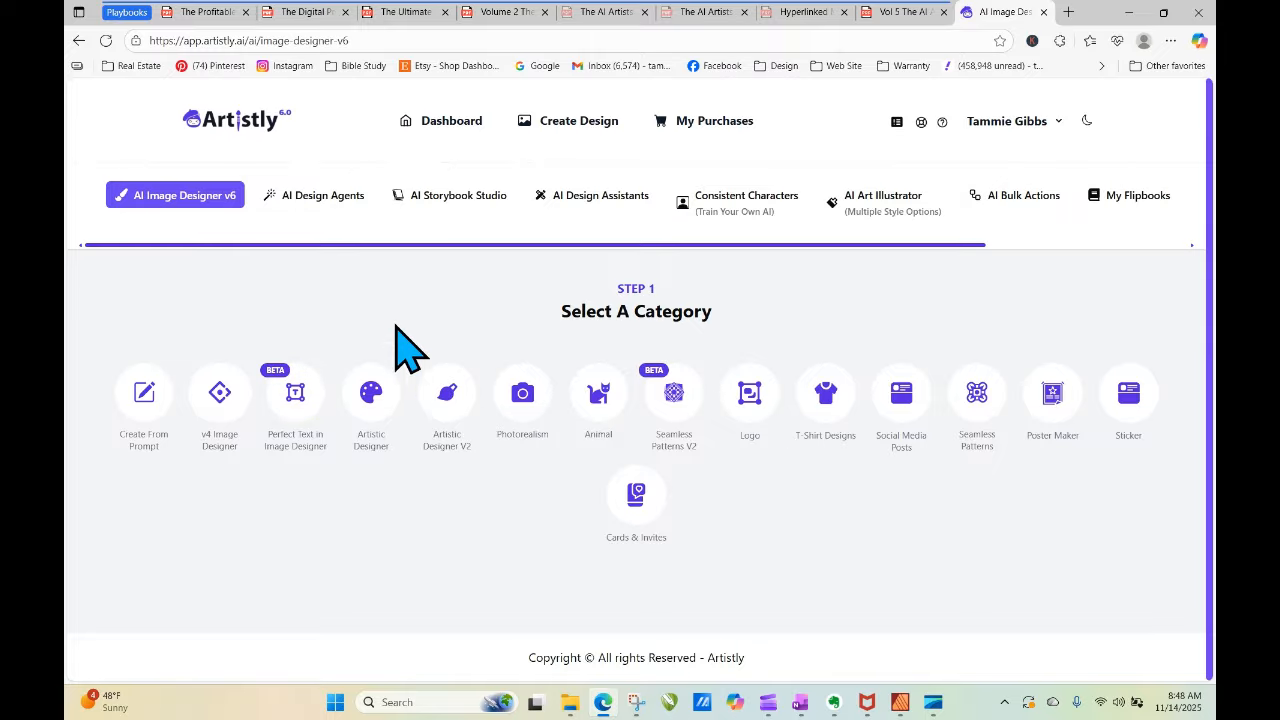
# Open the Personal Designs gallery.
pyautogui.moveTo(371, 245); pyautogui.dragTo(965, 205)
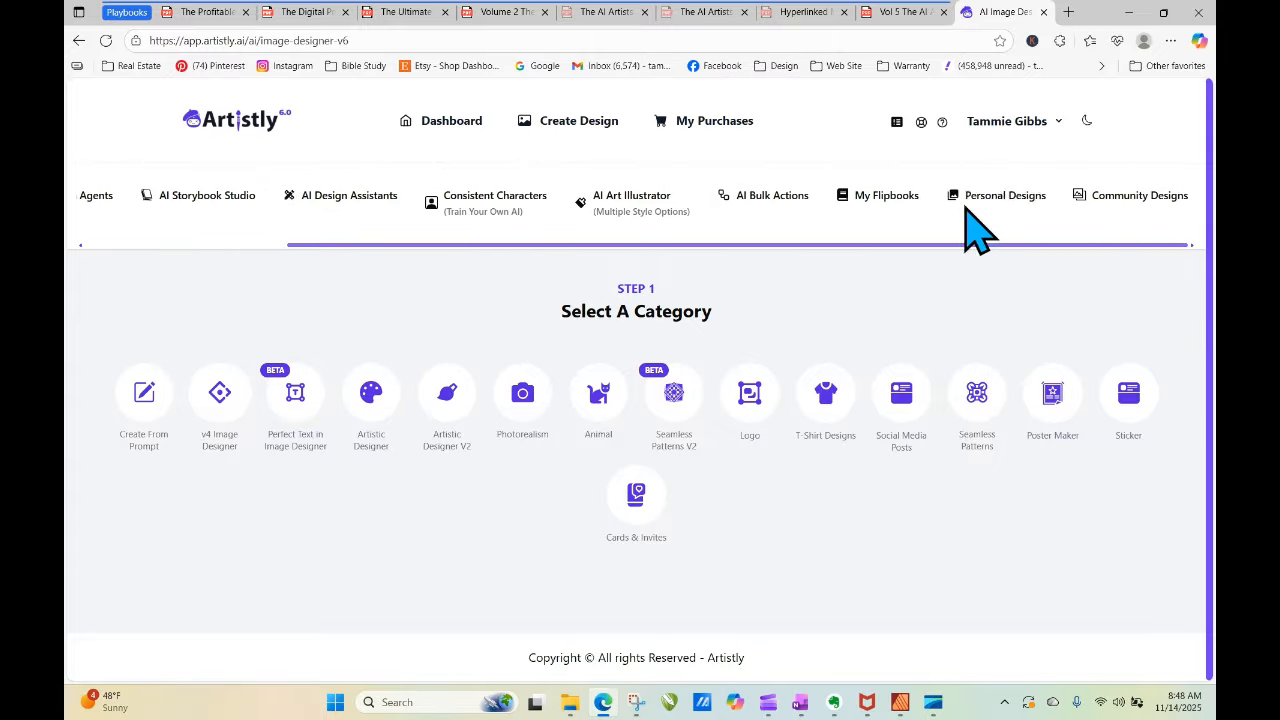
pyautogui.click(997, 197)
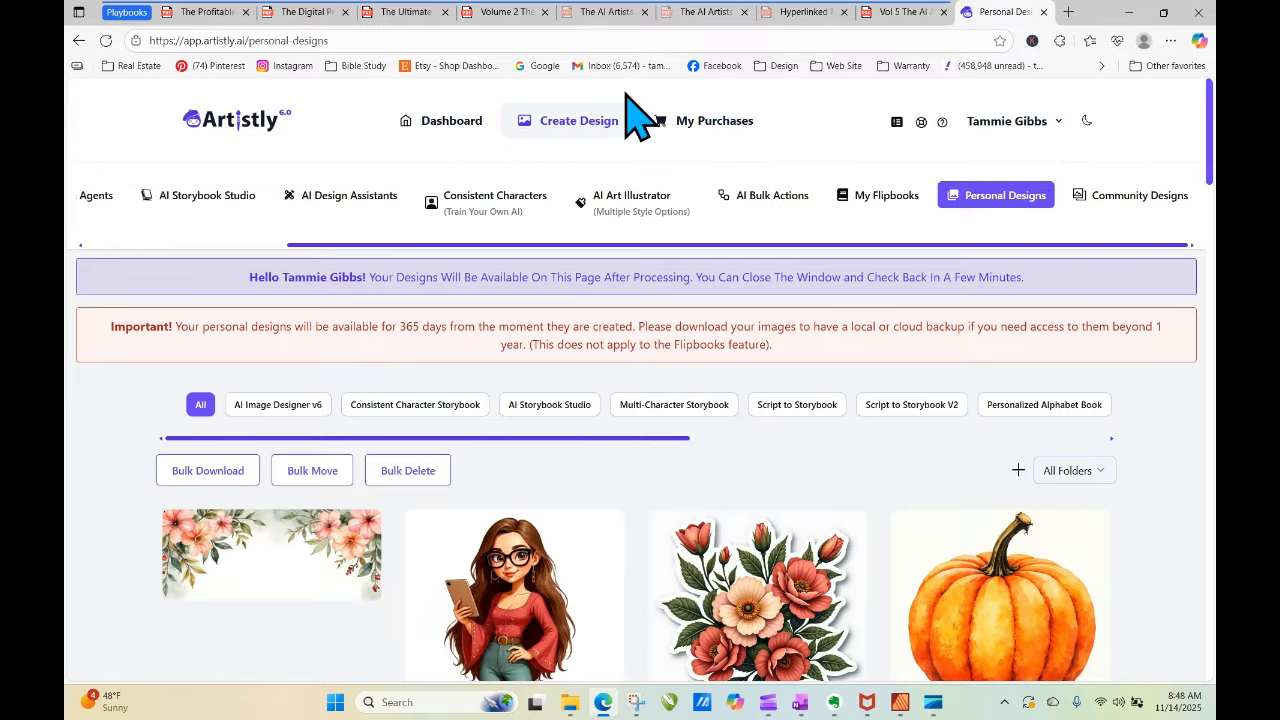
# Switch to the Vol 5 Christmas Florals Edition PDF, go to page 1 and look over the cover.
pyautogui.click(897, 18)
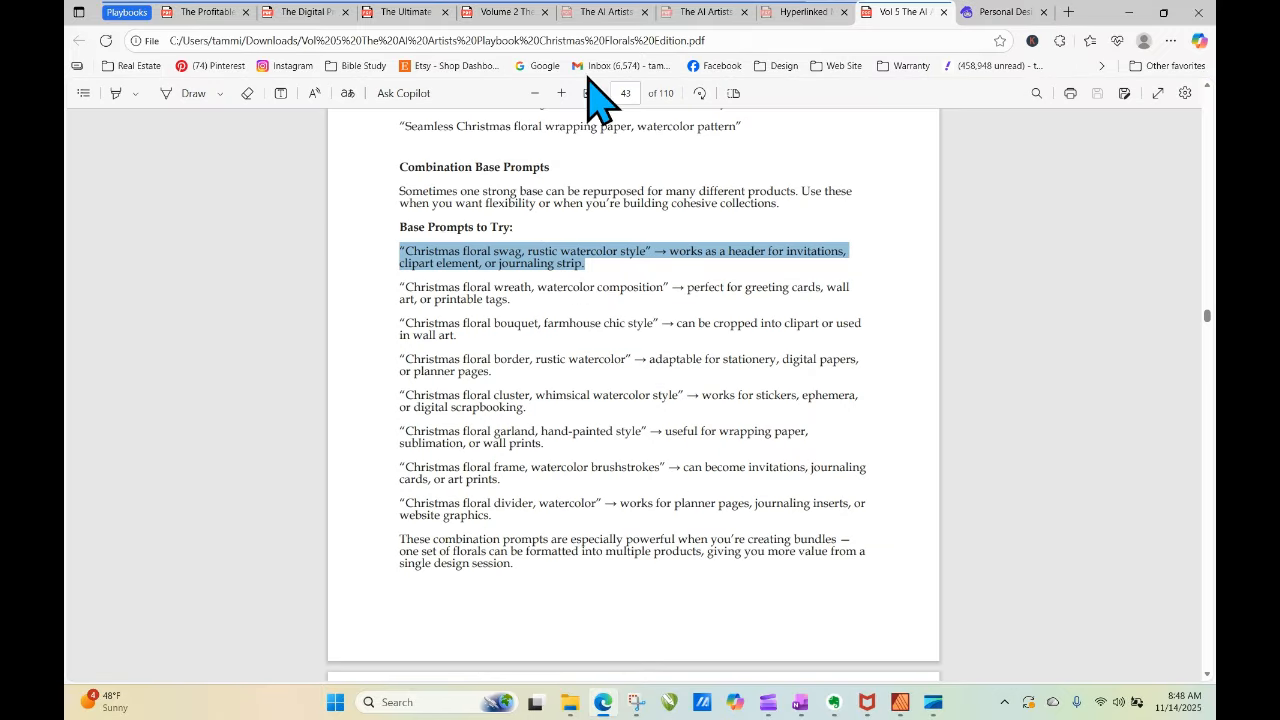
pyautogui.click(624, 95)
pyautogui.press('Return')
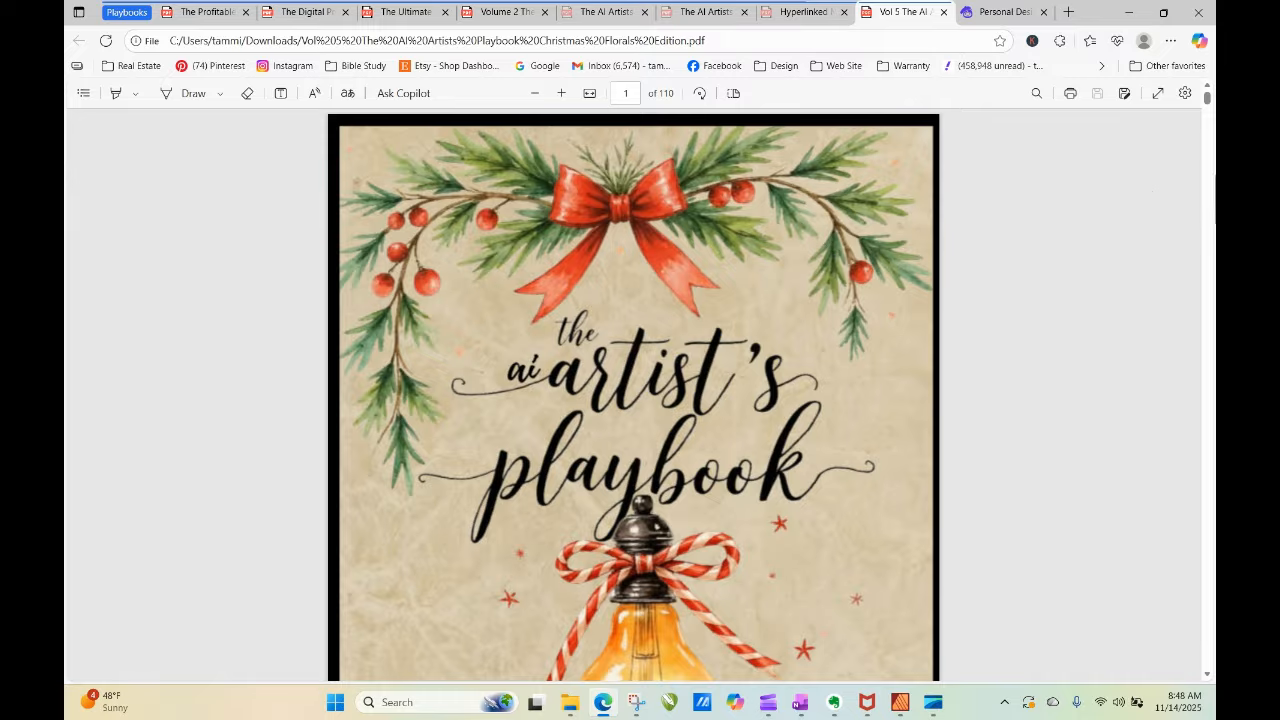
pyautogui.scroll(-3, 1155, 210)
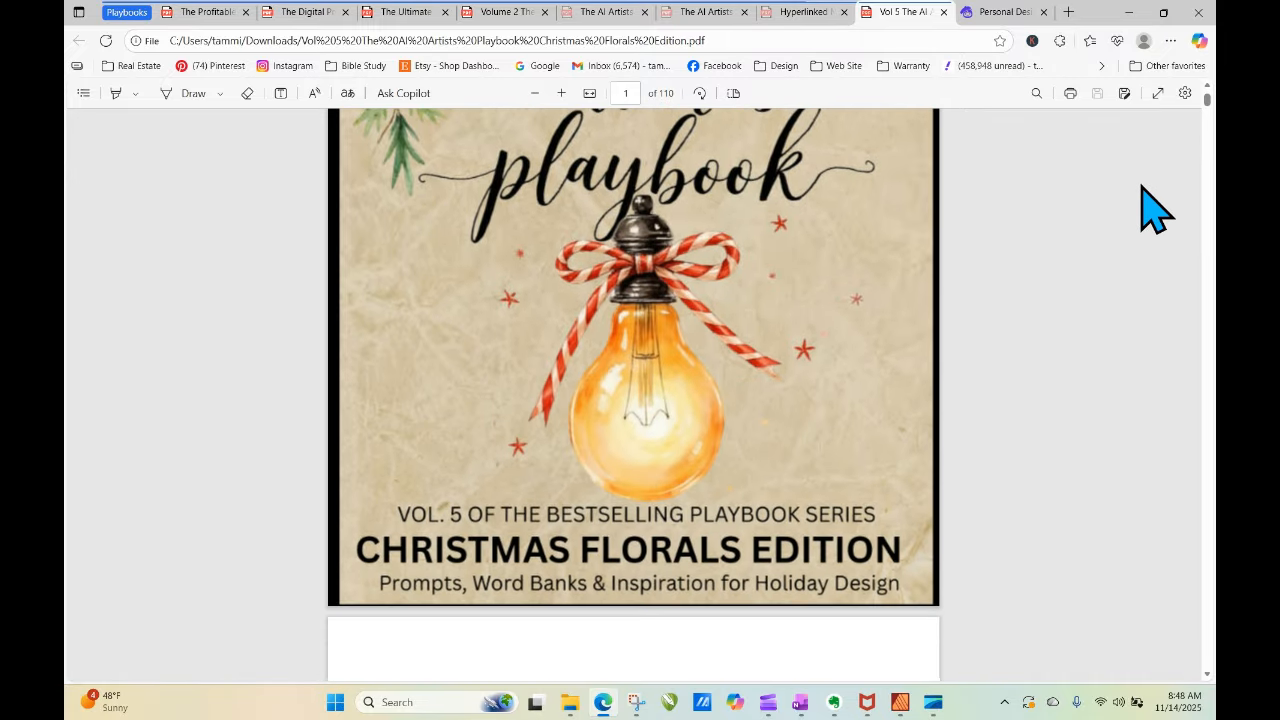
pyautogui.scroll(1, 1155, 210)
pyautogui.scroll(2, 1030, 212)
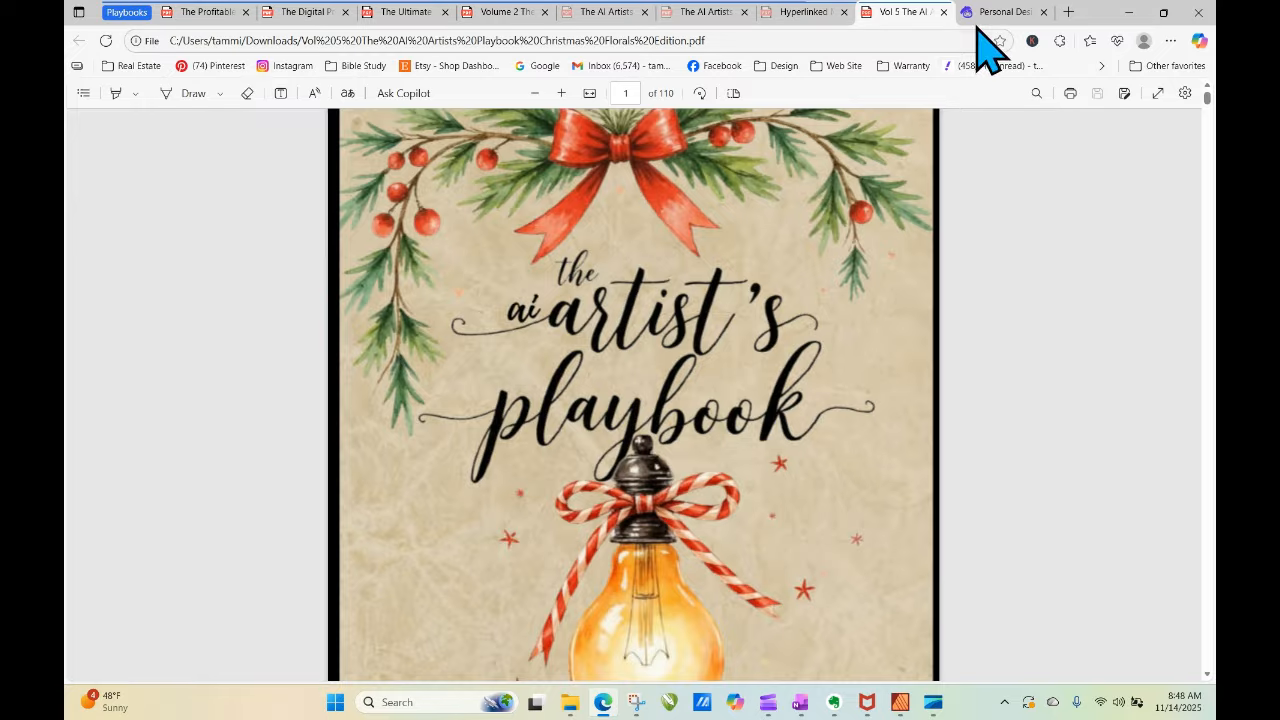
pyautogui.moveTo(975, 22)
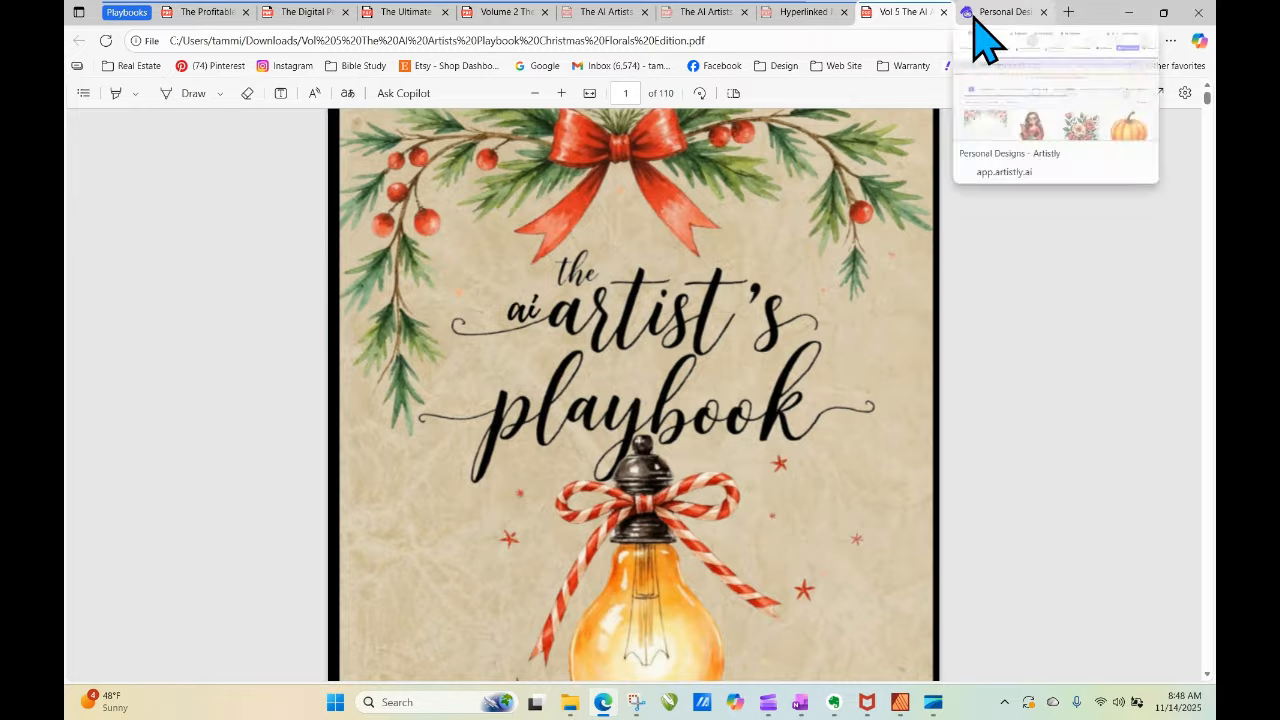
# Go to page 5 of the playbook and review the table of contents.
pyautogui.click(628, 93)
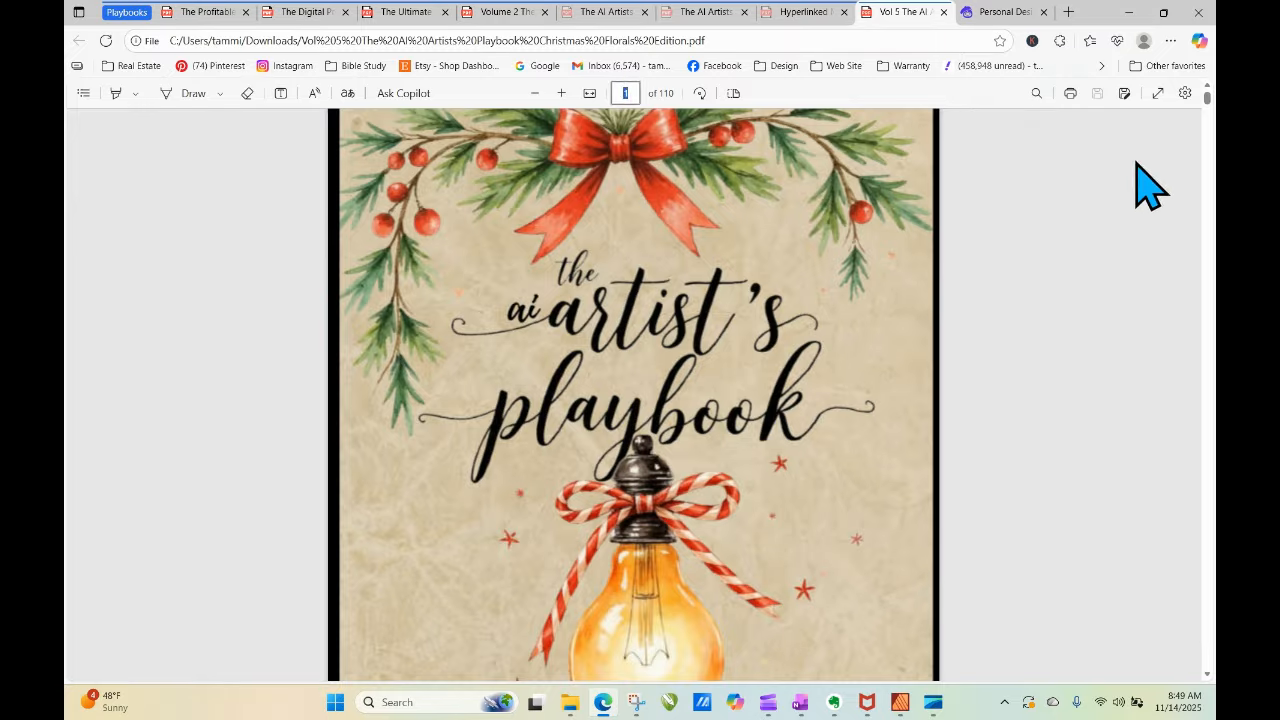
pyautogui.write('5')
pyautogui.press('Return')
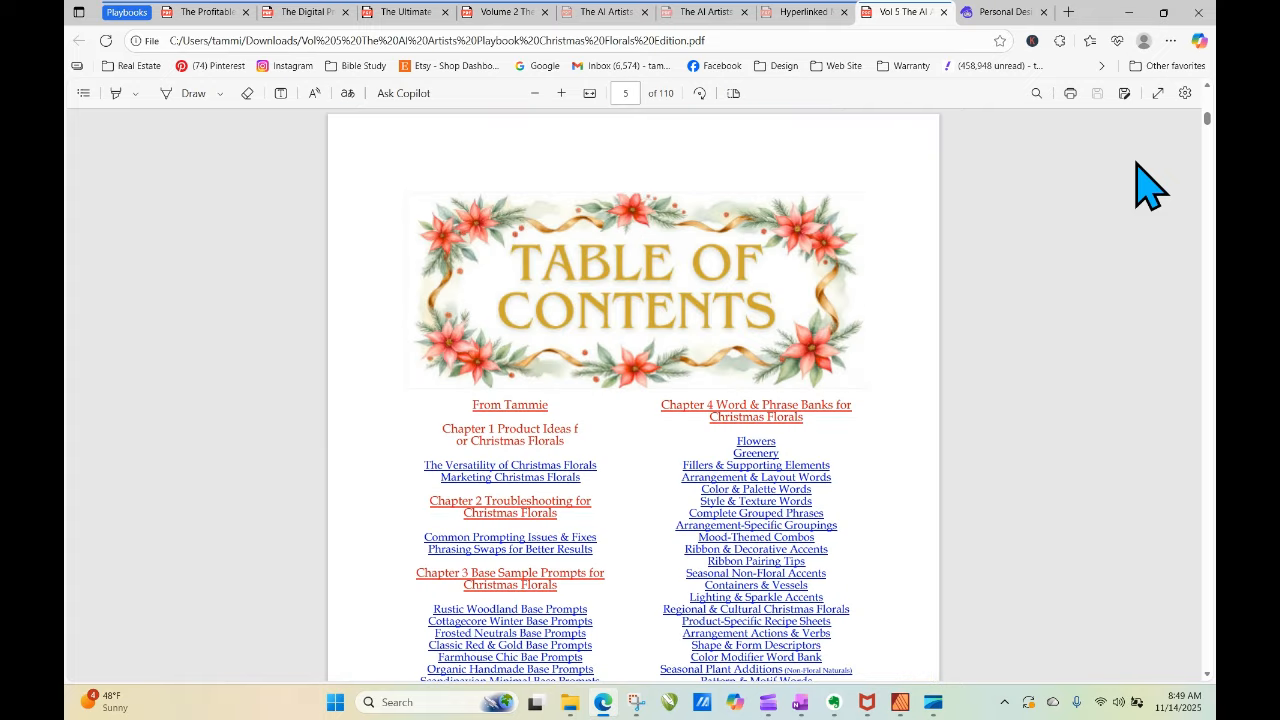
pyautogui.scroll(-3, 1030, 390)
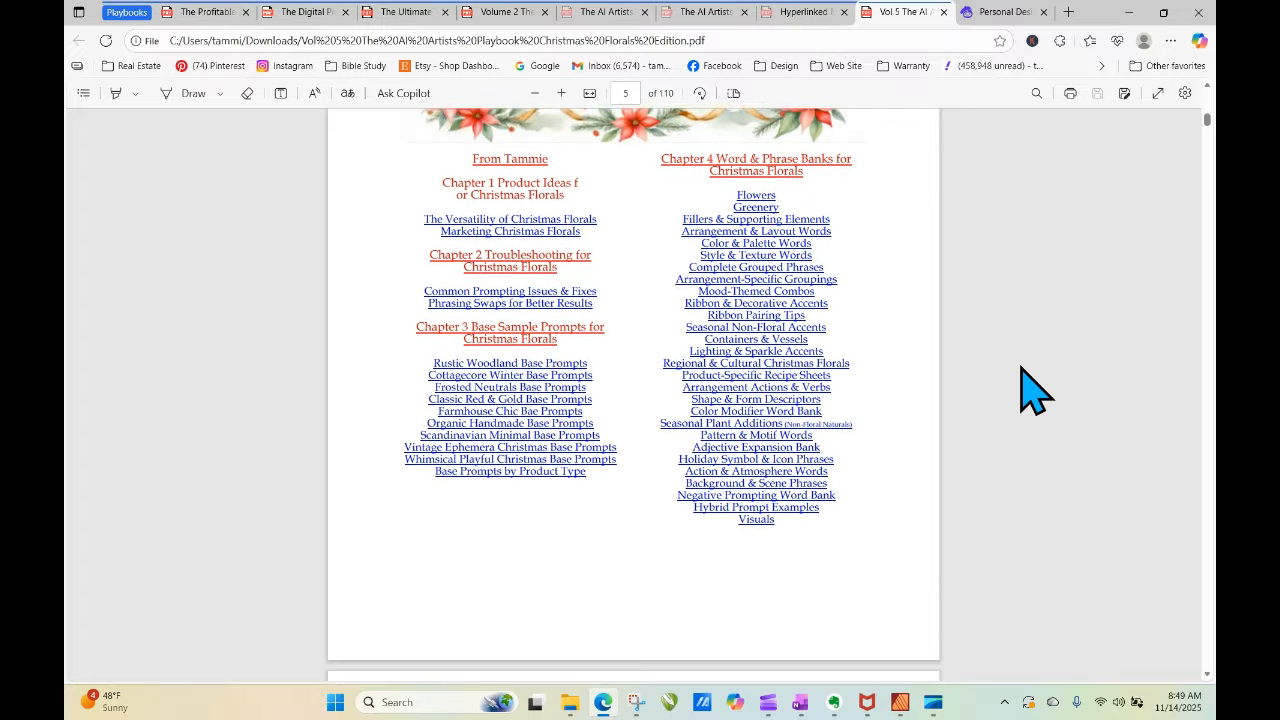
pyautogui.scroll(-3, 1030, 390)
pyautogui.scroll(4, 1030, 390)
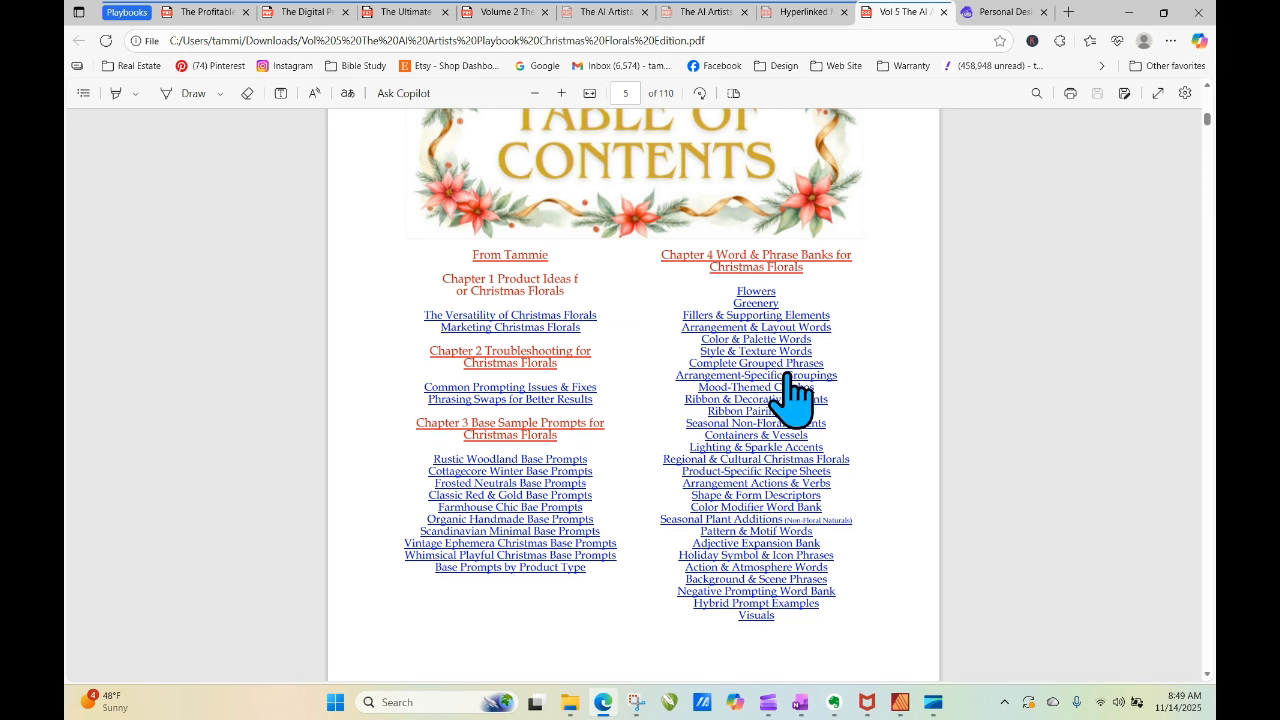
# Follow a Chapter 4 word bank link and review the color palette lists, including Color & Palette Words and Frosted & Neutral Palettes.
pyautogui.click(779, 508)
pyautogui.scroll(3, 1060, 480)
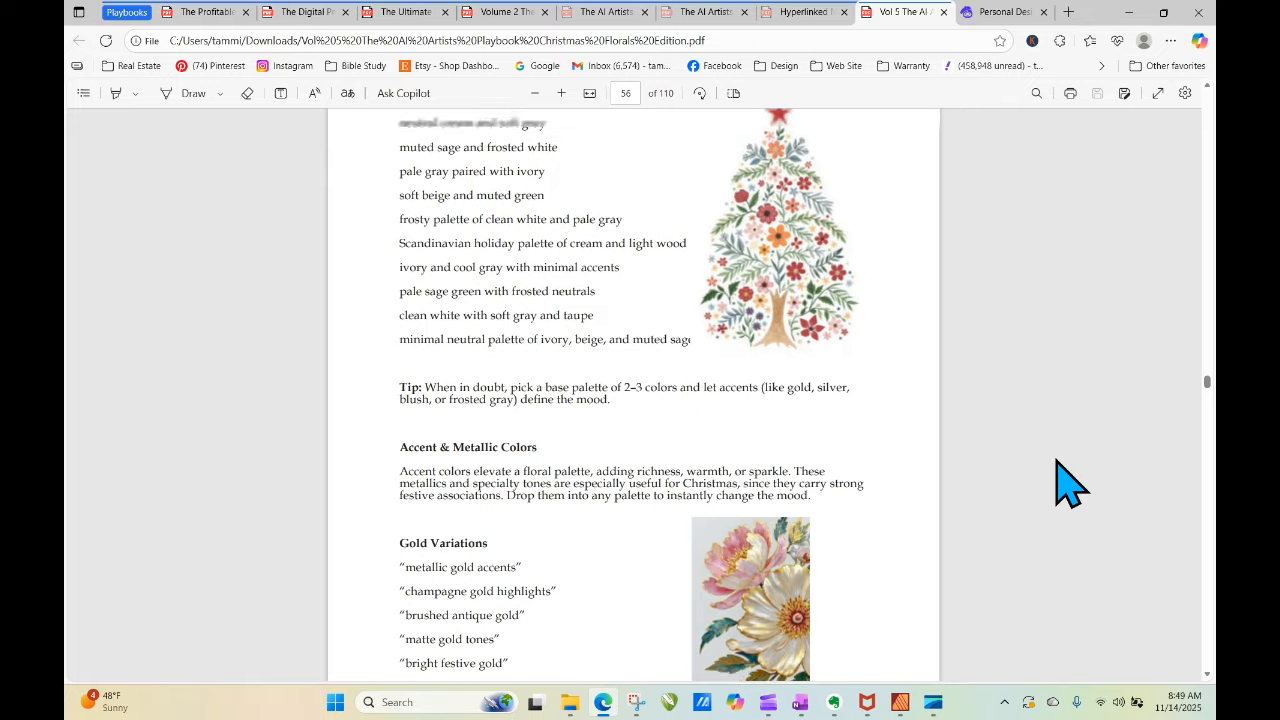
pyautogui.scroll(5, 1058, 462)
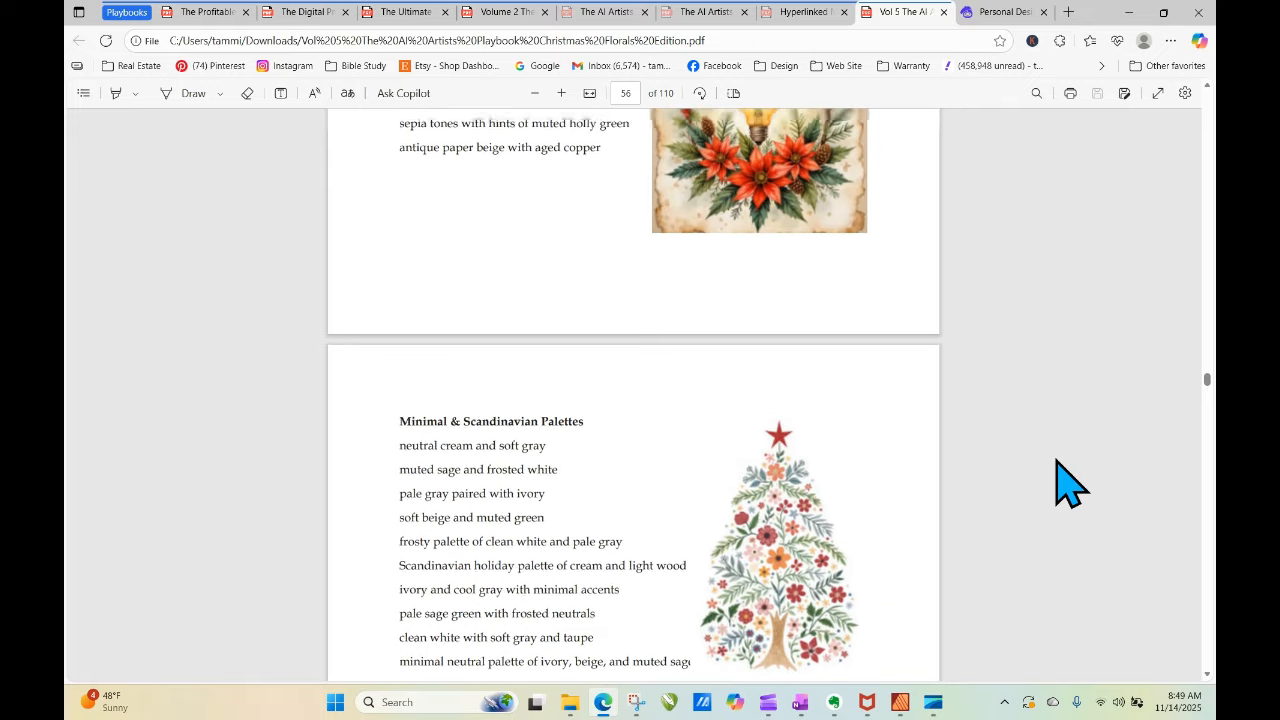
pyautogui.scroll(12, 1058, 462)
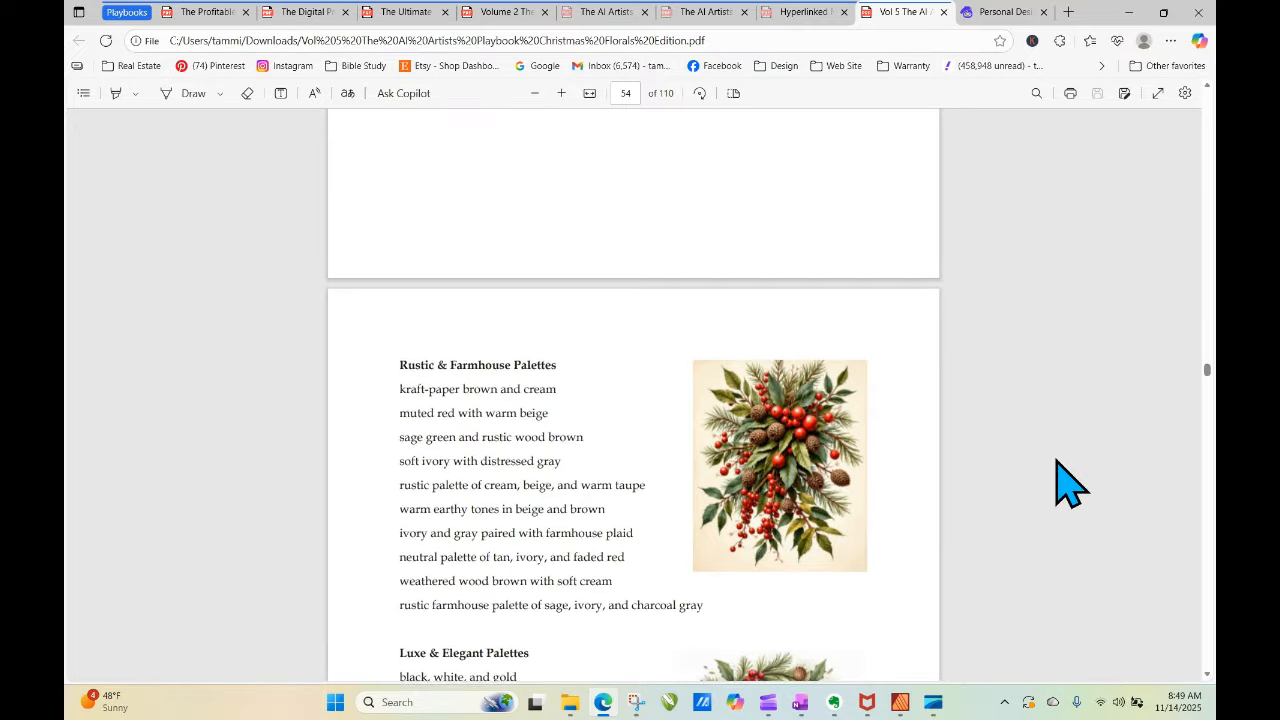
pyautogui.scroll(10, 1068, 485)
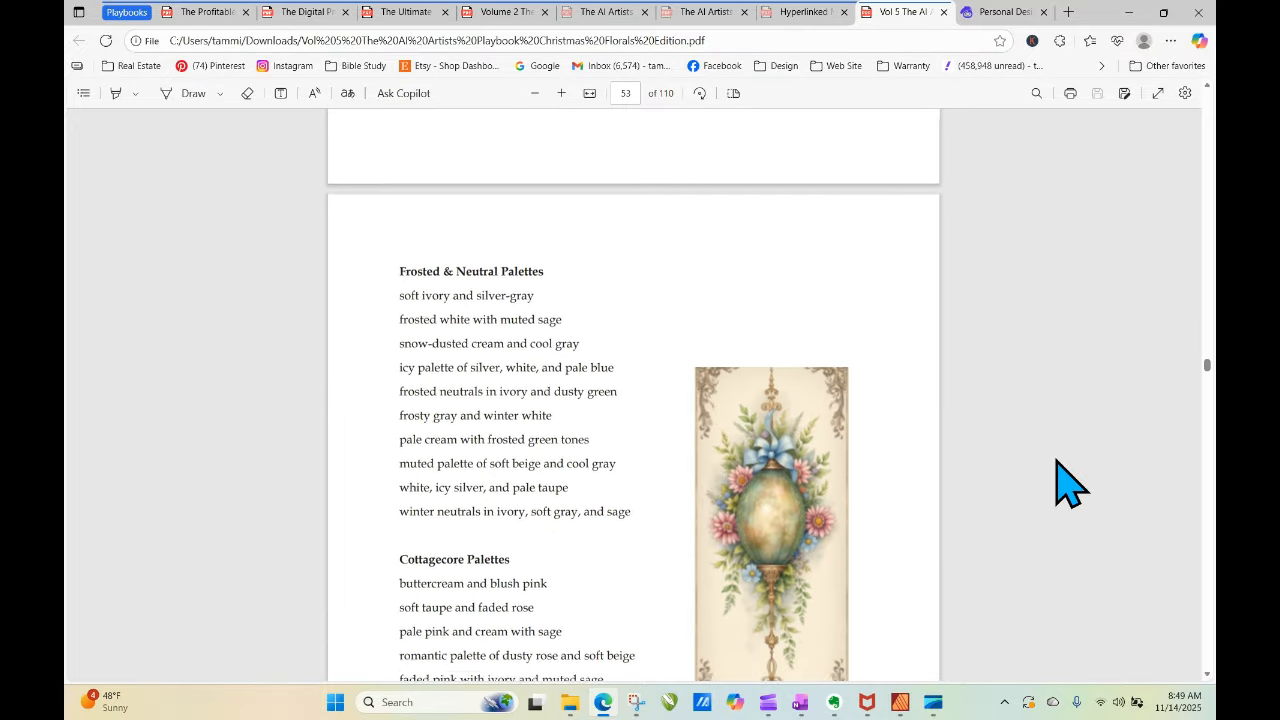
pyautogui.scroll(8, 1068, 485)
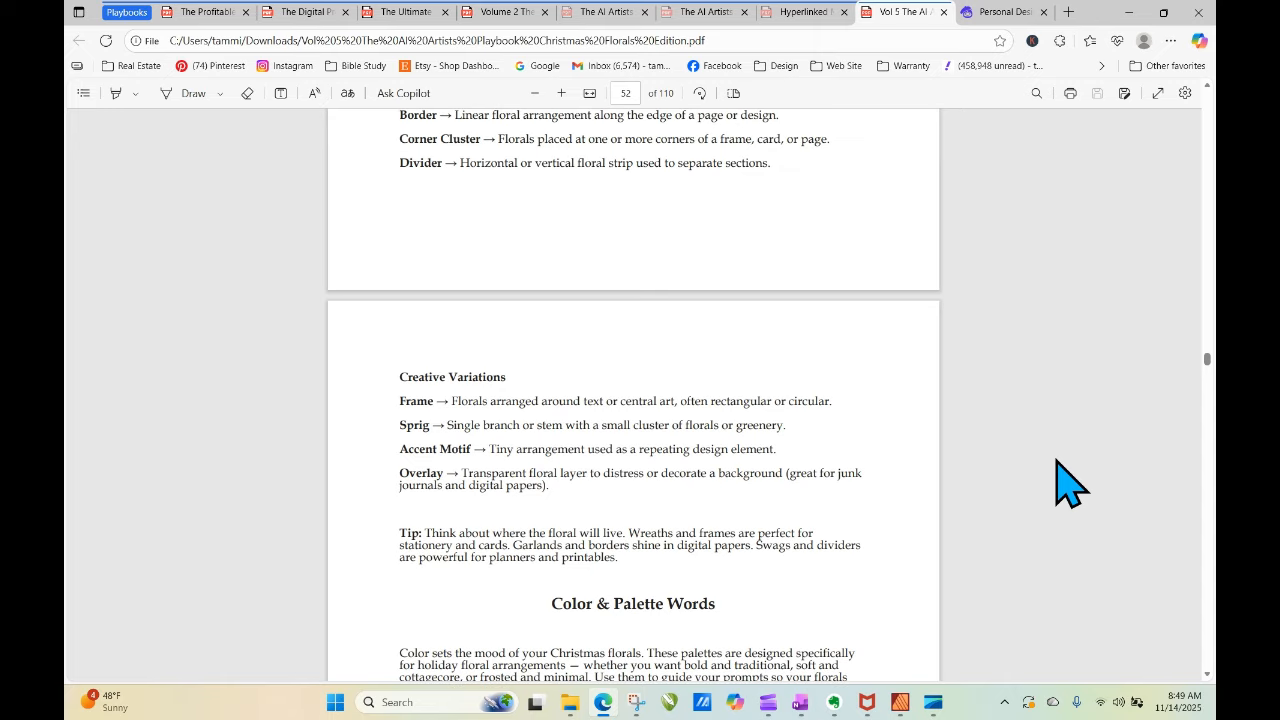
pyautogui.scroll(-5, 1068, 485)
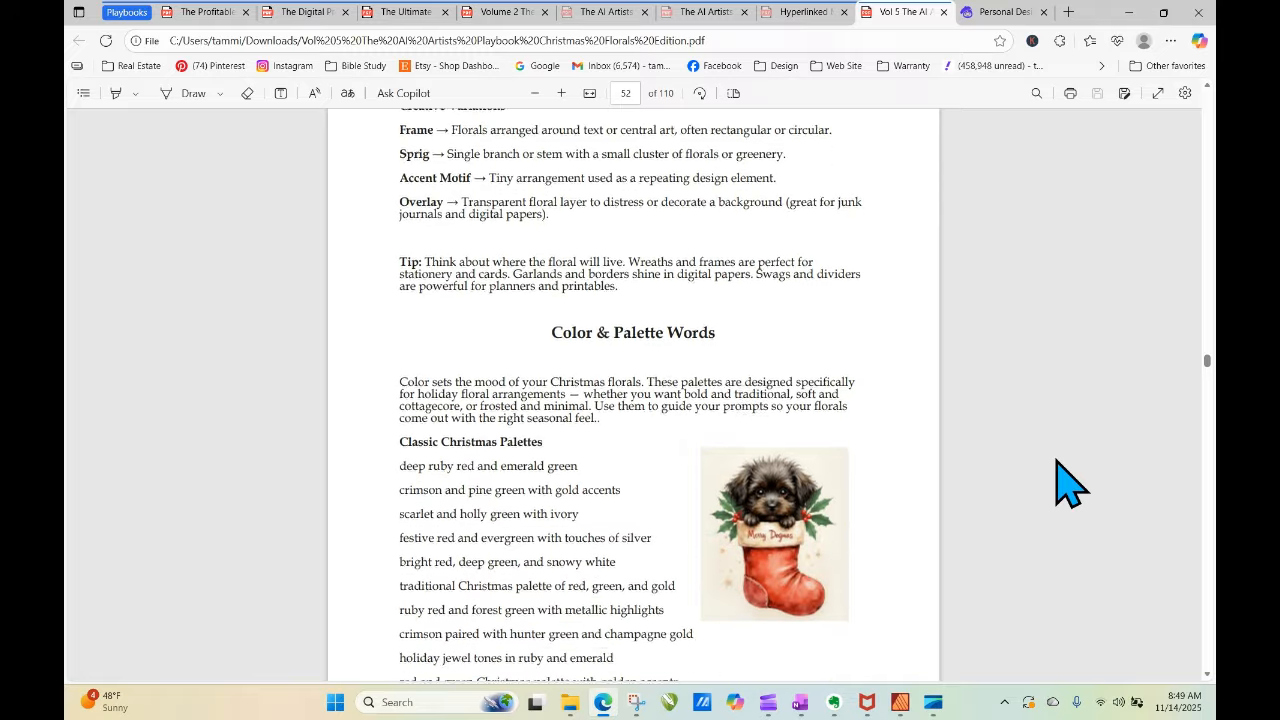
pyautogui.scroll(-2, 1068, 485)
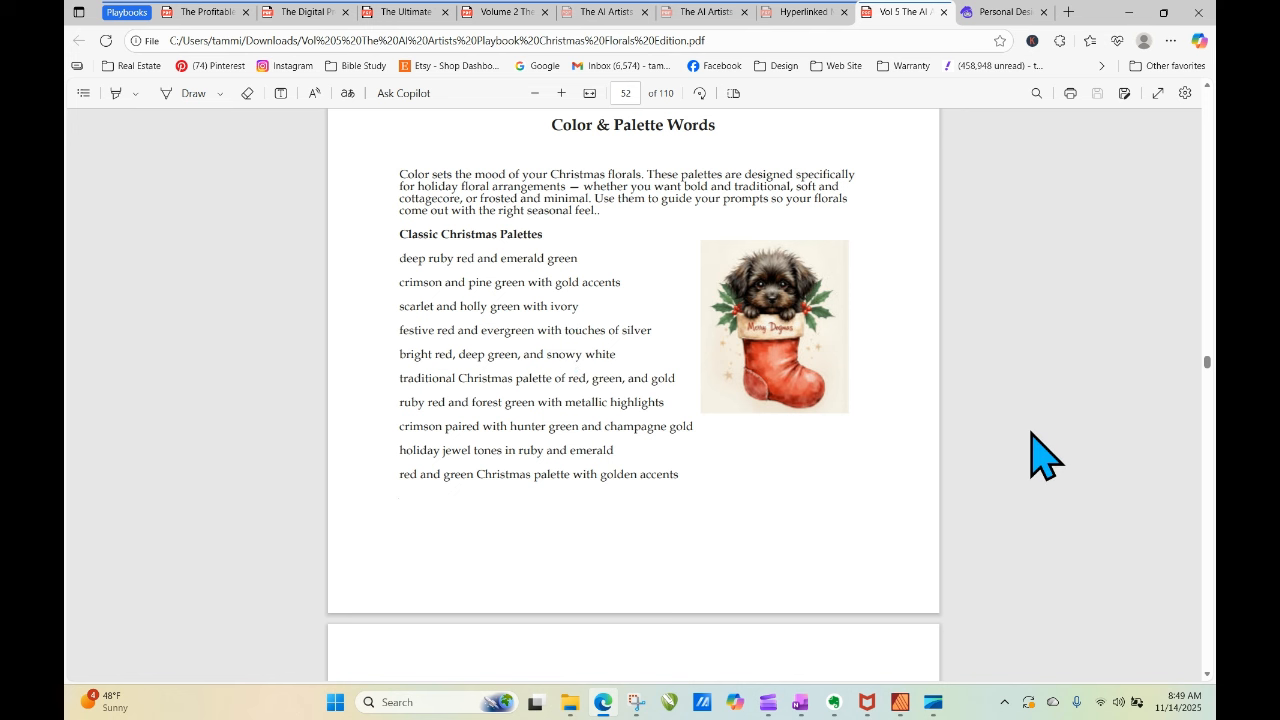
pyautogui.scroll(-5, 1031, 432)
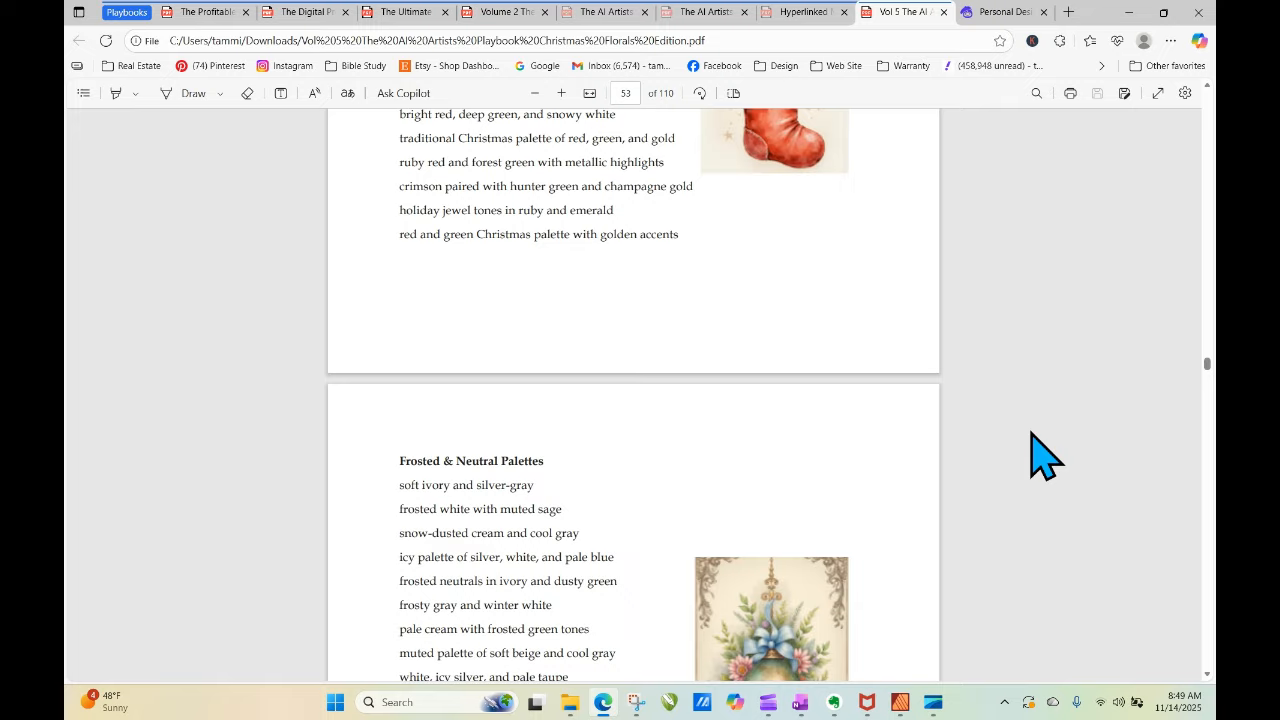
pyautogui.scroll(-3, 1031, 455)
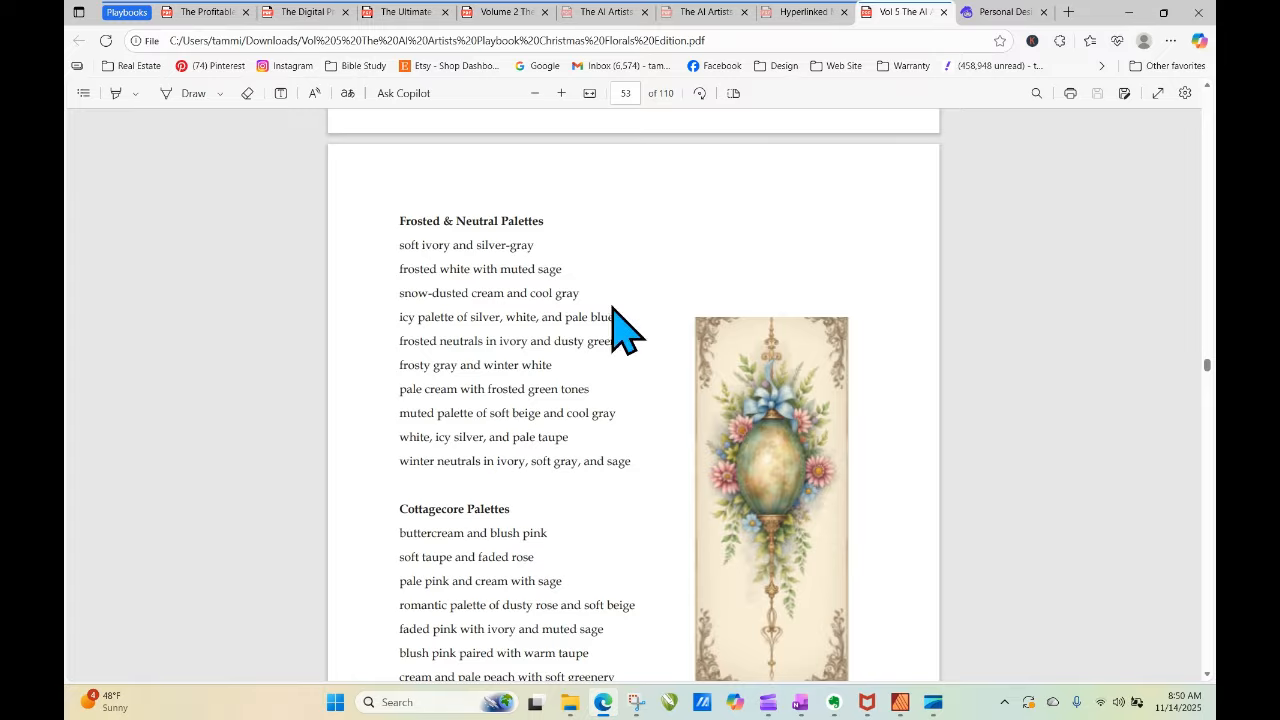
# Switch back to Artistly, find the deer-and-mountains watercolor among the personal designs and open its details.
pyautogui.click(988, 10)
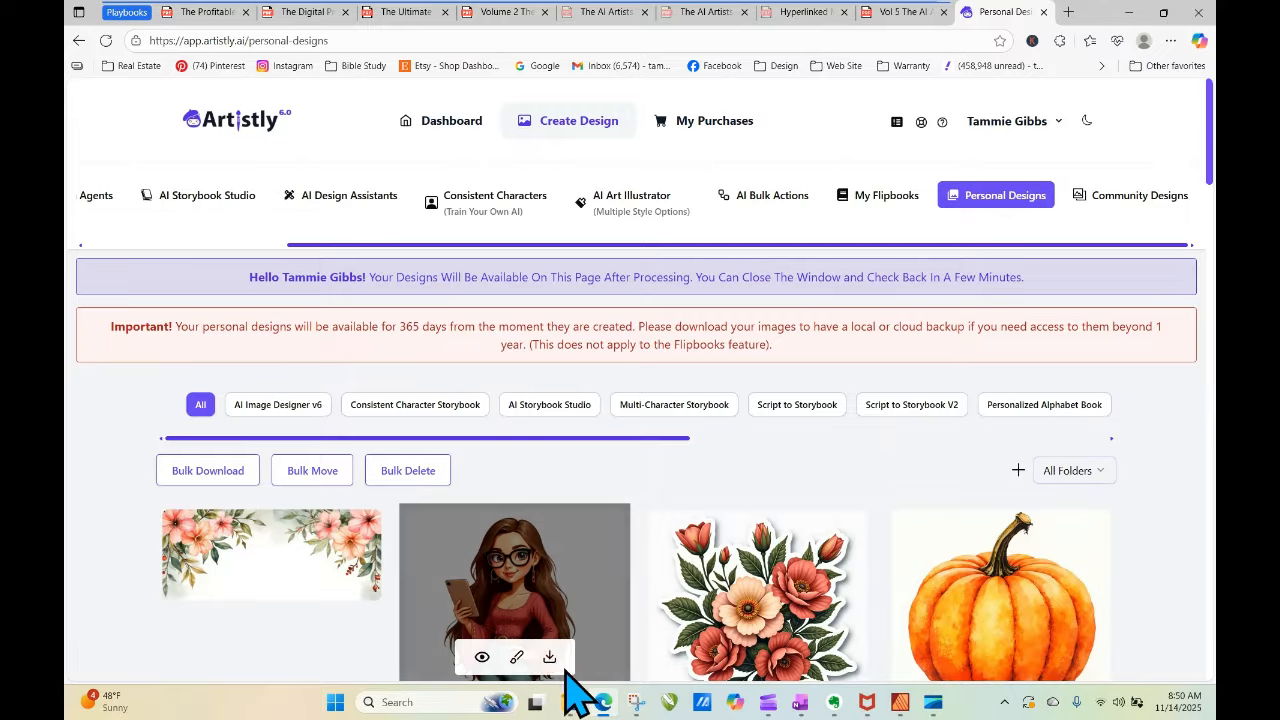
pyautogui.moveTo(1211, 128); pyautogui.dragTo(1211, 55)
pyautogui.click(1068, 470)
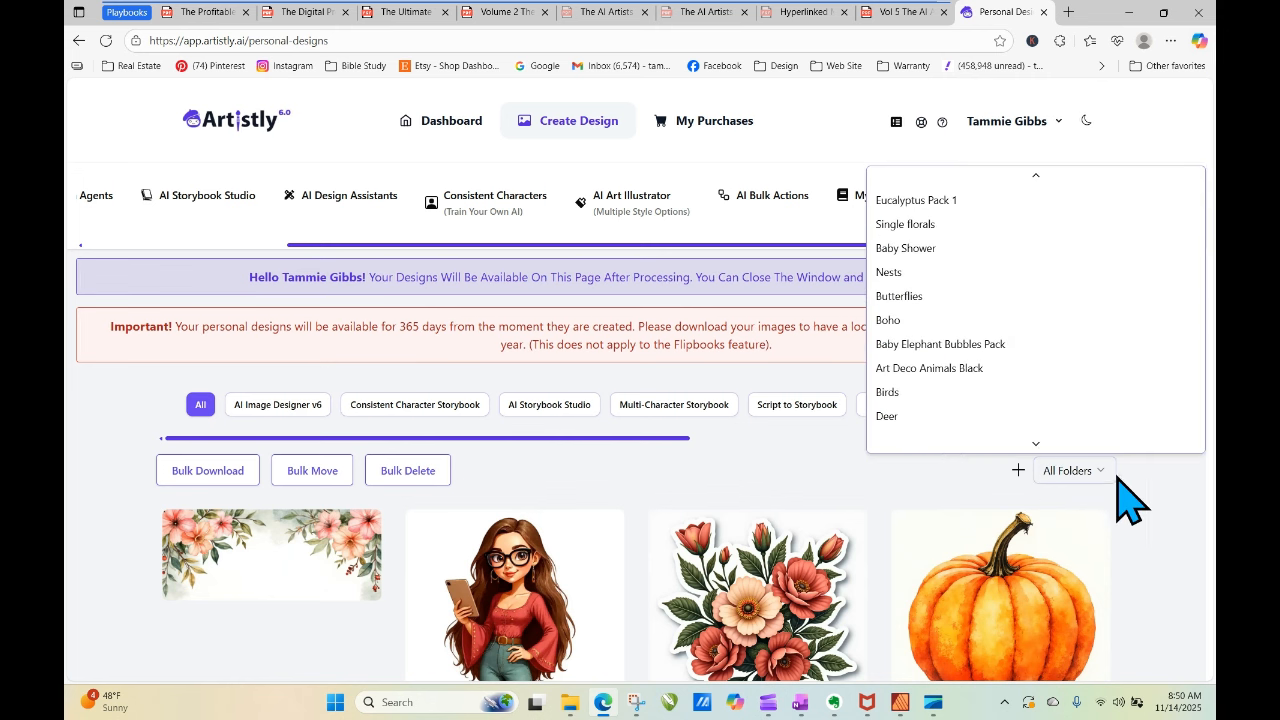
pyautogui.click(1166, 462)
pyautogui.moveTo(1211, 150); pyautogui.dragTo(1211, 491)
pyautogui.moveTo(1214, 537); pyautogui.dragTo(1214, 621)
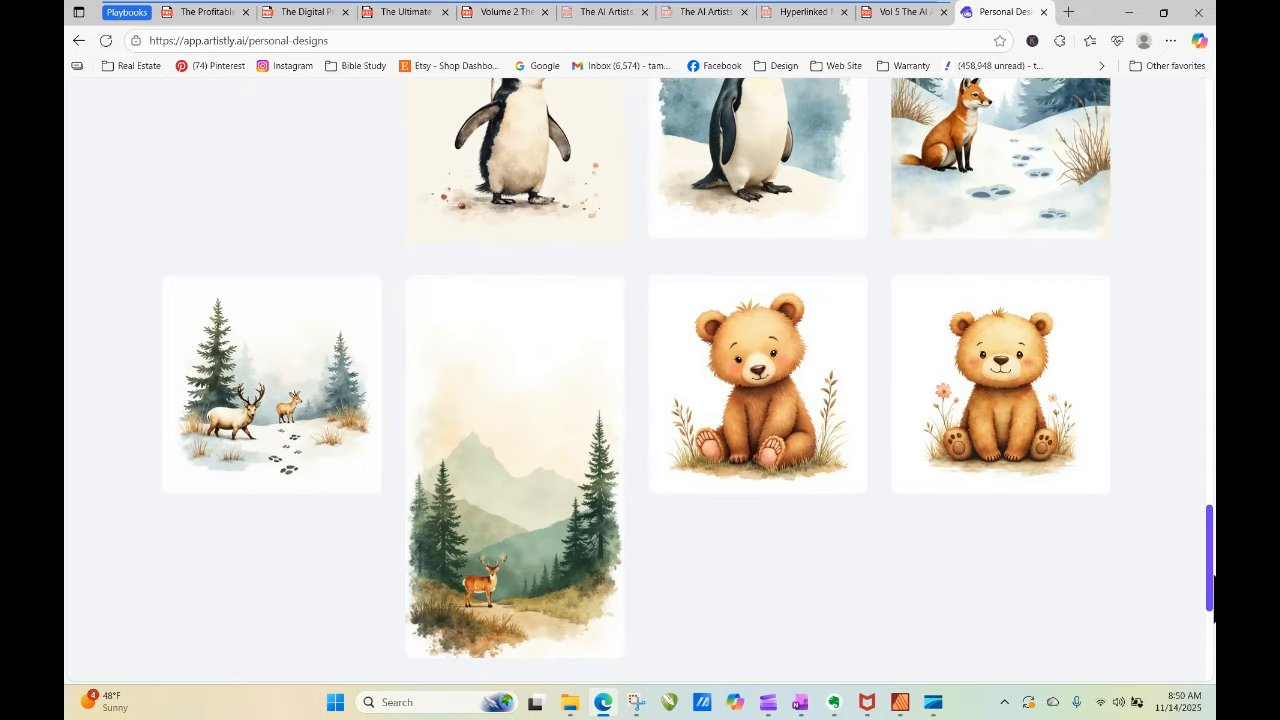
pyautogui.moveTo(505, 495)
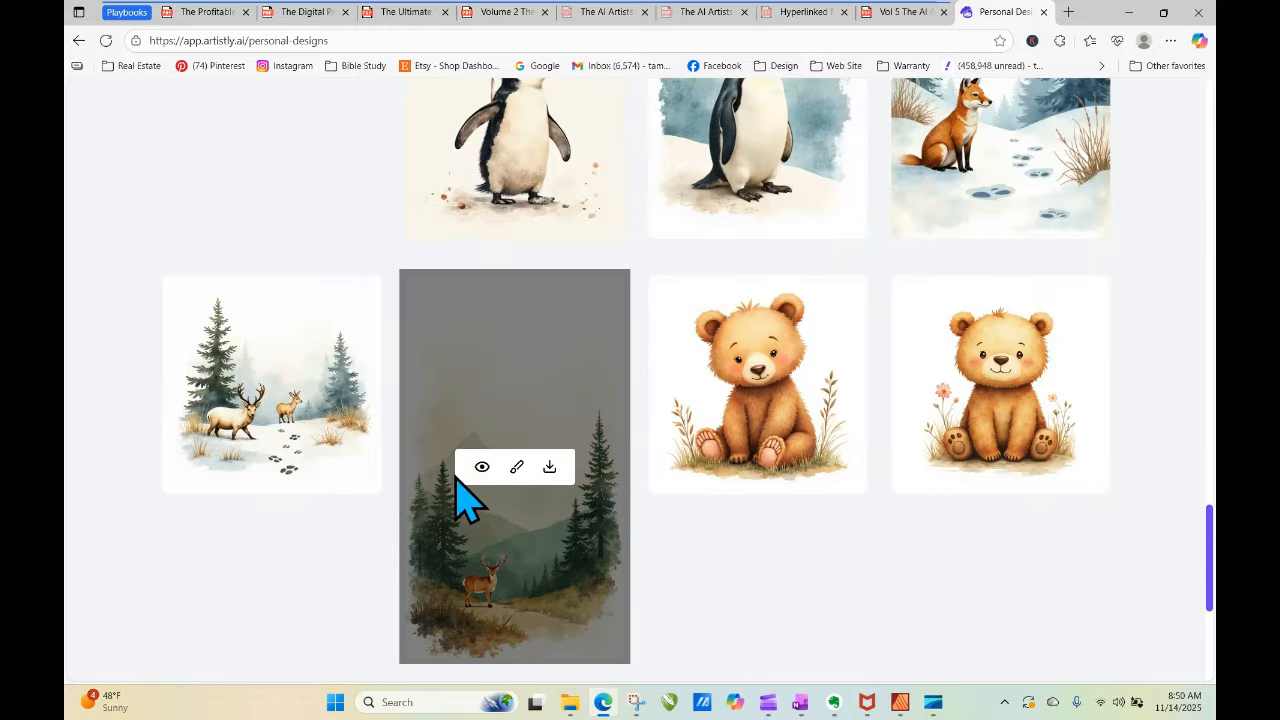
pyautogui.click(493, 472)
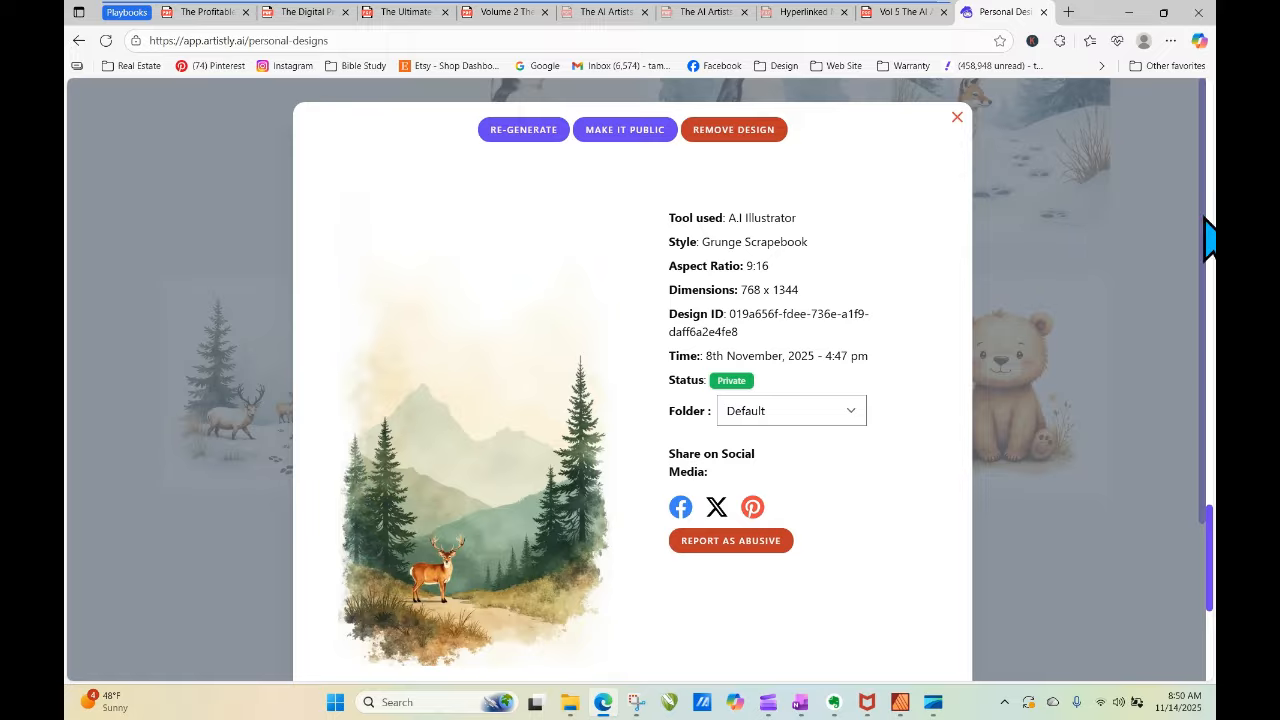
# Review the deer design's prompt and load it for re-generation in the AI Art Illustrator's prompt section.
pyautogui.scroll(-2, 1203, 290)
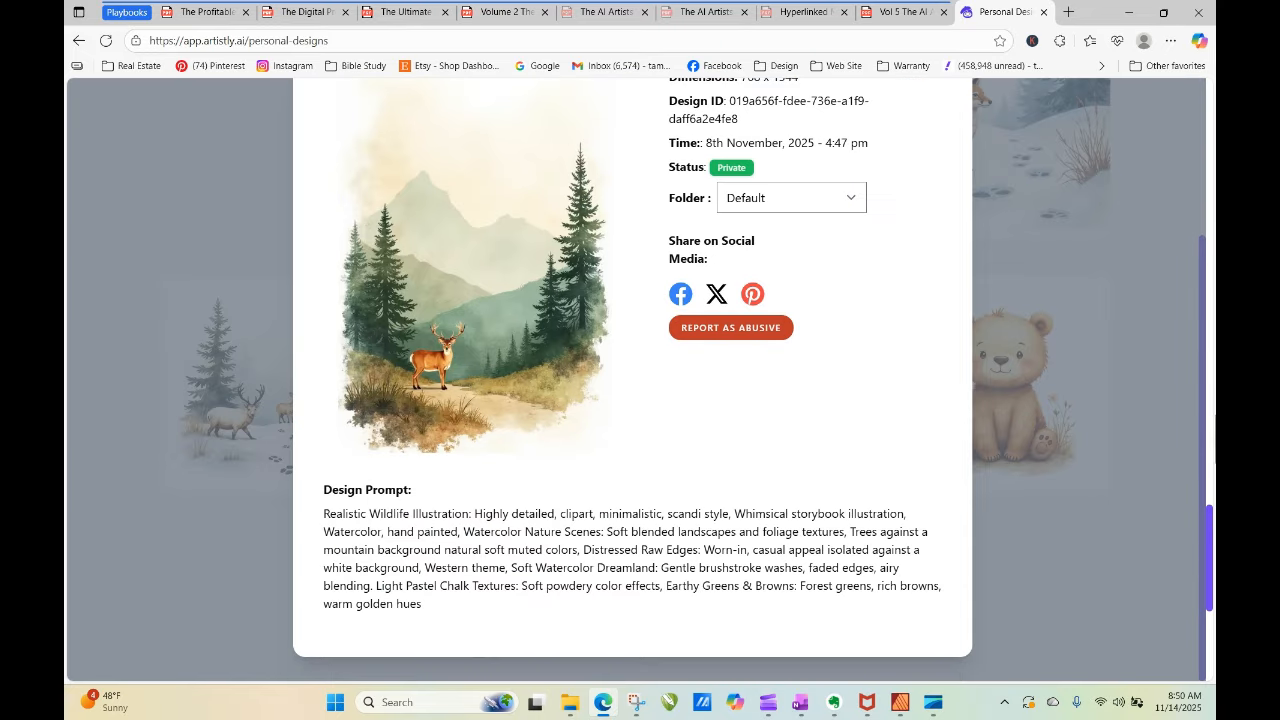
pyautogui.scroll(3, 1207, 428)
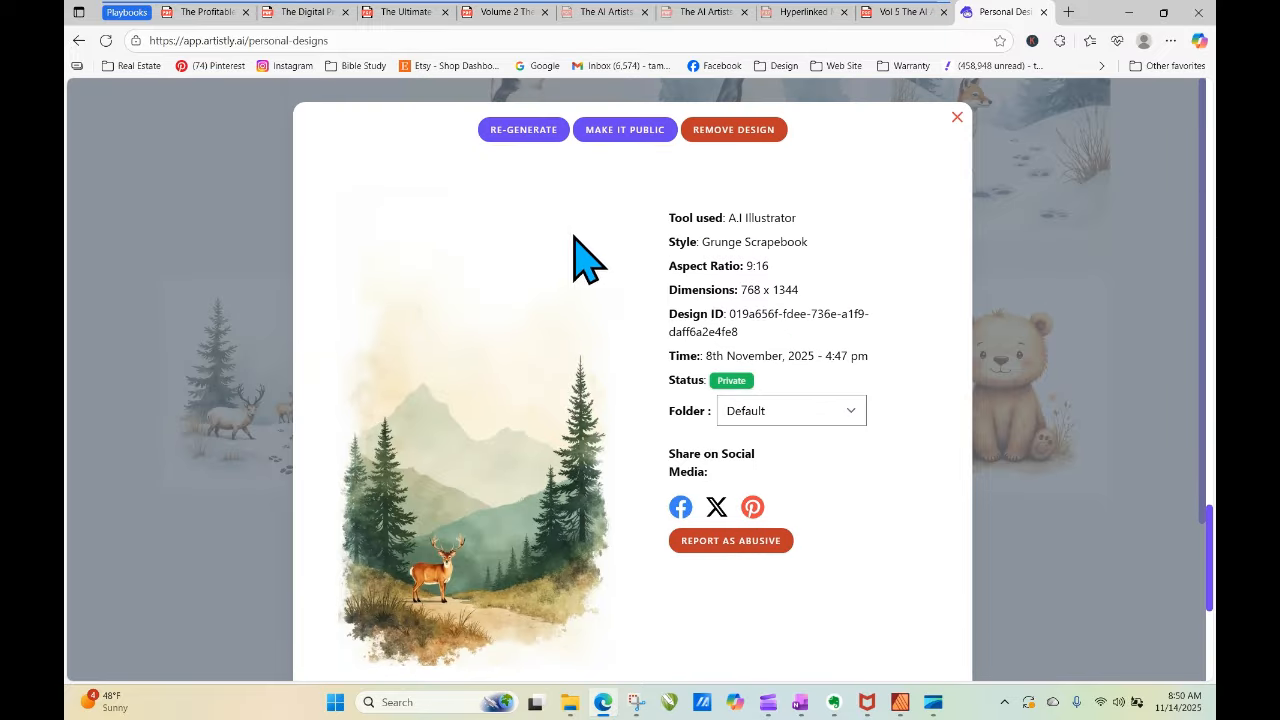
pyautogui.click(509, 137)
pyautogui.scroll(-1, 529, 376)
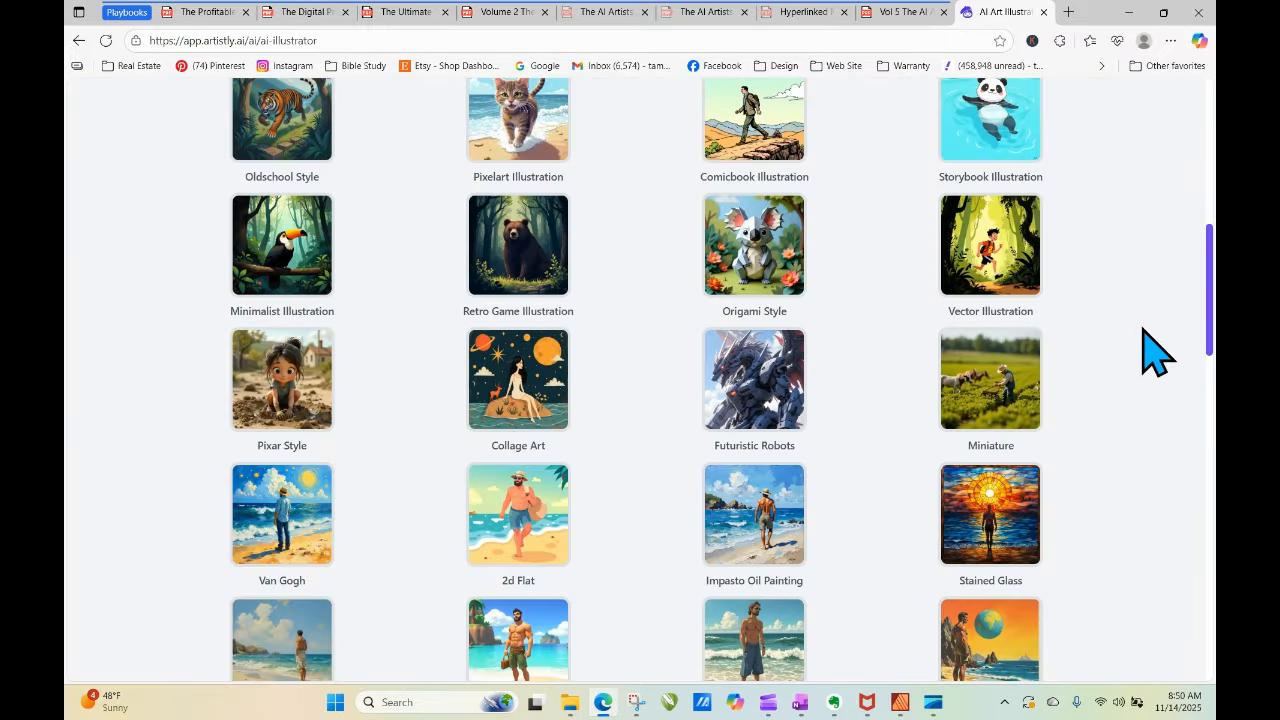
pyautogui.scroll(-14, 1181, 312)
pyautogui.scroll(-1, 1181, 312)
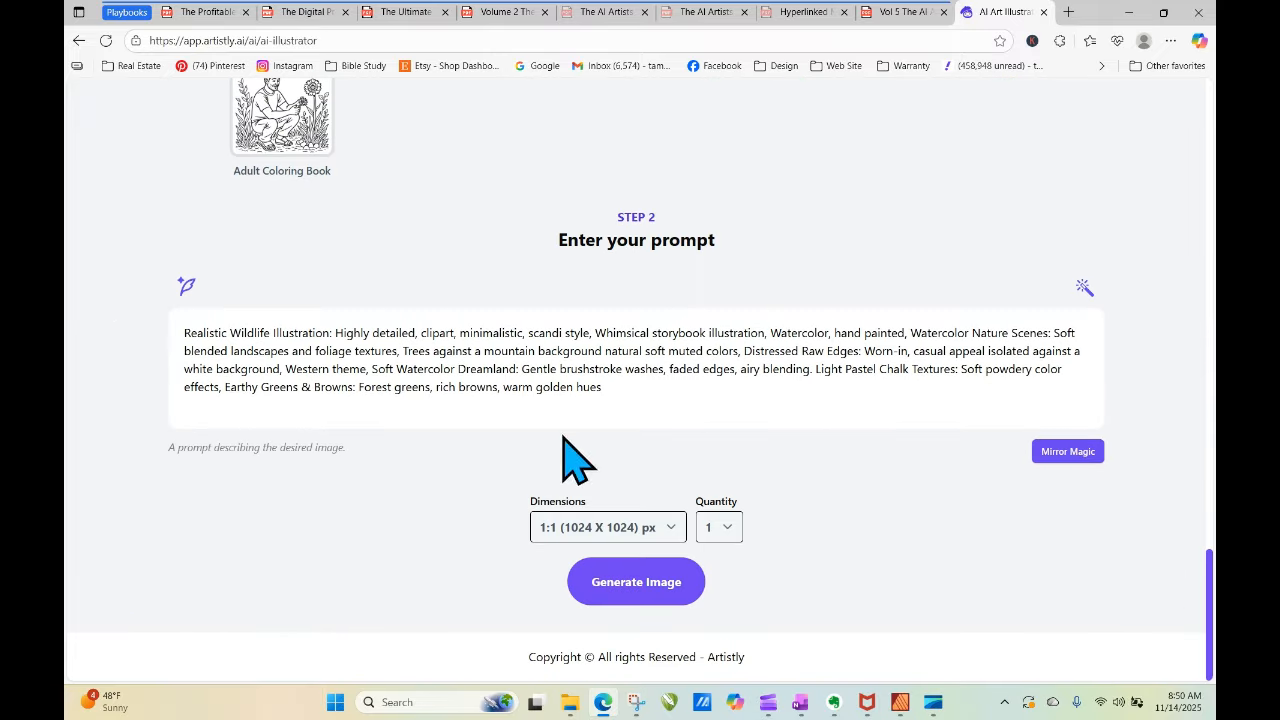
# Switch to the playbook PDF and copy the phrase "snow-dusted cream and cool gray" from Frosted & Neutral Palettes.
pyautogui.click(904, 13)
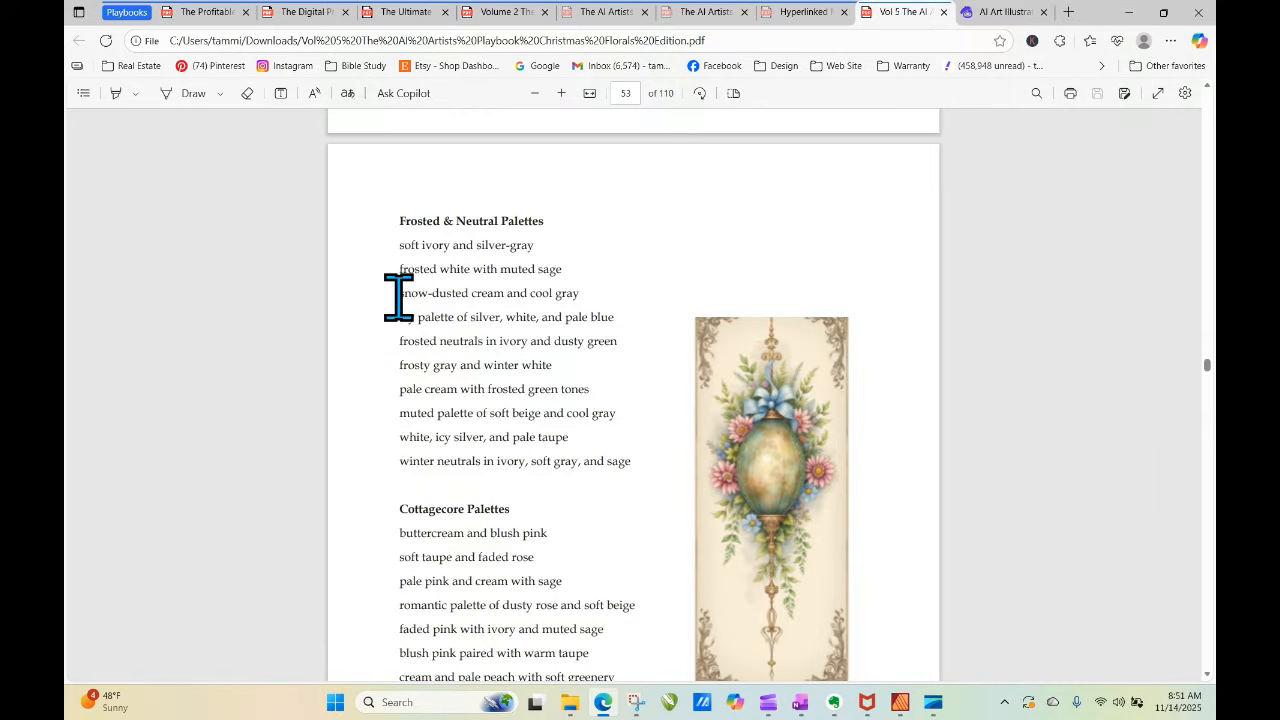
pyautogui.moveTo(398, 294); pyautogui.dragTo(580, 295)
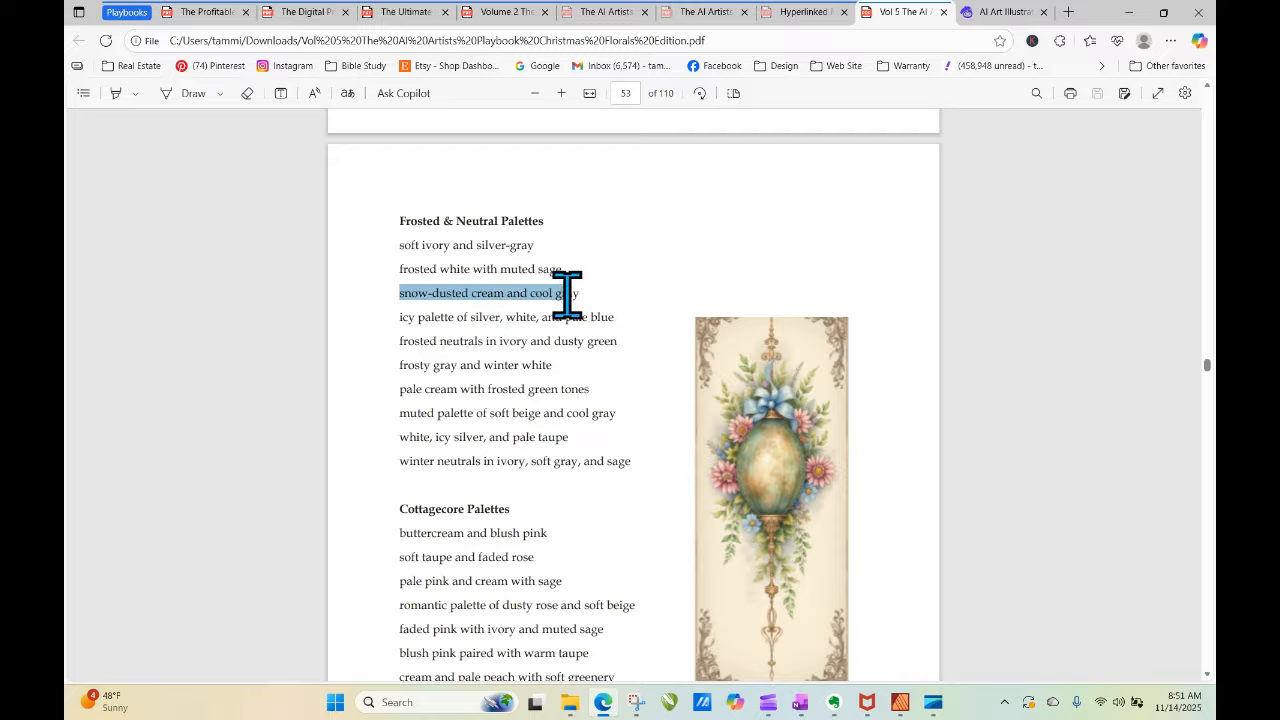
pyautogui.rightClick(568, 298)
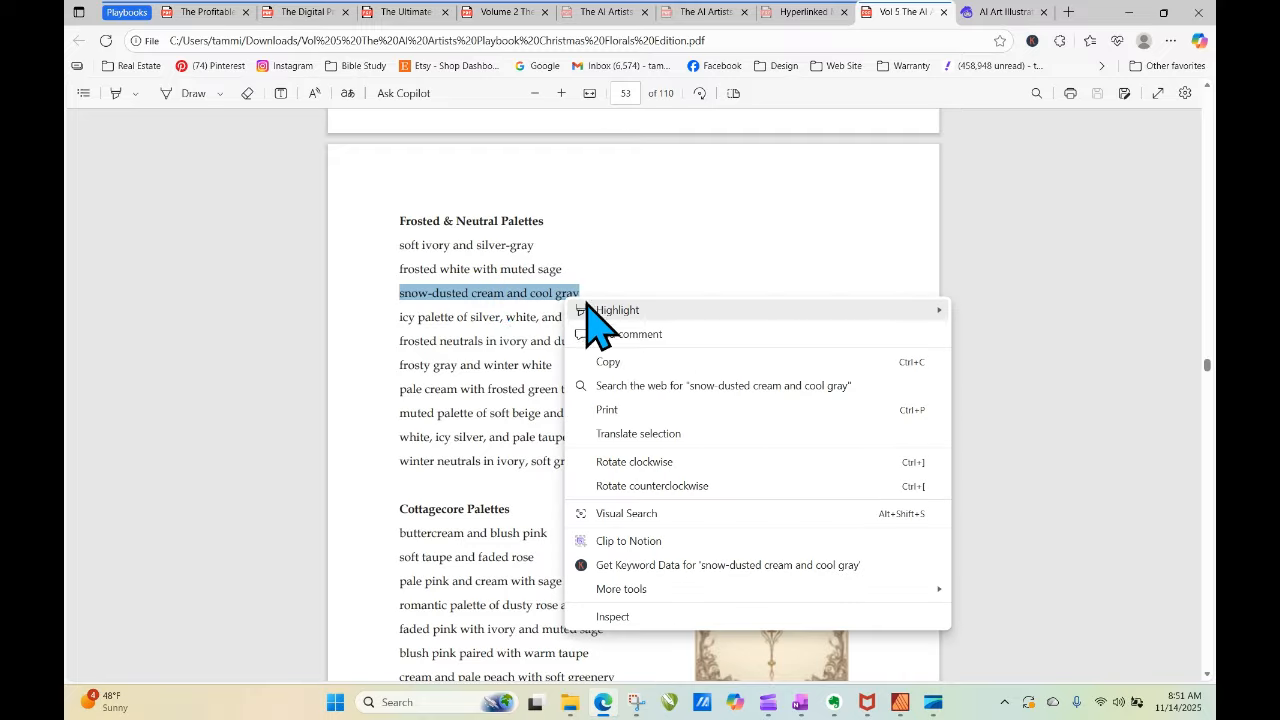
pyautogui.click(615, 364)
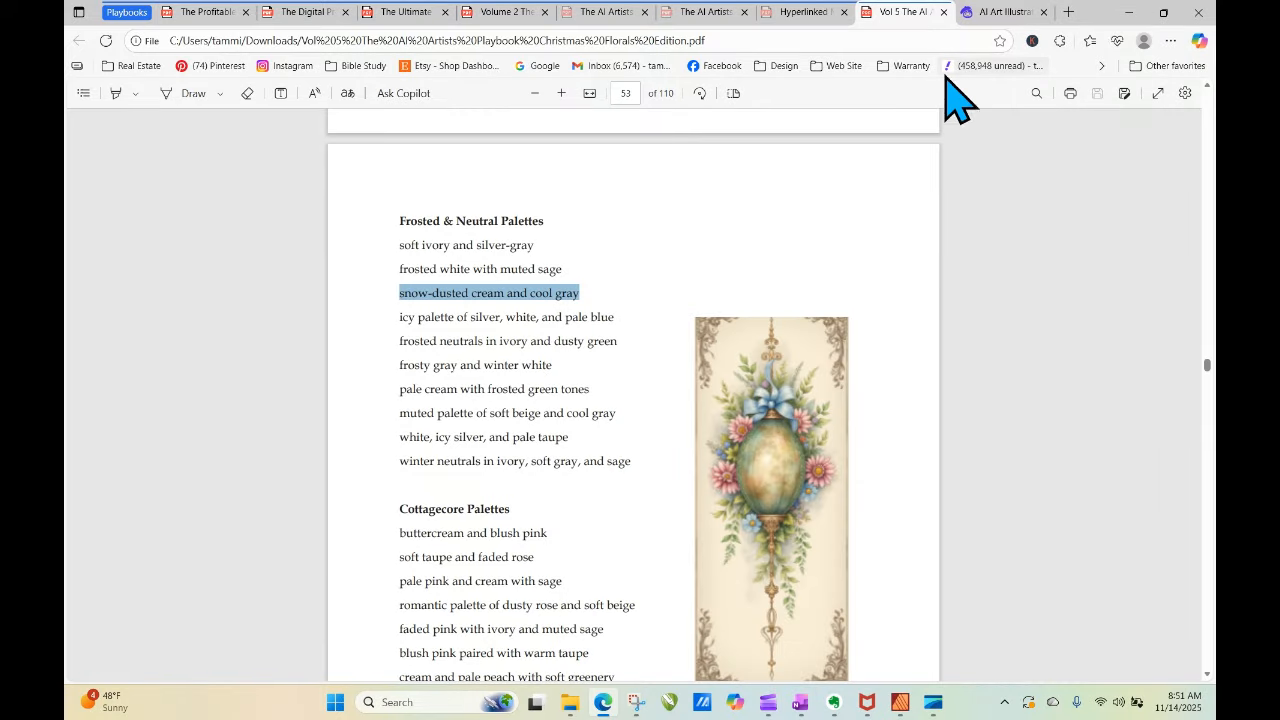
# Switch to Artistly and replace the prompt's "Earthy Greens & Browns: Forest greens, rich browns, warm golden hues" with the copied "snow-dusted cream and cool gray".
pyautogui.click(998, 13)
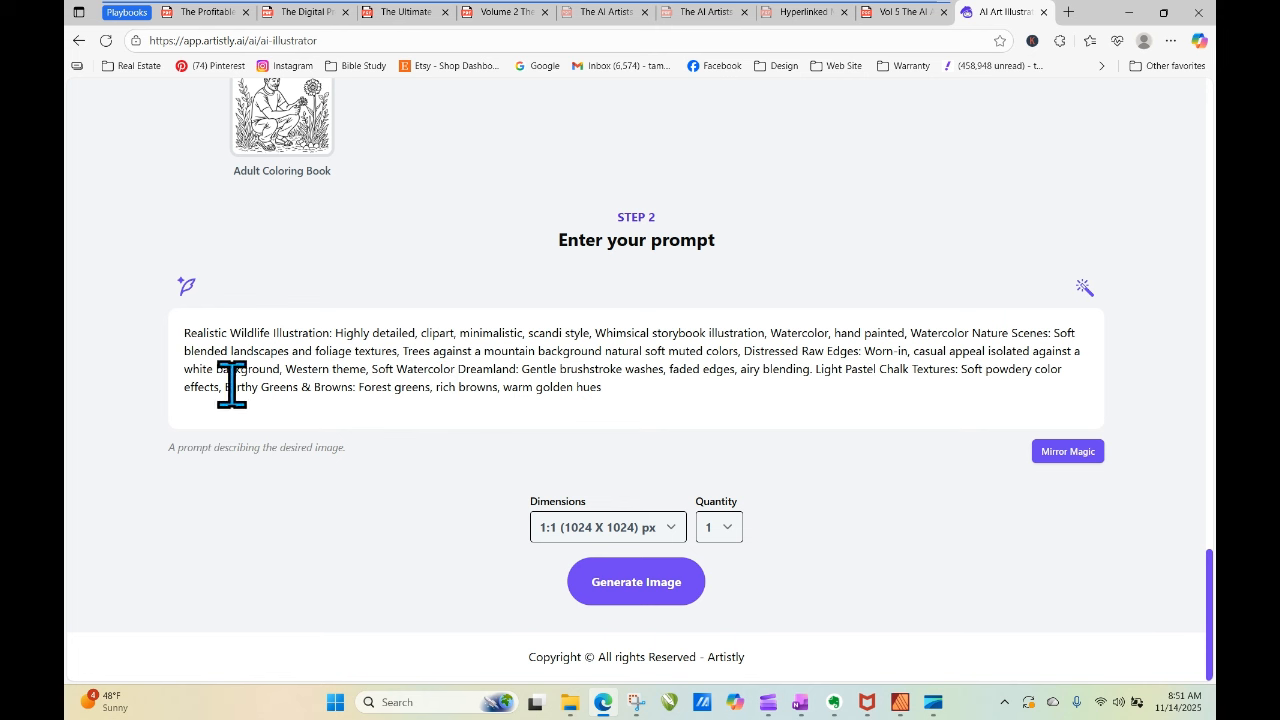
pyautogui.moveTo(227, 386); pyautogui.dragTo(598, 390)
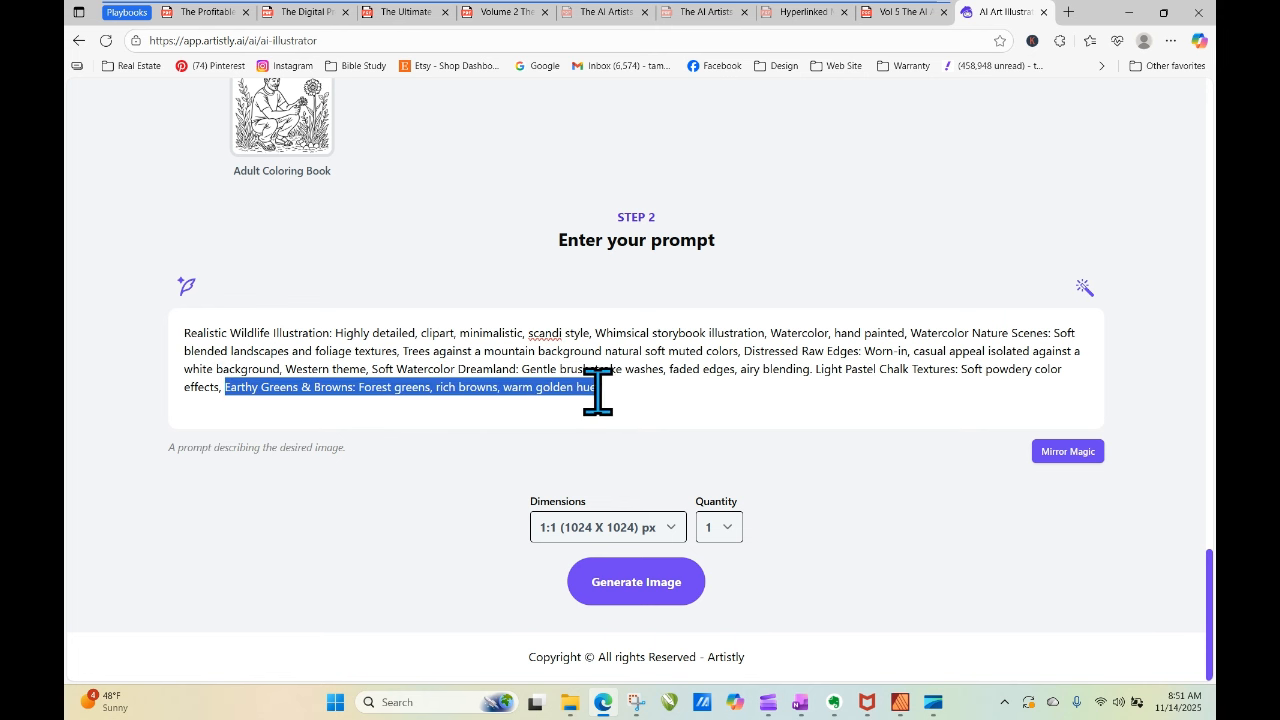
pyautogui.rightClick(579, 390)
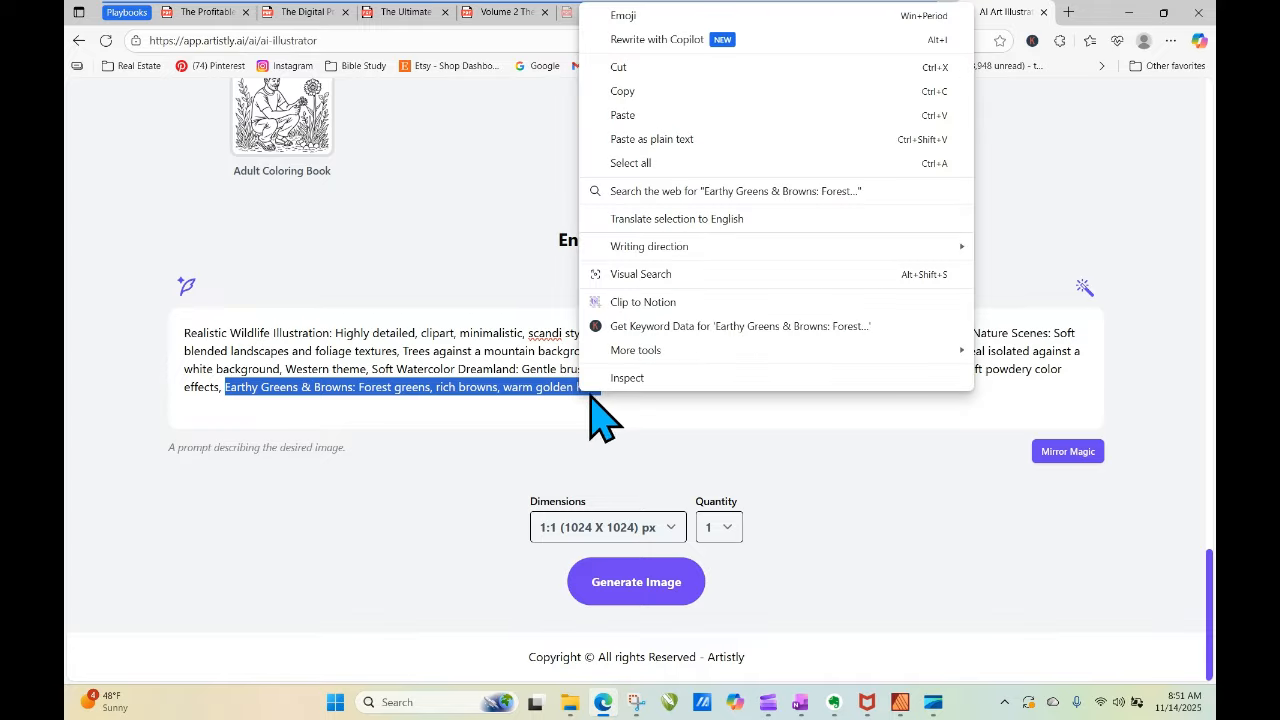
pyautogui.click(651, 134)
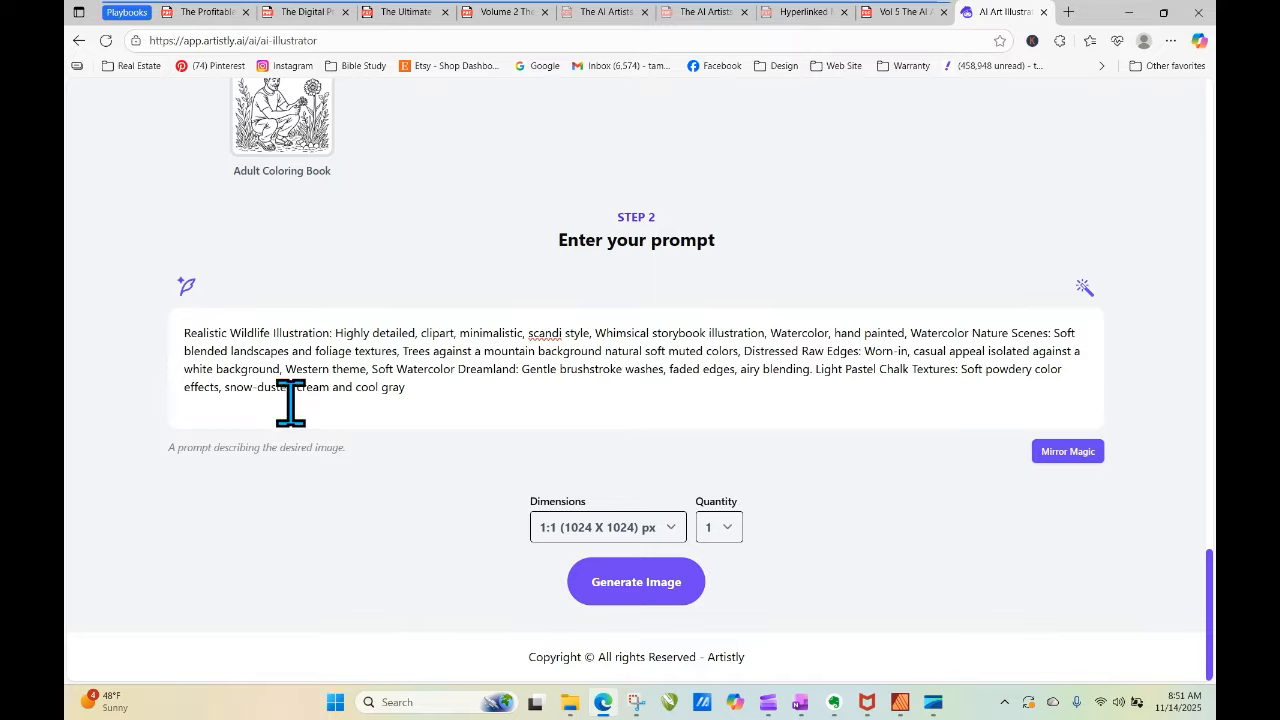
# Set the dimensions to 9:16 (768 X 1344) px and generate the snow-dusted cream and cool gray version.
pyautogui.click(632, 540)
pyautogui.click(610, 475)
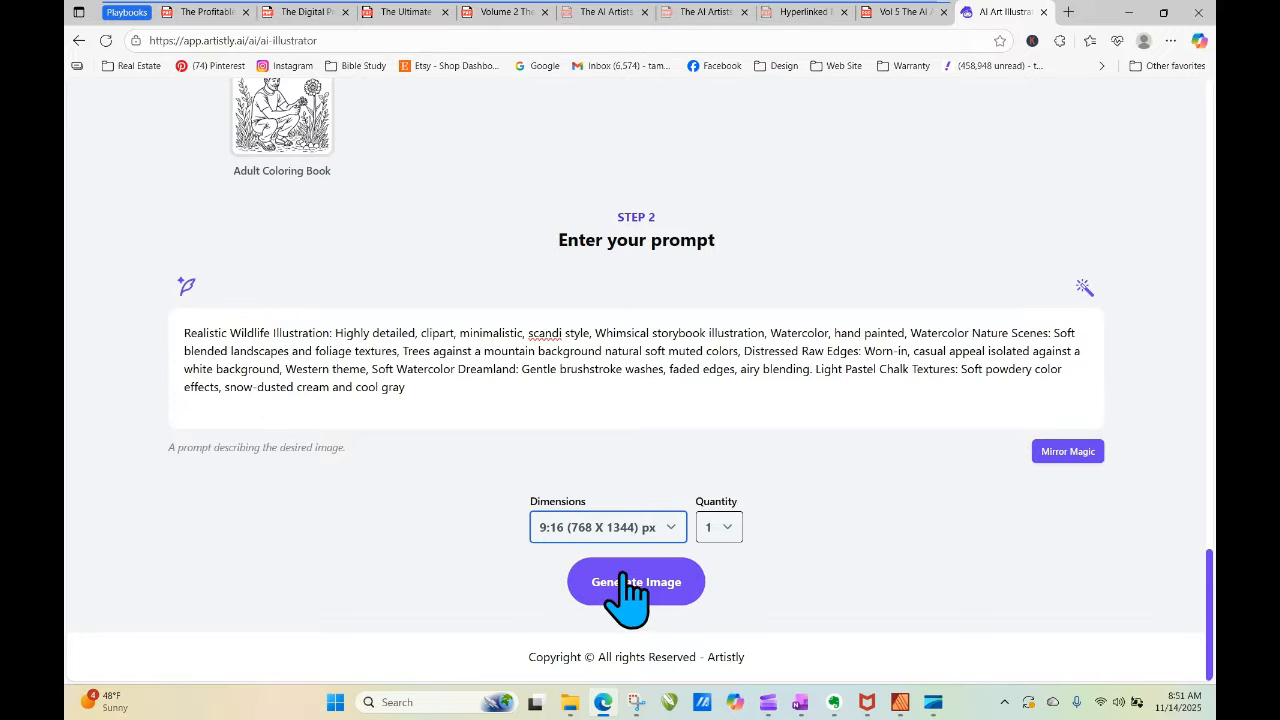
pyautogui.click(636, 586)
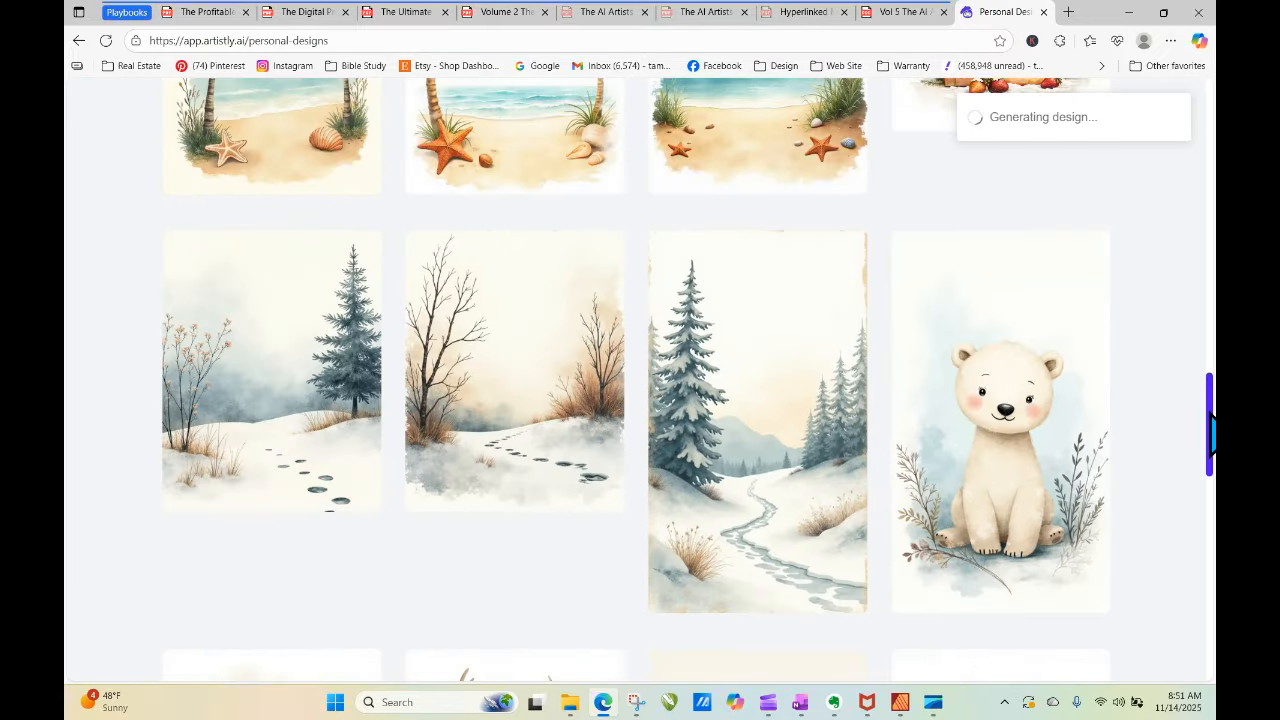
# Refresh the personal designs, examine the new deer design's image and prompt in its details, and close them.
pyautogui.click(106, 41)
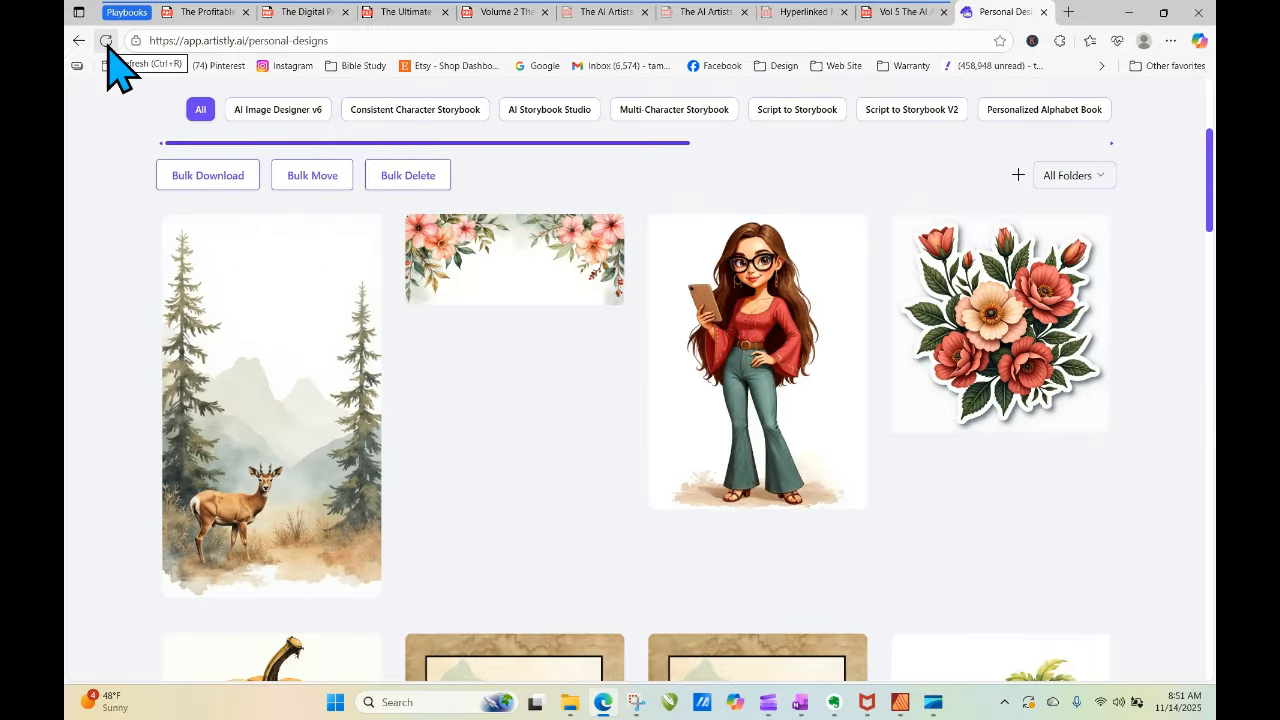
pyautogui.click(237, 406)
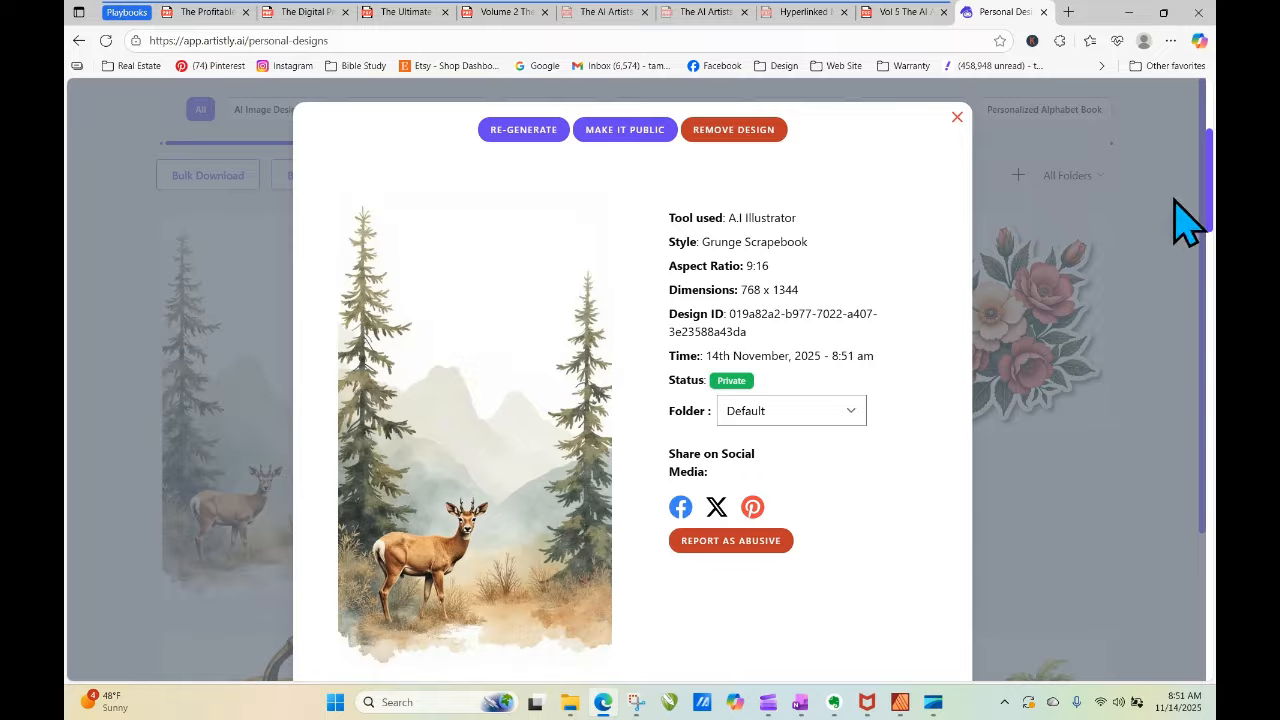
pyautogui.scroll(-3, 1128, 214)
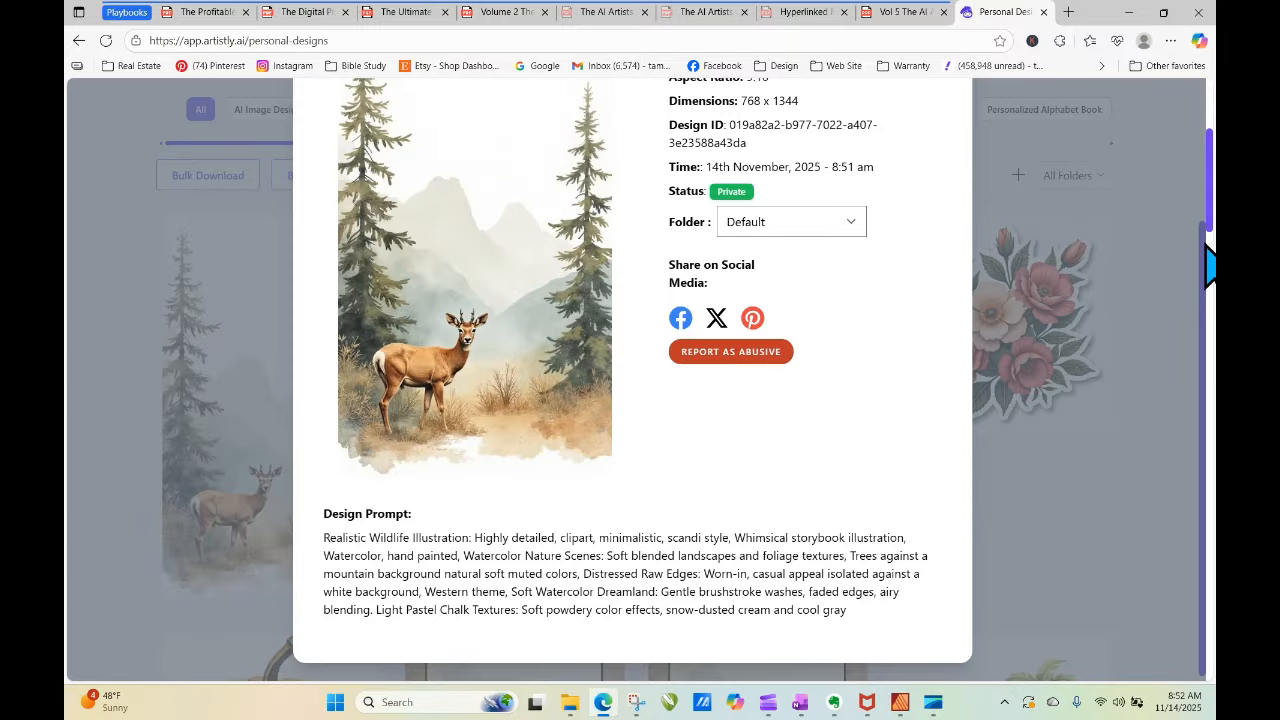
pyautogui.scroll(3, 1210, 265)
pyautogui.click(957, 119)
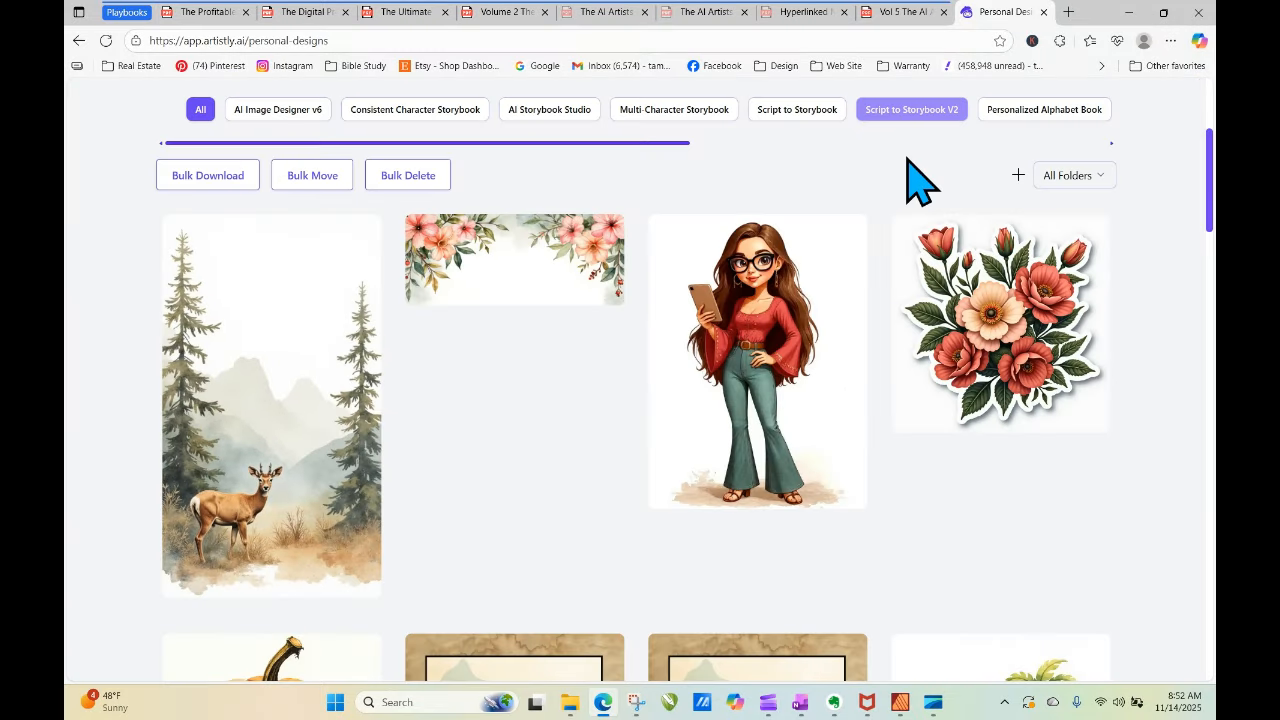
# Switch to the playbook PDF and copy the phrase "frosted white with muted sage" from Frosted & Neutral Palettes.
pyautogui.click(883, 12)
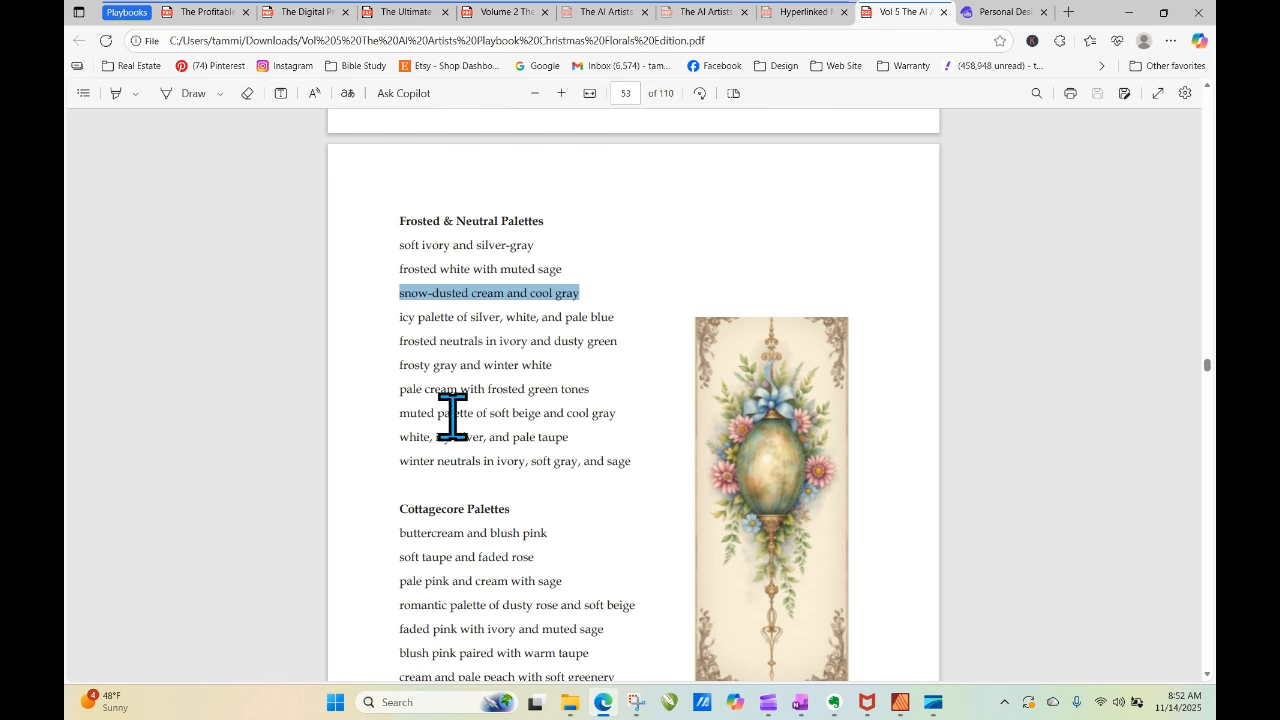
pyautogui.moveTo(399, 269); pyautogui.dragTo(561, 270)
pyautogui.rightClick(561, 270)
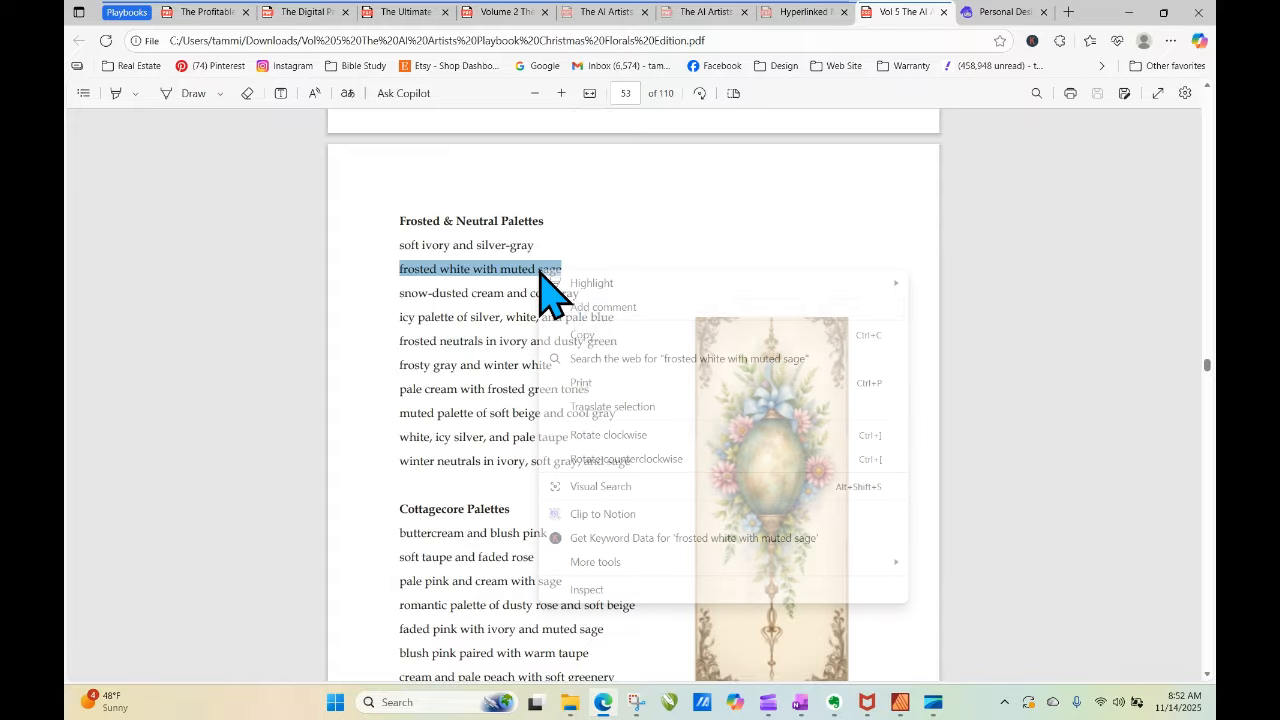
pyautogui.click(580, 334)
# Switch back to Artistly, open the newest deer design's details and load its prompt for re-generation.
pyautogui.click(997, 12)
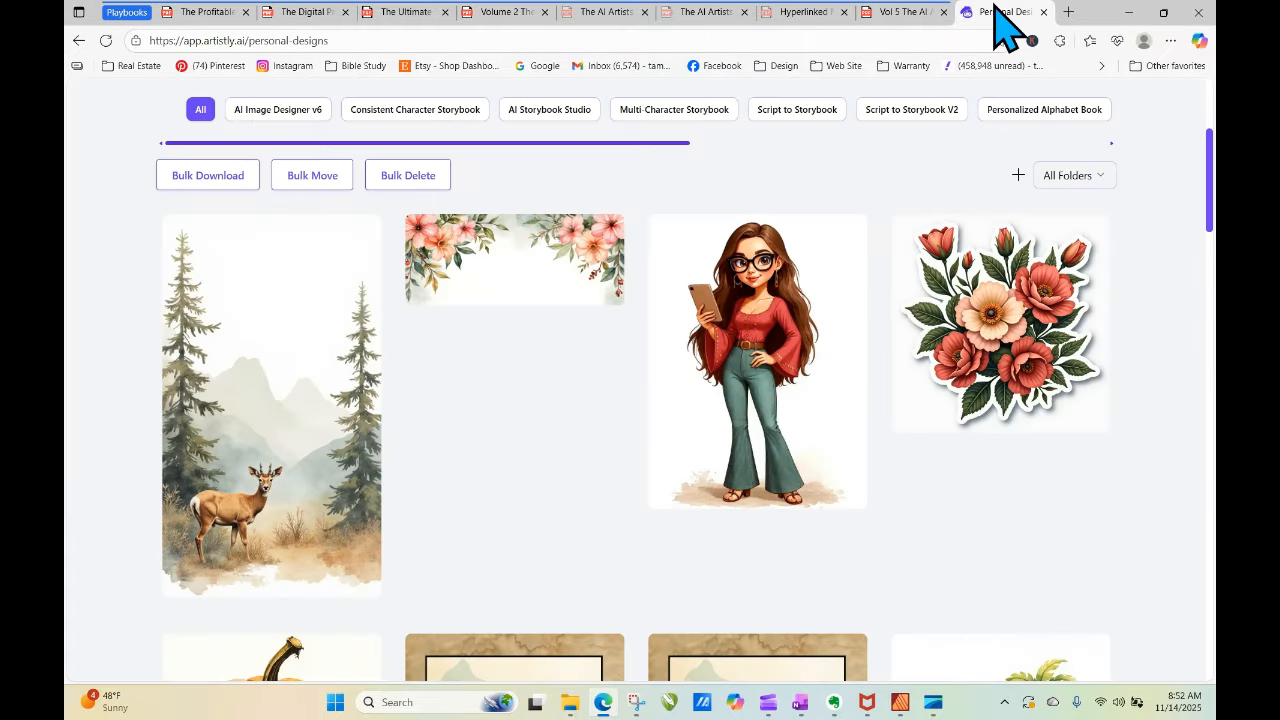
pyautogui.moveTo(229, 457)
pyautogui.click(238, 406)
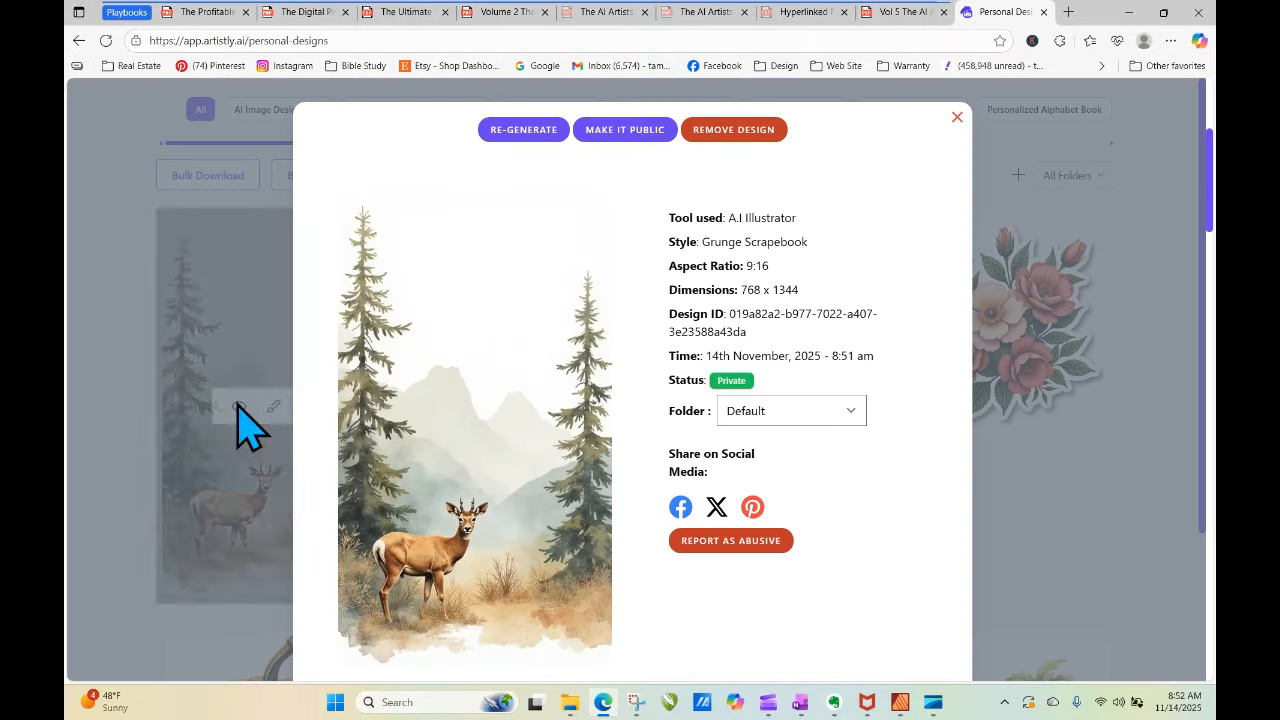
pyautogui.click(535, 131)
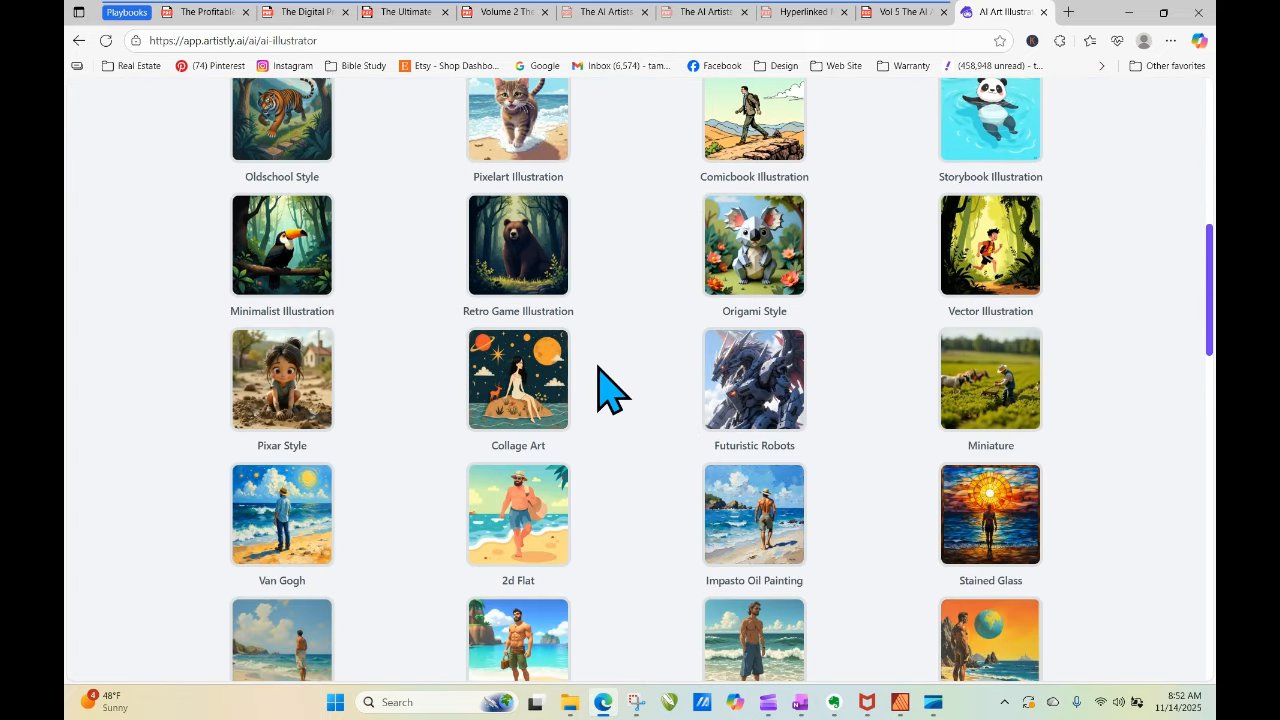
pyautogui.scroll(-2, 598, 368)
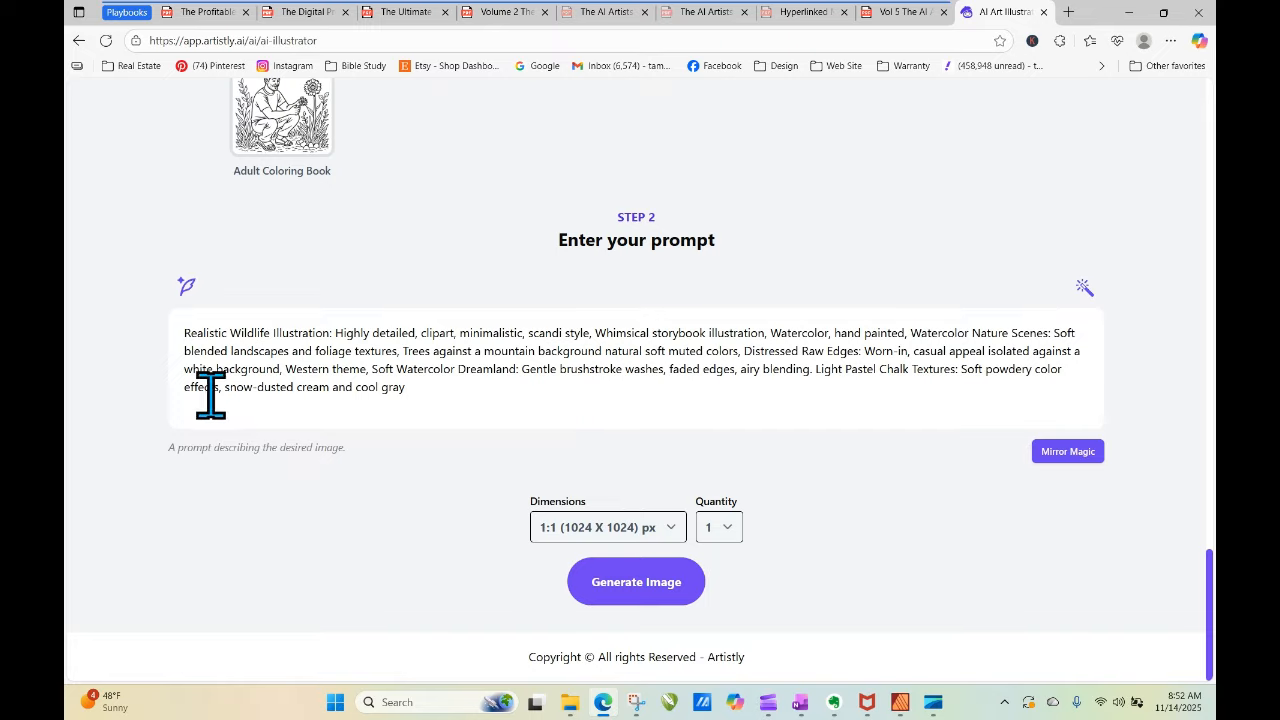
# Replace "snow-dusted cream and cool gray" at the end of the prompt with the copied "frosted white with muted sage".
pyautogui.moveTo(226, 390); pyautogui.dragTo(378, 402)
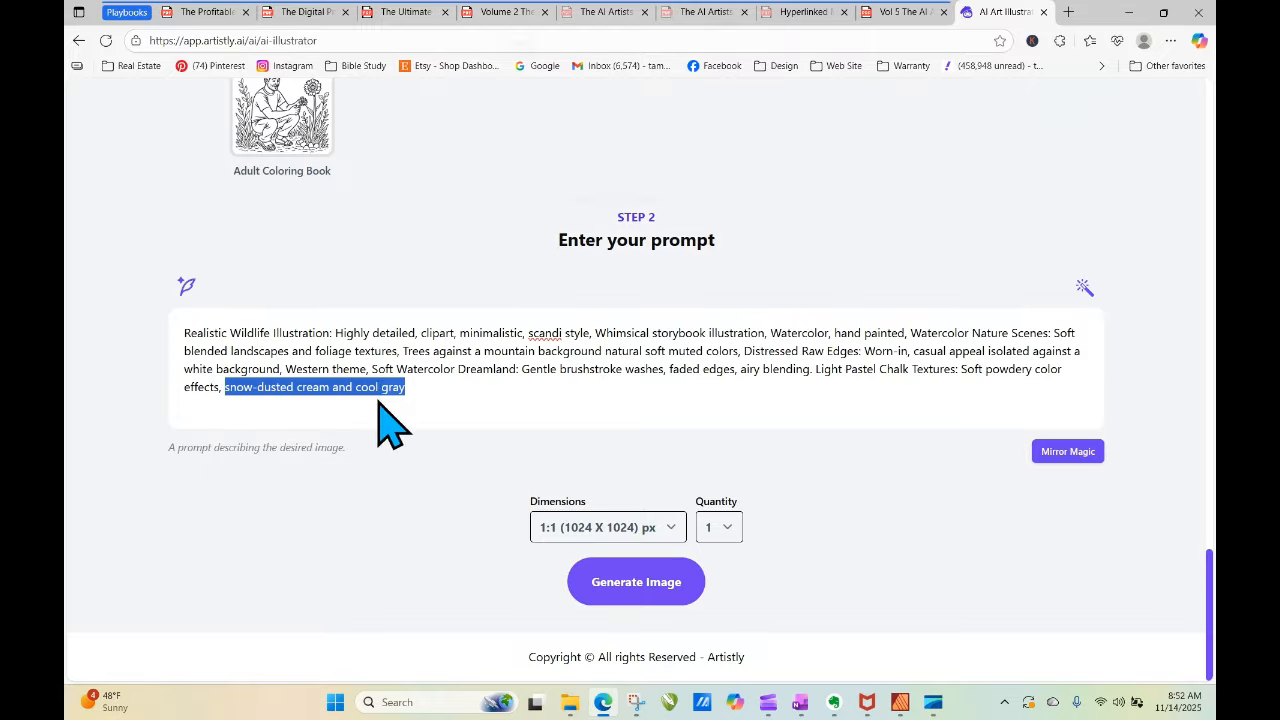
pyautogui.rightClick(378, 402)
pyautogui.click(421, 123)
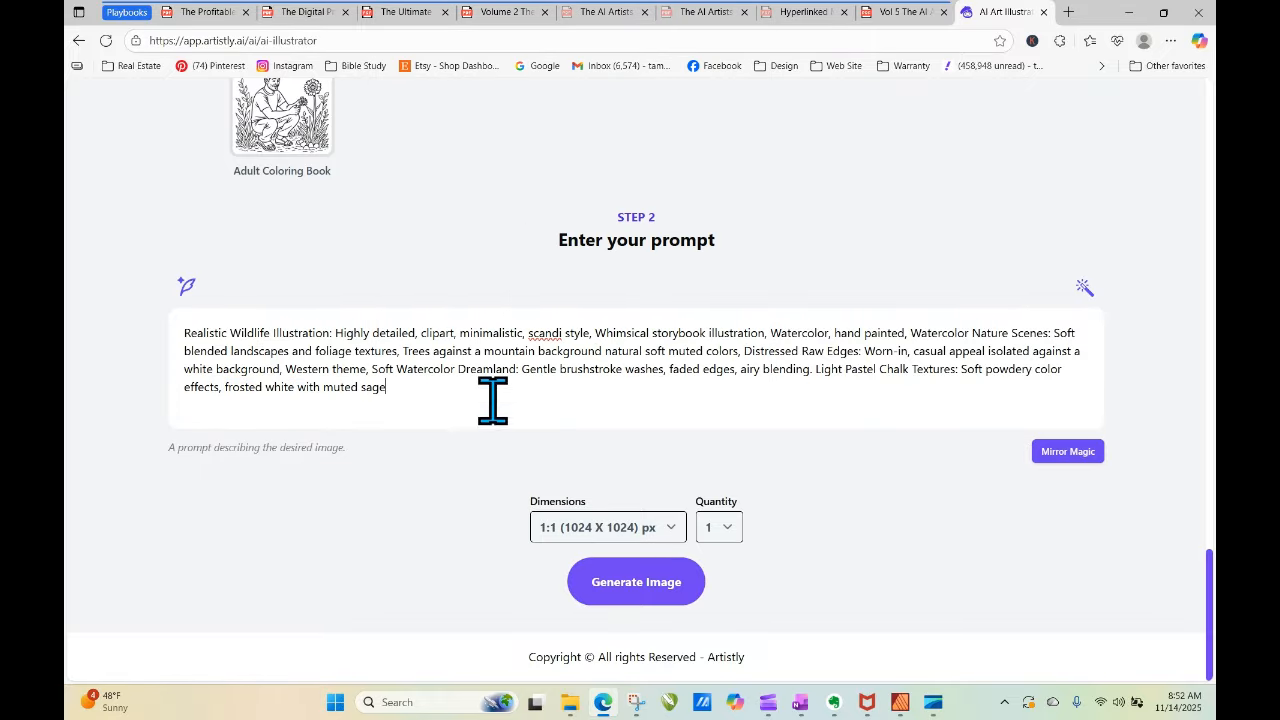
# Set the dimensions to 9:16 (768 X 1344) px and generate the frosted white with muted sage version.
pyautogui.click(610, 530)
pyautogui.click(605, 505)
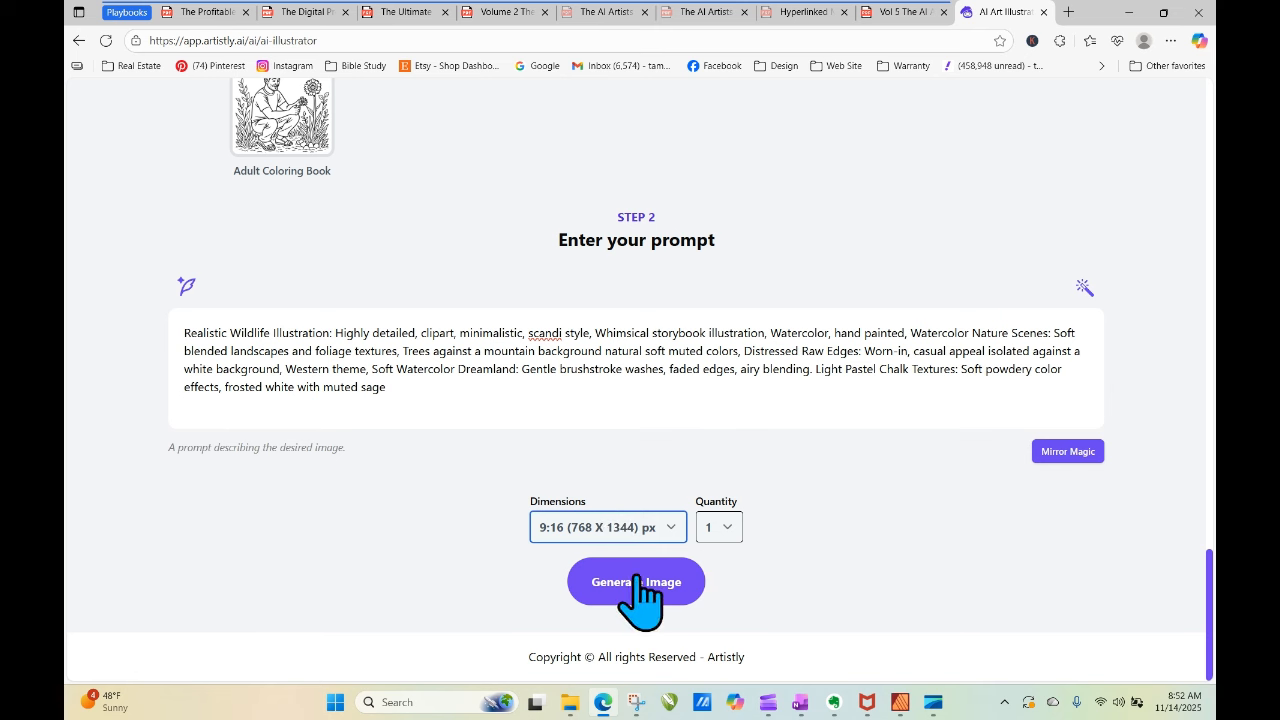
pyautogui.click(648, 588)
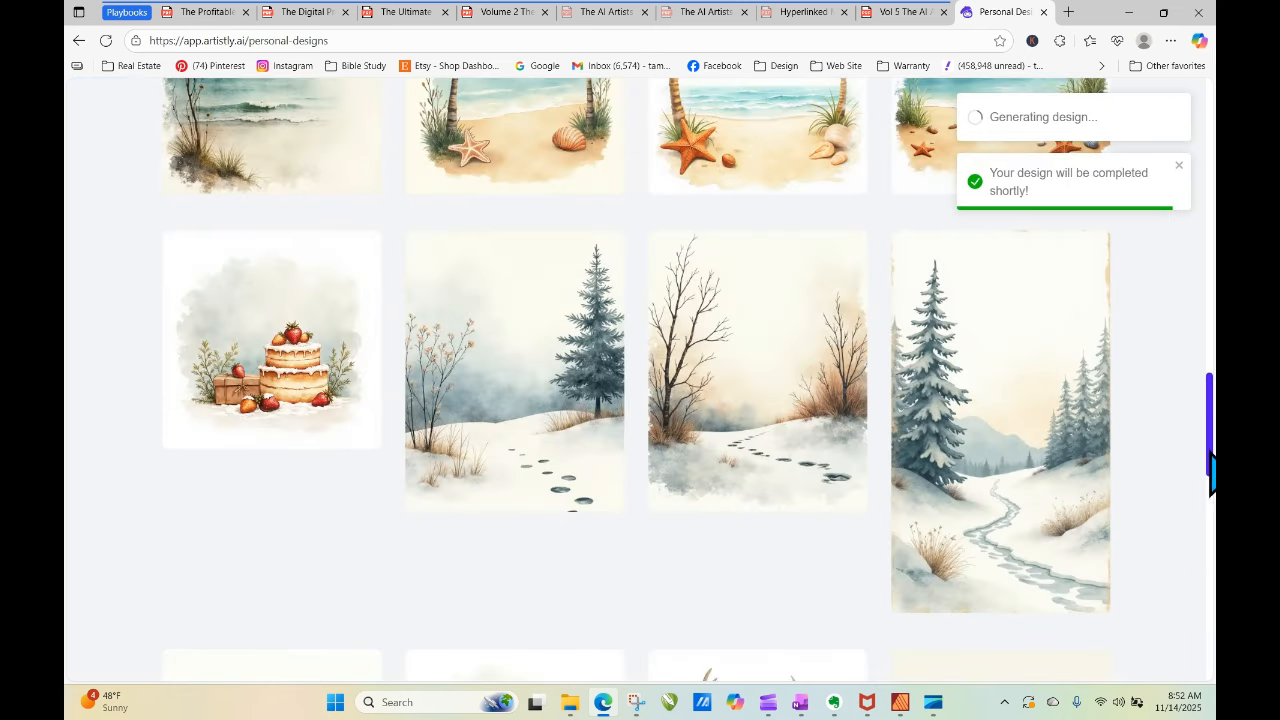
# Refresh the personal designs, examine the newest deer design in its details and close them.
pyautogui.moveTo(1209, 437); pyautogui.dragTo(1209, 142)
pyautogui.click(105, 40)
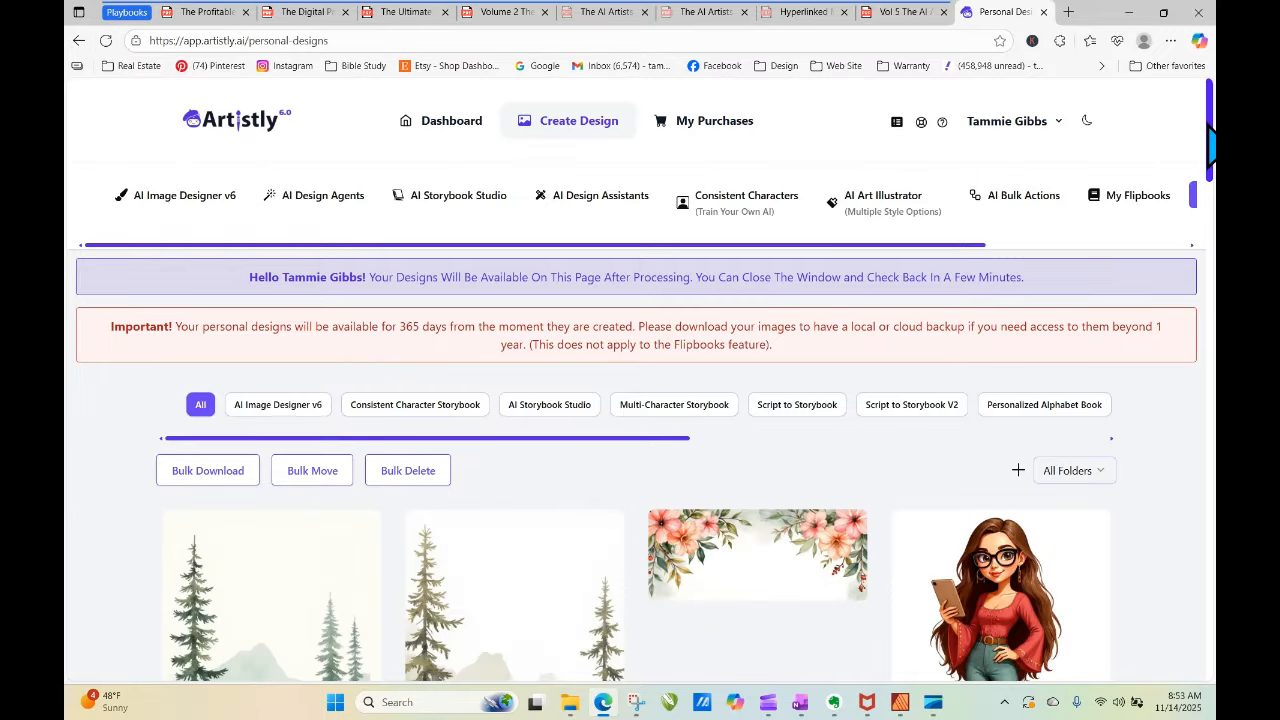
pyautogui.scroll(-3, 1210, 140)
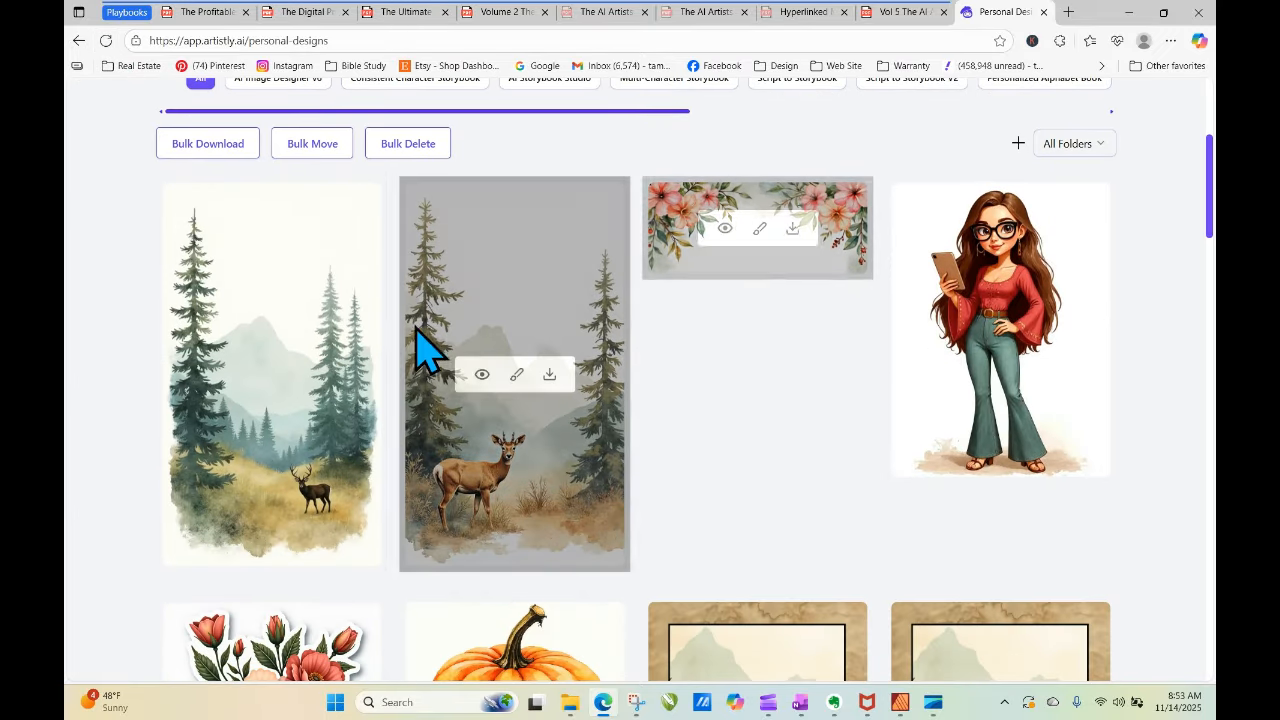
pyautogui.click(258, 470)
pyautogui.click(905, 12)
pyautogui.click(990, 12)
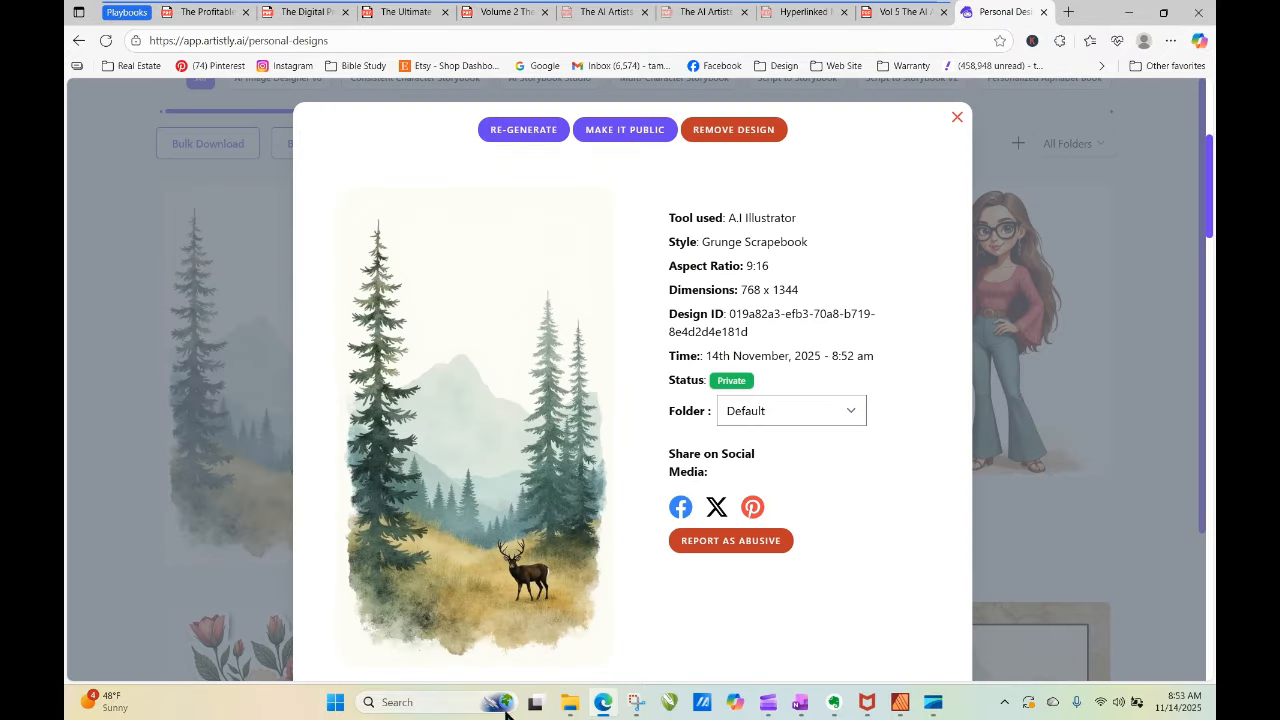
pyautogui.click(956, 118)
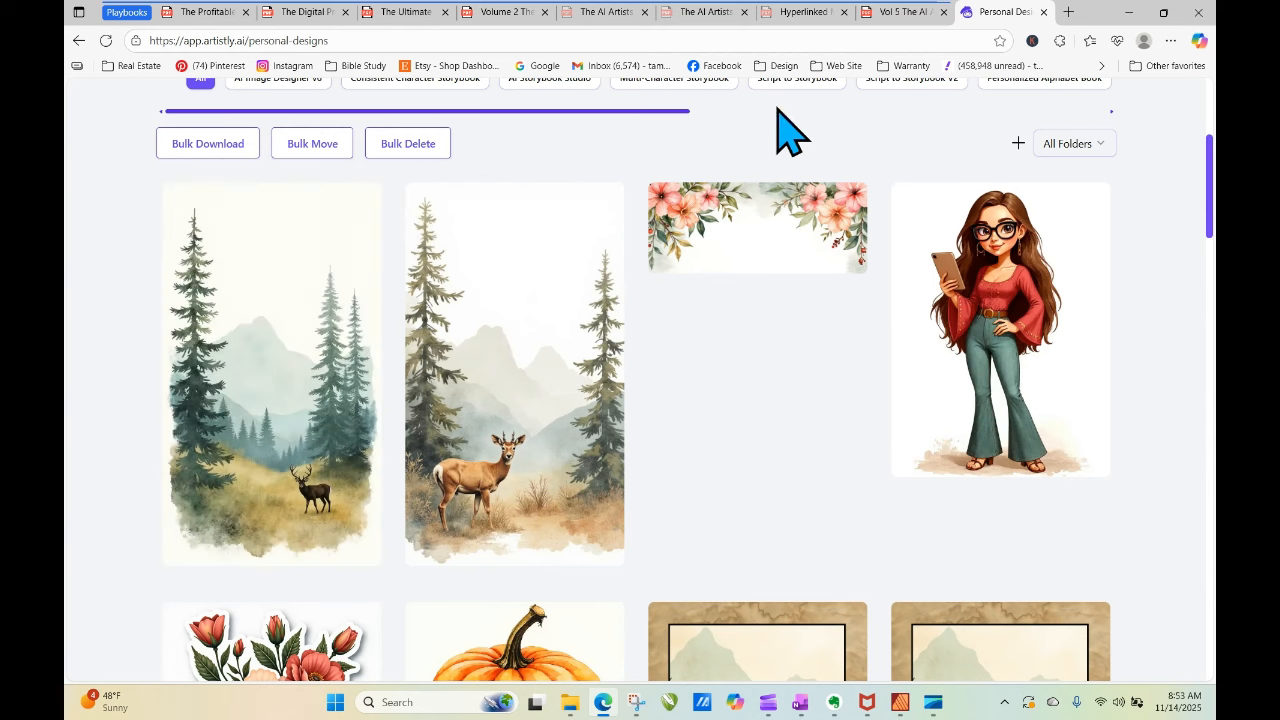
# Switch to the playbook PDF and copy the phrase "soft blush and beige with muted green" from Cottagecore Palettes.
pyautogui.click(895, 22)
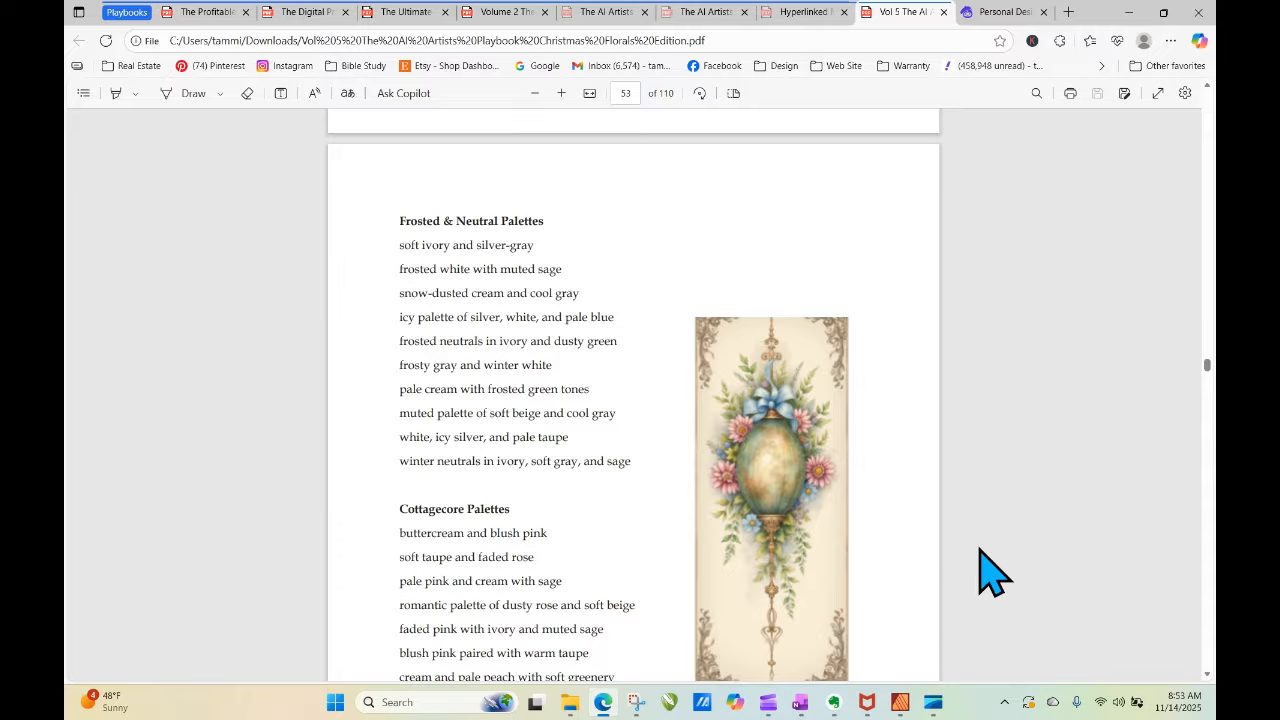
pyautogui.scroll(-3, 990, 572)
pyautogui.scroll(-2, 990, 572)
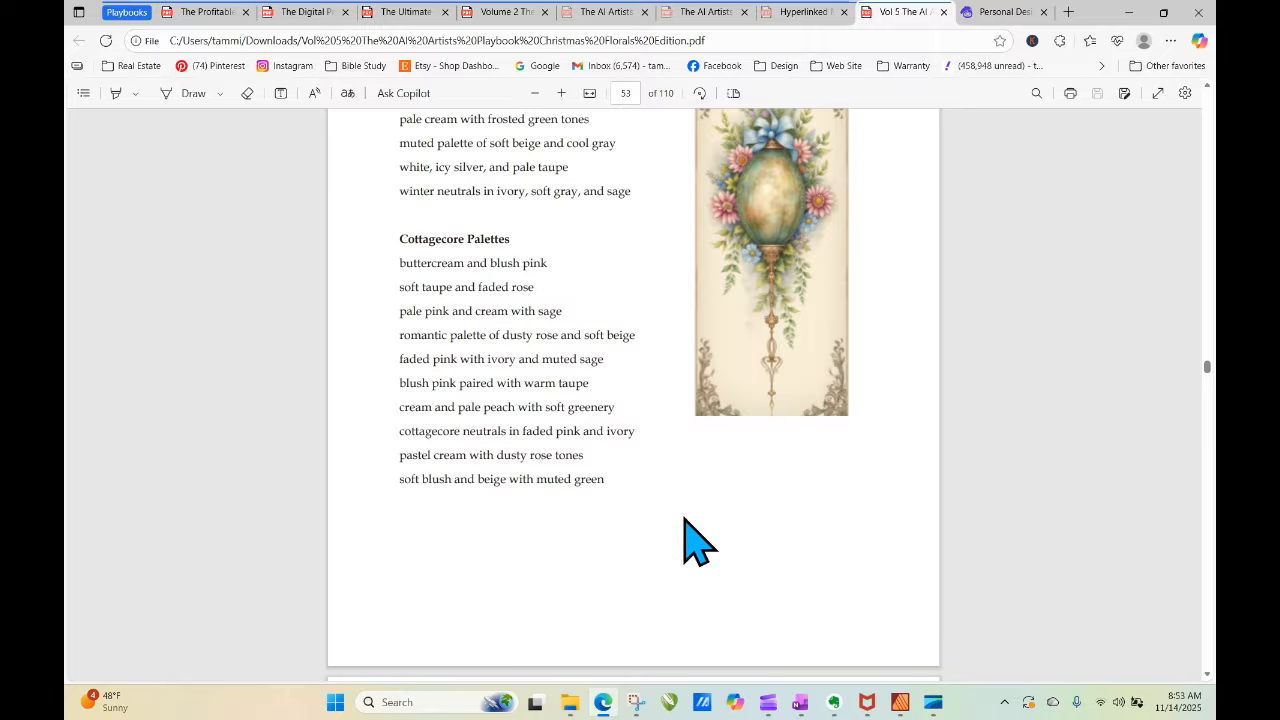
pyautogui.moveTo(396, 480); pyautogui.dragTo(610, 484)
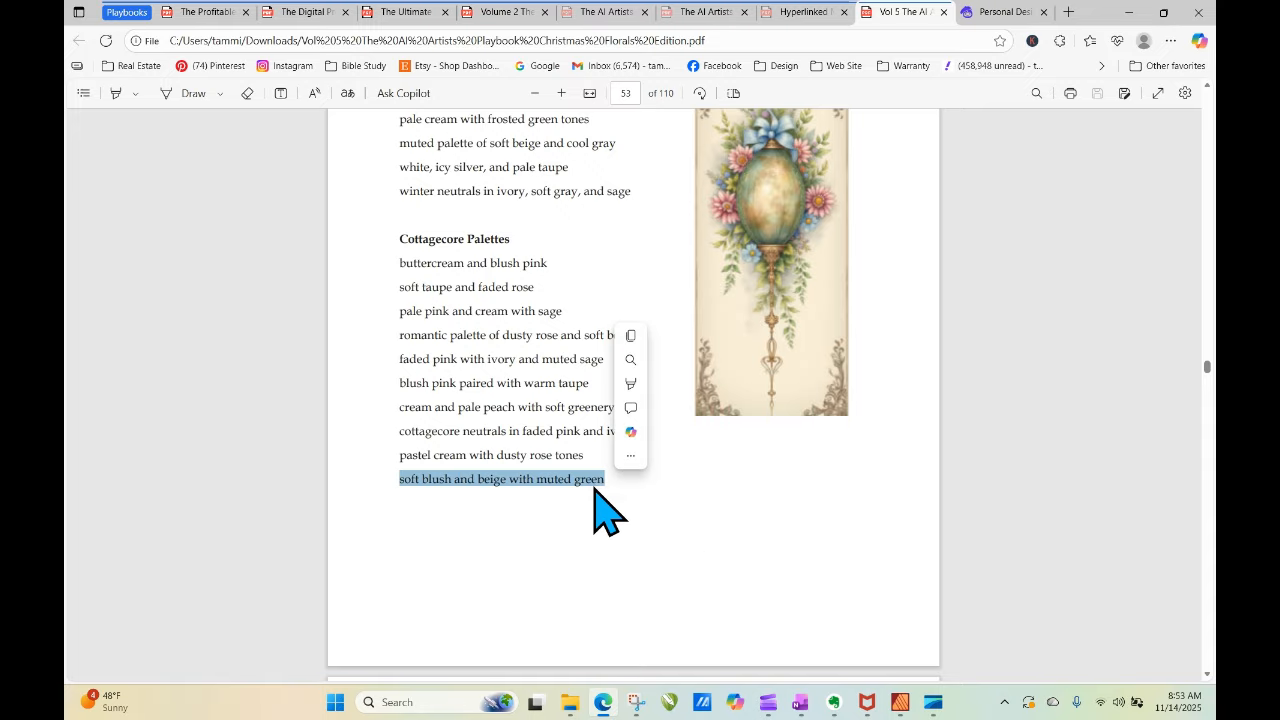
pyautogui.rightClick(596, 490)
pyautogui.click(637, 217)
# Load the deer design for re-generation in Artistly and end its prompt with "effects, soft blush and beige with muted green" in place of the previous palette.
pyautogui.click(1000, 12)
pyautogui.click(430, 387)
pyautogui.hotkey('ctrl', 'v')
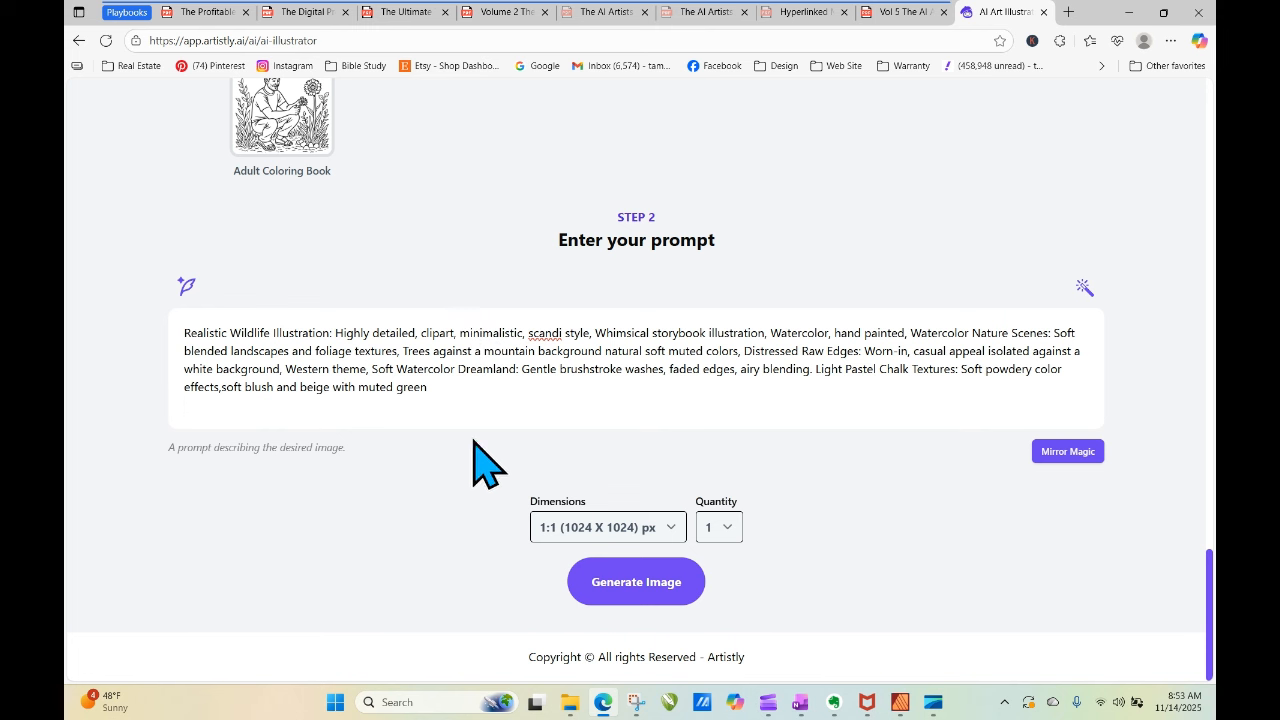
pyautogui.click(221, 388)
pyautogui.click(222, 447)
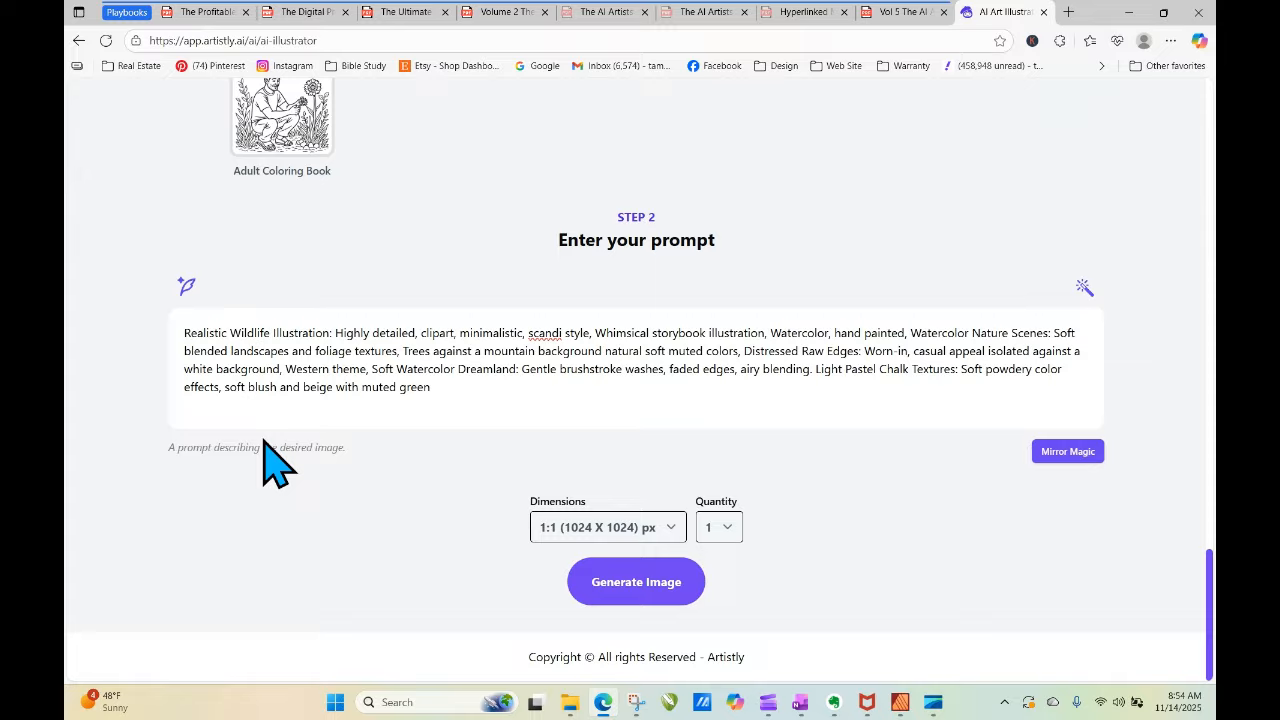
# Set the dimensions to 9:16 (768 X 1344) px and generate the soft blush and beige with muted green version.
pyautogui.click(643, 530)
pyautogui.click(632, 520)
pyautogui.click(644, 581)
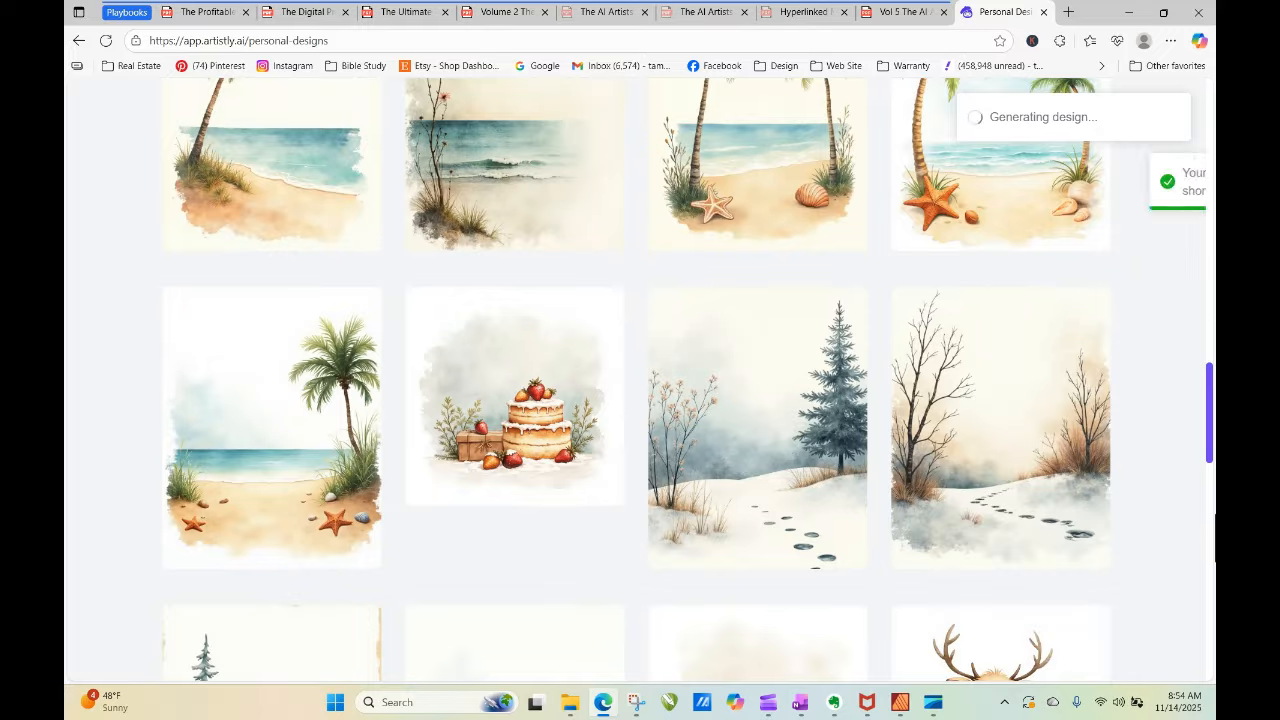
# Refresh the personal designs, examine the newly generated mountain landscape in its details and close them.
pyautogui.scroll(15, 1212, 460)
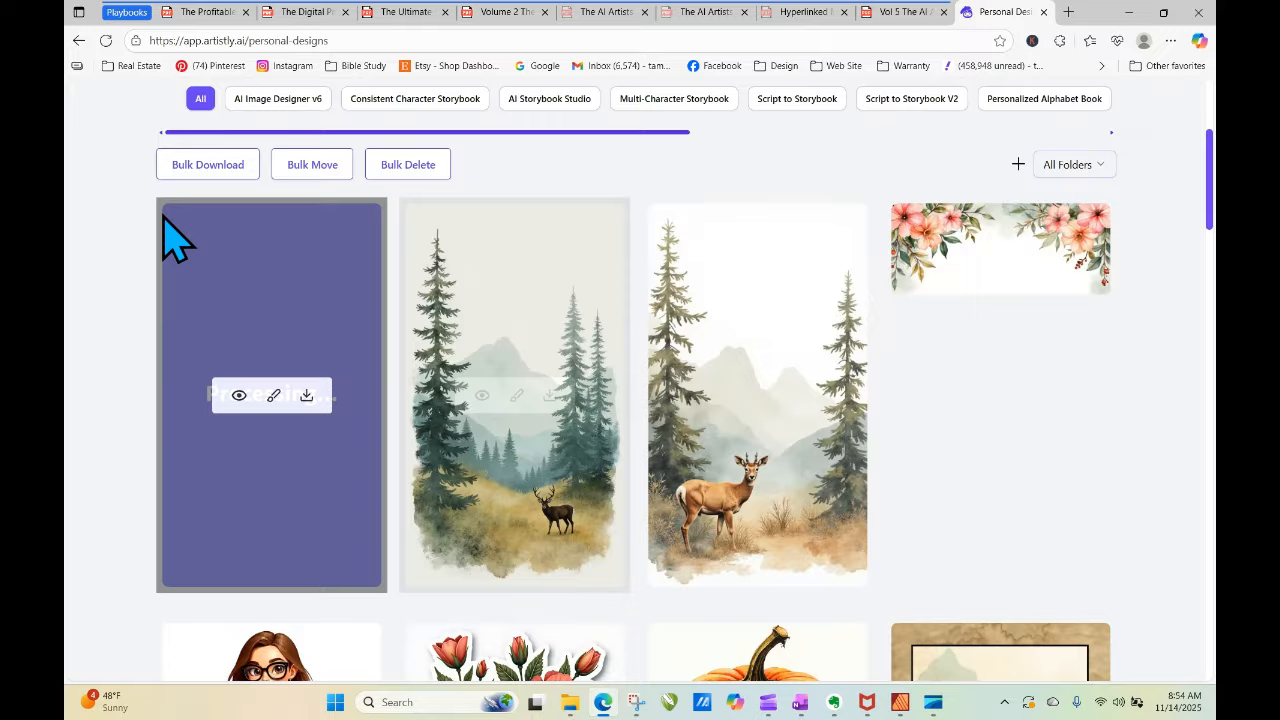
pyautogui.click(106, 41)
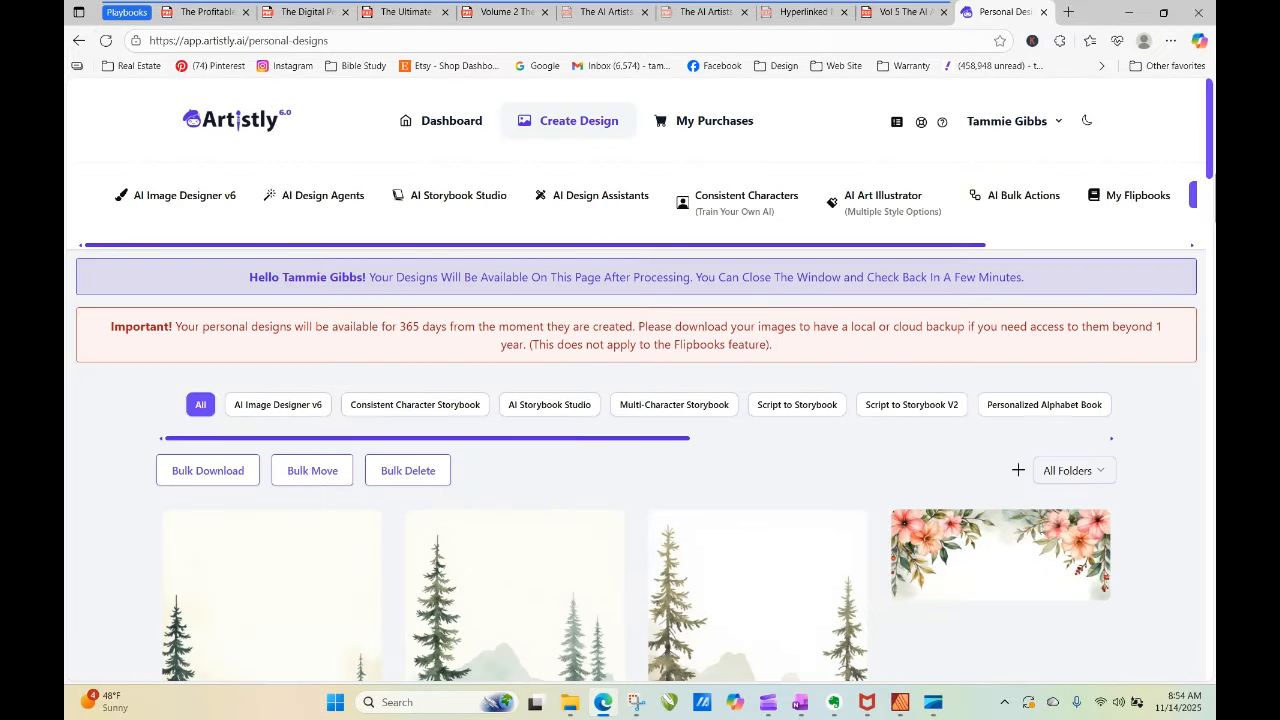
pyautogui.scroll(-1, 1211, 160)
pyautogui.moveTo(1211, 161); pyautogui.dragTo(1211, 198)
pyautogui.click(271, 450)
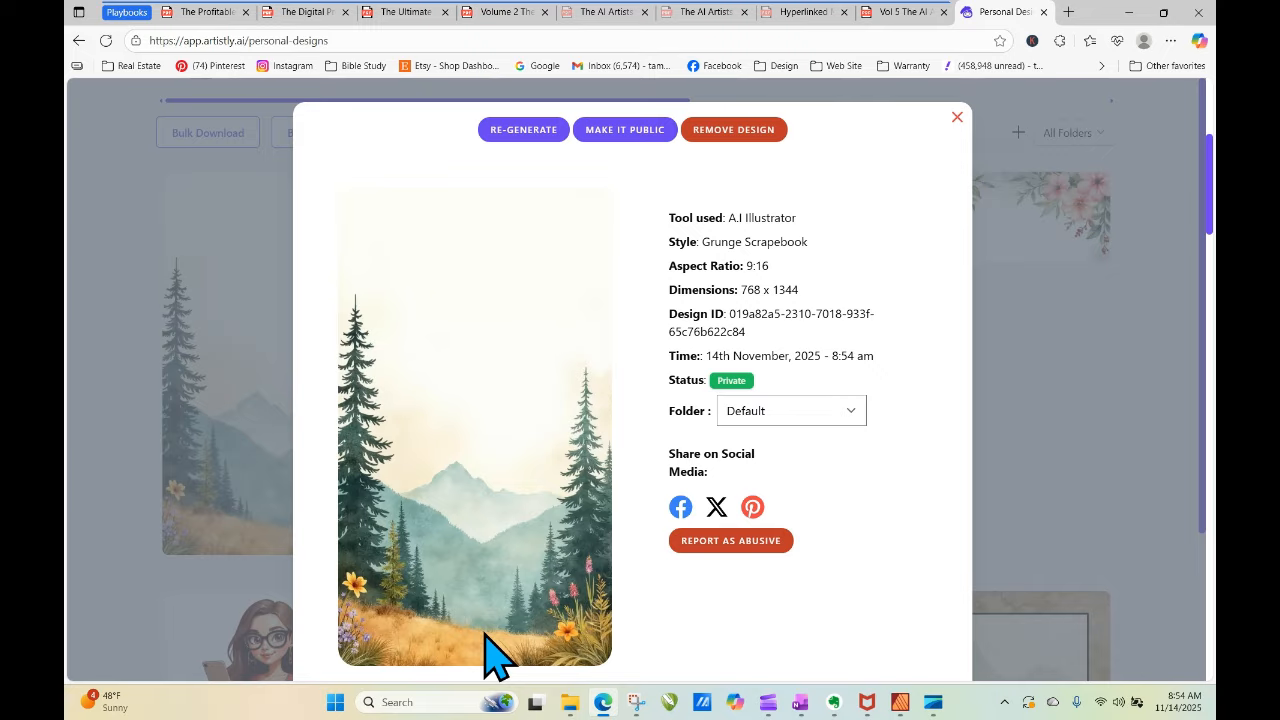
pyautogui.click(957, 118)
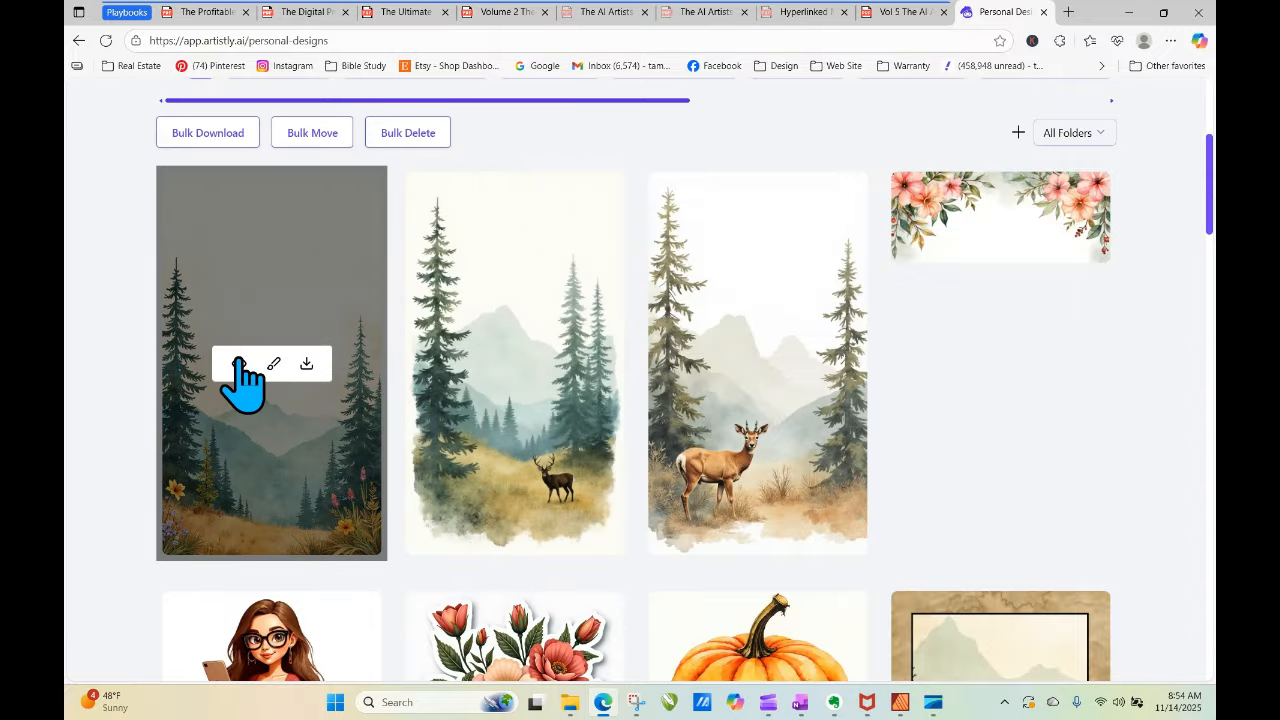
# Switch to the playbook PDF and copy the phrase "rustic palette of cream, beige, and warm taupe" from Rustic & Farmhouse Palettes.
pyautogui.click(925, 15)
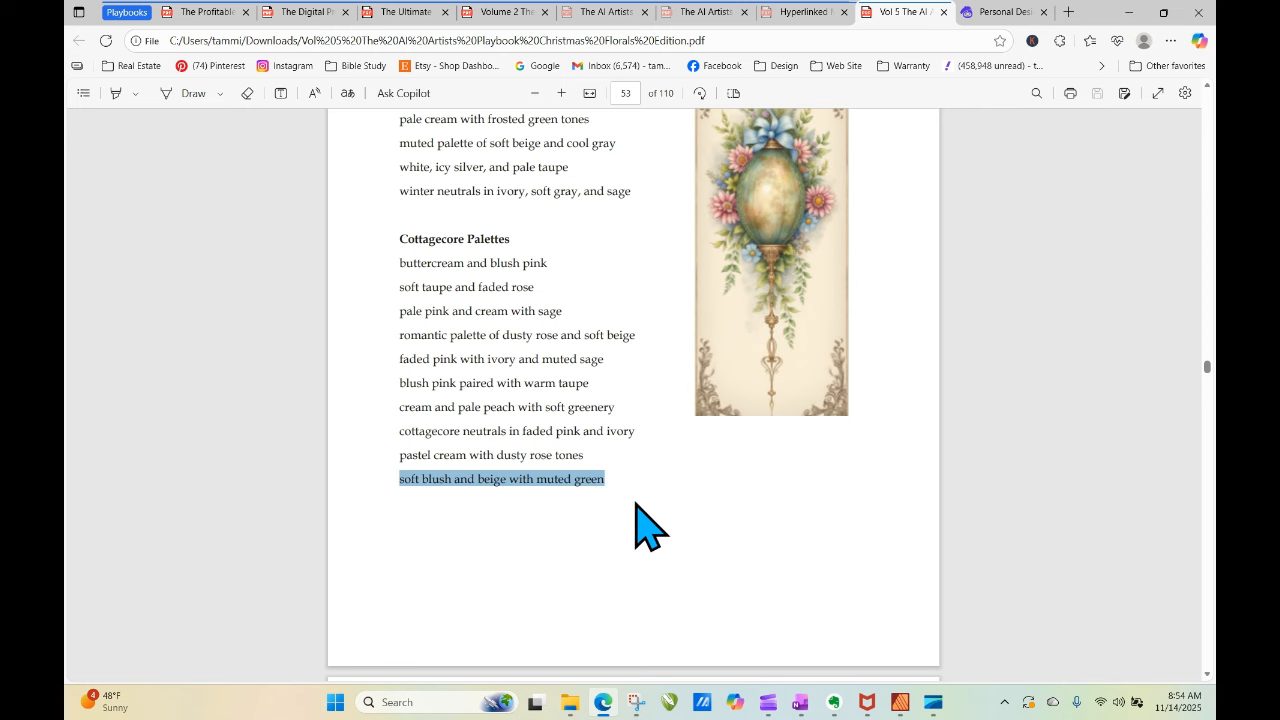
pyautogui.click(1020, 326)
pyautogui.scroll(-2, 1020, 325)
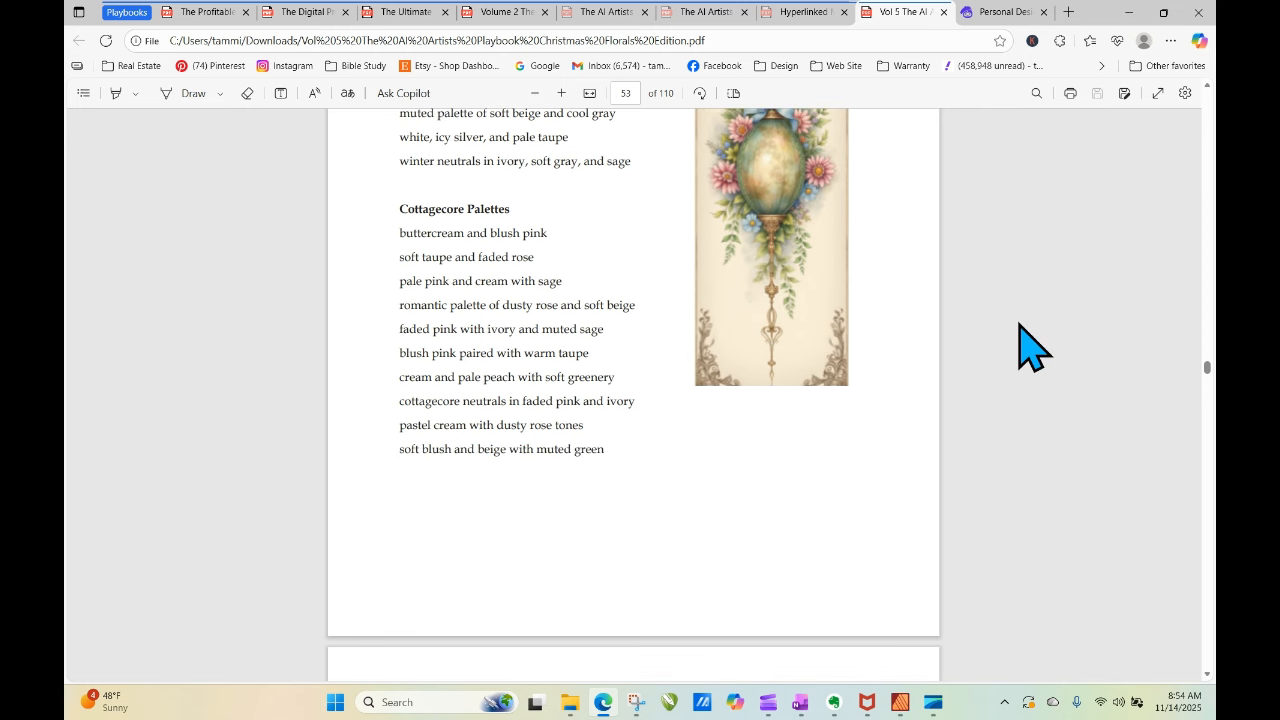
pyautogui.scroll(-5, 1020, 326)
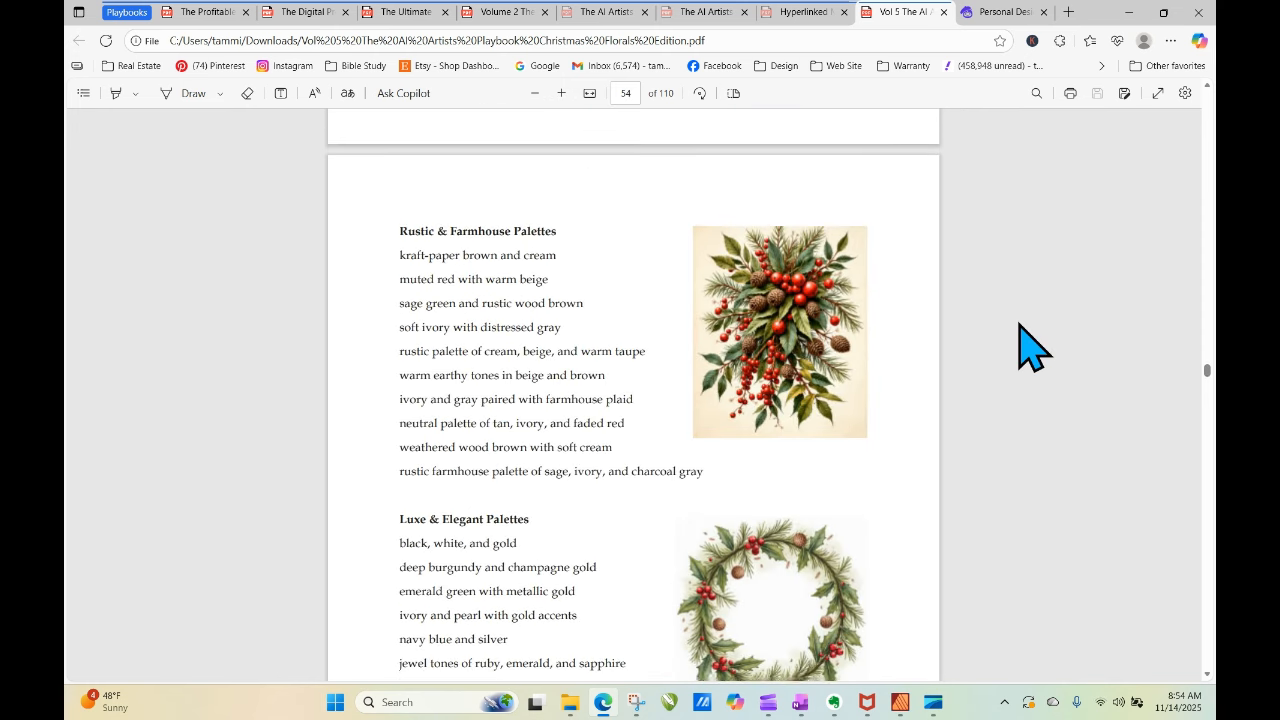
pyautogui.scroll(-1, 1030, 347)
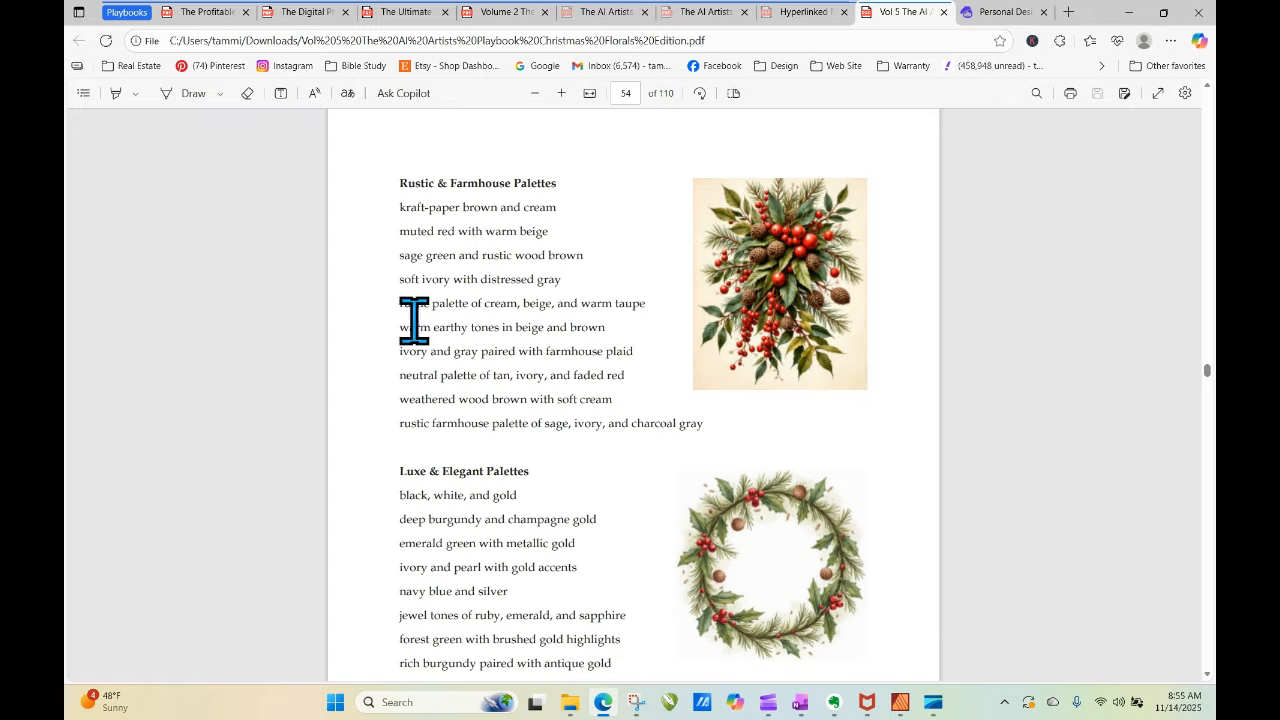
pyautogui.moveTo(396, 303); pyautogui.dragTo(664, 302)
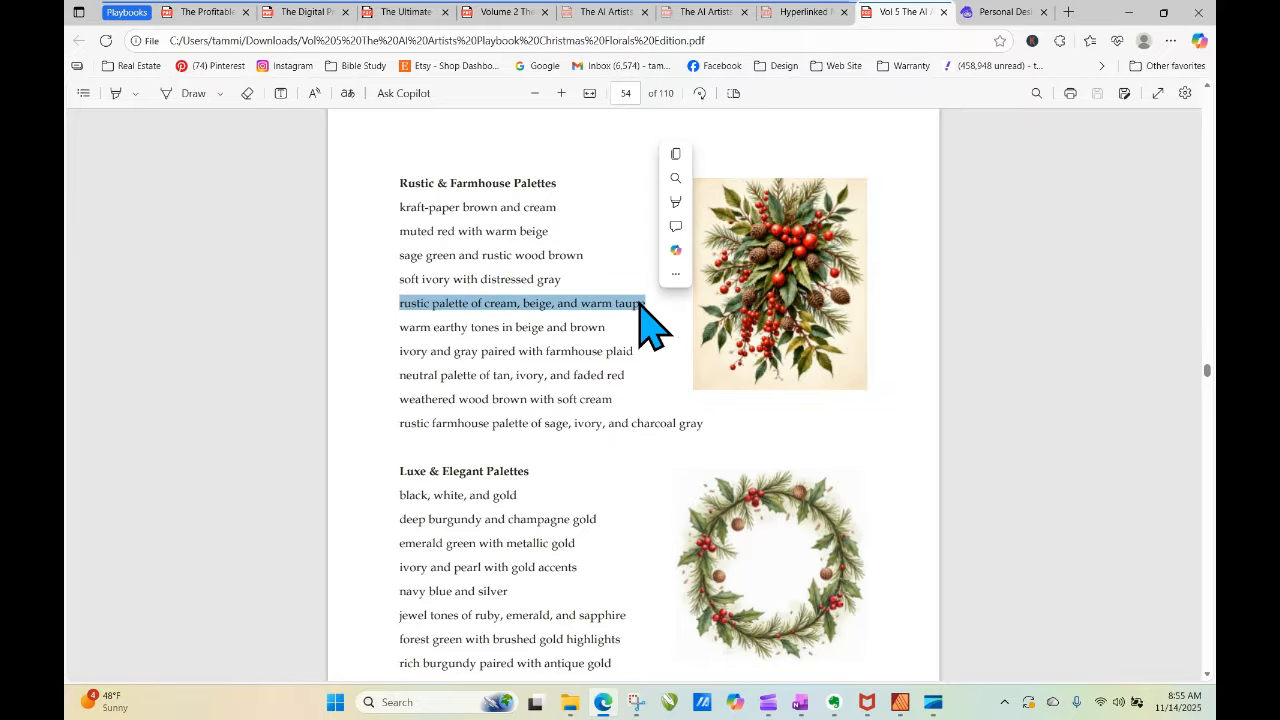
pyautogui.rightClick(641, 304)
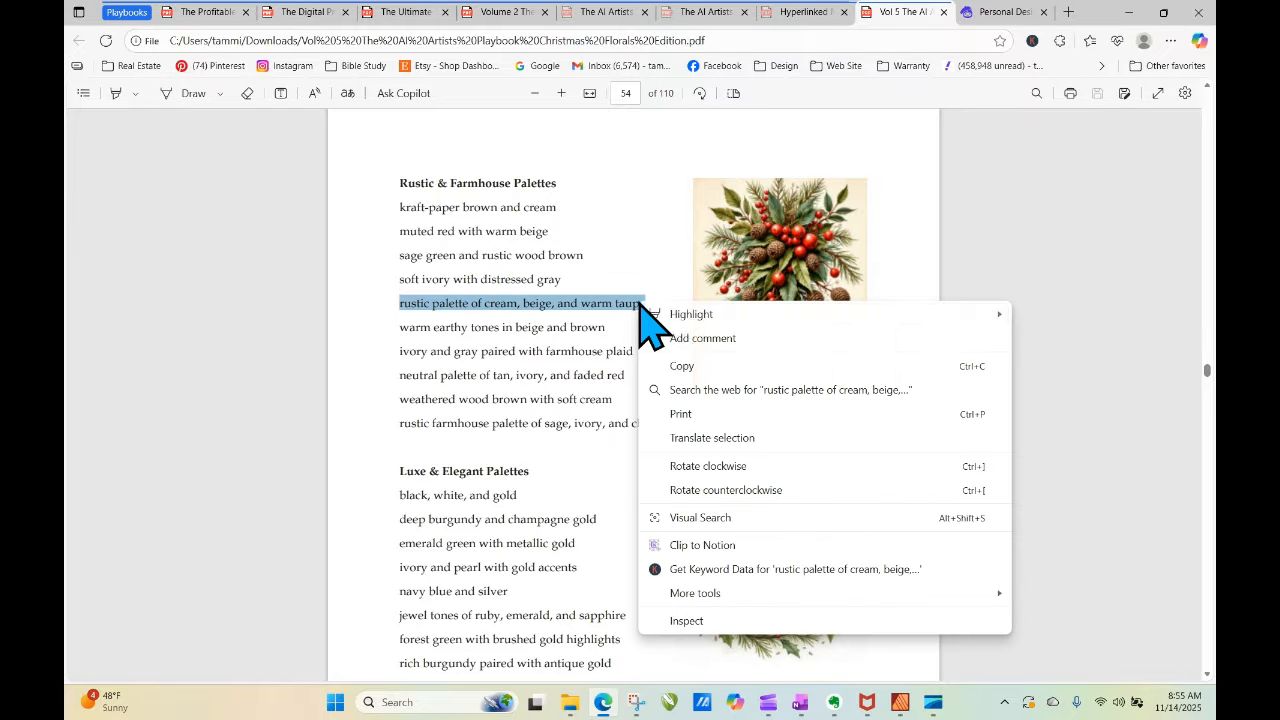
pyautogui.click(705, 366)
# Re-generate the standing deer design in Artistly with "rustic palette of cream, beige, and warm taupe" ending its prompt, at 9:16 (768 X 1344) px.
pyautogui.click(1003, 14)
pyautogui.moveTo(491, 549)
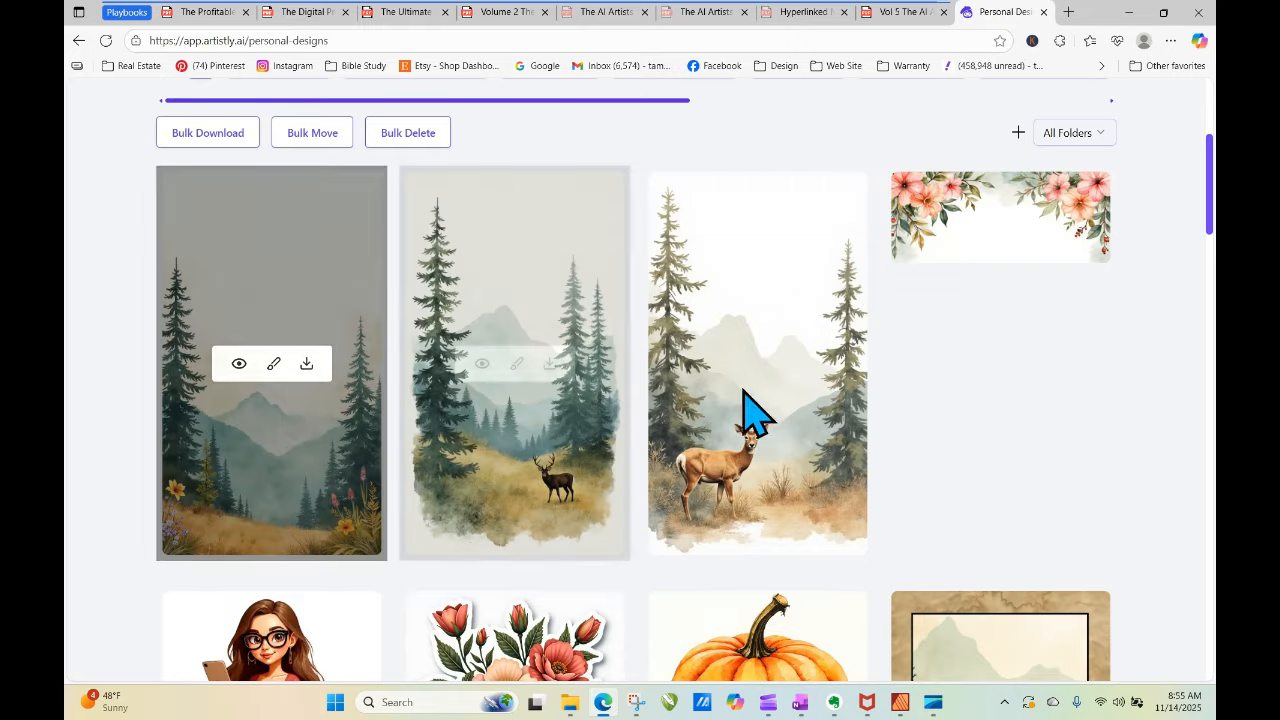
pyautogui.moveTo(816, 522)
pyautogui.click(725, 362)
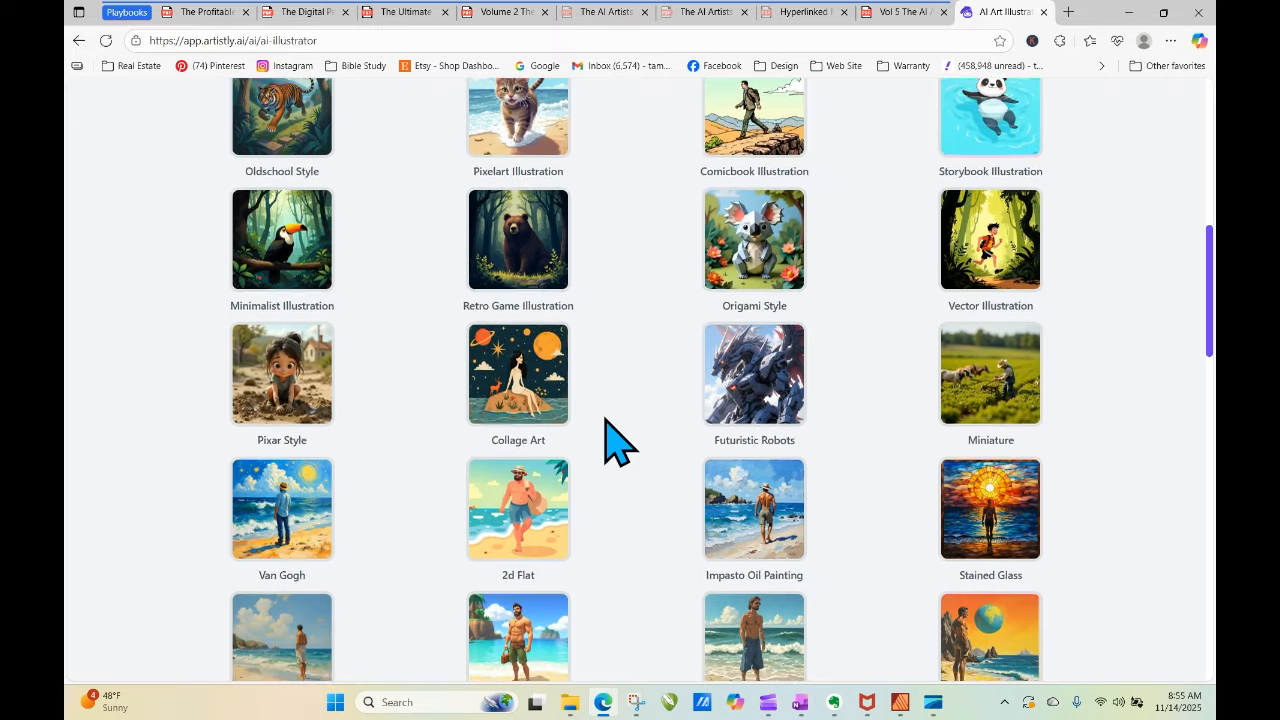
pyautogui.scroll(-5, 605, 420)
pyautogui.click(636, 581)
# Refresh the personal designs, examine the details of the newly generated mountain path design and close them.
pyautogui.scroll(-18, 1189, 355)
pyautogui.moveTo(1209, 455); pyautogui.dragTo(1209, 205)
pyautogui.moveTo(530, 245)
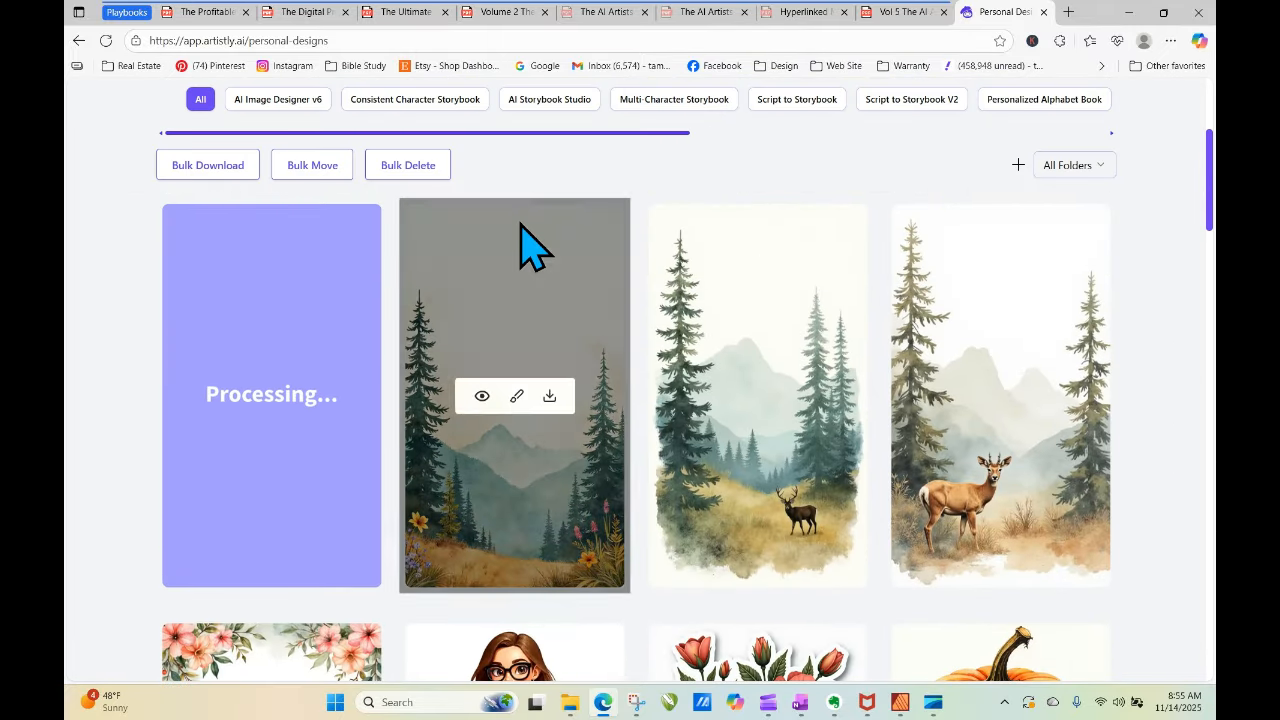
pyautogui.click(105, 40)
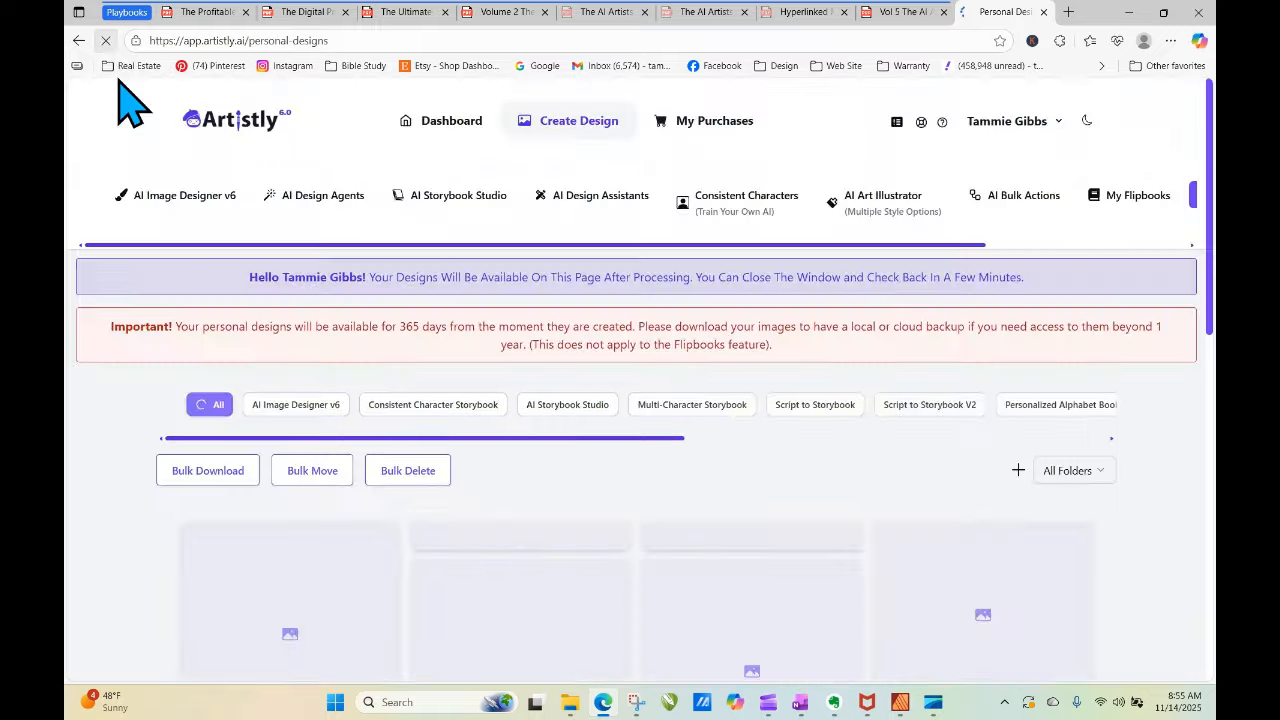
pyautogui.moveTo(1210, 167); pyautogui.dragTo(1211, 233)
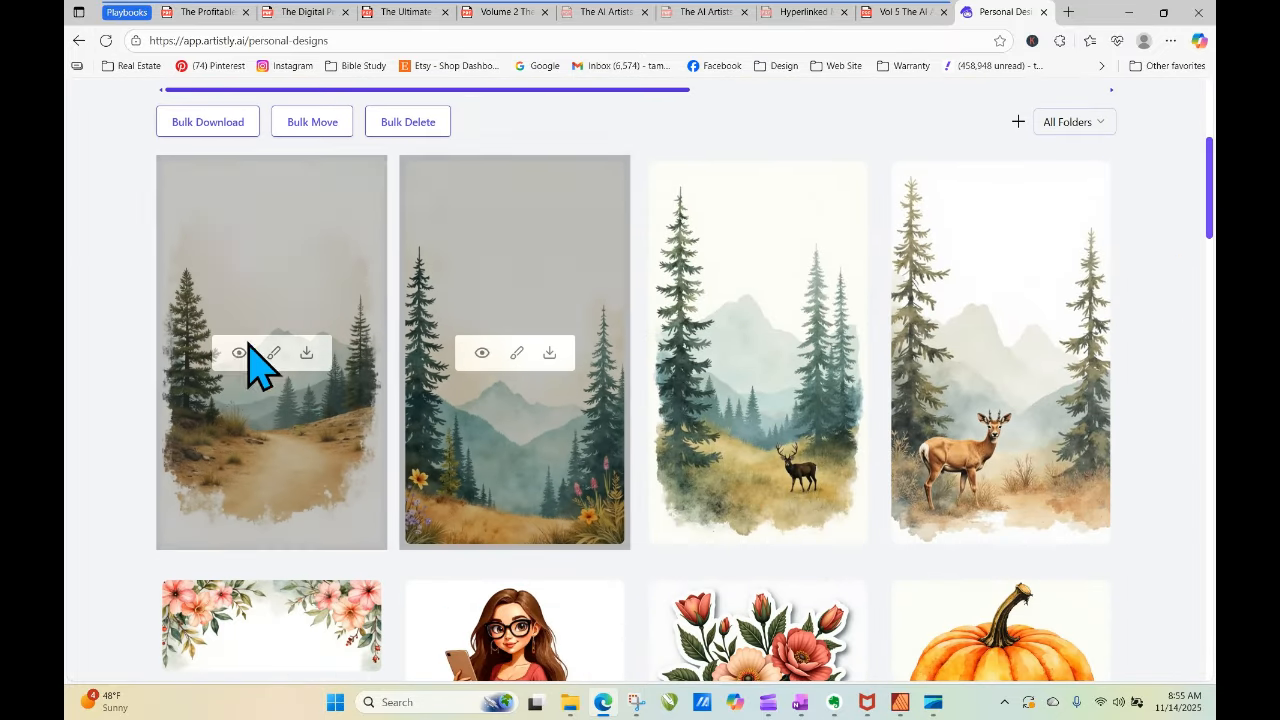
pyautogui.click(239, 352)
pyautogui.click(797, 197)
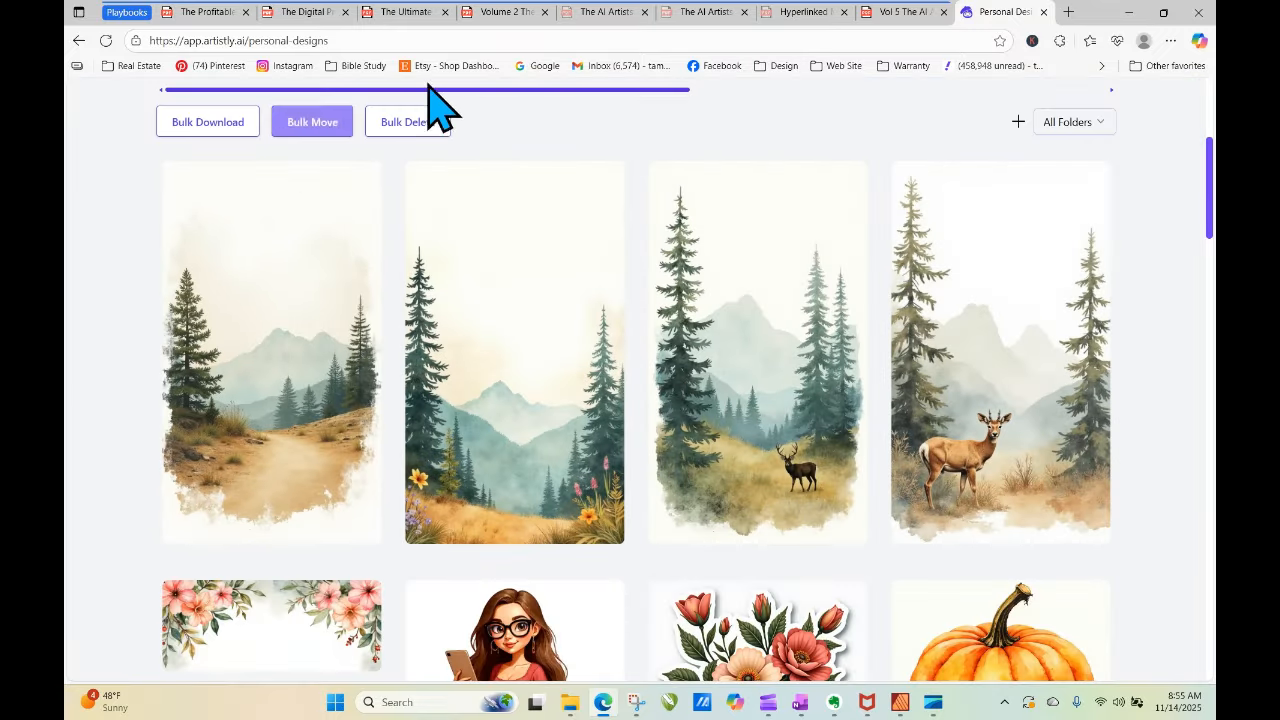
# Switch to the playbook PDF and copy the phrase "emerald green and deep navy with silver" from Luxe & Elegant Palettes.
pyautogui.click(905, 11)
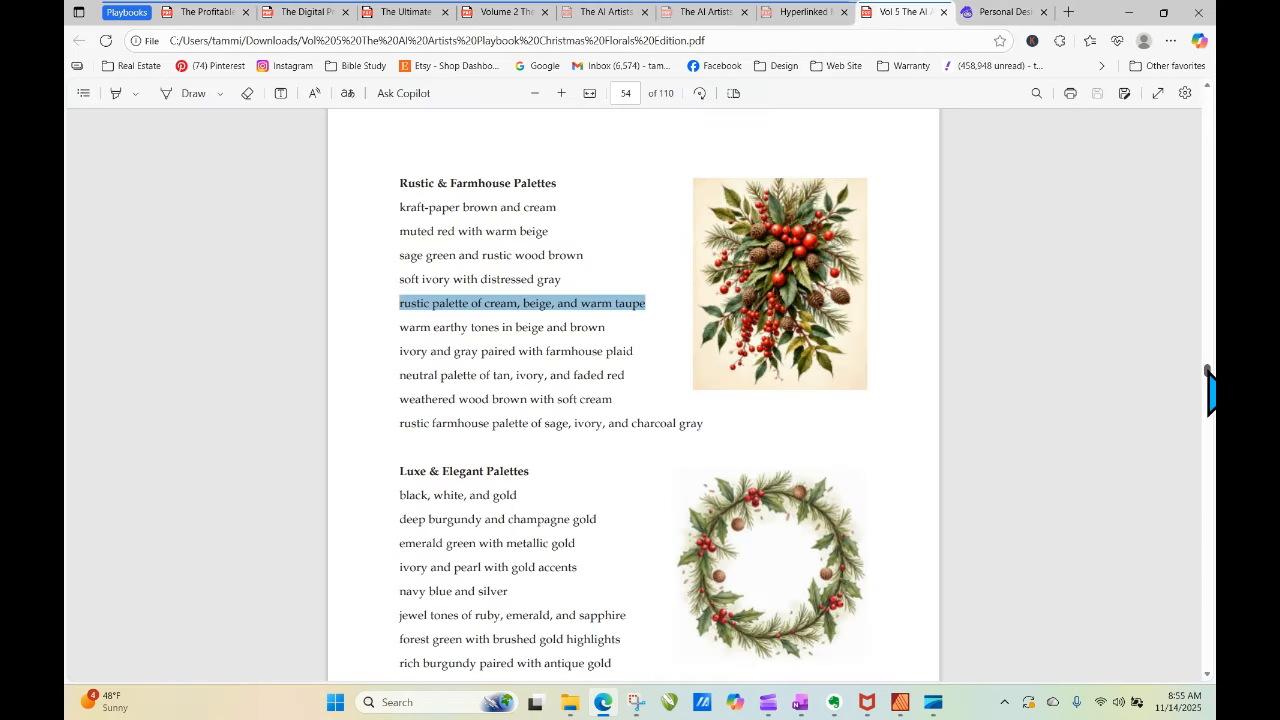
pyautogui.moveTo(1208, 371); pyautogui.dragTo(1210, 375)
pyautogui.scroll(5, 1037, 528)
pyautogui.scroll(-2, 1037, 528)
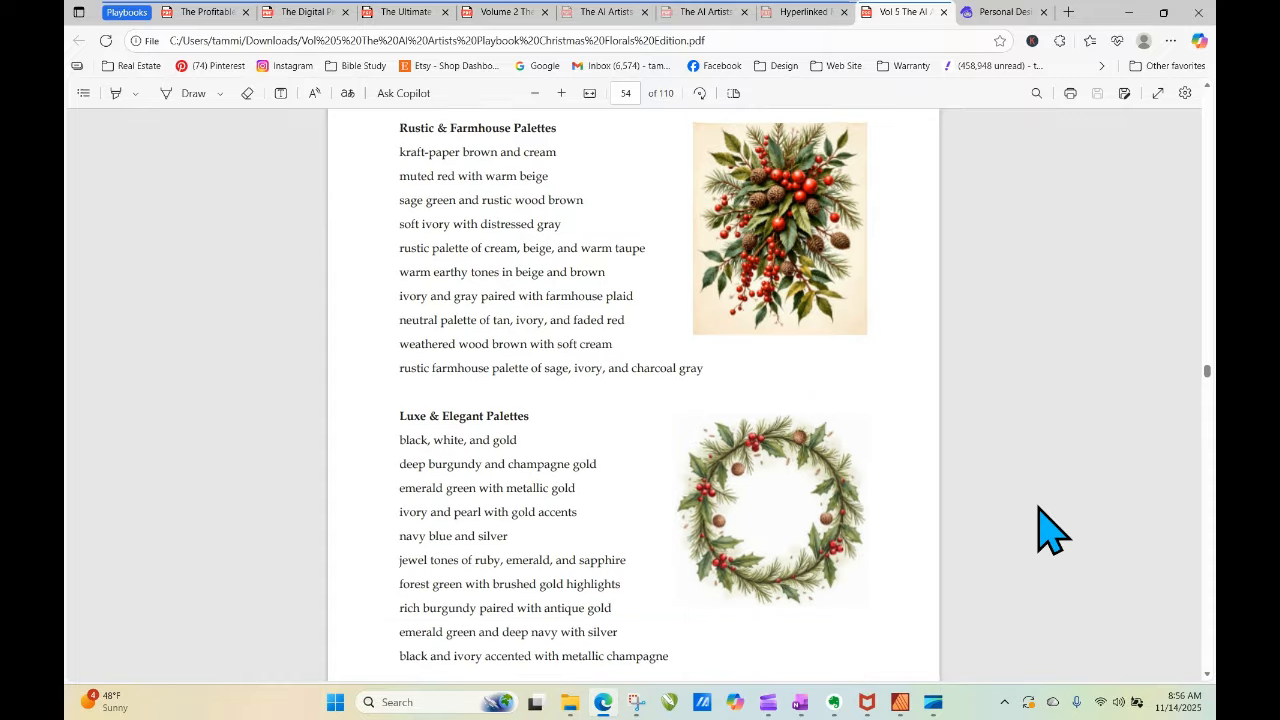
pyautogui.scroll(-2, 1037, 528)
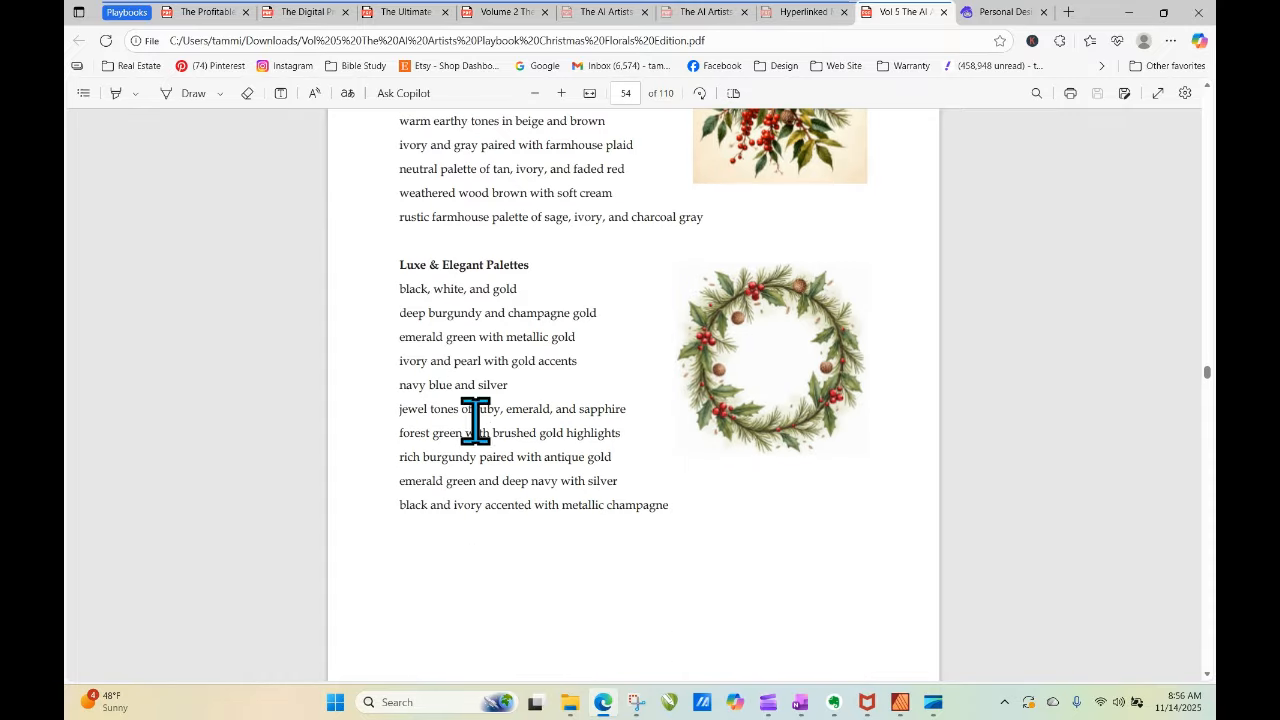
pyautogui.moveTo(401, 483); pyautogui.dragTo(622, 474)
pyautogui.moveTo(398, 481); pyautogui.dragTo(620, 486)
pyautogui.hotkey('ctrl', 'c')
pyautogui.rightClick(609, 486)
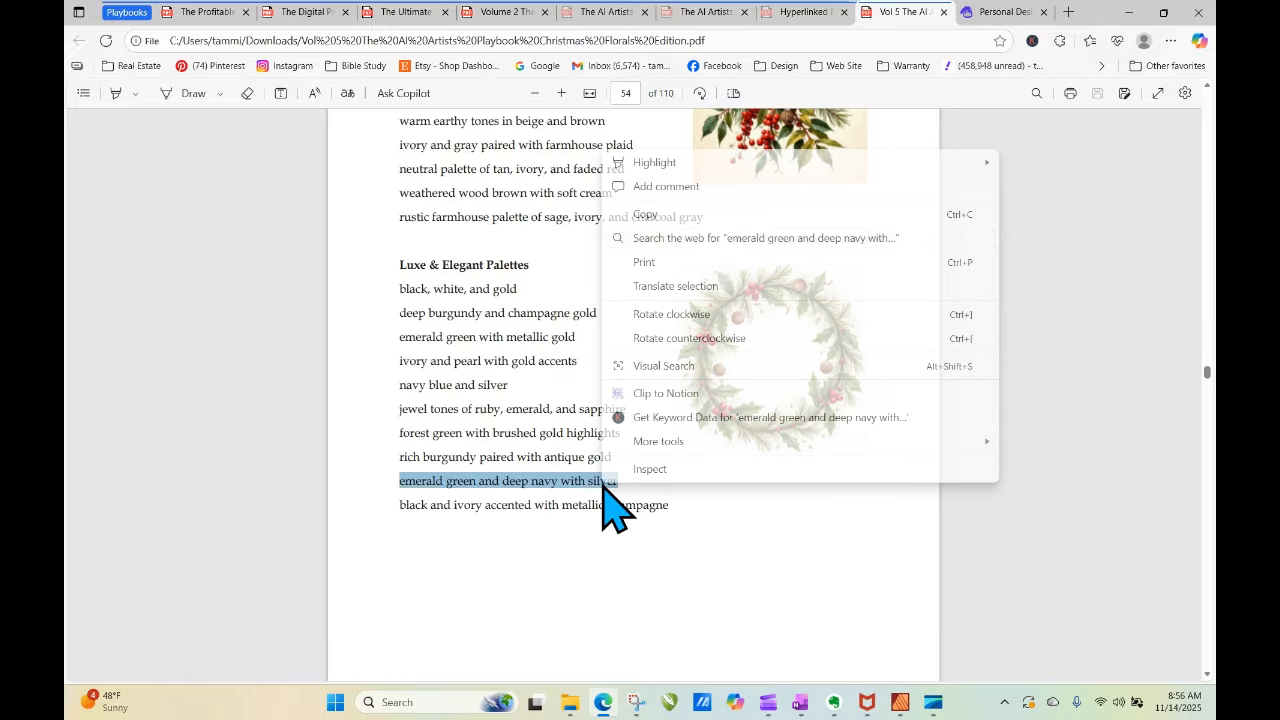
pyautogui.click(693, 213)
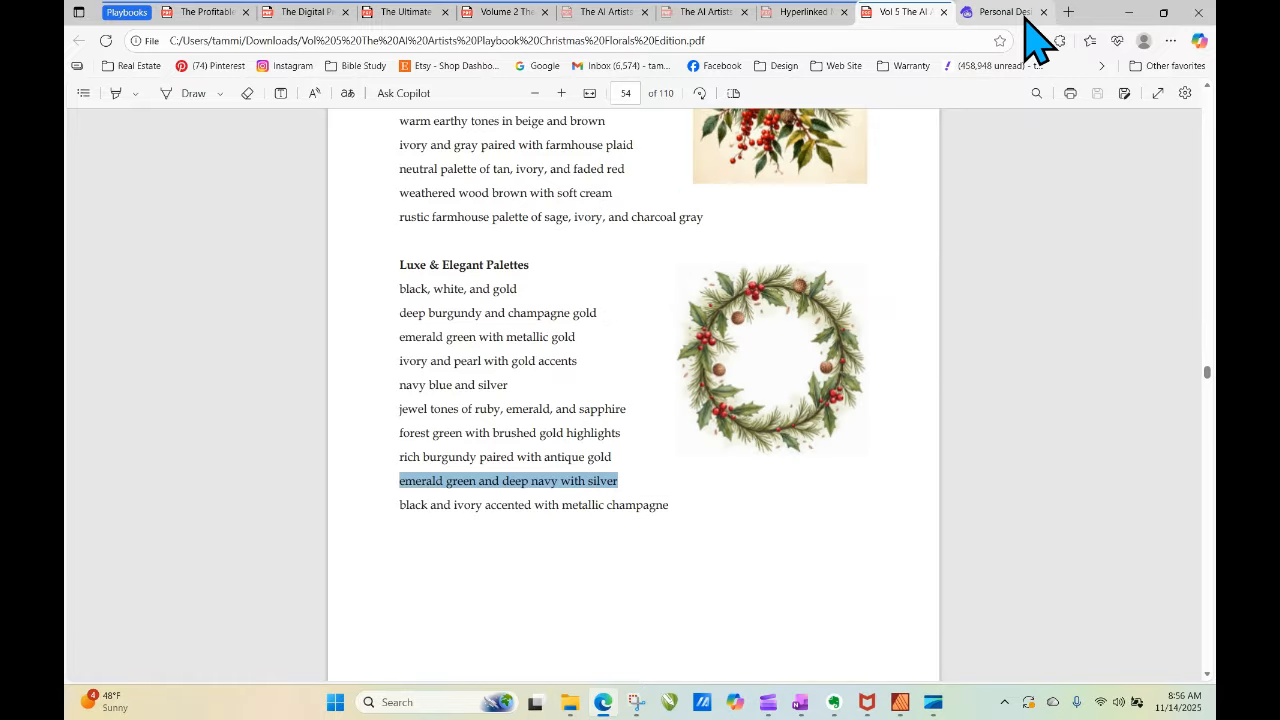
# Load the mountain path design for re-generation in Artistly, removing its closing palette phrase and starting the prompt with "emerald green and deep navy with silver,".
pyautogui.click(1025, 14)
pyautogui.click(237, 352)
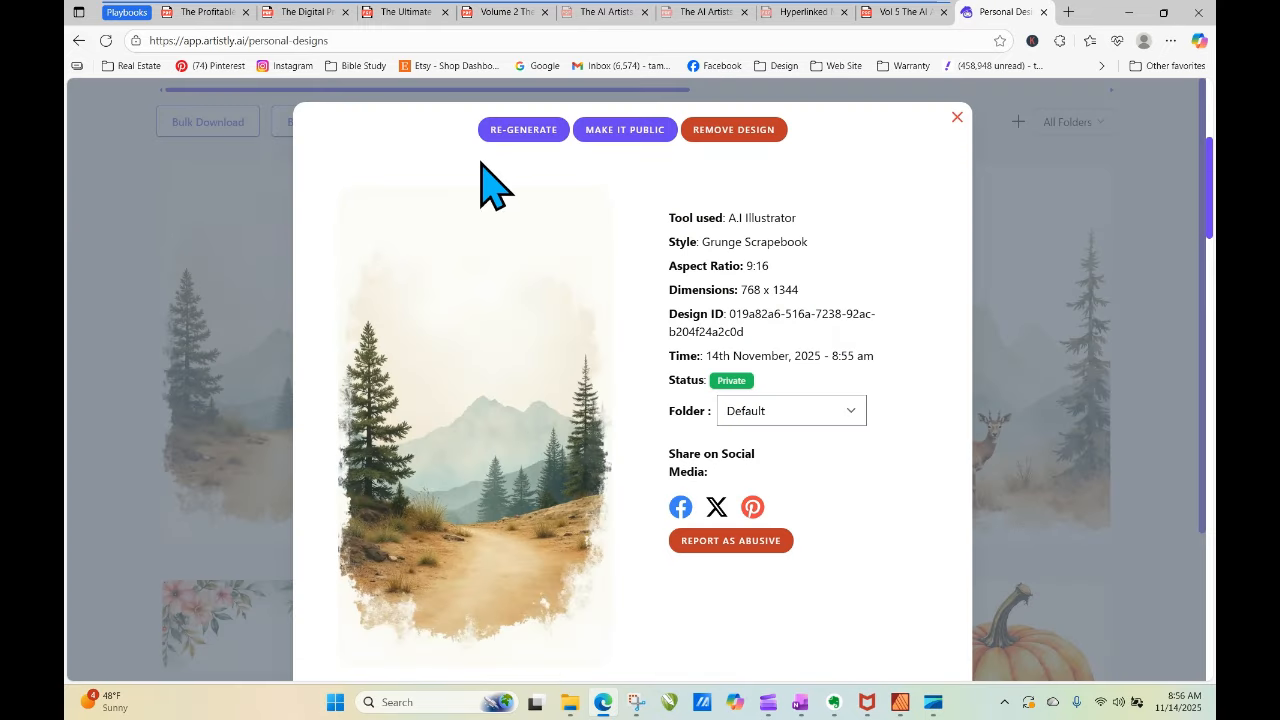
pyautogui.click(505, 137)
pyautogui.scroll(-3, 505, 137)
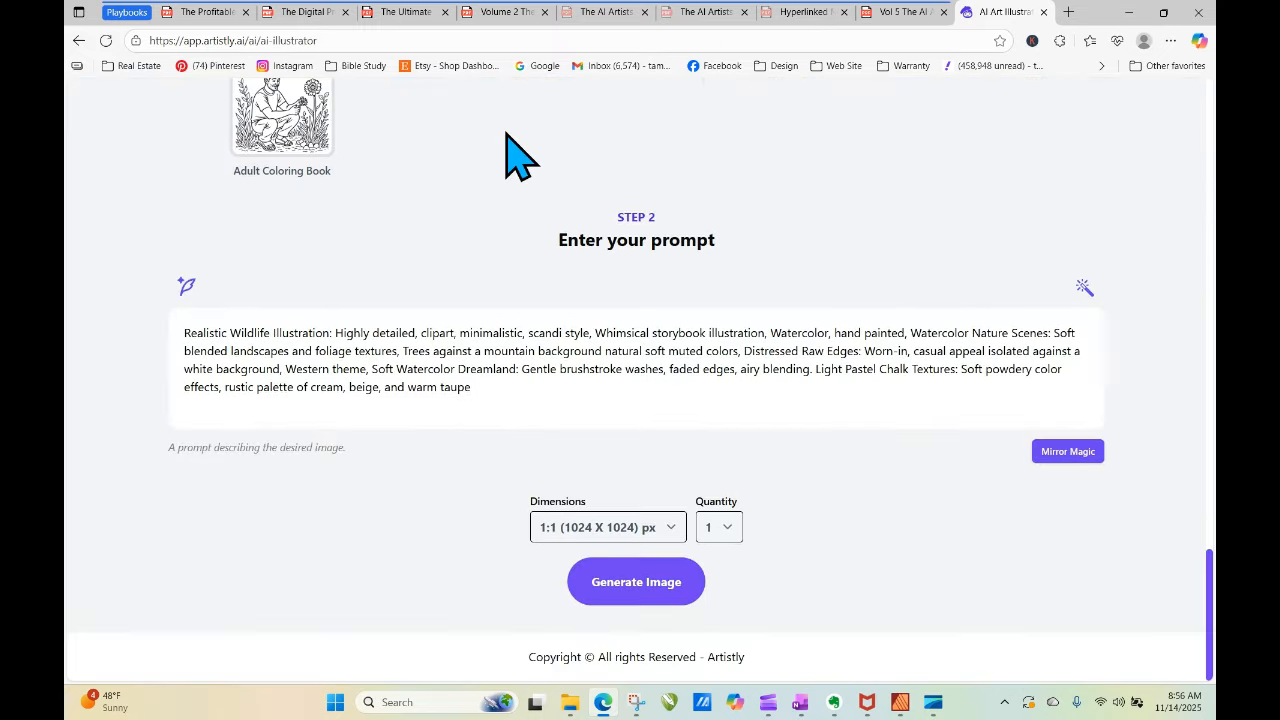
pyautogui.moveTo(225, 387); pyautogui.dragTo(507, 392)
pyautogui.press('BackSpace')
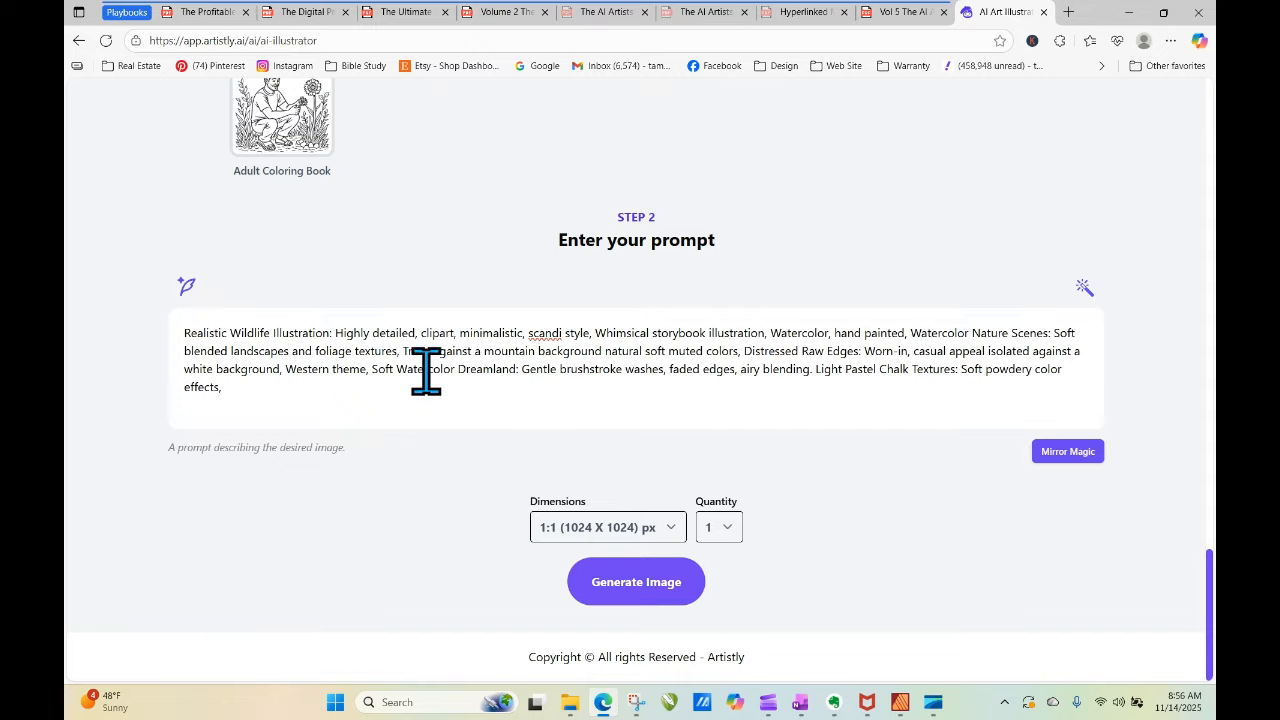
pyautogui.rightClick(183, 336)
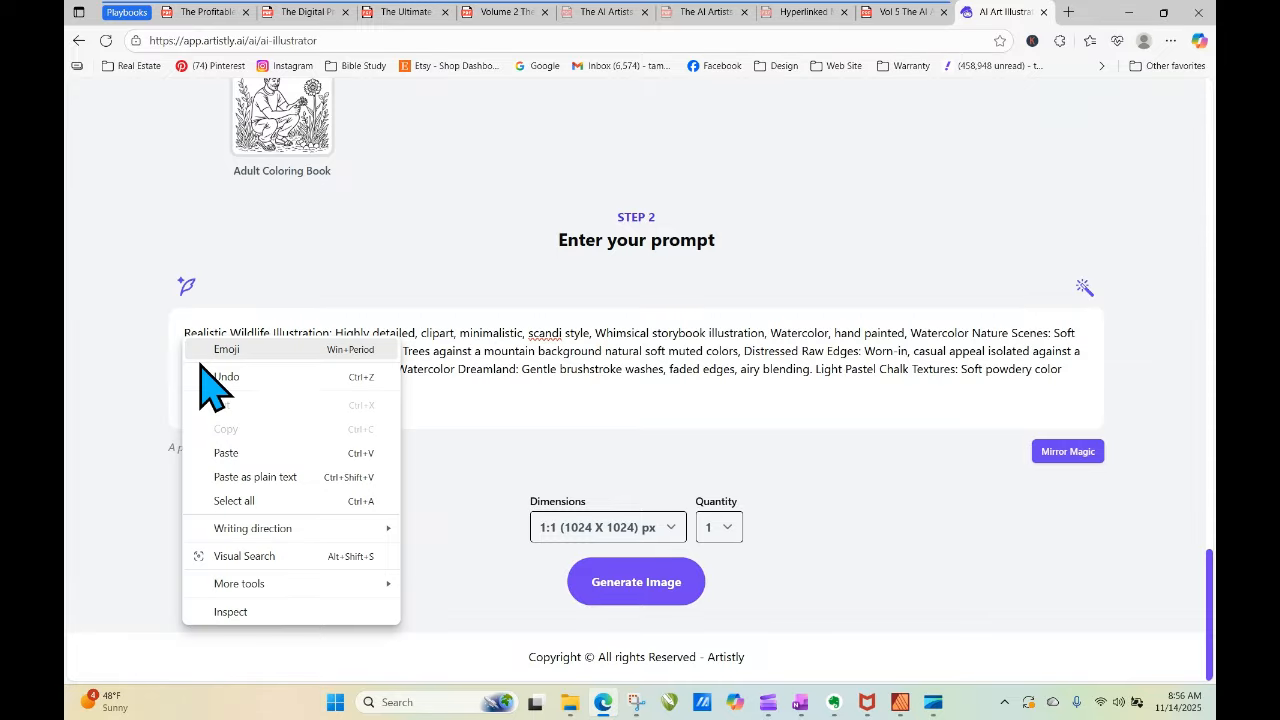
pyautogui.click(232, 450)
pyautogui.write(',')
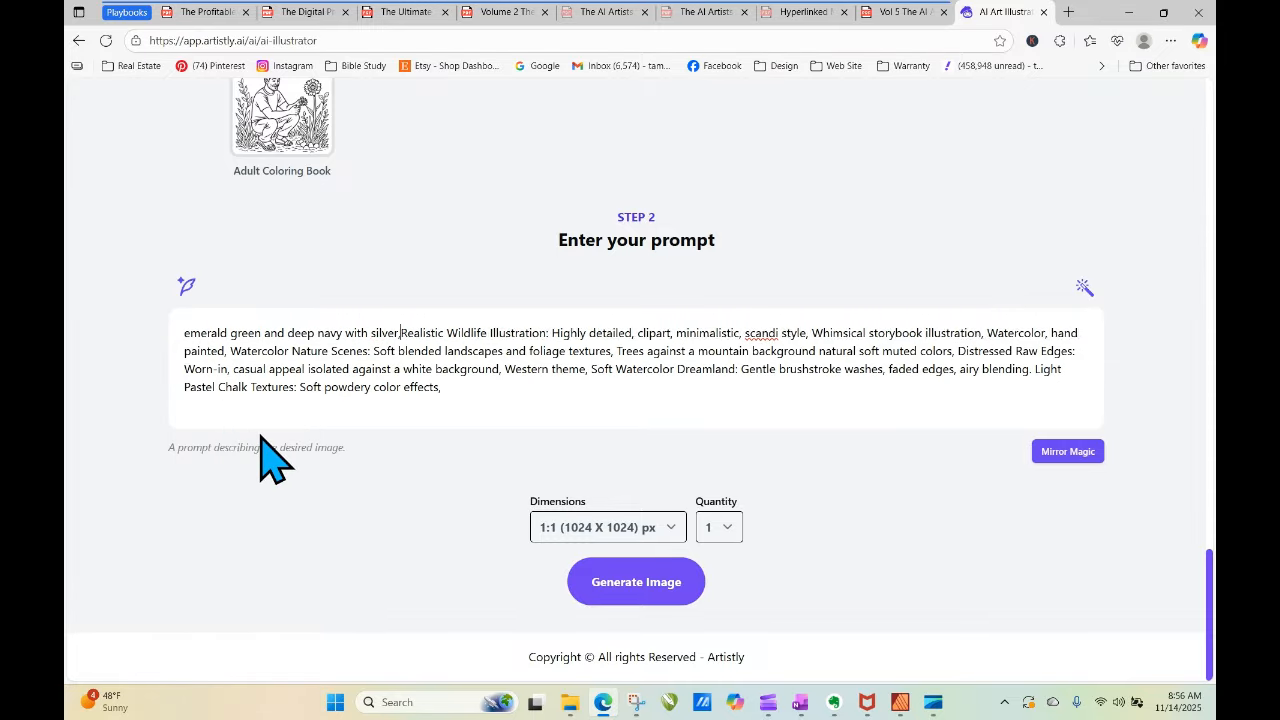
# Set the dimensions to 9:16 (768 X 1344) px and generate the emerald green and deep navy version.
pyautogui.click(666, 530)
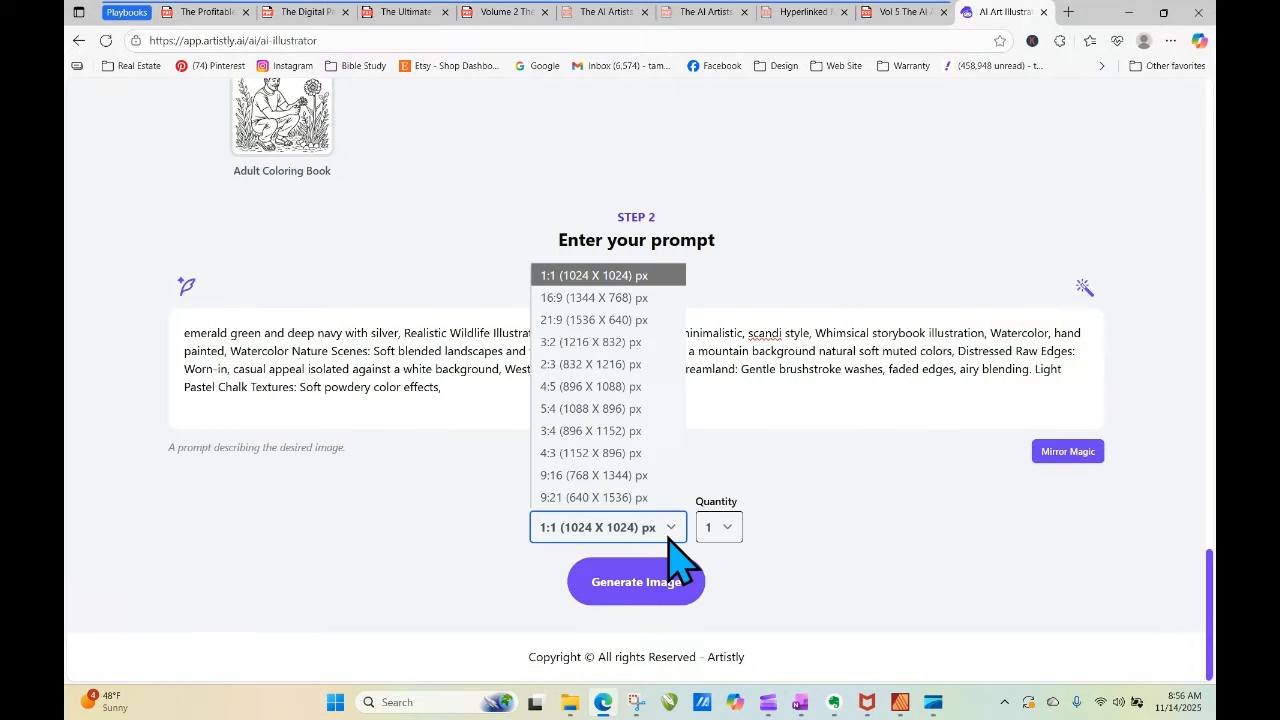
pyautogui.click(642, 504)
pyautogui.click(652, 578)
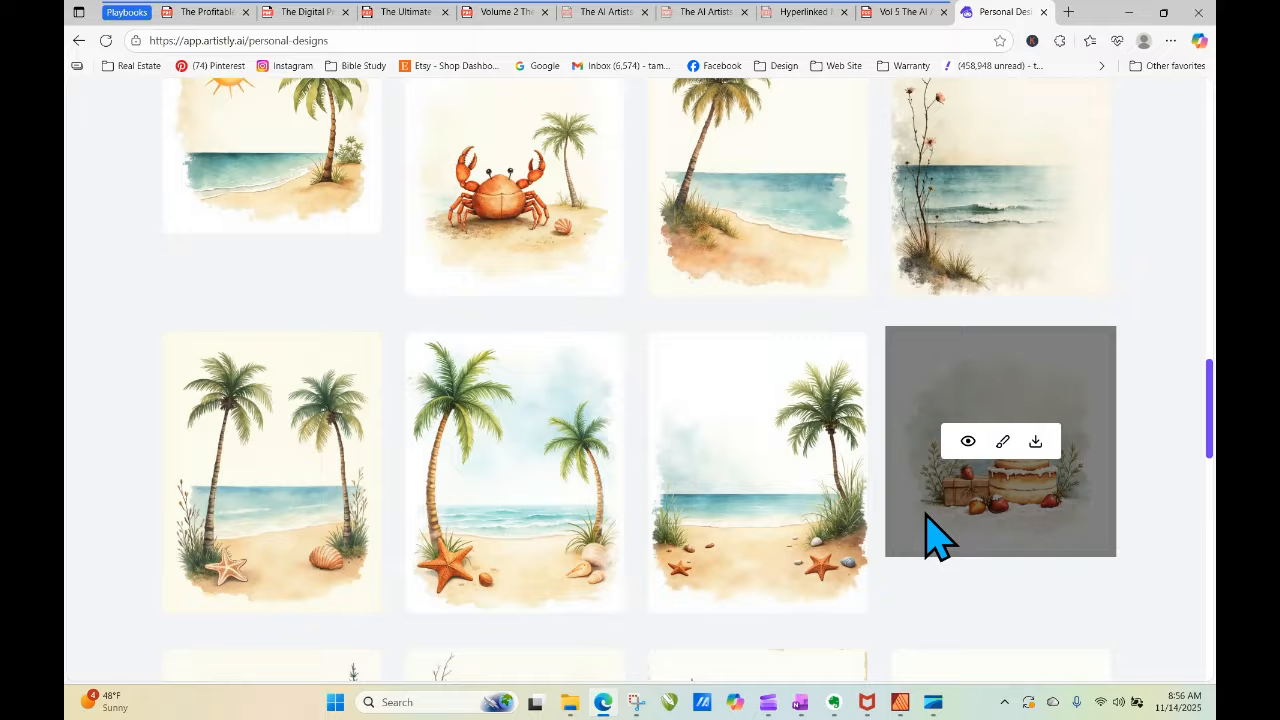
# Examine the details of the newly generated green mountain meadow design and close them.
pyautogui.moveTo(1212, 455); pyautogui.dragTo(1212, 245)
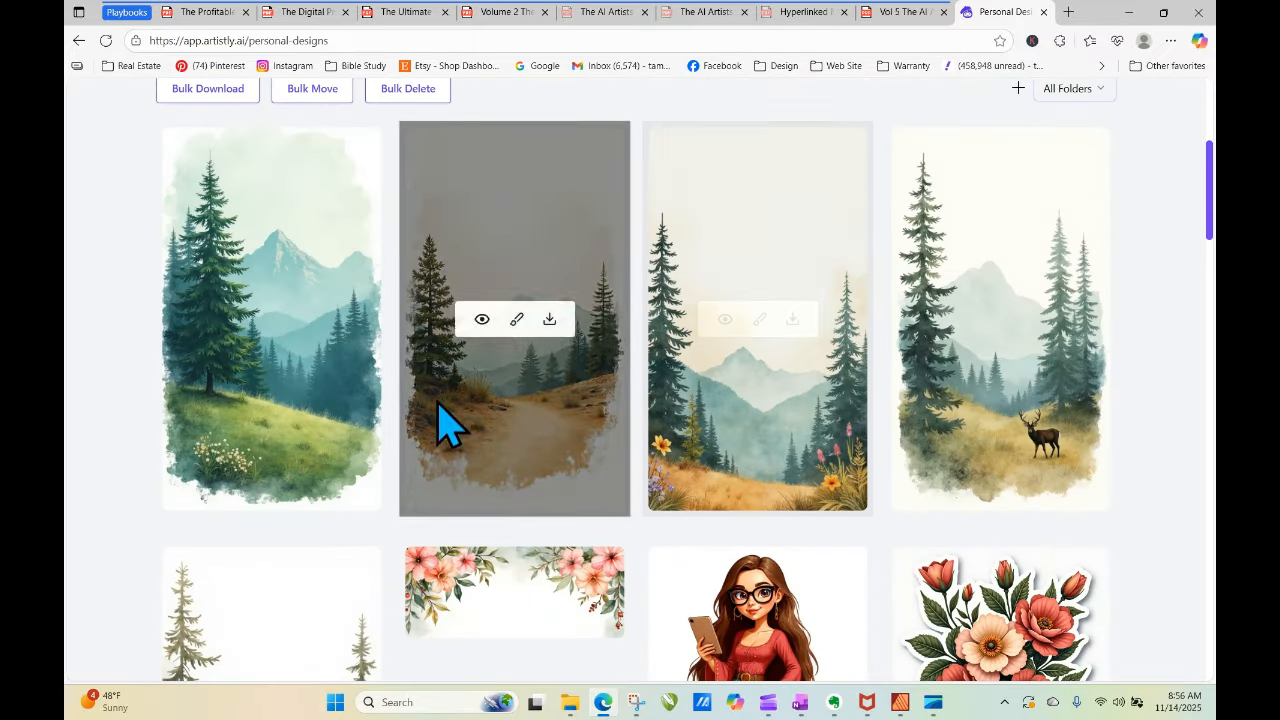
pyautogui.click(239, 318)
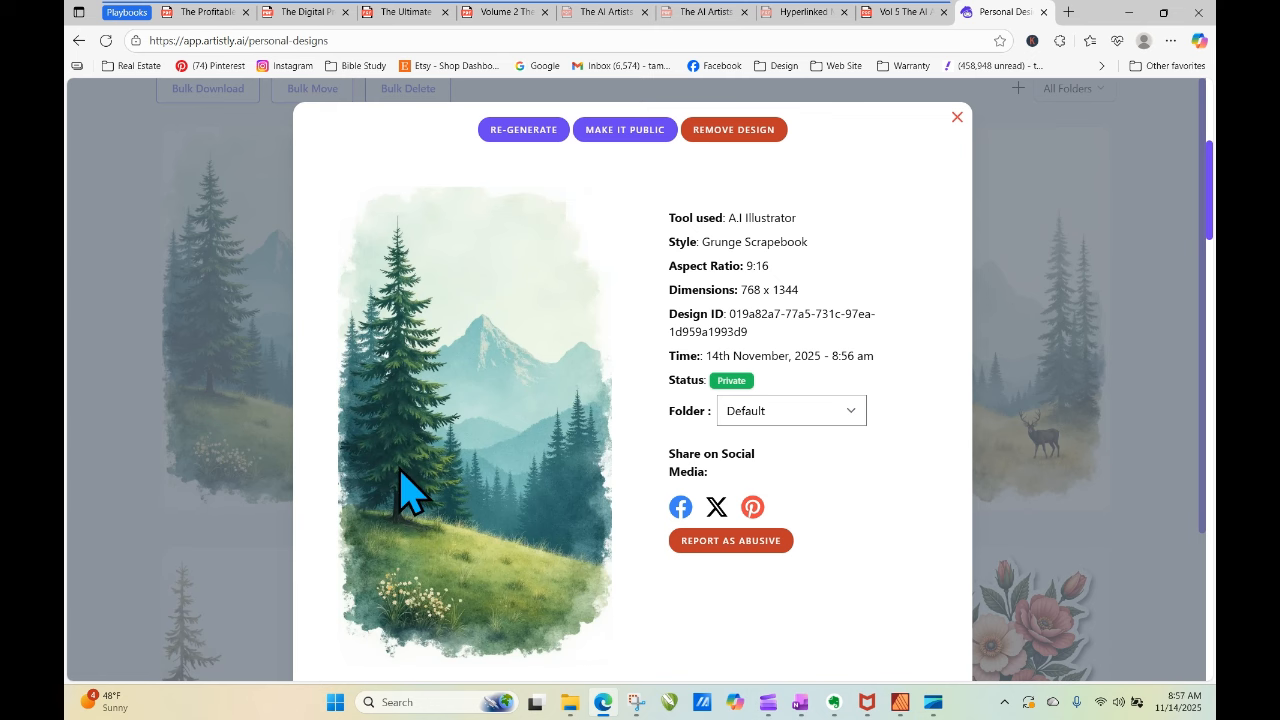
pyautogui.click(957, 117)
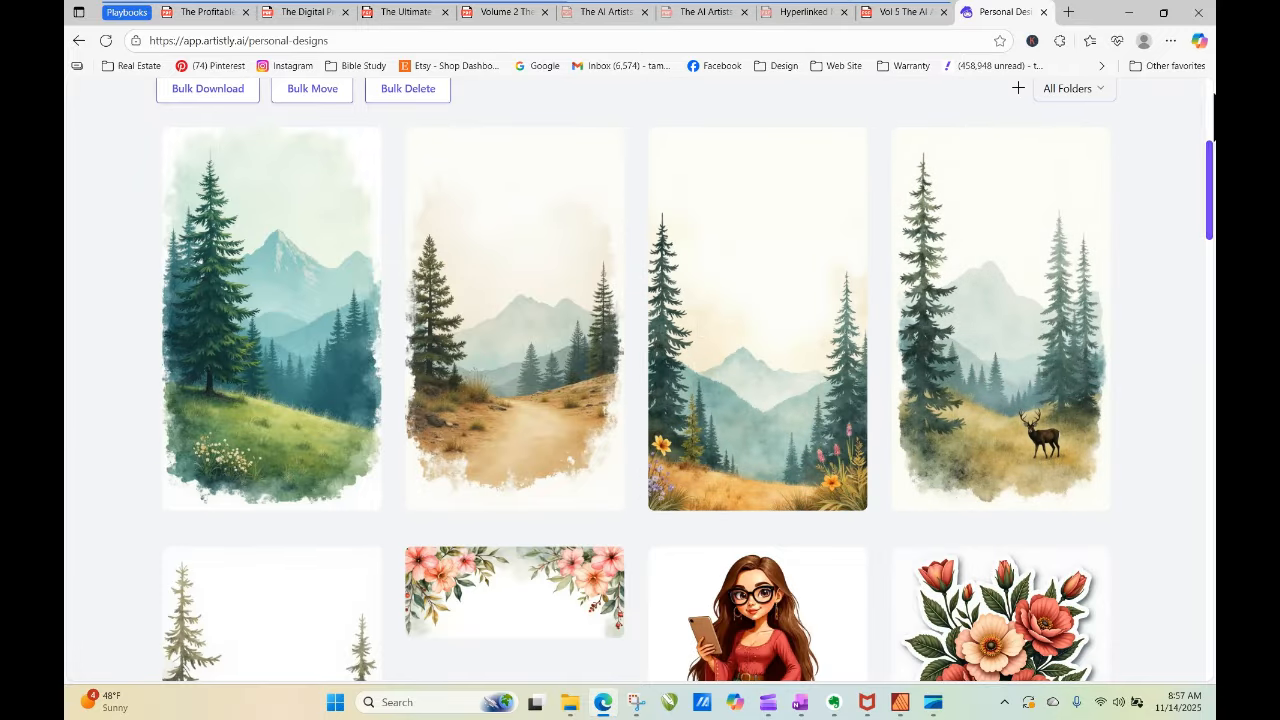
# Show more personal designs and load the sitting baby bear with tall grasses for re-generation.
pyautogui.moveTo(1211, 187); pyautogui.dragTo(1212, 631)
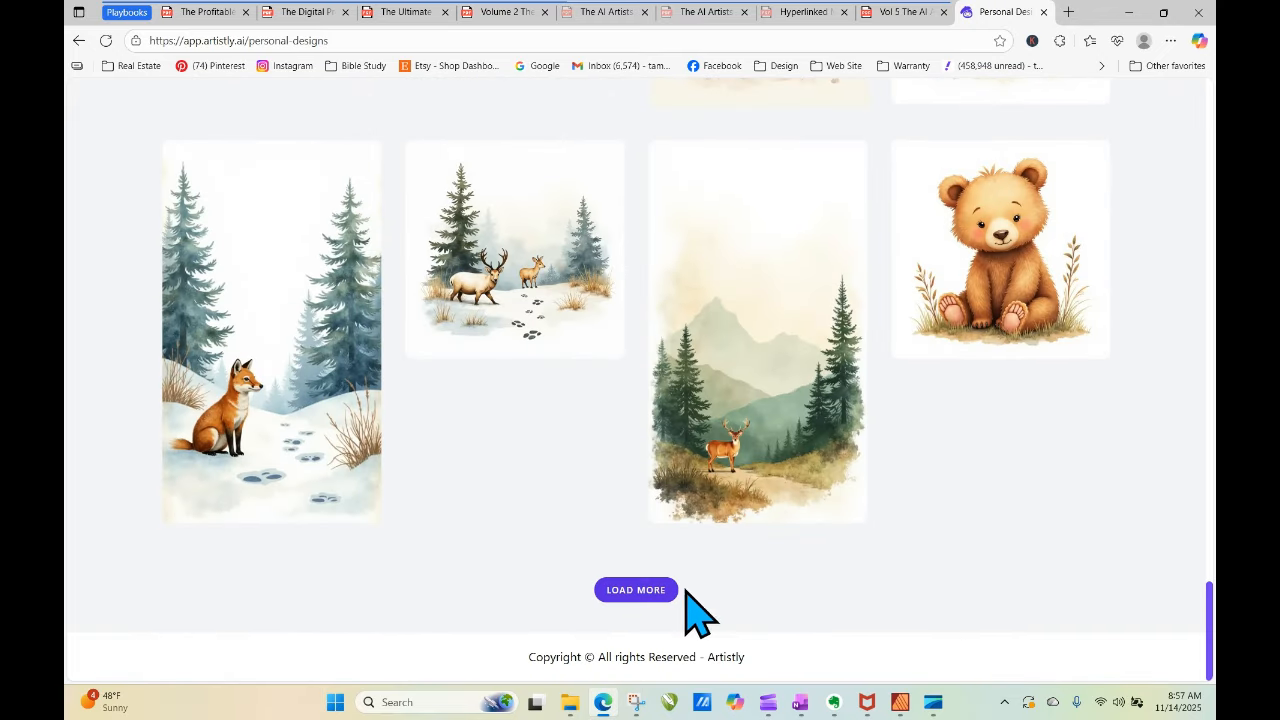
pyautogui.click(648, 592)
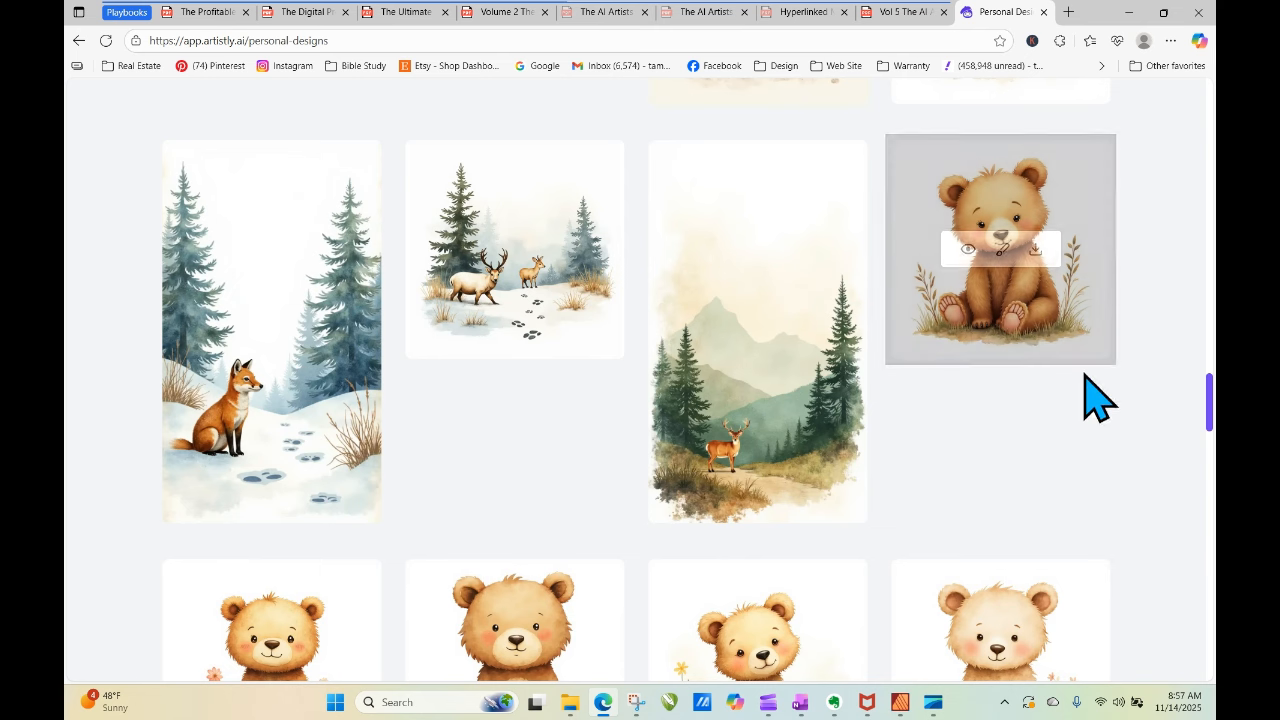
pyautogui.click(968, 250)
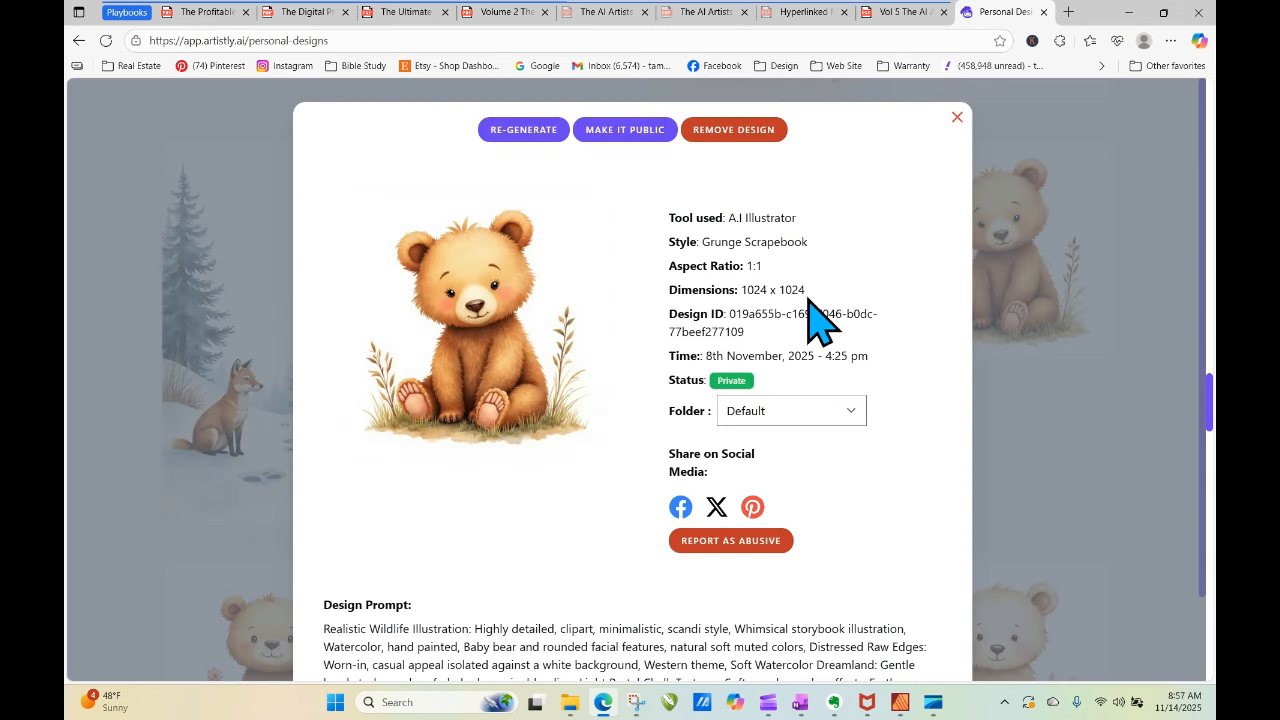
pyautogui.click(510, 132)
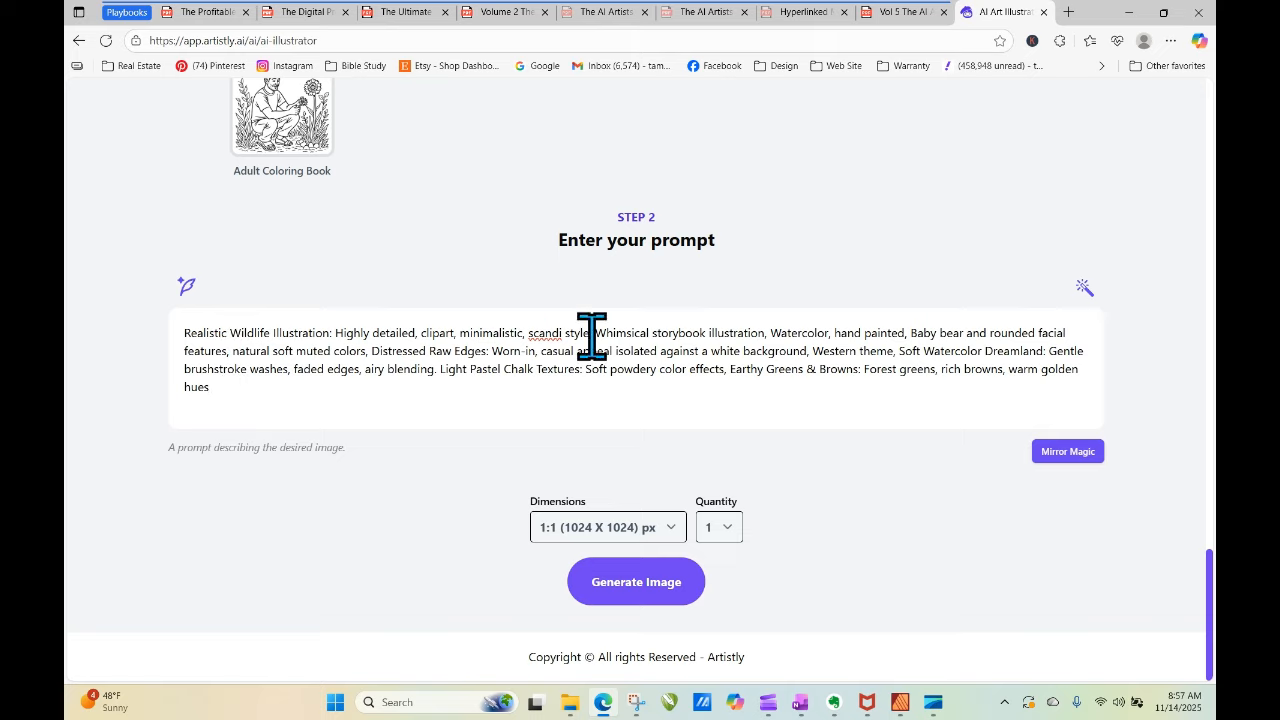
# Insert "wearing a cute sweater," into the bear prompt between "rounded facial features," and "natural soft muted colors".
pyautogui.click(233, 351)
pyautogui.write('e')
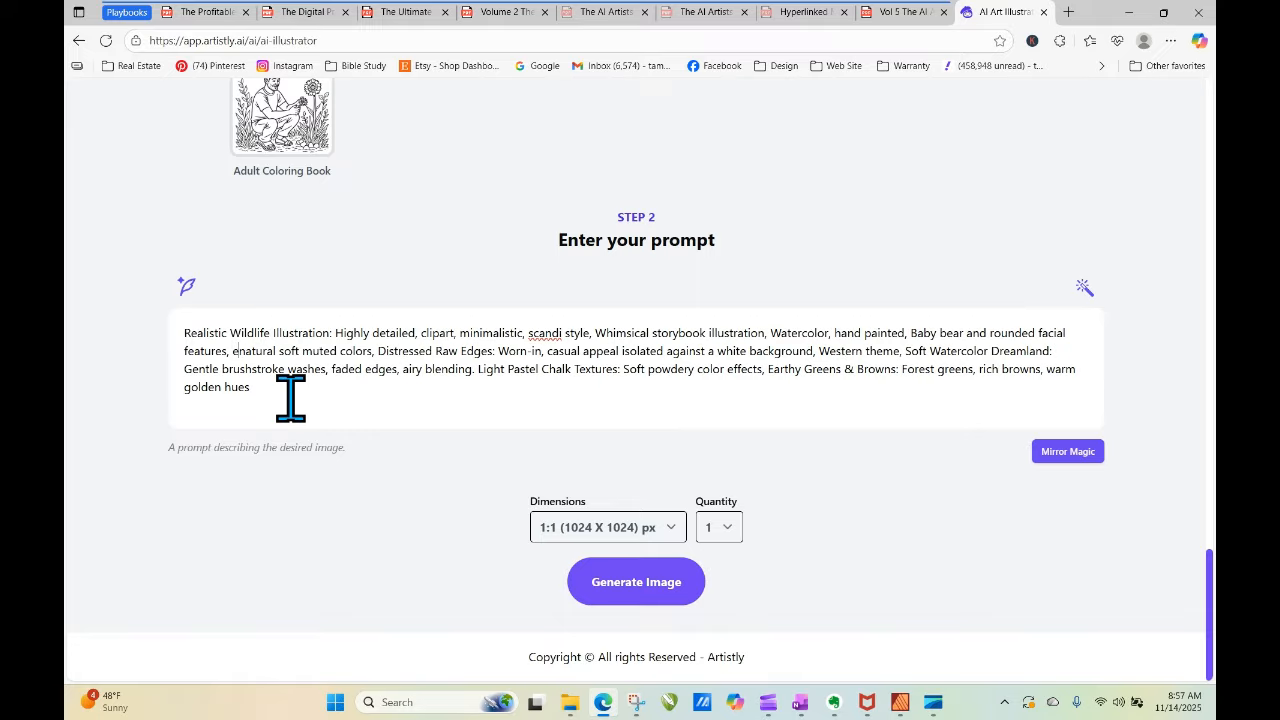
pyautogui.press('BackSpace')
pyautogui.write('wearomg')
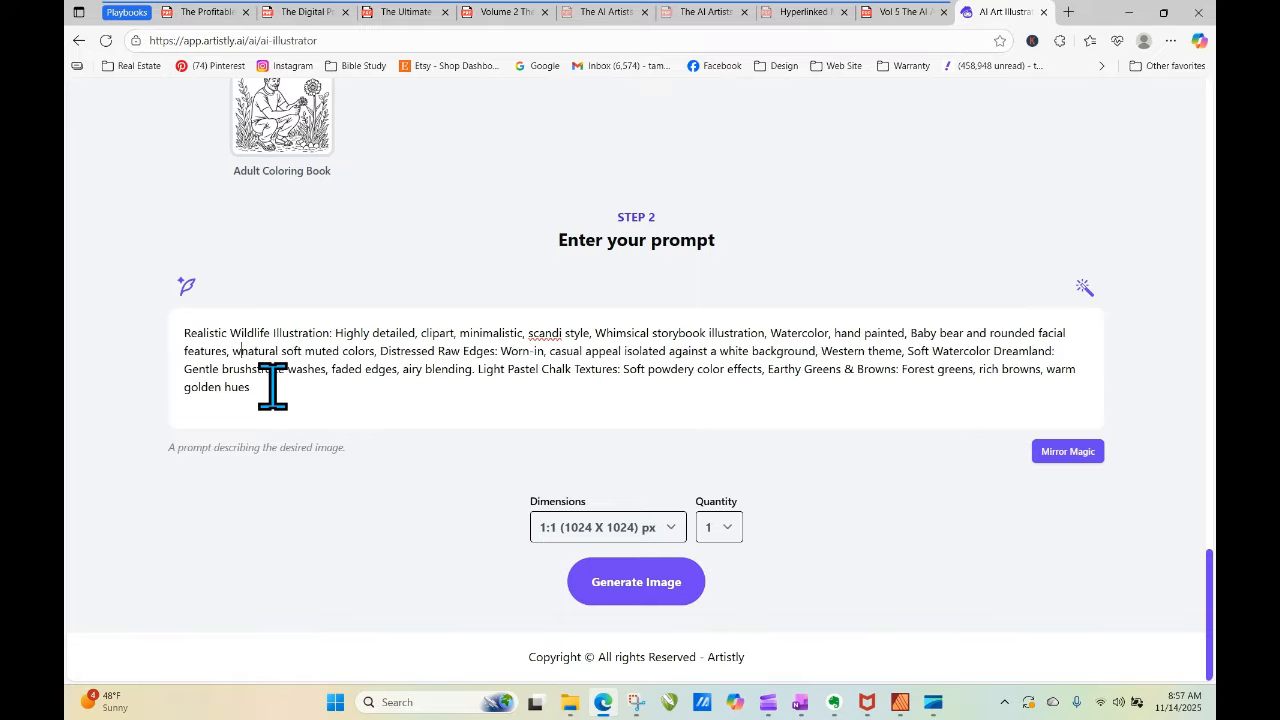
pyautogui.press('BackSpace')
pyautogui.press('BackSpace')
pyautogui.press('BackSpace')
pyautogui.press('BackSpace')
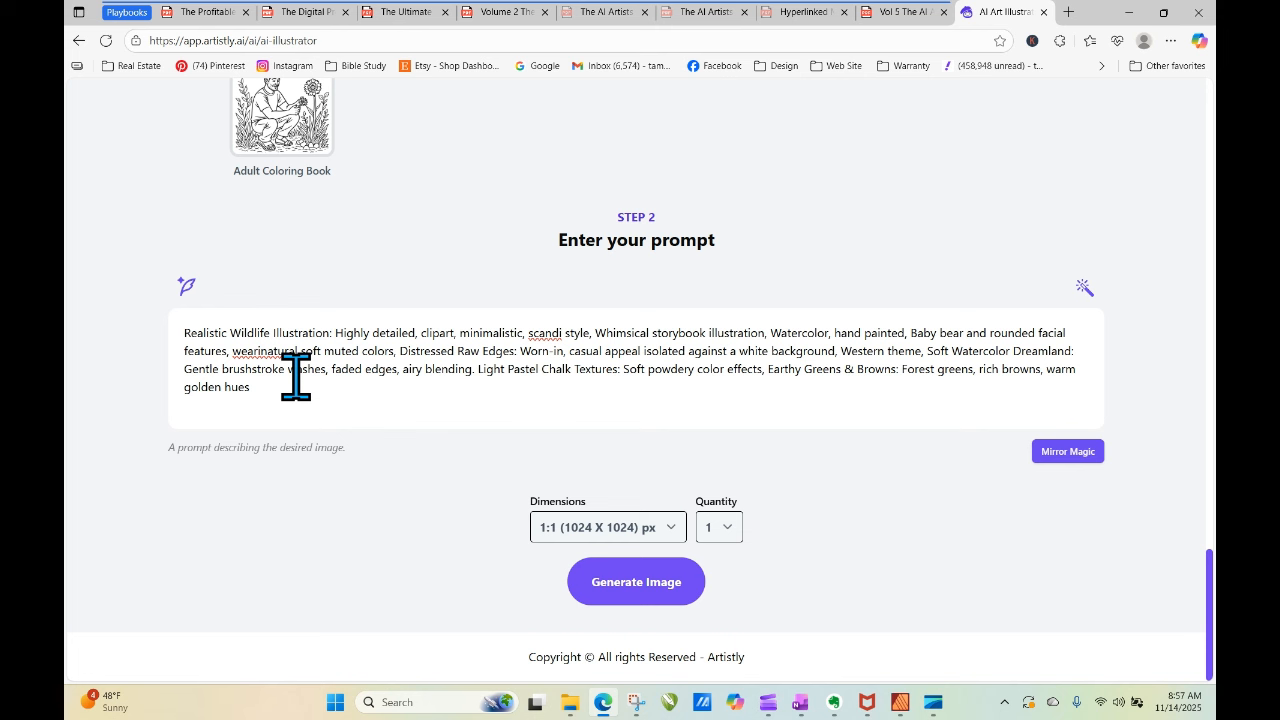
pyautogui.write('ing')
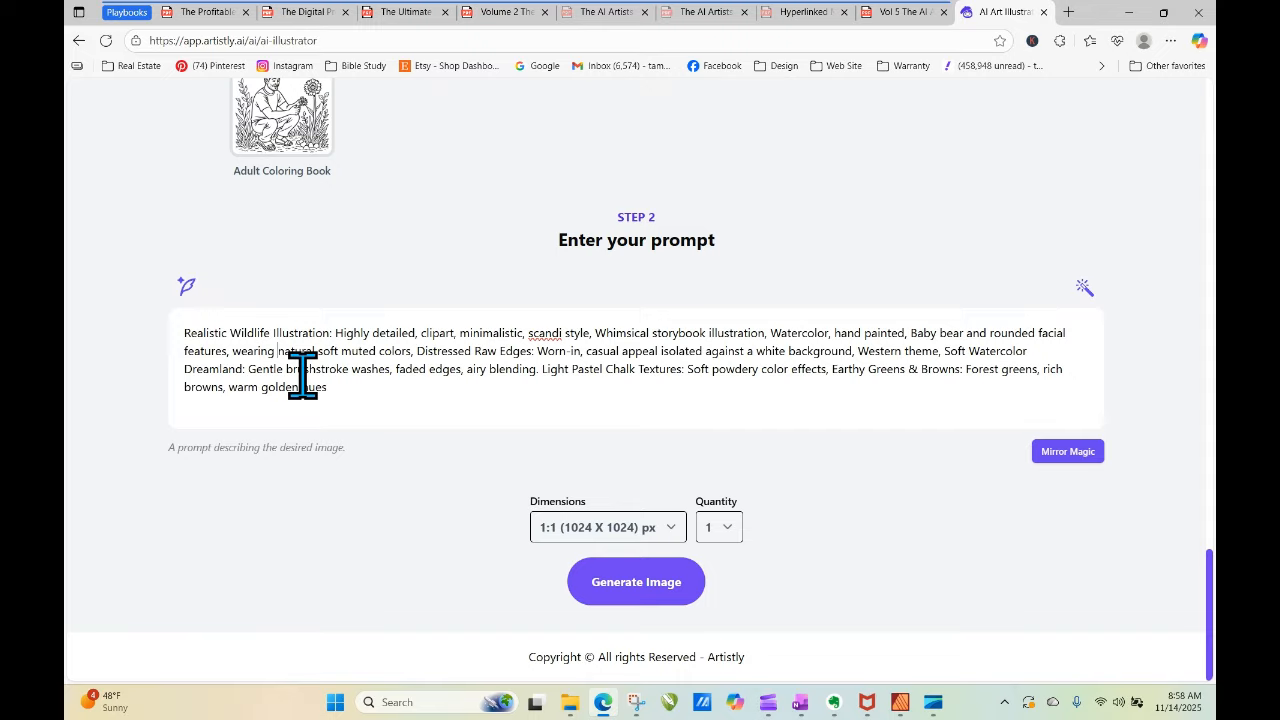
pyautogui.write('a shire')
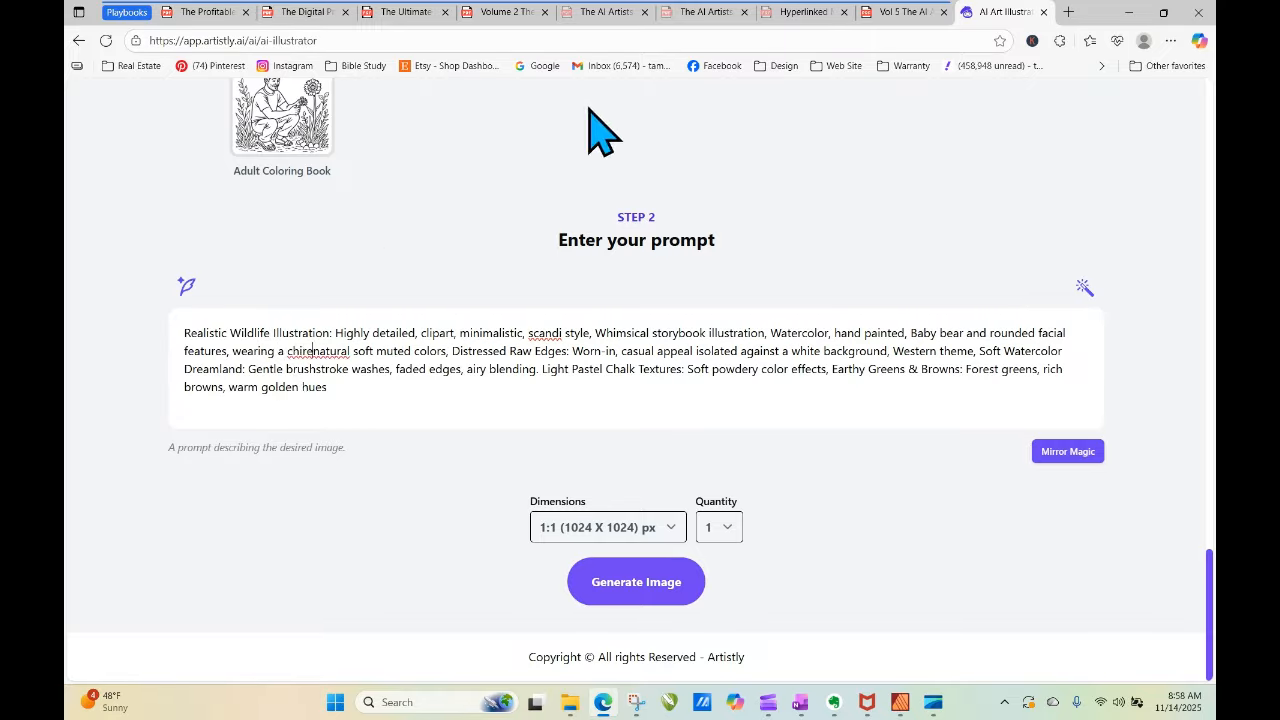
pyautogui.press('BackSpace')
pyautogui.press('BackSpace')
pyautogui.press('BackSpace')
pyautogui.press('BackSpace')
pyautogui.press('BackSpace')
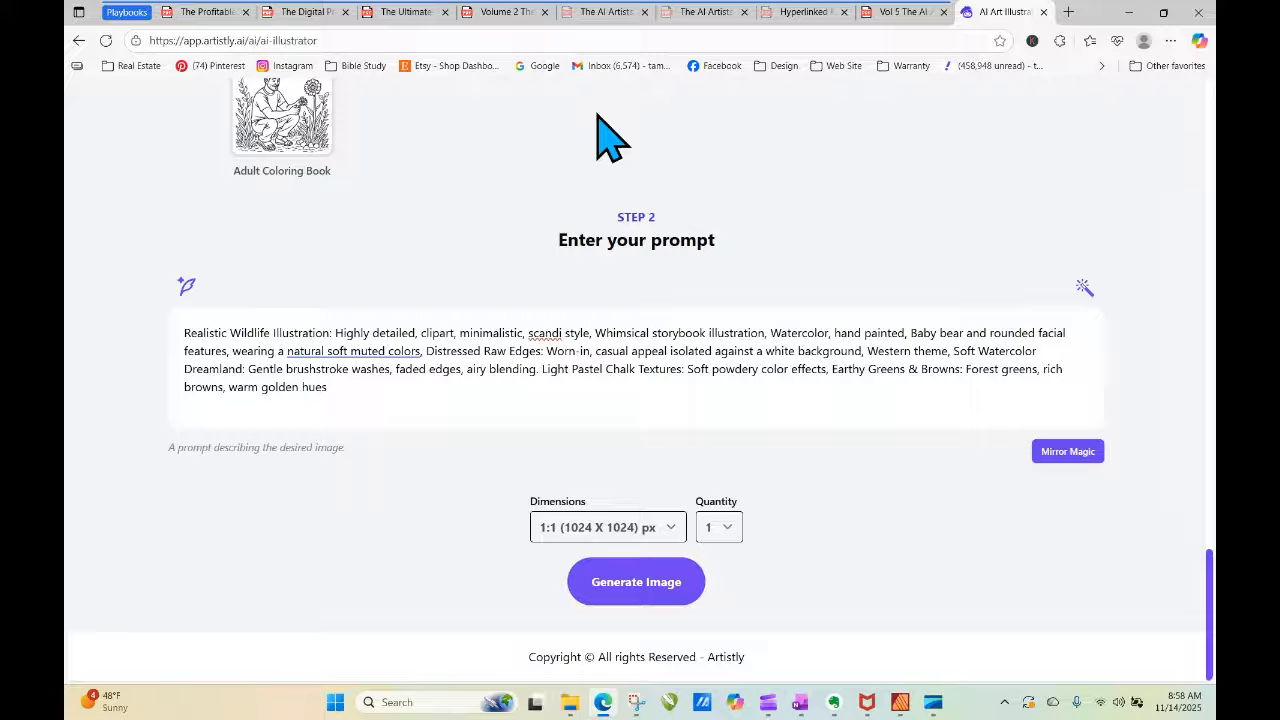
pyautogui.write('cute sw')
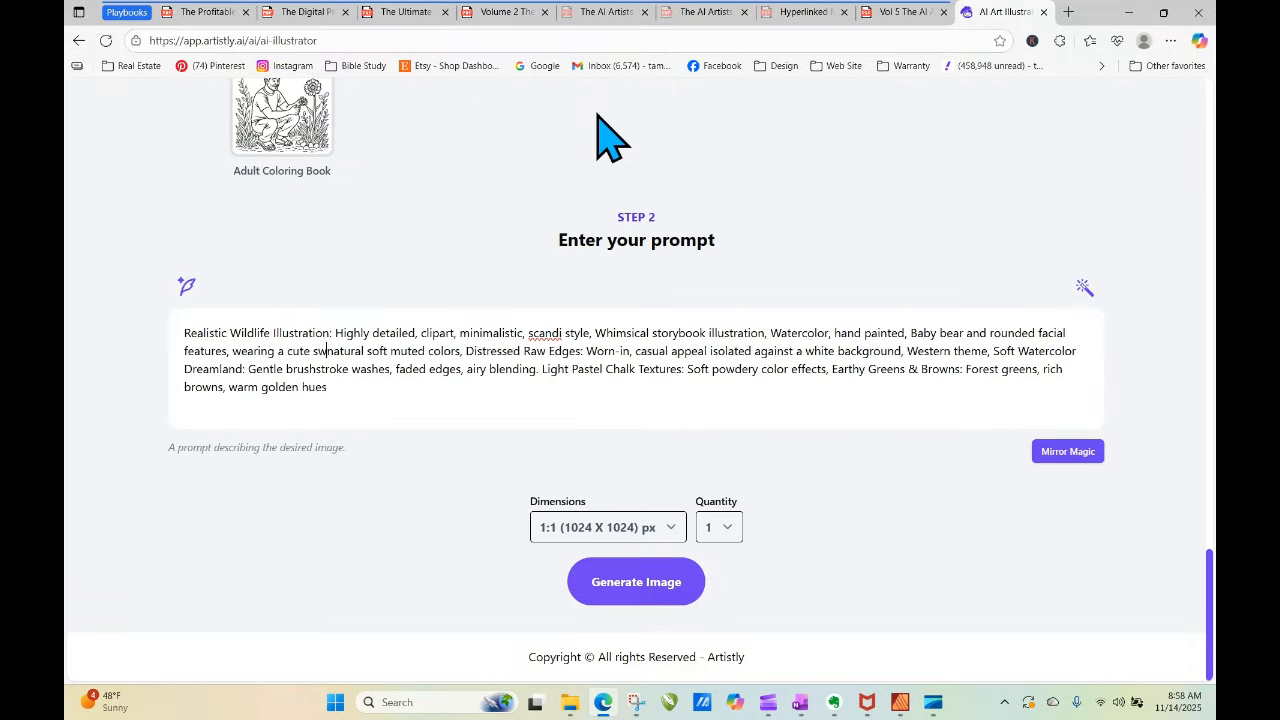
pyautogui.write('eater,')
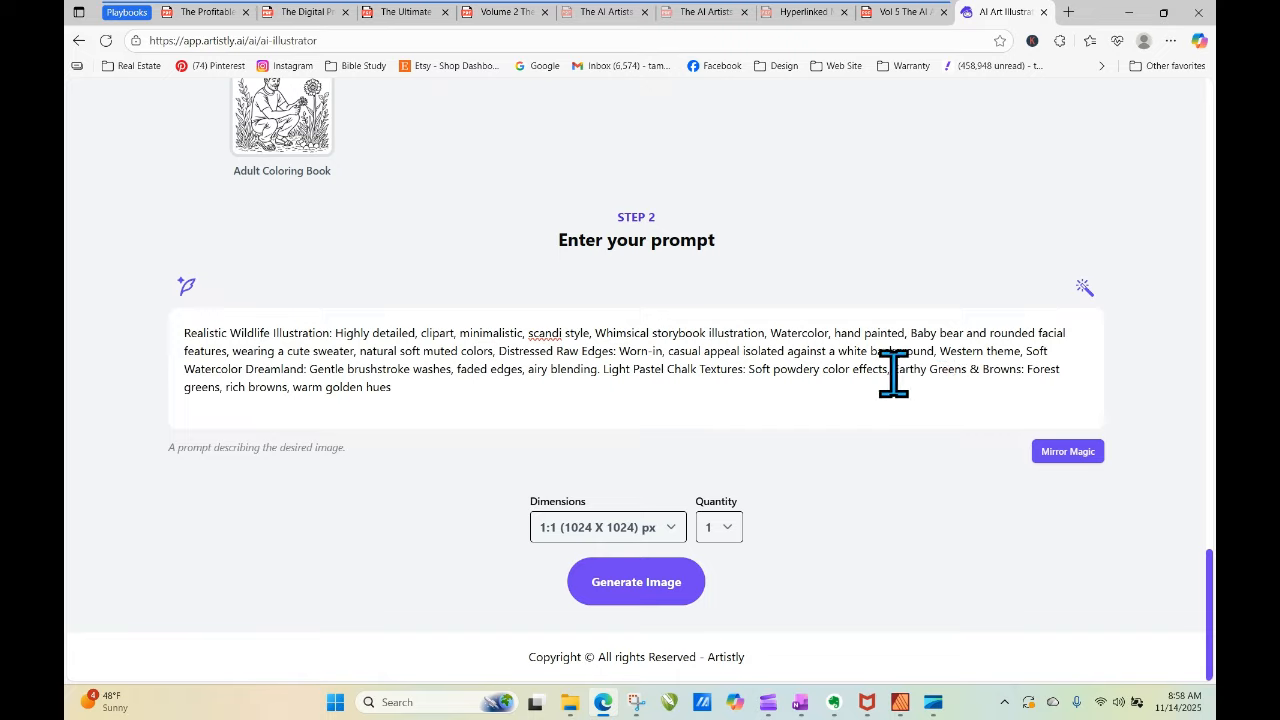
# Replace the closing Earthy Greens & Browns phrase with the copied "emerald green and deep navy with silver" and generate the image.
pyautogui.moveTo(893, 372); pyautogui.dragTo(934, 391)
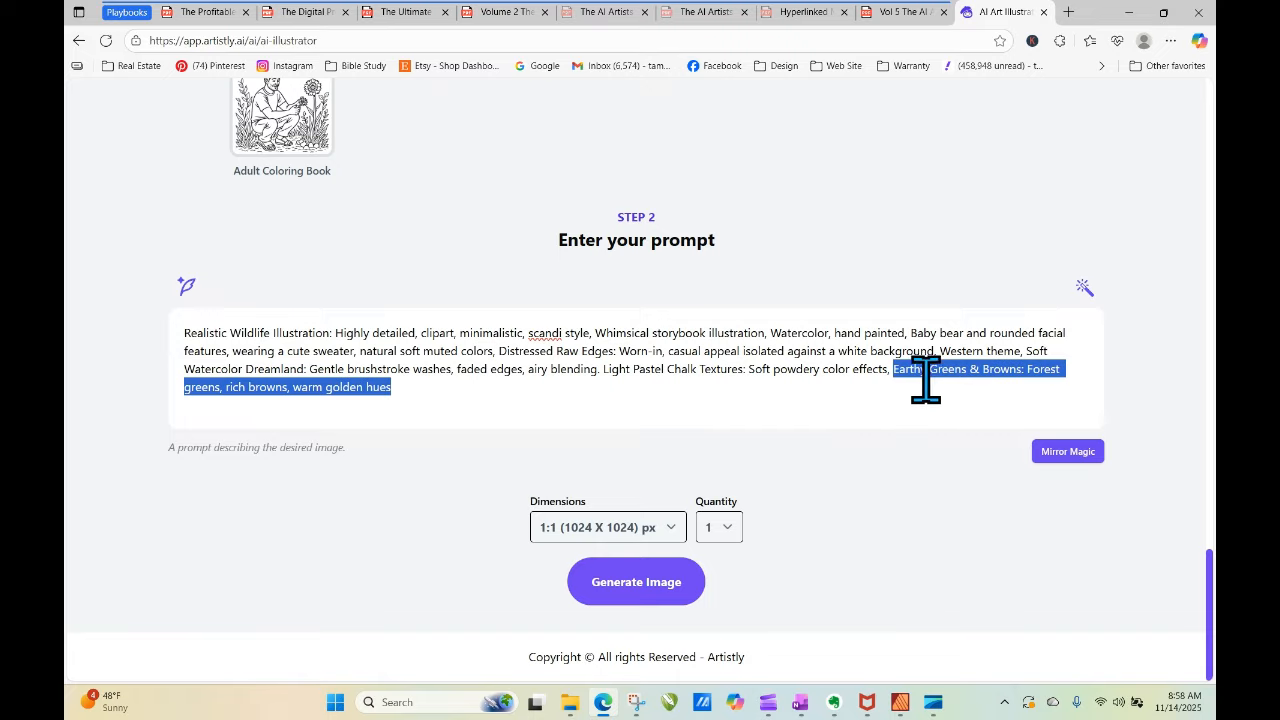
pyautogui.rightClick(927, 381)
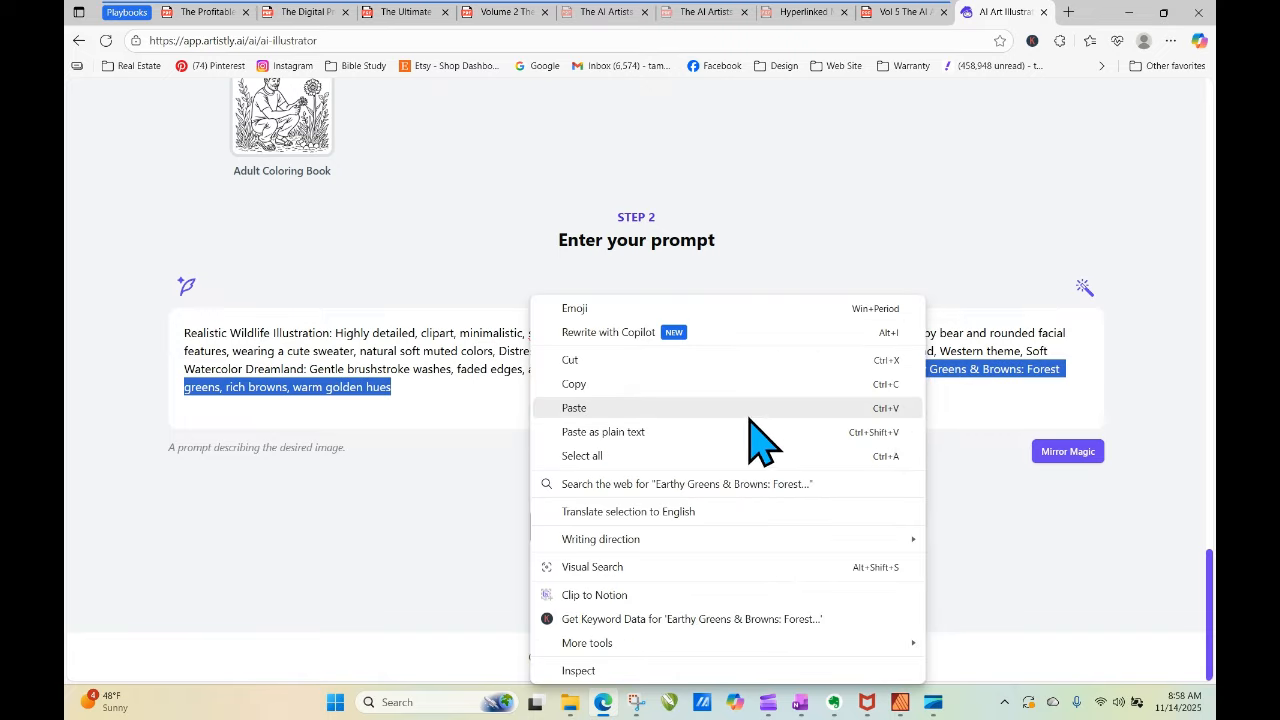
pyautogui.click(700, 432)
pyautogui.rightClick(690, 412)
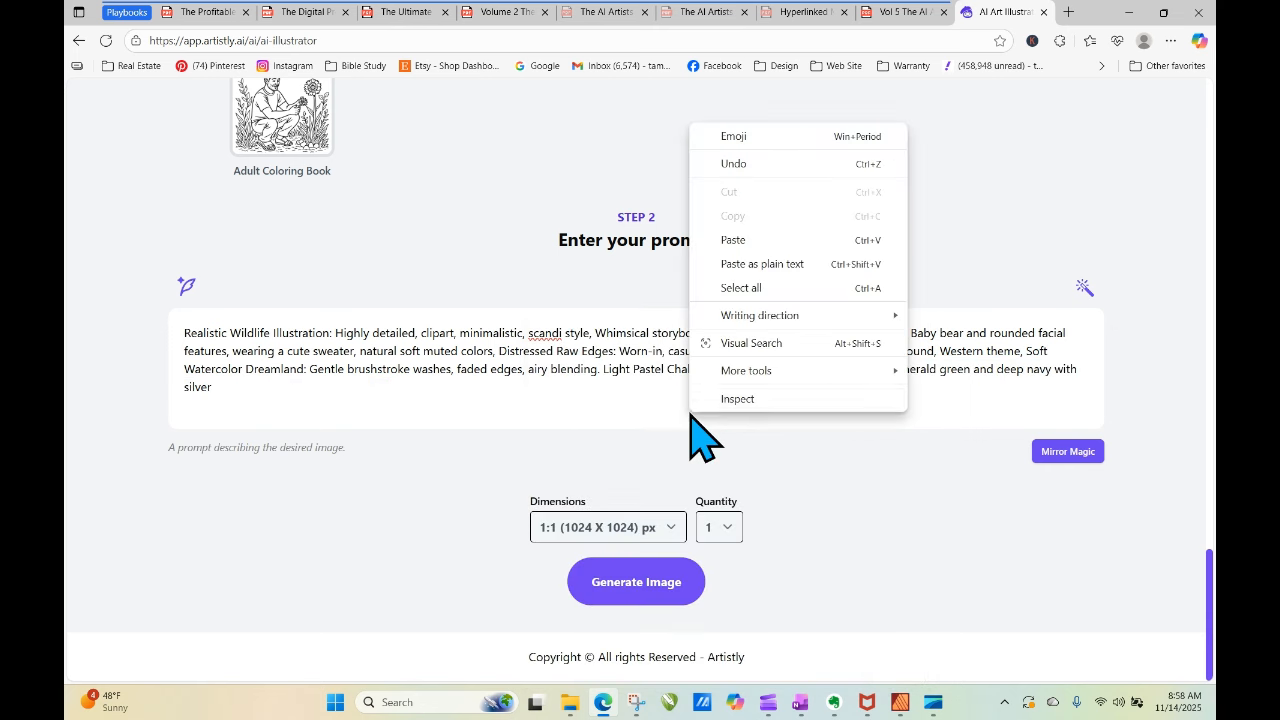
pyautogui.click(920, 408)
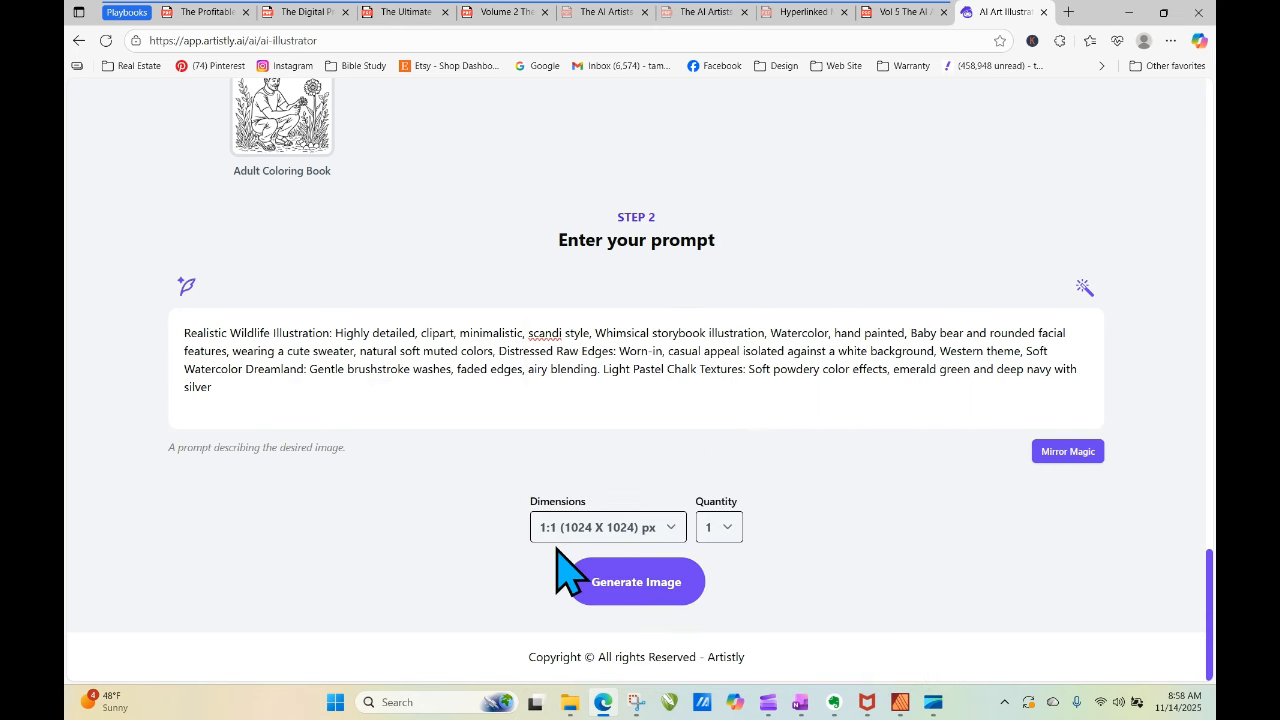
pyautogui.click(629, 594)
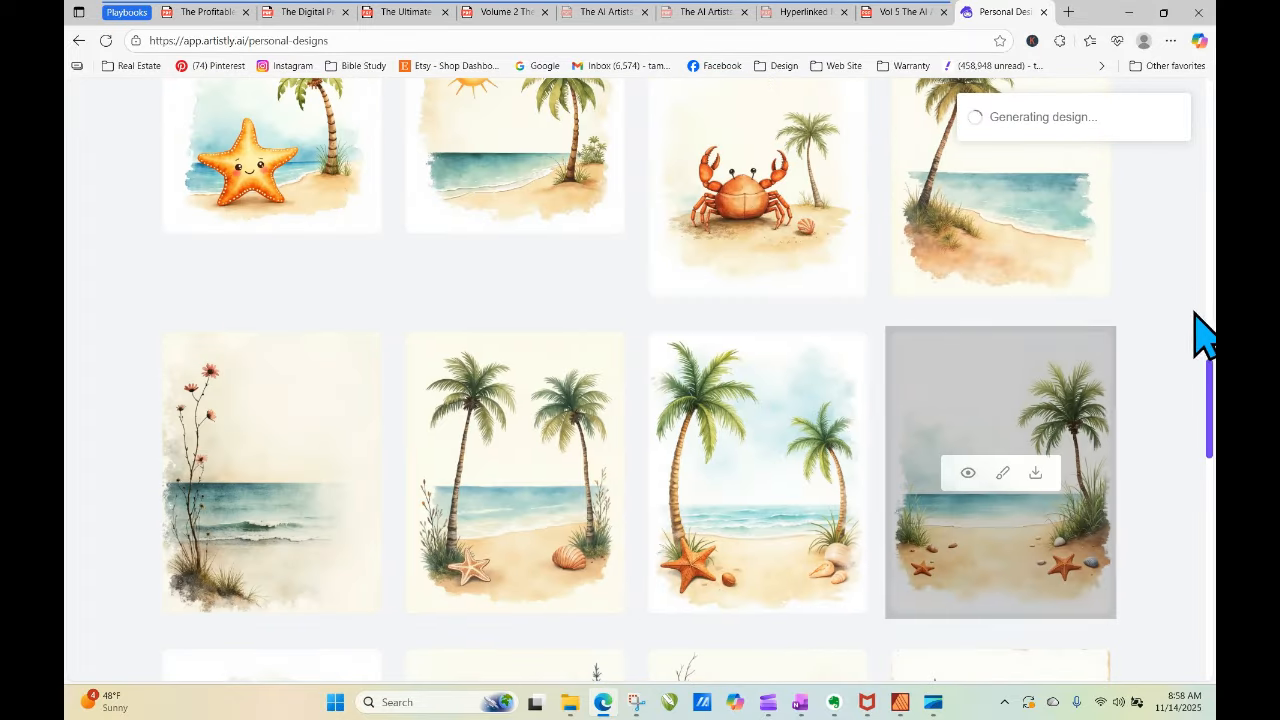
# Refresh the personal designs until the generation has finished and load the new sweater bear for re-generation.
pyautogui.moveTo(1209, 432); pyautogui.dragTo(1178, 198)
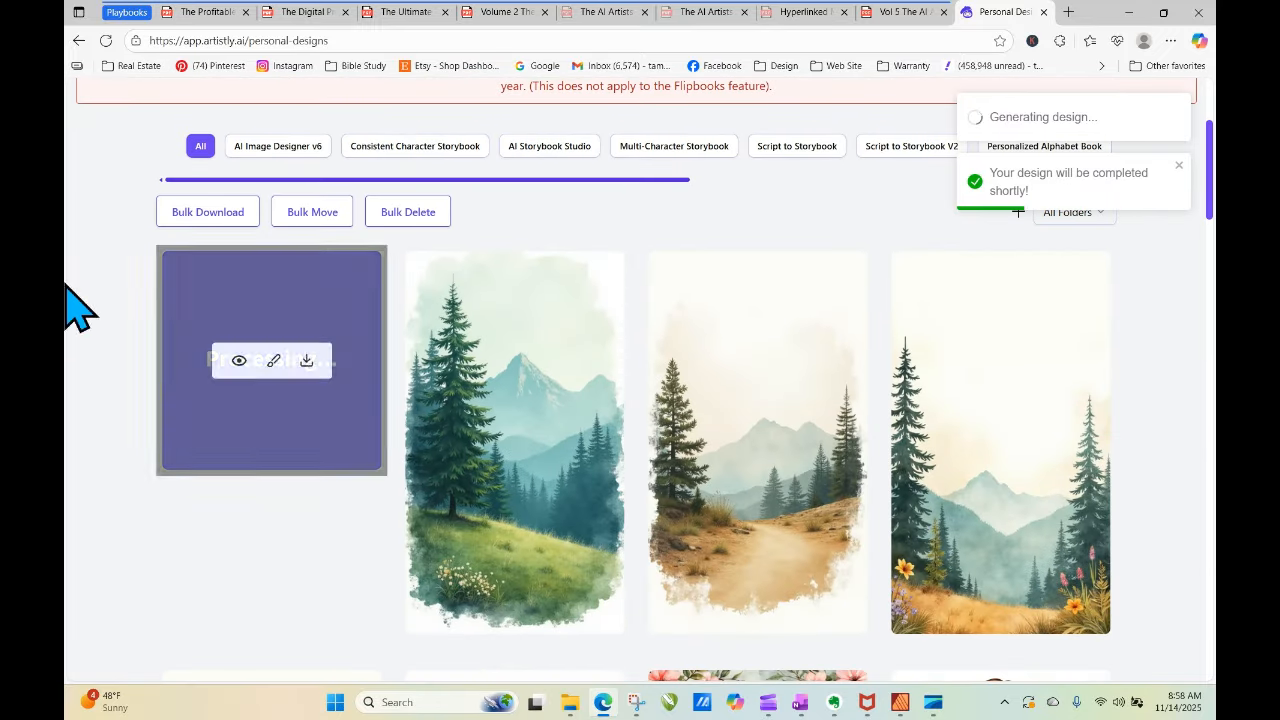
pyautogui.click(106, 41)
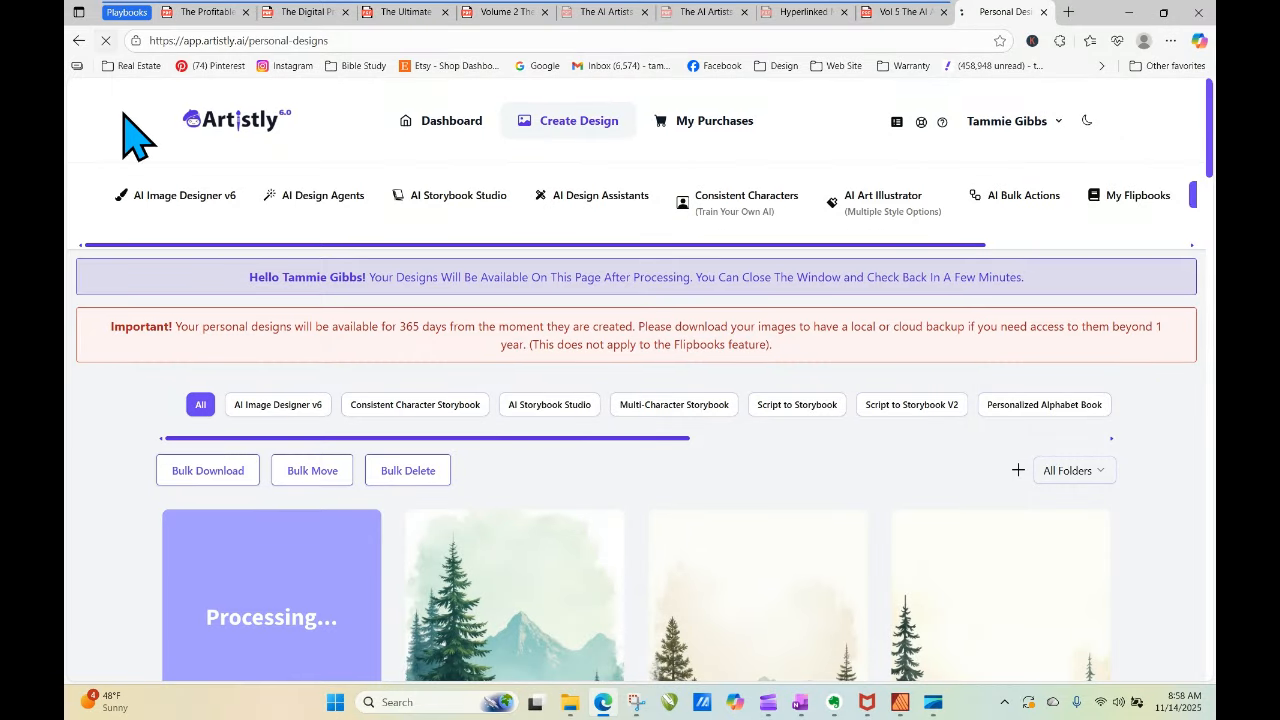
pyautogui.click(106, 41)
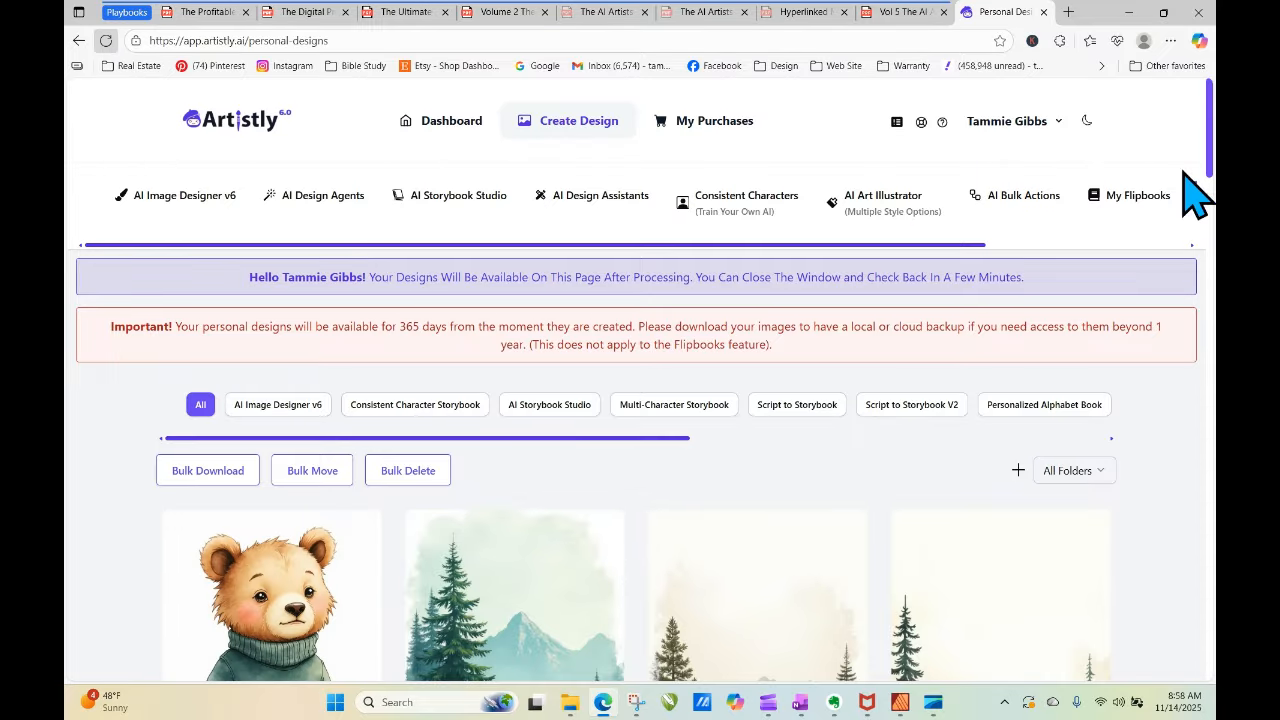
pyautogui.scroll(-3, 1210, 142)
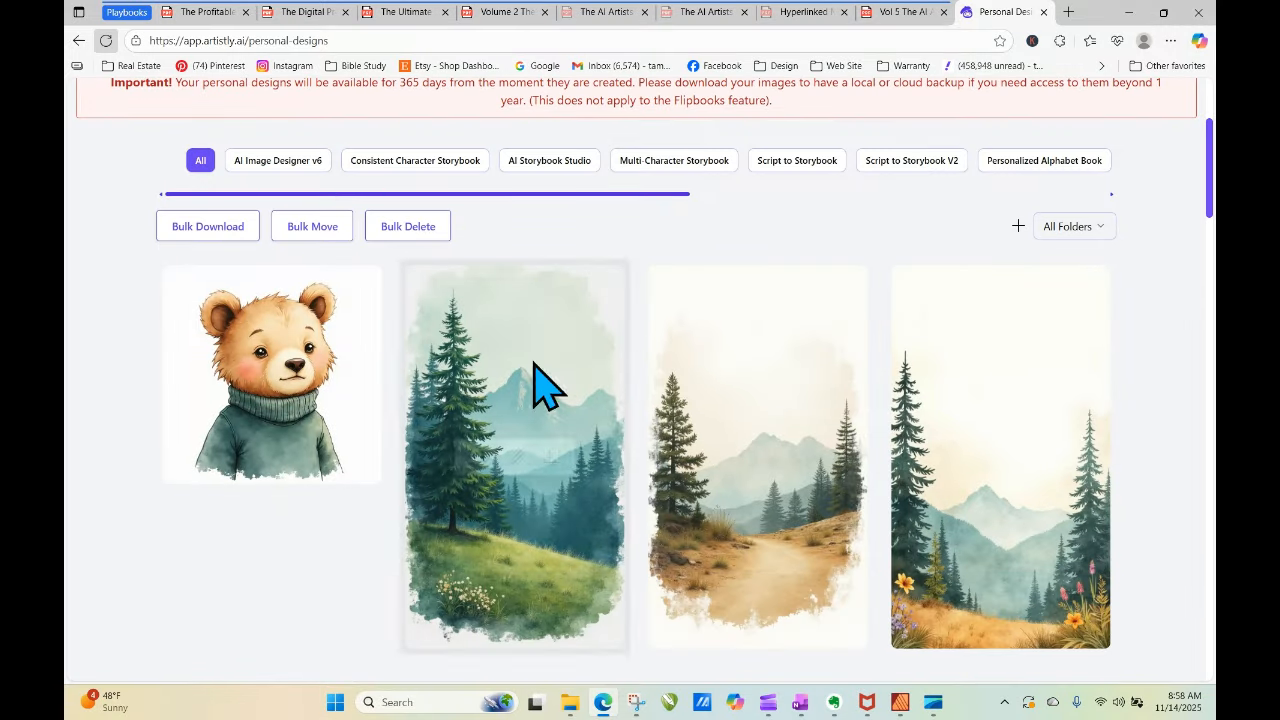
pyautogui.click(239, 375)
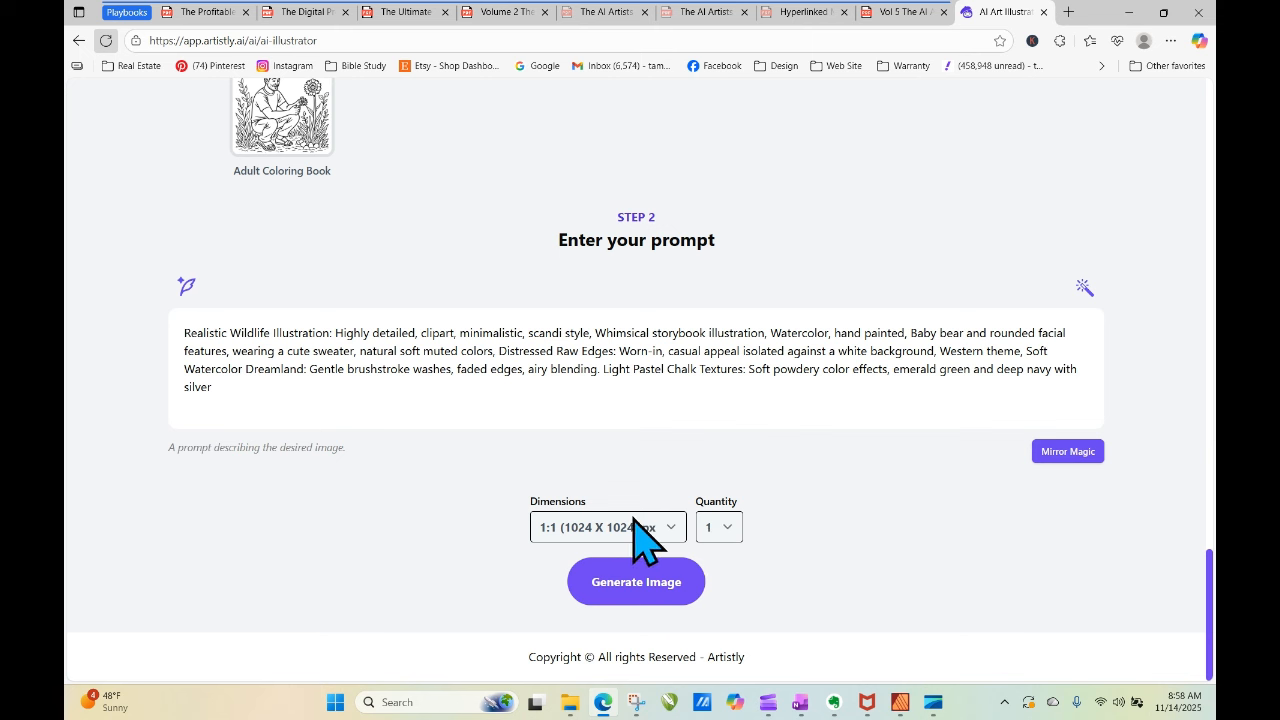
# Set the dimensions to 9:16 (768 X 1344) px and generate the sweater bear again.
pyautogui.click(633, 528)
pyautogui.click(622, 474)
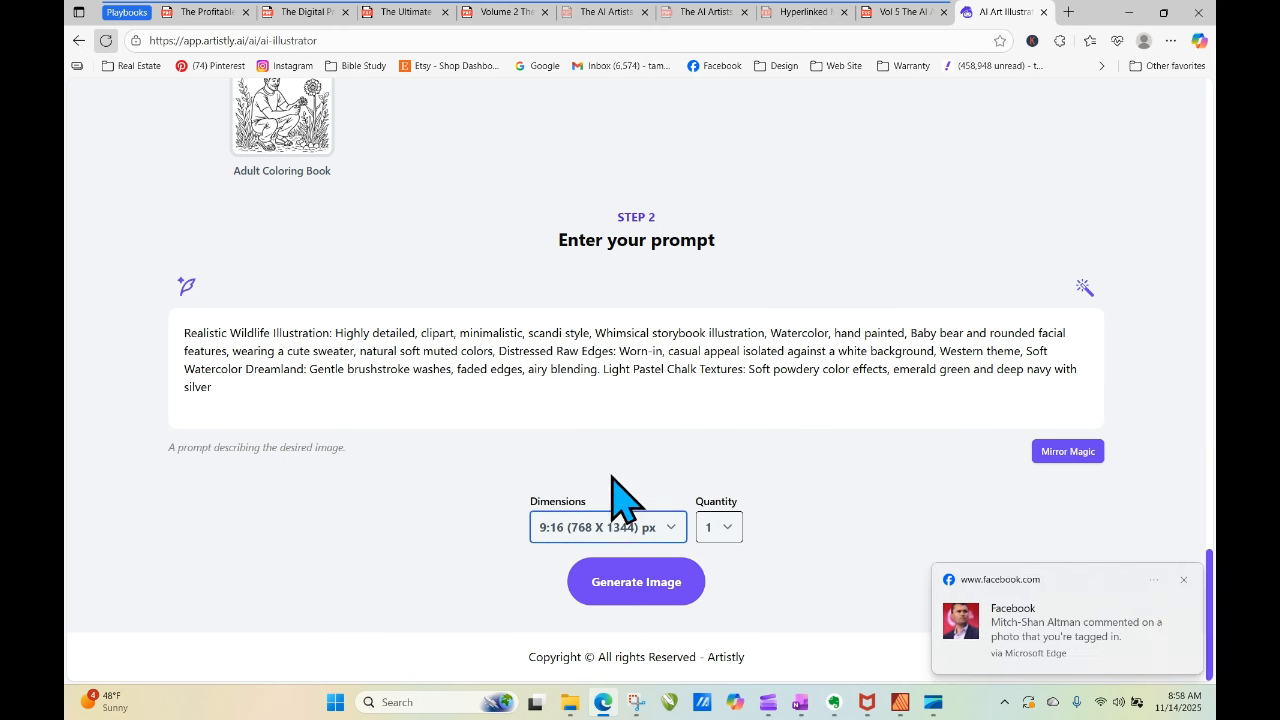
pyautogui.click(1182, 580)
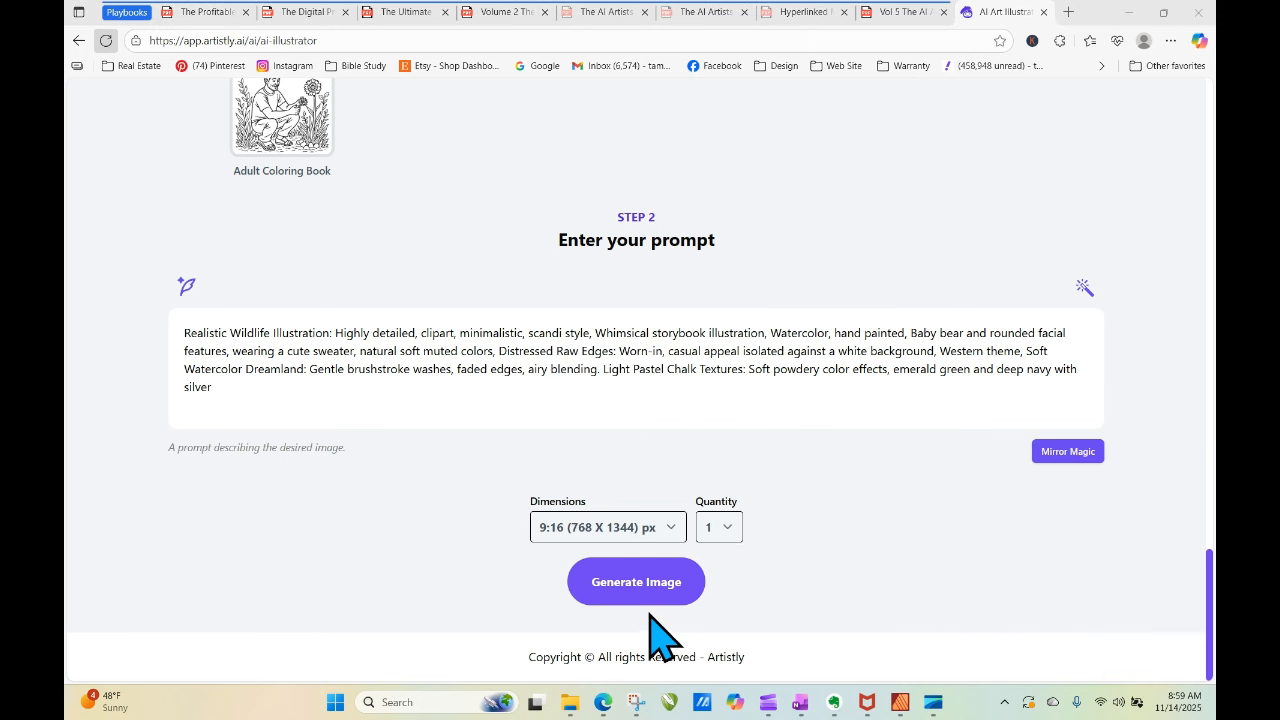
pyautogui.click(688, 592)
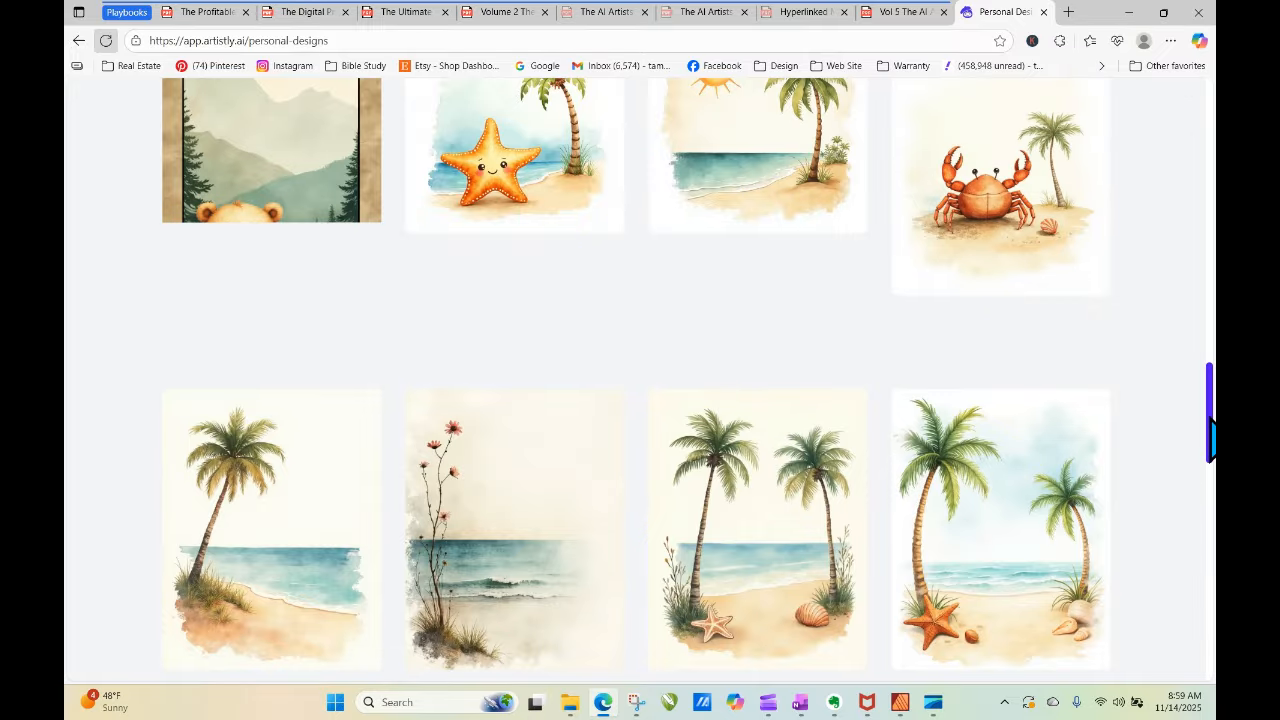
# Examine the newly generated full-length sweater bear in its detail view and close it.
pyautogui.moveTo(1211, 435); pyautogui.dragTo(1211, 190)
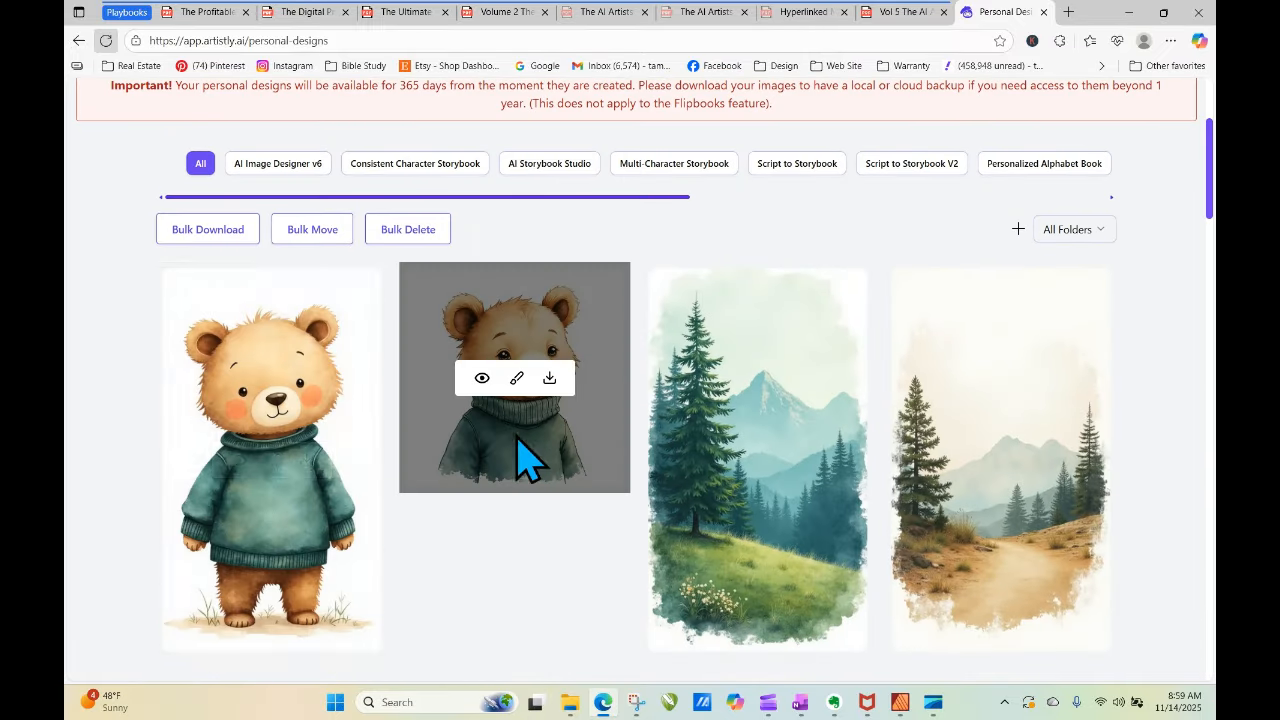
pyautogui.click(239, 460)
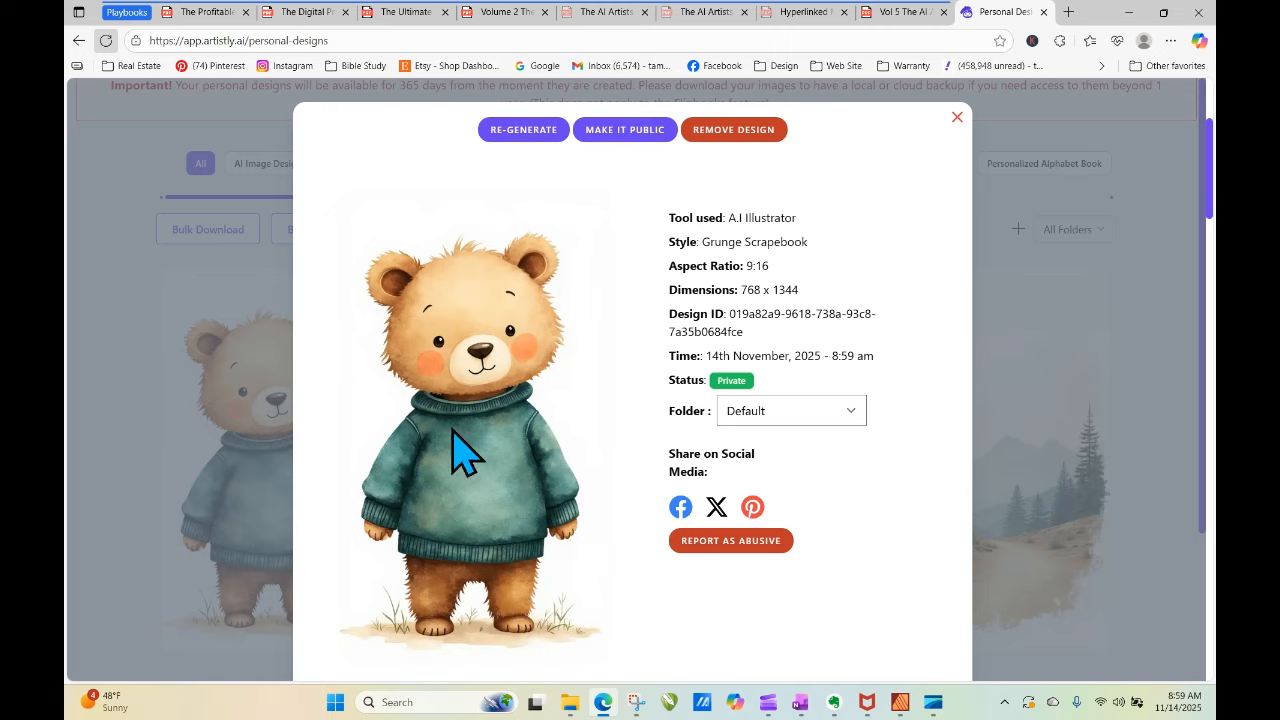
pyautogui.click(957, 117)
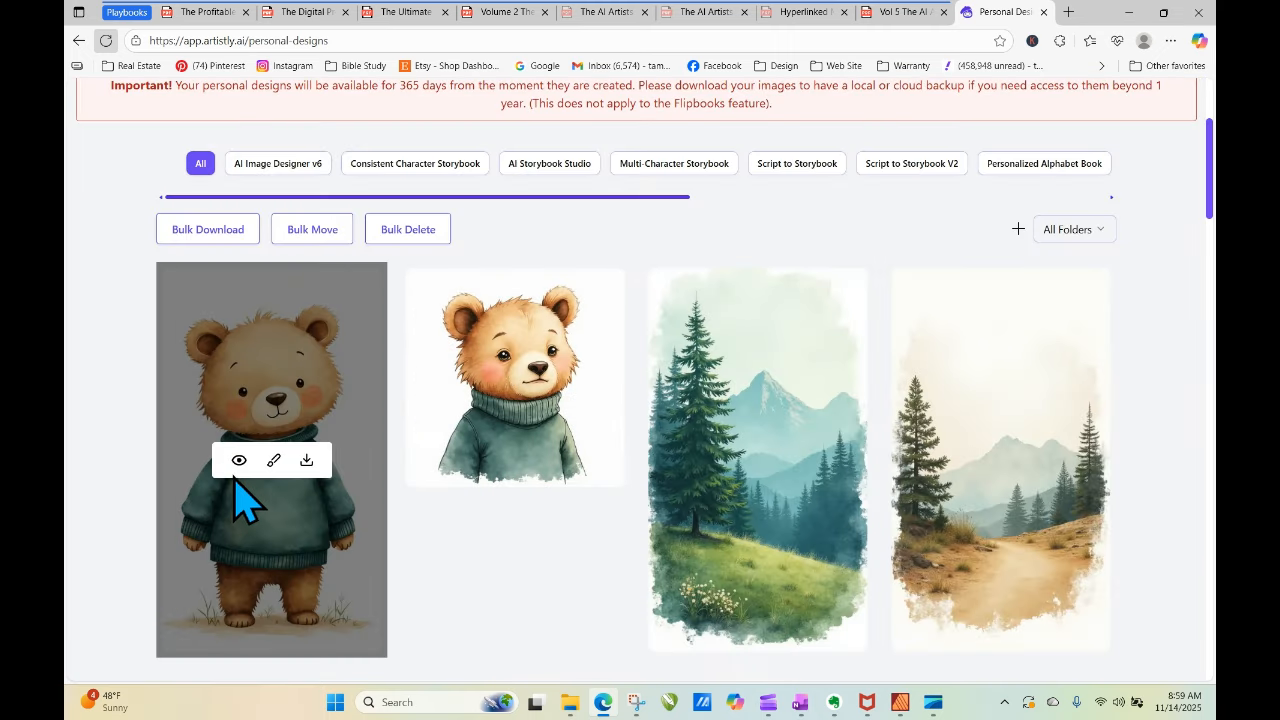
# Load the full-length sweater bear for re-generation and change "cute sweater," in the prompt to "cute sweater with a".
pyautogui.click(239, 460)
pyautogui.click(521, 130)
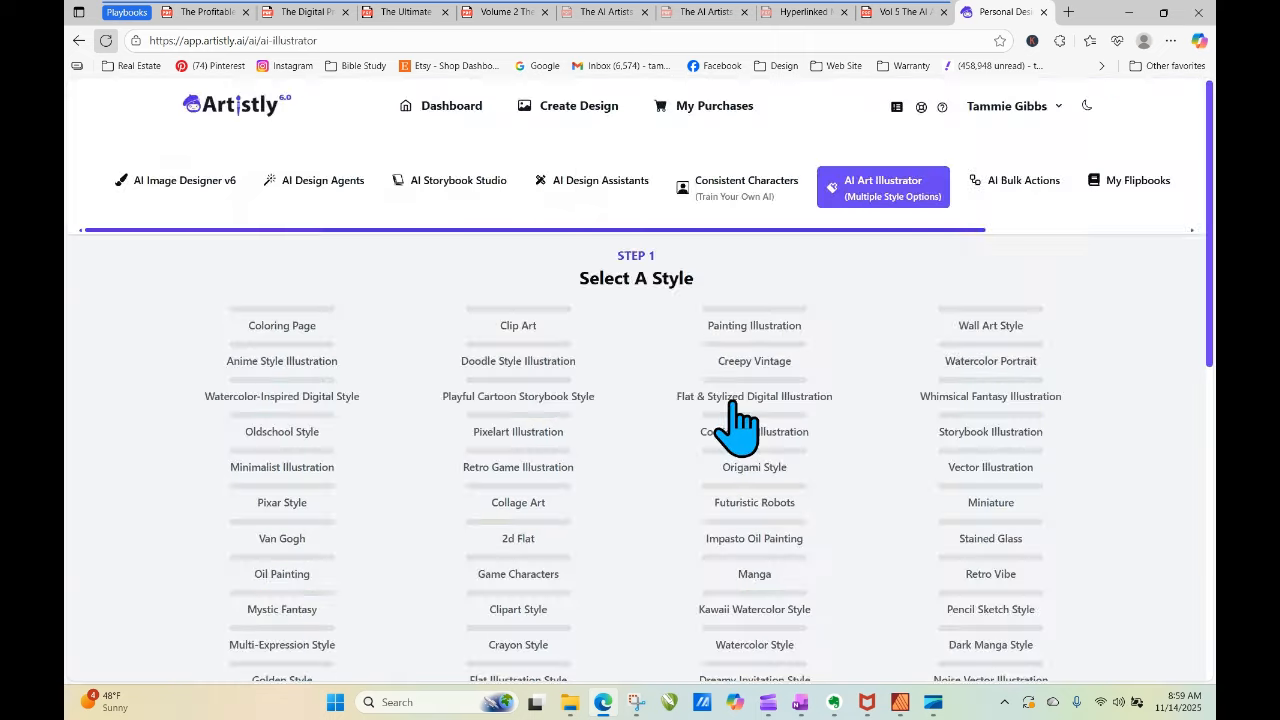
pyautogui.scroll(-3, 733, 402)
pyautogui.scroll(-10, 714, 428)
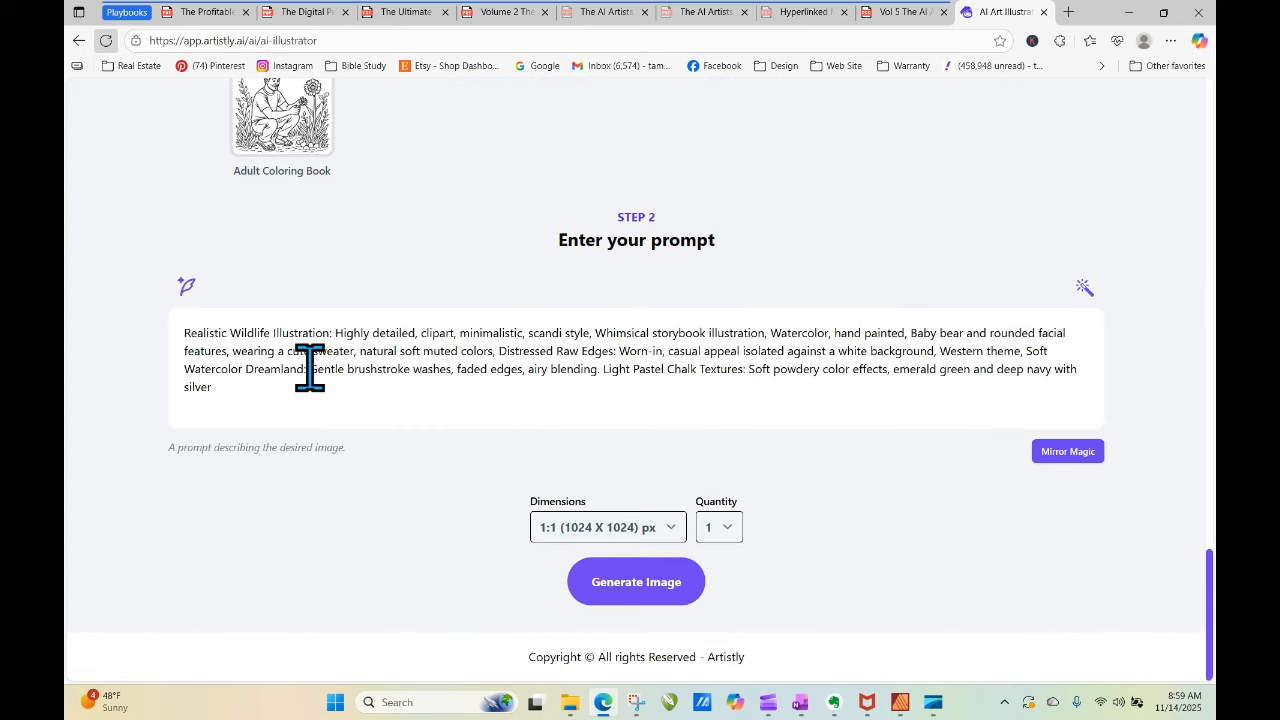
pyautogui.click(354, 352)
pyautogui.write('with a')
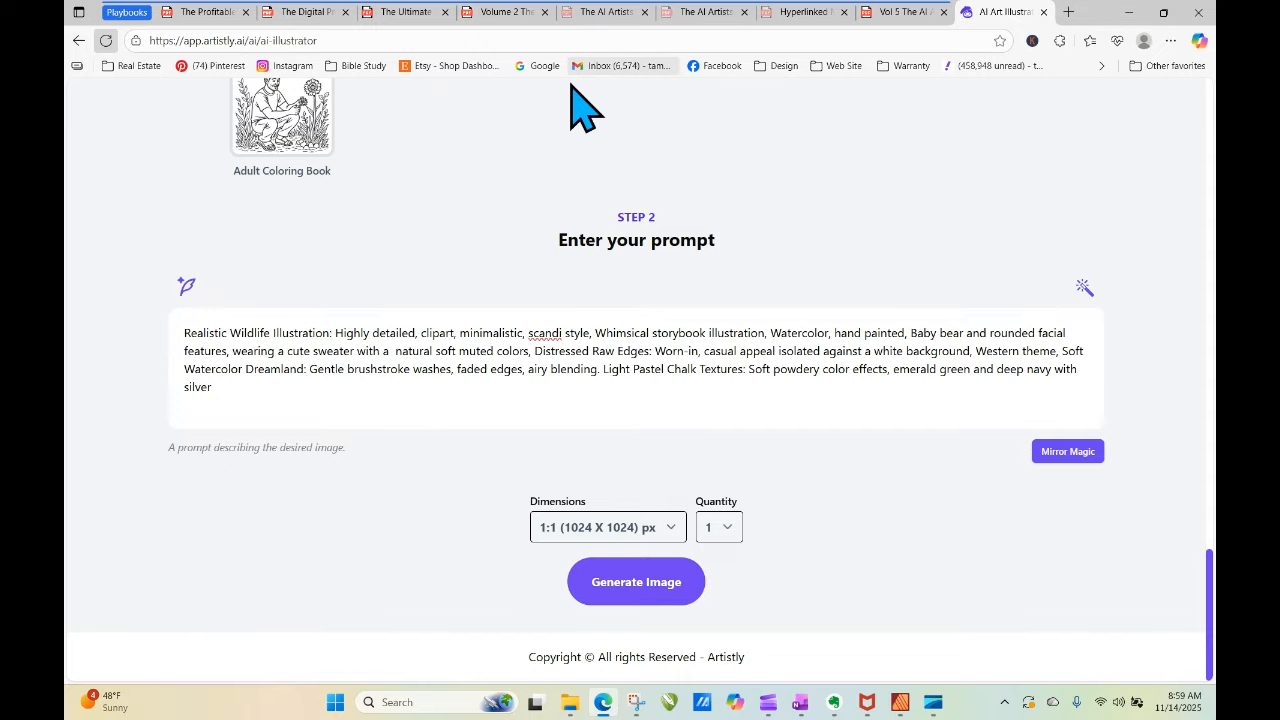
# Copy "deep burgundy and champagne gold" from the Luxe & Elegant Palettes in the Vol 5 playbook PDF and return to the Artistly prompt.
pyautogui.click(900, 14)
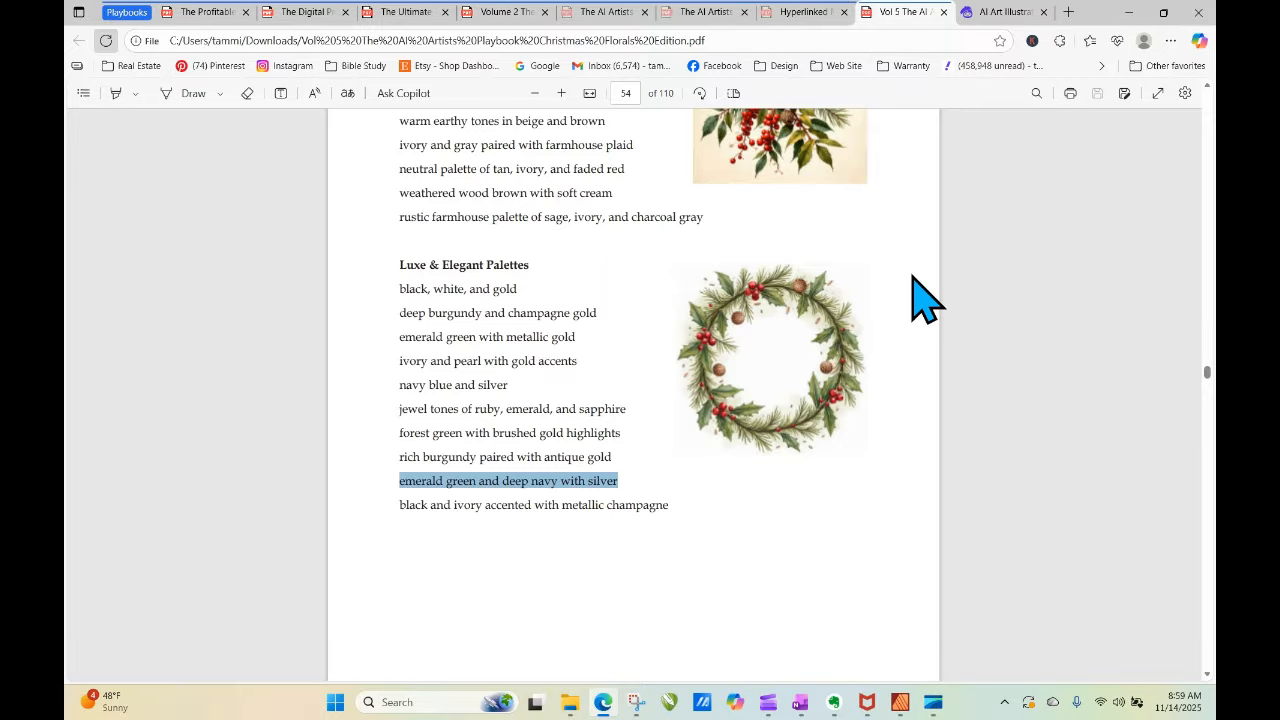
pyautogui.moveTo(396, 313); pyautogui.dragTo(600, 313)
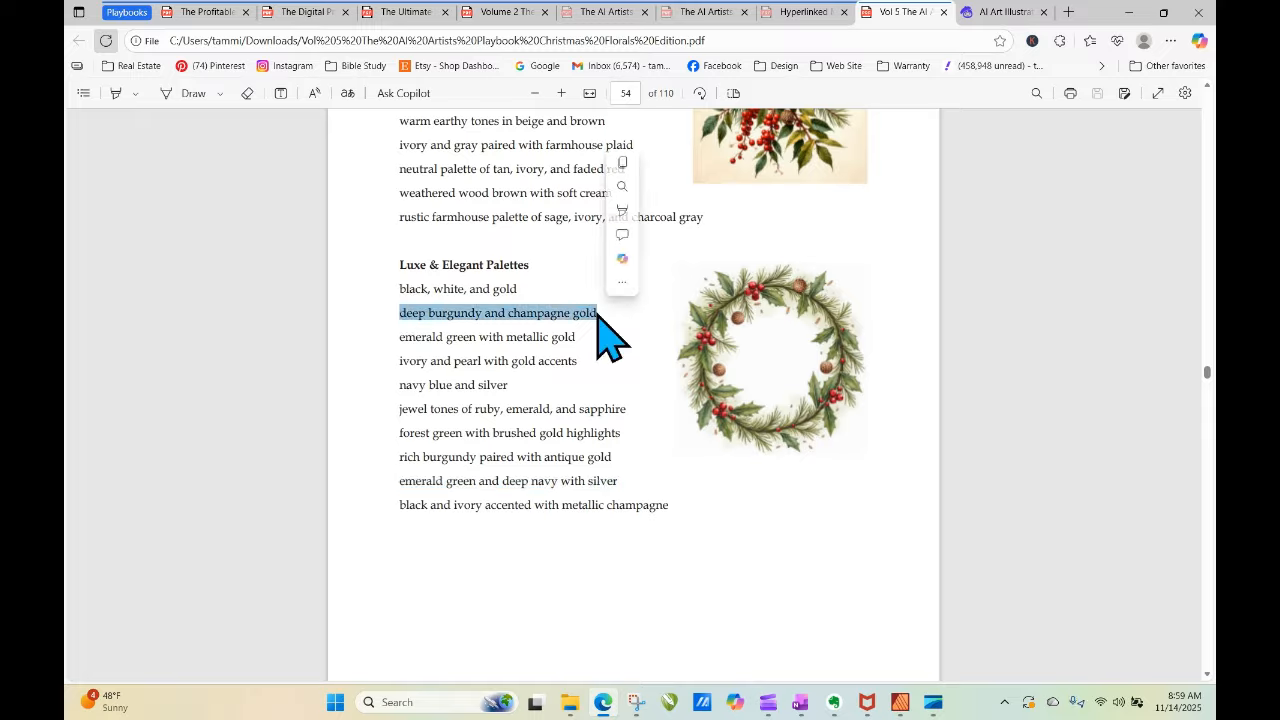
pyautogui.rightClick(588, 311)
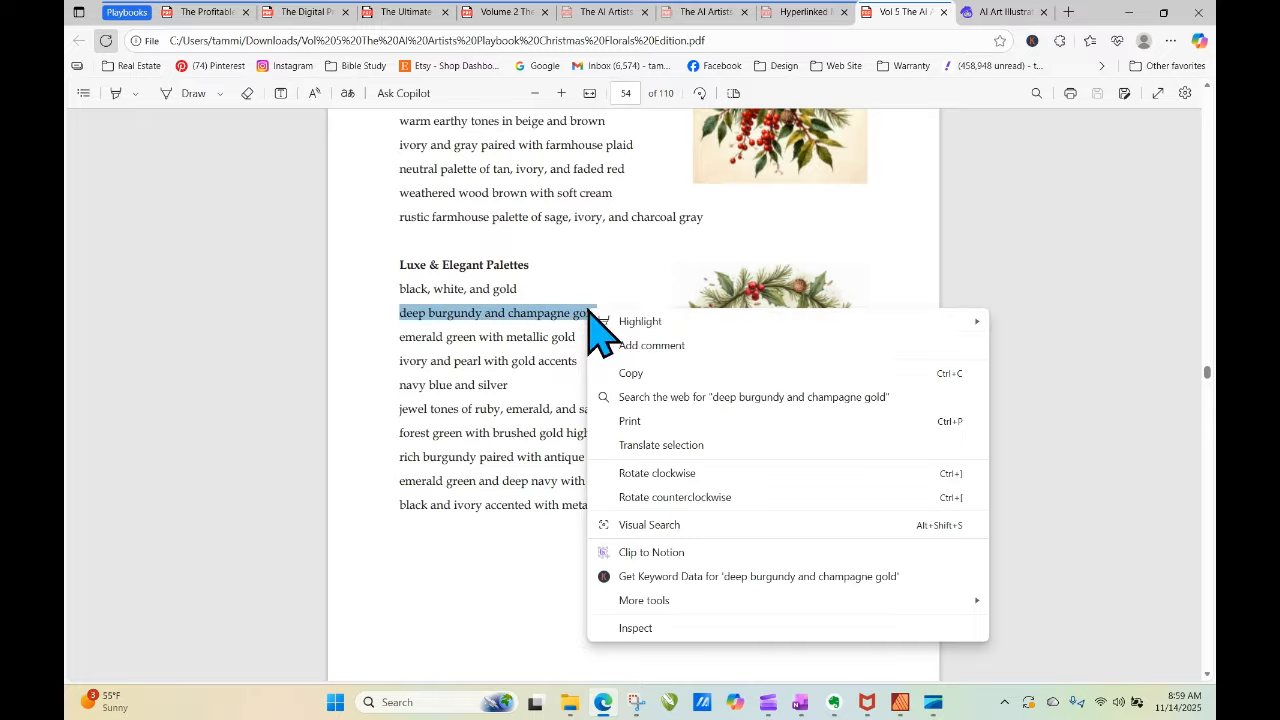
pyautogui.click(648, 373)
pyautogui.click(990, 14)
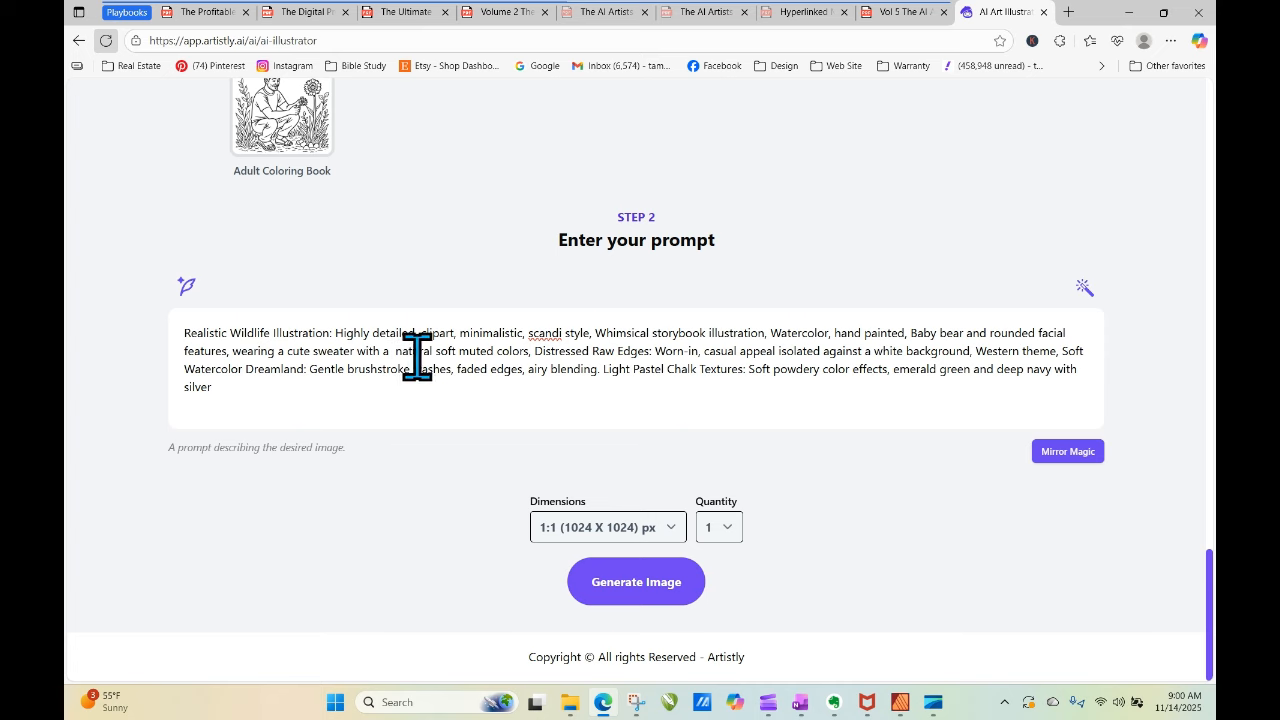
# Add "Christmas Gift Package with" after "sweater with a" in the prompt and paste "deep burgundy and champagne gold" before "Christmas".
pyautogui.write('Christma')
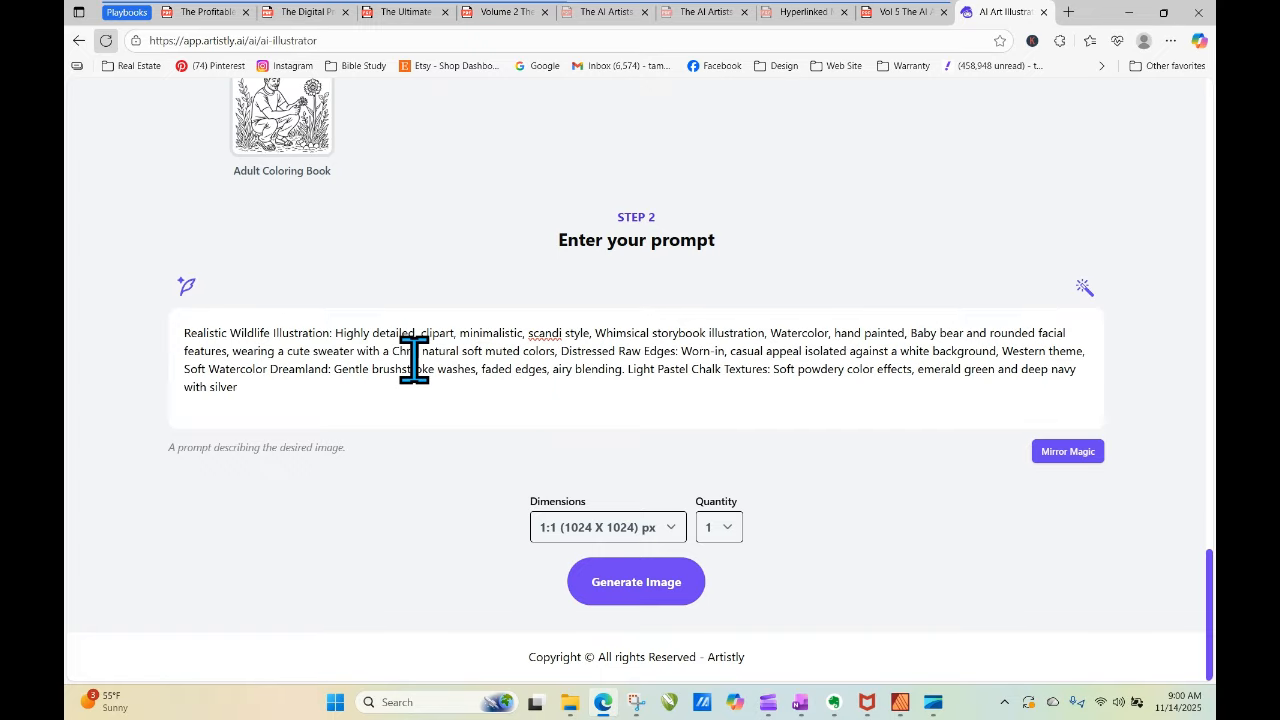
pyautogui.write('s Gift')
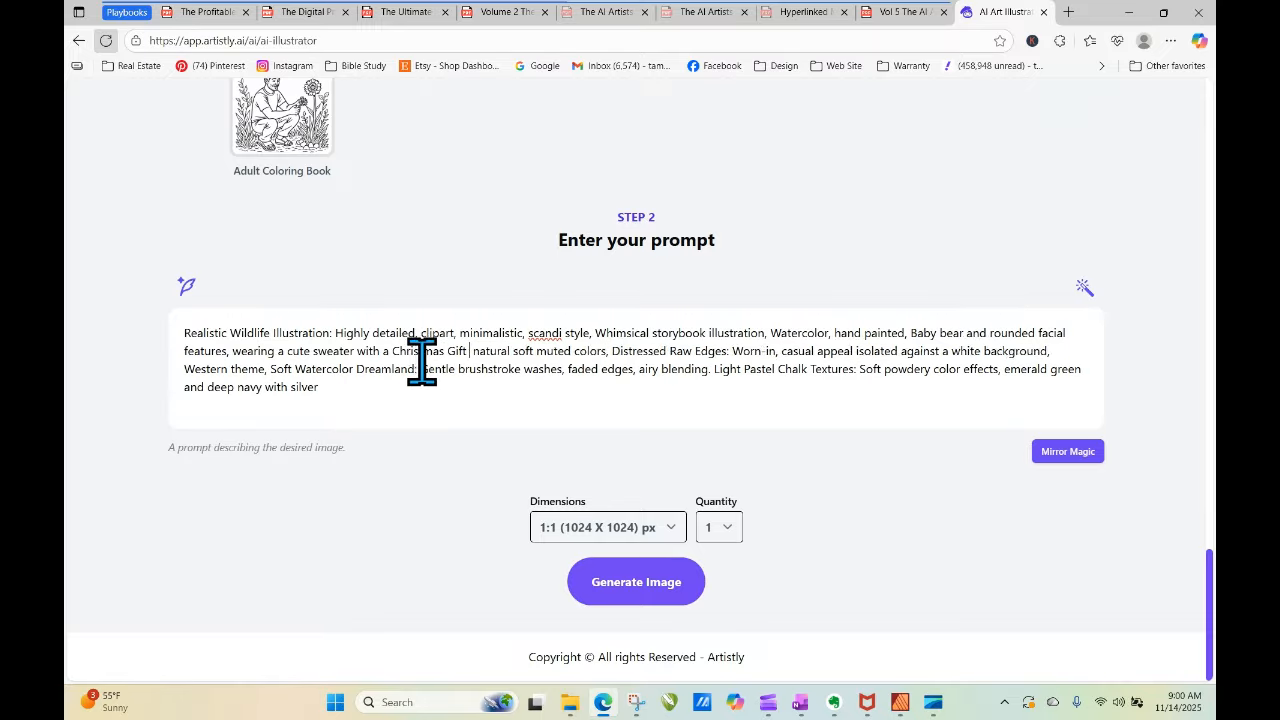
pyautogui.write(' Packa')
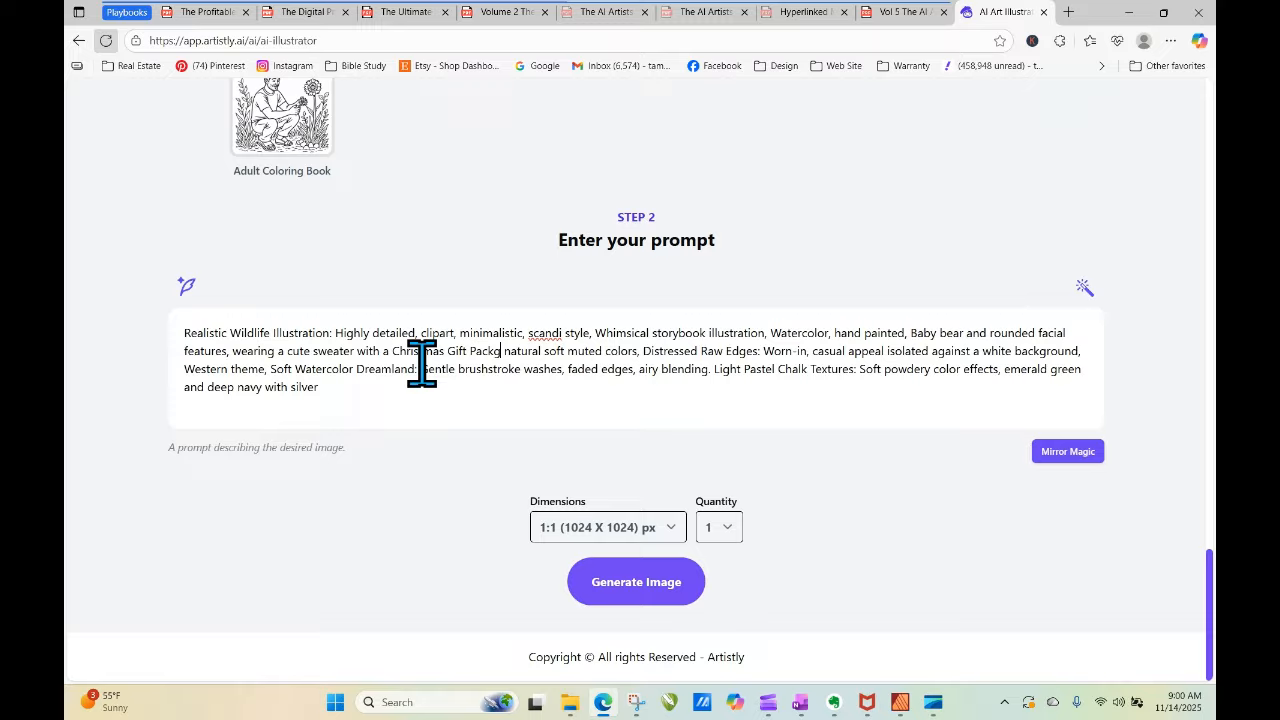
pyautogui.write('ge with')
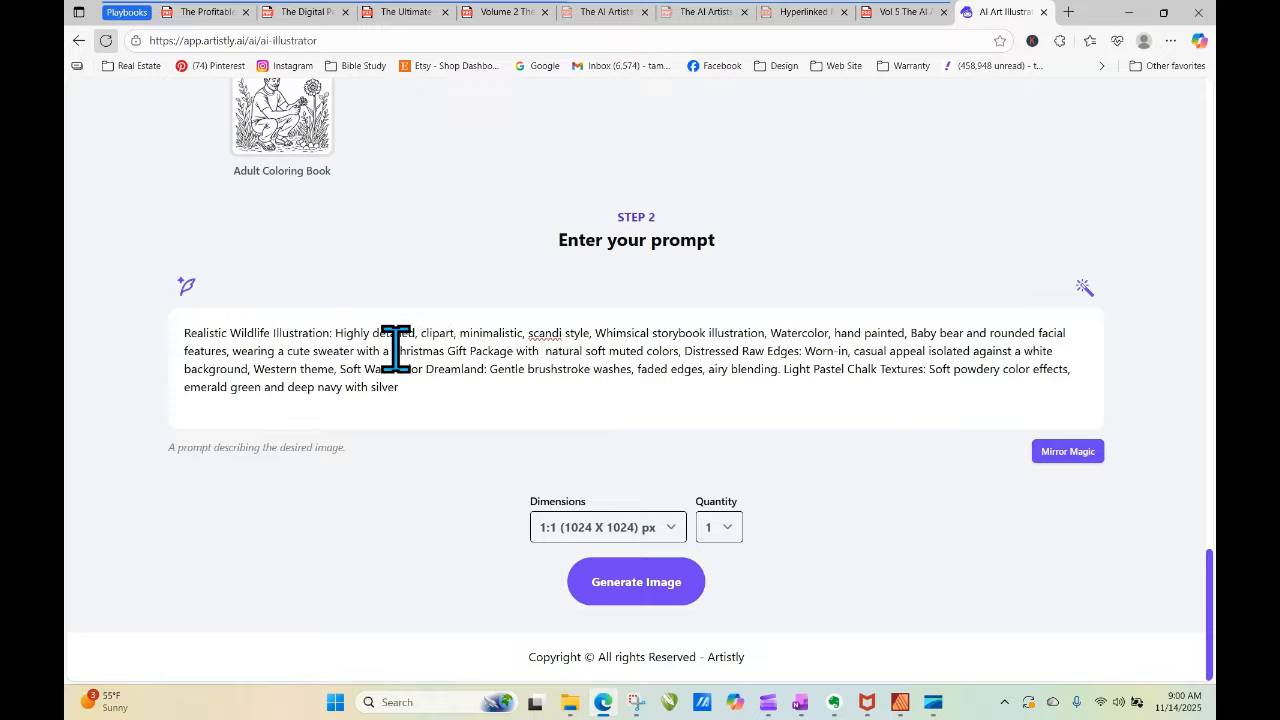
pyautogui.click(396, 351)
pyautogui.rightClick(393, 350)
pyautogui.click(437, 467)
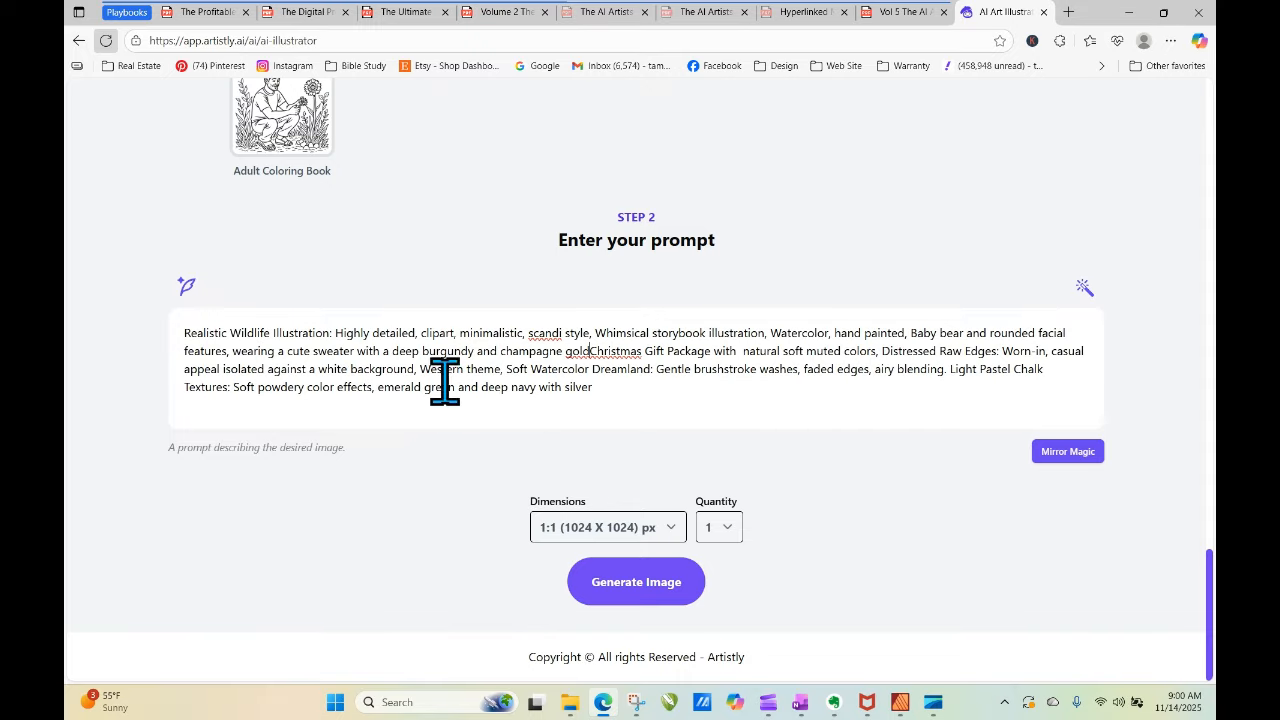
# Move "and champagne gold" to after "Christmas Gift Package with" in the prompt and remove the extra space.
pyautogui.moveTo(477, 351); pyautogui.dragTo(628, 355)
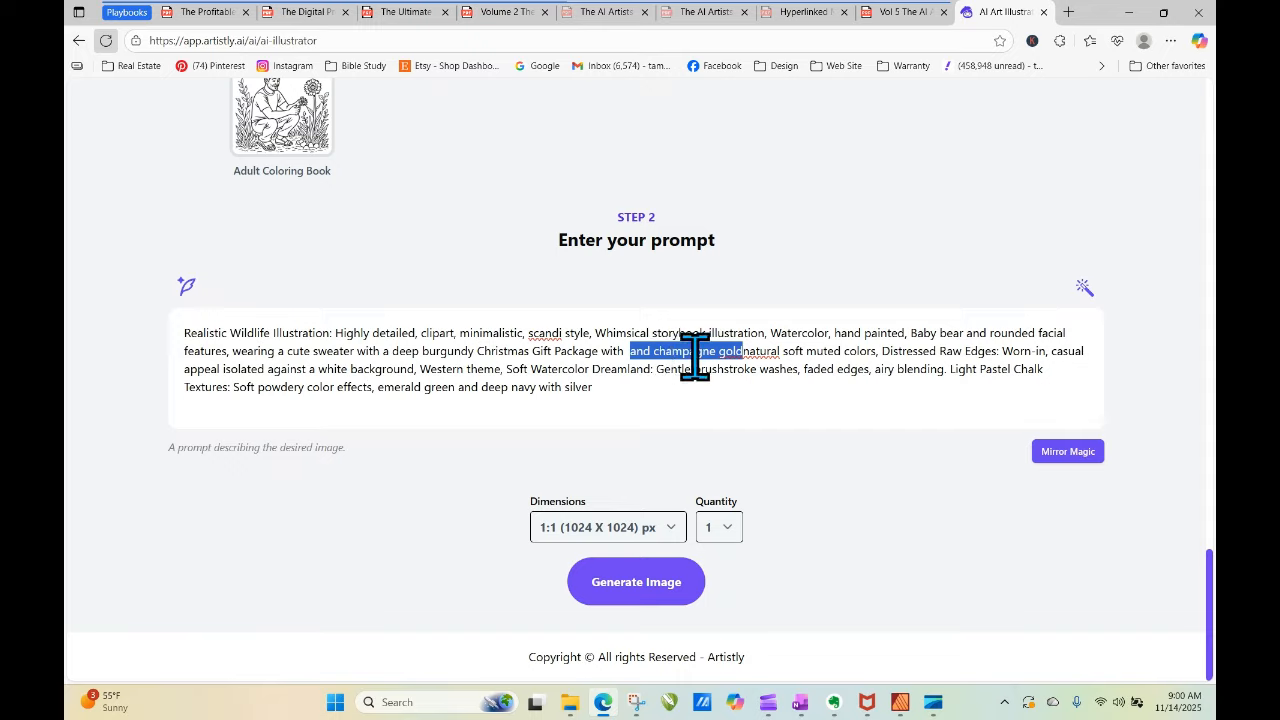
pyautogui.click(744, 352)
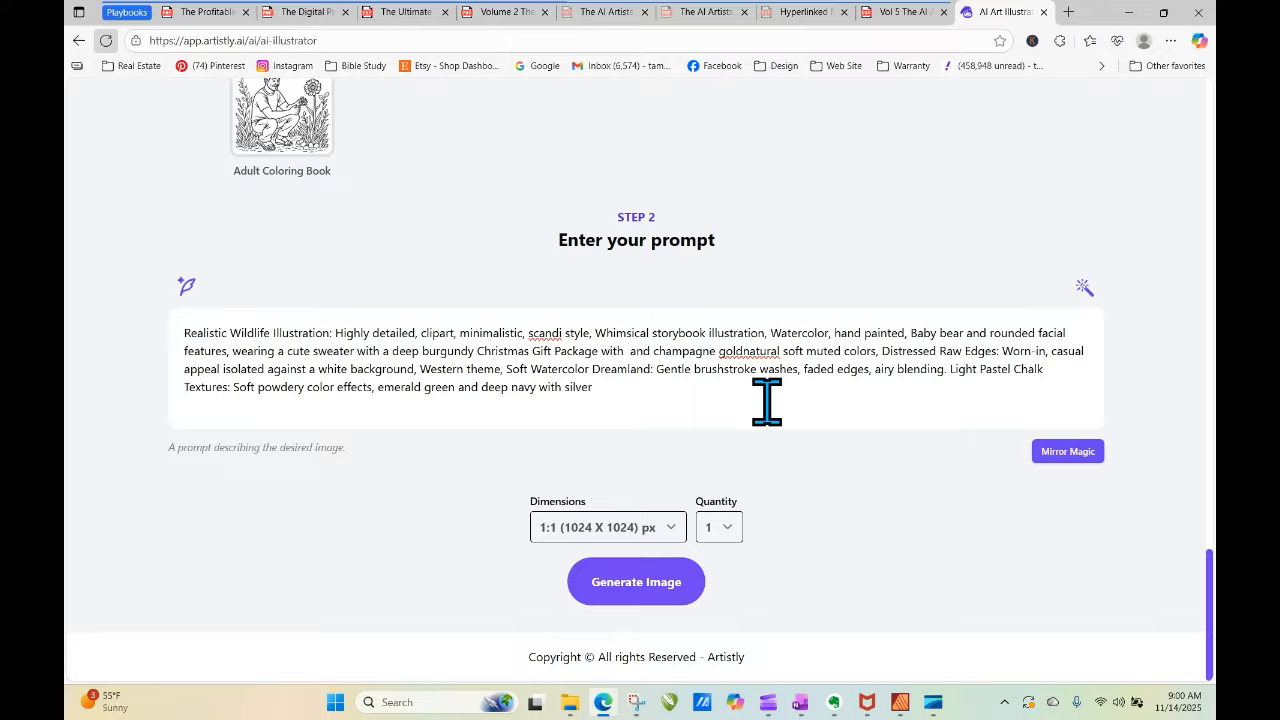
pyautogui.click(624, 352)
pyautogui.press('Delete')
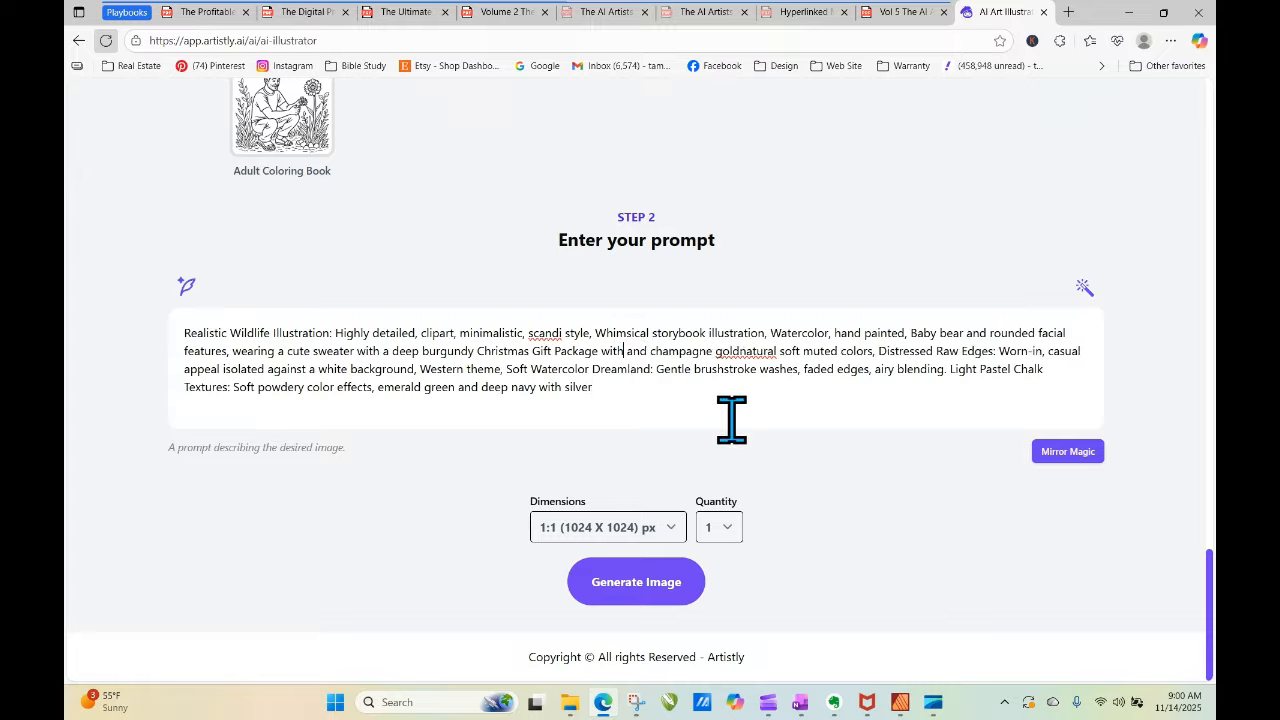
# Insert "bow, on the front of the sweater," after "champagne gold" in the prompt.
pyautogui.click(741, 350)
pyautogui.write('bow, ')
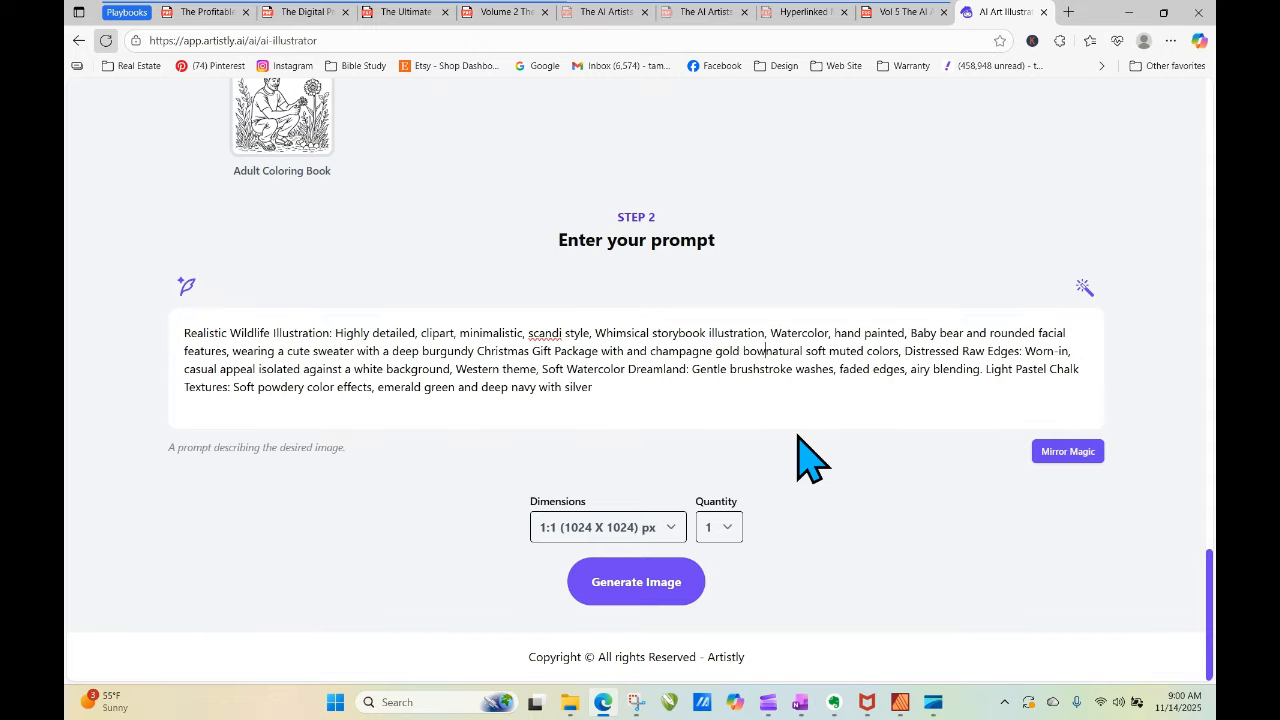
pyautogui.write('on the ')
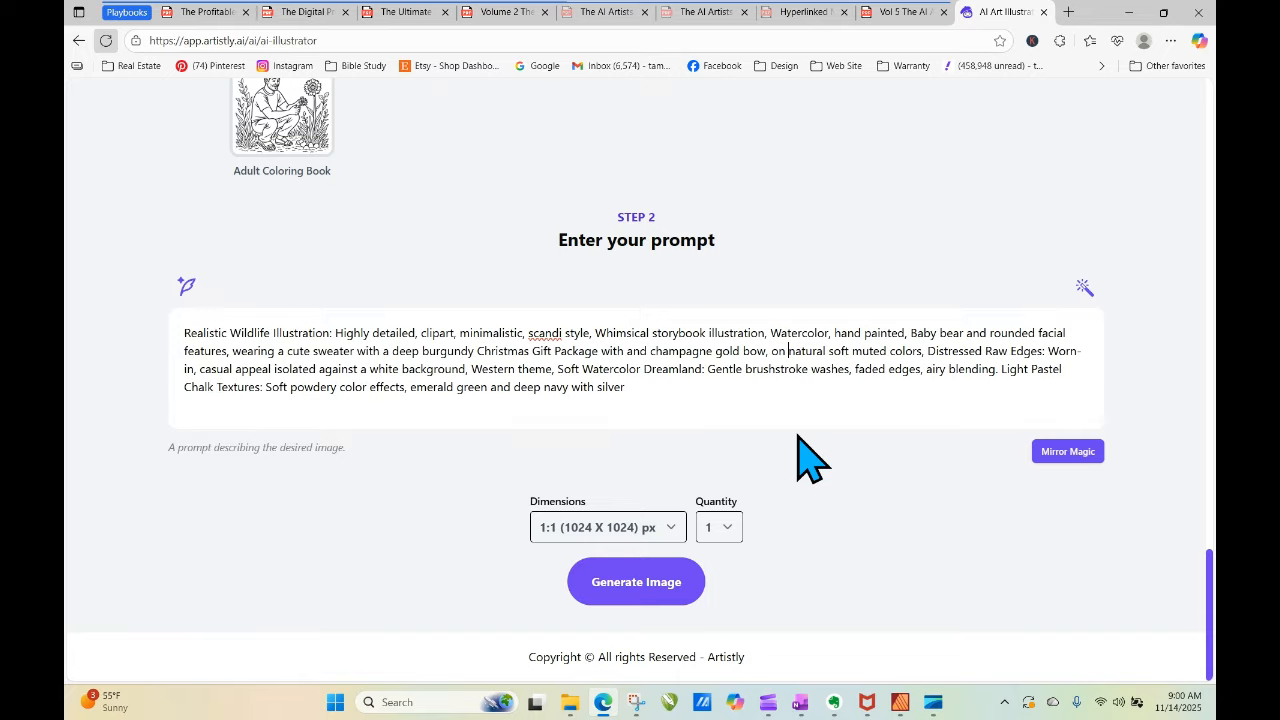
pyautogui.write('front of')
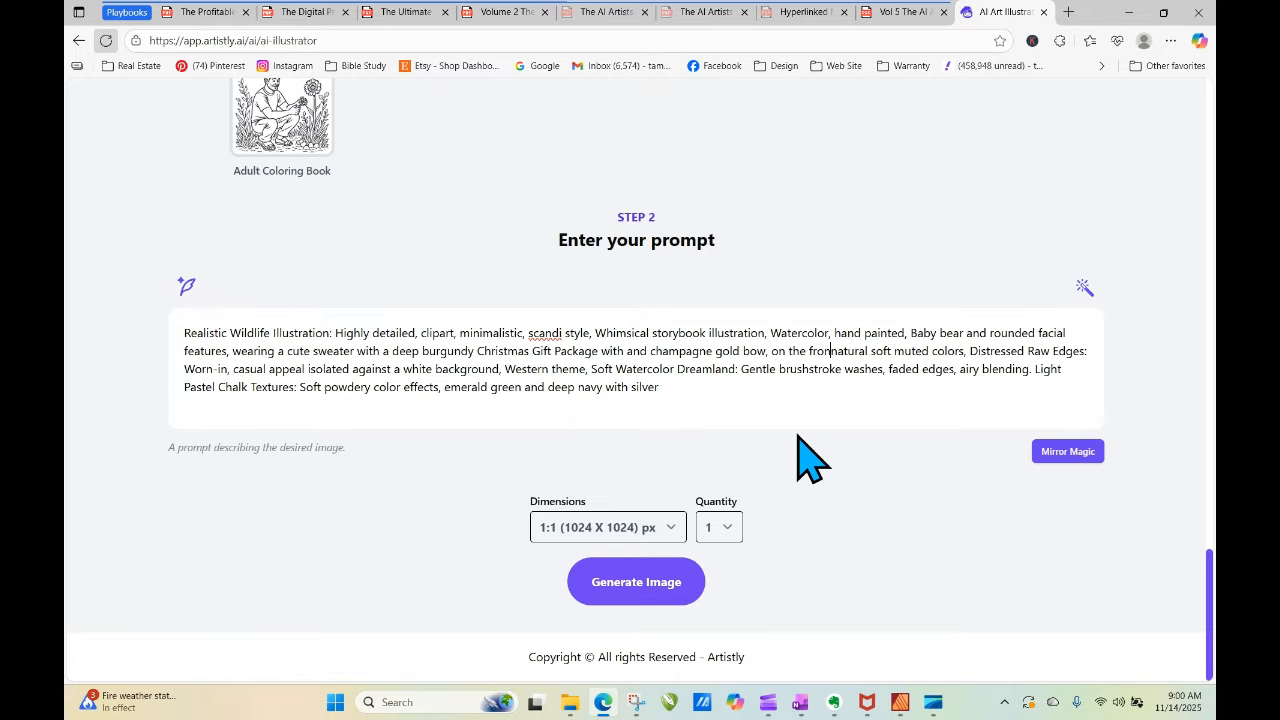
pyautogui.write(' the sweater,')
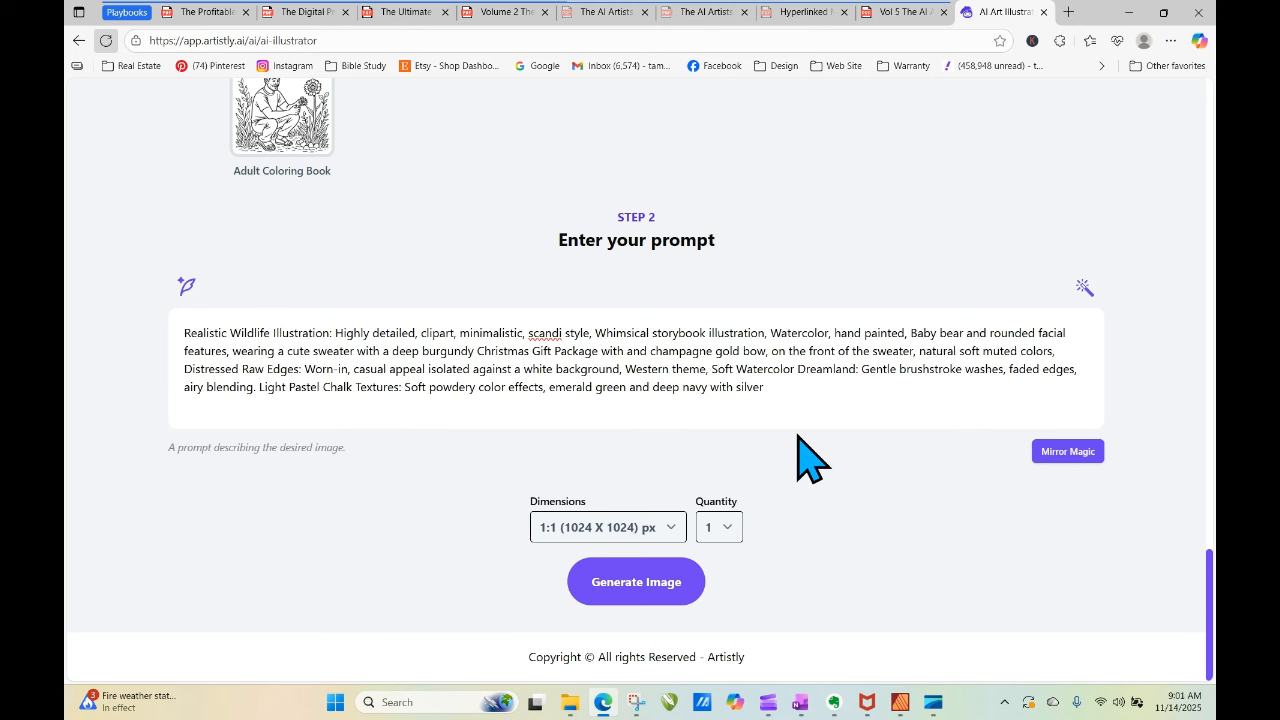
# Set the dimensions to 9:16 (768 X 1344) px and generate the bear with the gift-package sweater prompt.
pyautogui.click(632, 525)
pyautogui.click(610, 475)
pyautogui.click(636, 581)
# Examine the newly generated bear in its detail view, close it, and compare it with the earlier sweater bear.
pyautogui.click(270, 450)
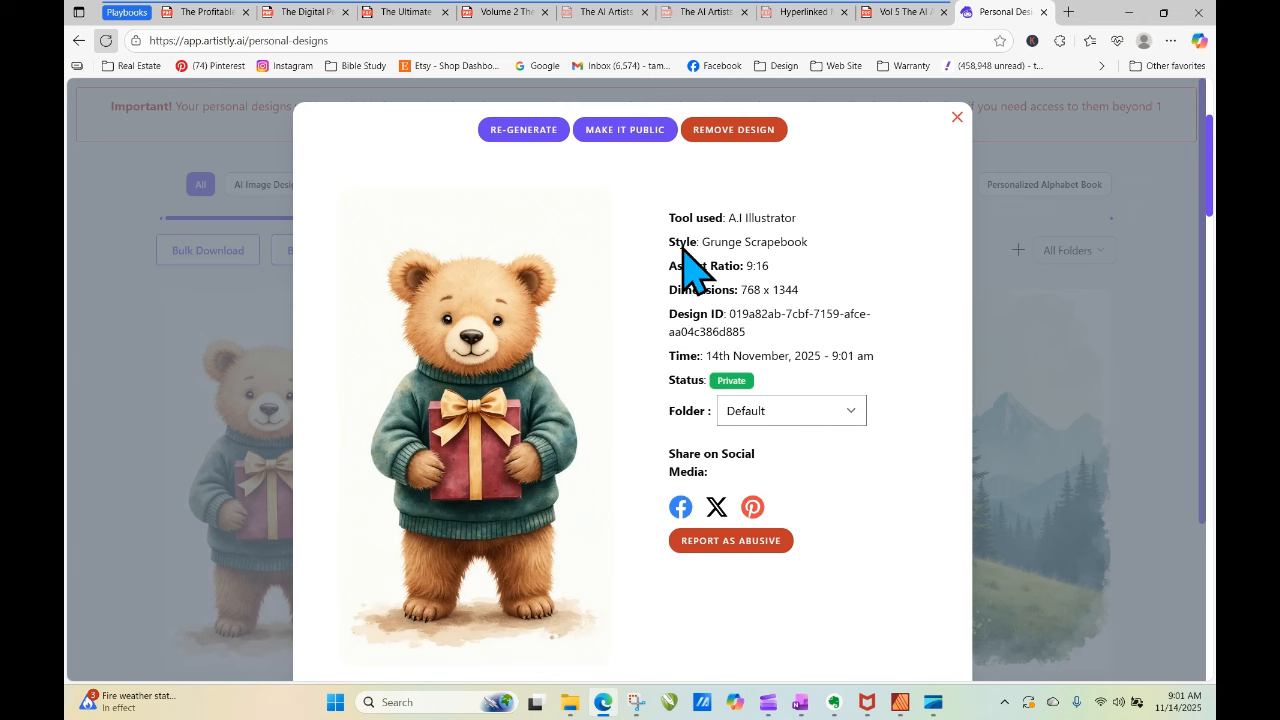
pyautogui.click(956, 118)
pyautogui.moveTo(351, 303)
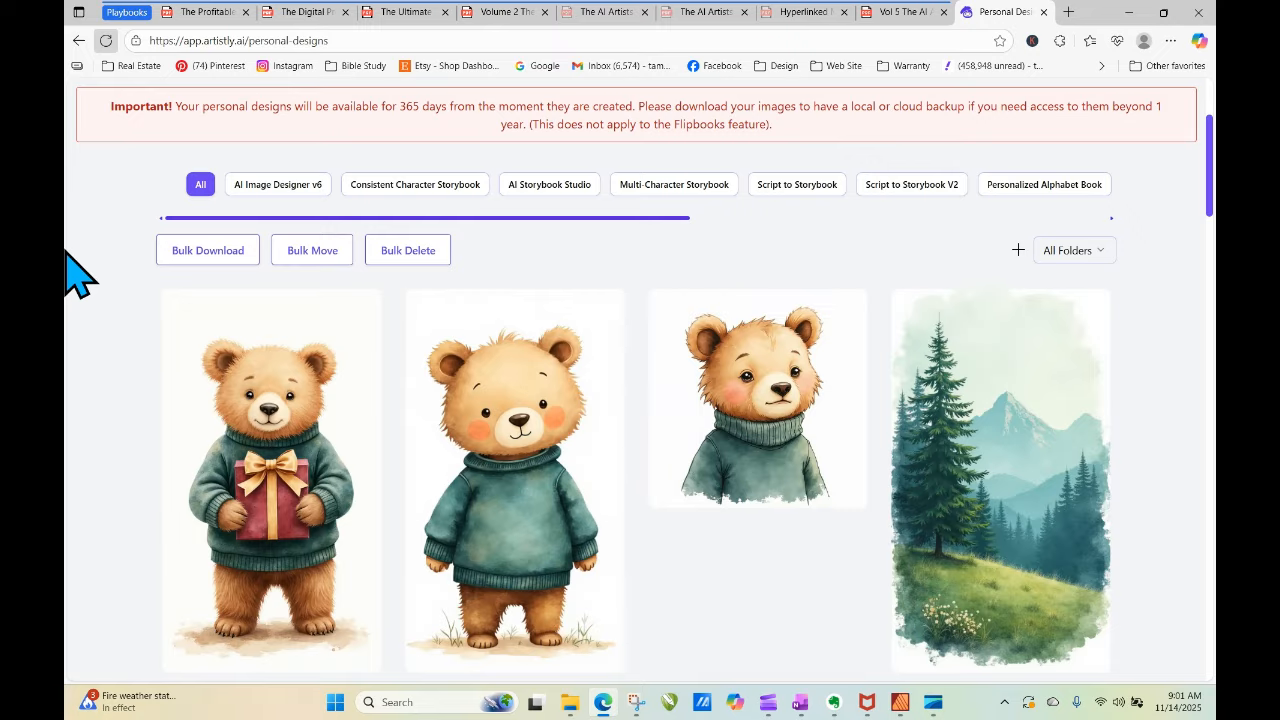
pyautogui.moveTo(314, 434)
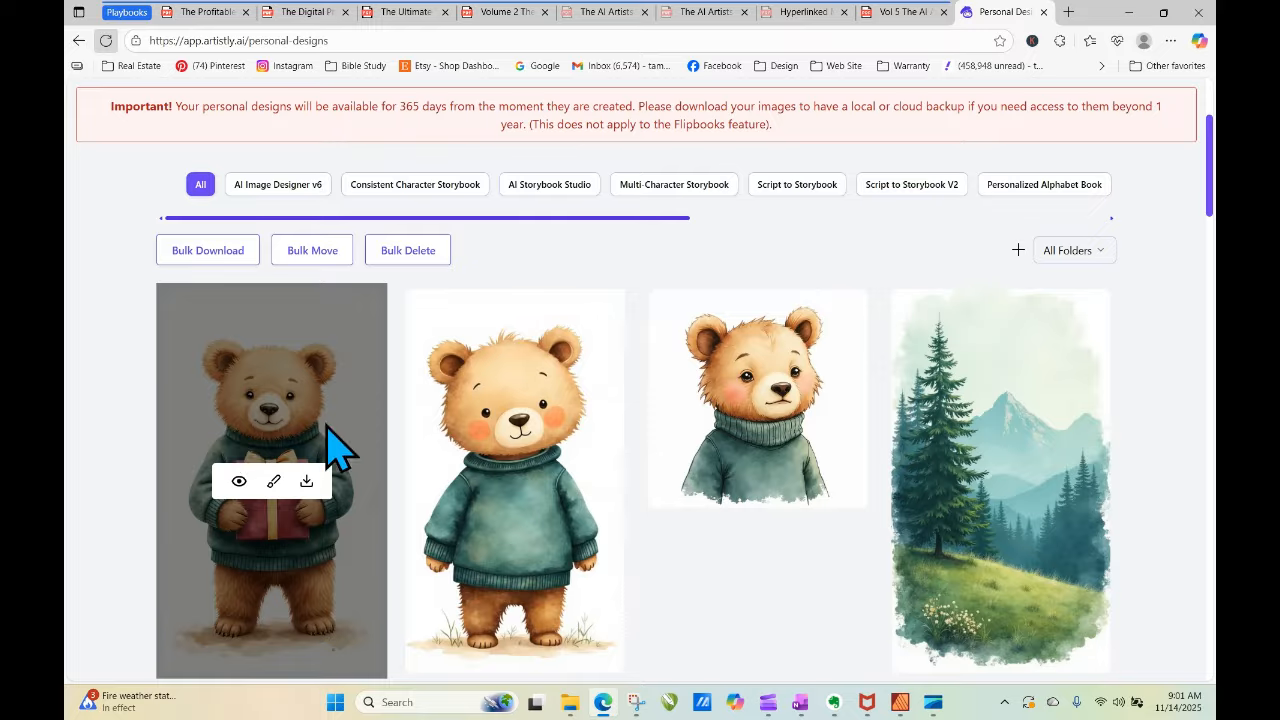
pyautogui.moveTo(510, 533)
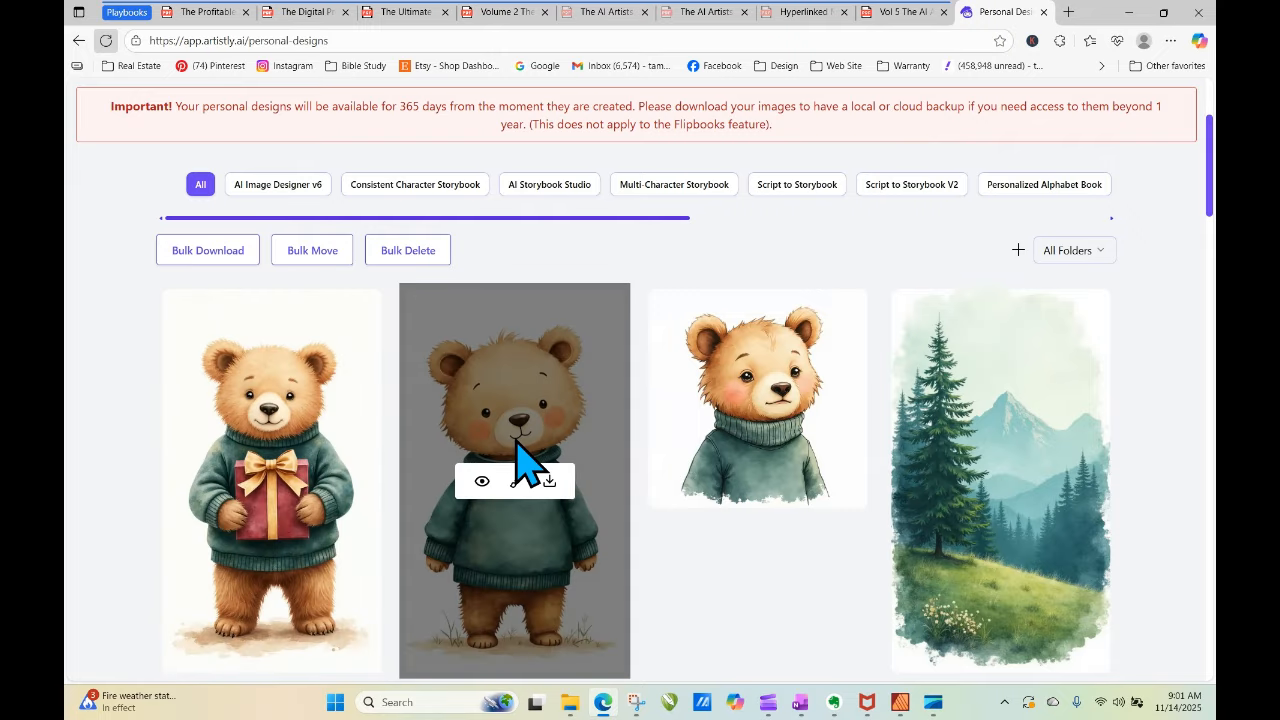
# Load the gift-holding bear for re-generation and insert "and applique of" before "a deep burgundy Christmas Gift Package" in the prompt.
pyautogui.moveTo(240, 487)
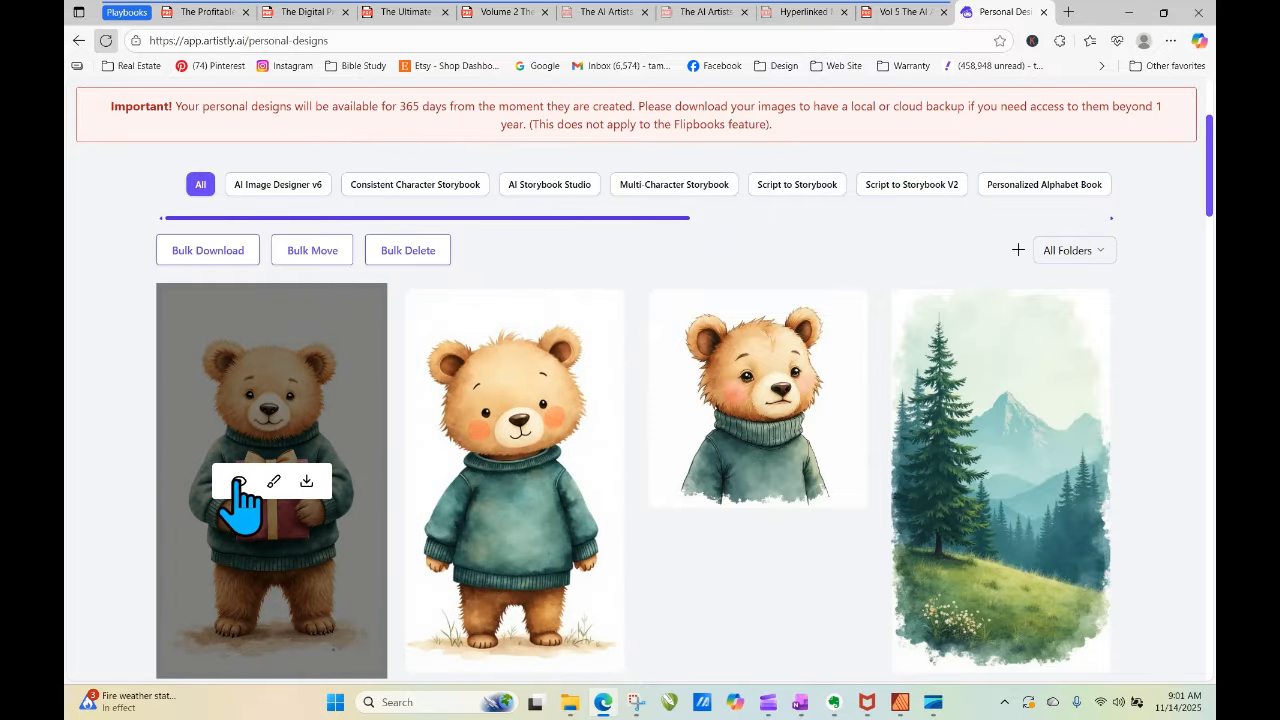
pyautogui.click(238, 482)
pyautogui.click(524, 130)
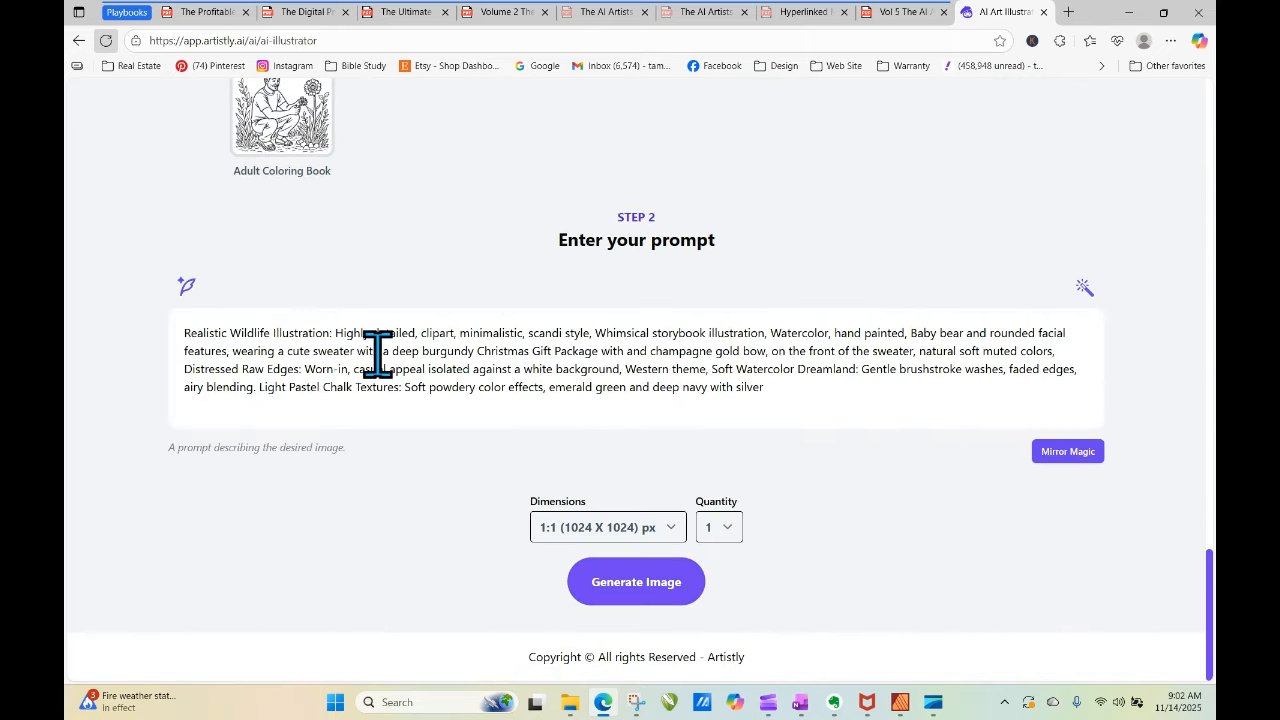
pyautogui.click(379, 351)
pyautogui.write('and appli')
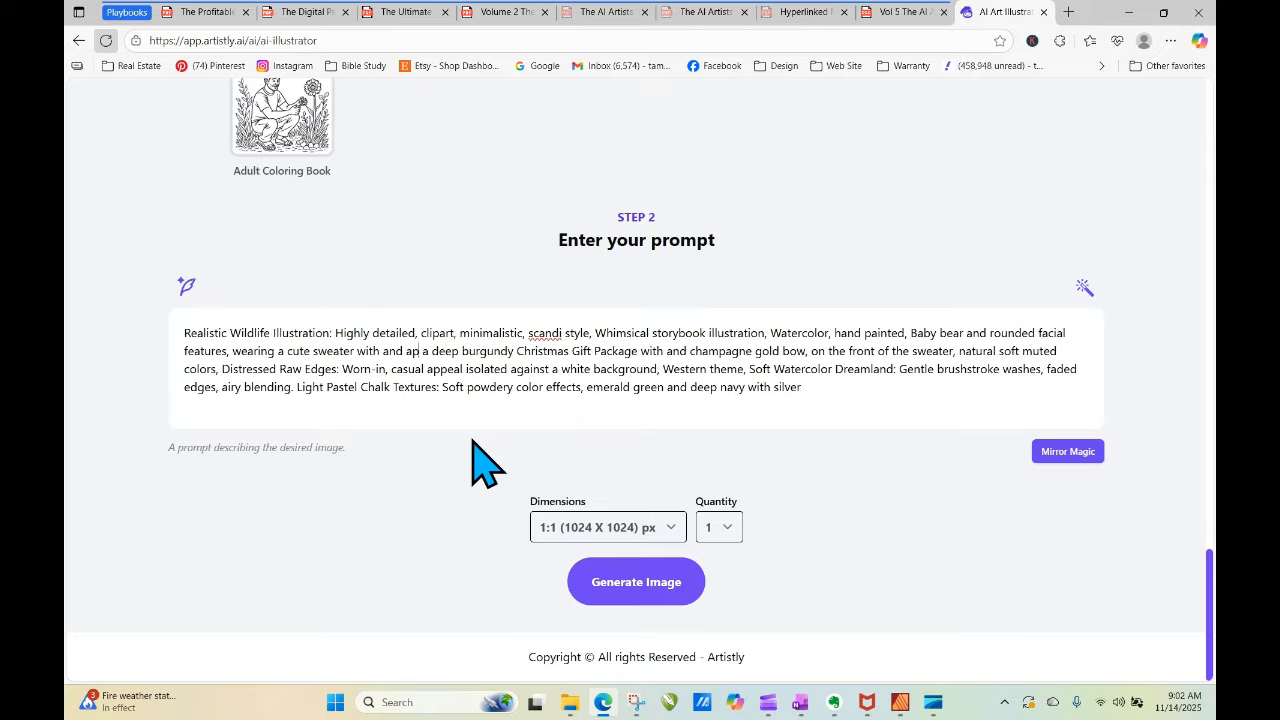
pyautogui.write('que of')
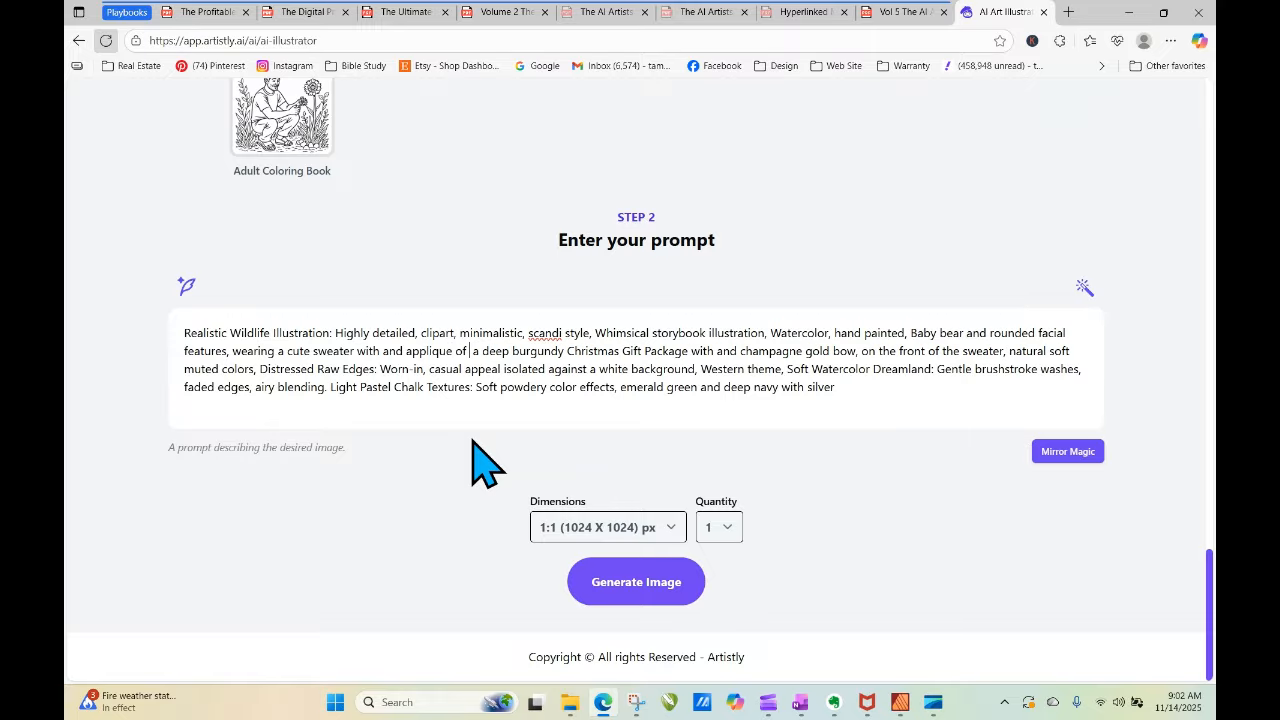
pyautogui.press('BackSpace')
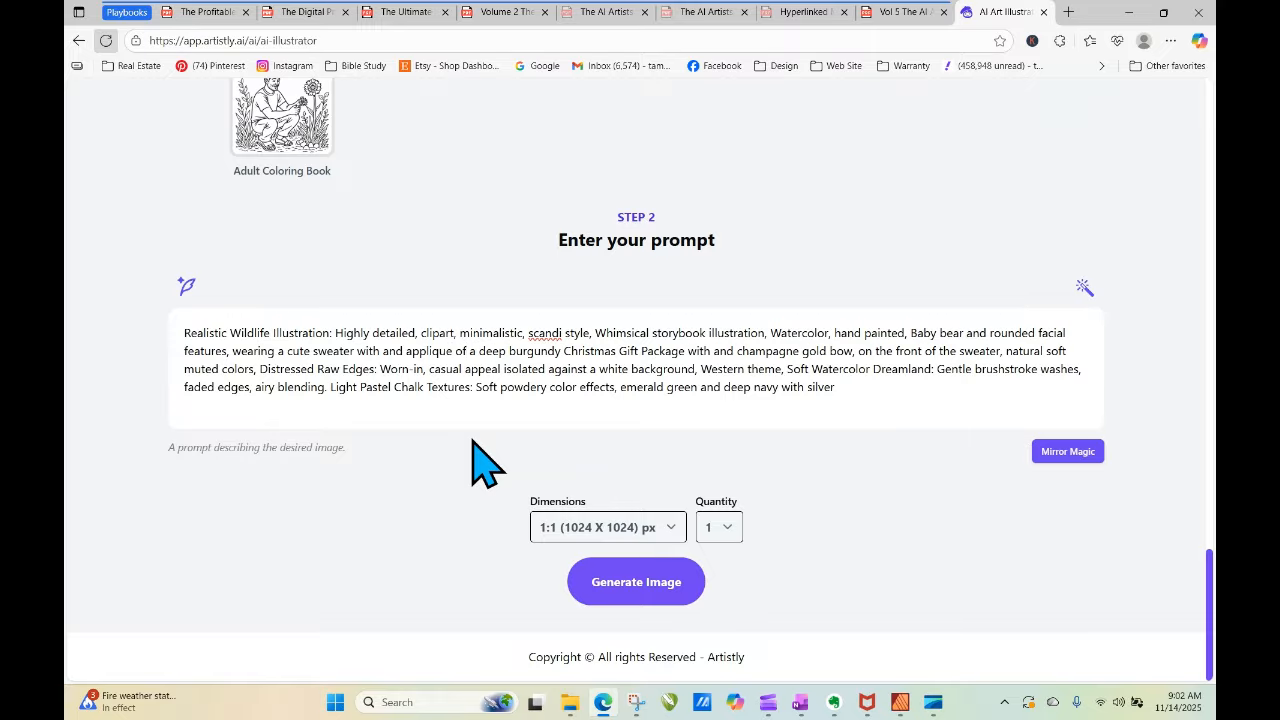
# Set the dimensions to 9:16 (768 X 1344) px and generate the bear with the applique sweater prompt.
pyautogui.click(628, 530)
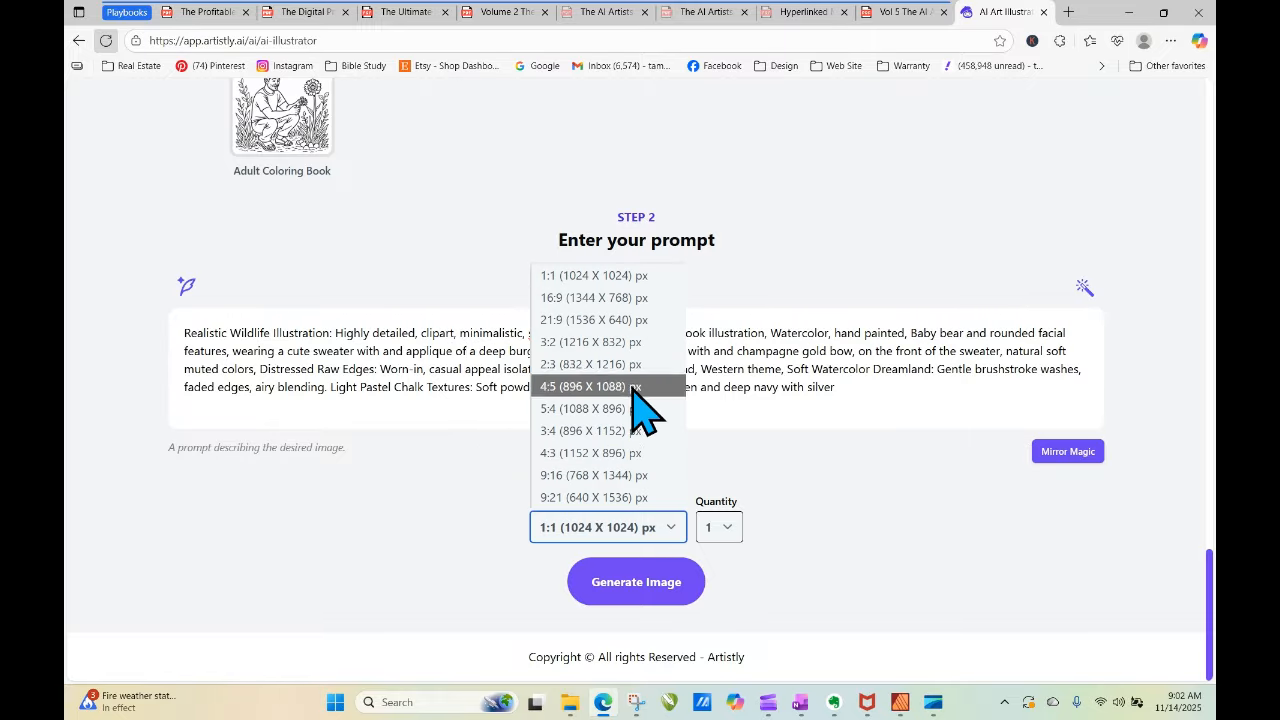
pyautogui.click(630, 476)
pyautogui.click(655, 585)
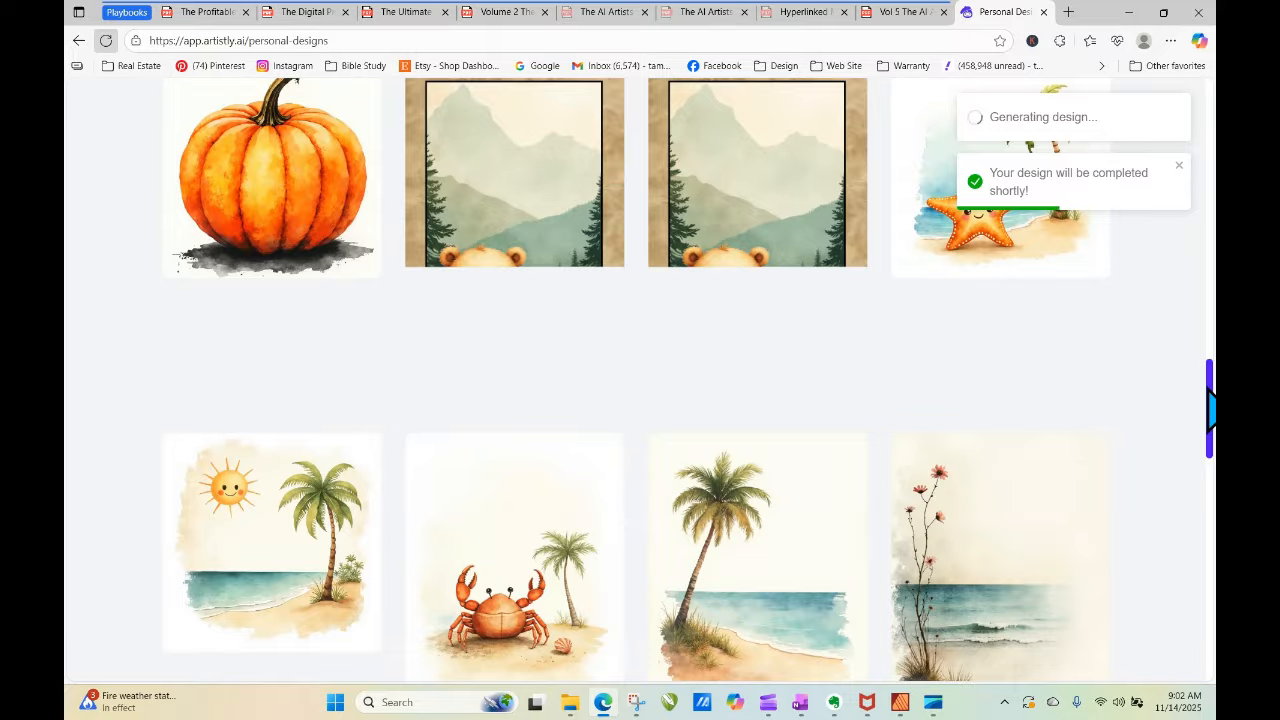
# Reload the personal designs page and examine the newly generated applique sweater bear beside the earlier versions.
pyautogui.moveTo(1210, 408); pyautogui.dragTo(1210, 190)
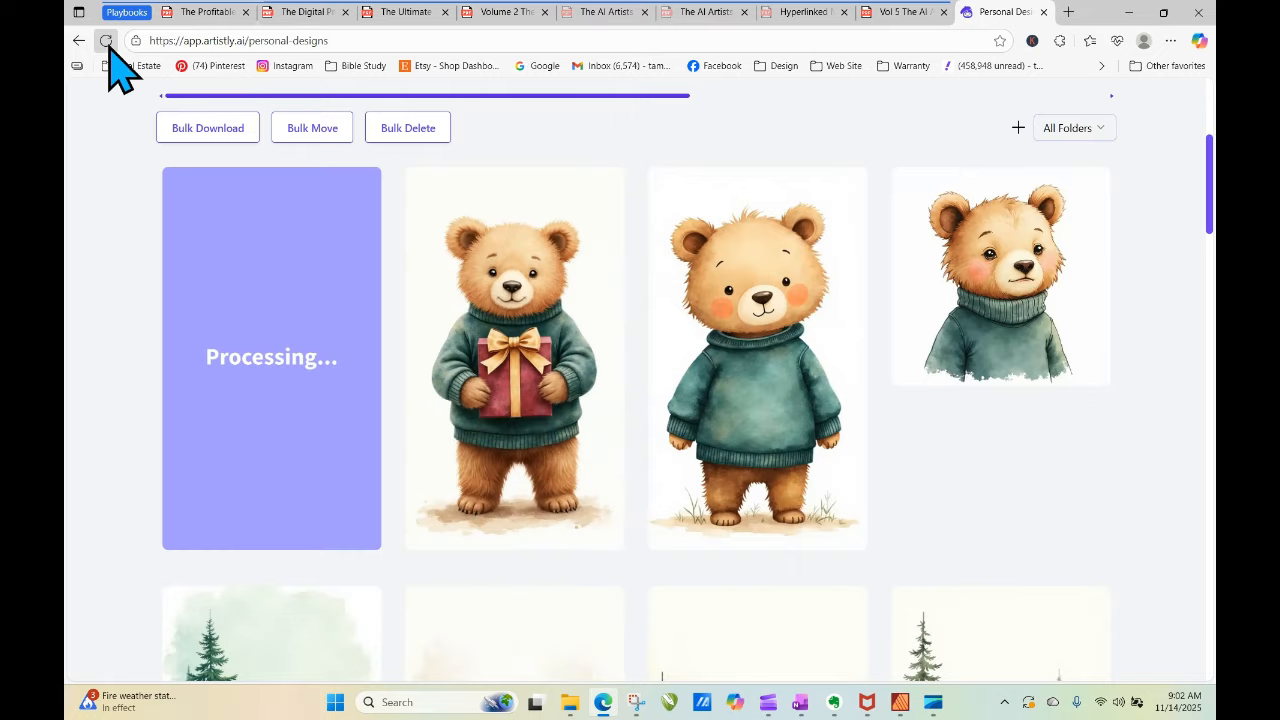
pyautogui.click(105, 40)
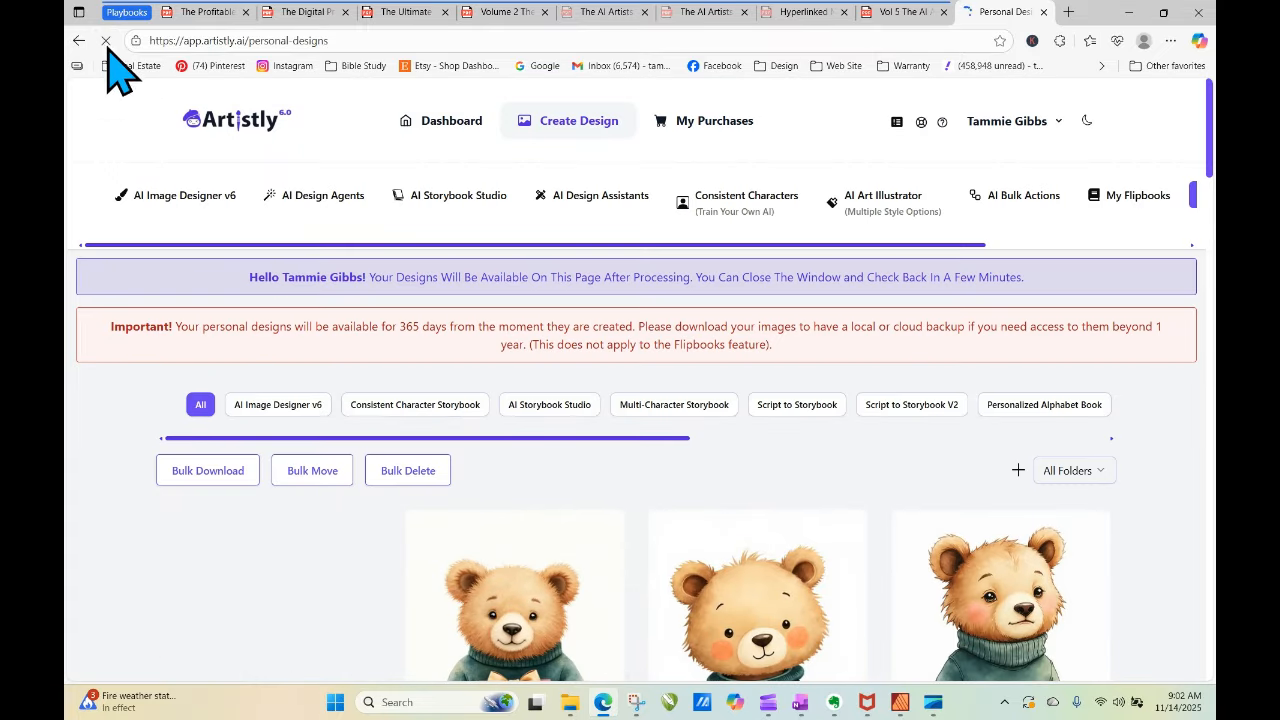
pyautogui.click(105, 40)
pyautogui.click(105, 40)
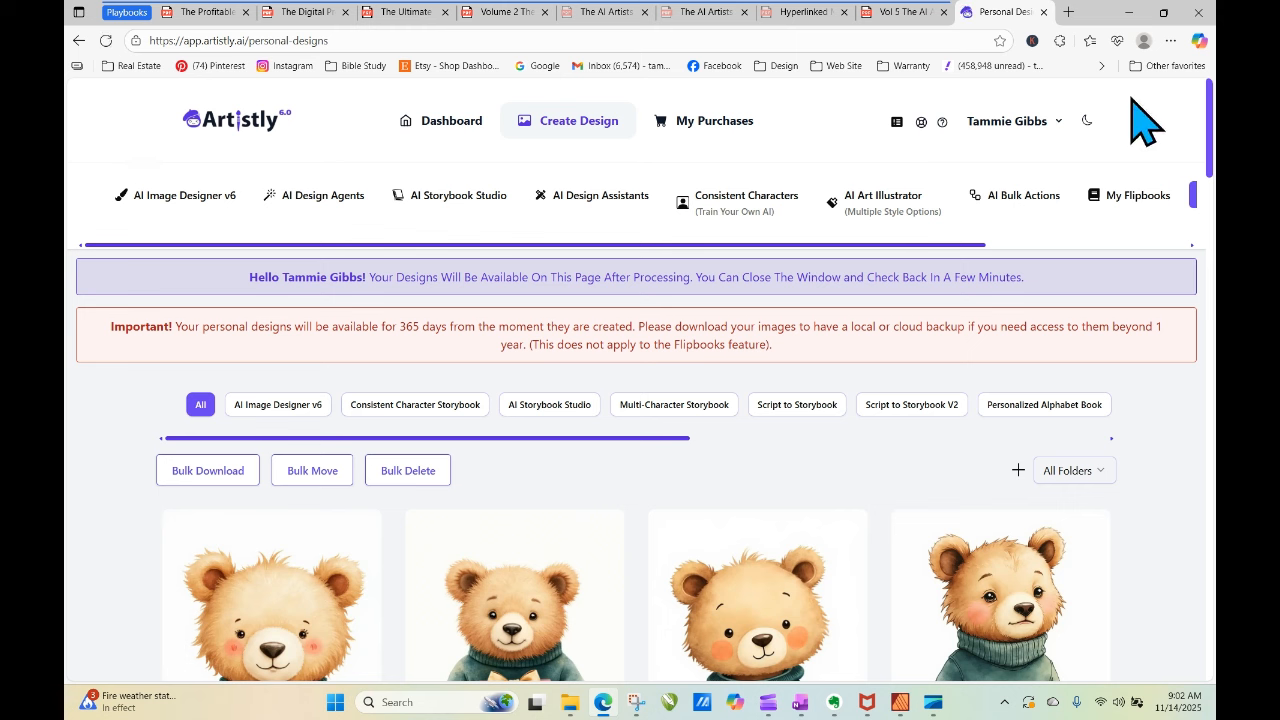
pyautogui.scroll(-2, 1212, 150)
pyautogui.scroll(-1, 1212, 150)
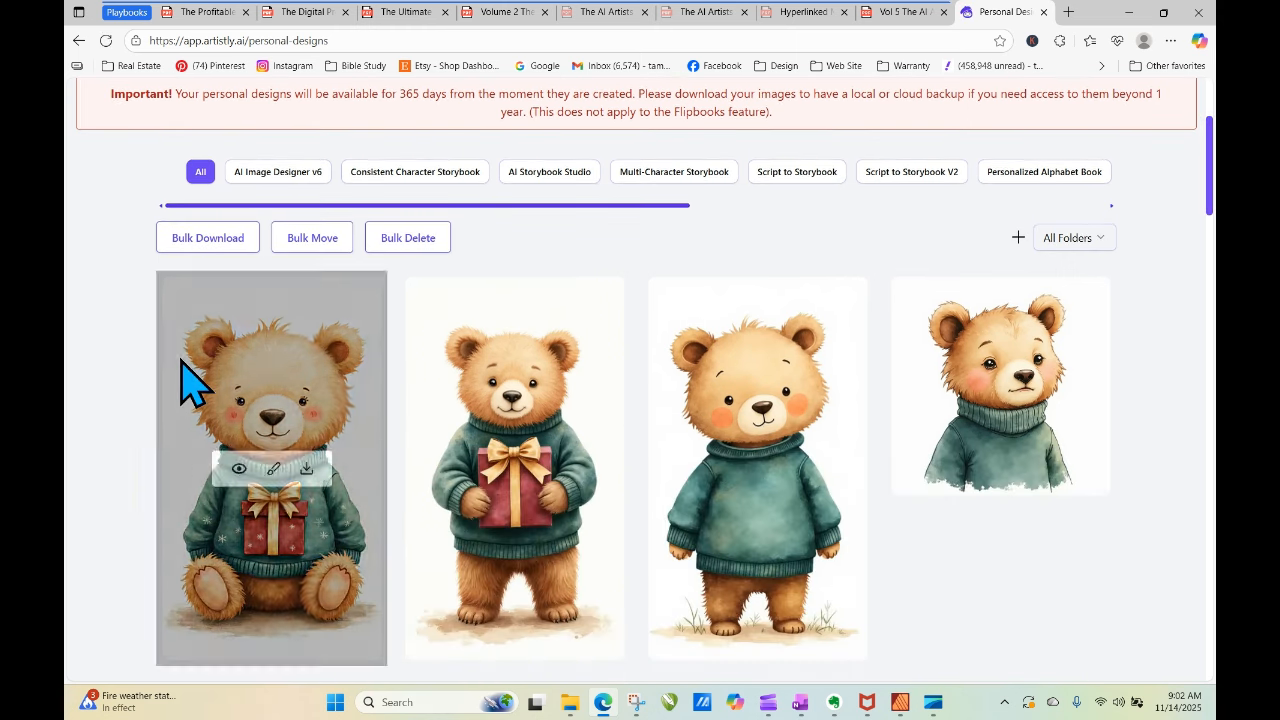
pyautogui.scroll(-2, 1000, 400)
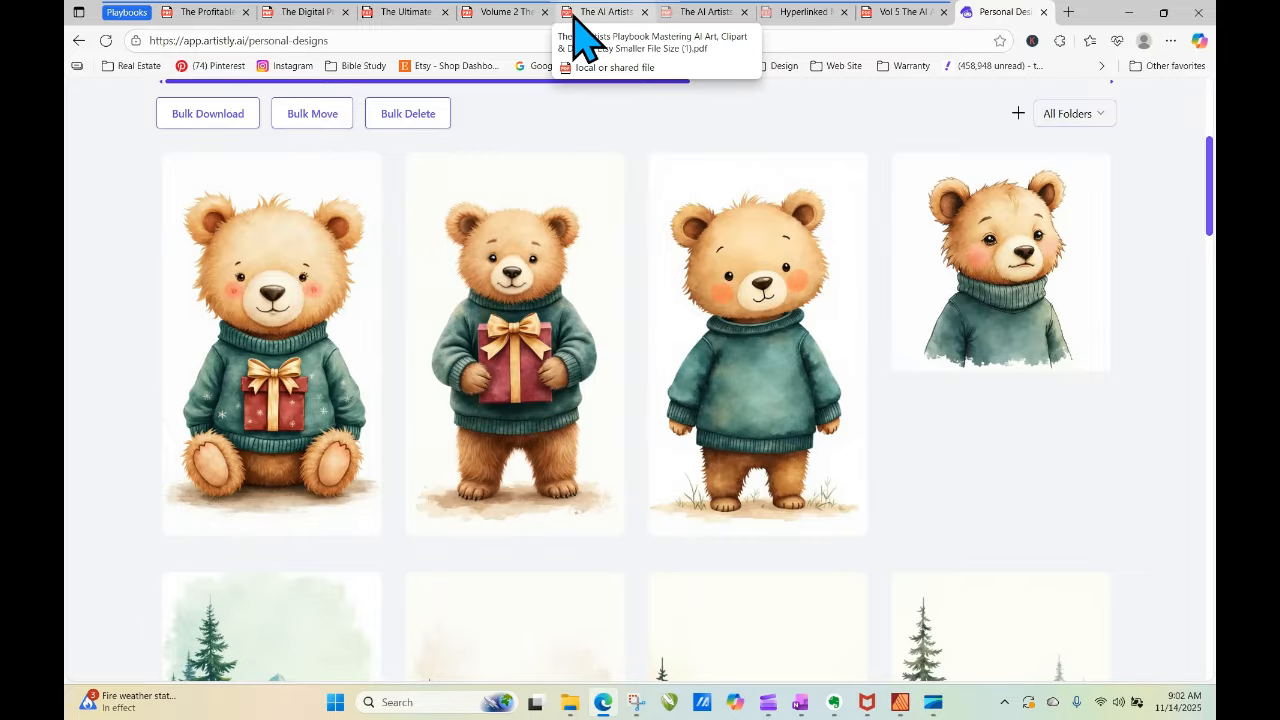
# Switch to the Mastering Character Creation playbook and go to its Index of Inspiration on page 7.
pyautogui.click(703, 14)
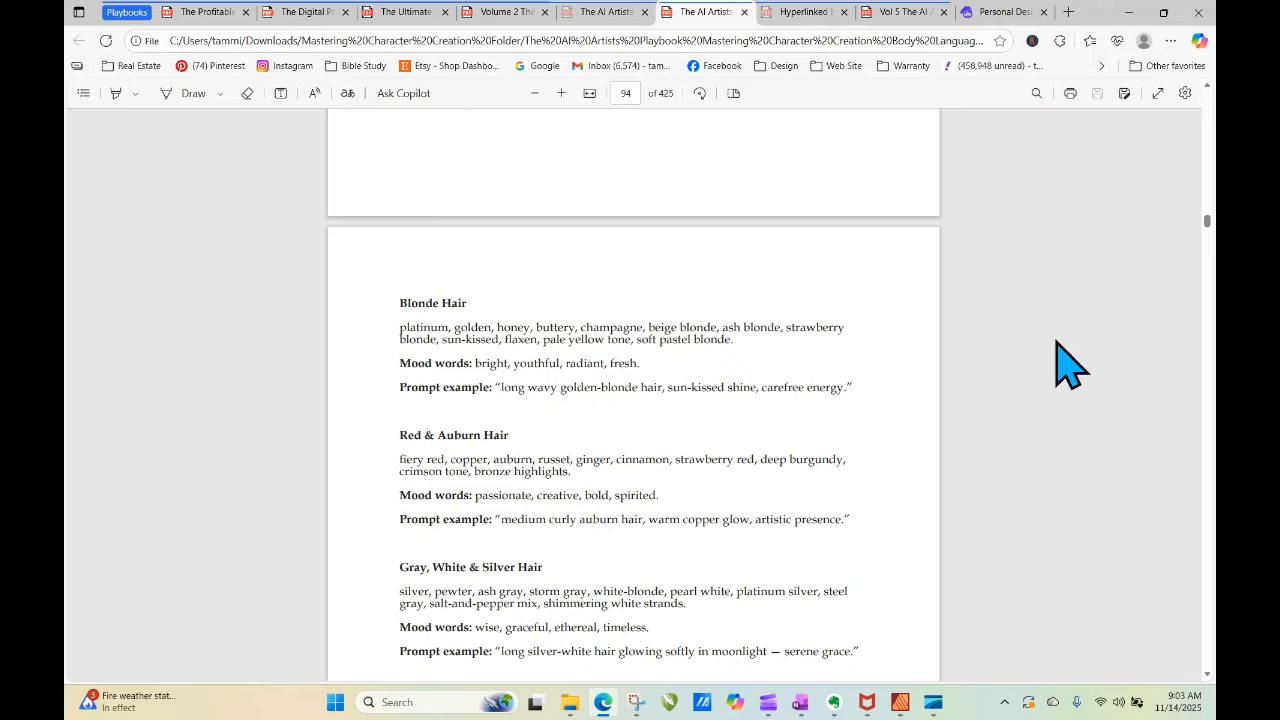
pyautogui.click(622, 94)
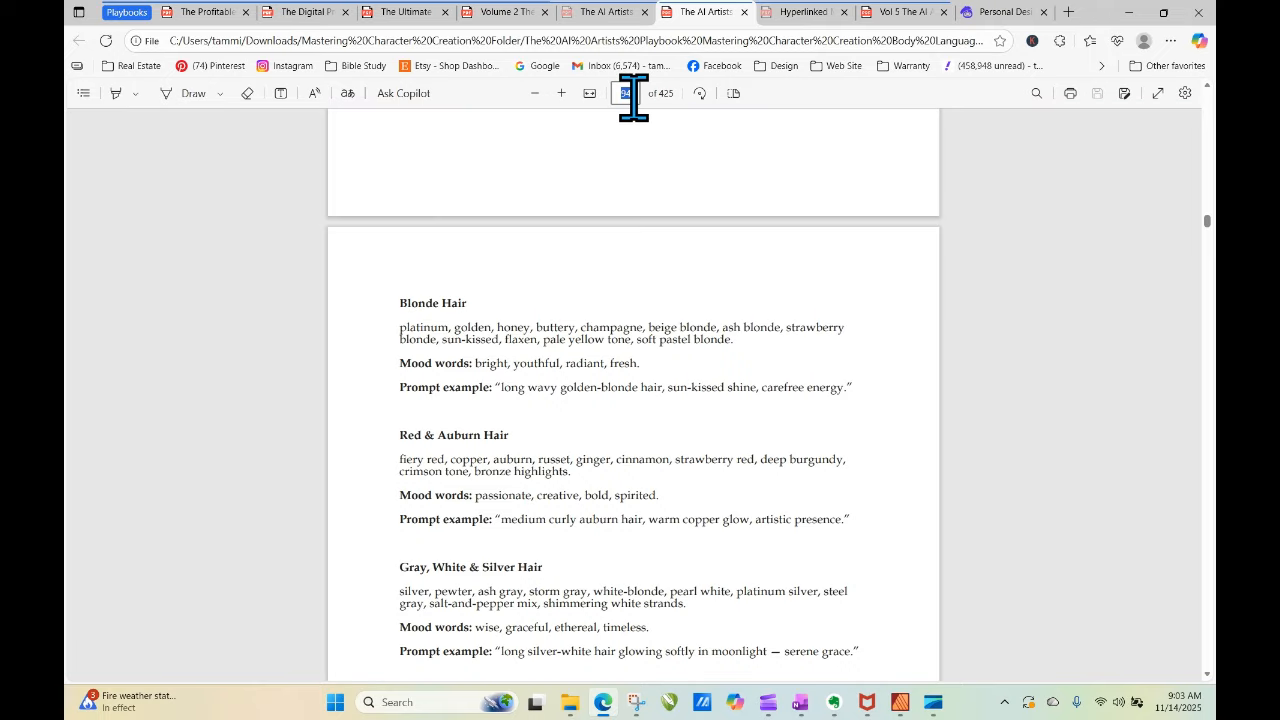
pyautogui.press('Return')
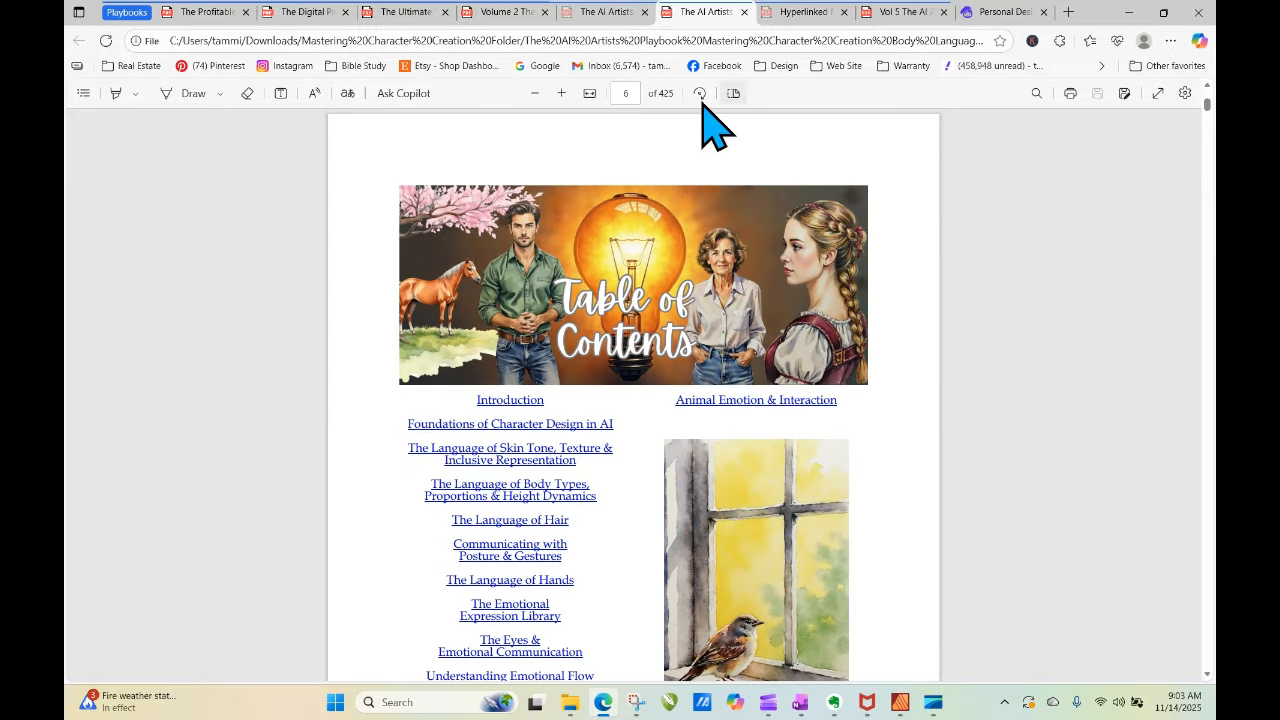
pyautogui.press('Return')
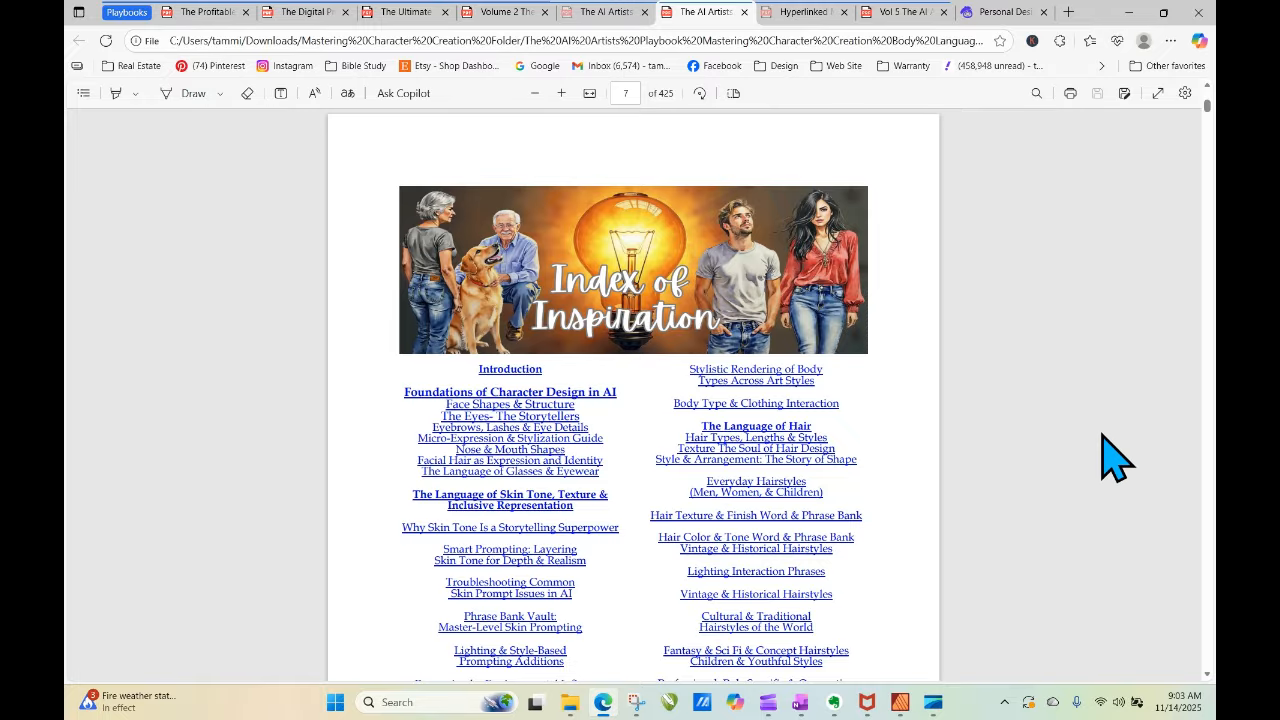
# Look through the Index of Inspiration and open The Power of Emotional Expression under The Emotional Expression Library.
pyautogui.scroll(-4, 1113, 460)
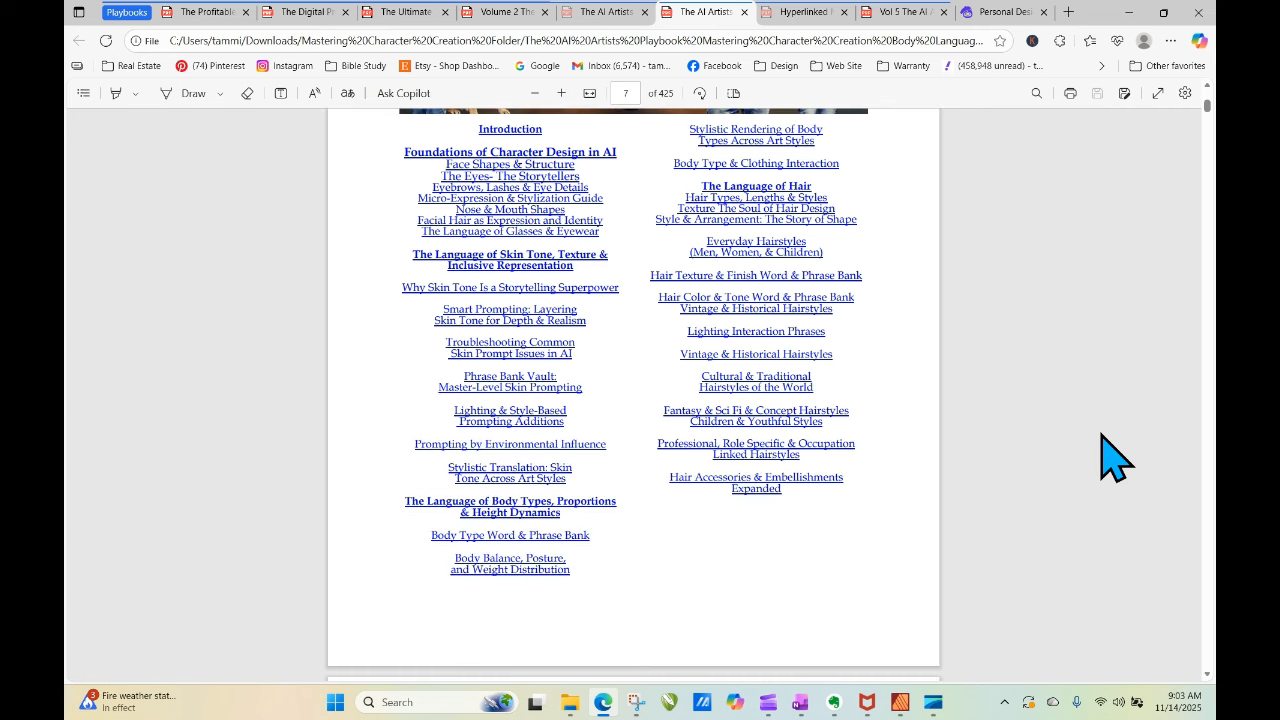
pyautogui.scroll(2, 1113, 460)
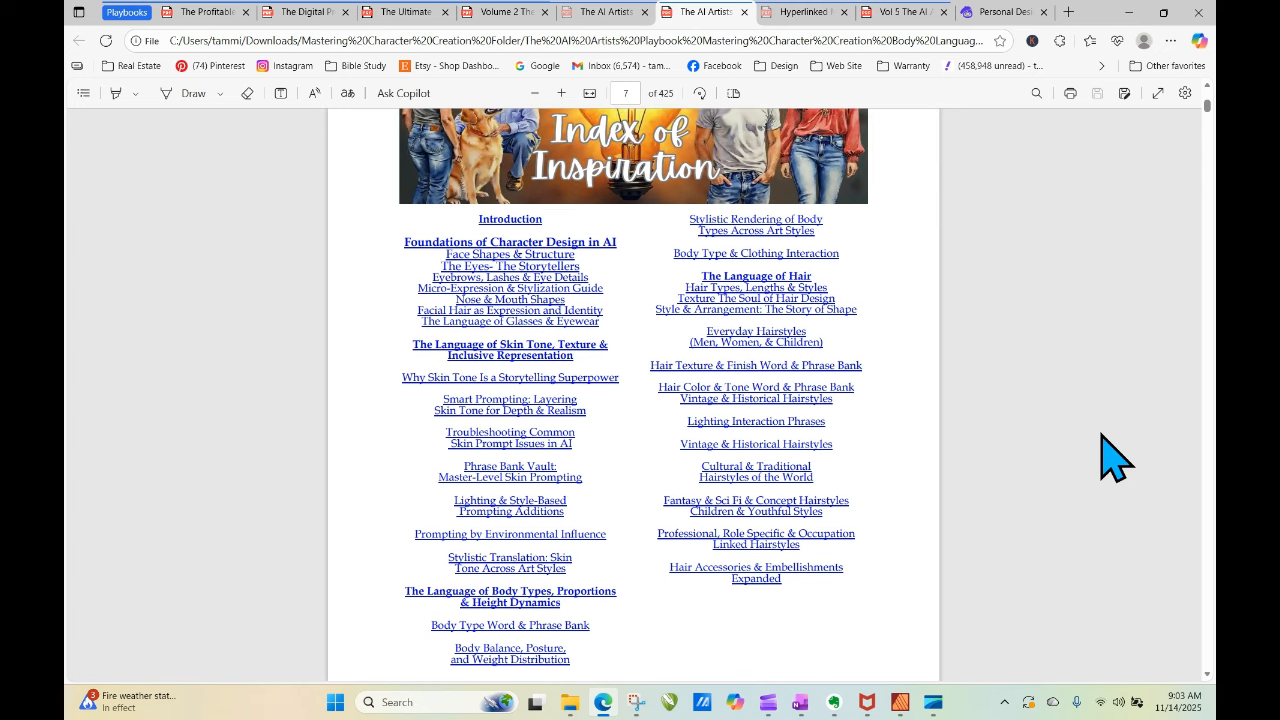
pyautogui.scroll(-10, 1113, 460)
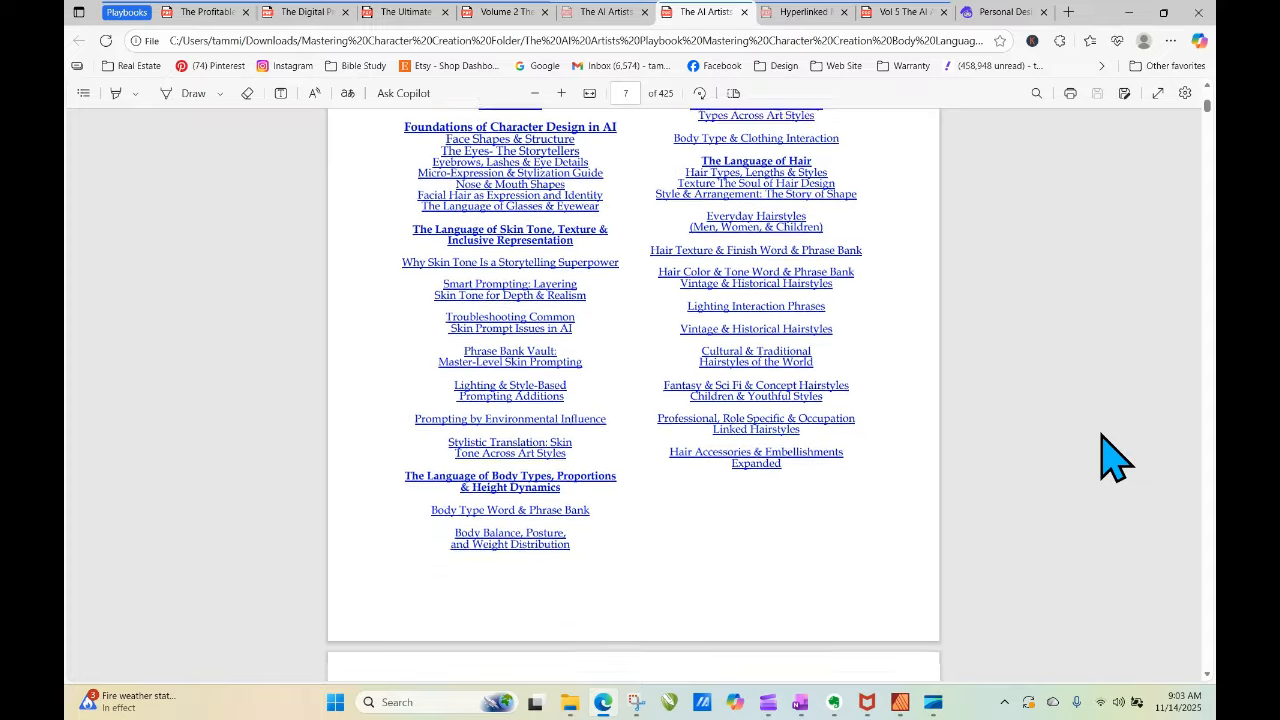
pyautogui.scroll(-4, 1113, 460)
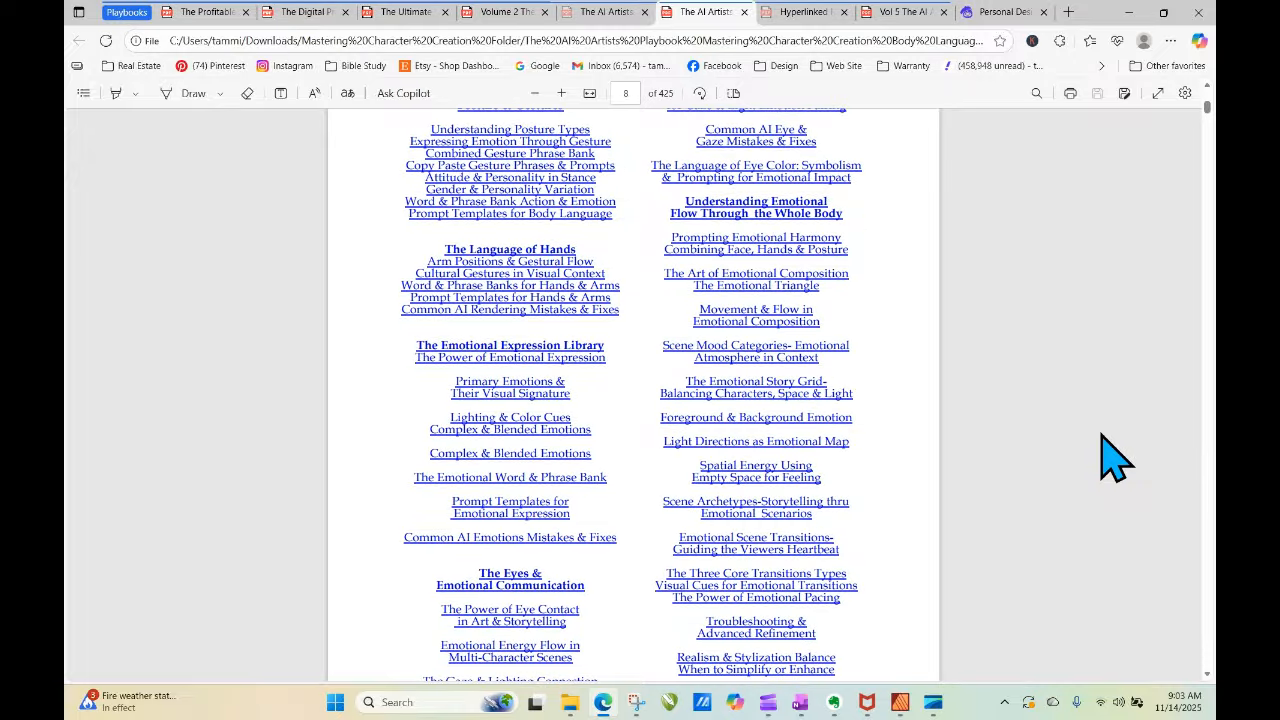
pyautogui.scroll(-2, 1113, 460)
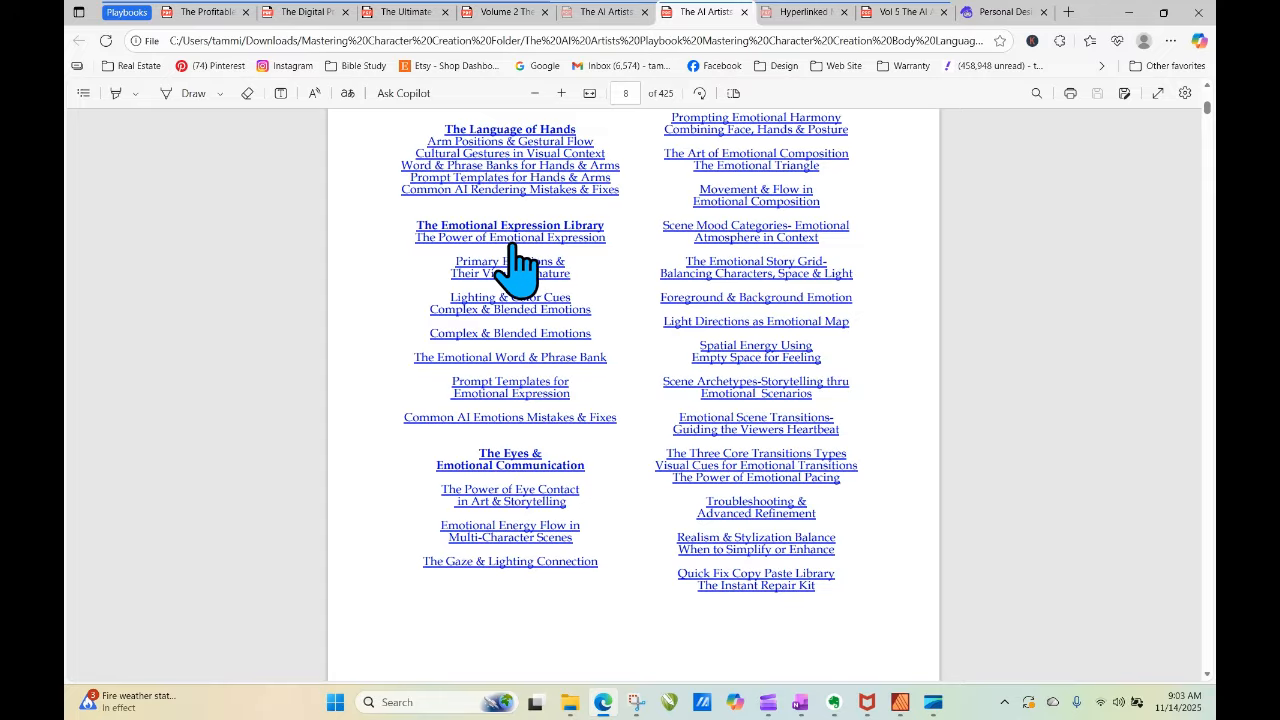
pyautogui.click(511, 240)
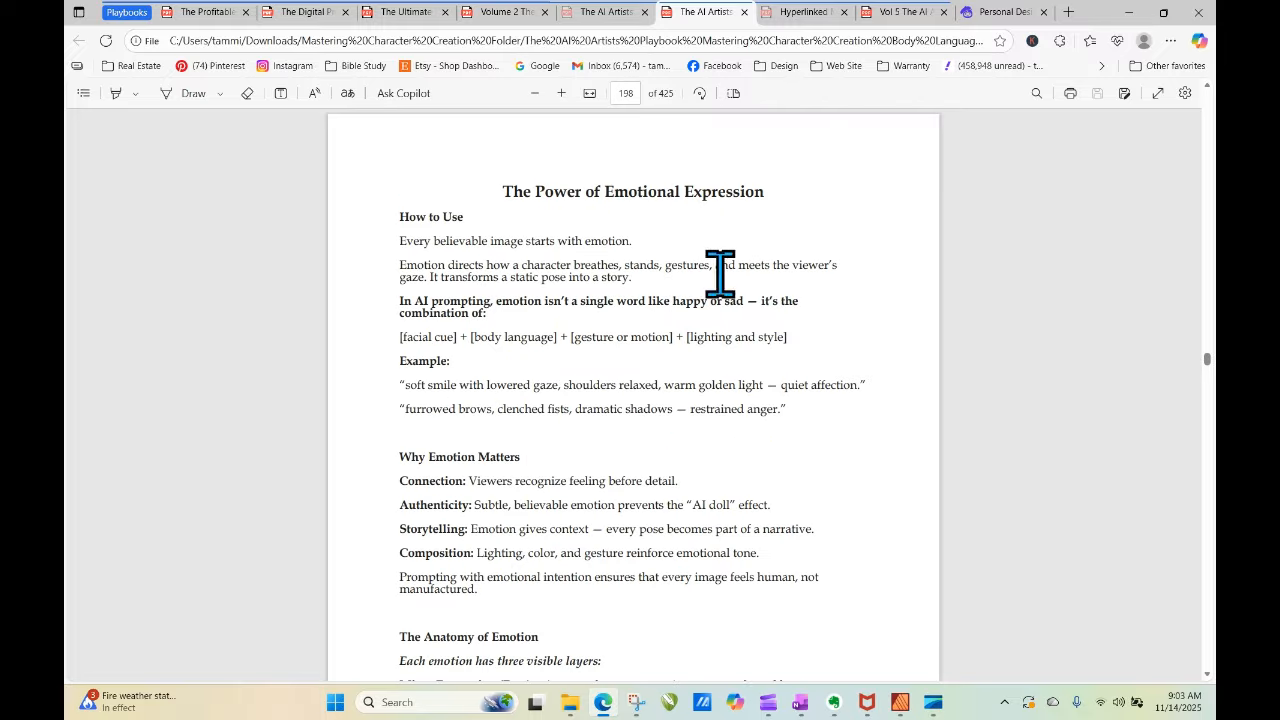
# Examine the Emotional Expression Library from its cover page through the Quick Copy-Paste Emotional Starters.
pyautogui.scroll(6, 1027, 327)
pyautogui.scroll(-1, 1027, 327)
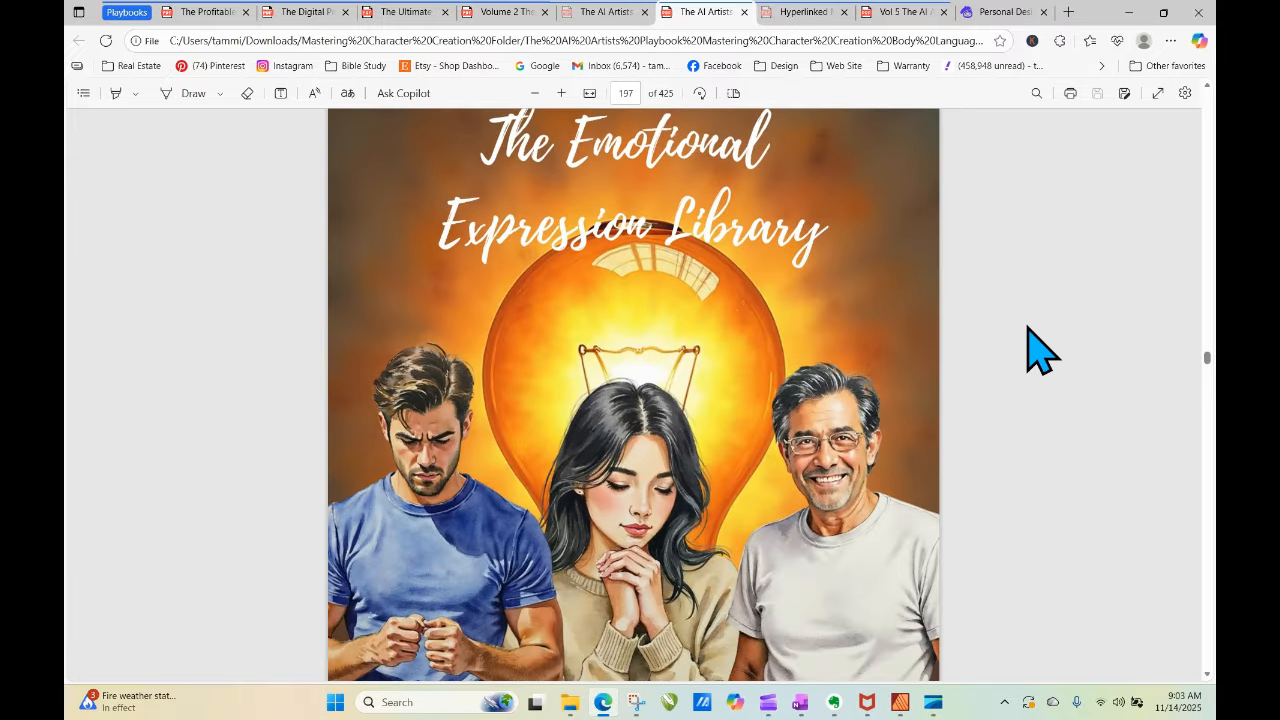
pyautogui.scroll(-1, 967, 343)
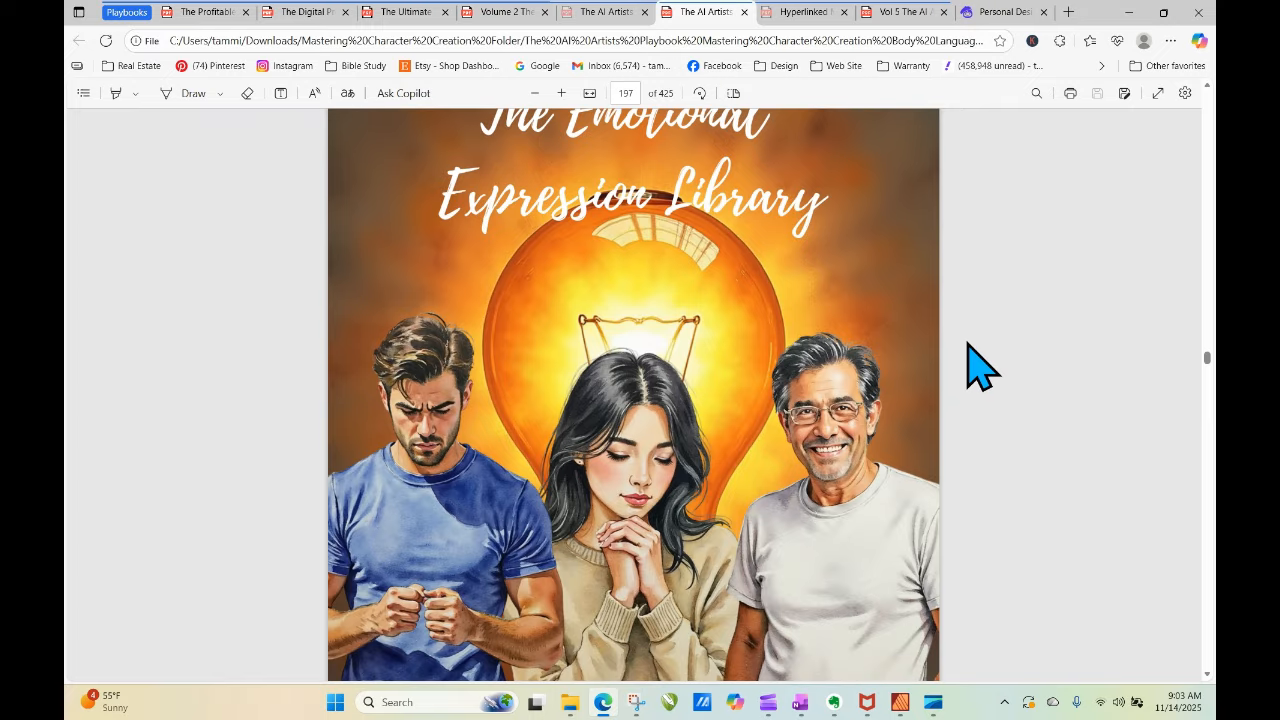
pyautogui.scroll(-10, 967, 343)
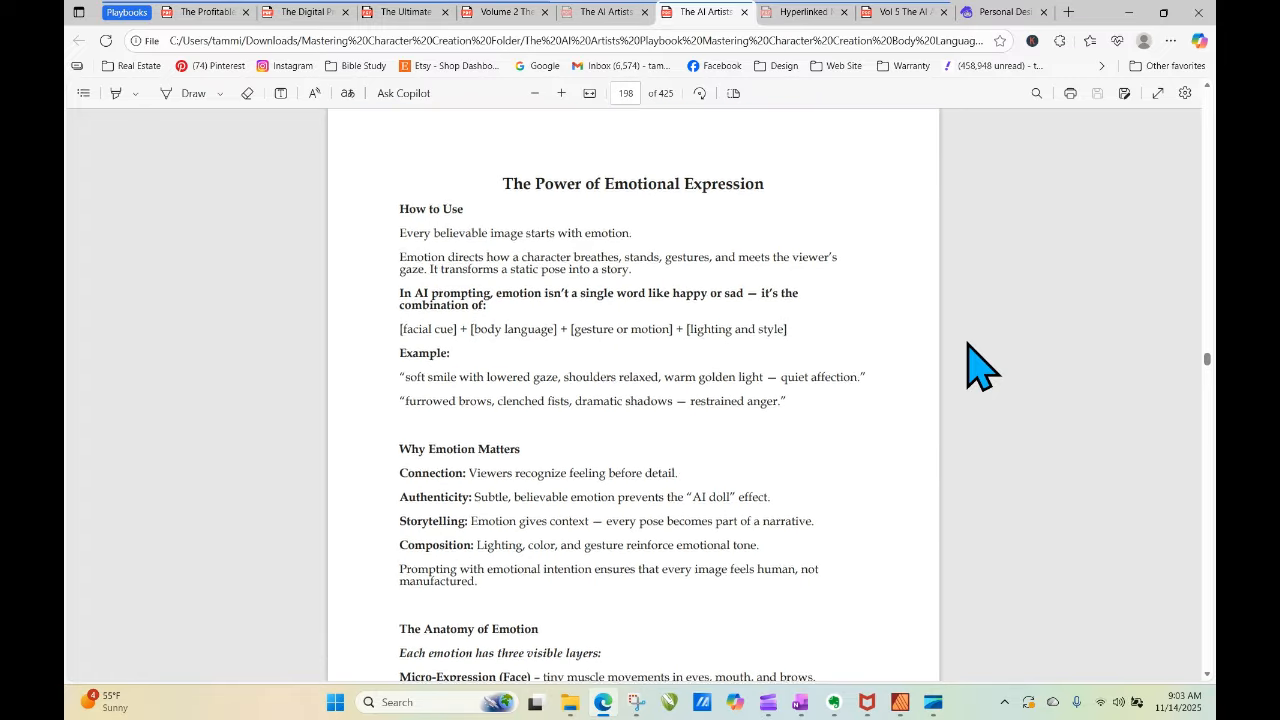
pyautogui.scroll(-5, 967, 343)
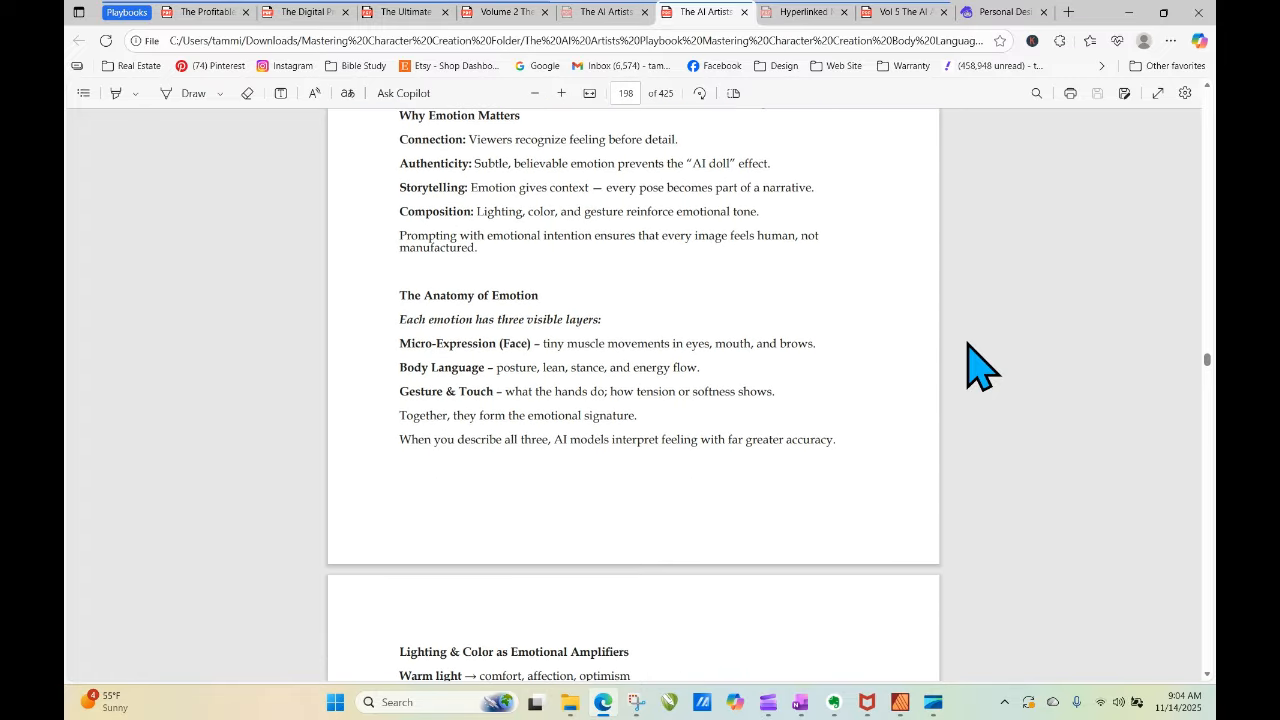
pyautogui.scroll(-2, 967, 343)
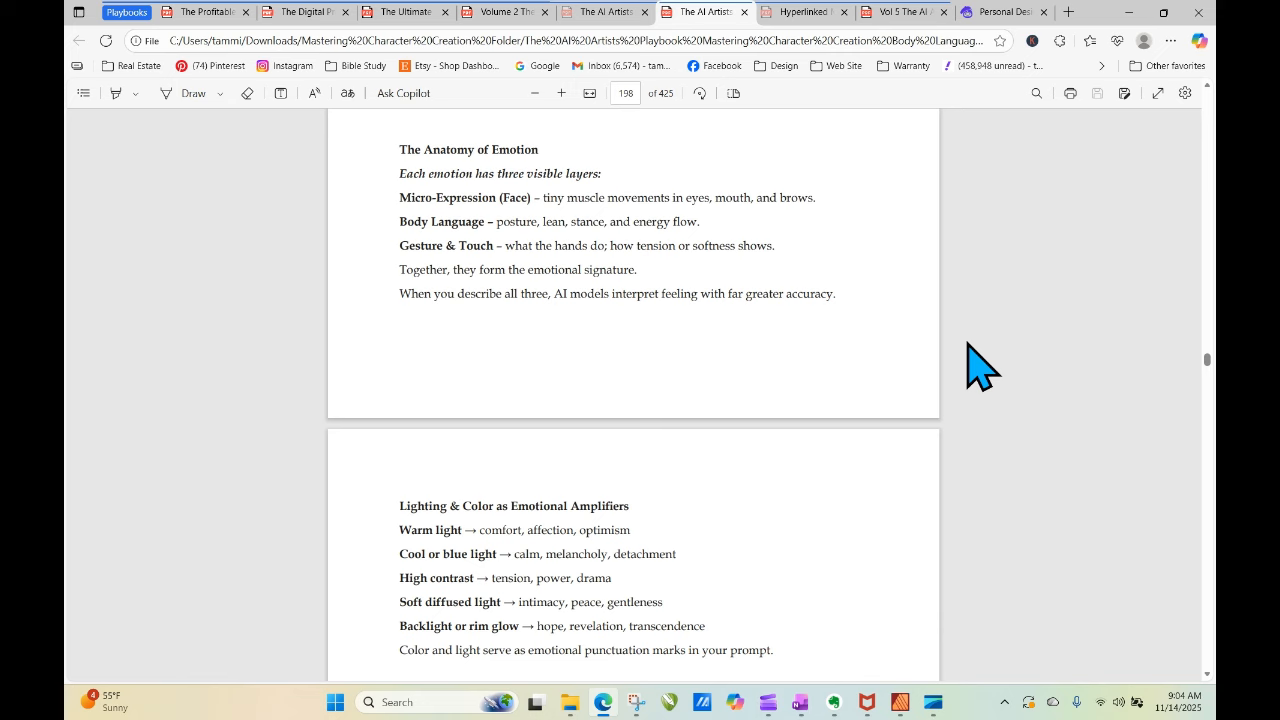
pyautogui.scroll(-7, 967, 343)
pyautogui.scroll(-10, 967, 343)
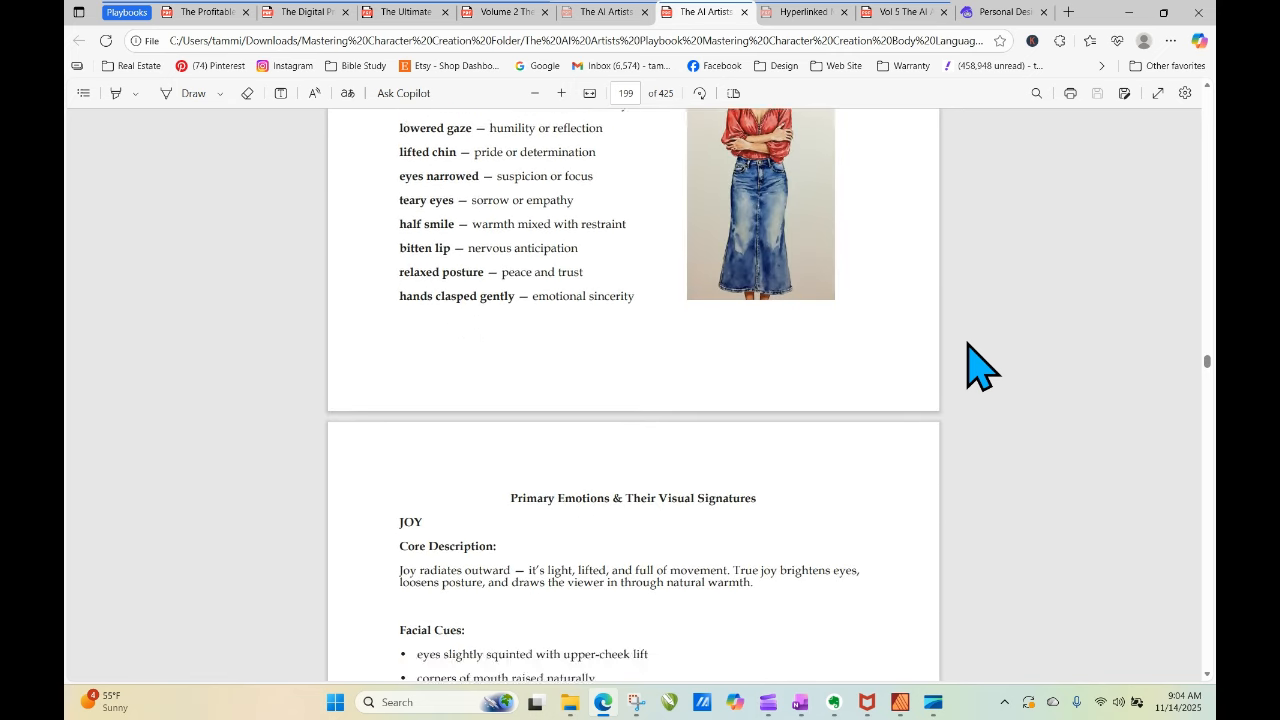
pyautogui.scroll(1, 967, 343)
pyautogui.scroll(1, 967, 343)
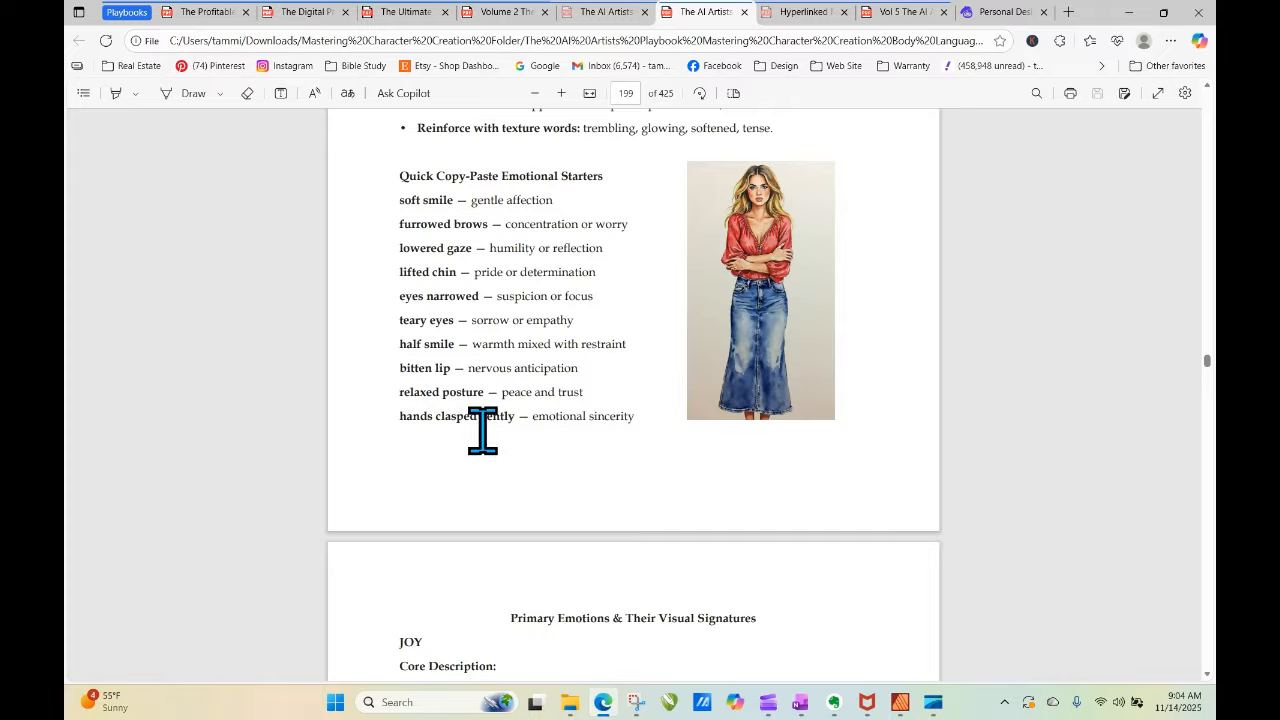
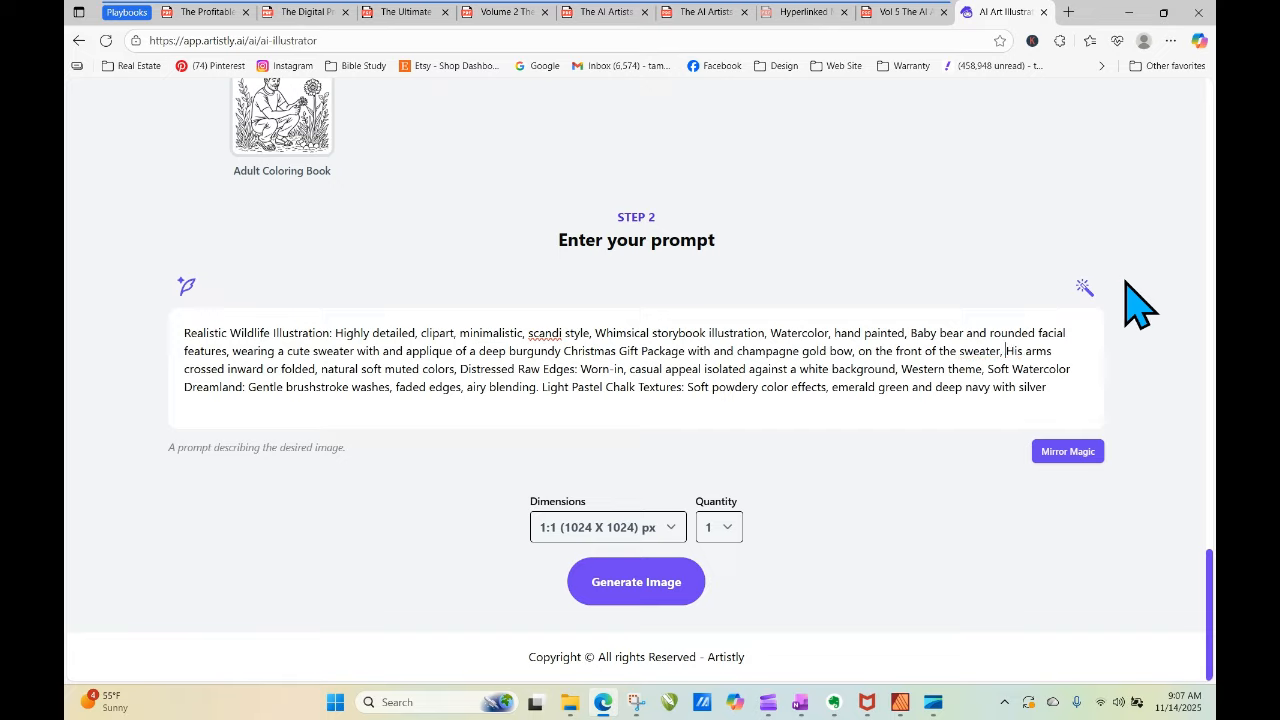
# Insert "wearing leather loafers," before "His arms crossed inward or folded" in the prompt, removing "polished professionalism" from the pasted phrase.
pyautogui.write('g')
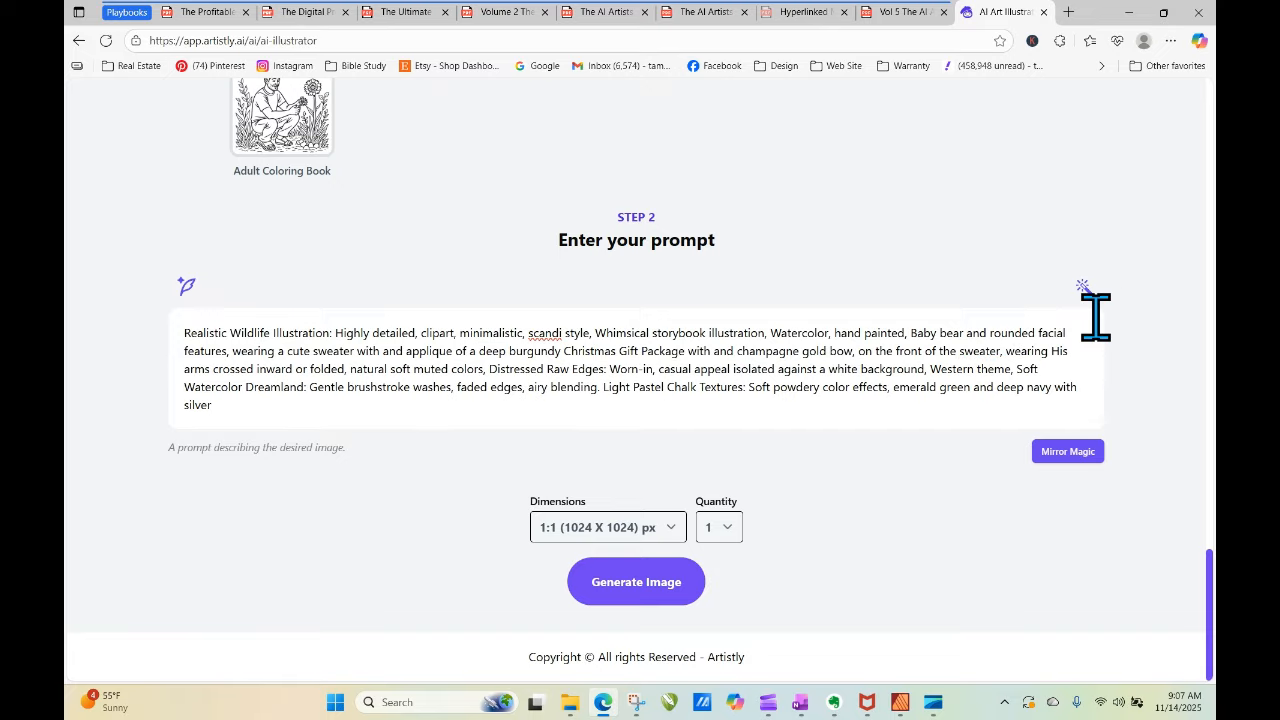
pyautogui.rightClick(1050, 350)
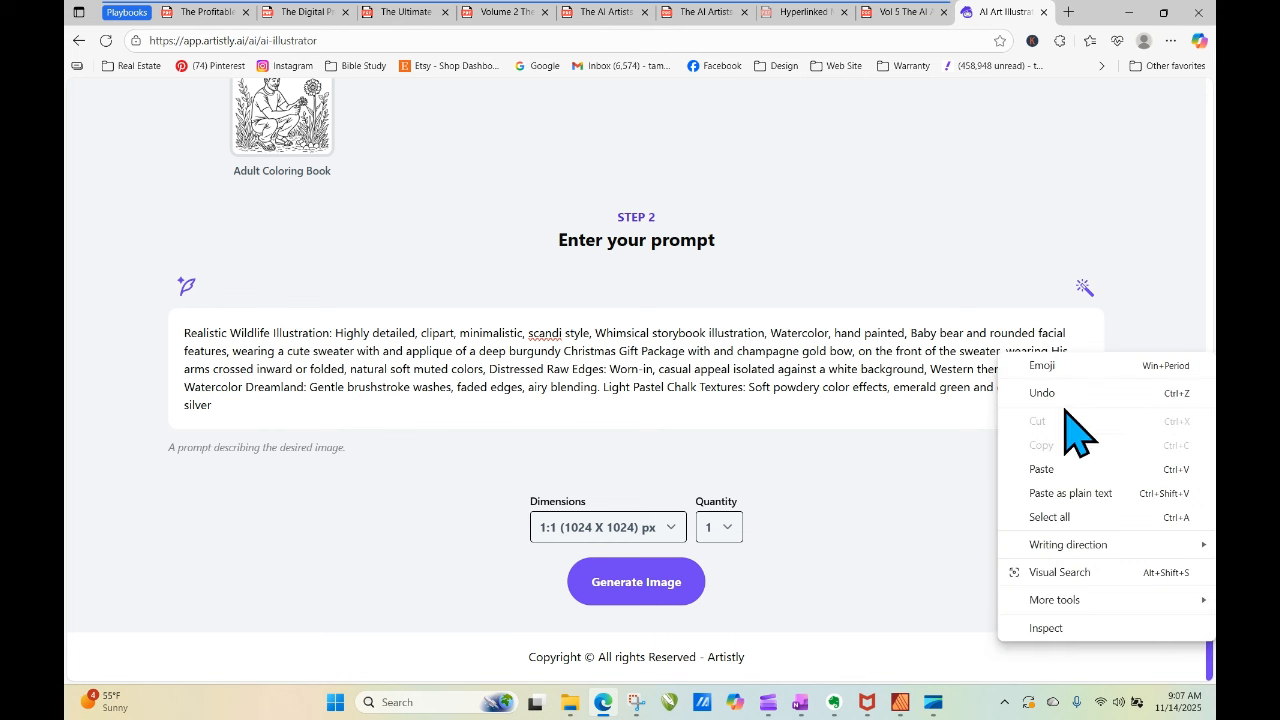
pyautogui.click(1055, 466)
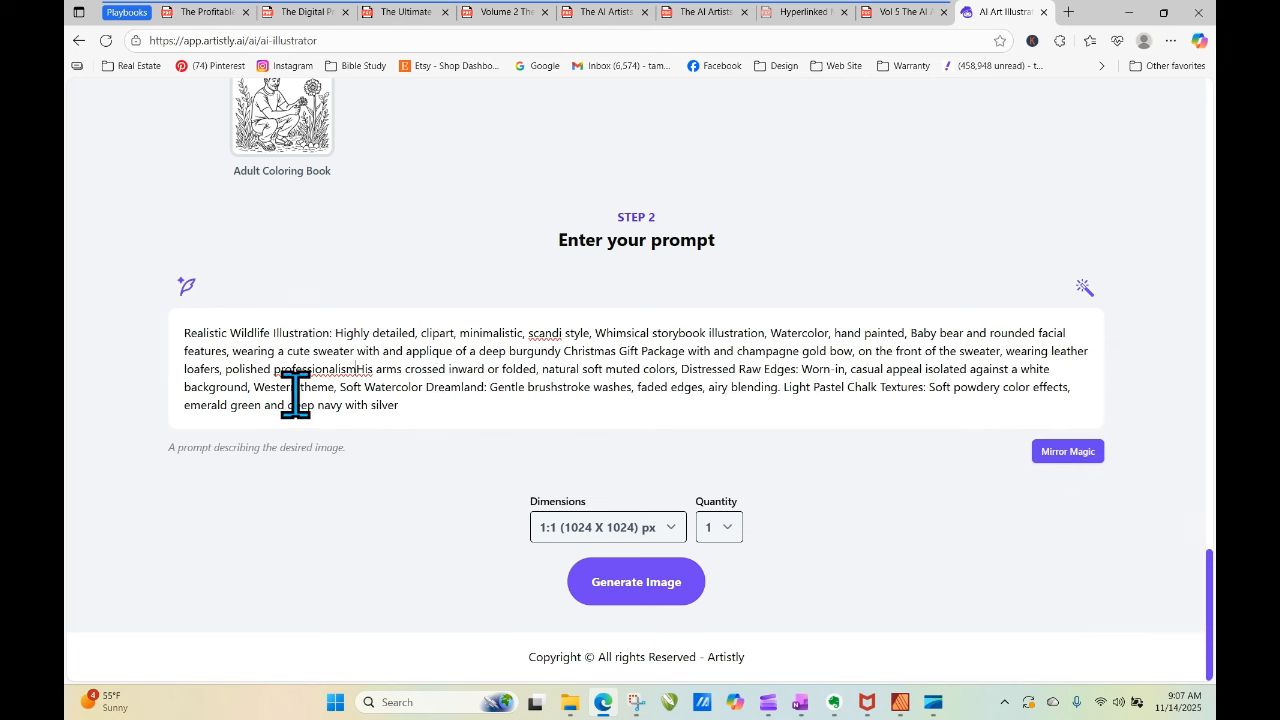
pyautogui.moveTo(225, 369); pyautogui.dragTo(354, 370)
pyautogui.press('BackSpace')
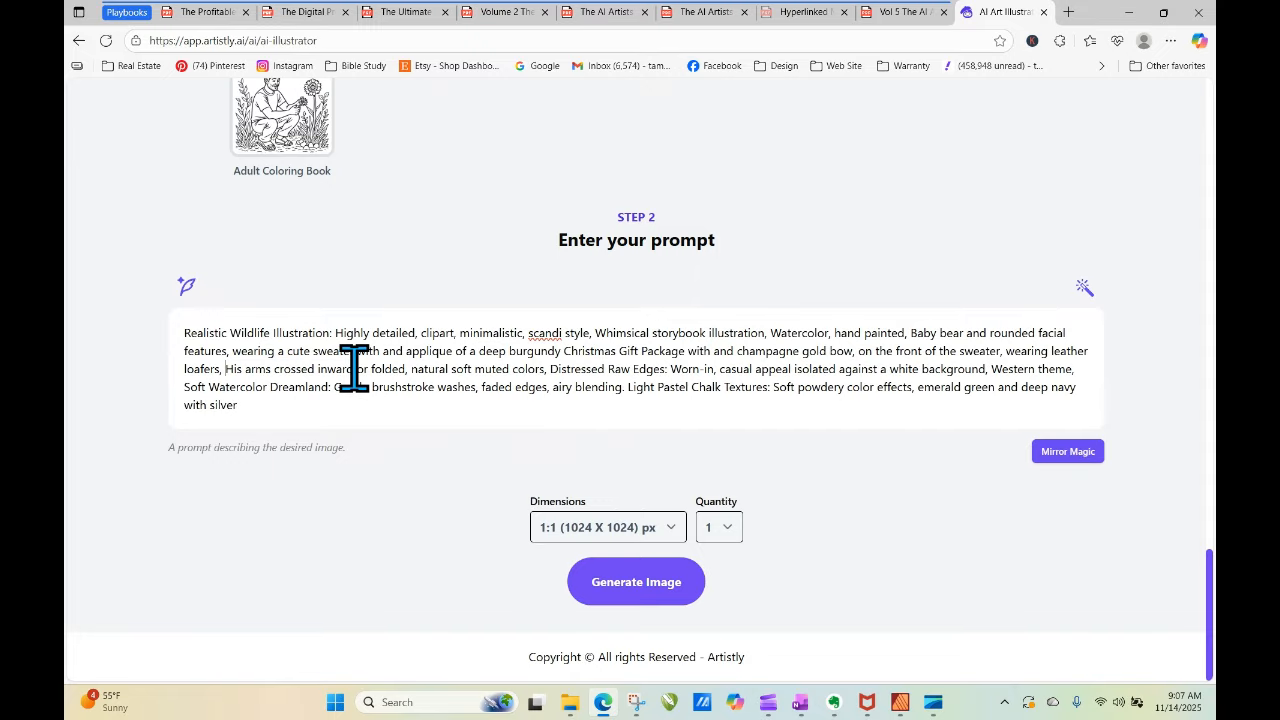
# Set the dimensions to 9:16 (768 X 1344) px and generate the bear with the leather loafers prompt.
pyautogui.click(654, 534)
pyautogui.click(620, 475)
pyautogui.click(649, 580)
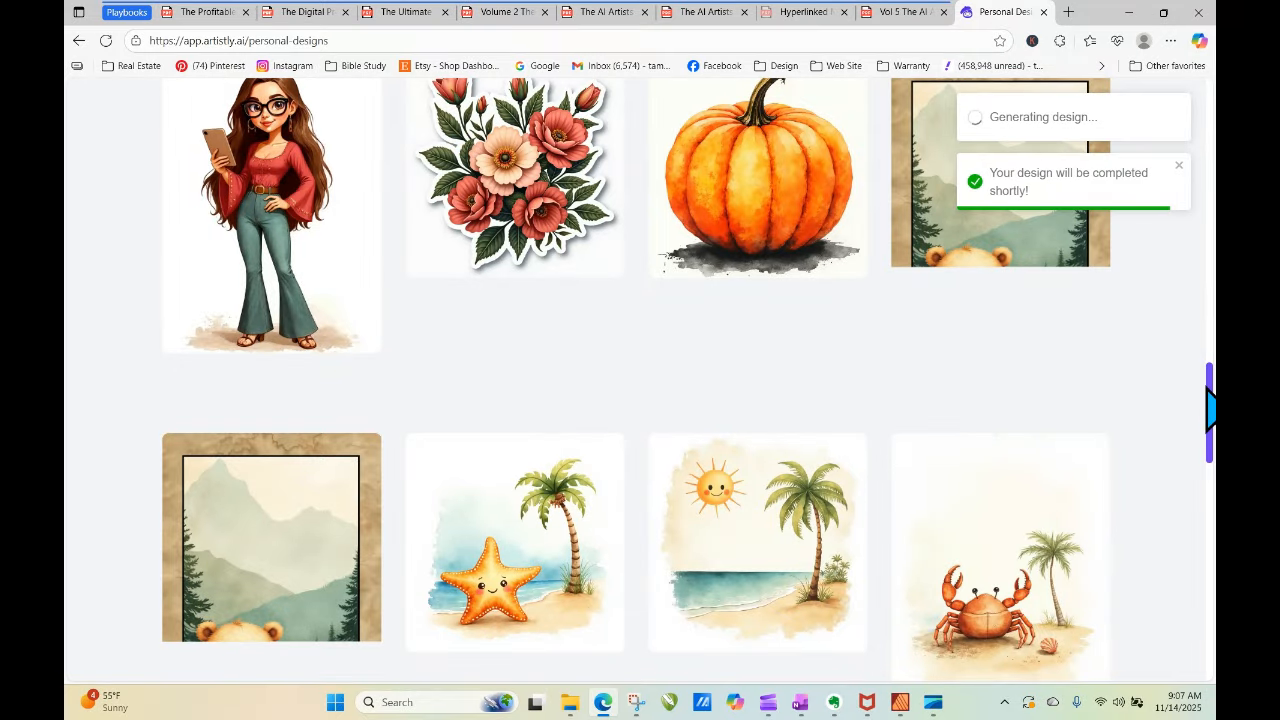
# Reload the personal designs page, examine the newly generated loafer-wearing bear in its detail view, and close it.
pyautogui.moveTo(1210, 410); pyautogui.dragTo(1210, 200)
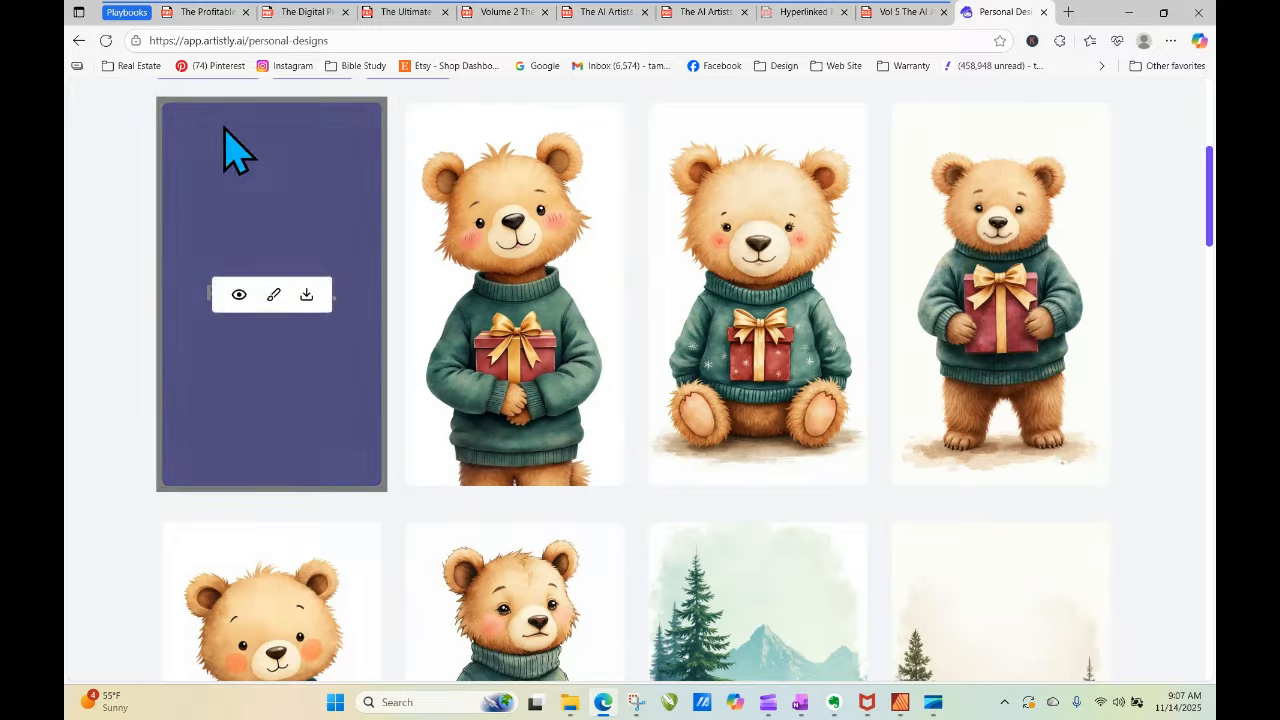
pyautogui.click(105, 40)
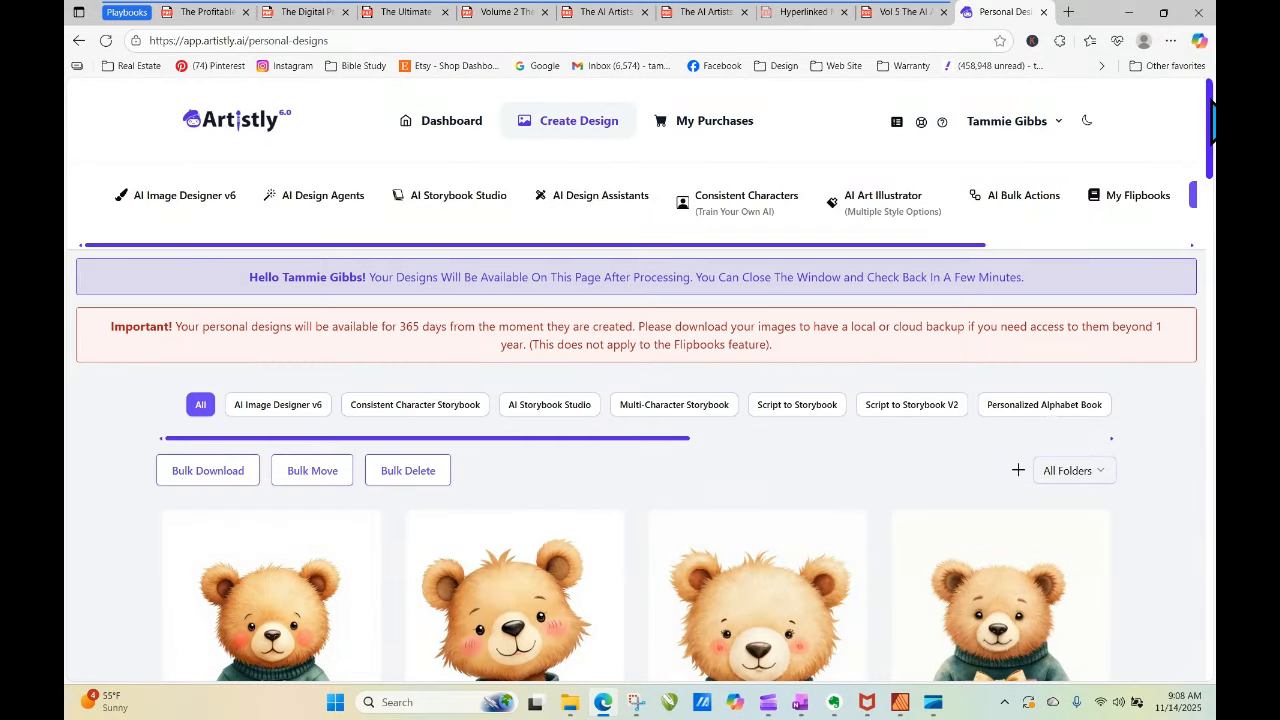
pyautogui.scroll(-3, 1212, 104)
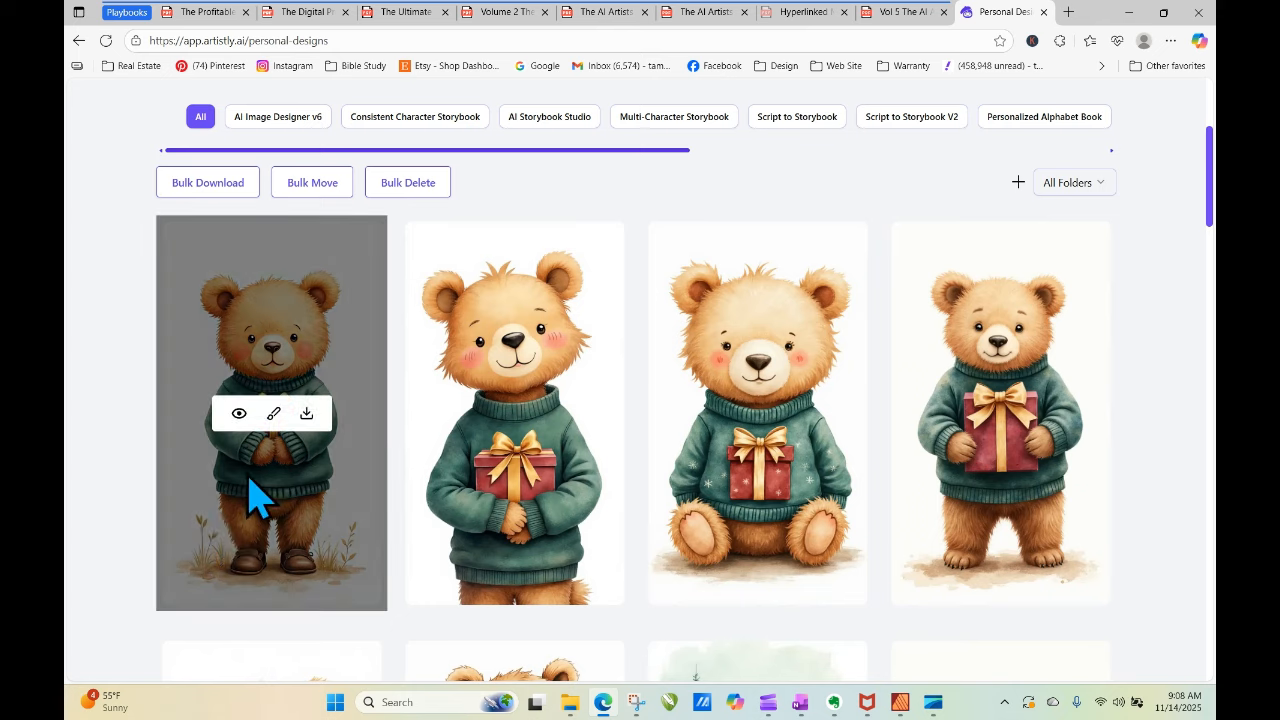
pyautogui.click(239, 414)
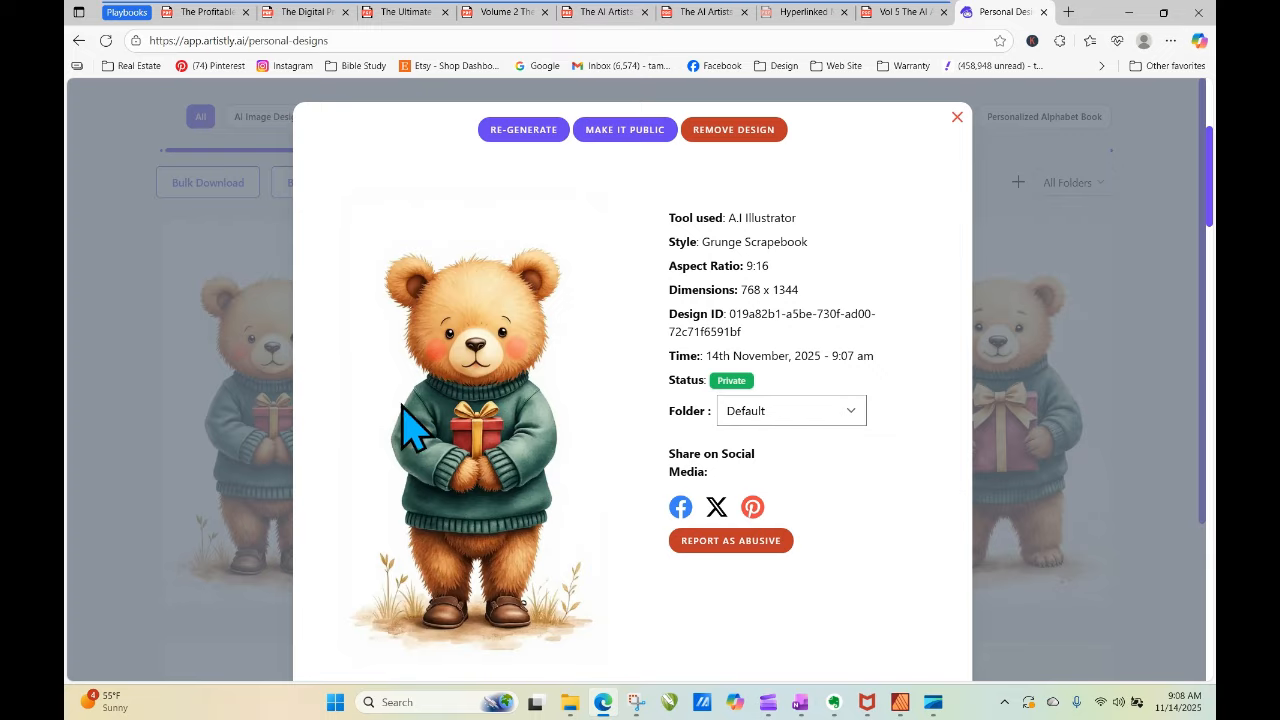
pyautogui.click(956, 117)
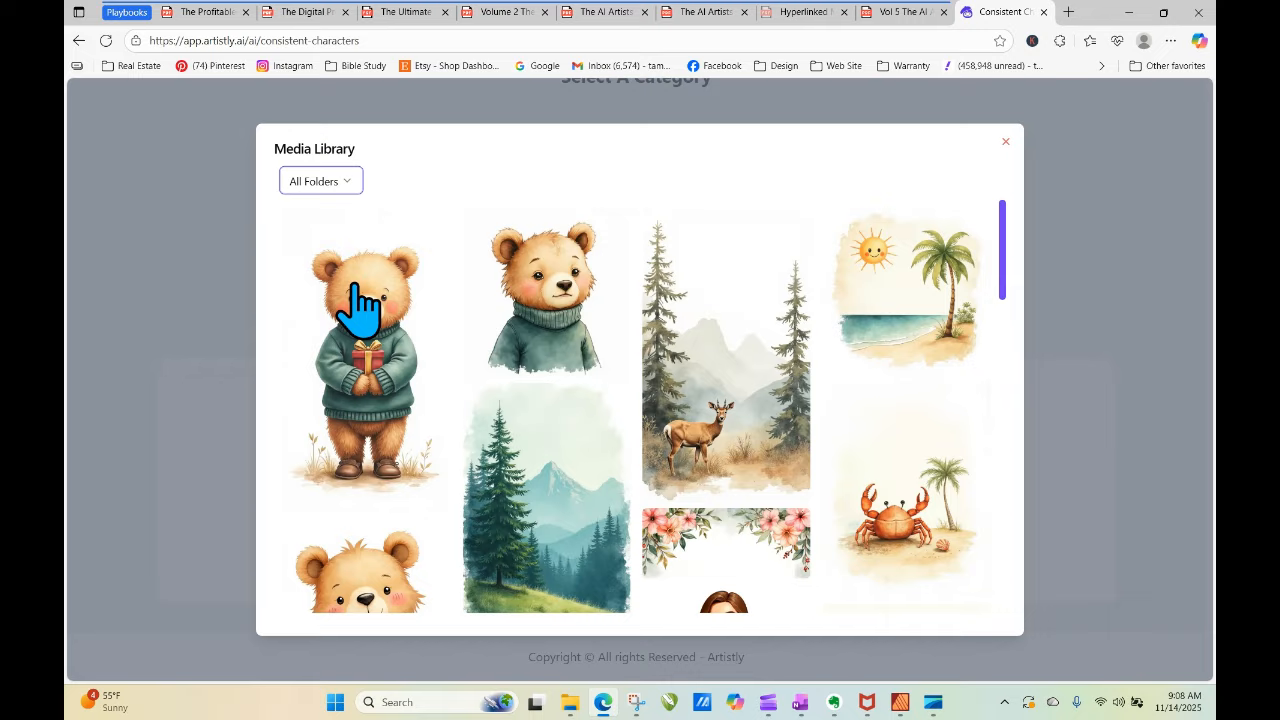
# Choose the loafer-wearing bear from the media library as the consistent character and set the aspect ratio to 9:16 (768 X 1344) px.
pyautogui.click(354, 289)
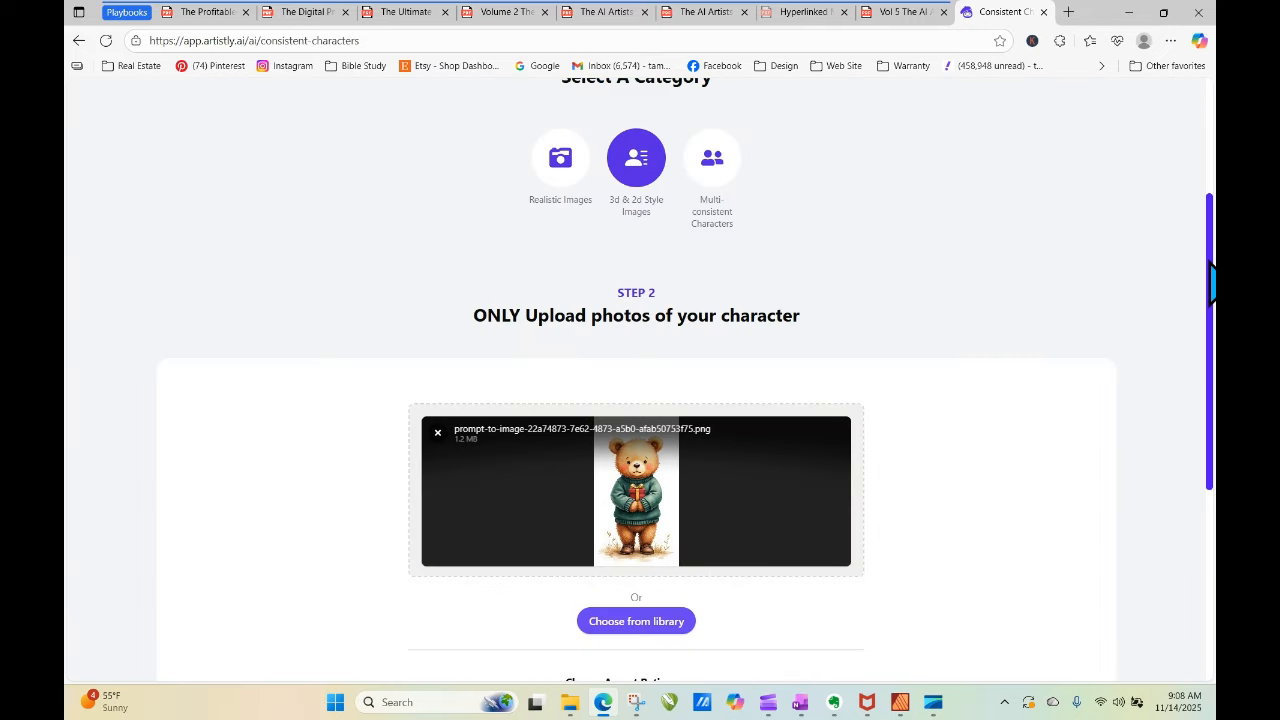
pyautogui.scroll(-2, 1212, 340)
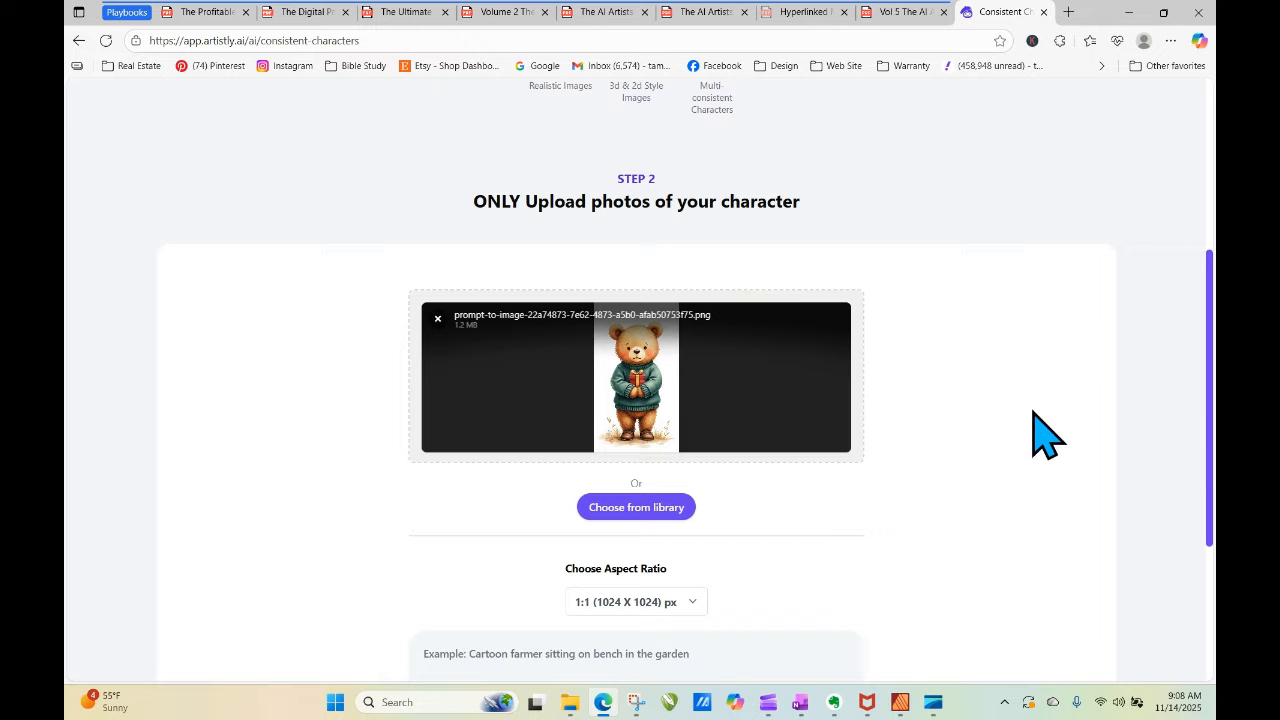
pyautogui.click(675, 608)
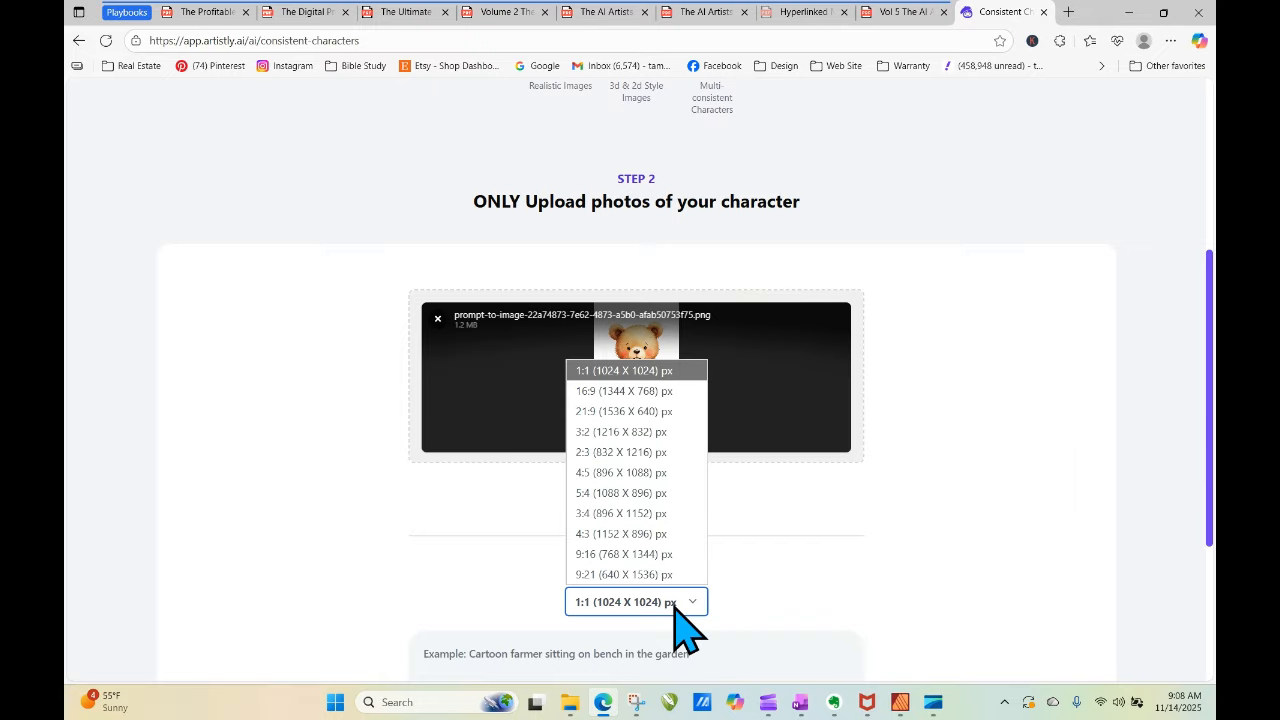
pyautogui.click(742, 590)
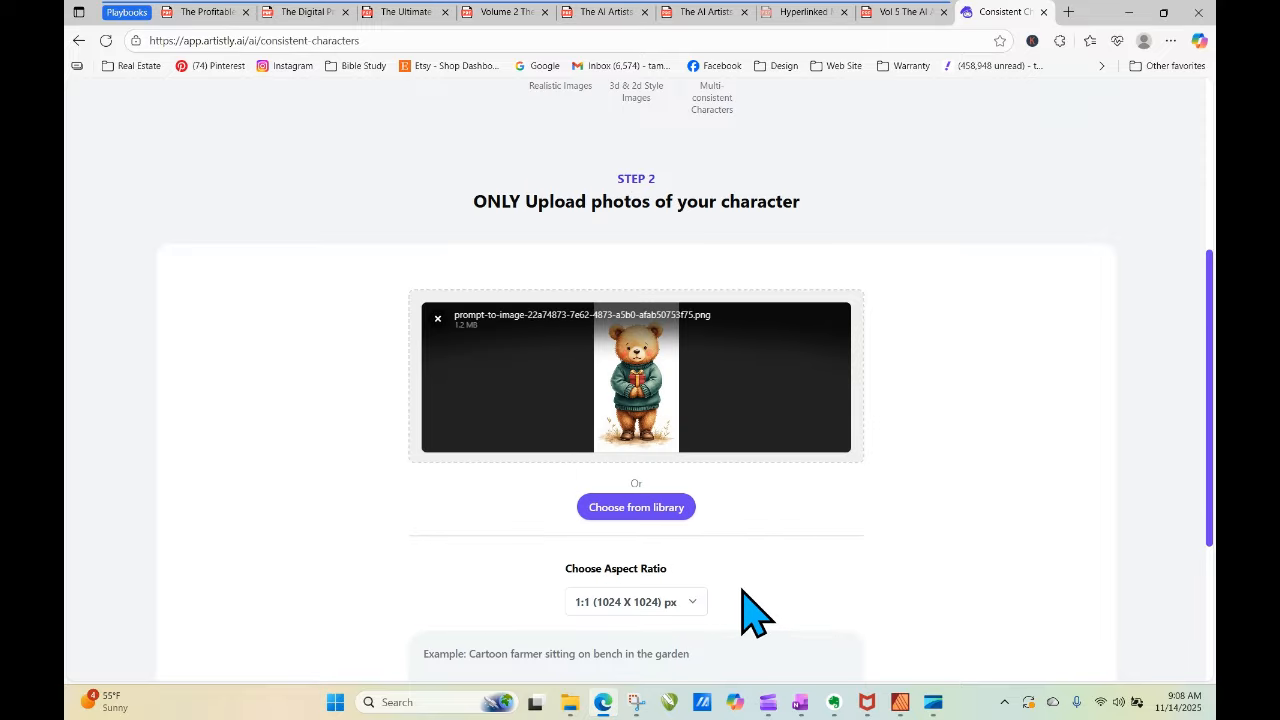
pyautogui.click(688, 603)
pyautogui.click(668, 550)
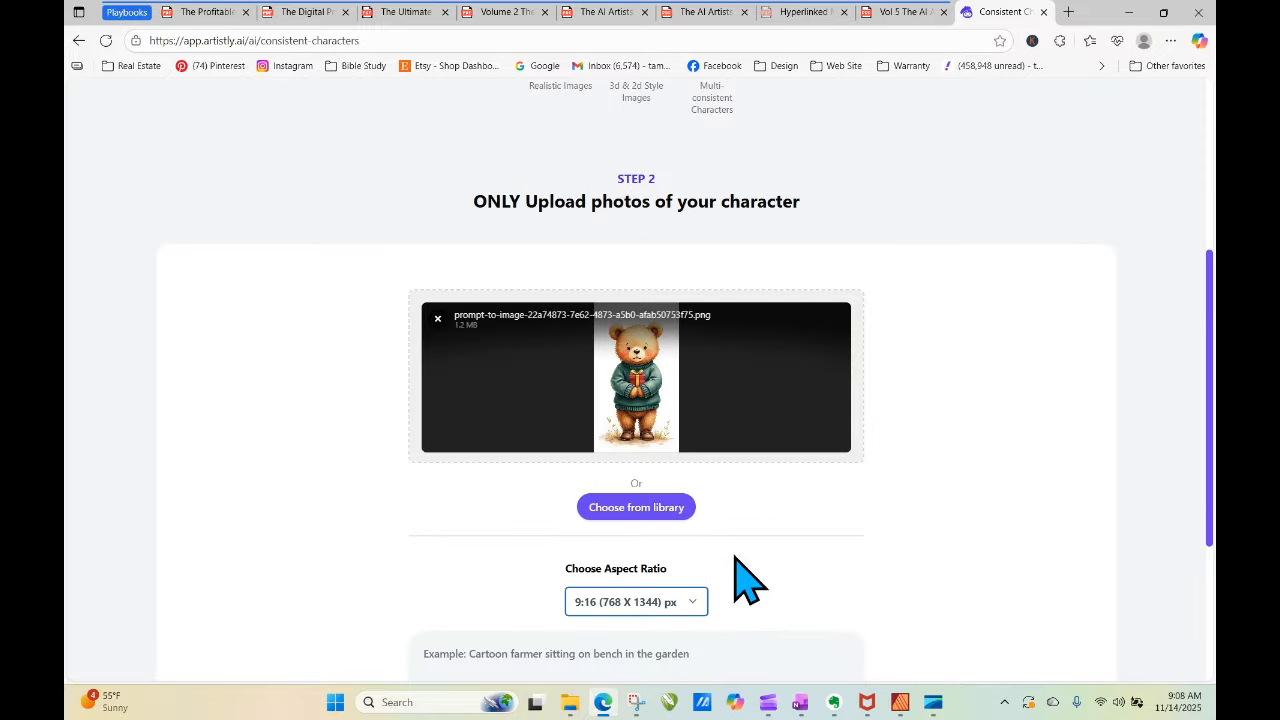
pyautogui.click(1010, 418)
# Enter "This bear sitting on a park bench" as the prompt for the consistent character image.
pyautogui.scroll(1, 1010, 418)
pyautogui.scroll(-3, 1010, 418)
pyautogui.scroll(-1, 1211, 350)
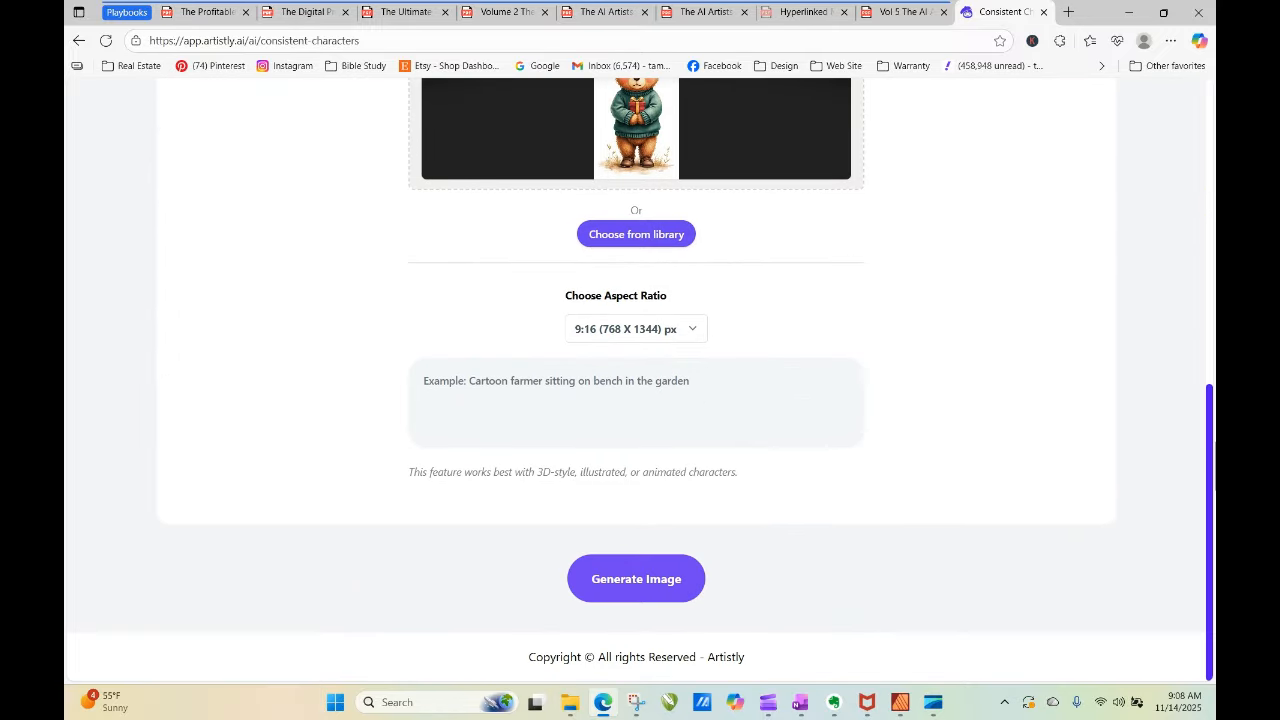
pyautogui.click(592, 414)
pyautogui.write('Teddy bear sitting on a park bench')
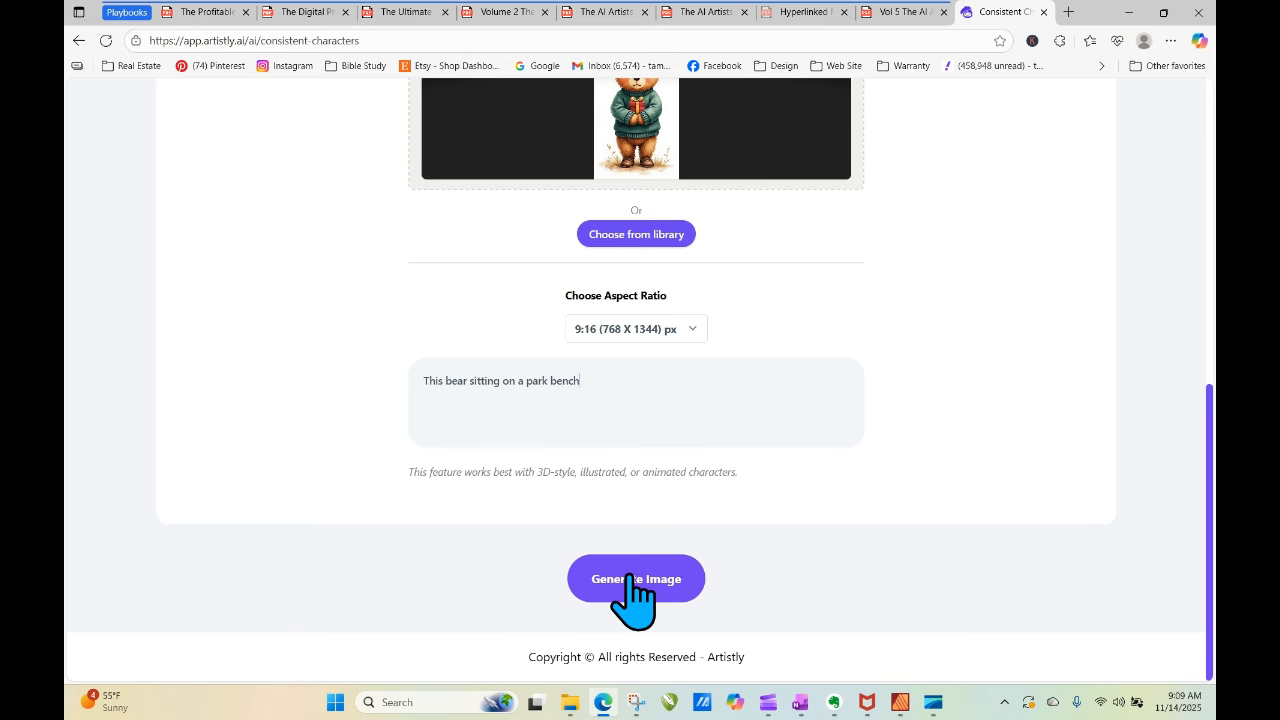
# Generate the consistent character image of the bear on a park bench and reload the personal designs page.
pyautogui.click(630, 580)
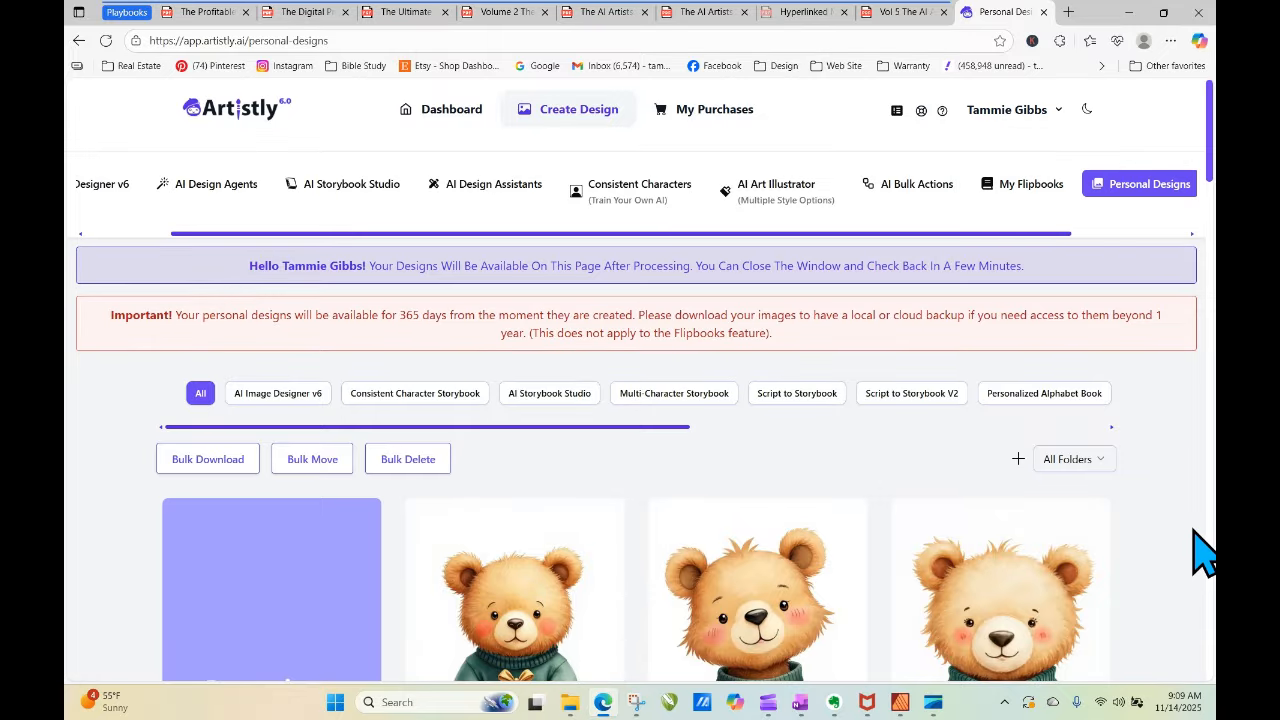
pyautogui.scroll(-2, 1210, 135)
pyautogui.click(106, 40)
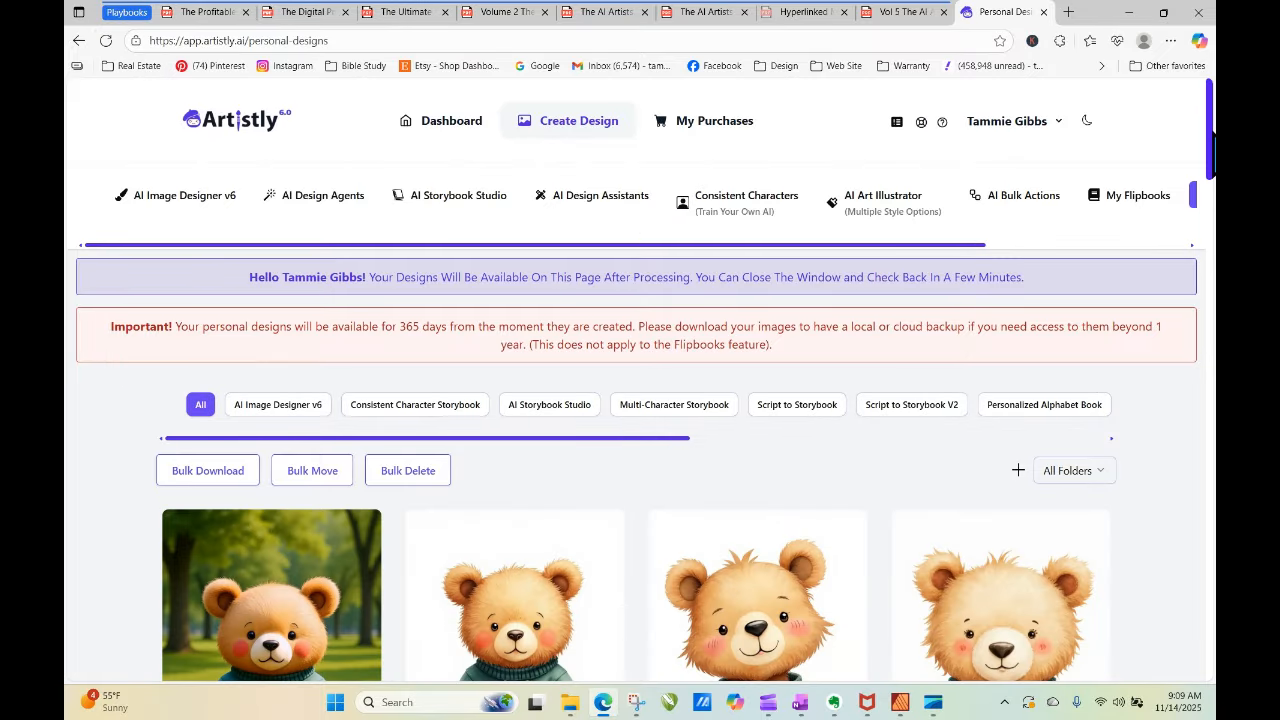
# Examine the newly generated park bench bear in its detail view and close it.
pyautogui.scroll(-3, 1212, 140)
pyautogui.moveTo(251, 420)
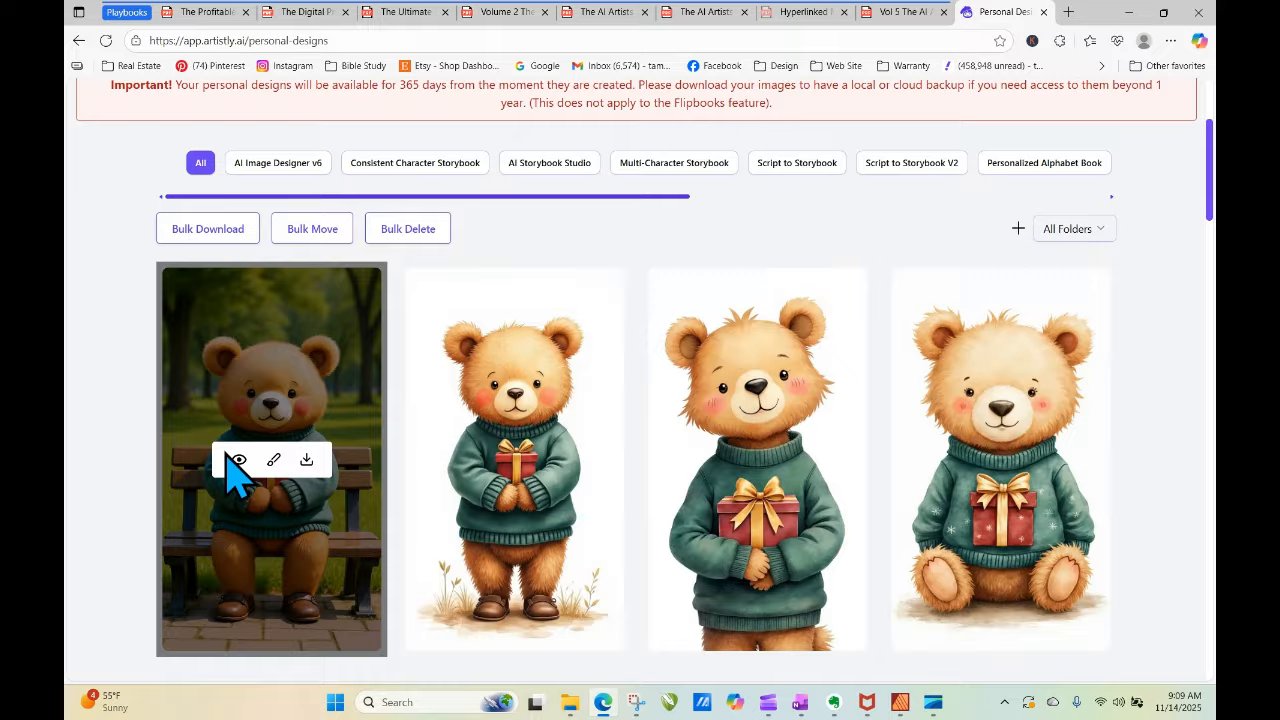
pyautogui.click(238, 462)
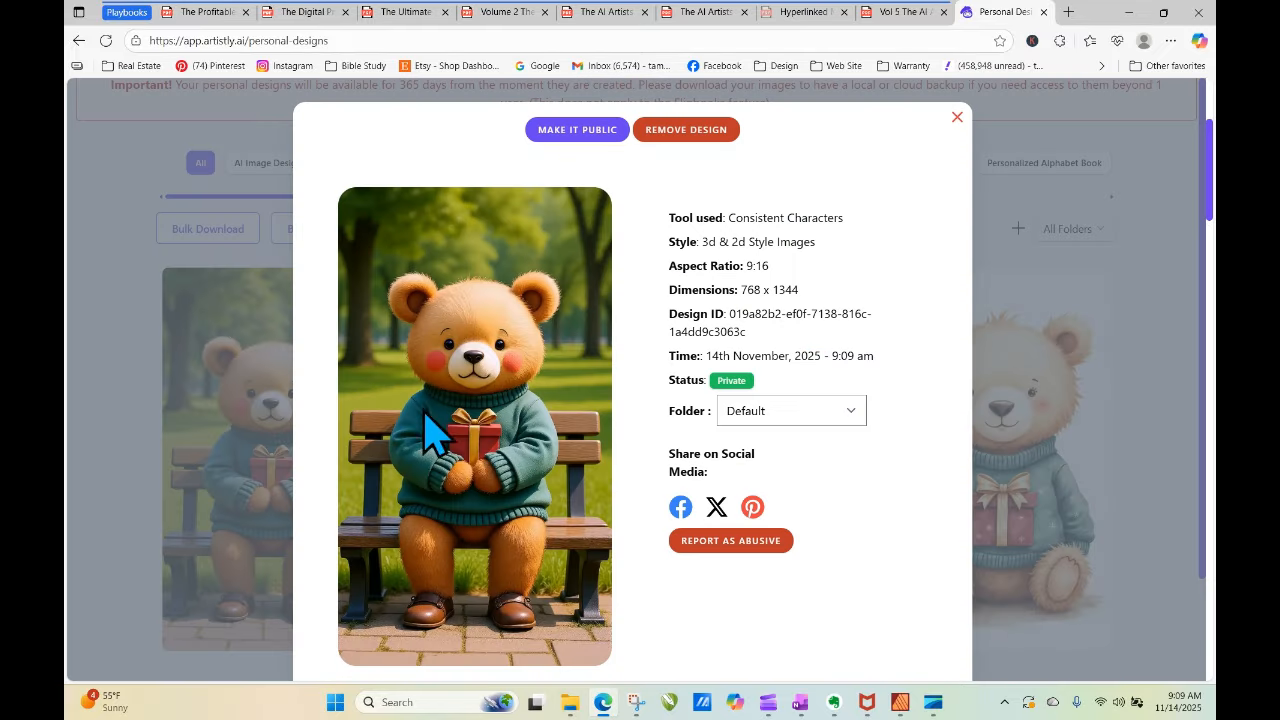
pyautogui.click(956, 117)
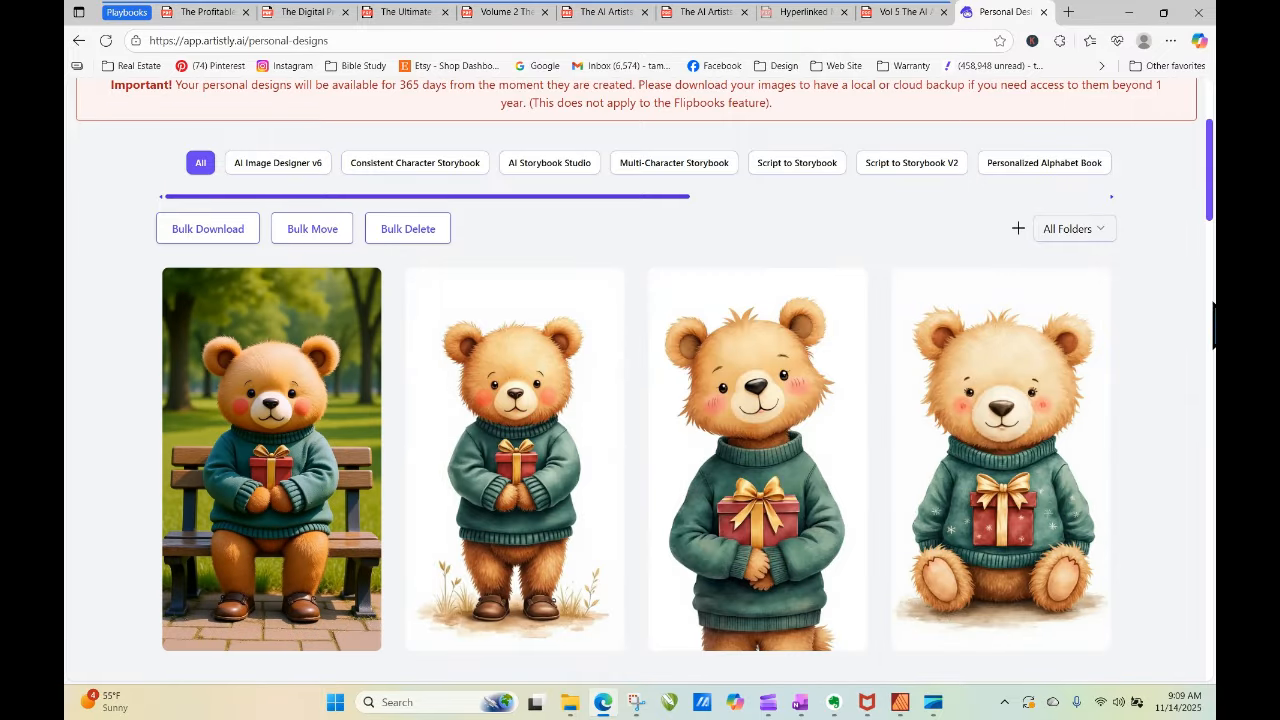
# Start a 3D & 2D style consistent character and choose the standing bear in the plain green sweater from the media library.
pyautogui.scroll(3, 1212, 215)
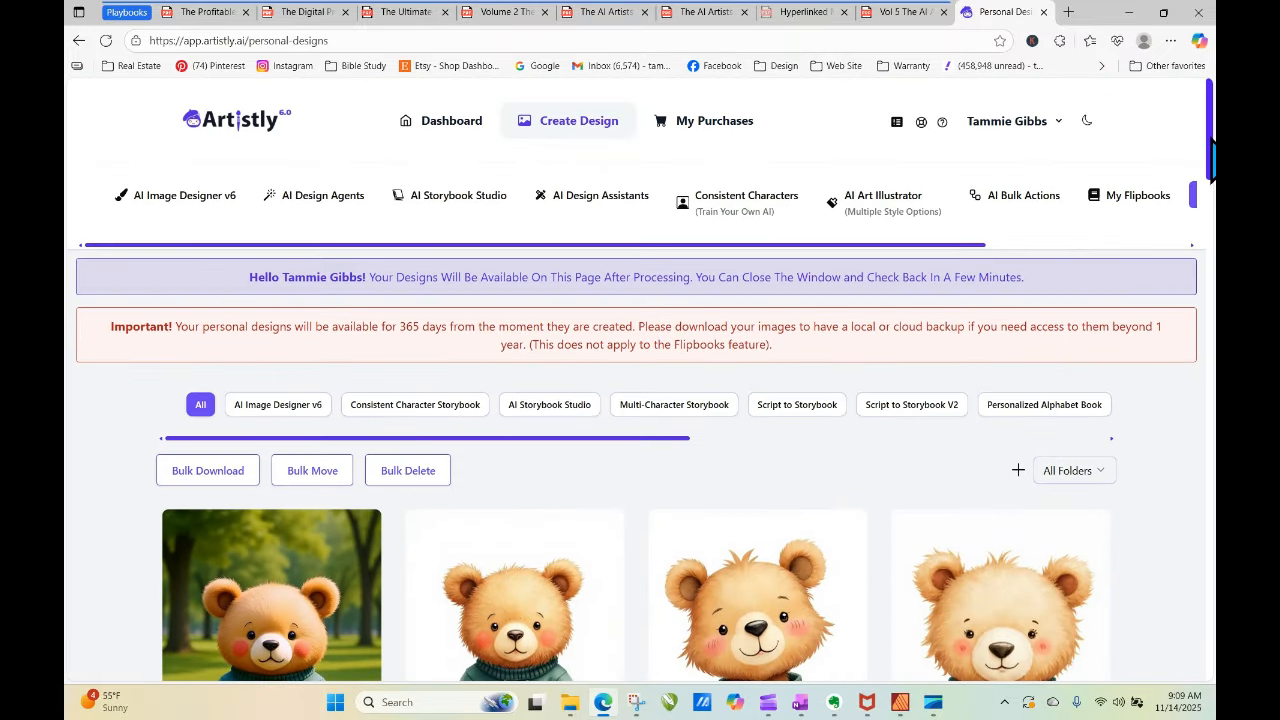
pyautogui.click(706, 215)
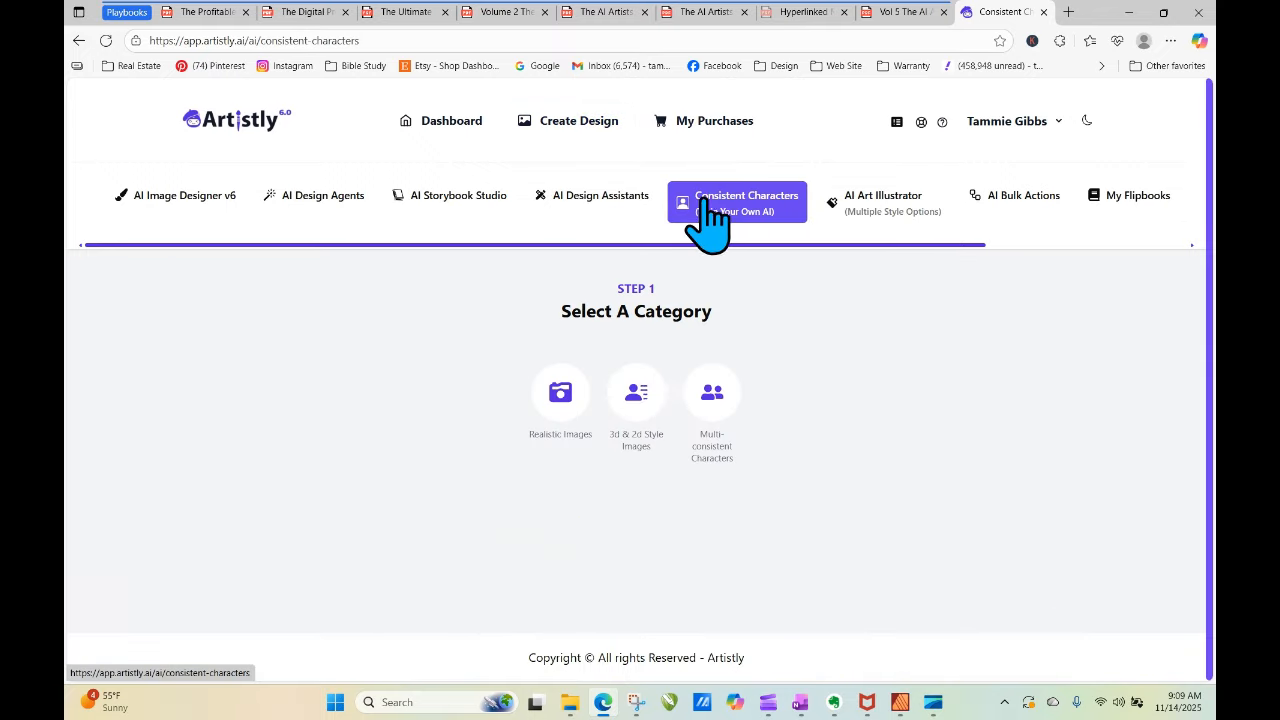
pyautogui.click(636, 392)
pyautogui.click(615, 559)
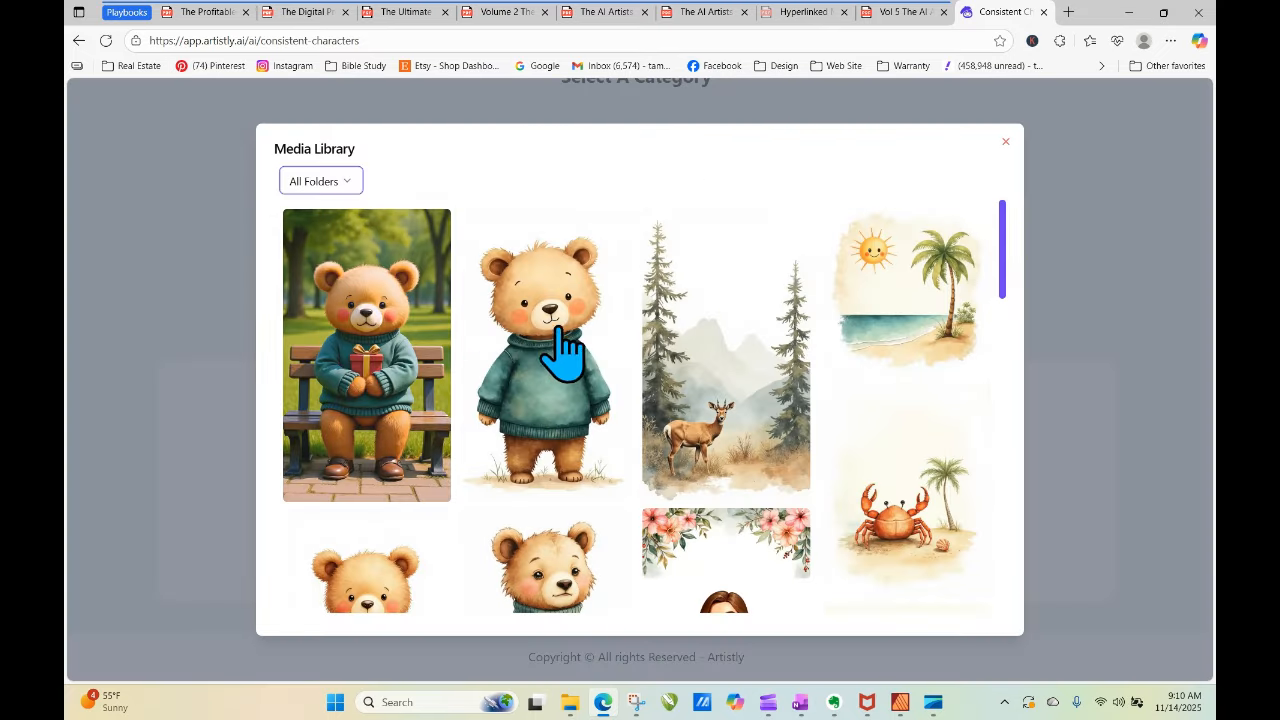
pyautogui.click(535, 340)
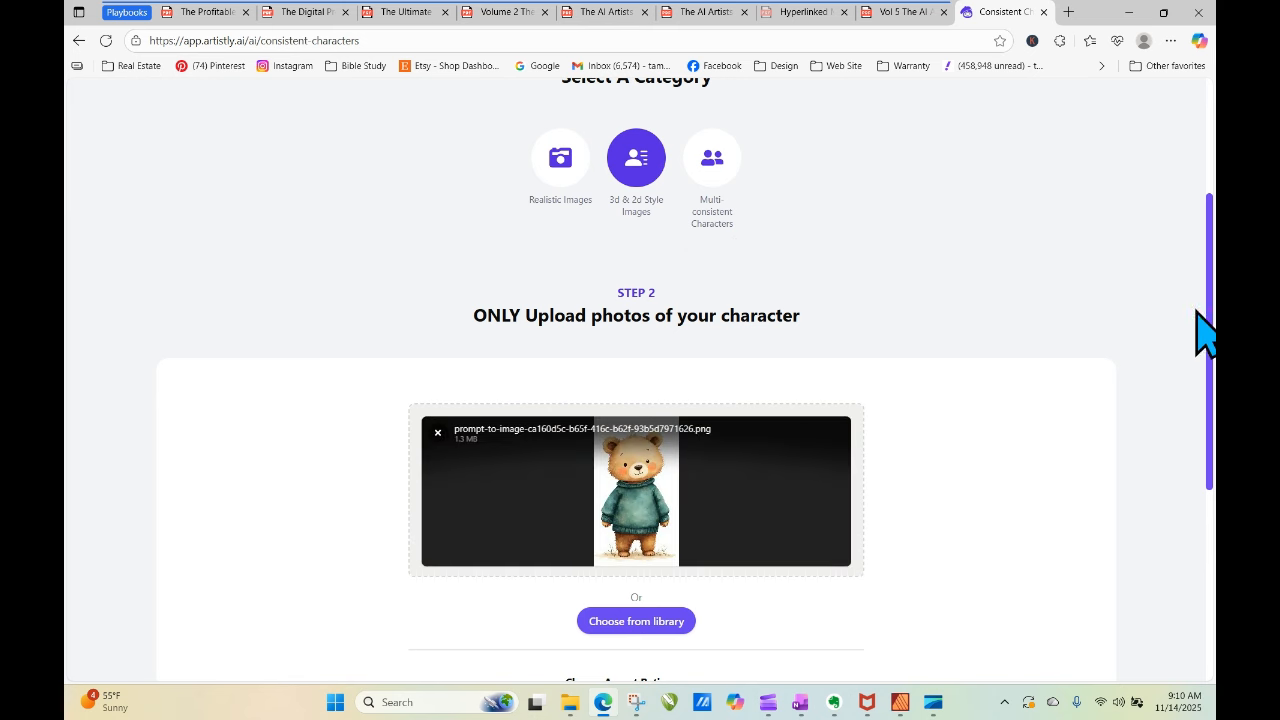
# Enter the prompt "Keep the same style and character, but the character is sitting on a park bench. Make this against a white background".
pyautogui.scroll(-4, 1205, 330)
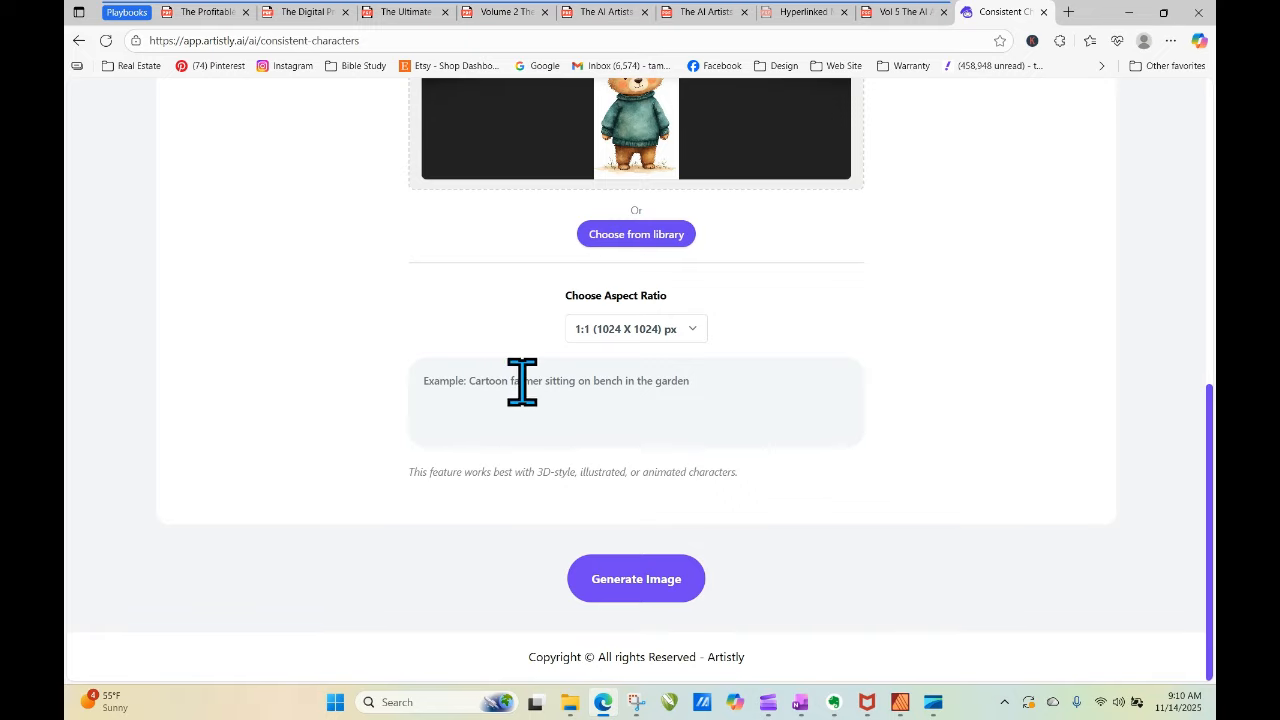
pyautogui.click(429, 376)
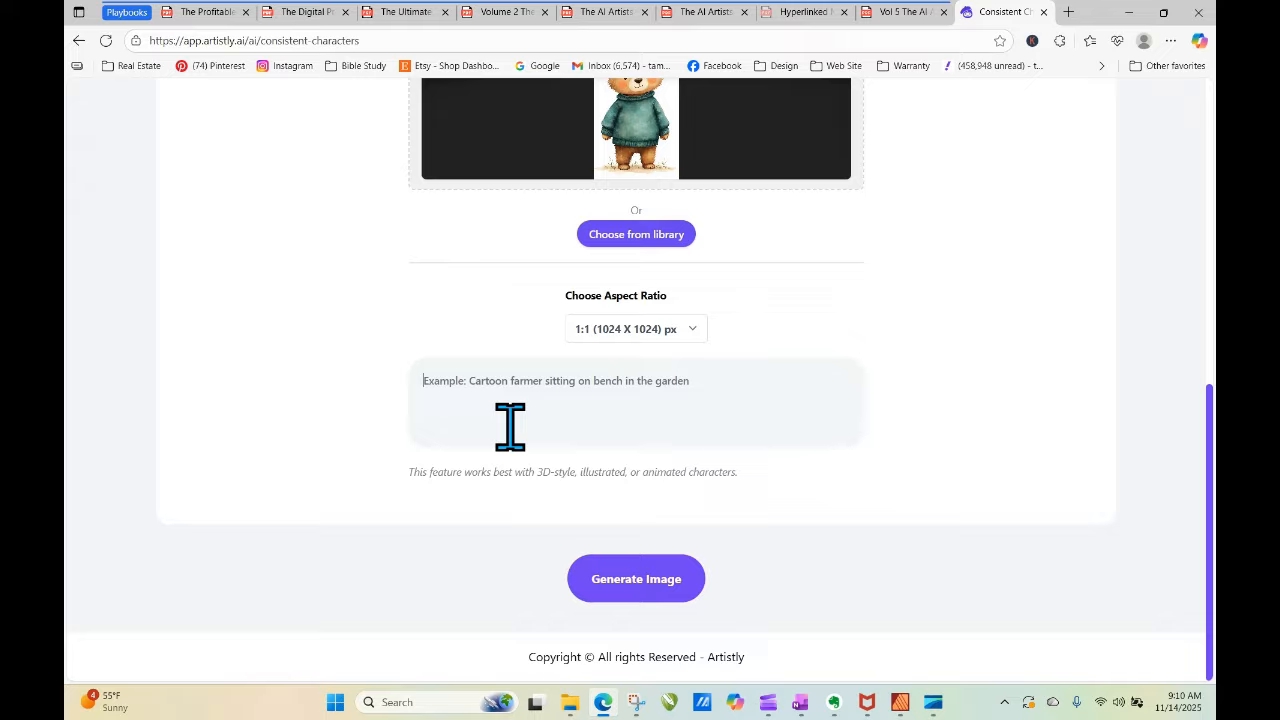
pyautogui.write('LKee')
pyautogui.press('BackSpace')
pyautogui.press('BackSpace')
pyautogui.write('K')
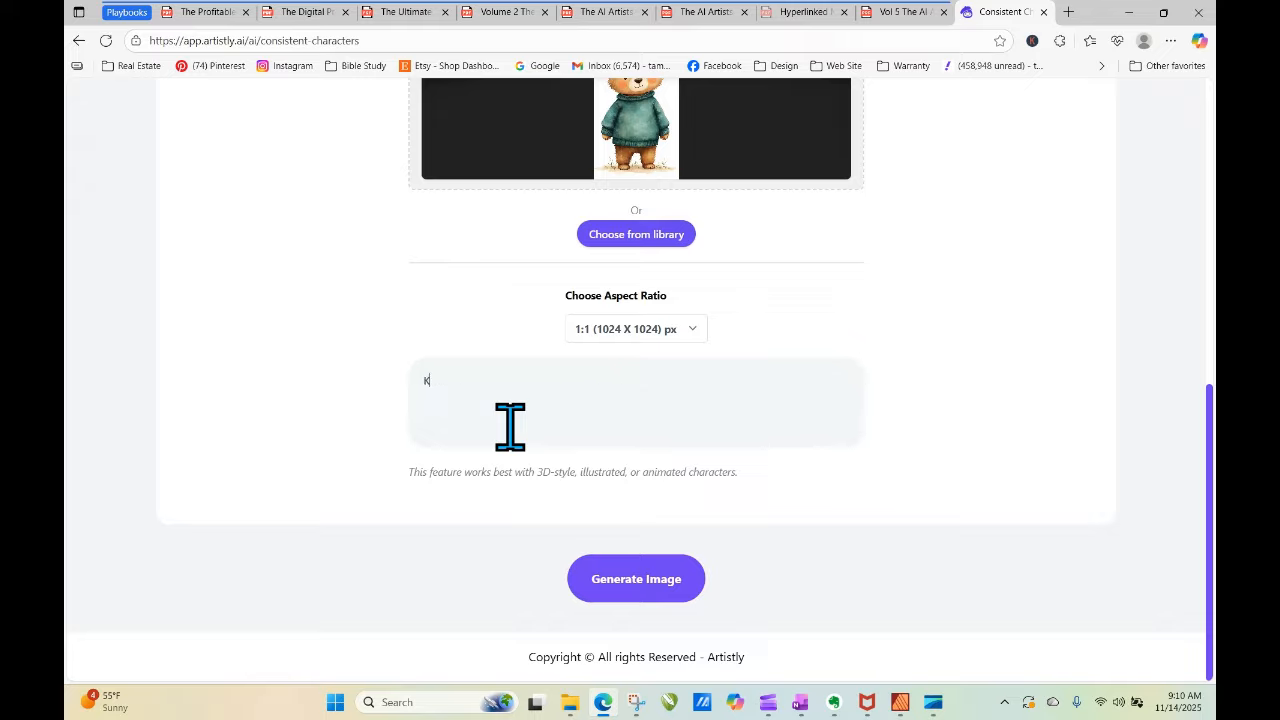
pyautogui.write('eep the same s')
pyautogui.write('tyle and character, but the character is sitting on a park bench.')
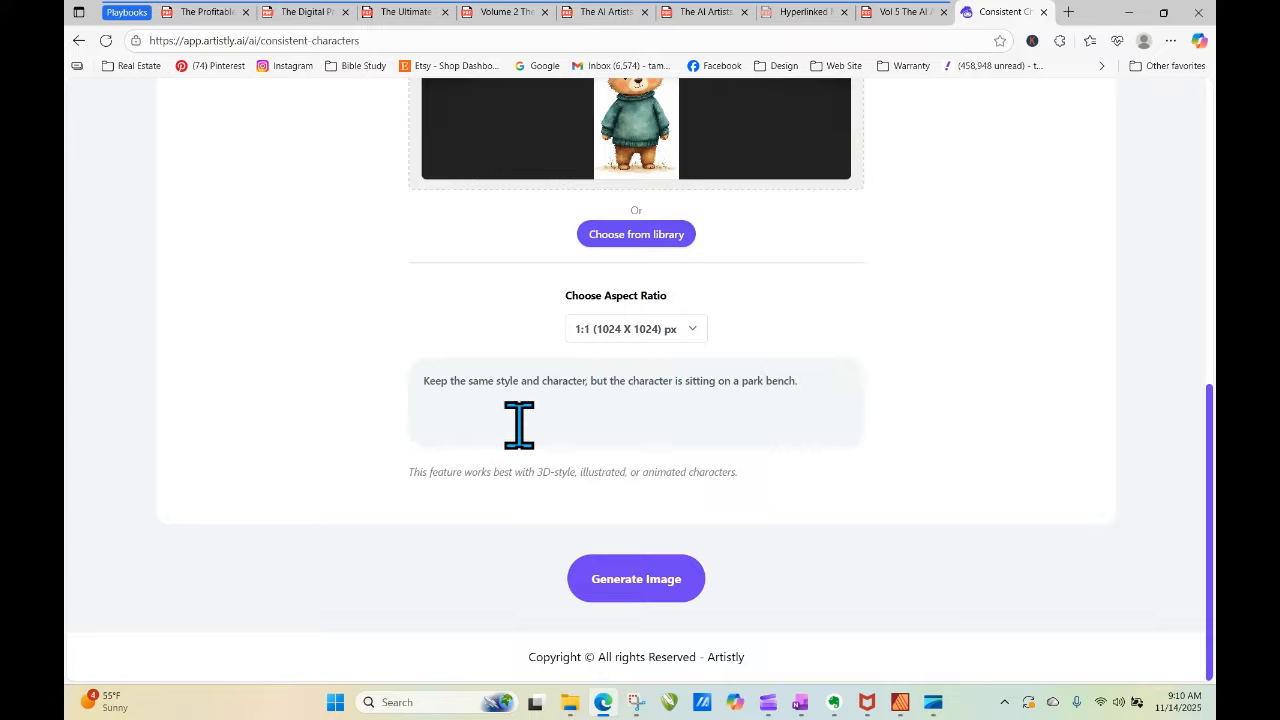
pyautogui.write(' Make this against a white background')
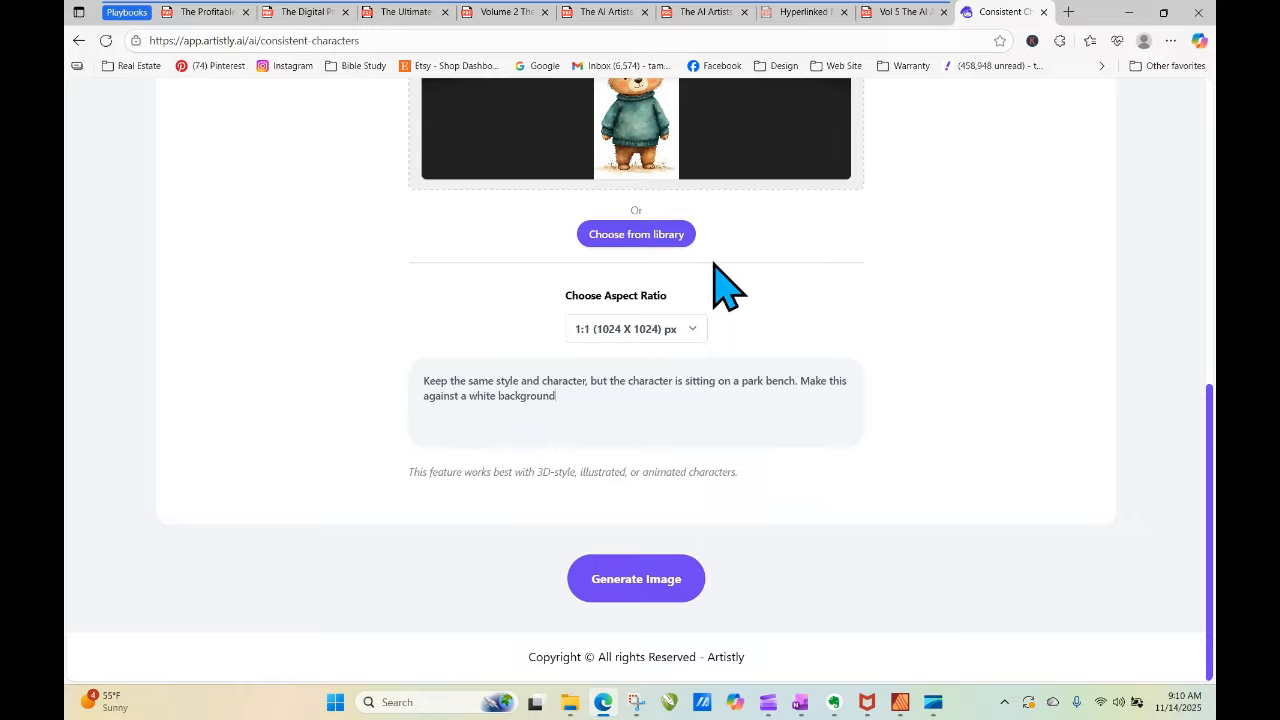
# Set the aspect ratio to 9:16 (768 X 1344) px and generate the white-background park bench image.
pyautogui.click(688, 330)
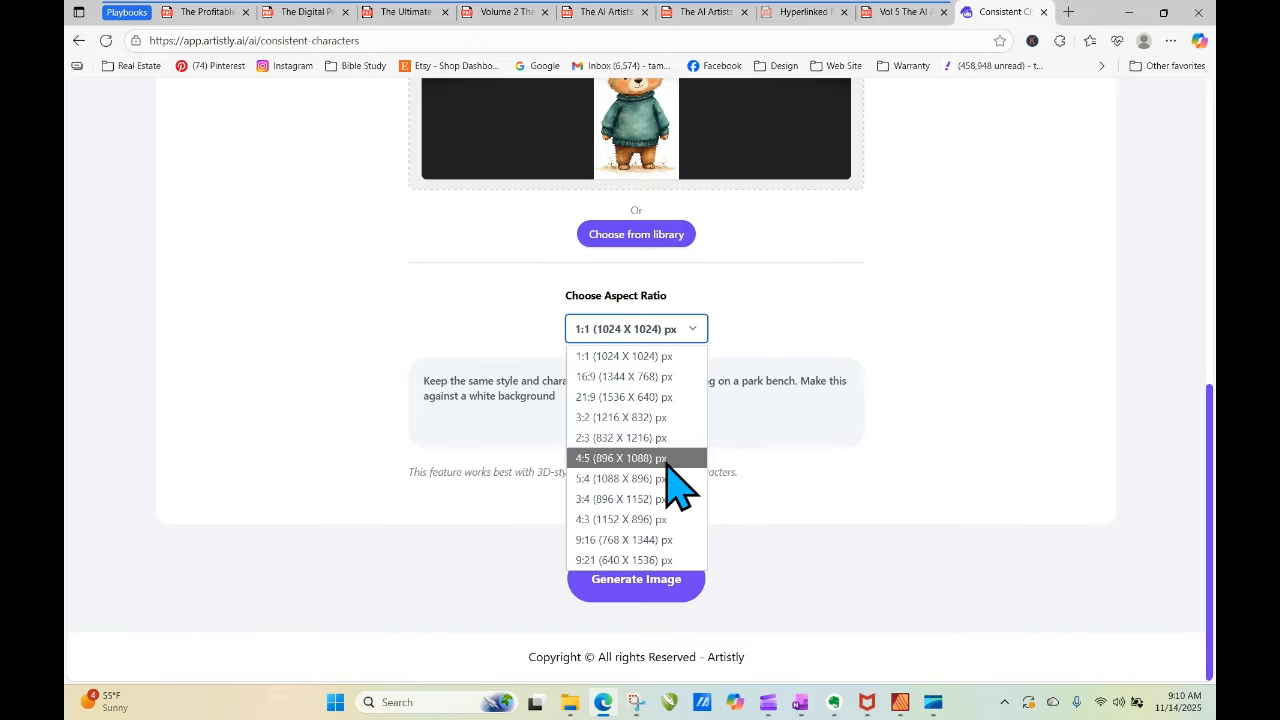
pyautogui.click(655, 537)
pyautogui.click(662, 588)
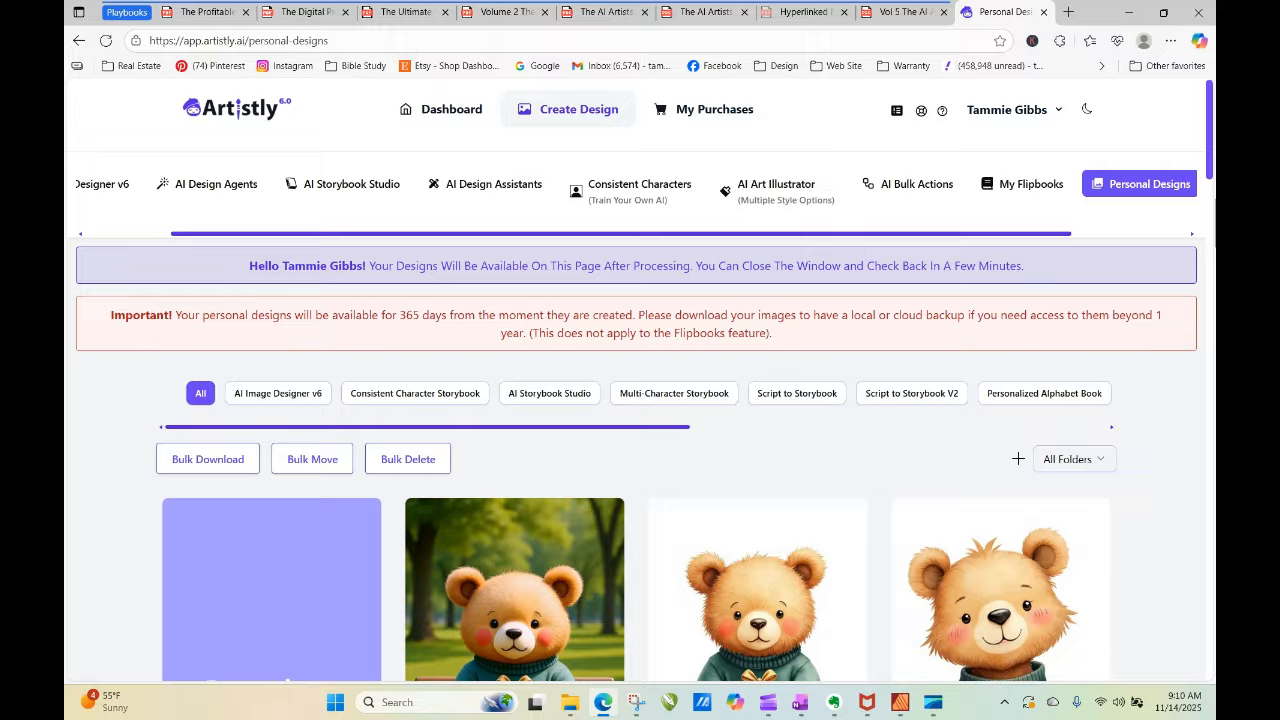
# Reload the personal designs page, examine the new white-background bench bear in its detail view, and close it.
pyautogui.scroll(-3, 1095, 240)
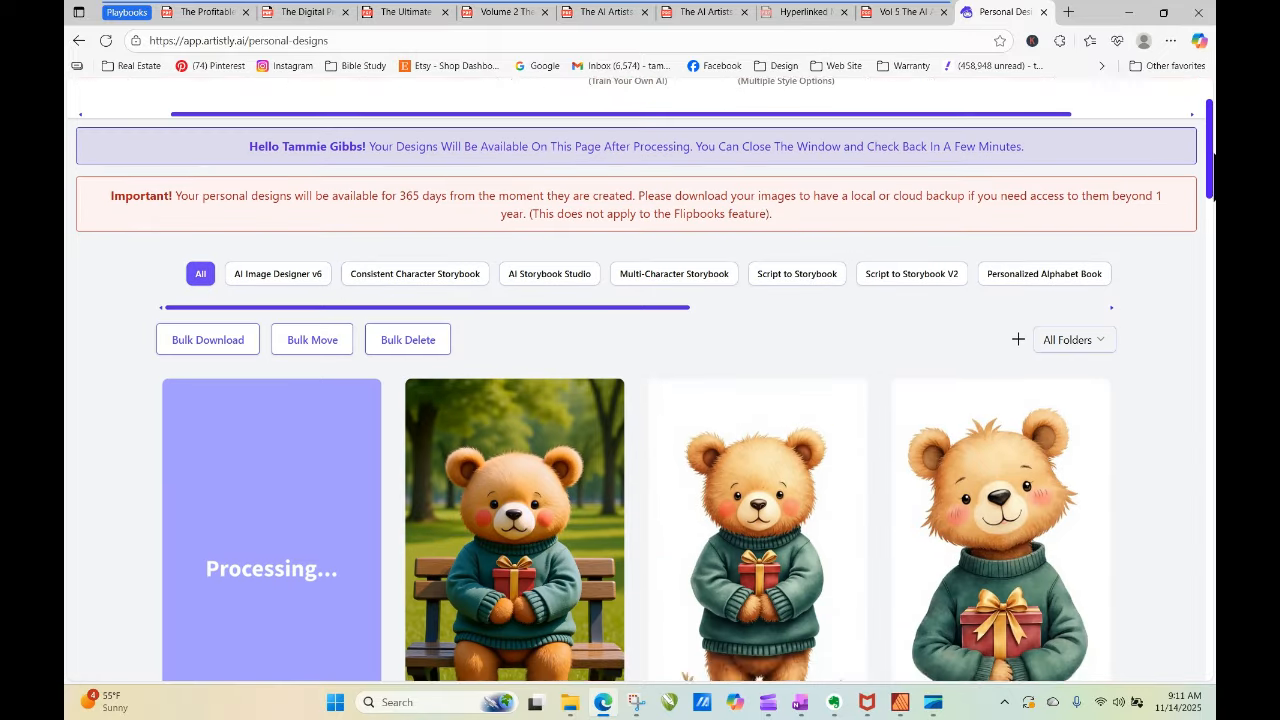
pyautogui.click(105, 41)
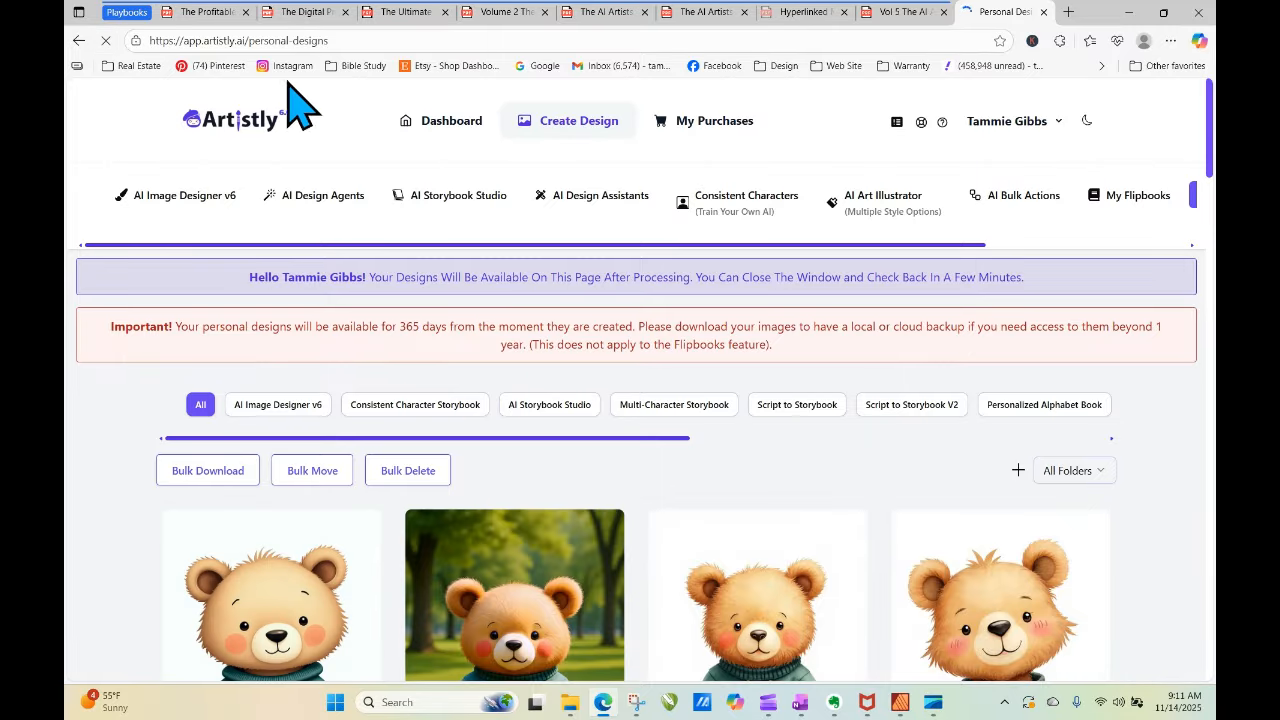
pyautogui.scroll(-3, 640, 400)
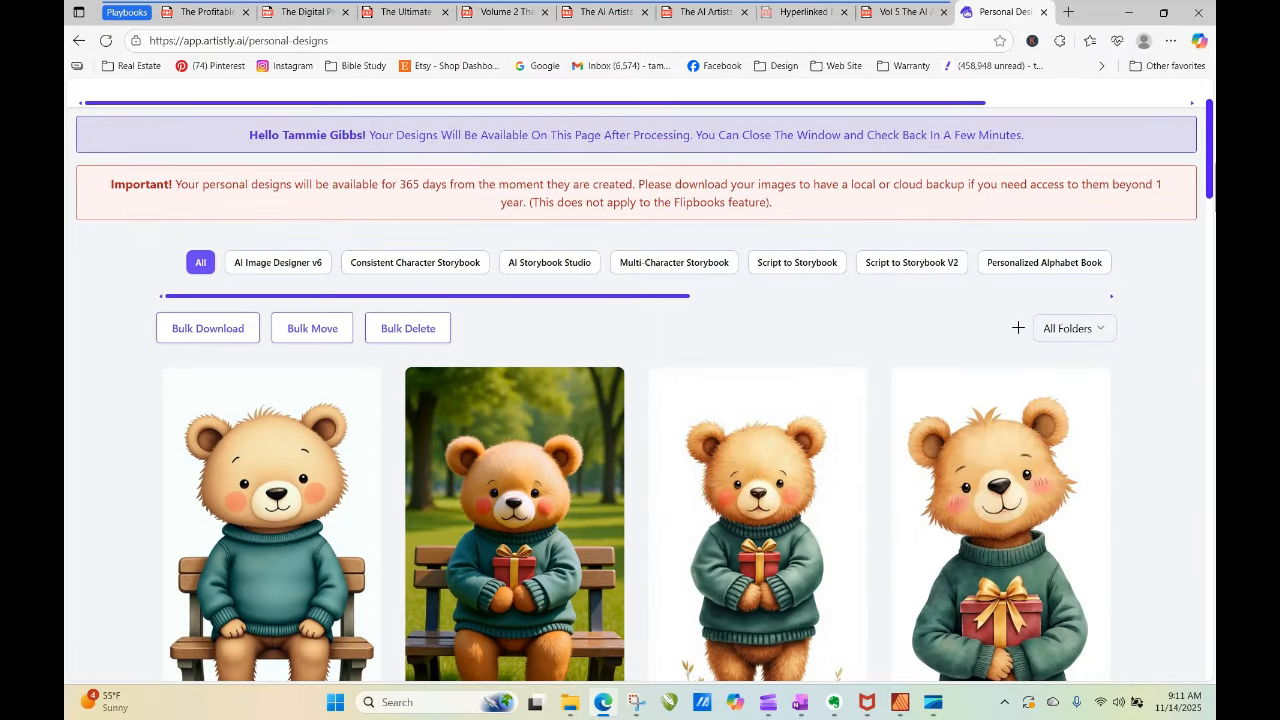
pyautogui.moveTo(371, 486)
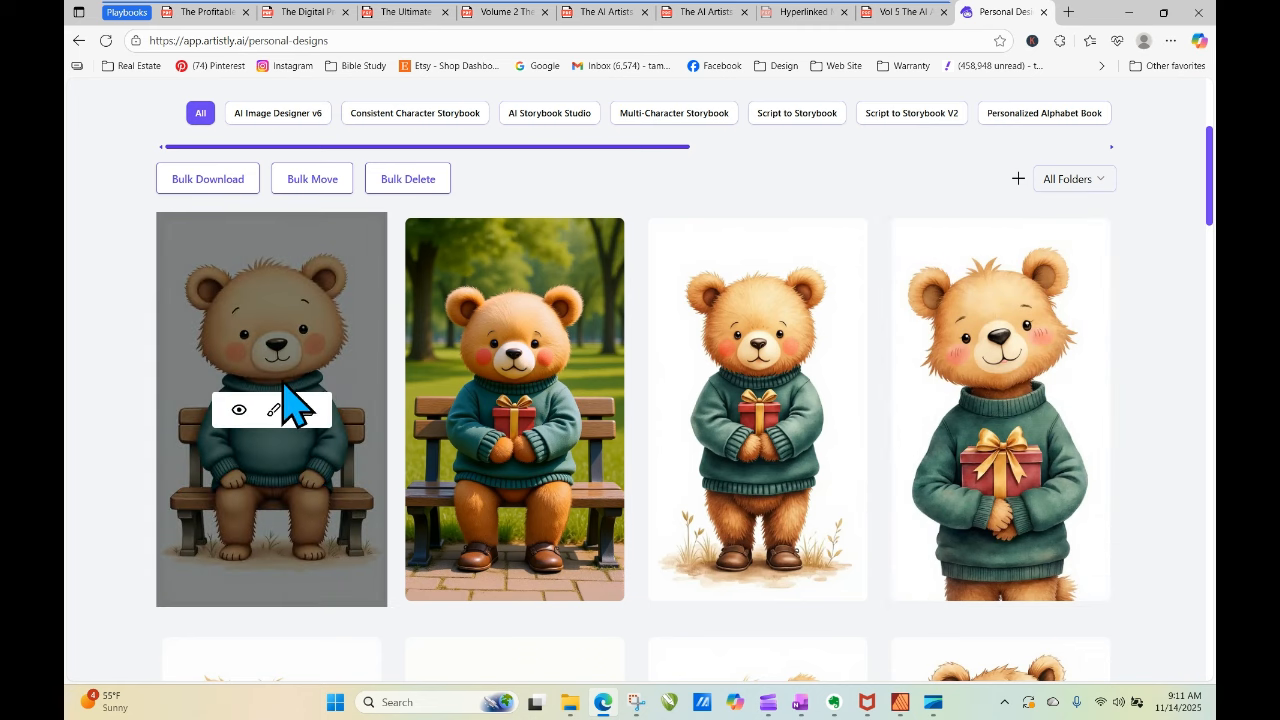
pyautogui.click(239, 411)
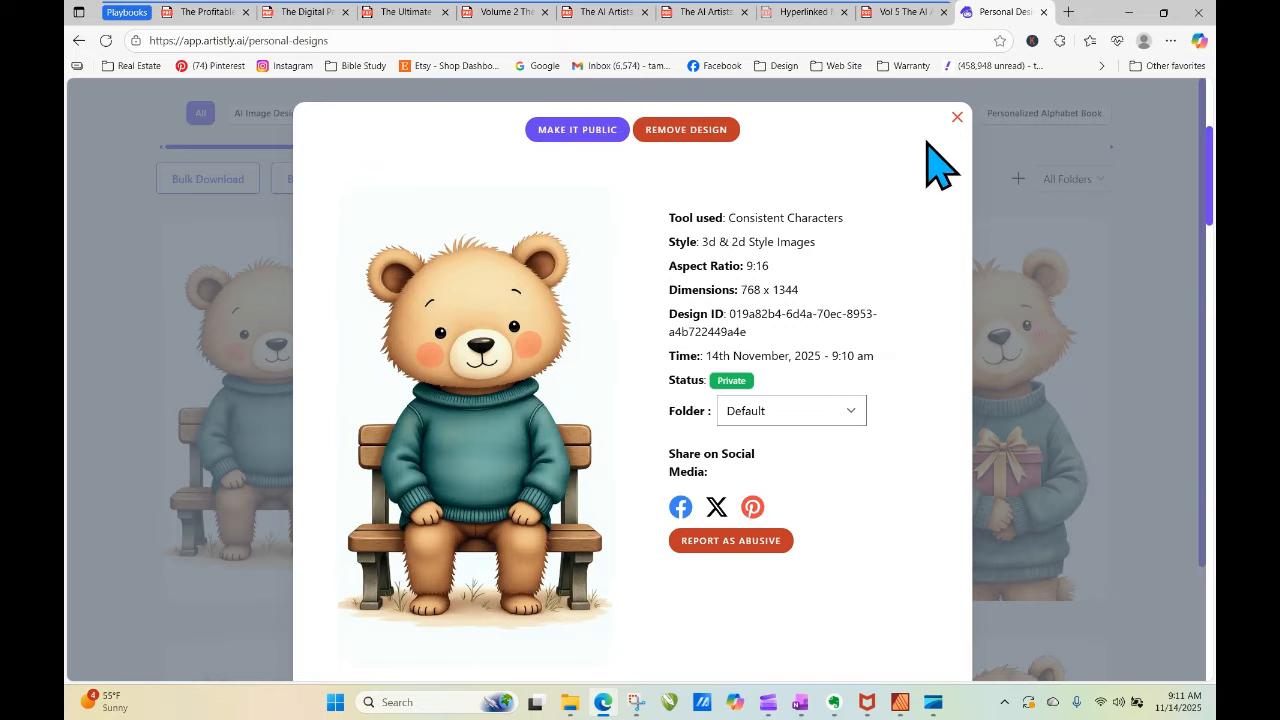
pyautogui.click(956, 118)
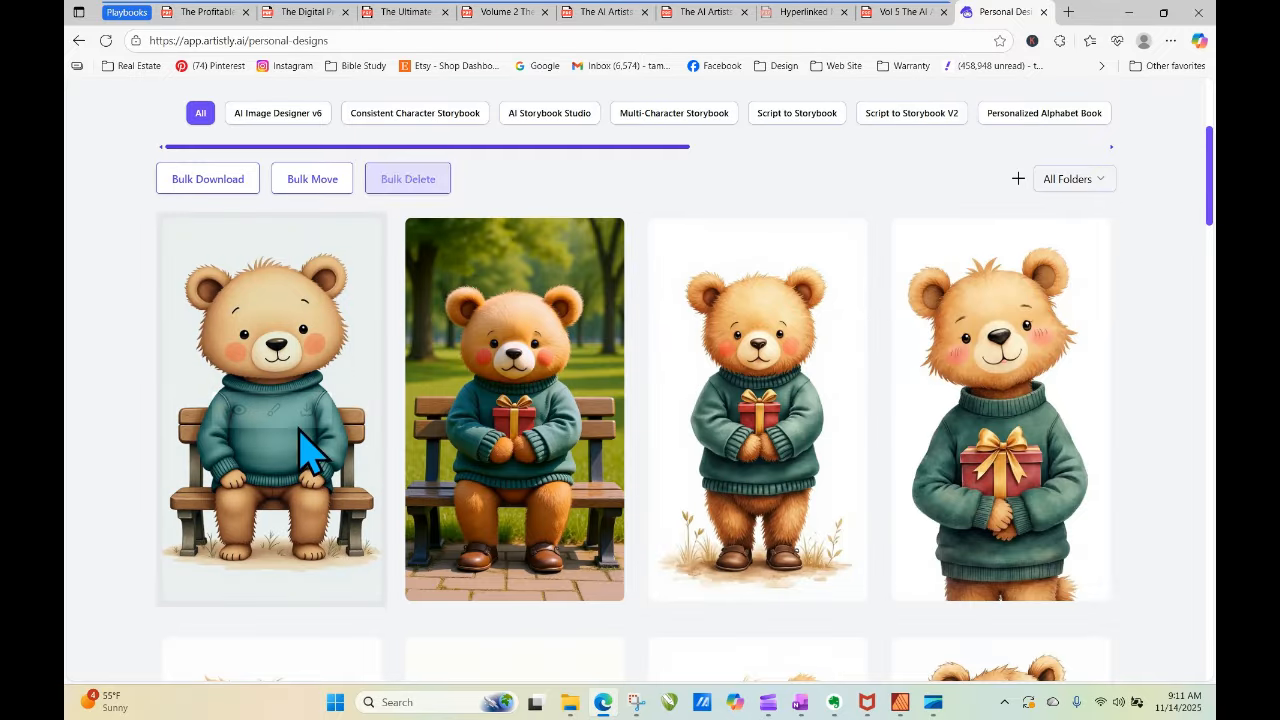
# Compare the two park bench bears with the earlier bear illustrations in the personal designs gallery.
pyautogui.scroll(-4, 1210, 180)
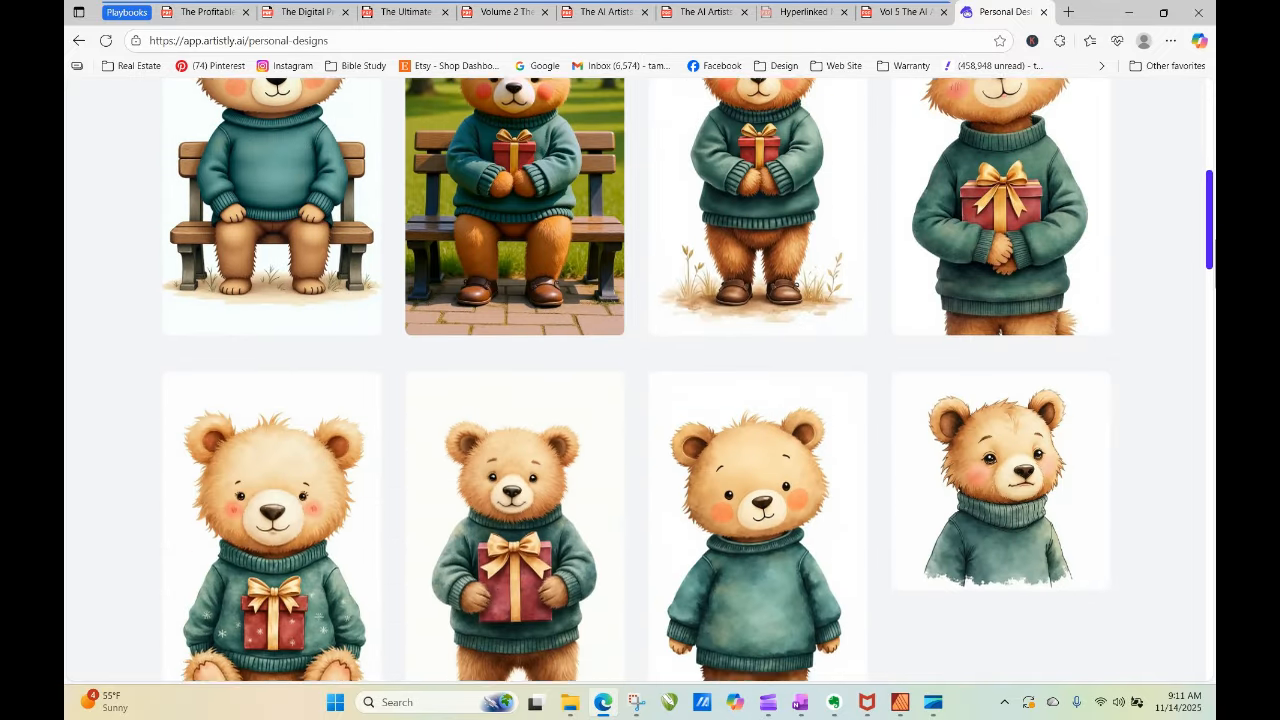
pyautogui.scroll(1, 766, 600)
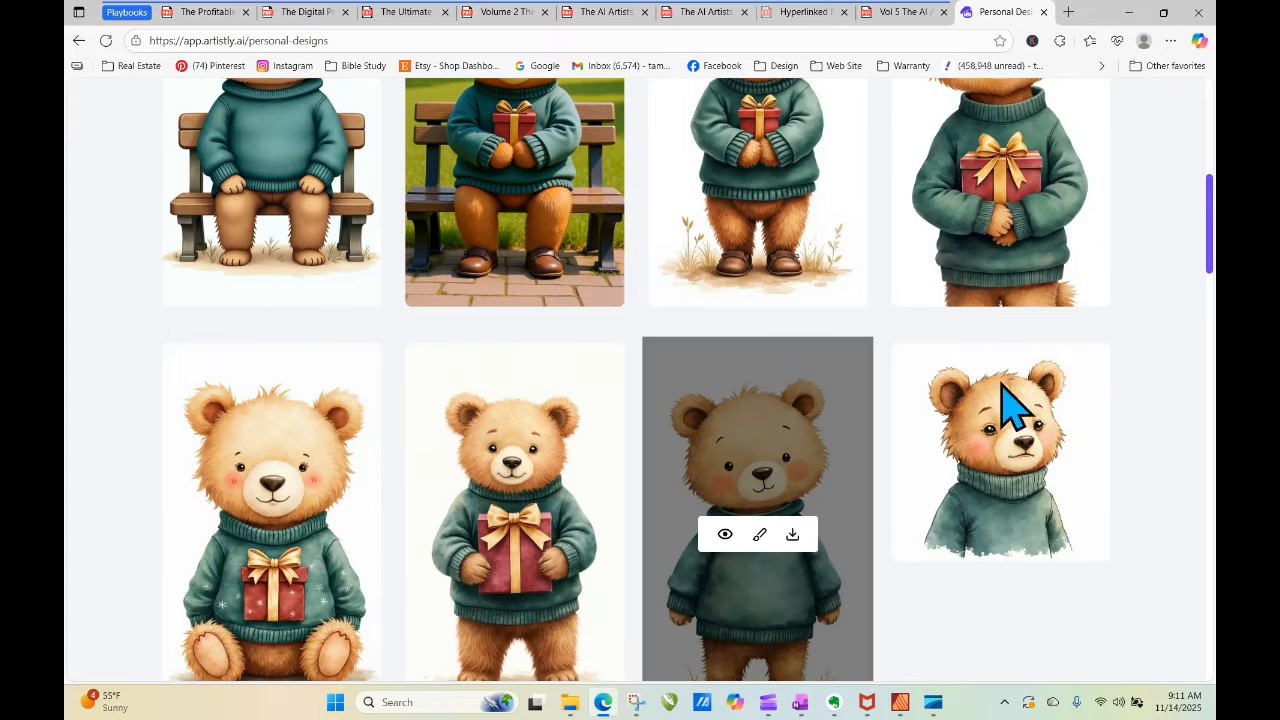
pyautogui.scroll(5, 1212, 228)
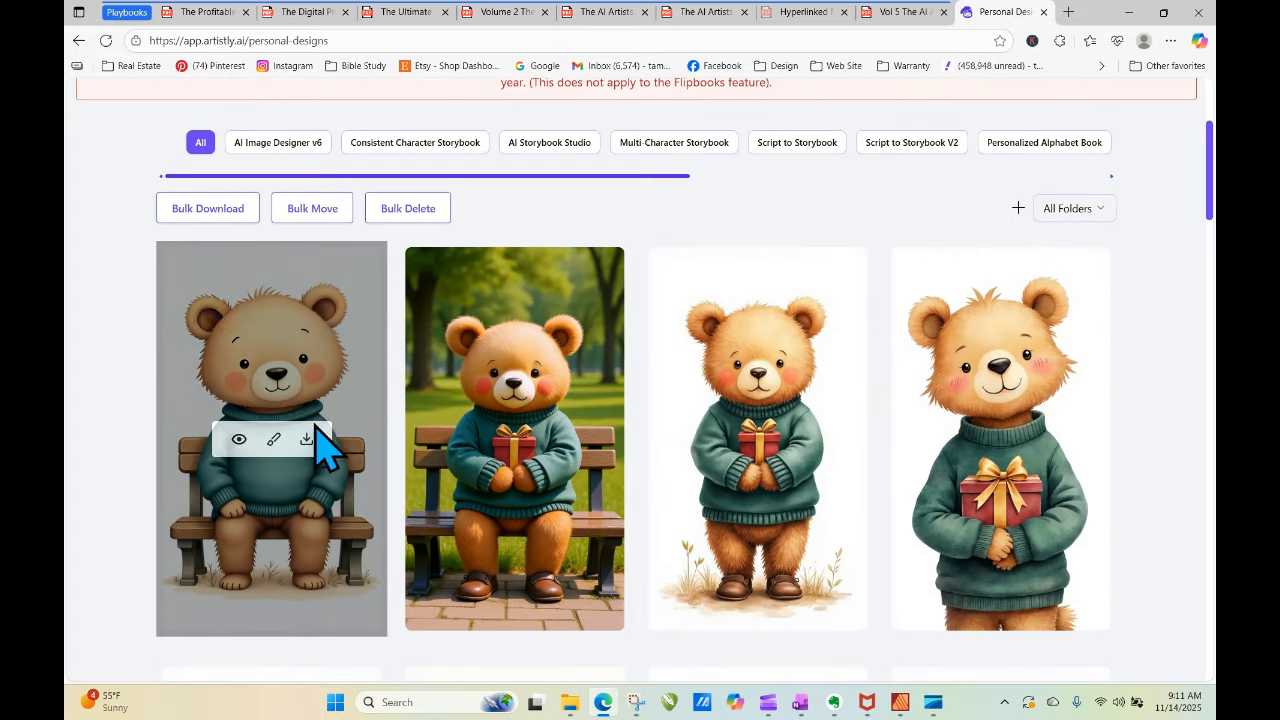
pyautogui.moveTo(1077, 357)
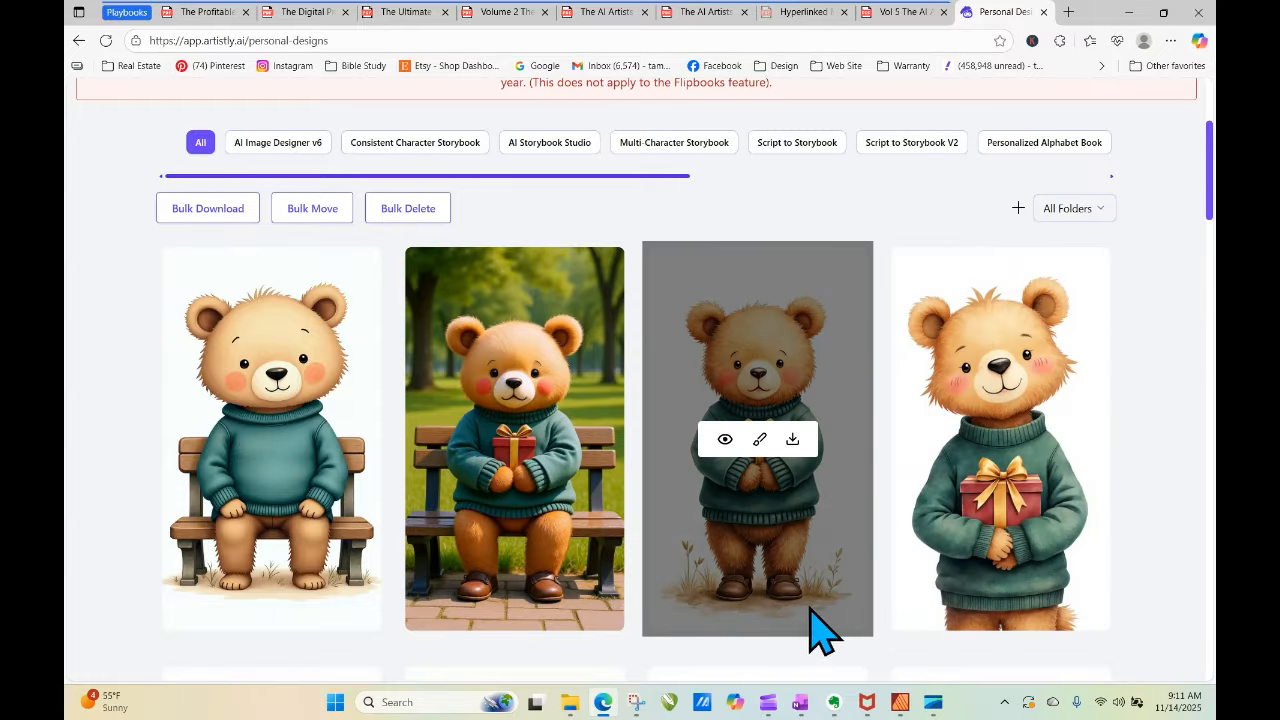
pyautogui.moveTo(766, 560)
pyautogui.scroll(3, 1210, 170)
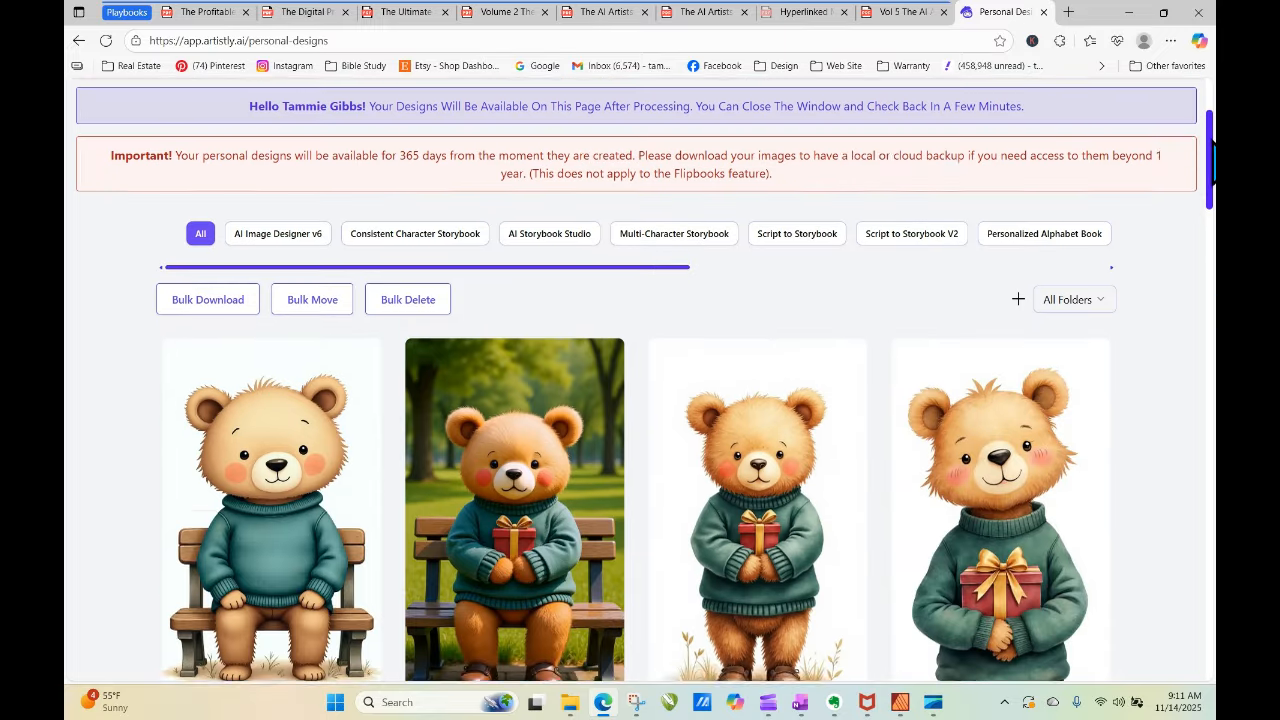
# Start another consistent character in the 3D & 2D style images category, dismissing the local file chooser.
pyautogui.click(722, 202)
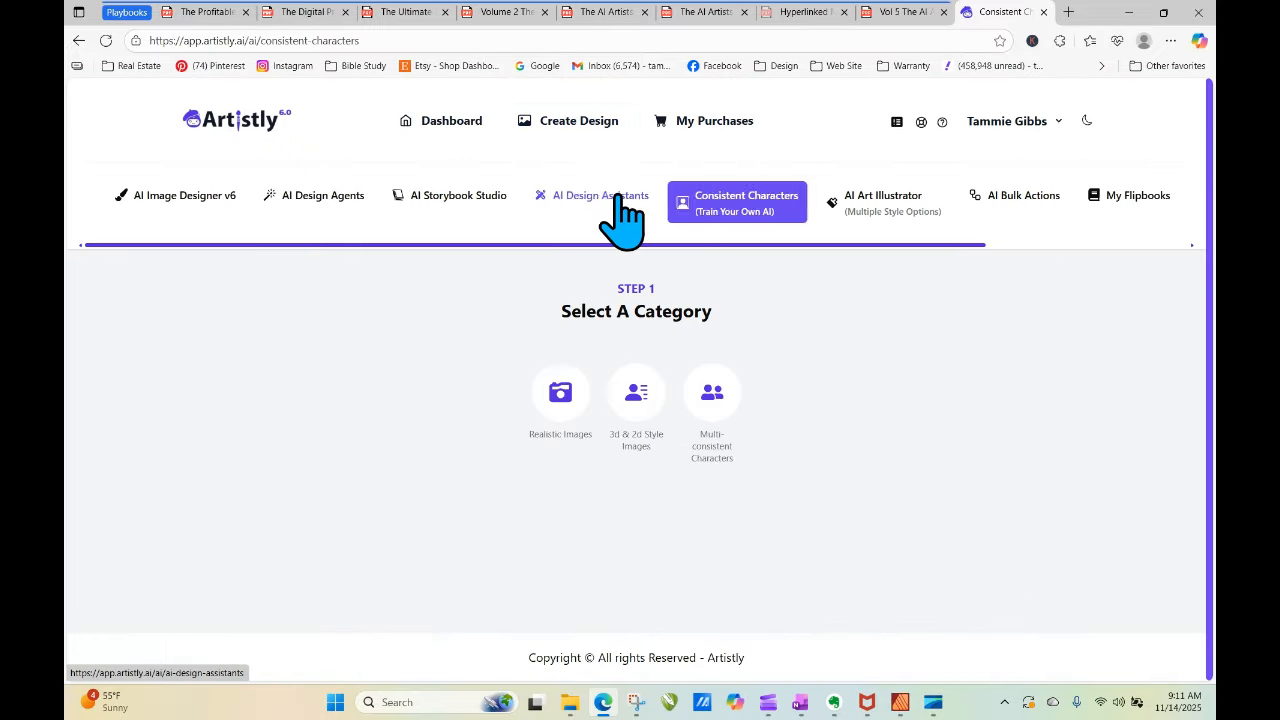
pyautogui.click(640, 395)
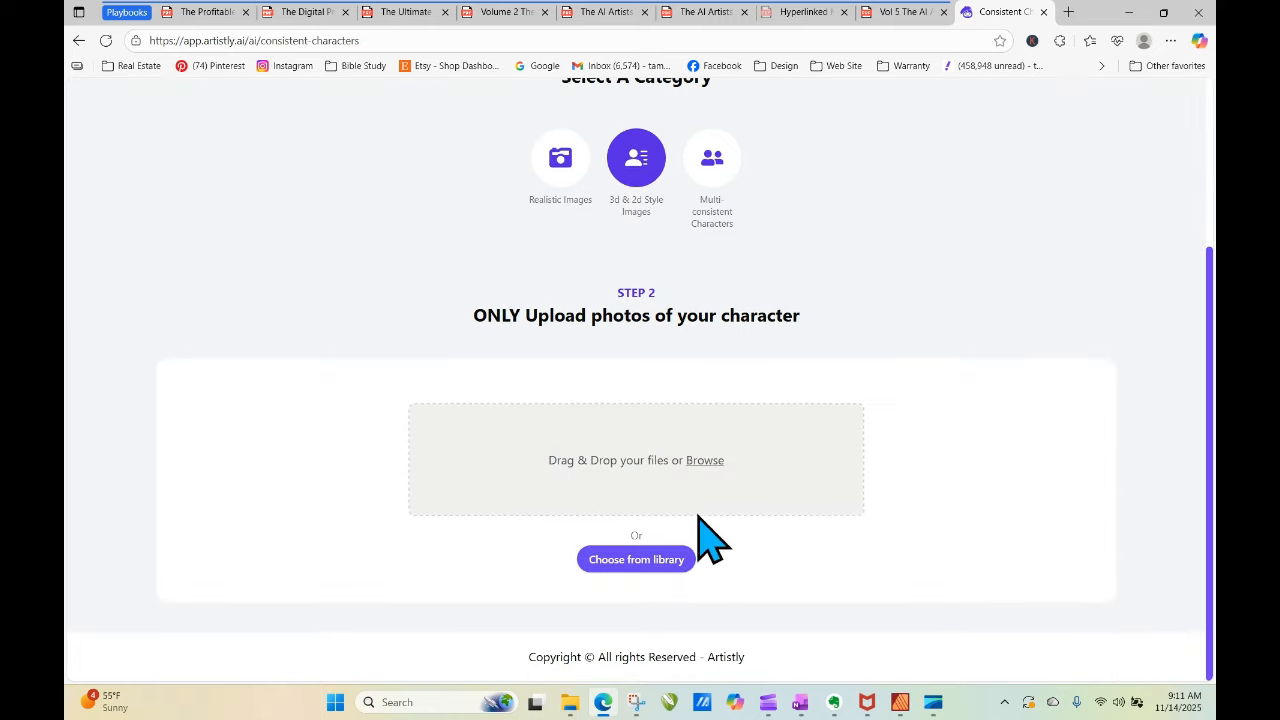
pyautogui.click(704, 481)
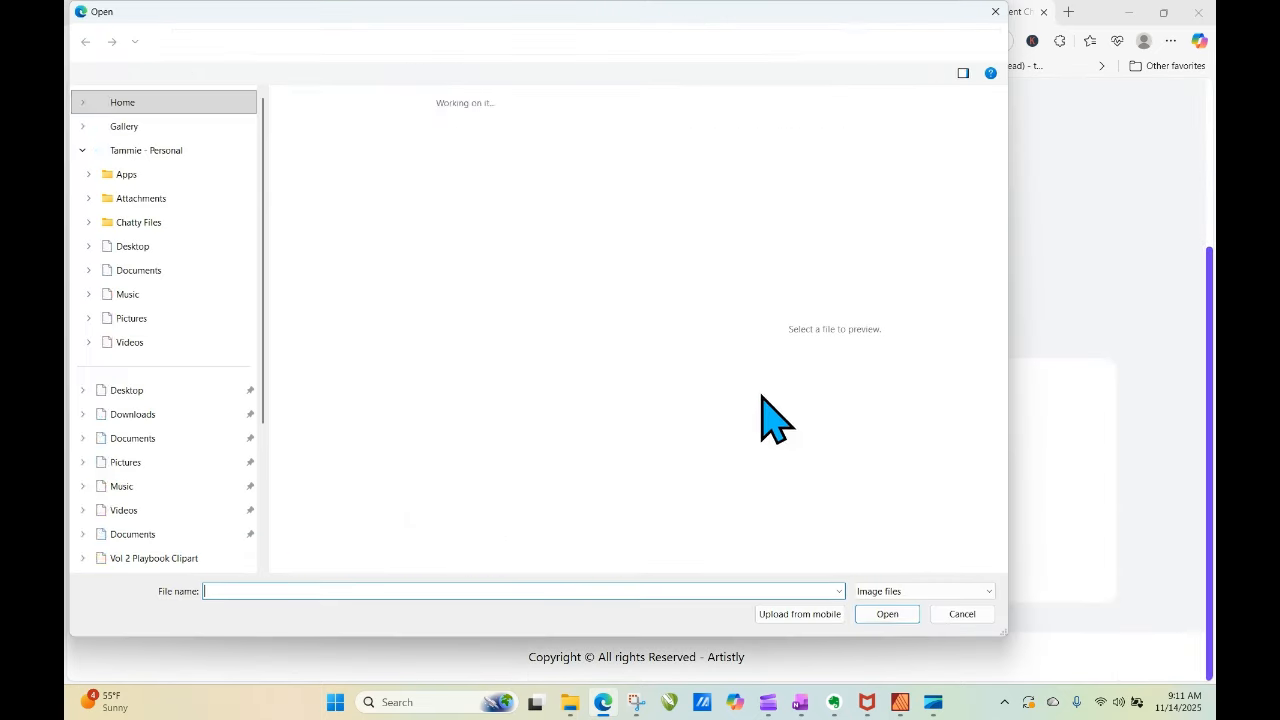
pyautogui.click(995, 12)
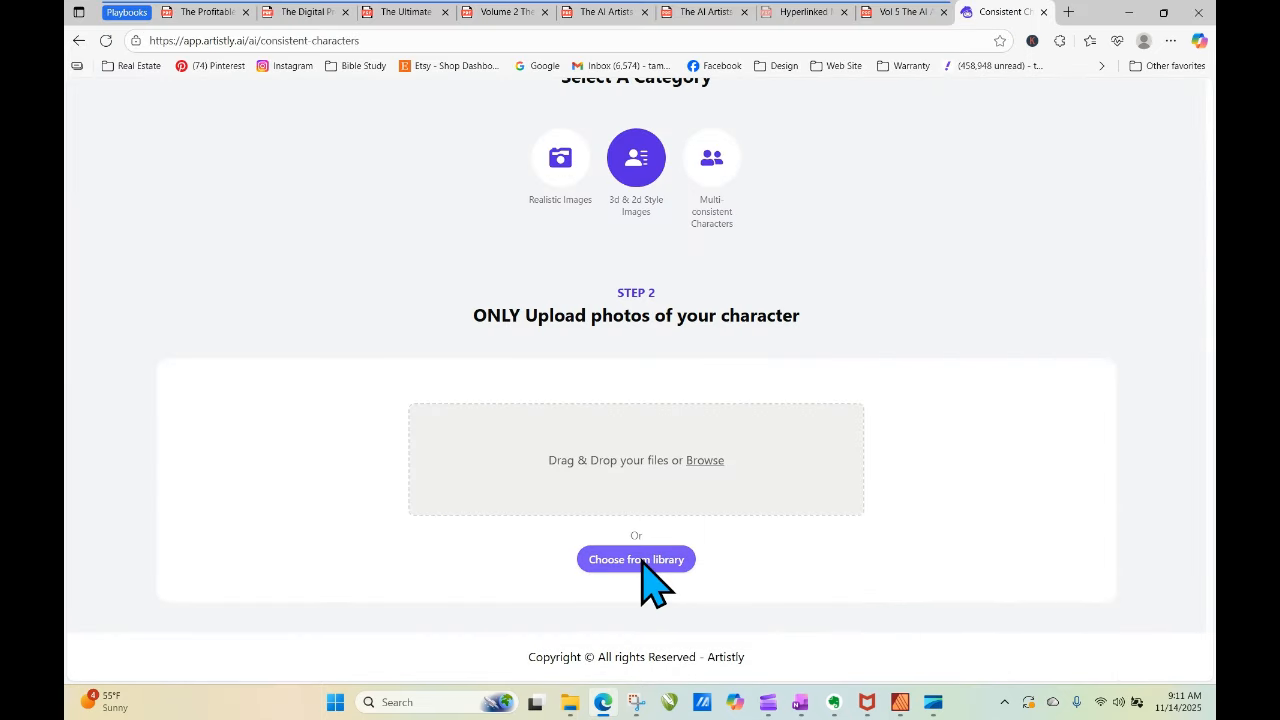
# Choose the loafer-wearing bear holding a gift from the media library as the character photo.
pyautogui.click(640, 558)
pyautogui.click(530, 358)
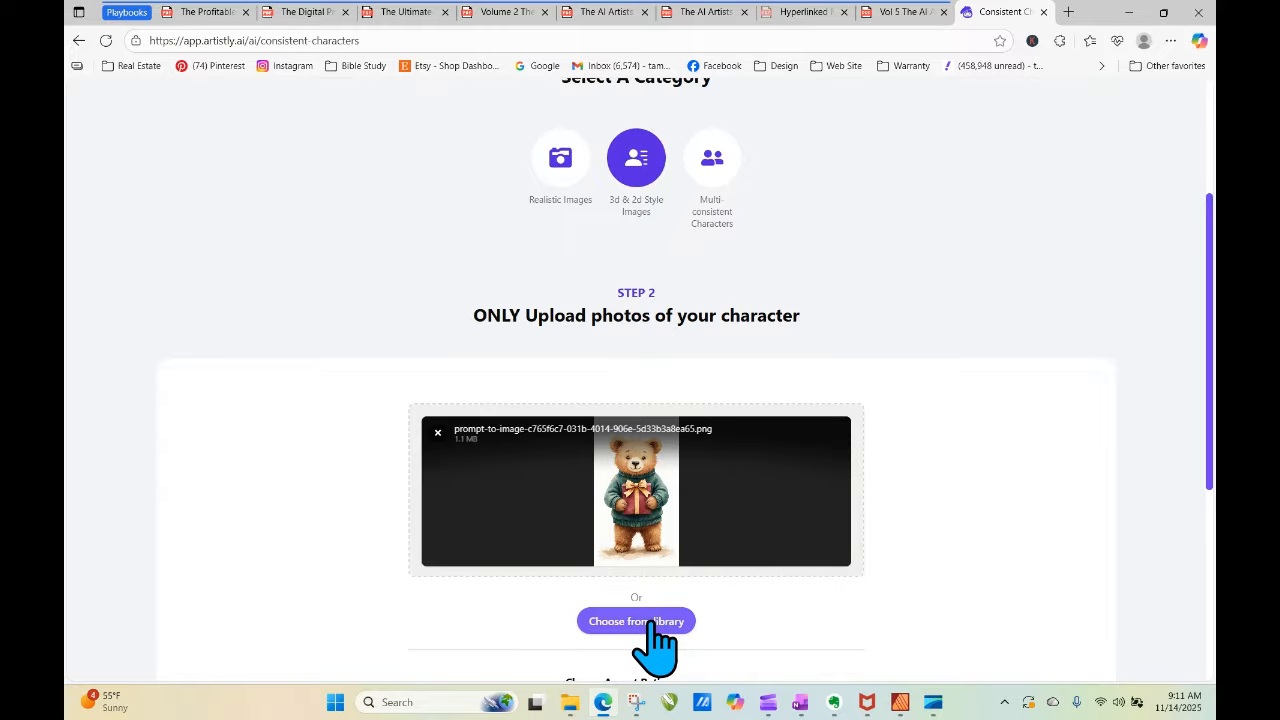
pyautogui.click(655, 622)
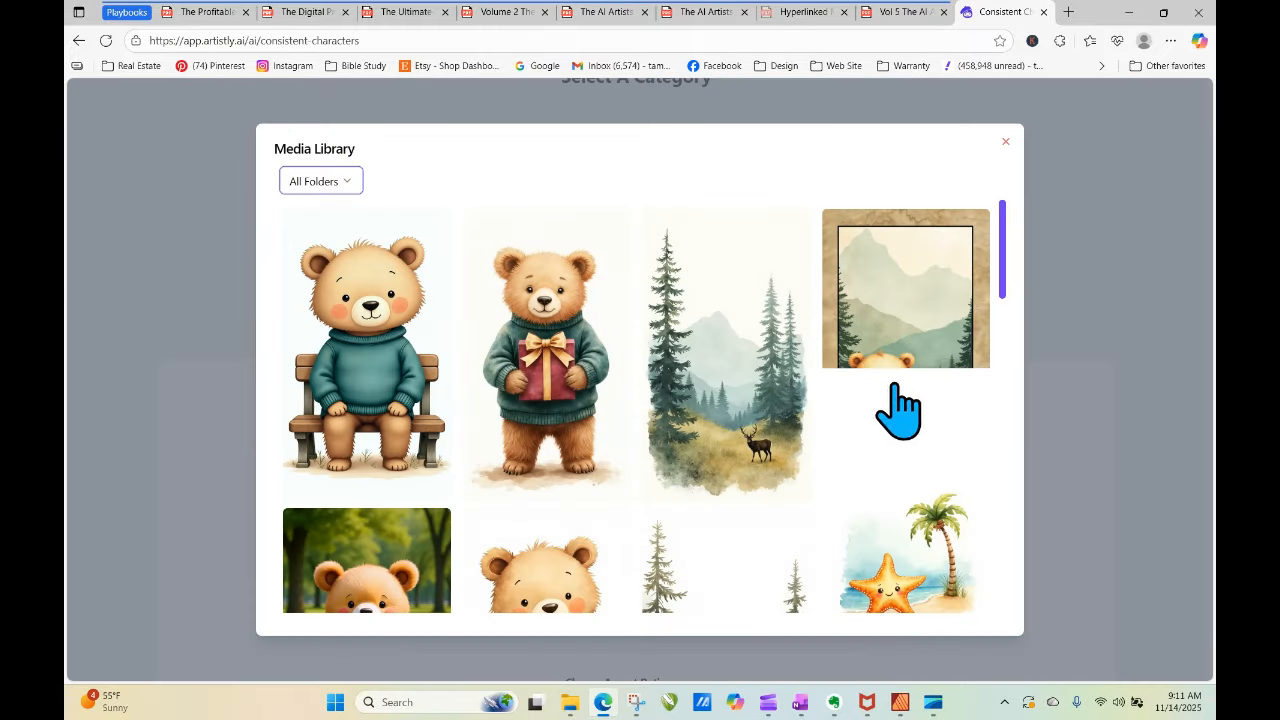
pyautogui.moveTo(1003, 225); pyautogui.dragTo(1034, 357)
pyautogui.scroll(-1, 480, 471)
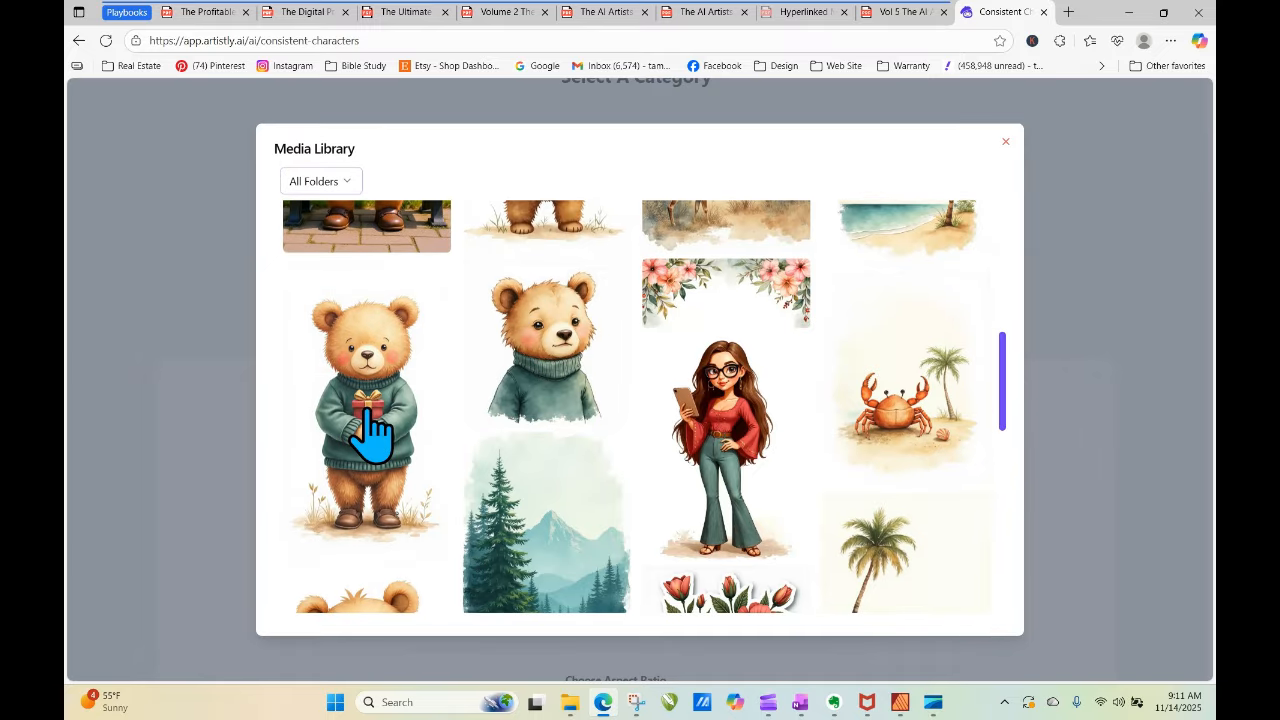
pyautogui.click(371, 434)
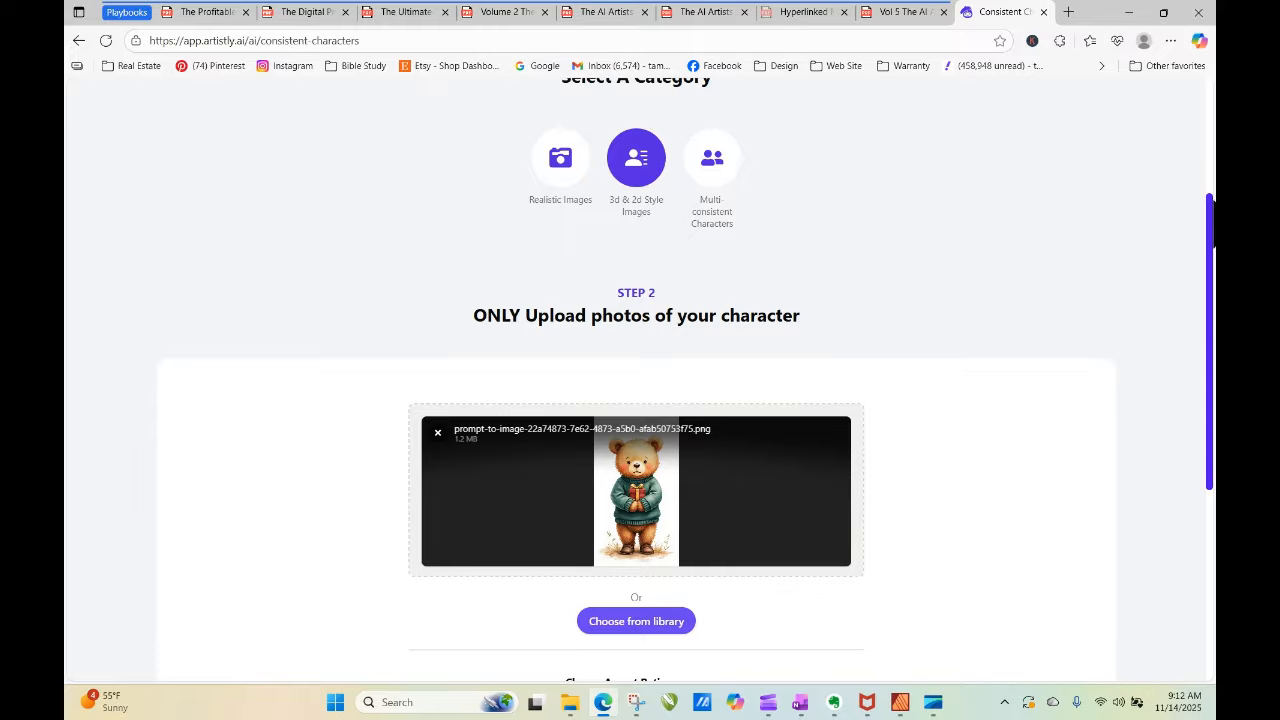
# Set the character image's aspect ratio to 9:16 (768 X 1344) px.
pyautogui.scroll(-4, 1212, 215)
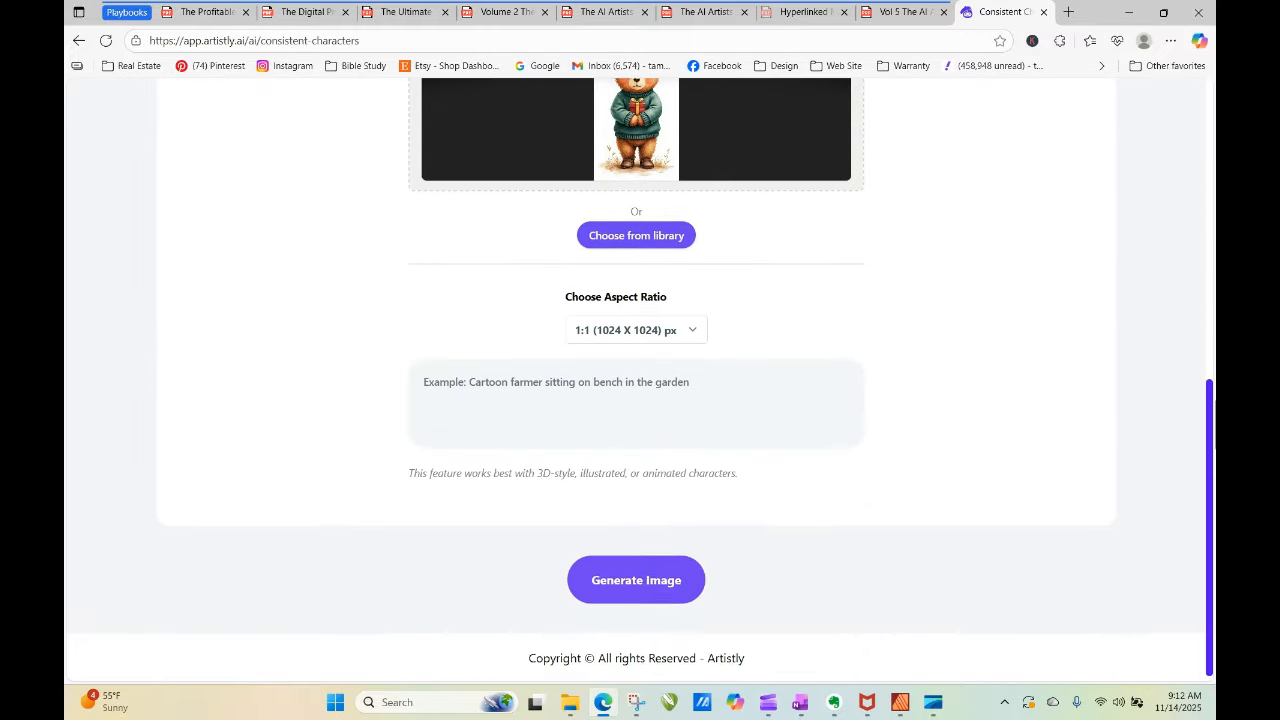
pyautogui.click(667, 330)
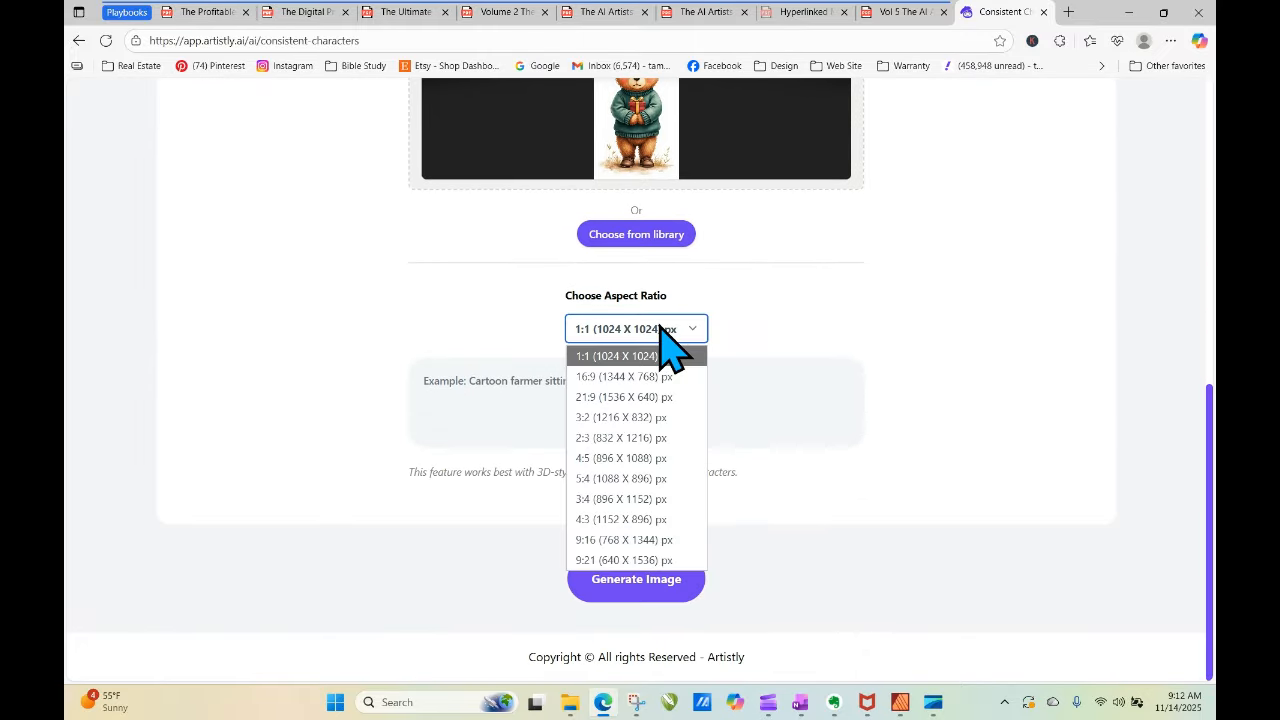
pyautogui.click(660, 540)
# Generate with the prompt "Keep the same style and the same character. The character should have a soft smile and be sitting on a park bench against a white background".
pyautogui.click(515, 400)
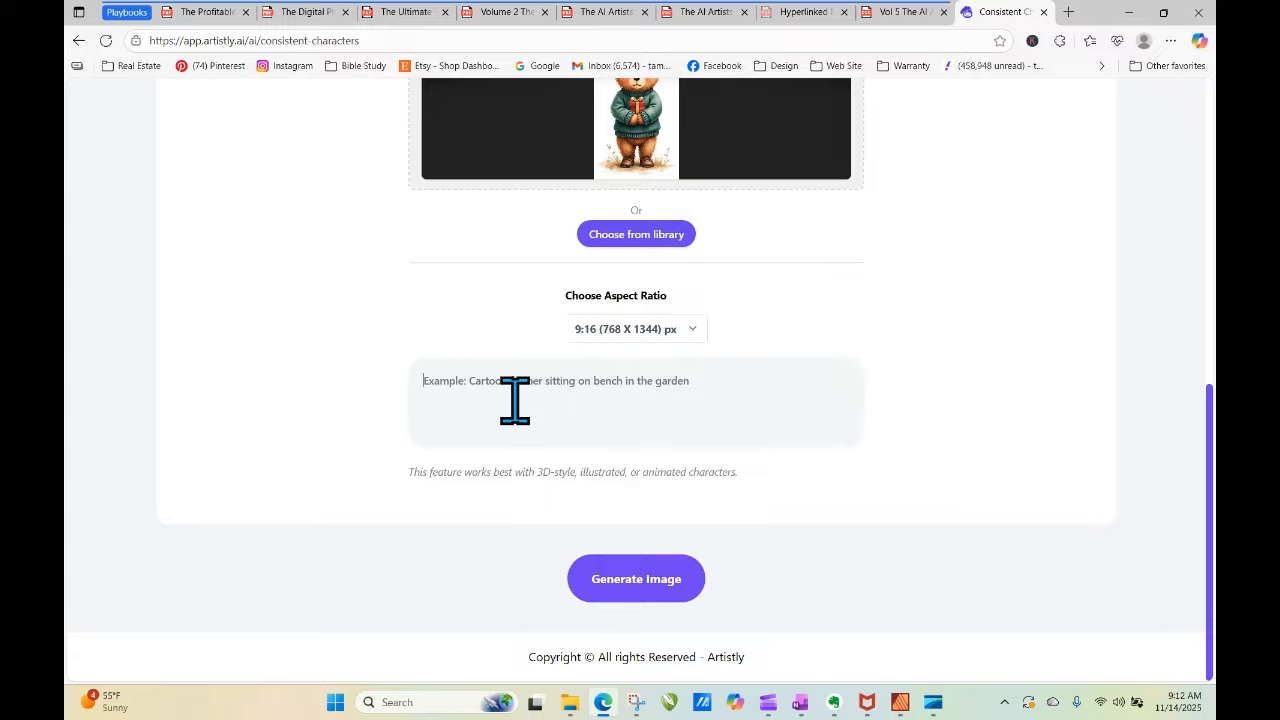
pyautogui.write('Keep the same')
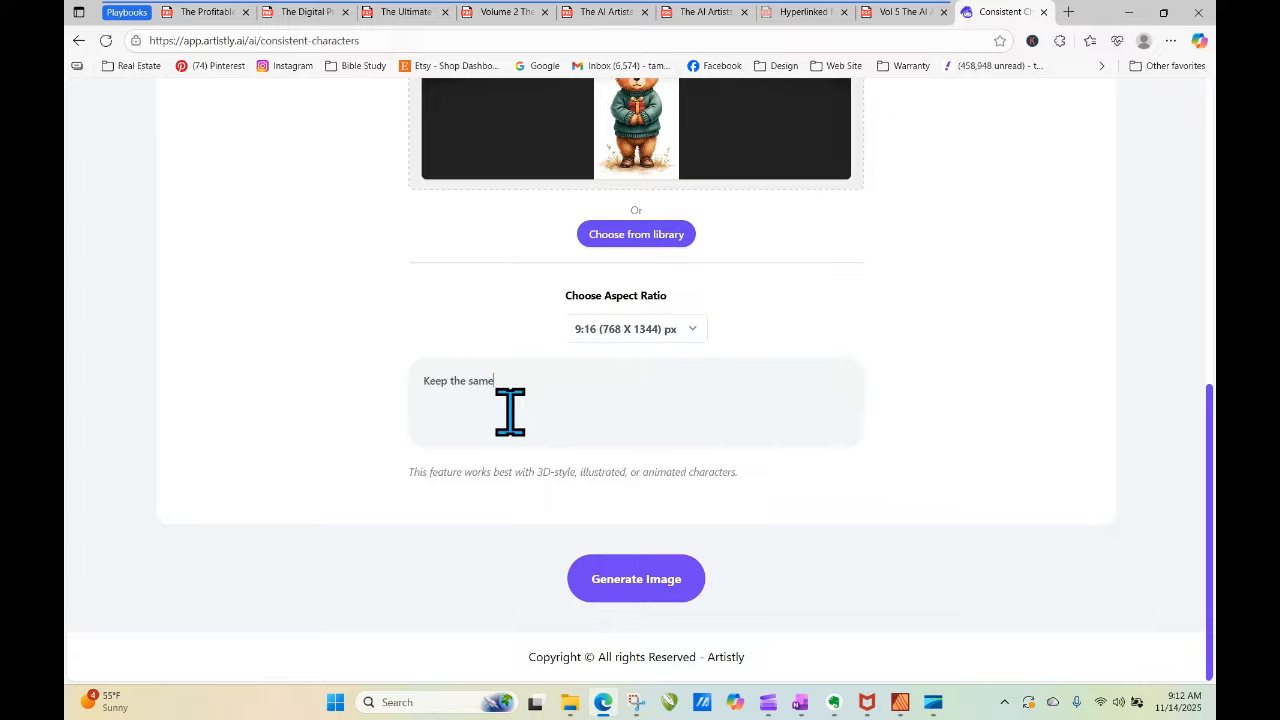
pyautogui.write(' character. The characp the same style and the')
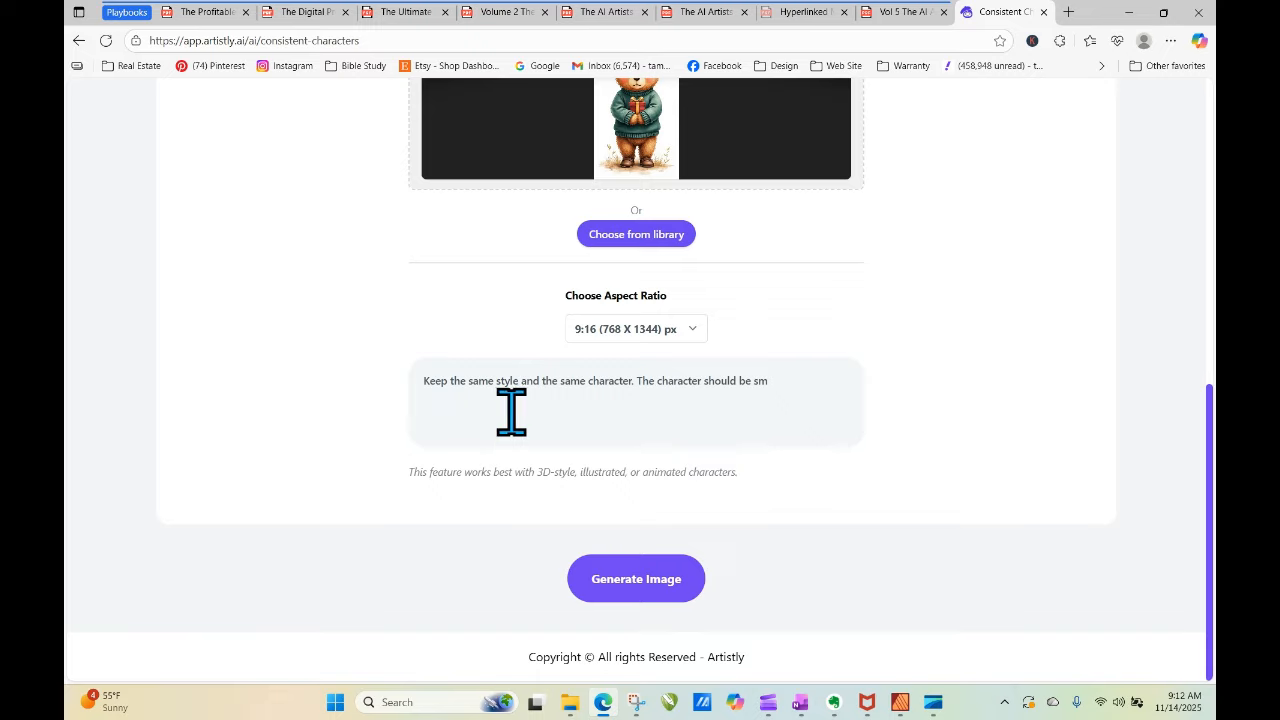
pyautogui.press('BackSpace')
pyautogui.press('BackSpace')
pyautogui.press('BackSpace')
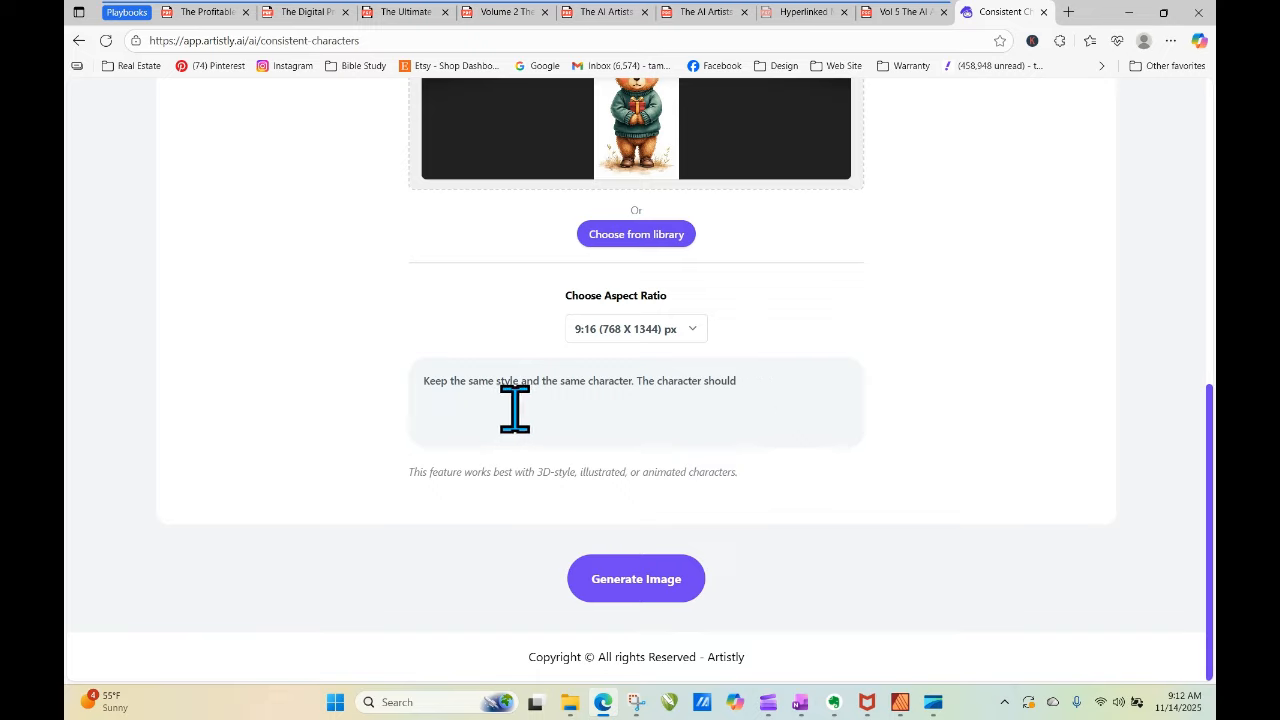
pyautogui.write('have a soft smile and be sitting on a park bench against a')
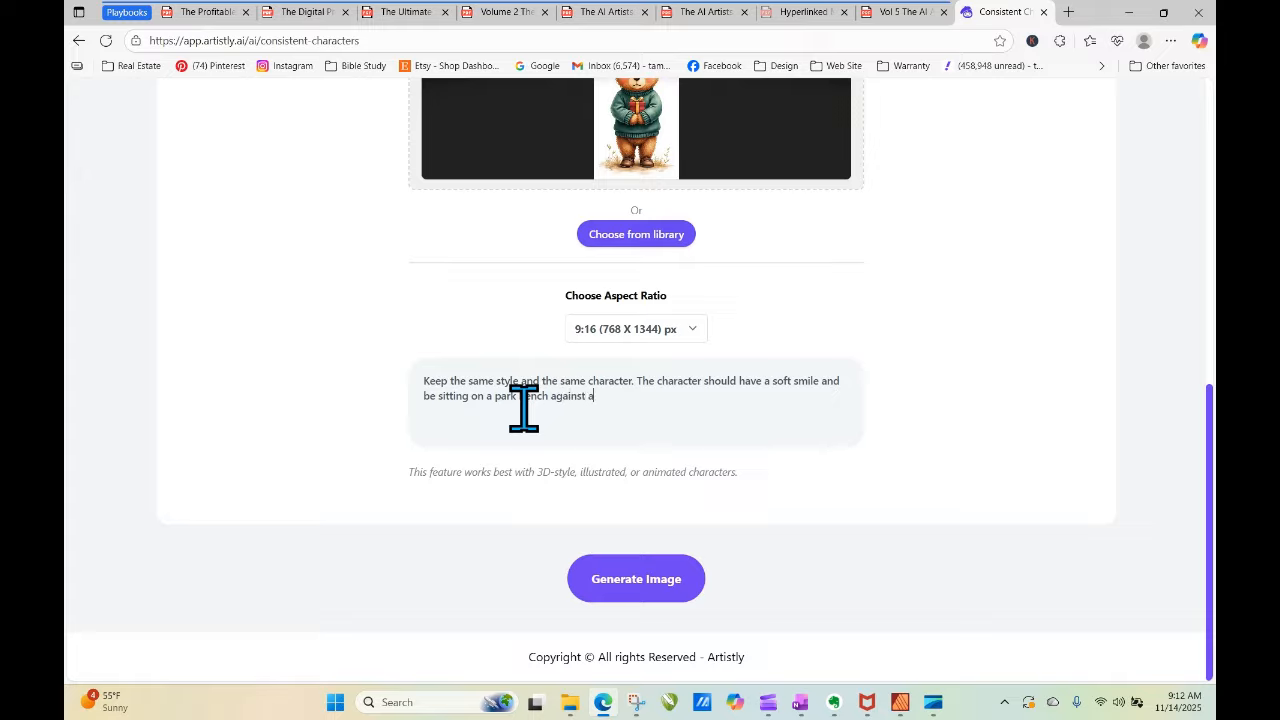
pyautogui.write('white background')
pyautogui.click(660, 592)
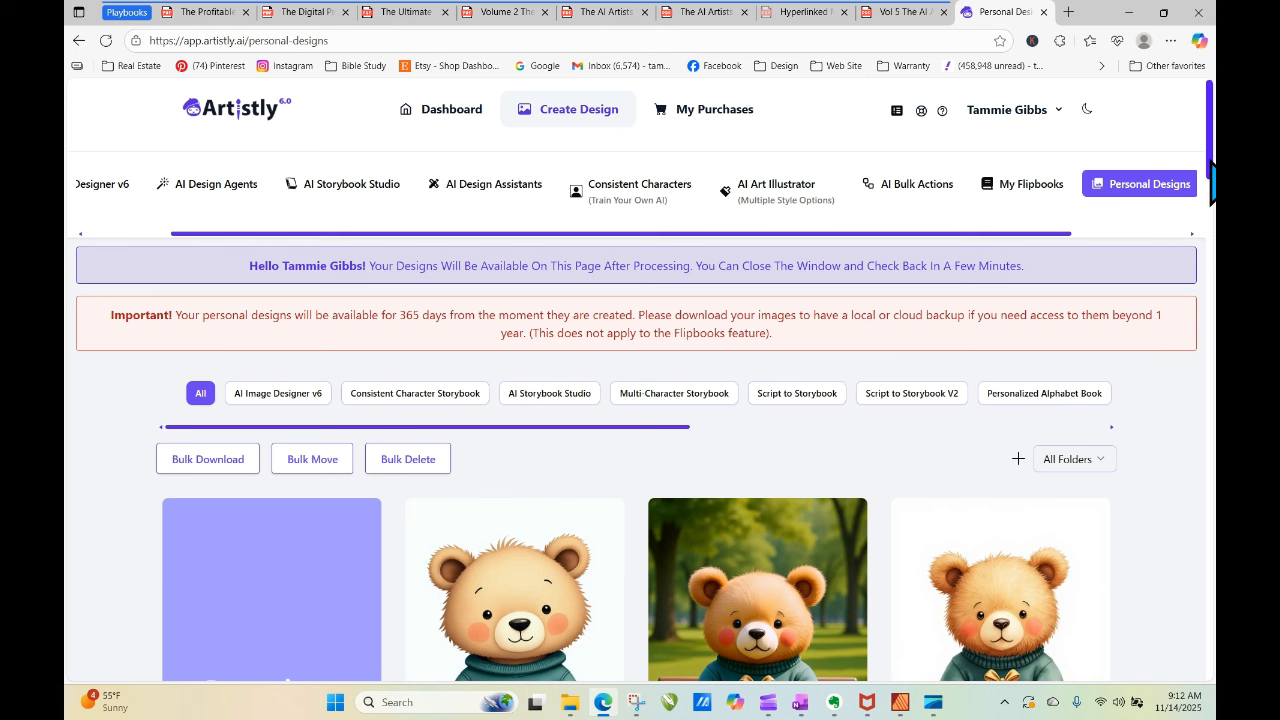
# Reload the personal designs and compare the newly generated bench bear with the earlier bear illustrations.
pyautogui.scroll(-3, 748, 250)
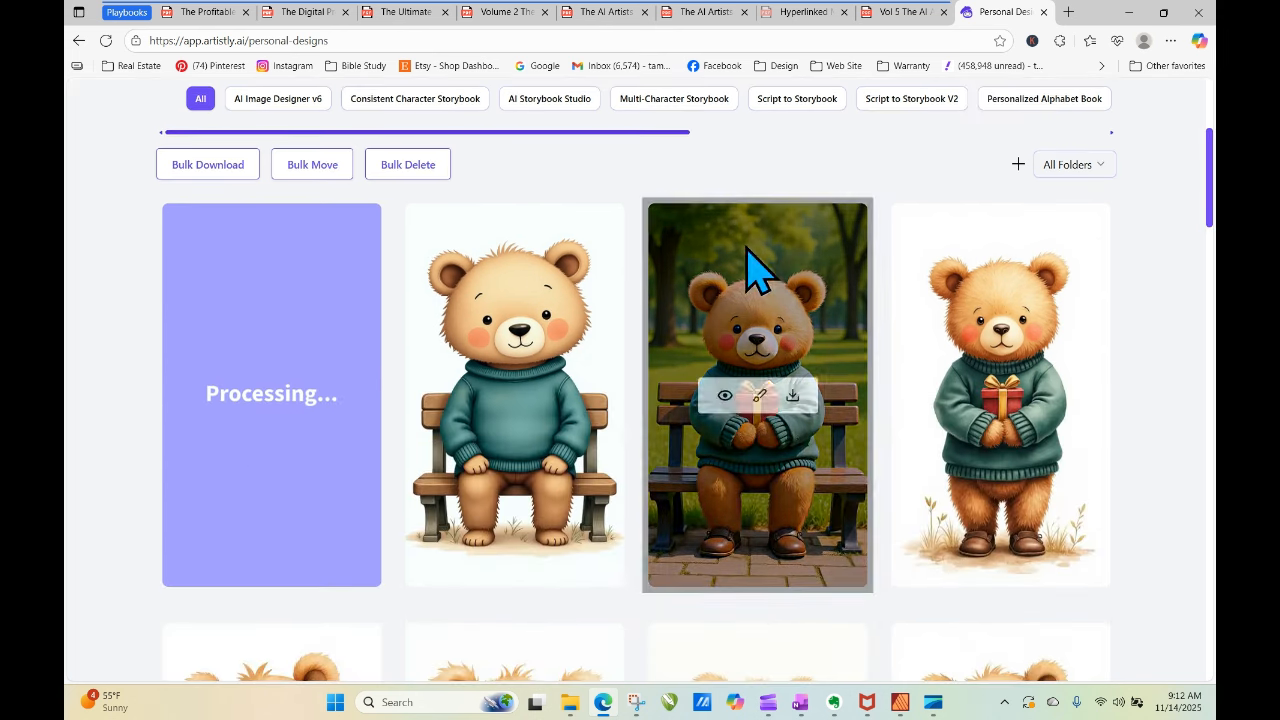
pyautogui.click(105, 41)
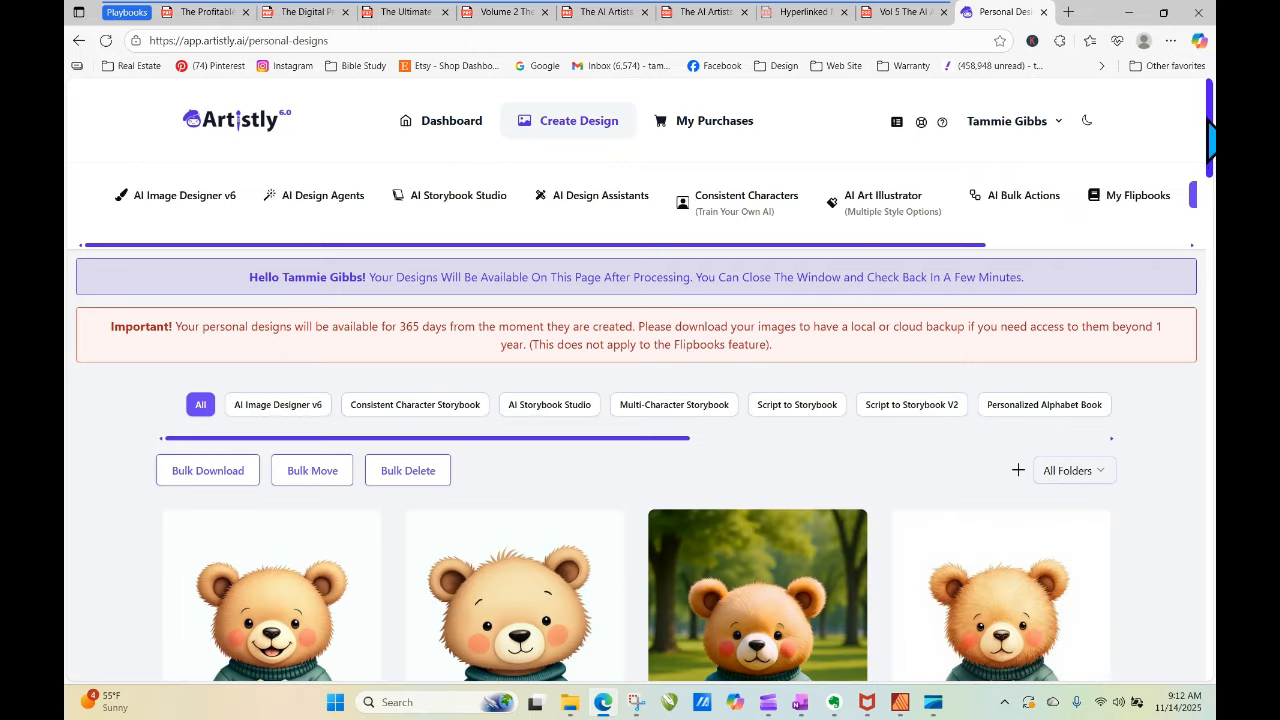
pyautogui.scroll(-3, 1205, 200)
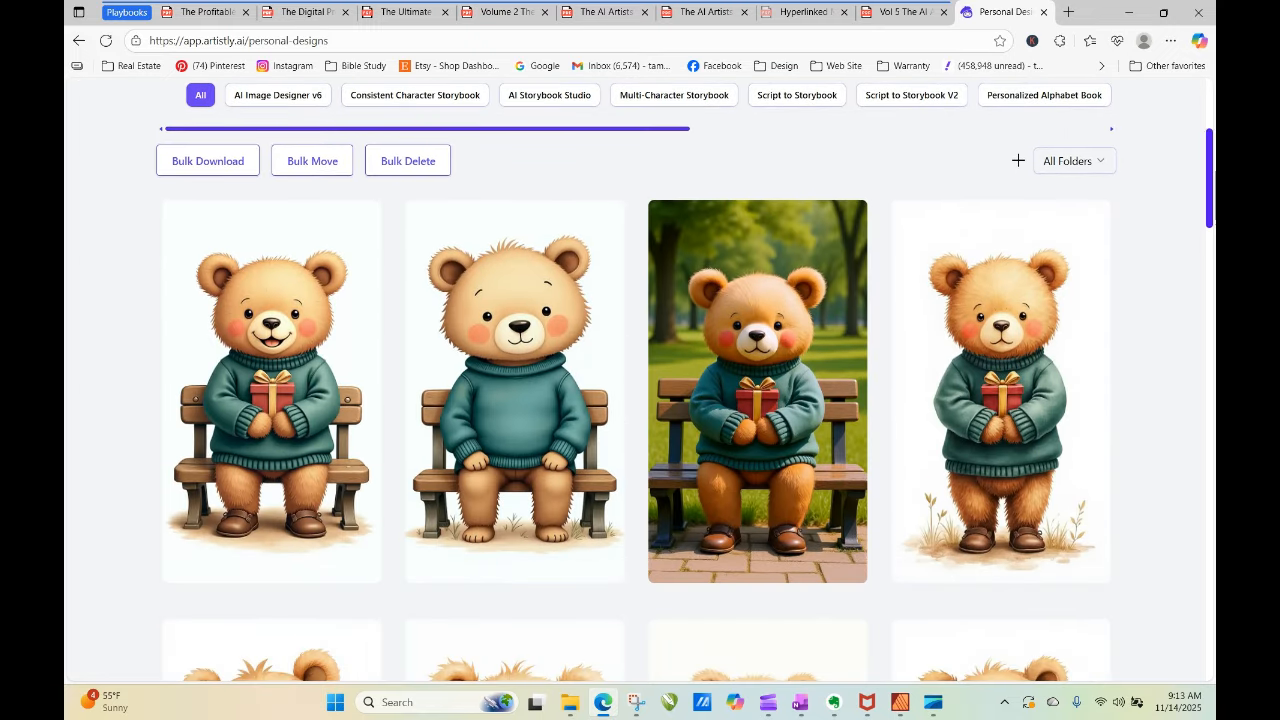
pyautogui.moveTo(364, 413)
pyautogui.moveTo(1212, 165); pyautogui.dragTo(1212, 190)
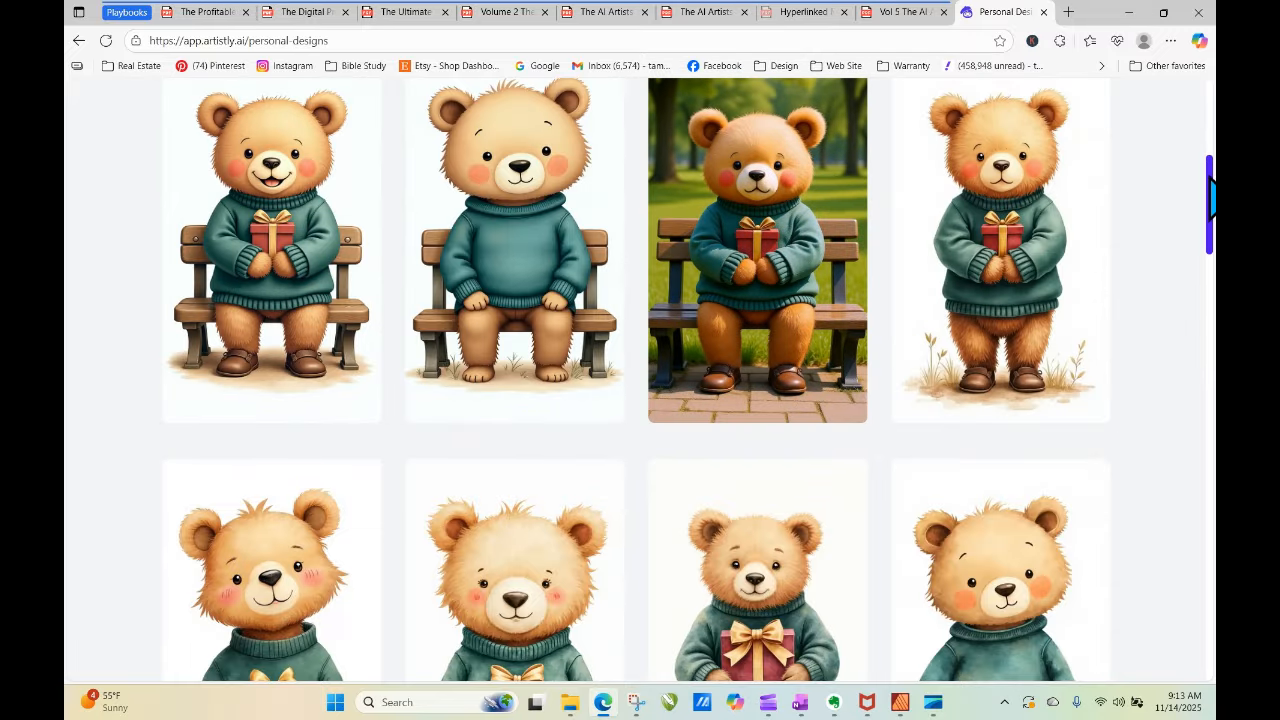
pyautogui.scroll(-3, 1100, 212)
pyautogui.scroll(3, 1211, 190)
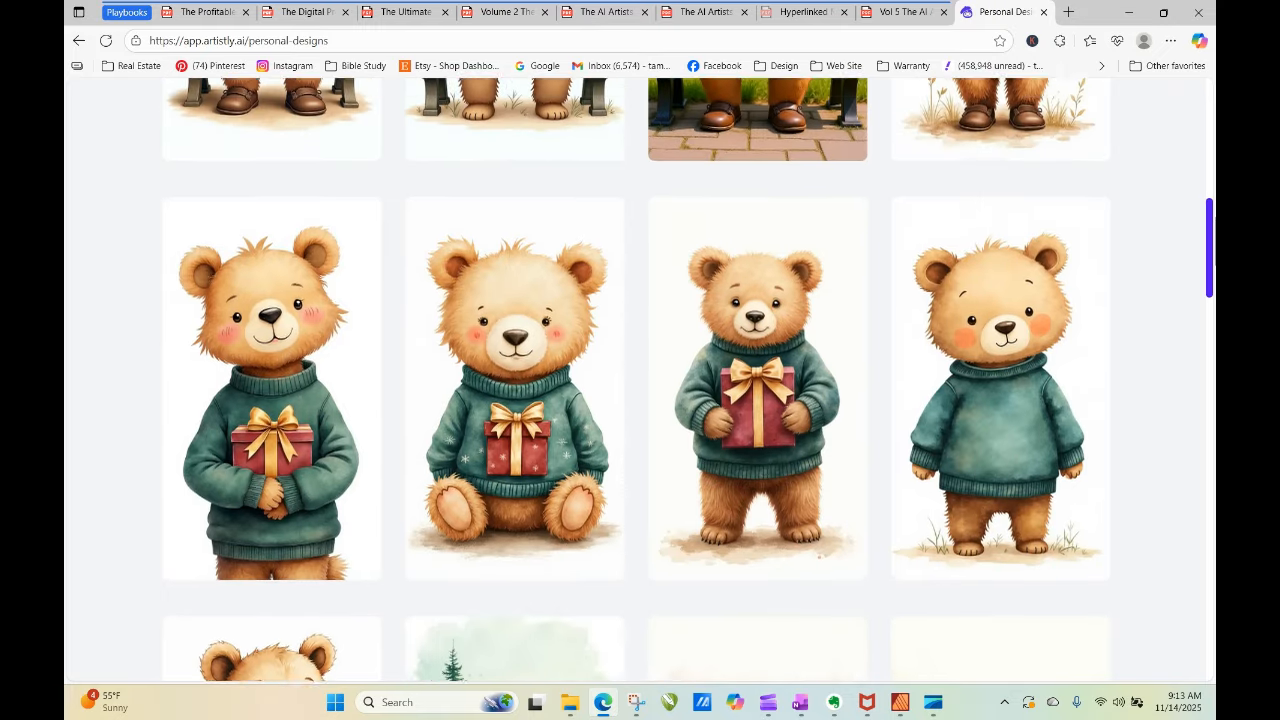
pyautogui.scroll(2, 1211, 190)
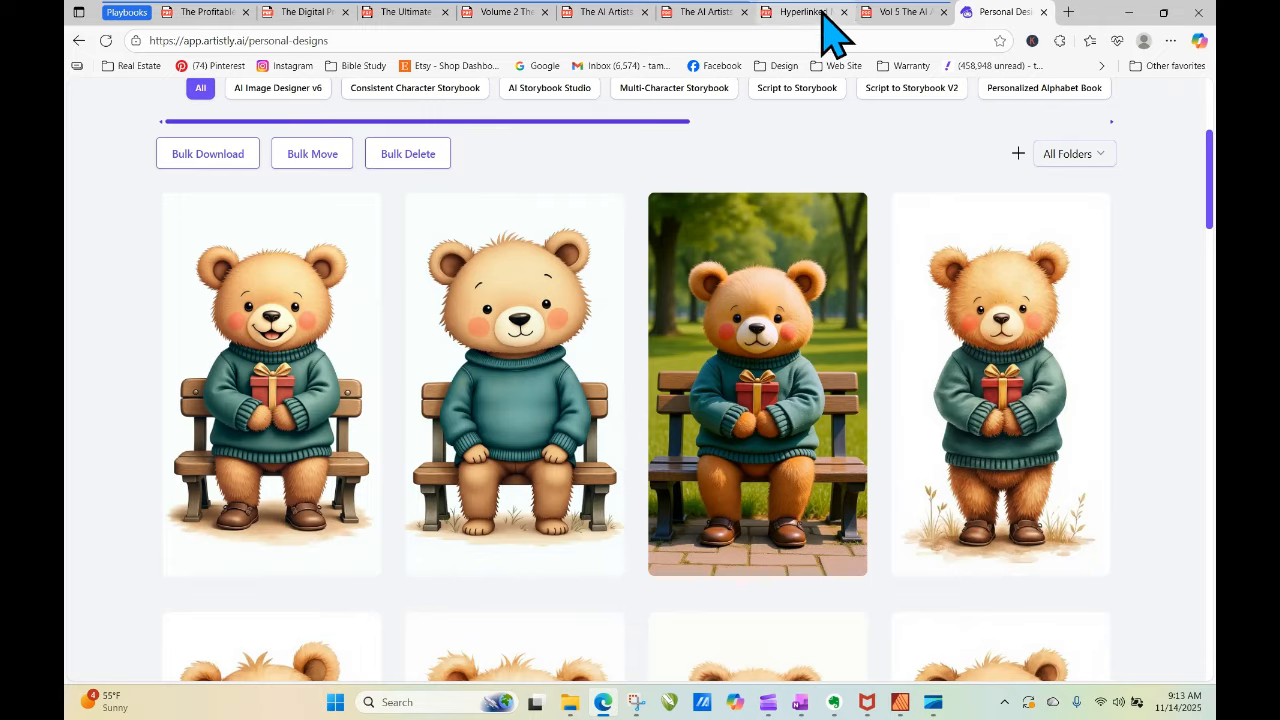
# Switch to the Vol 5 Christmas Florals playbook PDF and open the Farmhouse Chic base prompts from the table of contents on page 5.
pyautogui.moveTo(715, 30)
pyautogui.click(908, 12)
pyautogui.click(633, 93)
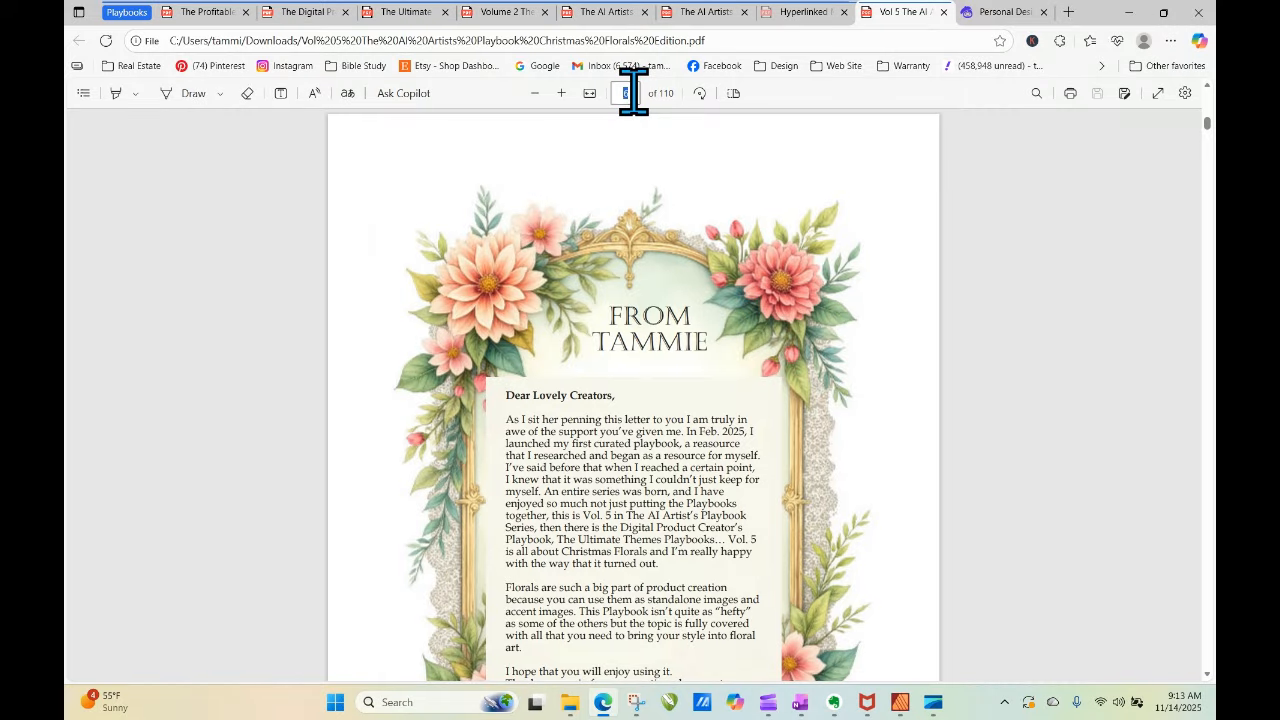
pyautogui.write('5')
pyautogui.press('Return')
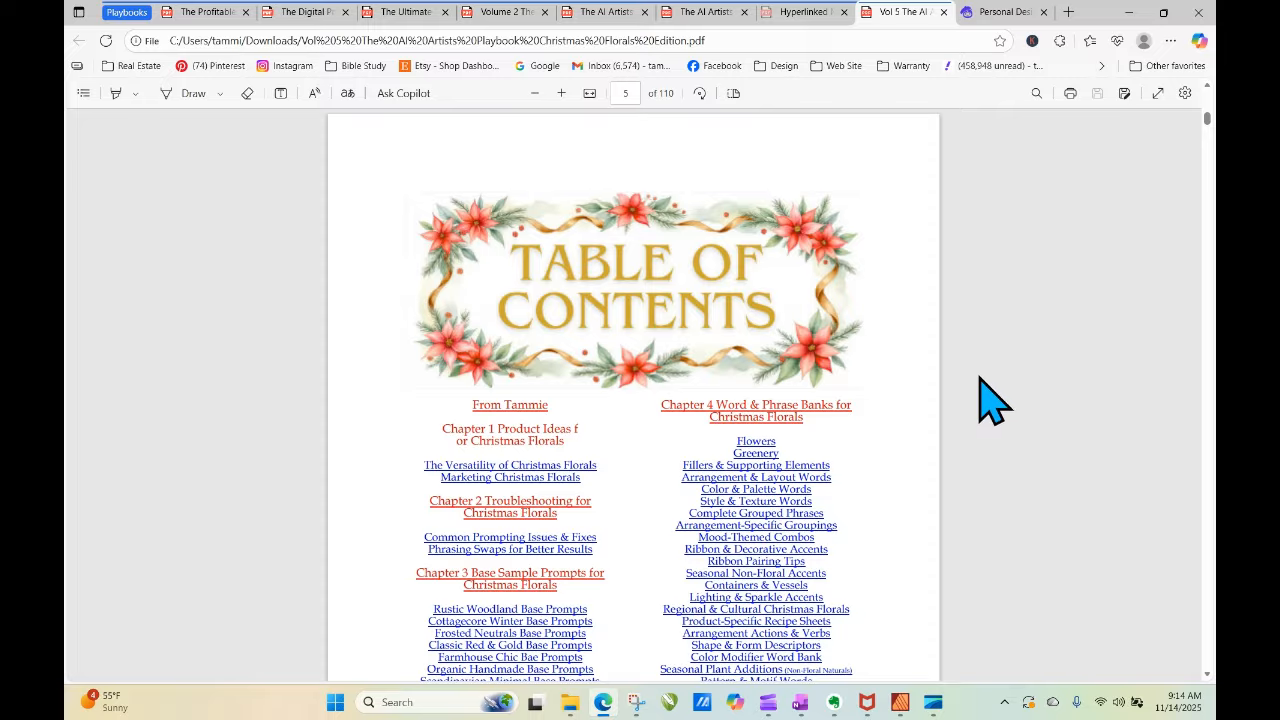
pyautogui.scroll(-3, 995, 402)
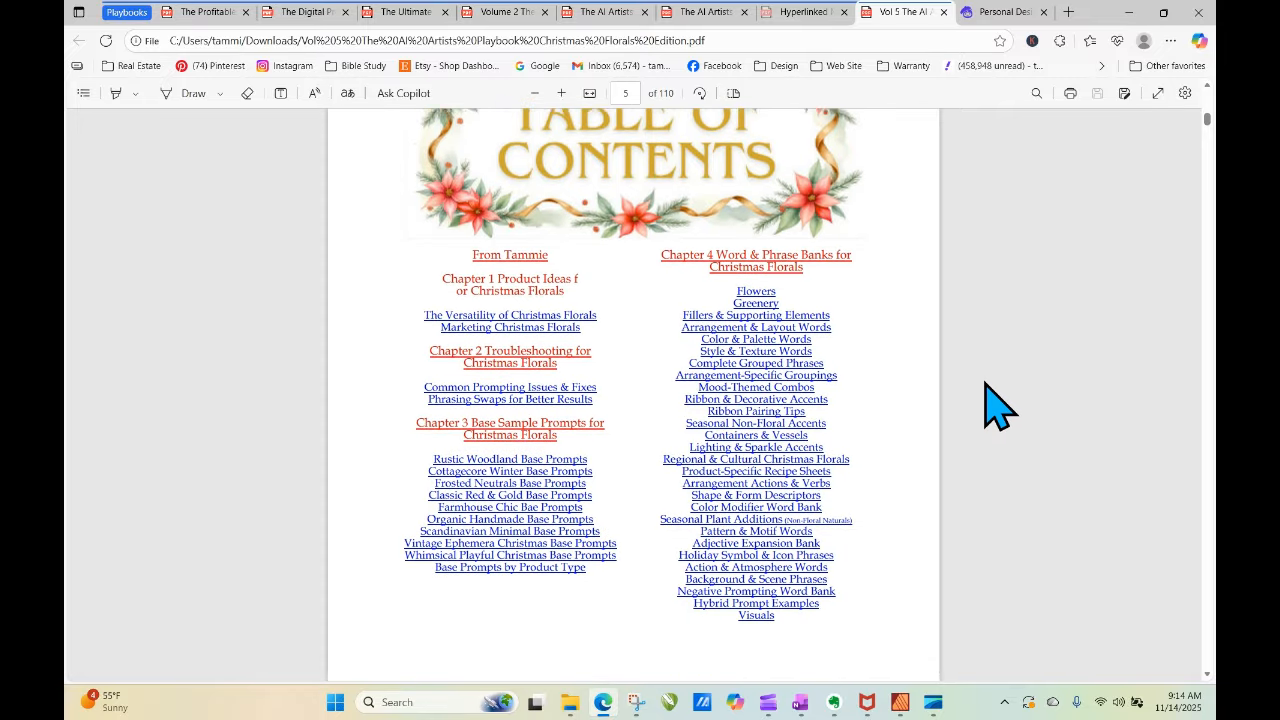
pyautogui.scroll(-1, 995, 405)
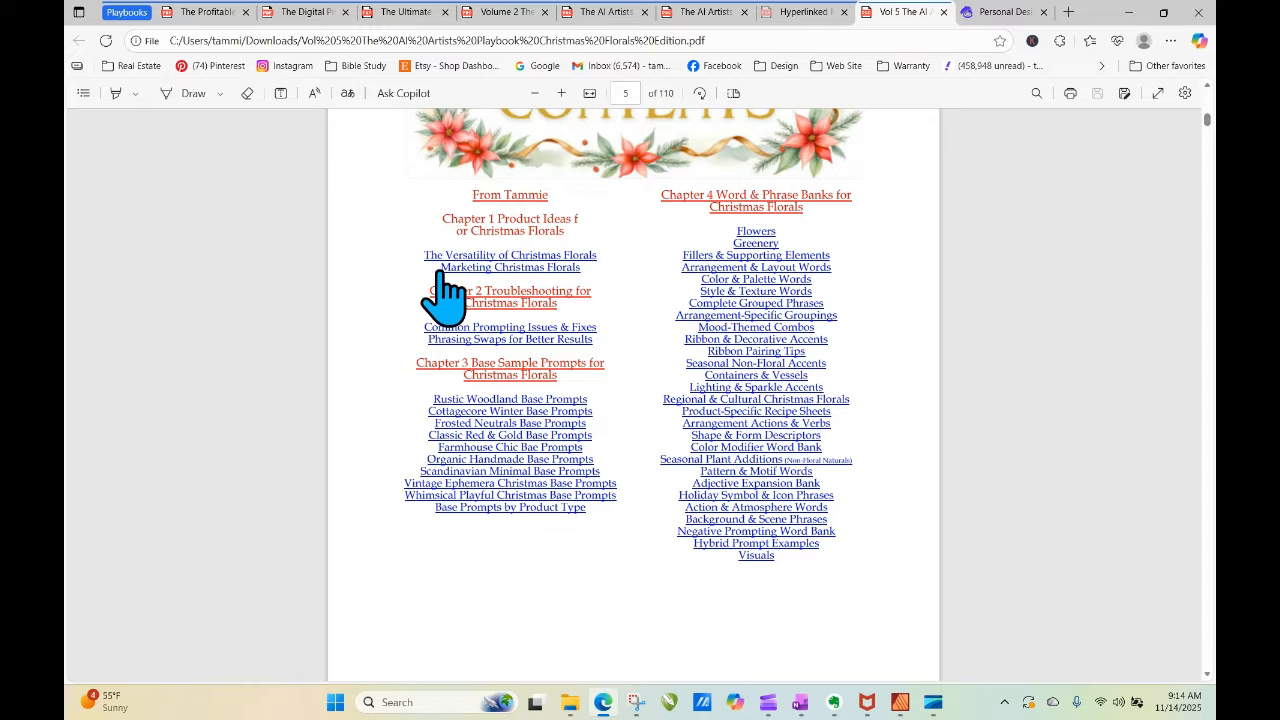
pyautogui.click(490, 449)
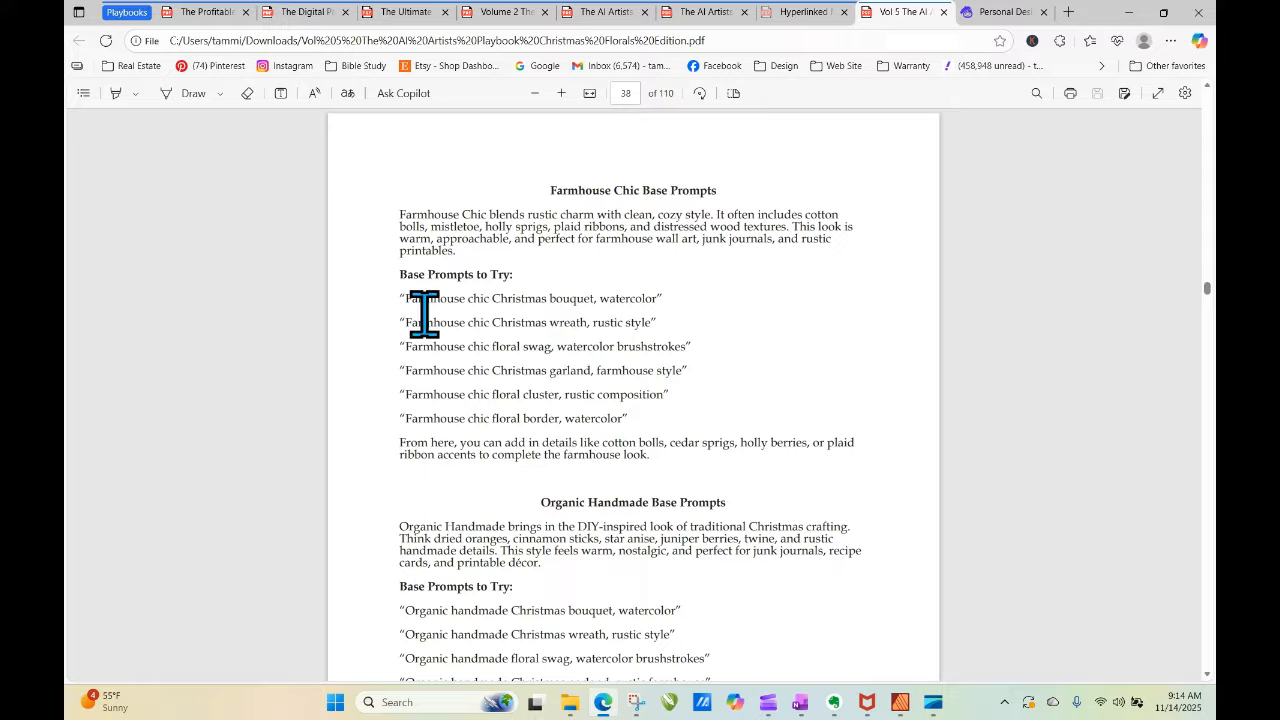
# Copy the base prompt "Farmhouse chic Christmas bouquet, watercolor" from the playbook.
pyautogui.moveTo(406, 300); pyautogui.dragTo(658, 300)
pyautogui.hotkey('ctrl', 'c')
pyautogui.rightClick(640, 302)
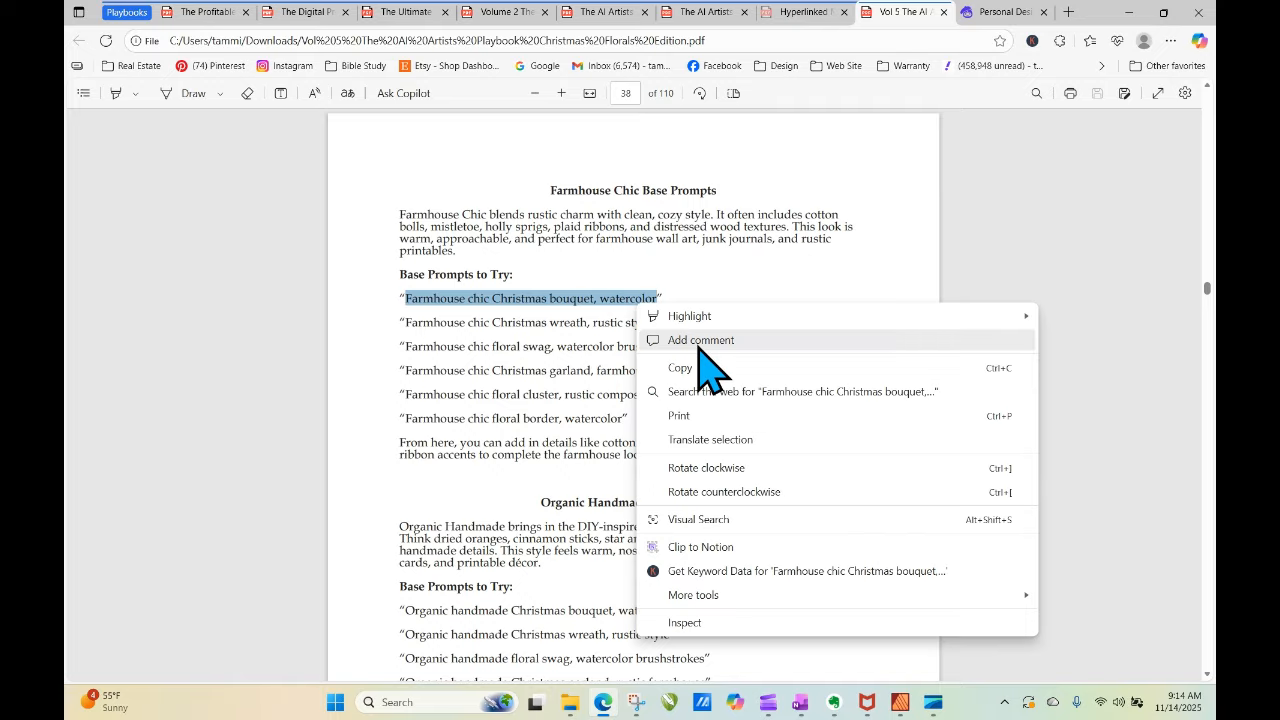
pyautogui.click(686, 367)
# Return to the Artistly personal designs and start re-generating the standing loafer-wearing bear that holds a gift.
pyautogui.click(1000, 12)
pyautogui.click(966, 385)
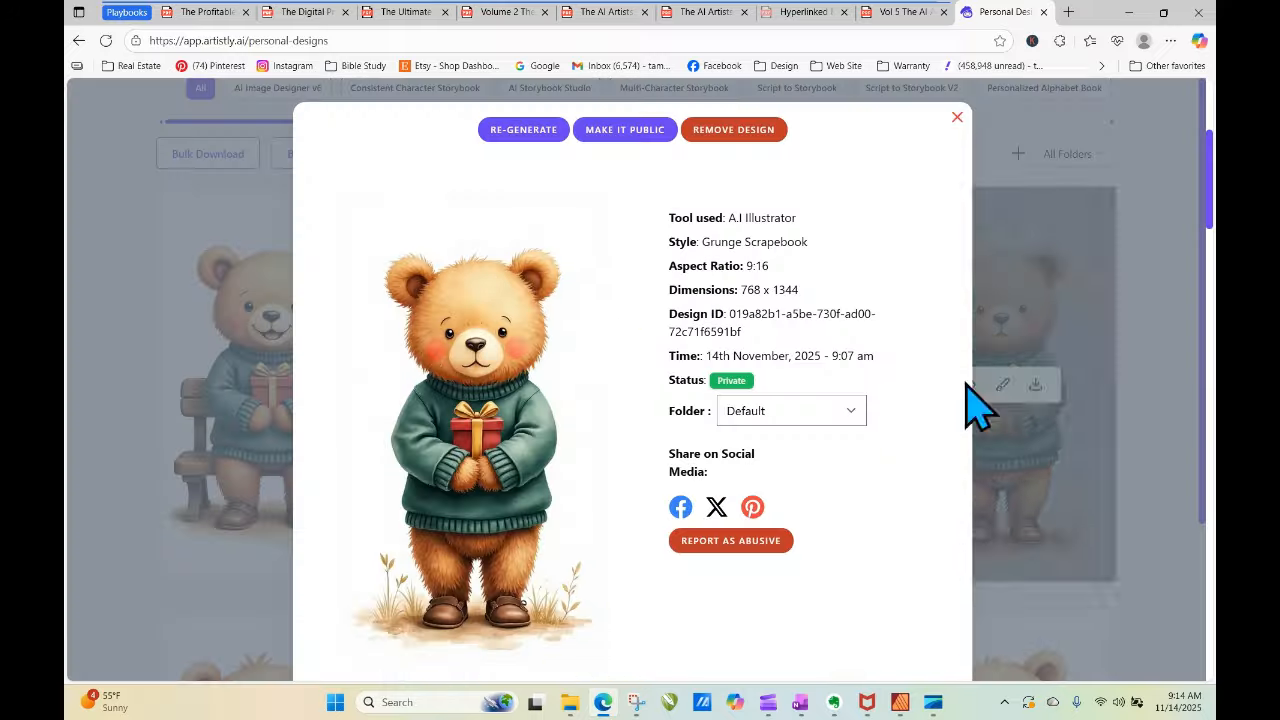
pyautogui.click(522, 127)
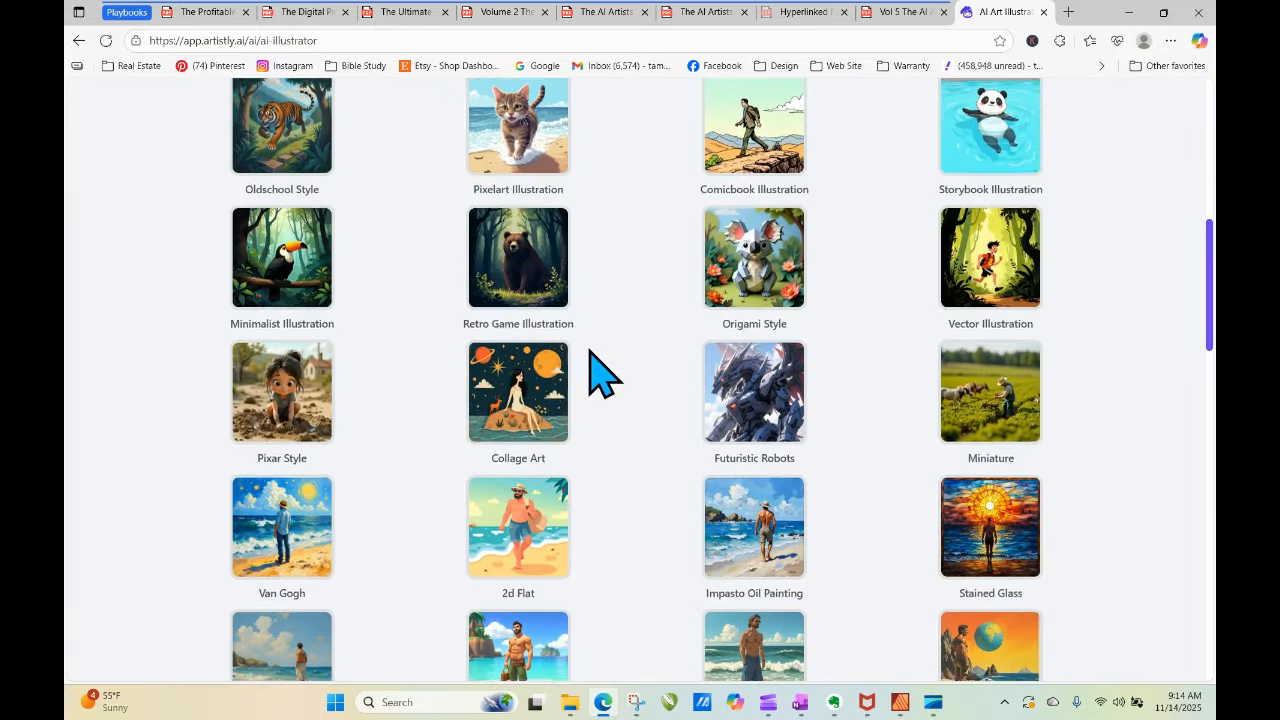
# Insert the copied phrase at the start of the prompt, delete "Christmas bouquet," and separate "watercolor" from "Realistic" with a space.
pyautogui.scroll(-6, 620, 410)
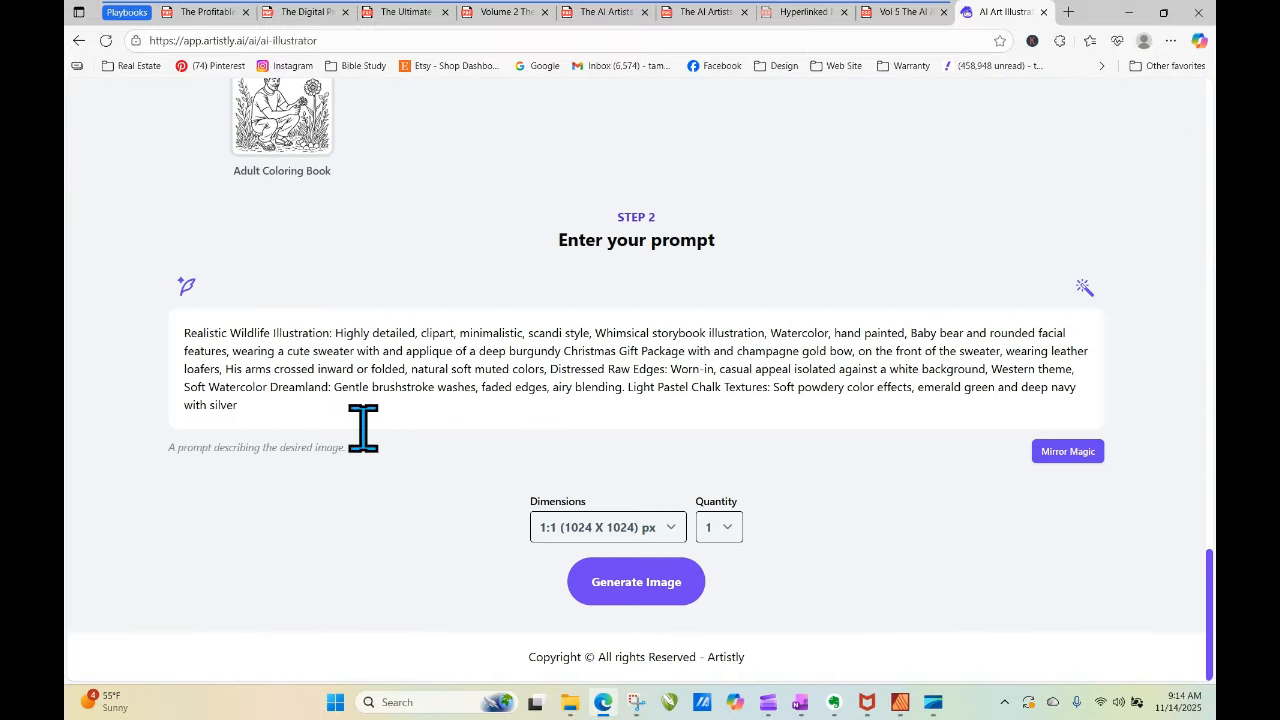
pyautogui.click(185, 335)
pyautogui.rightClick(185, 335)
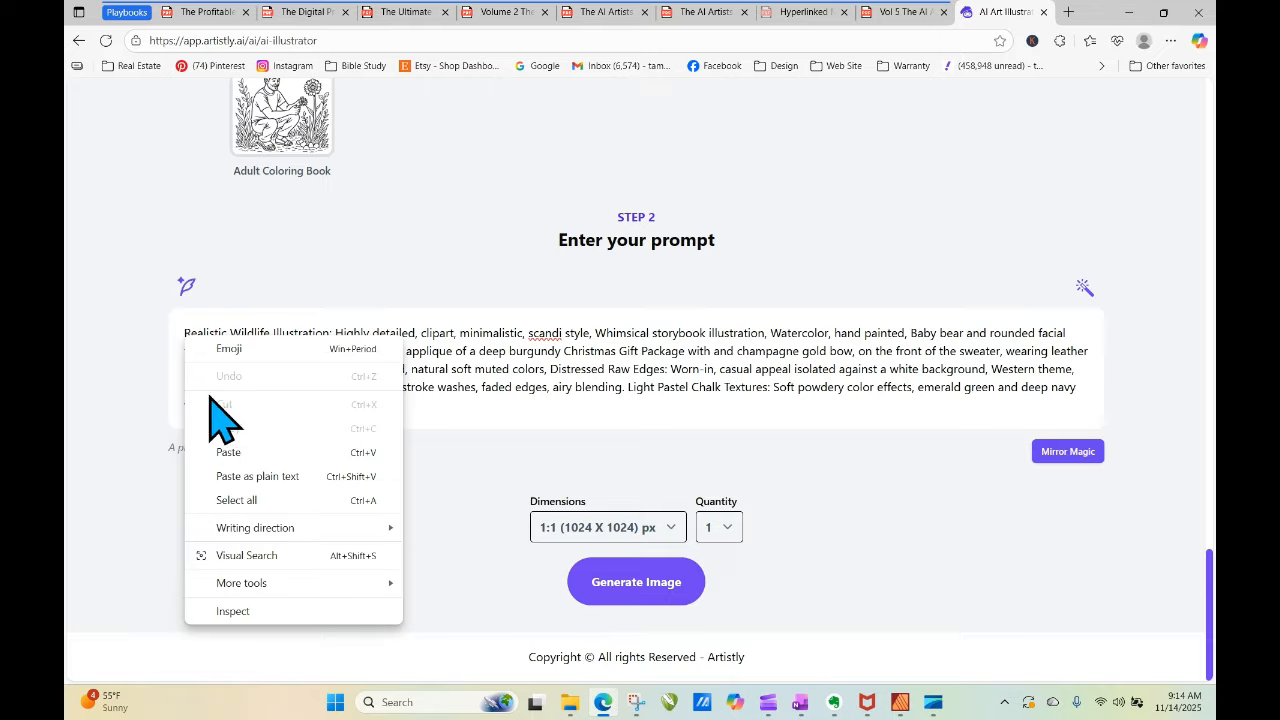
pyautogui.click(232, 468)
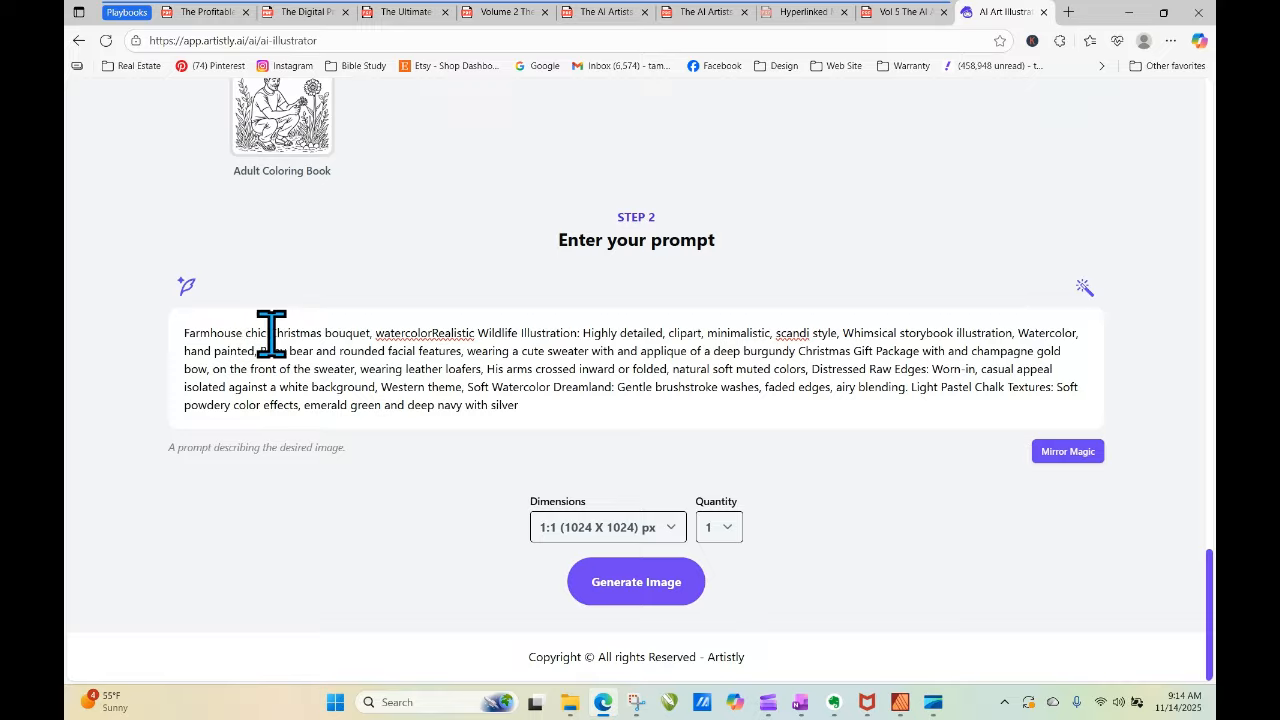
pyautogui.moveTo(372, 334); pyautogui.dragTo(270, 338)
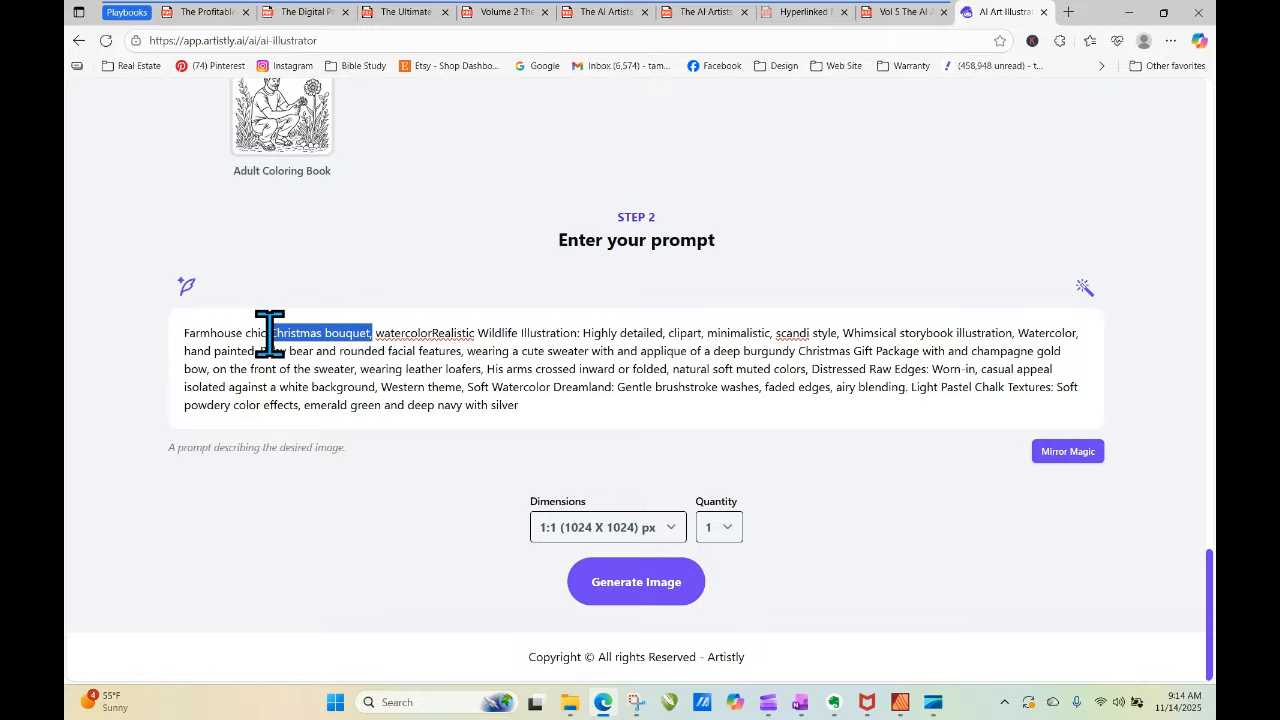
pyautogui.press('BackSpace')
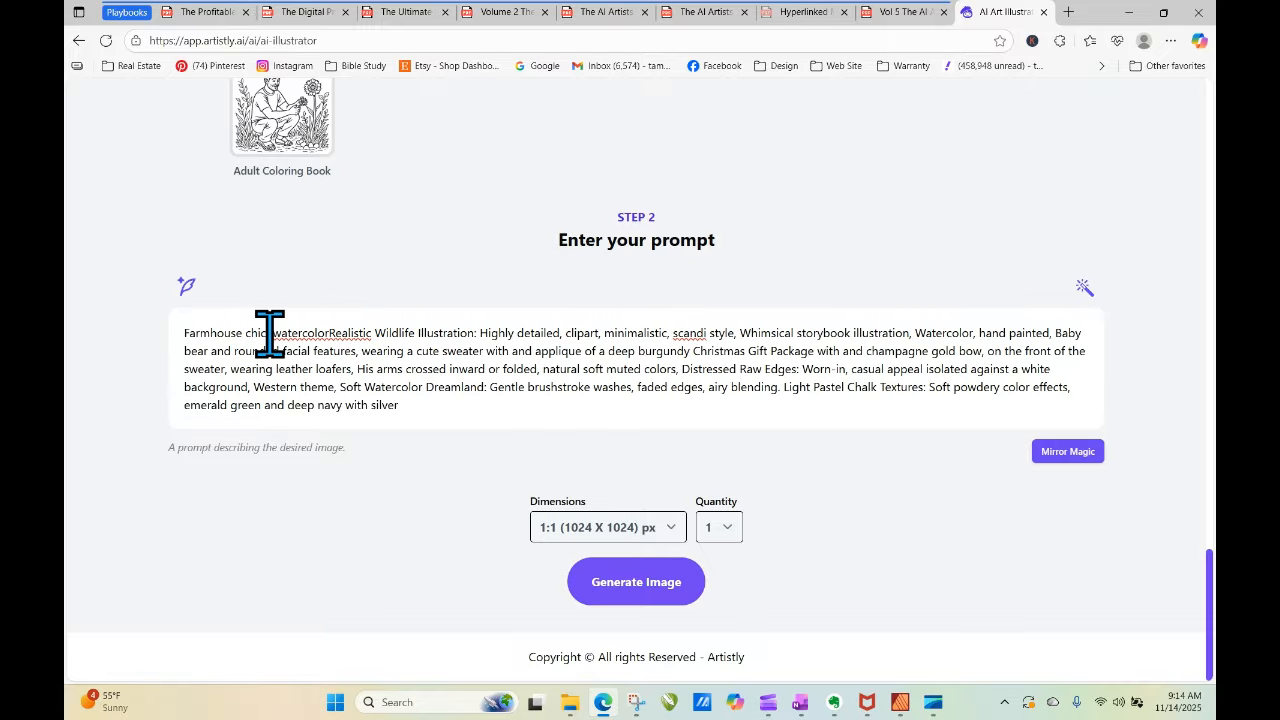
pyautogui.click(328, 333)
# Set the dimensions to 9:16 (768 X 1344) px and generate the farmhouse chic bear.
pyautogui.click(636, 528)
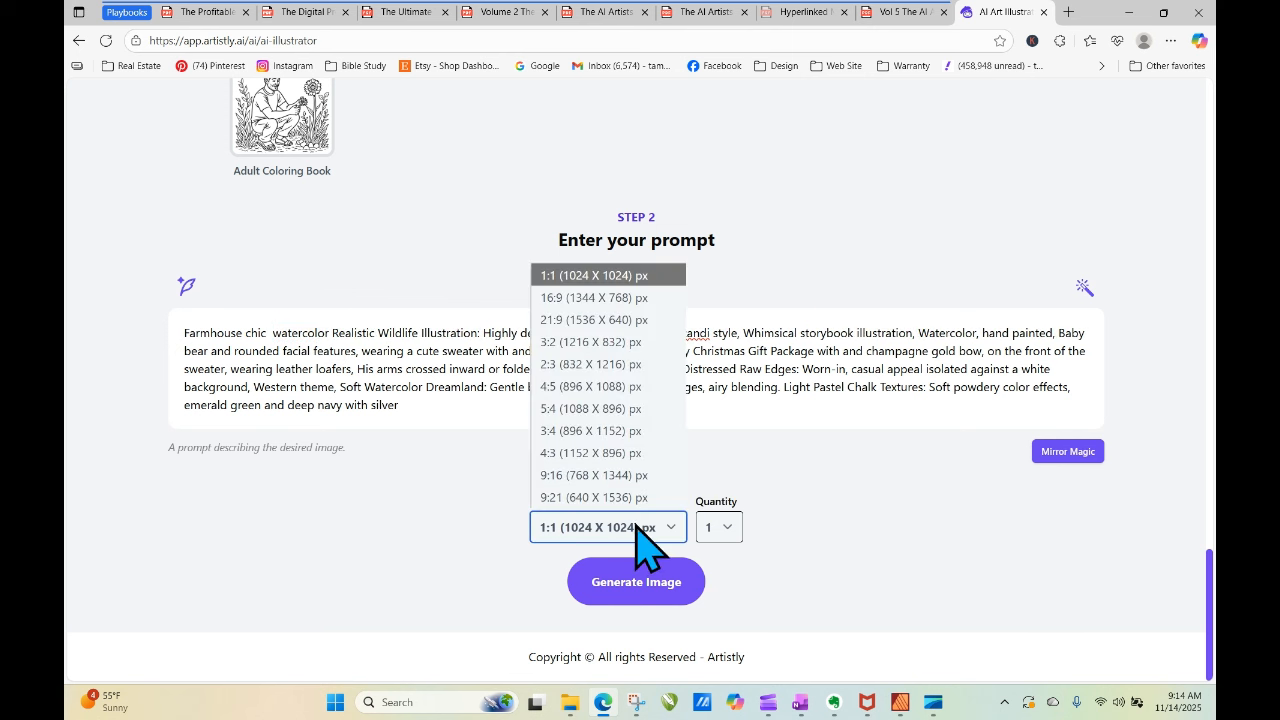
pyautogui.click(636, 494)
pyautogui.click(662, 590)
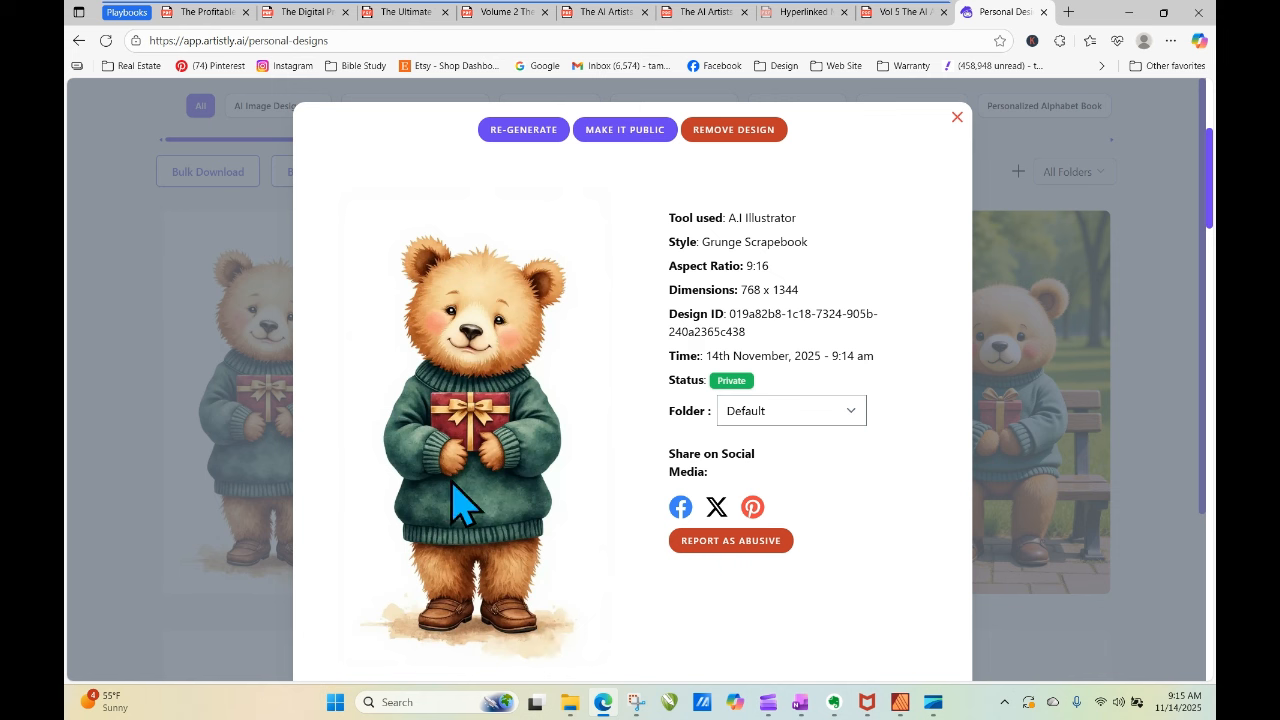
# Close and reopen the detail view of the new farmhouse chic bear and start re-generating it.
pyautogui.click(957, 117)
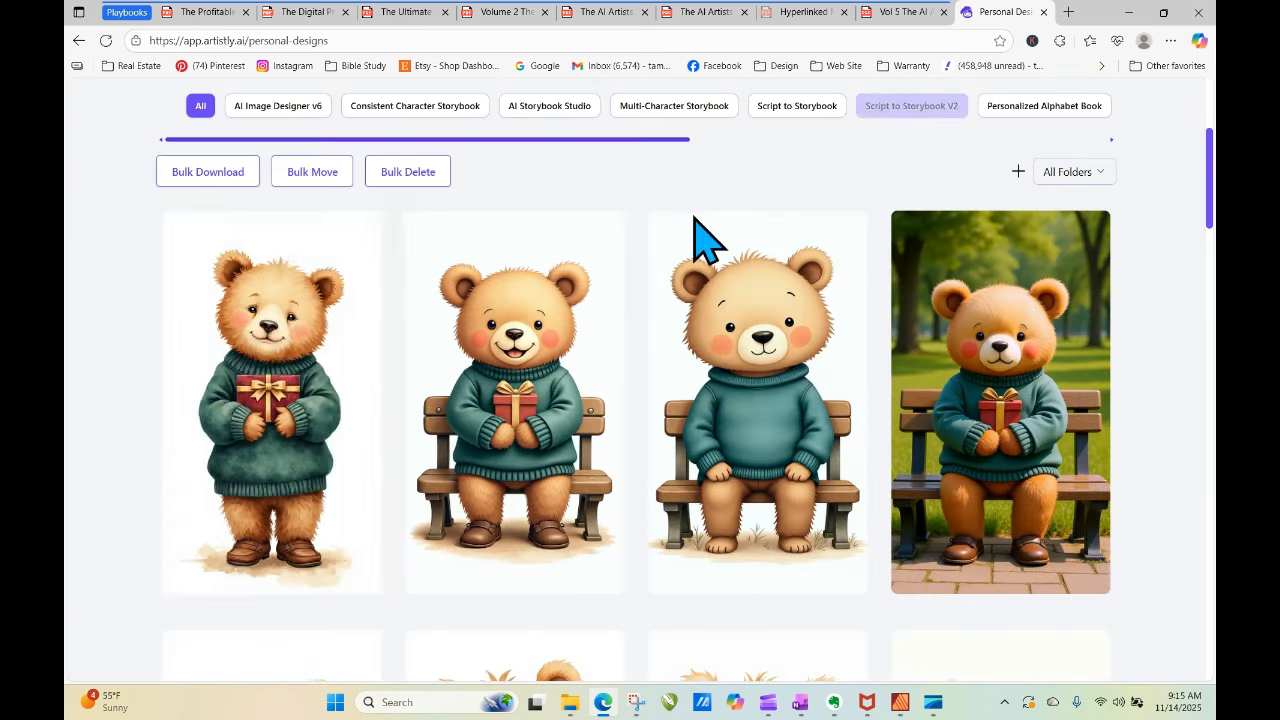
pyautogui.click(269, 406)
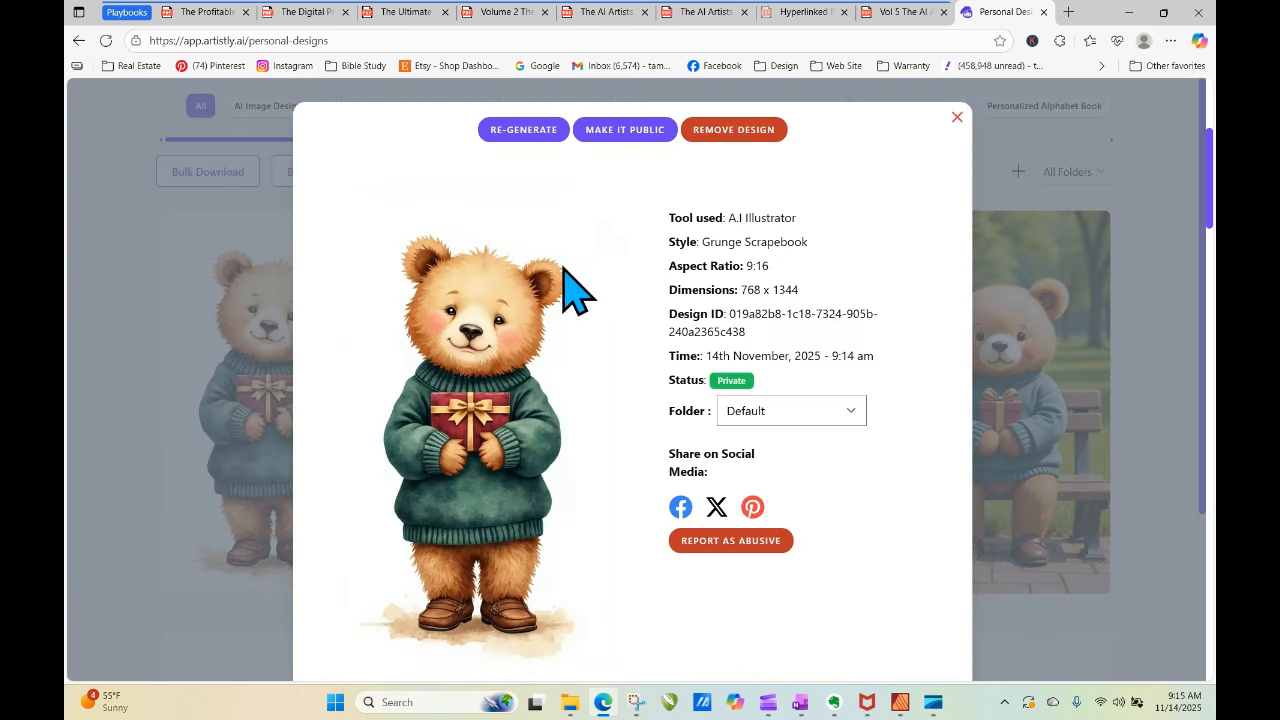
pyautogui.click(519, 138)
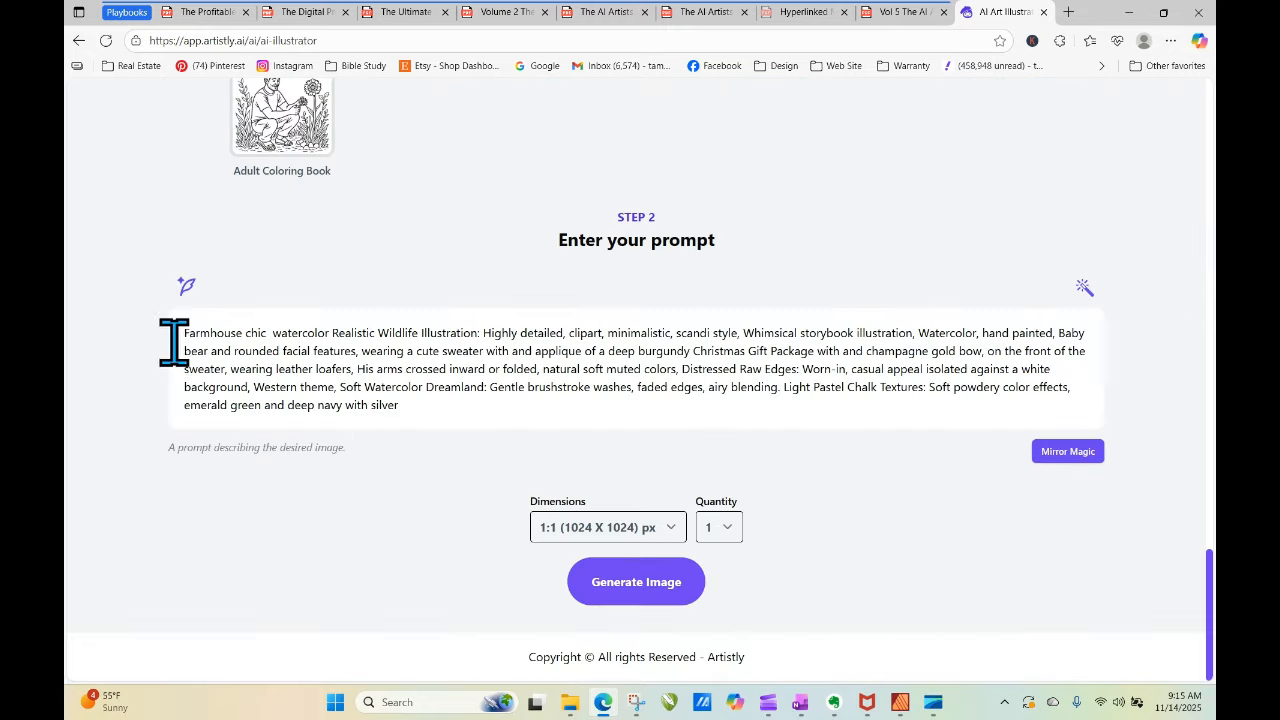
# Move "Farmhouse chic watercolor" from the start of the prompt to its end, after "deep navy with silver" and a comma.
pyautogui.moveTo(184, 333); pyautogui.dragTo(325, 333)
pyautogui.hotkey('ctrl', 'x')
pyautogui.click(399, 405)
pyautogui.write(',')
pyautogui.hotkey('ctrl', 'v')
pyautogui.click(192, 338)
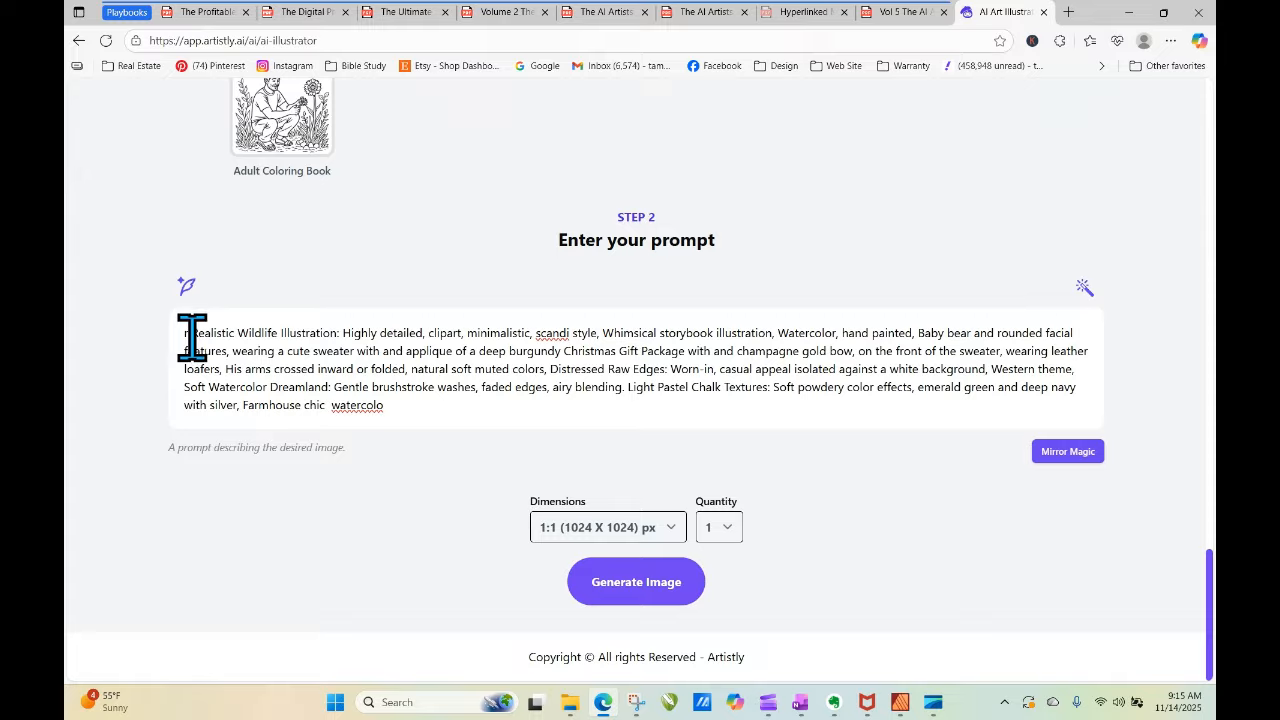
pyautogui.press('BackSpace')
pyautogui.press('BackSpace')
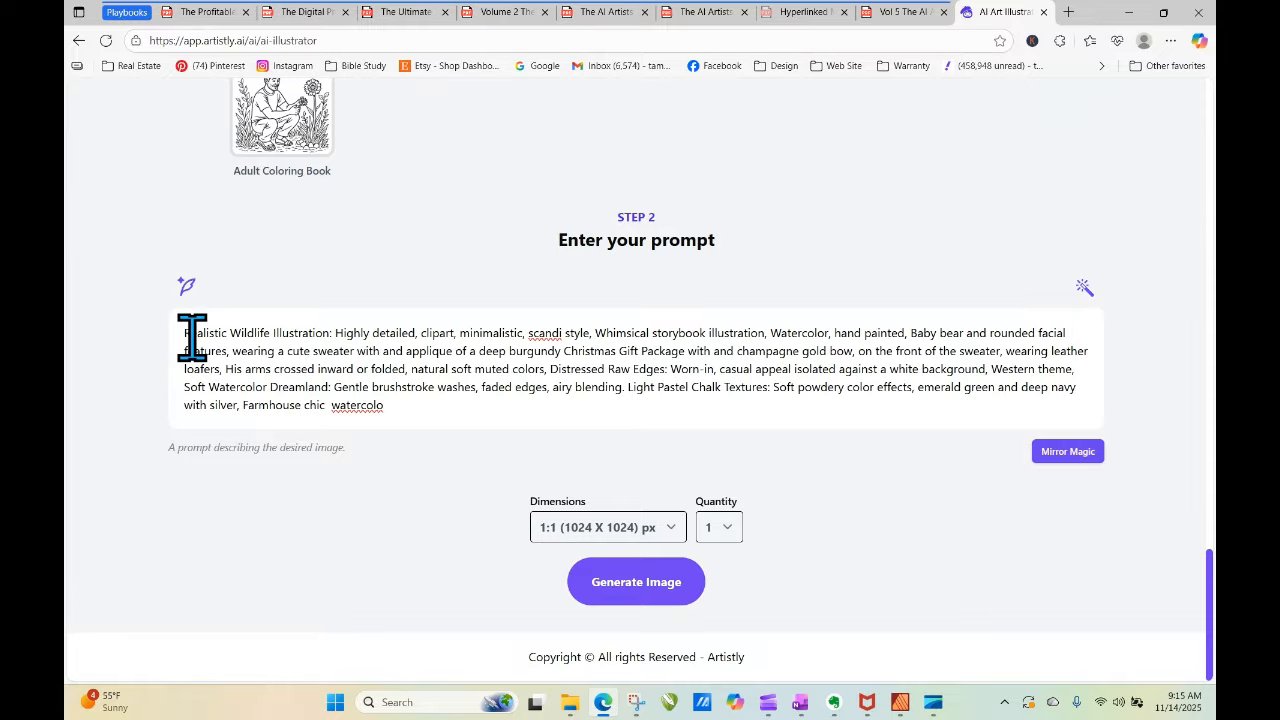
pyautogui.click(399, 405)
pyautogui.write('r')
# Generate the reordered prompt at 9:21 (640 X 1536) px and look at the resulting bear in the personal designs.
pyautogui.click(588, 528)
pyautogui.click(588, 497)
pyautogui.click(636, 581)
pyautogui.moveTo(1208, 165)
pyautogui.mouseDown()
pyautogui.moveTo(1212, 200)
pyautogui.moveTo(1211, 168)
pyautogui.moveTo(1212, 187)
pyautogui.mouseUp()
pyautogui.moveTo(270, 283)
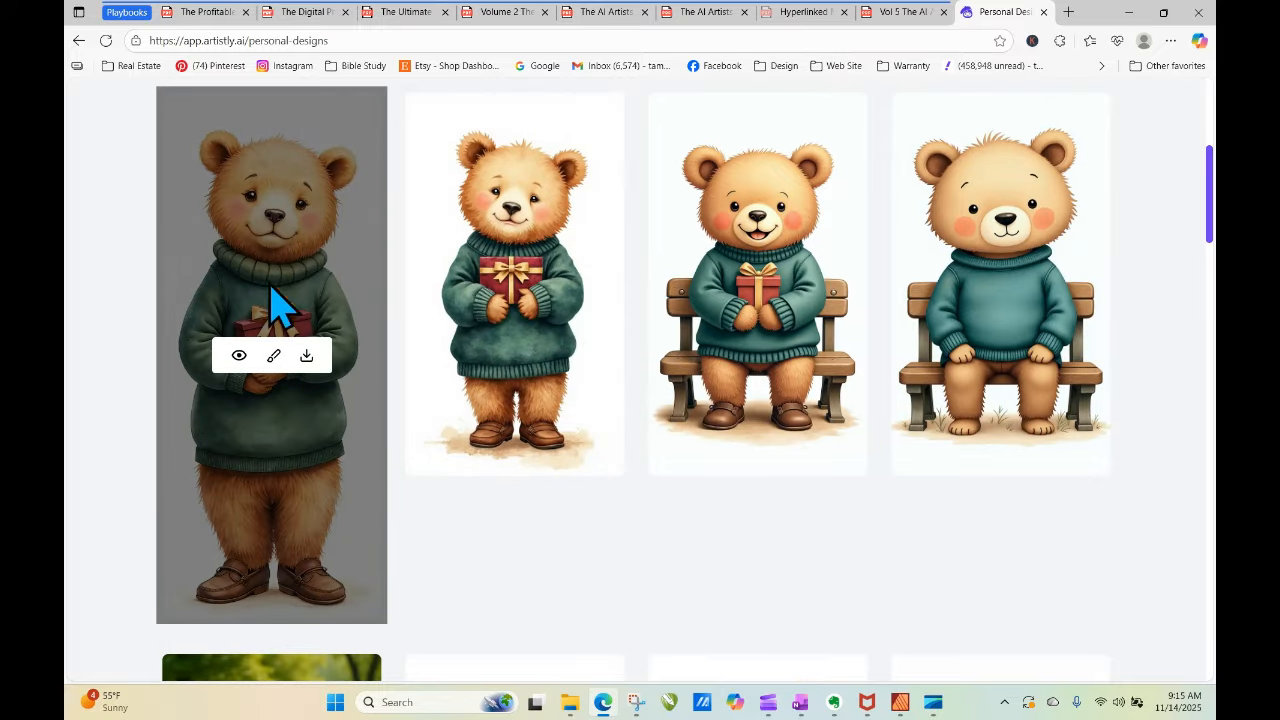
# Examine the 9:21 farmhouse chic bear in its detail view and return to the personal designs.
pyautogui.click(240, 360)
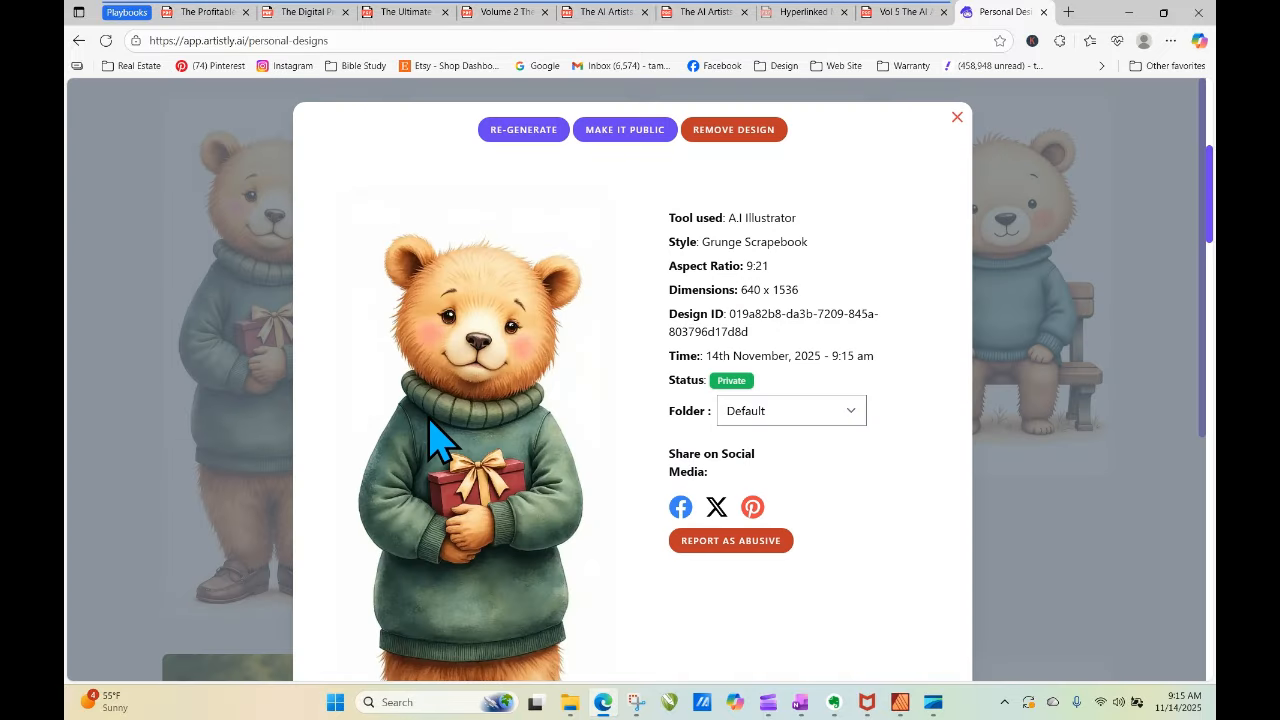
pyautogui.click(957, 117)
pyautogui.moveTo(315, 225)
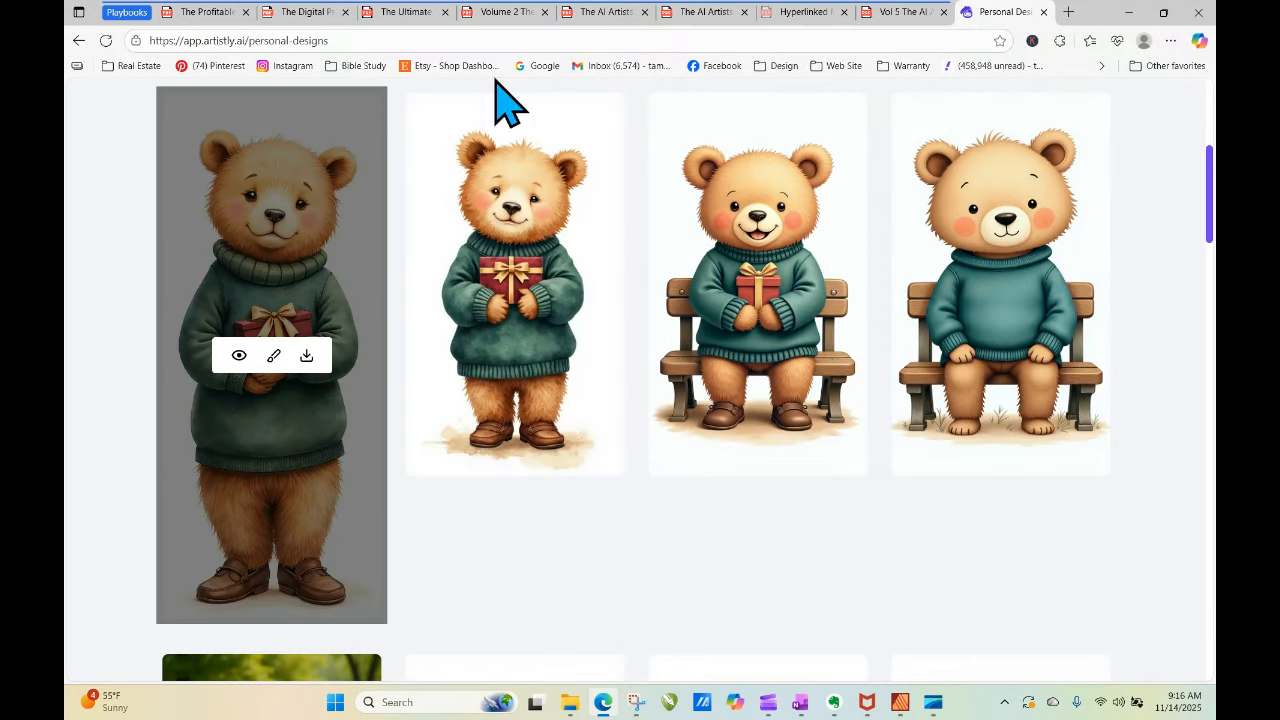
# Copy the base prompt "Scandinavian minimal Christmas bouquet, watercolor" from the Christmas Florals playbook and dismiss the OneDrive notification.
pyautogui.click(893, 12)
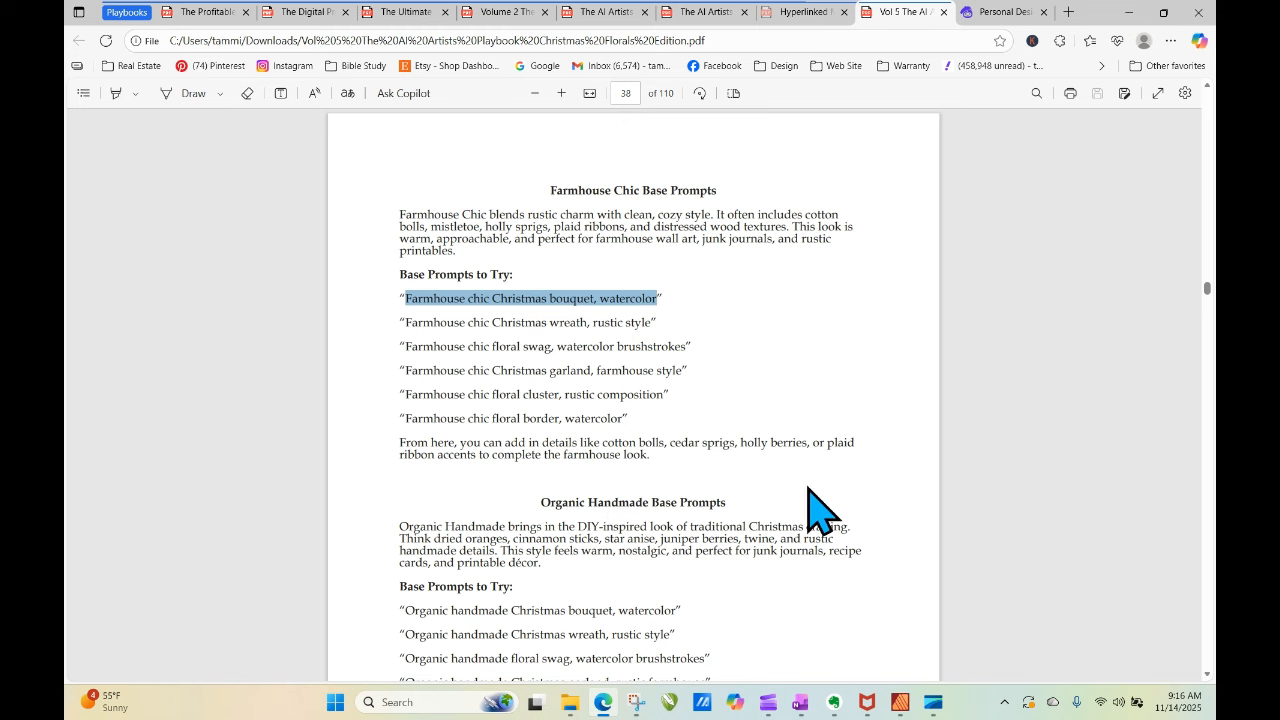
pyautogui.click(781, 595)
pyautogui.scroll(-1, 781, 595)
pyautogui.scroll(-8, 781, 595)
pyautogui.moveTo(405, 189); pyautogui.dragTo(698, 189)
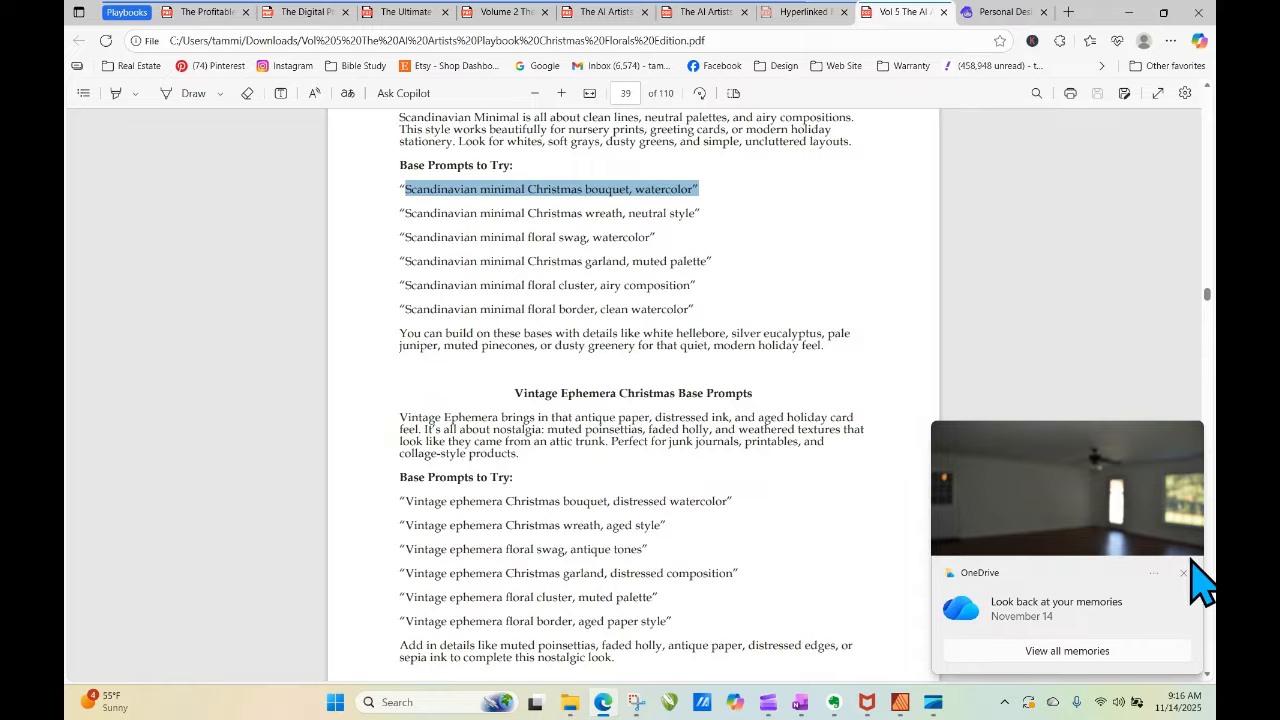
pyautogui.click(1185, 574)
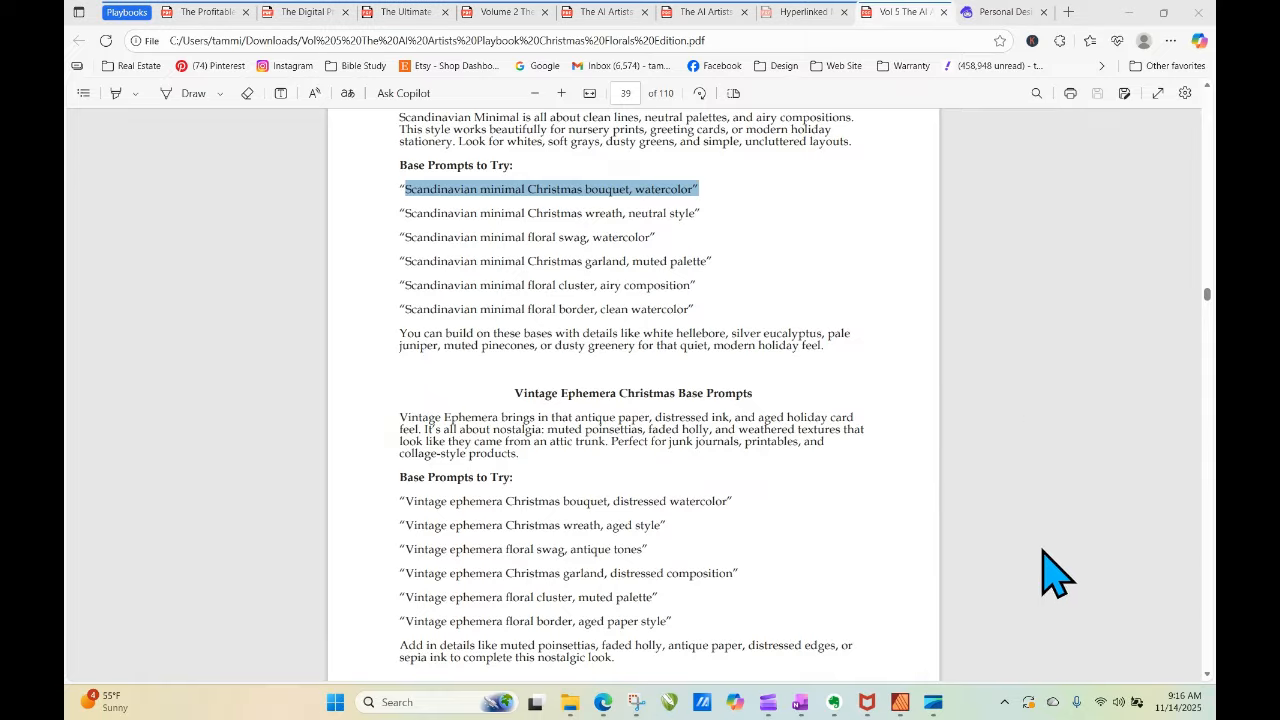
# Switch back to Artistly, start re-generating the 9:21 bear and set its dimensions to 9:16 (768 X 1344) px.
pyautogui.click(990, 14)
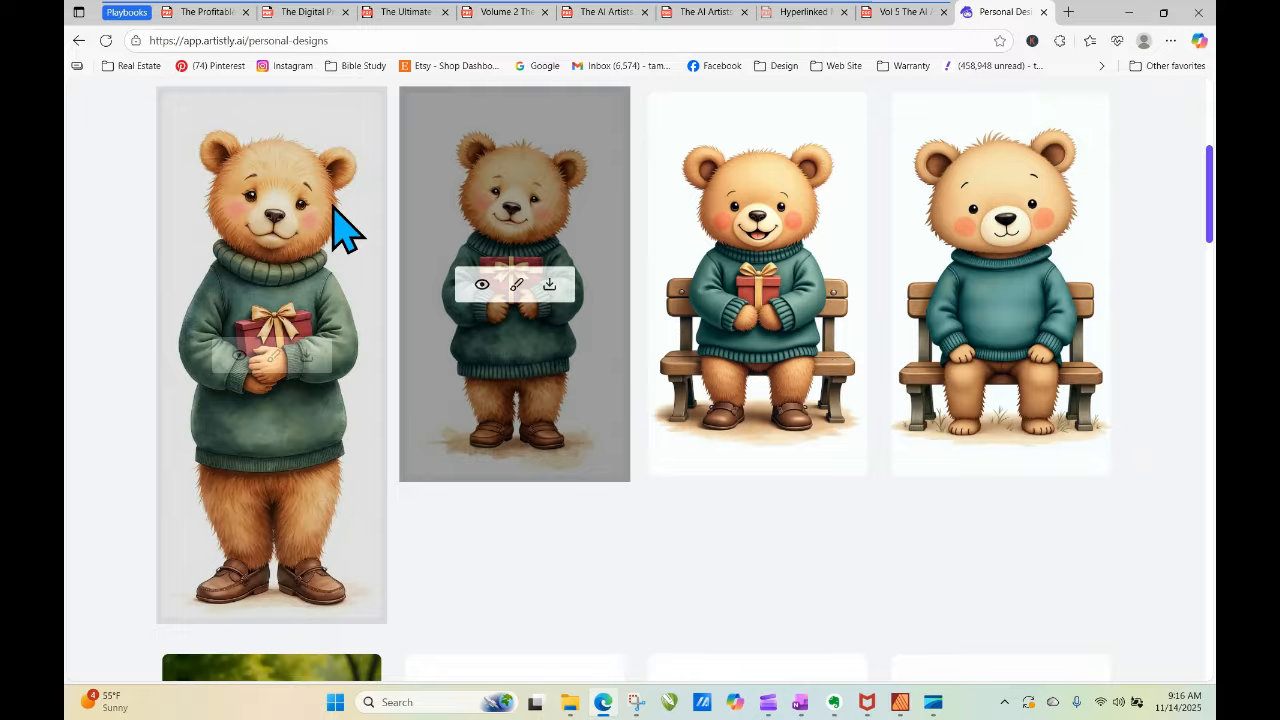
pyautogui.click(239, 355)
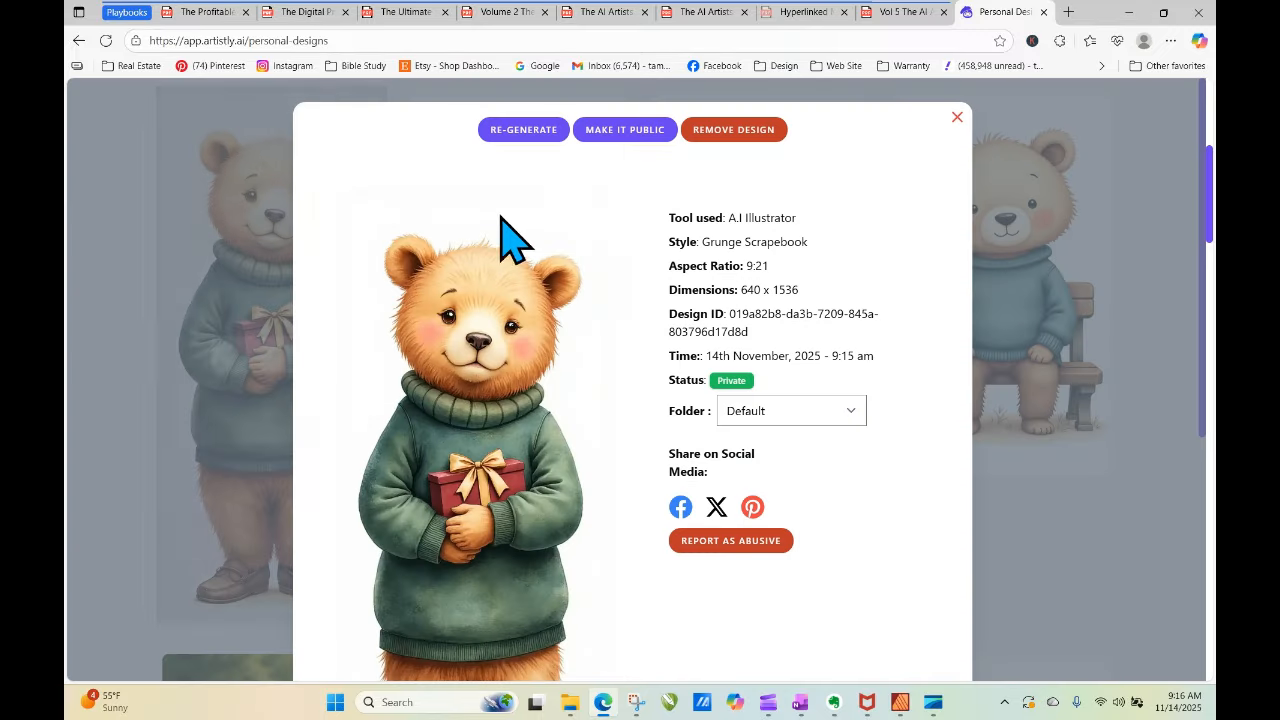
pyautogui.click(540, 135)
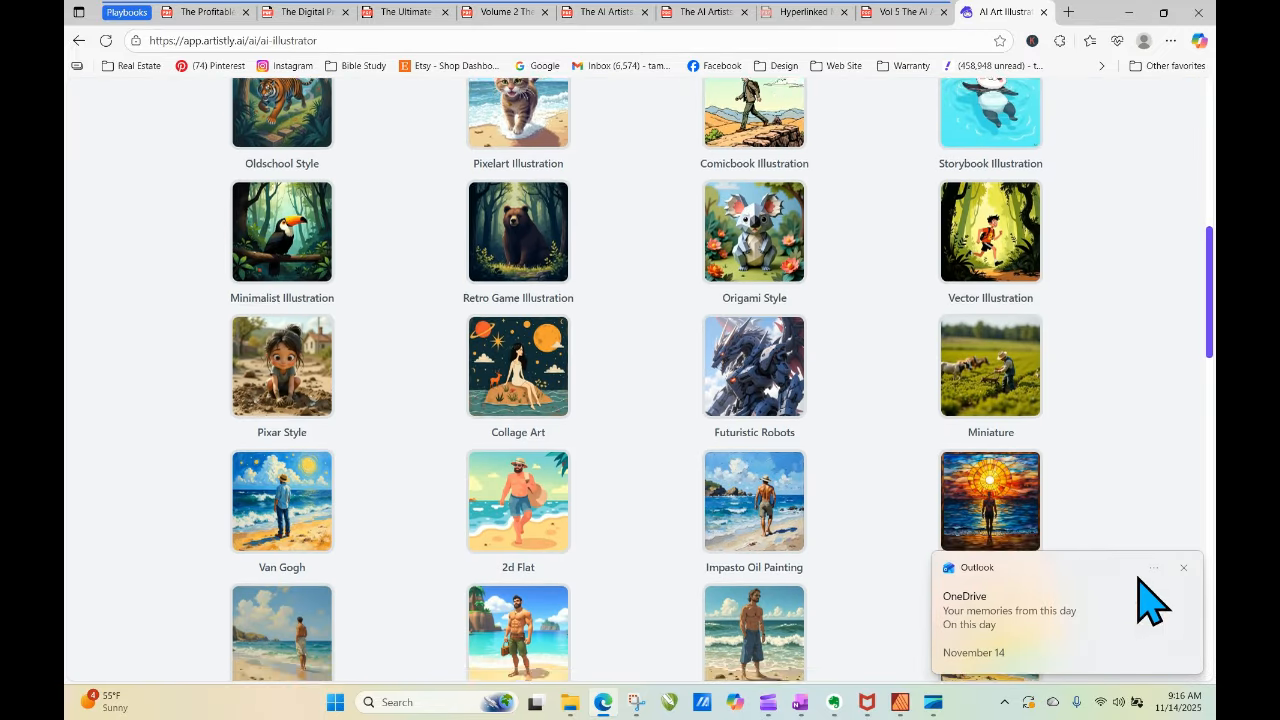
pyautogui.click(594, 527)
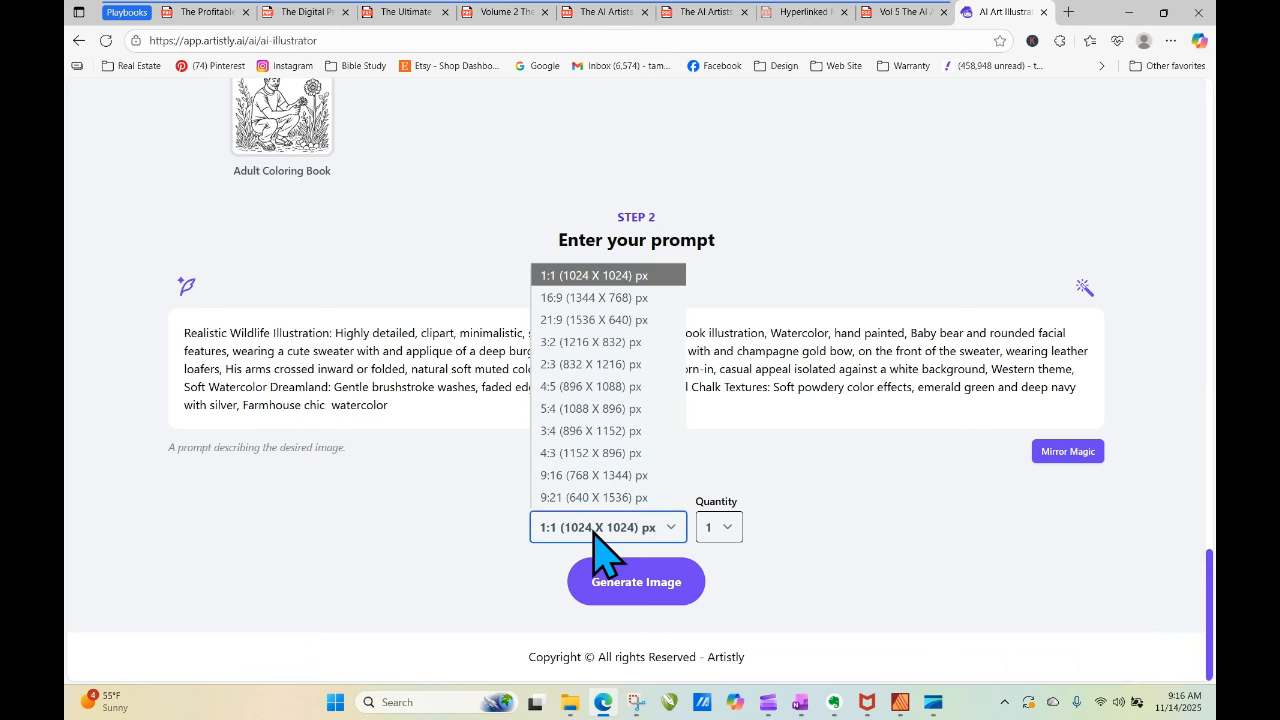
pyautogui.click(591, 476)
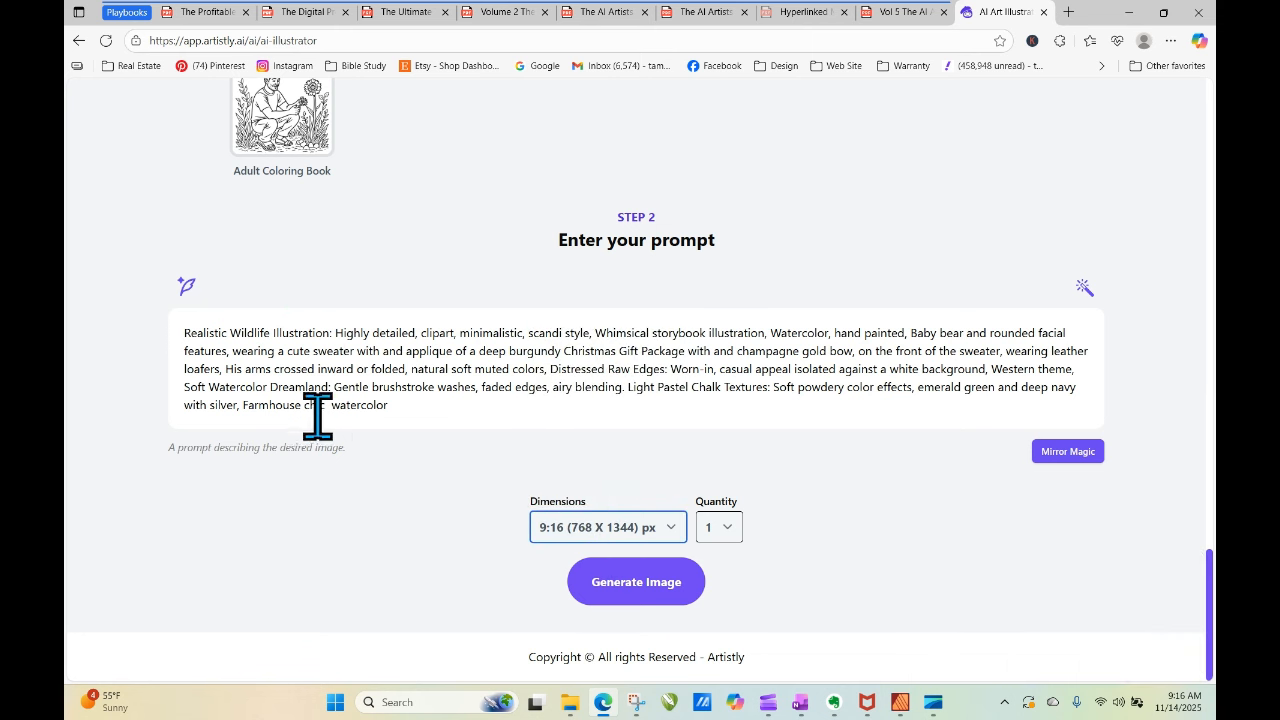
# Replace "Farmhouse chic watercolor" at the prompt's end with "Scandinavian minimal watercolor" and add "Scandinavian minimal, watercolor," at its start.
pyautogui.moveTo(243, 405); pyautogui.dragTo(388, 405)
pyautogui.hotkey('ctrl', 'v')
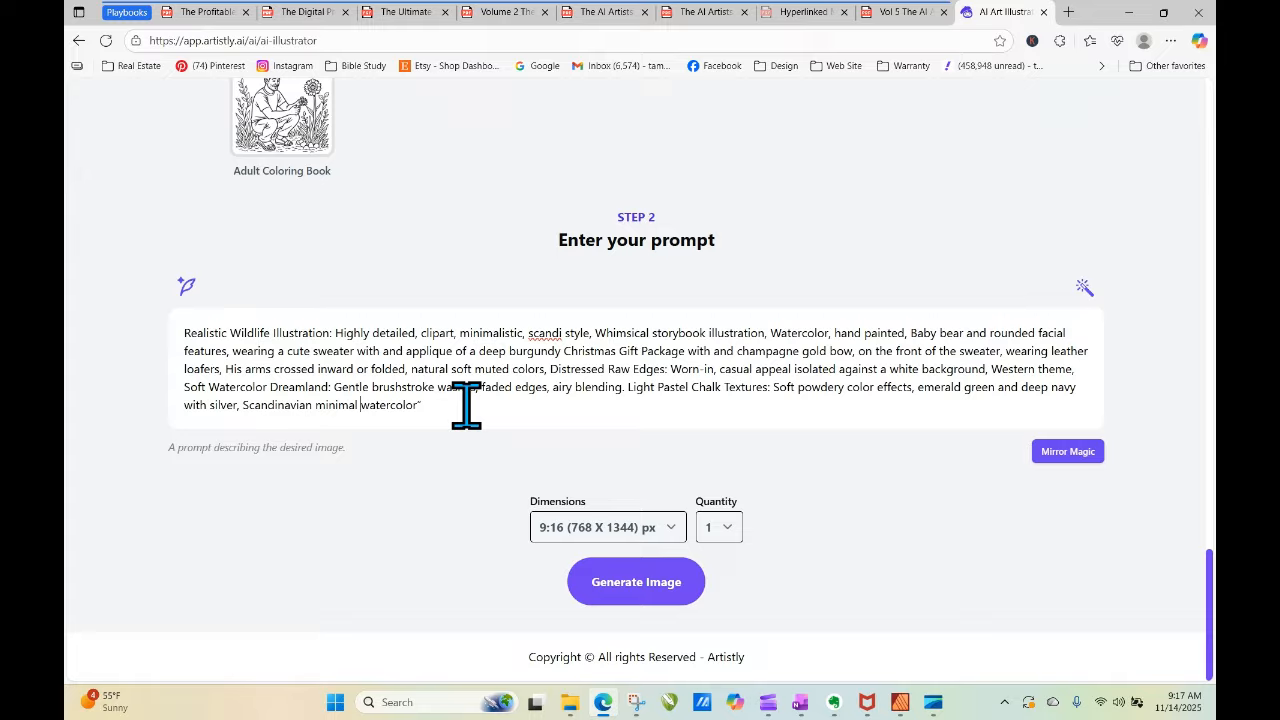
pyautogui.click(184, 332)
pyautogui.hotkey('ctrl', 'v')
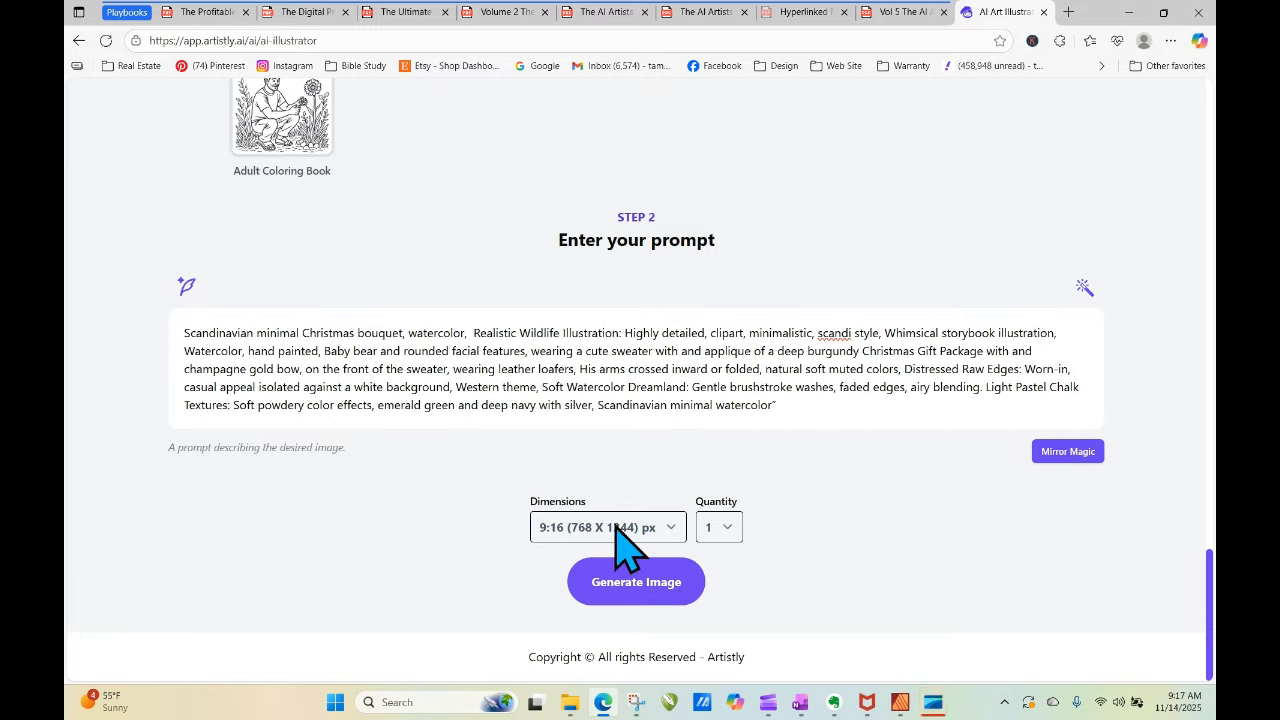
pyautogui.moveTo(403, 333); pyautogui.dragTo(305, 333)
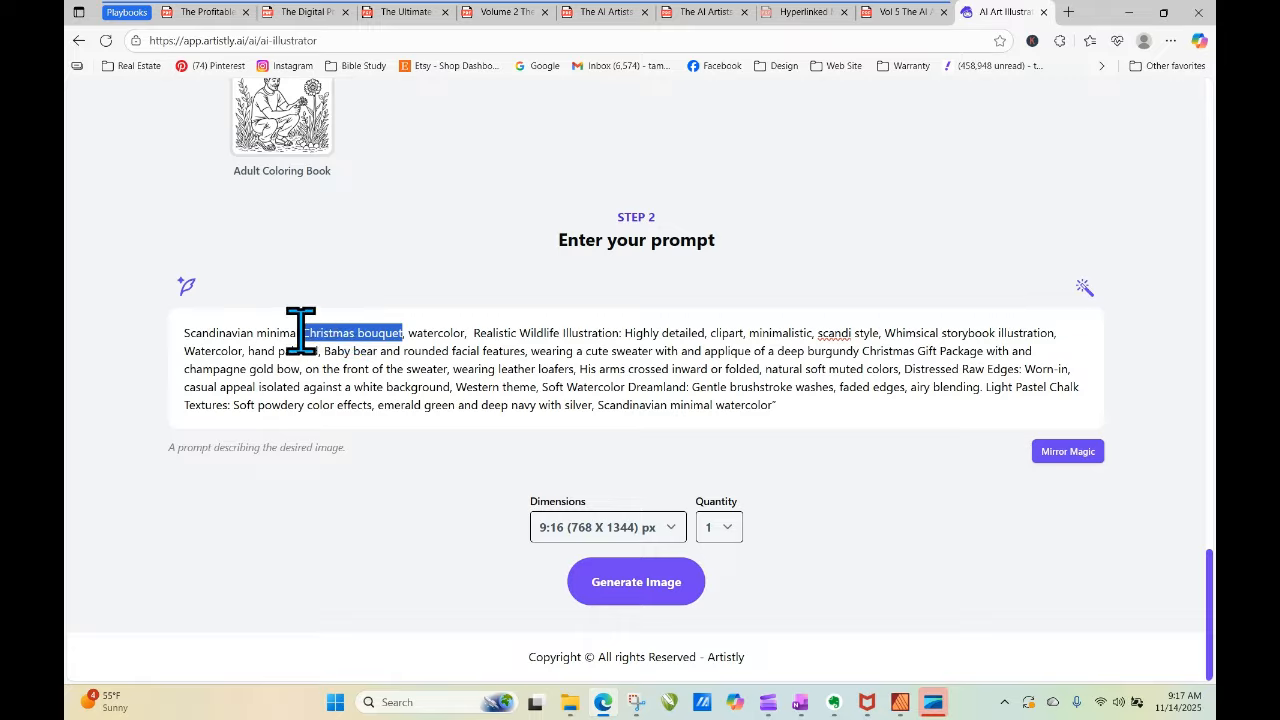
pyautogui.press('BackSpace')
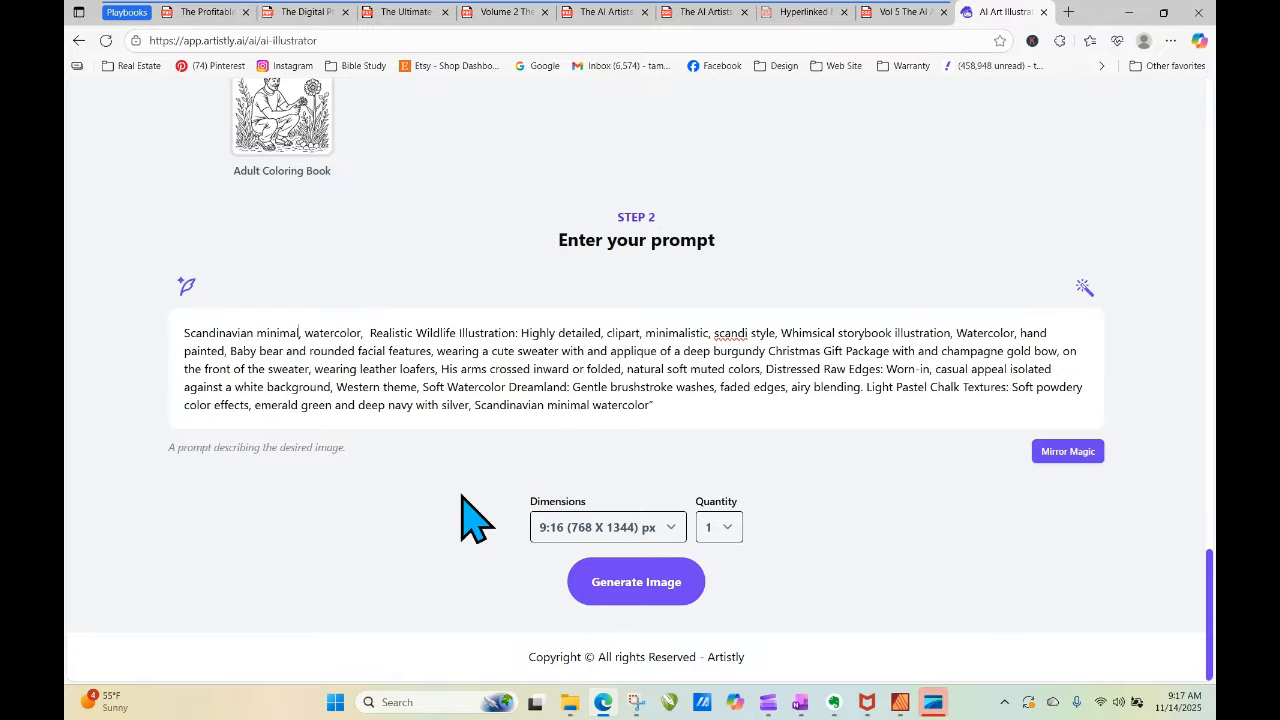
# Generate the Scandinavian minimal bear, reload the personal designs and look at the new bear's detail view.
pyautogui.click(648, 584)
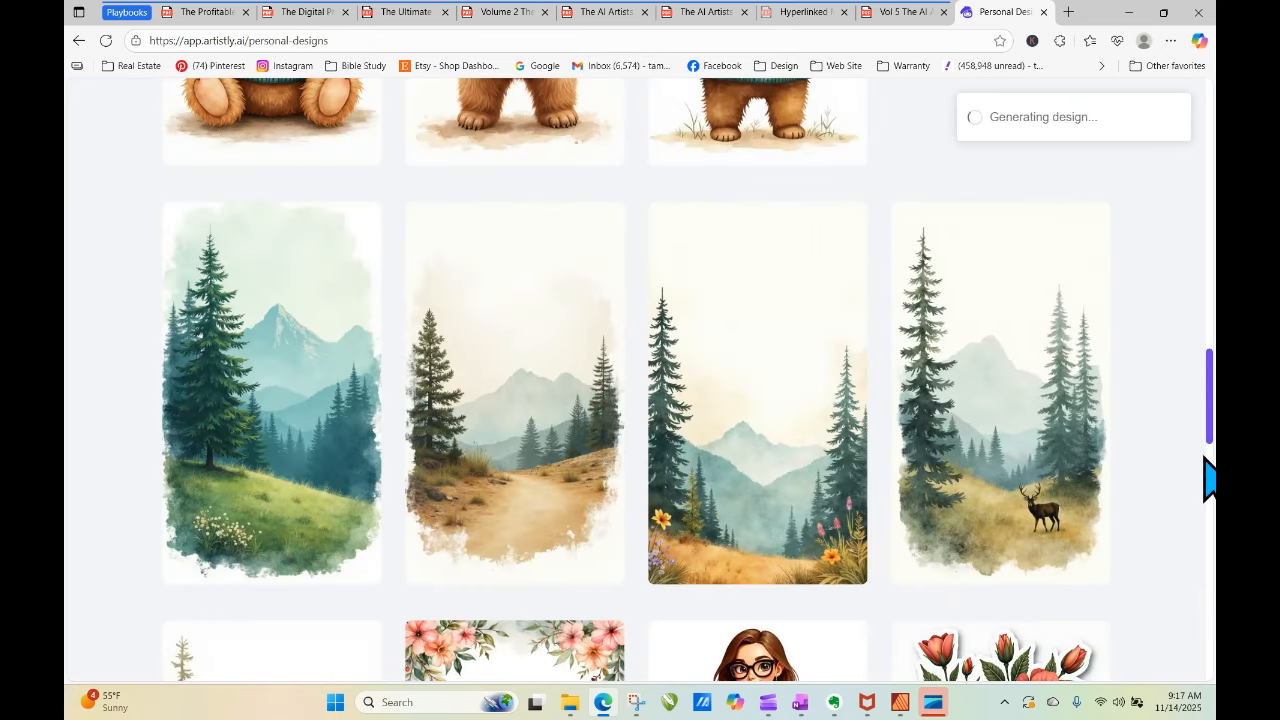
pyautogui.moveTo(1211, 399); pyautogui.dragTo(1211, 183)
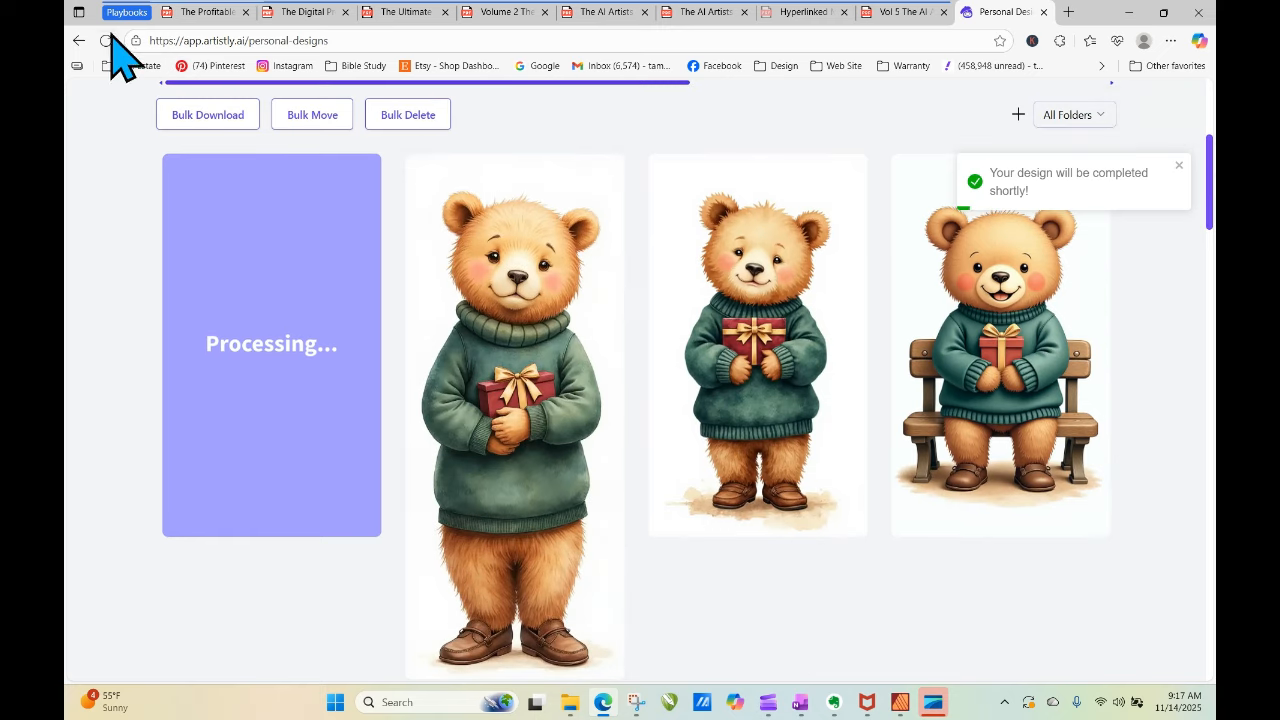
pyautogui.click(106, 41)
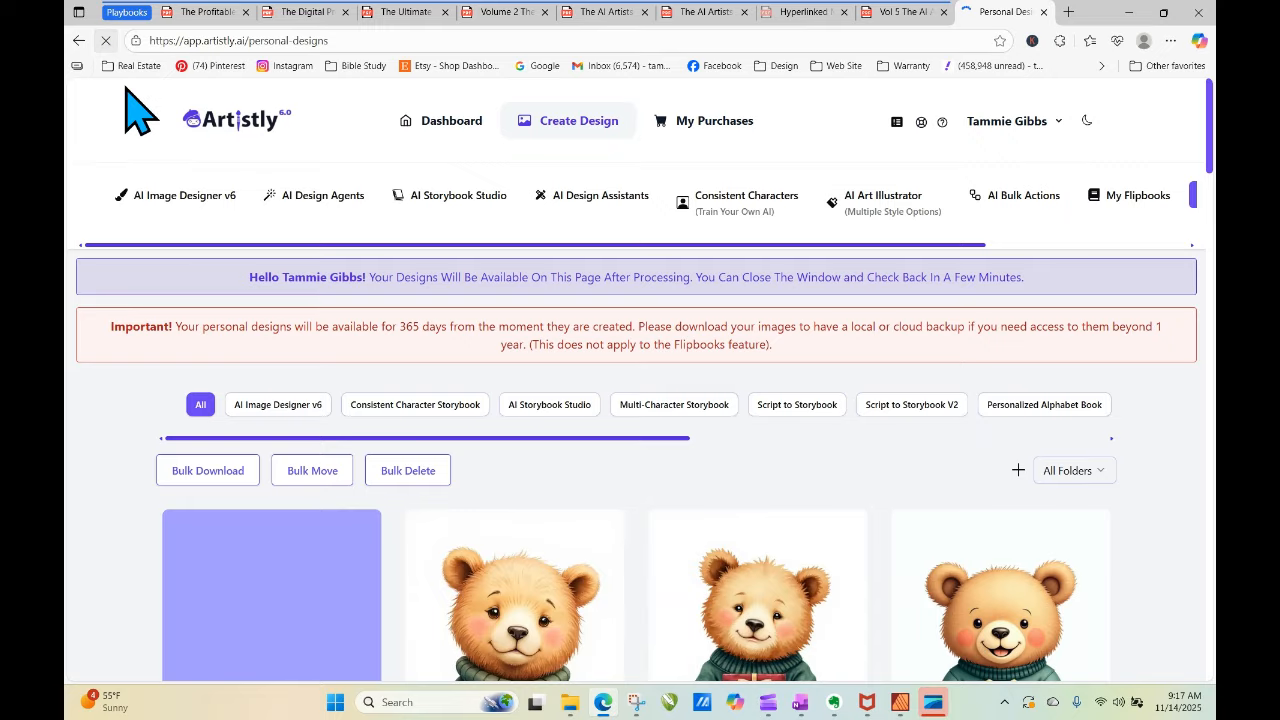
pyautogui.click(106, 41)
pyautogui.moveTo(1211, 136); pyautogui.dragTo(1212, 150)
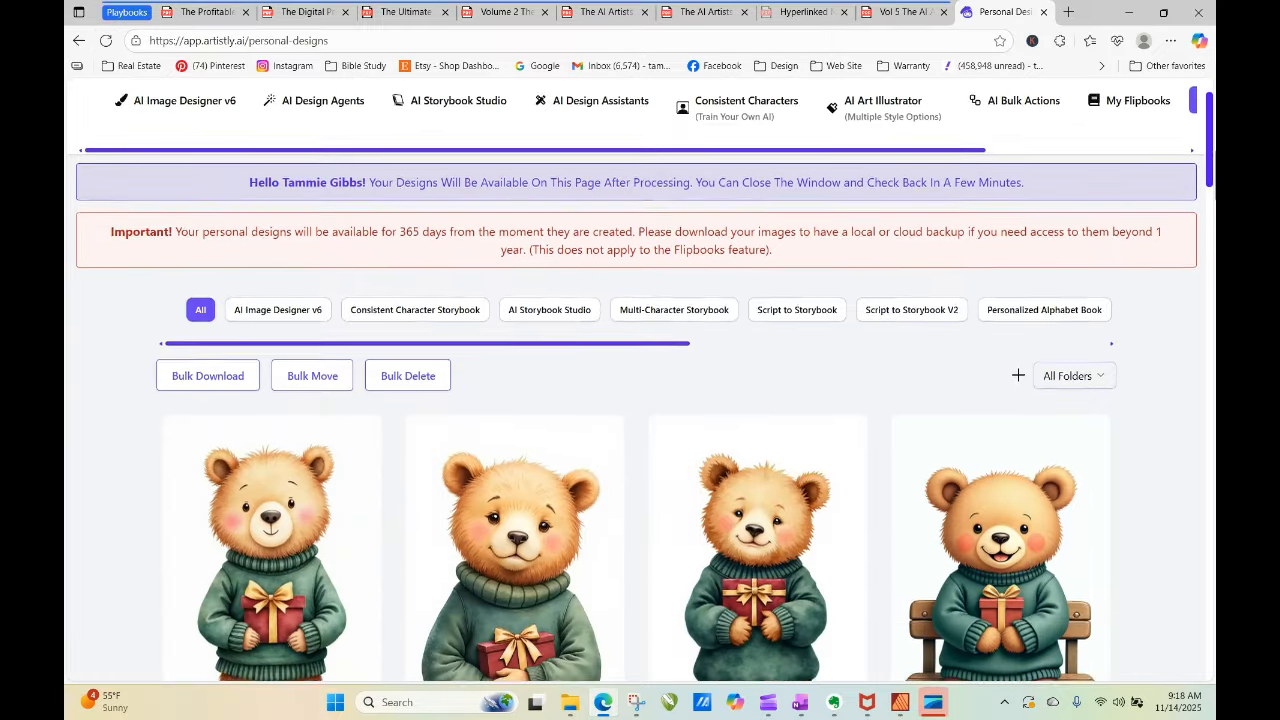
pyautogui.scroll(-2, 640, 400)
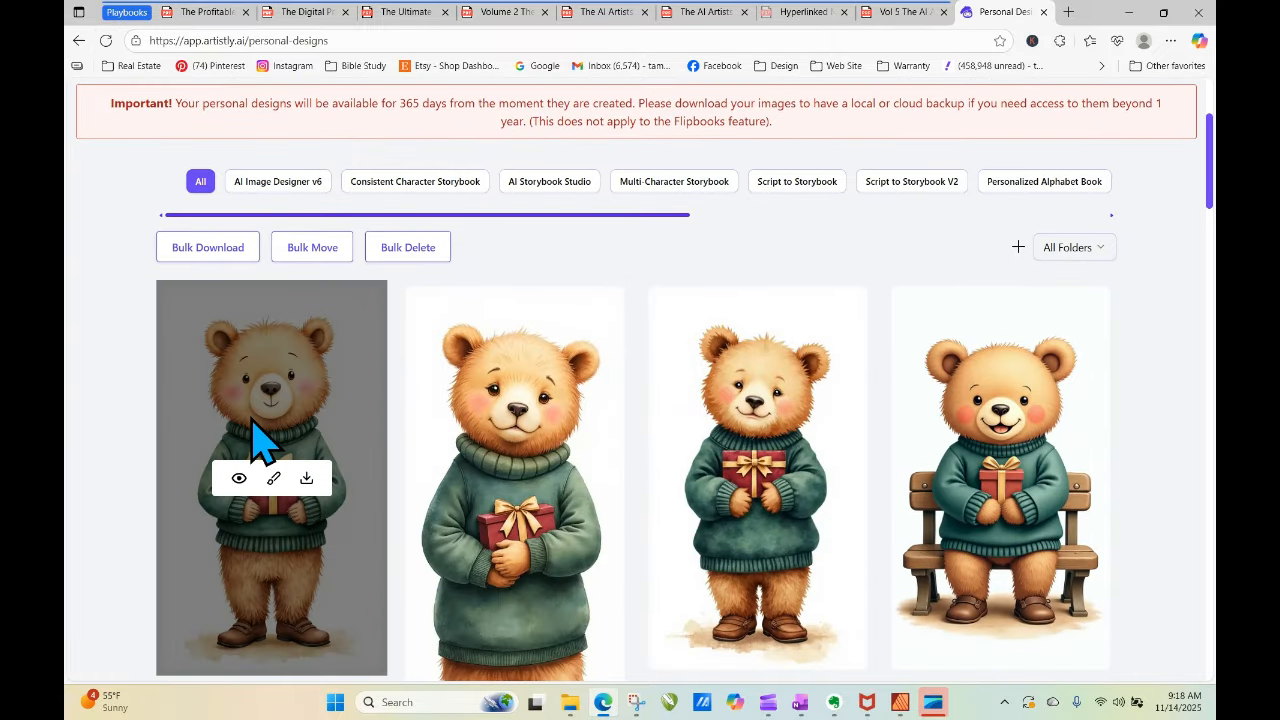
pyautogui.click(712, 479)
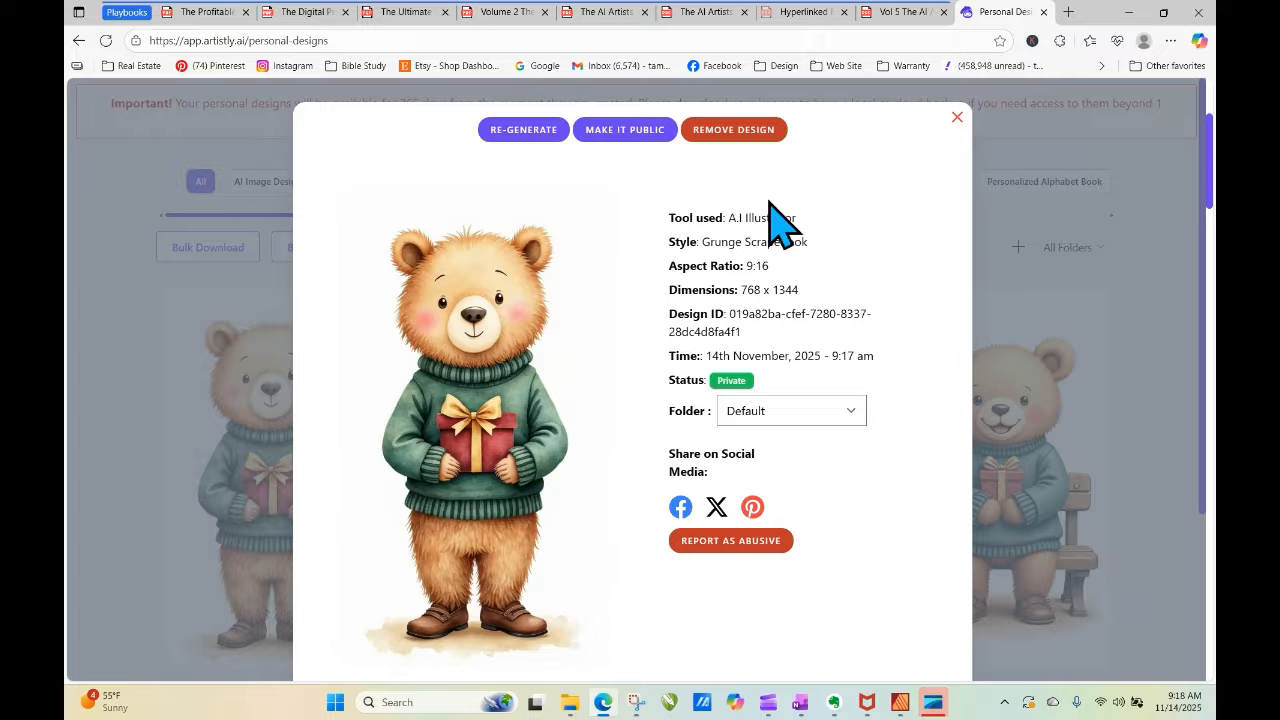
pyautogui.click(957, 117)
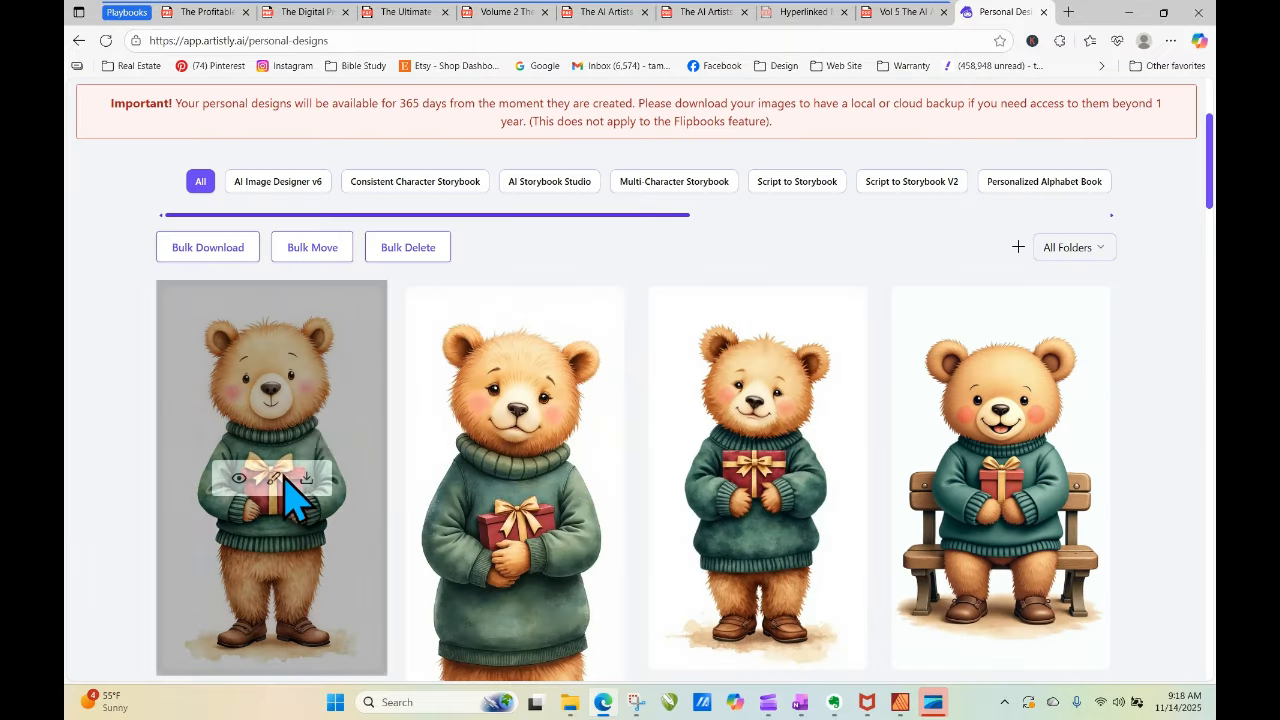
# Start re-generating the new Scandinavian bear and remove "Realistic Wildlife Illustration: Highly detailed," from its prompt.
pyautogui.click(240, 479)
pyautogui.click(512, 135)
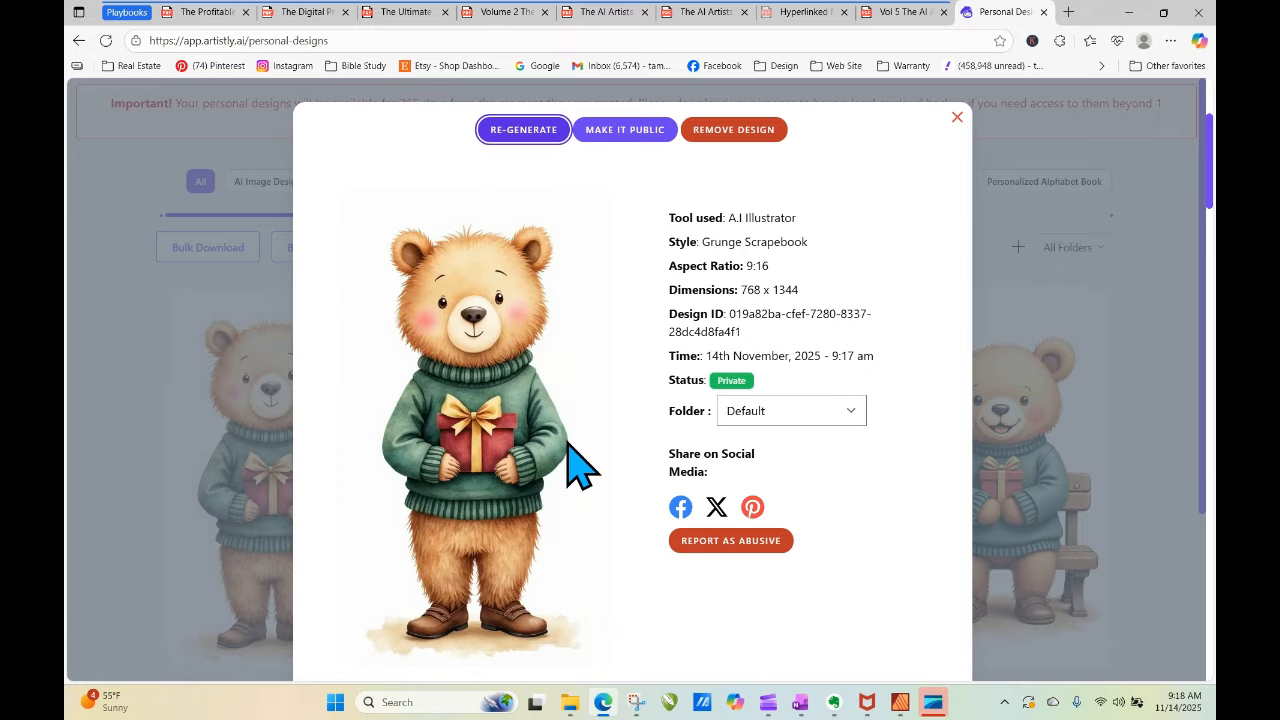
pyautogui.scroll(-15, 584, 510)
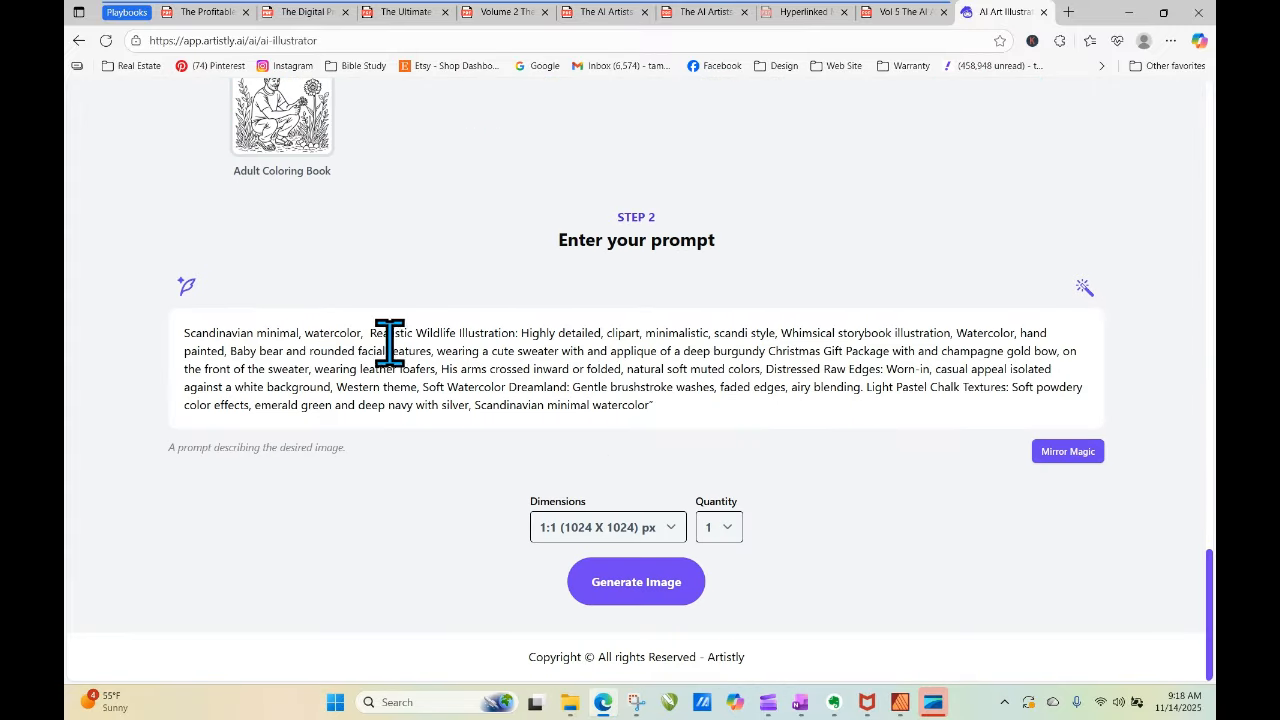
pyautogui.moveTo(368, 333); pyautogui.dragTo(603, 331)
pyautogui.press('BackSpace')
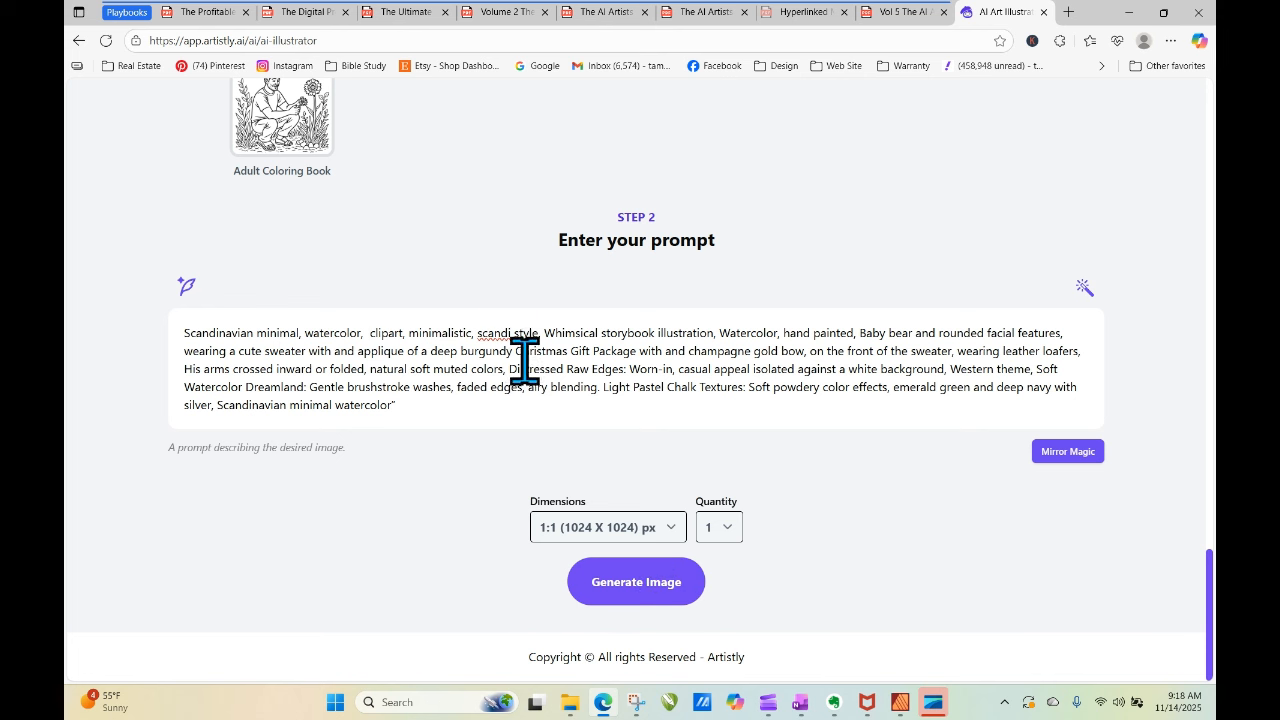
# Generate the shortened prompt at 9:16 (768 X 1344) px and bring the newest bear into view in the personal designs.
pyautogui.click(642, 528)
pyautogui.click(626, 476)
pyautogui.click(645, 584)
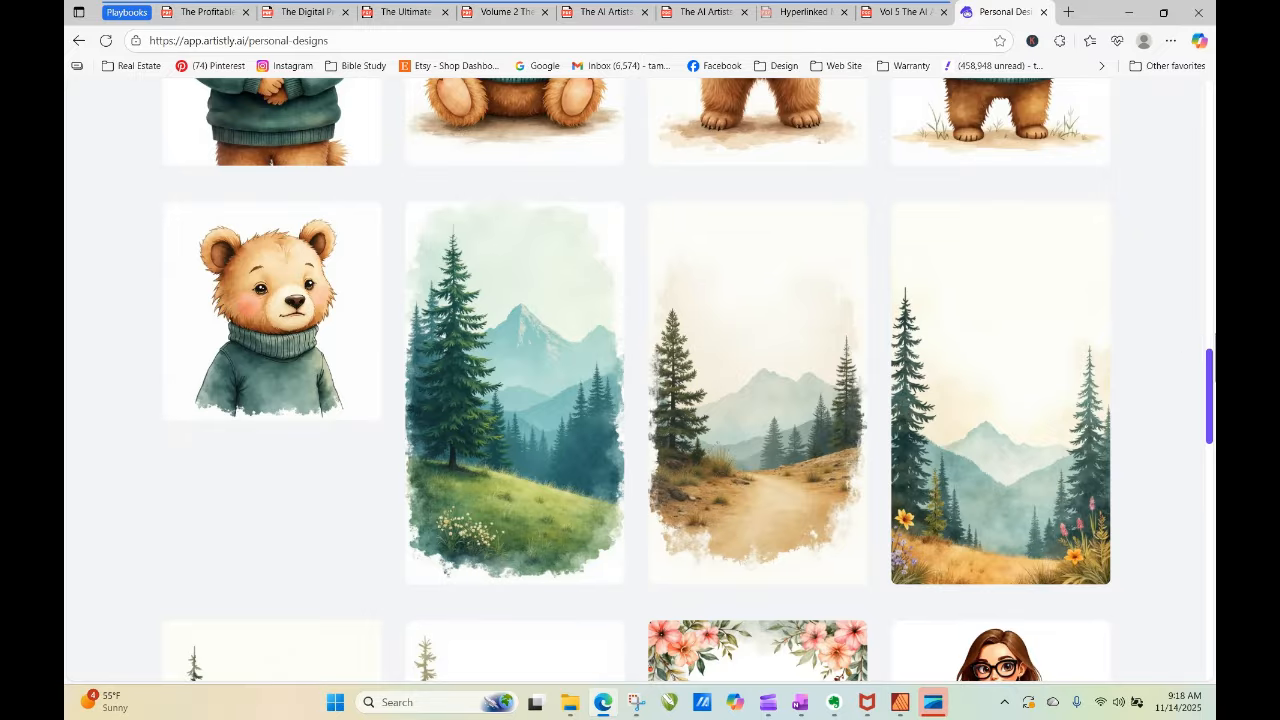
pyautogui.moveTo(1209, 383); pyautogui.dragTo(1209, 164)
pyautogui.scroll(1, 349, 334)
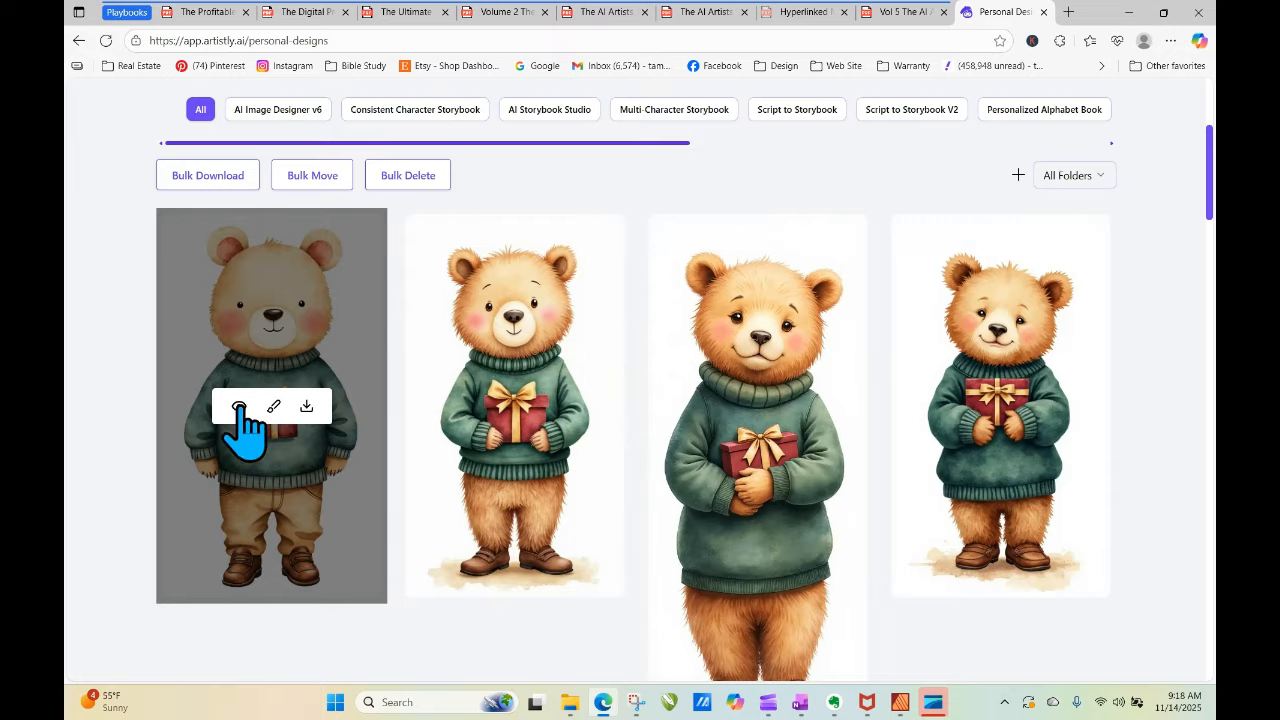
# Examine the newest bear's sweater, paws and clothing in its detail view and compare it with the earlier bears.
pyautogui.click(235, 407)
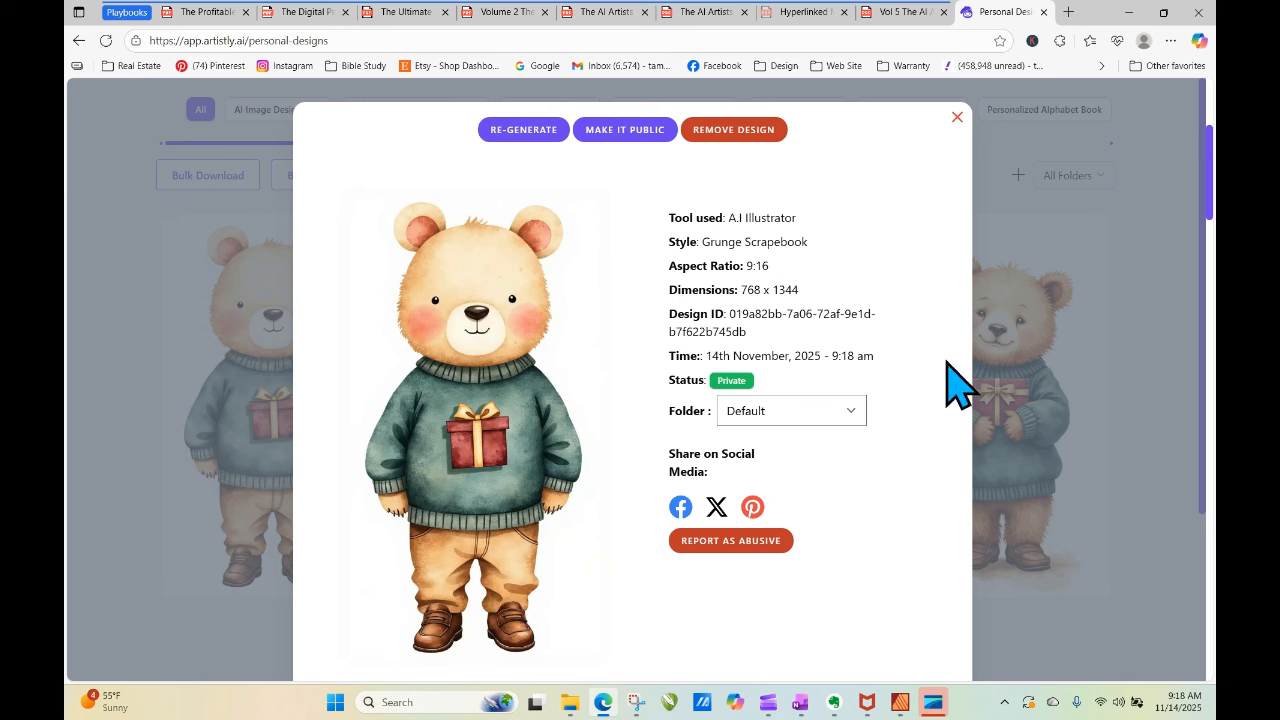
pyautogui.click(957, 117)
pyautogui.moveTo(296, 370)
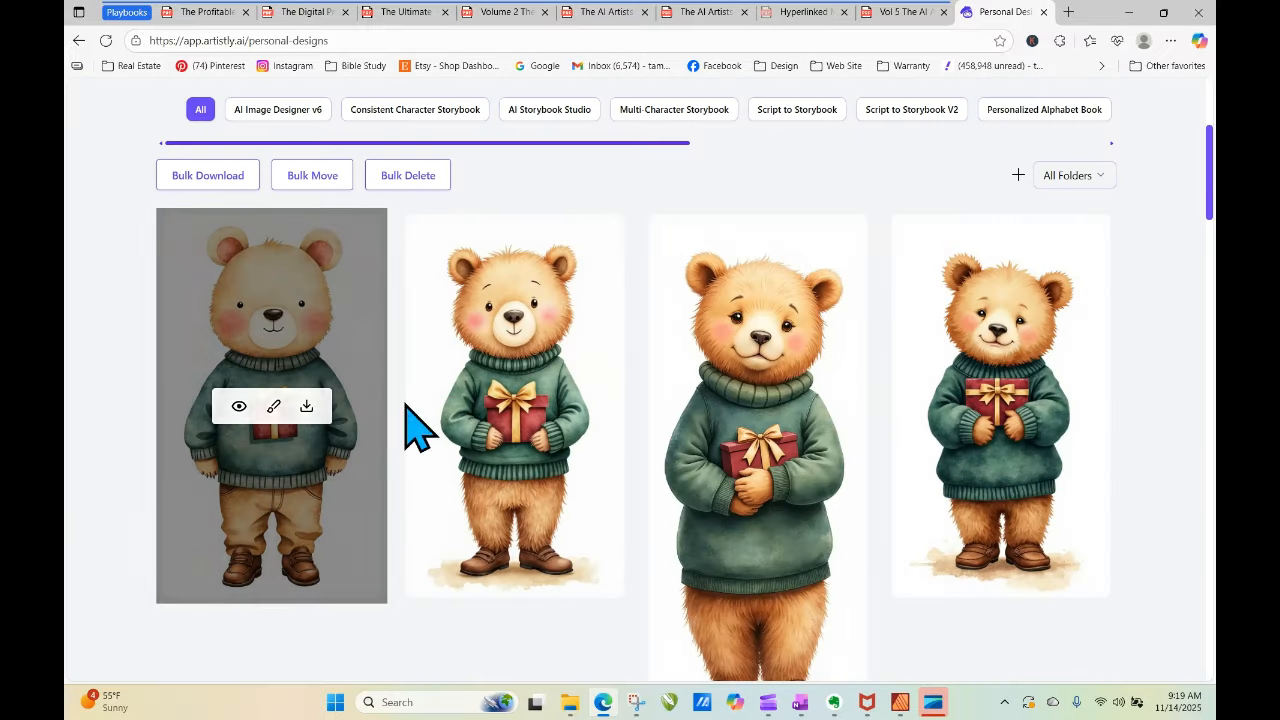
pyautogui.click(239, 406)
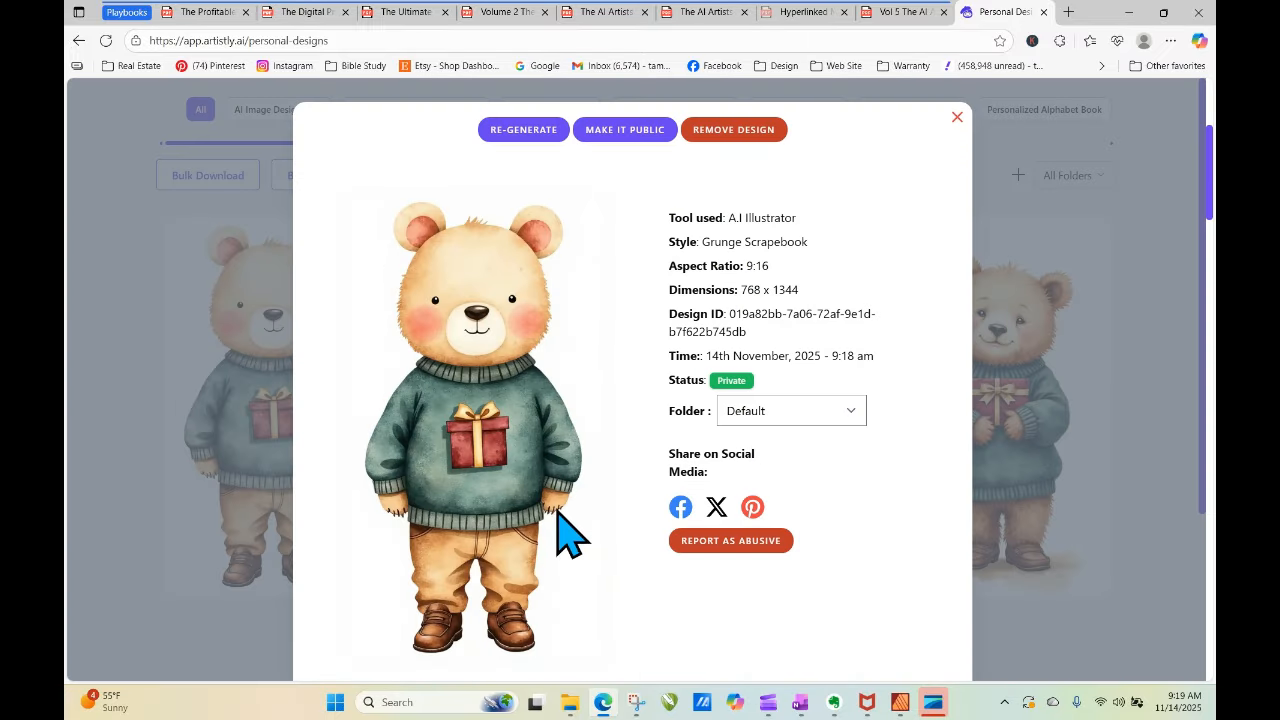
pyautogui.click(957, 117)
pyautogui.moveTo(266, 422)
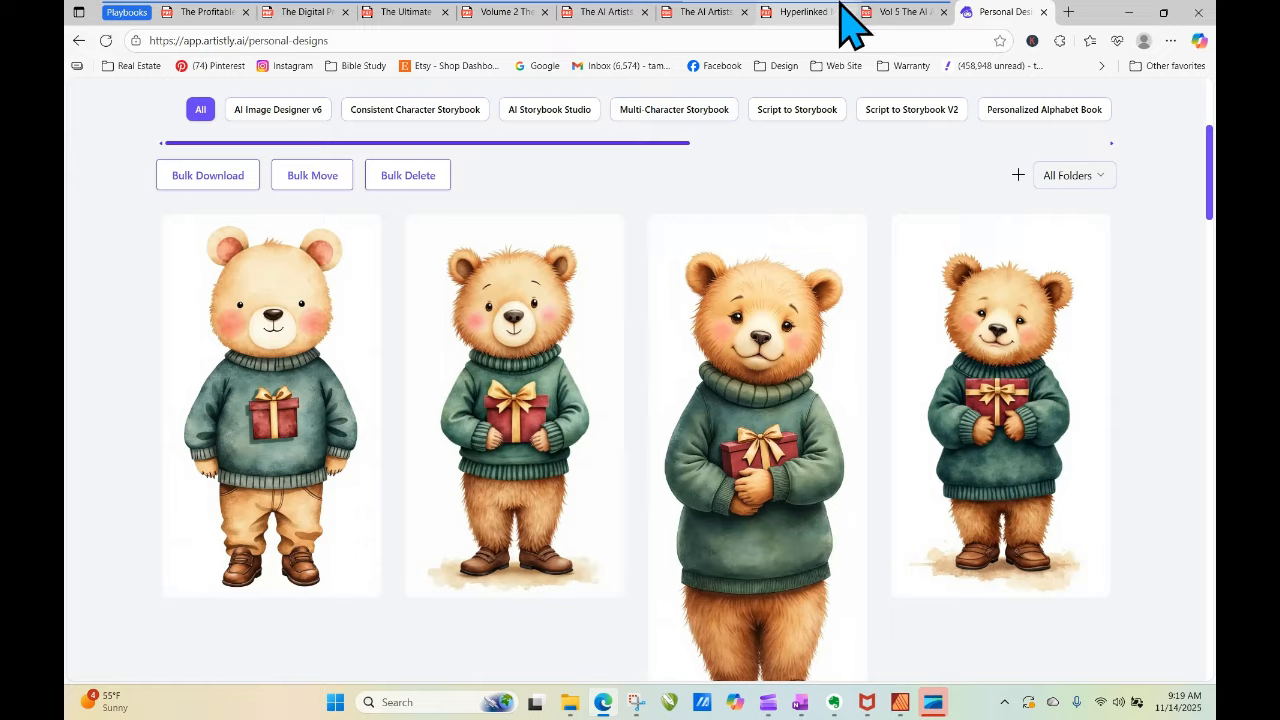
# Go to page 7 of the Mastering Character Creation playbook and follow The Language of Glasses & Eyewear to its Eyewear Phrase Bank.
pyautogui.click(733, 14)
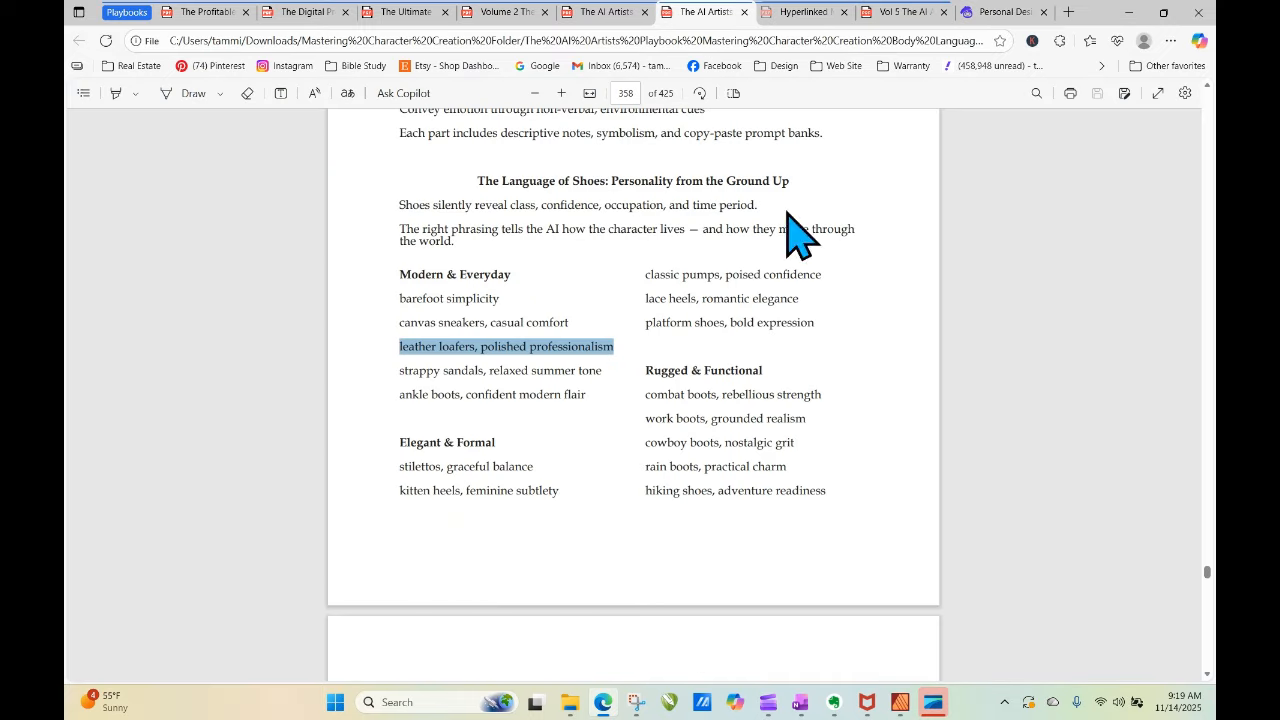
pyautogui.click(637, 95)
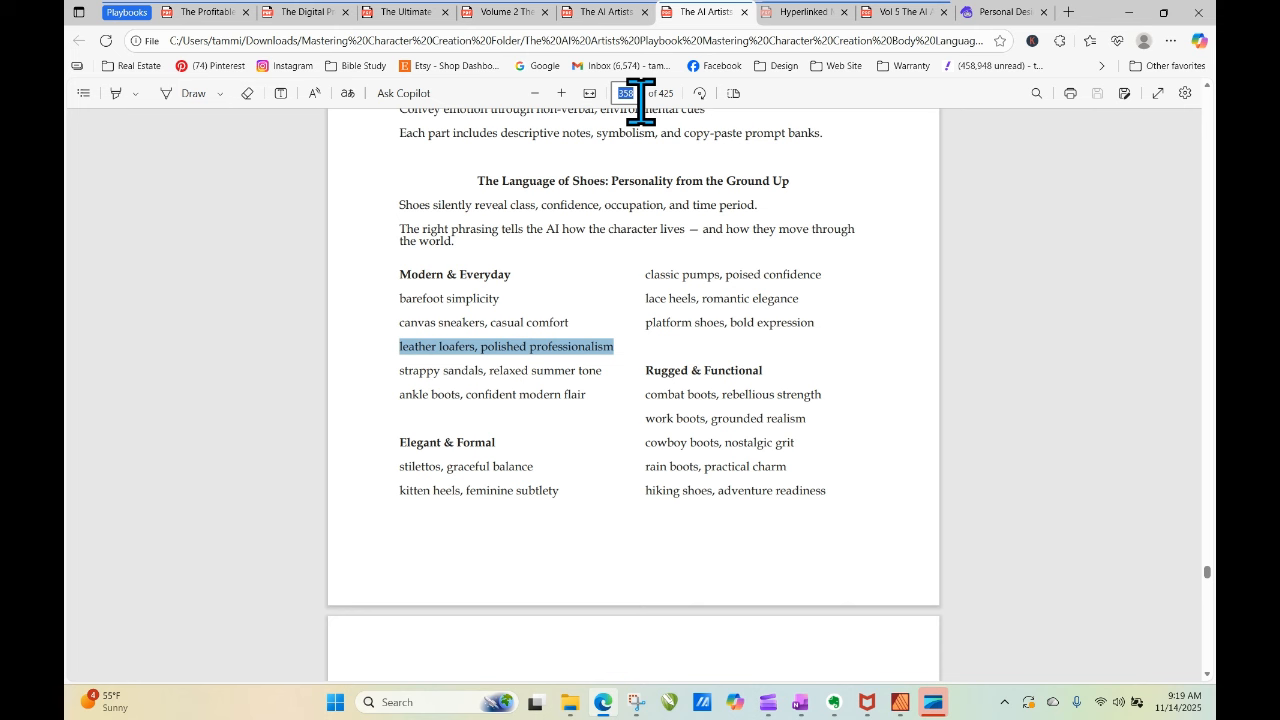
pyautogui.write('7')
pyautogui.press('Return')
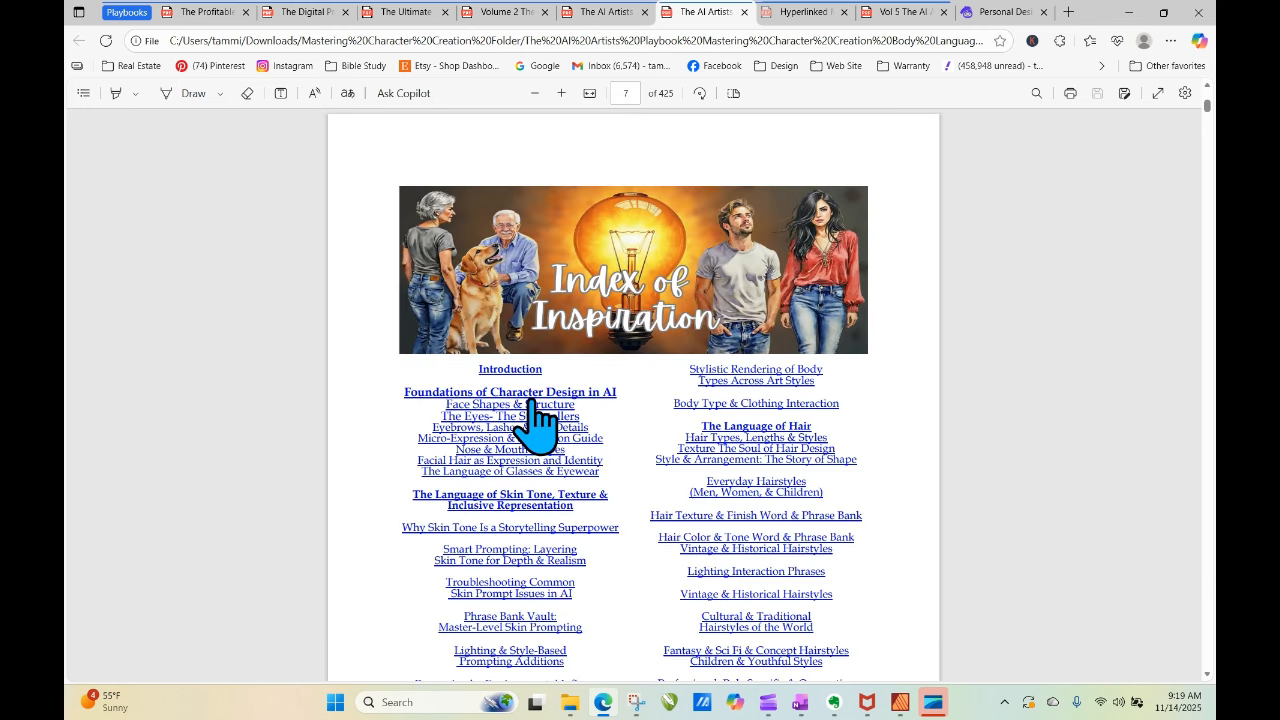
pyautogui.click(510, 471)
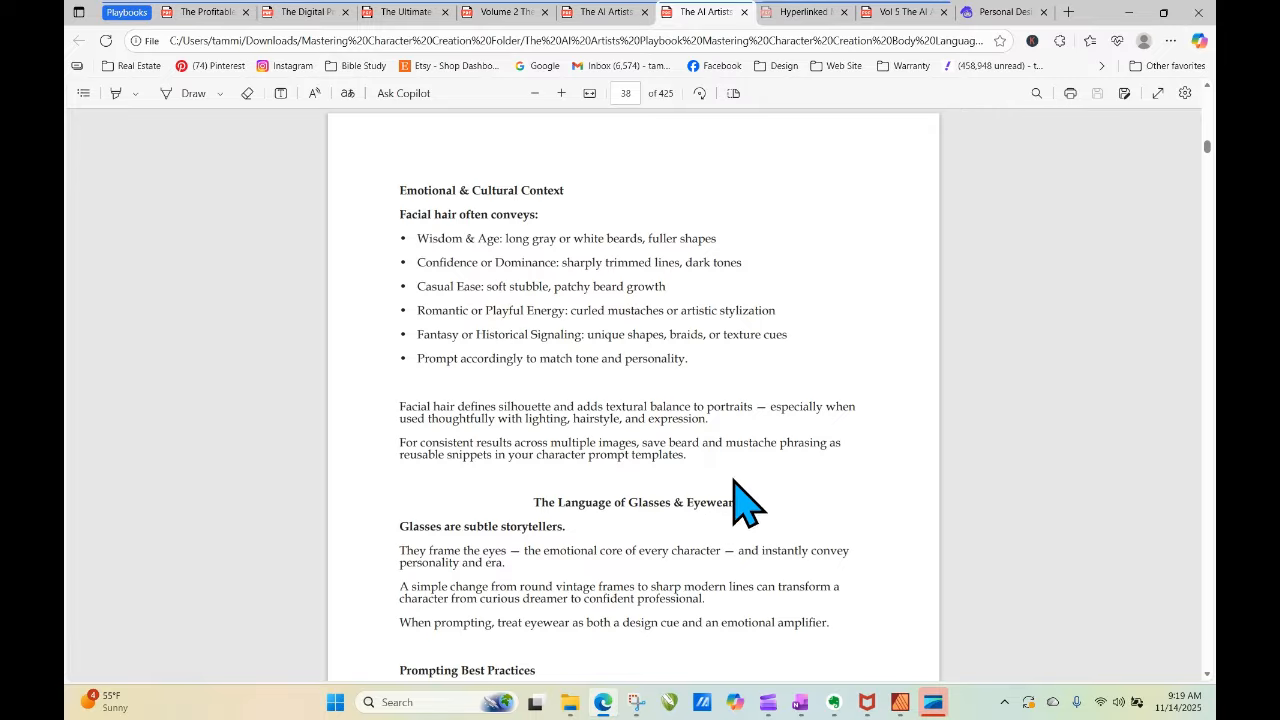
pyautogui.scroll(-5, 830, 515)
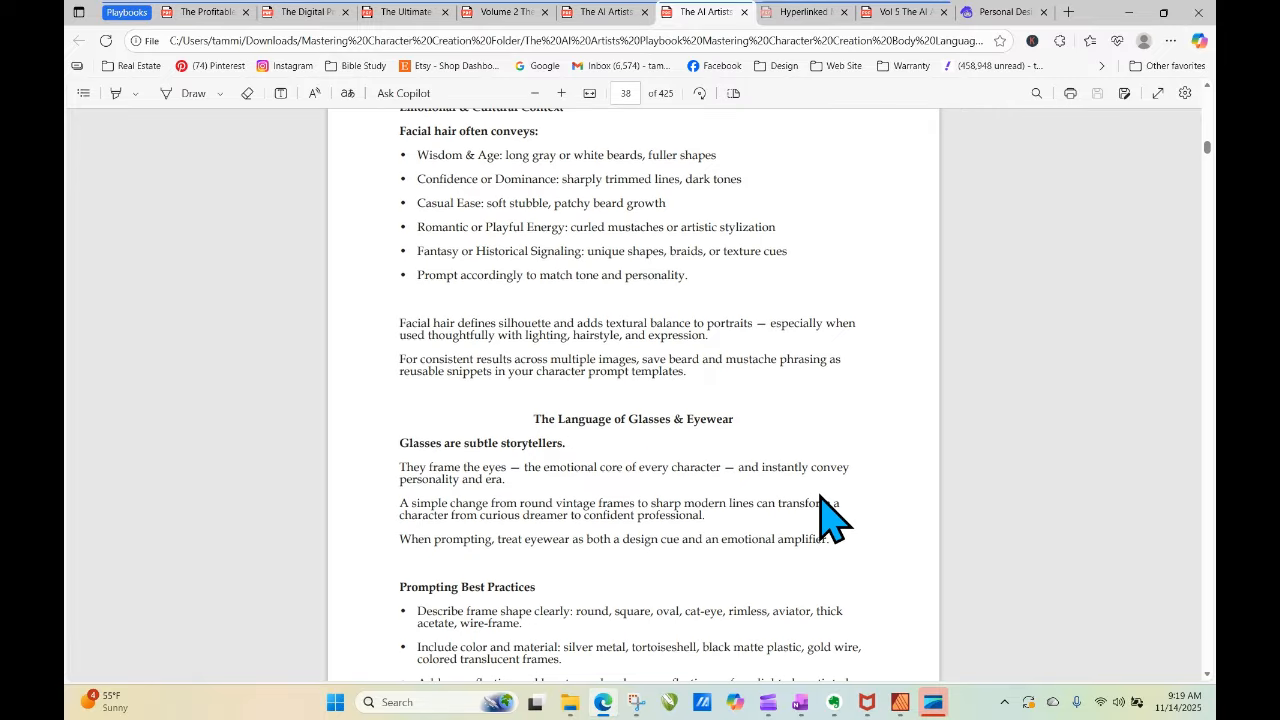
pyautogui.scroll(-5, 830, 515)
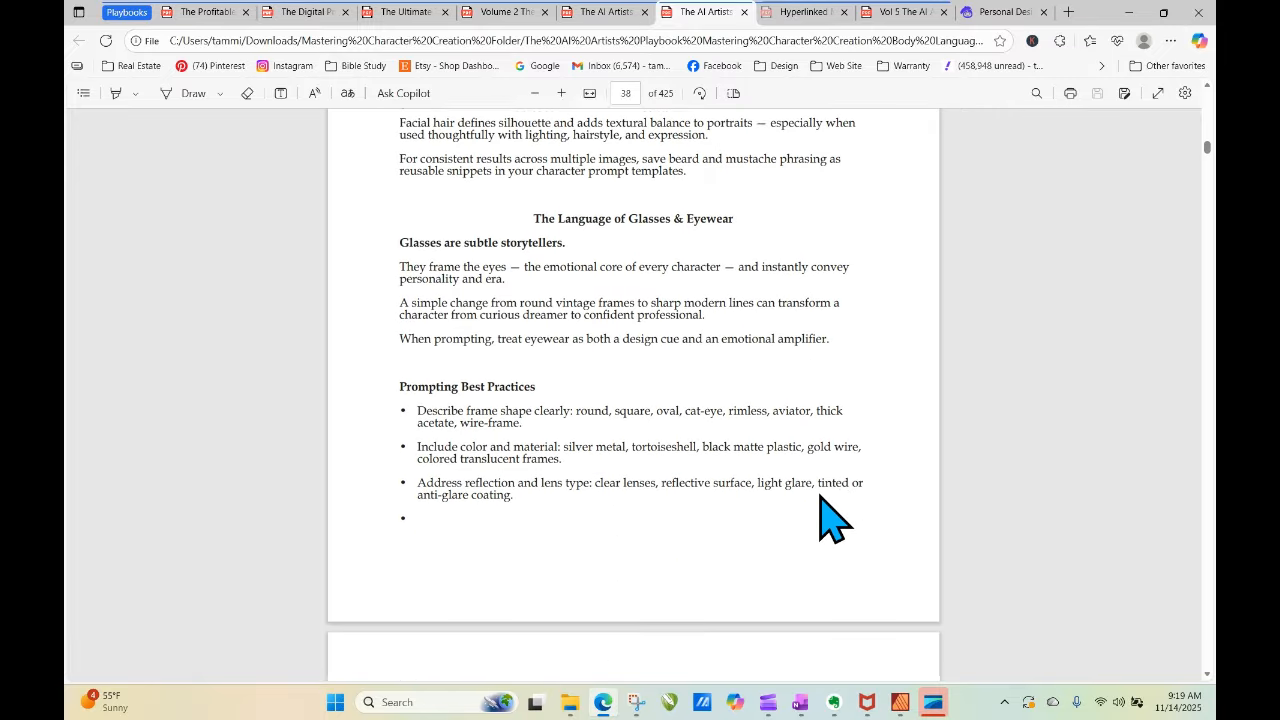
pyautogui.scroll(-5, 830, 515)
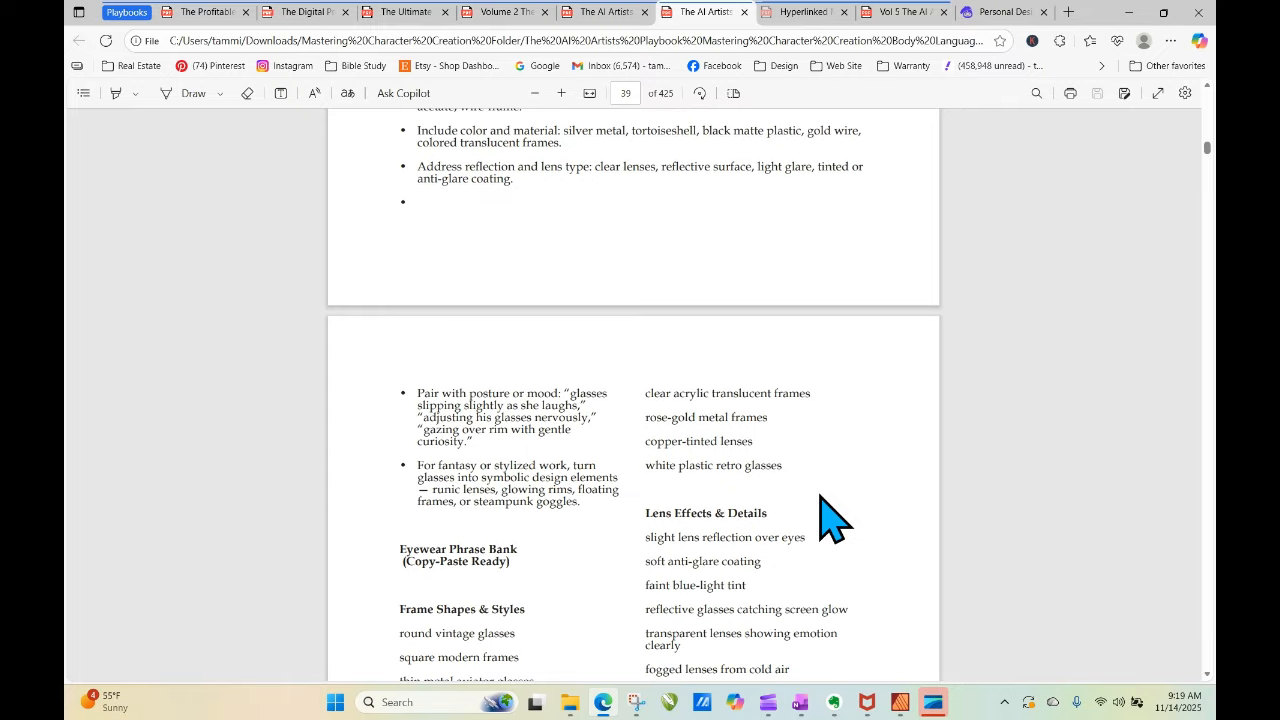
pyautogui.scroll(-3, 822, 500)
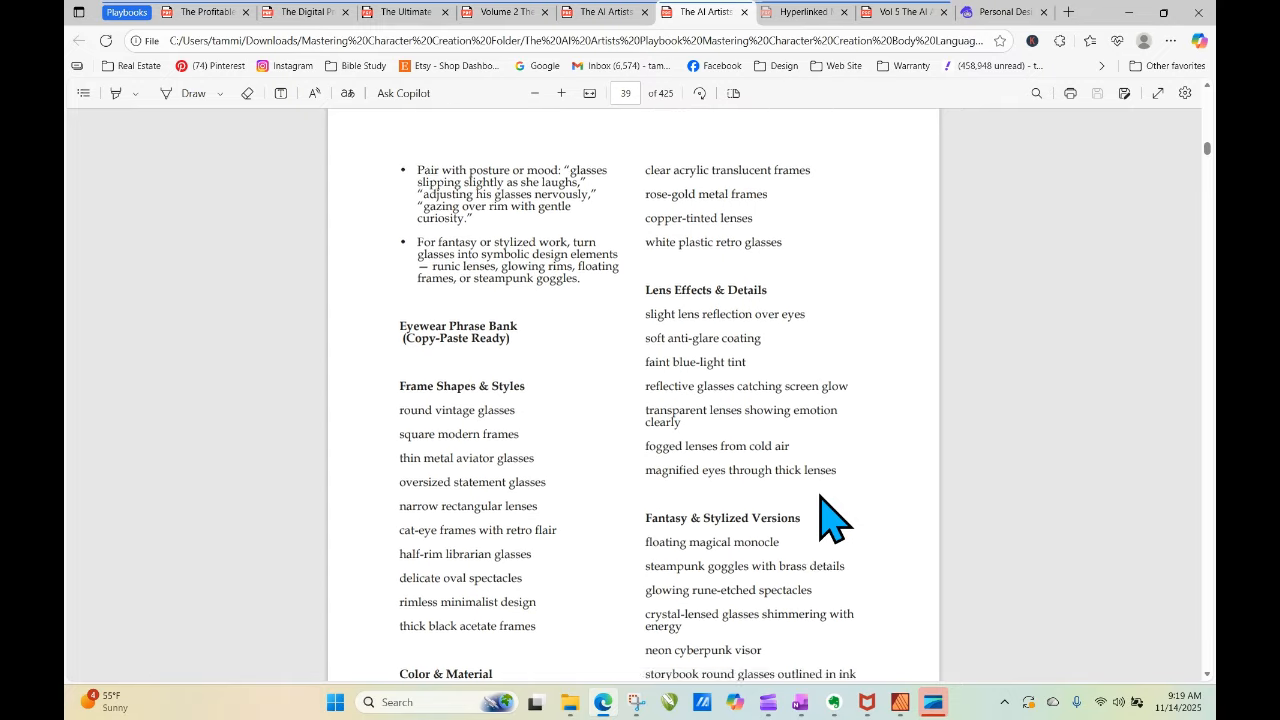
# Copy the phrase "thin metal aviator glasses" from the Frame Shapes & Styles list.
pyautogui.moveTo(546, 405); pyautogui.dragTo(536, 381)
pyautogui.hotkey('ctrl', 'c')
pyautogui.click(367, 383)
pyautogui.rightClick(527, 383)
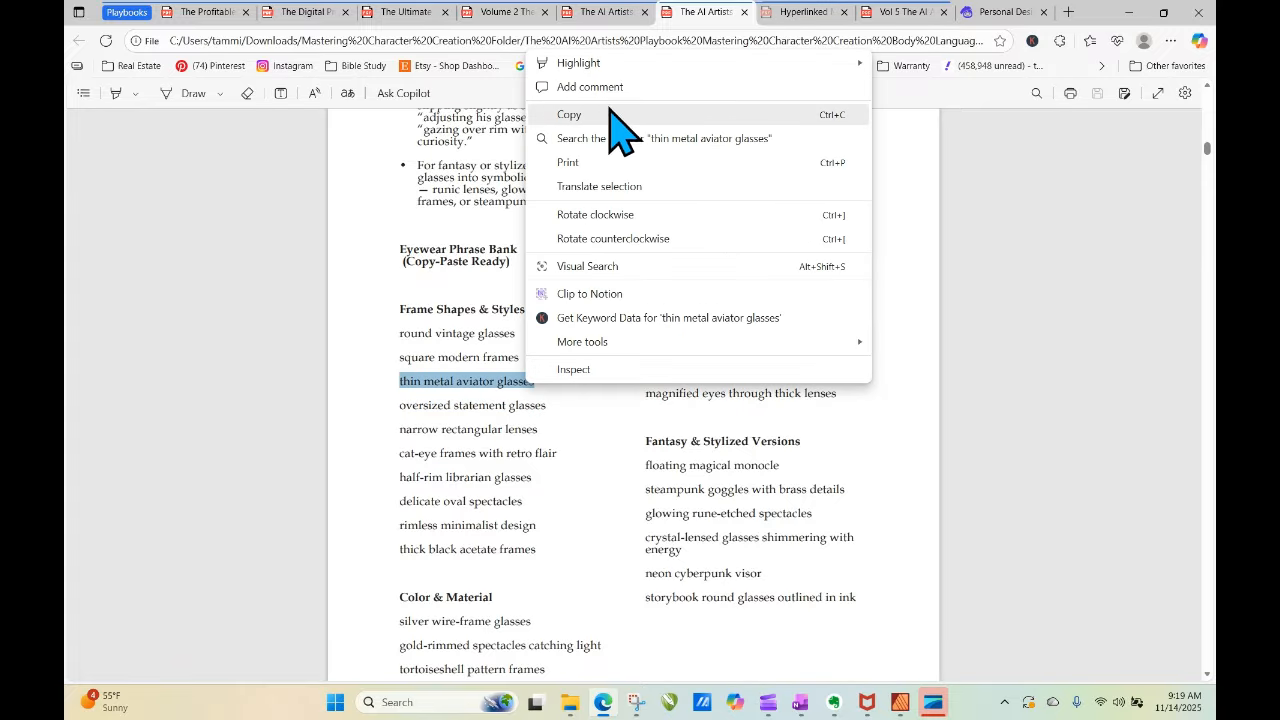
pyautogui.click(610, 114)
# Switch to Artistly, start re-generating the newest bear and make its prompt read "wearing thin metal aviator glasses and a cute sweater".
pyautogui.click(994, 14)
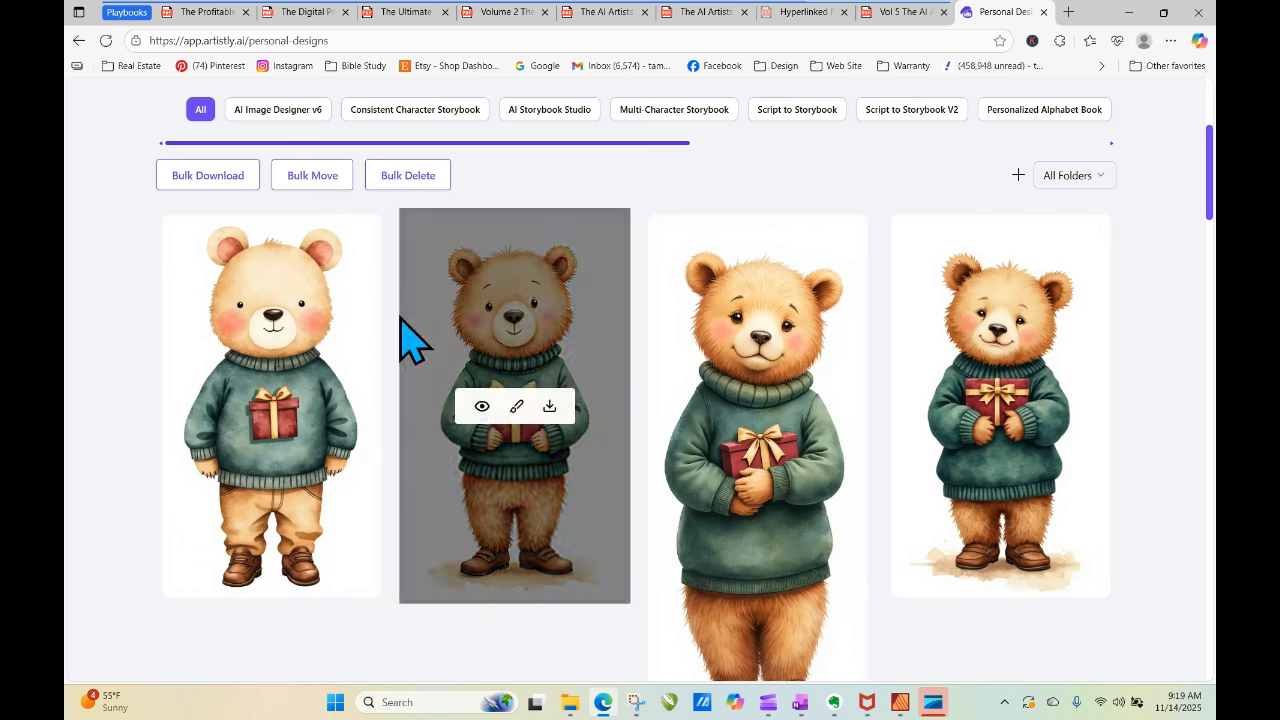
pyautogui.click(238, 406)
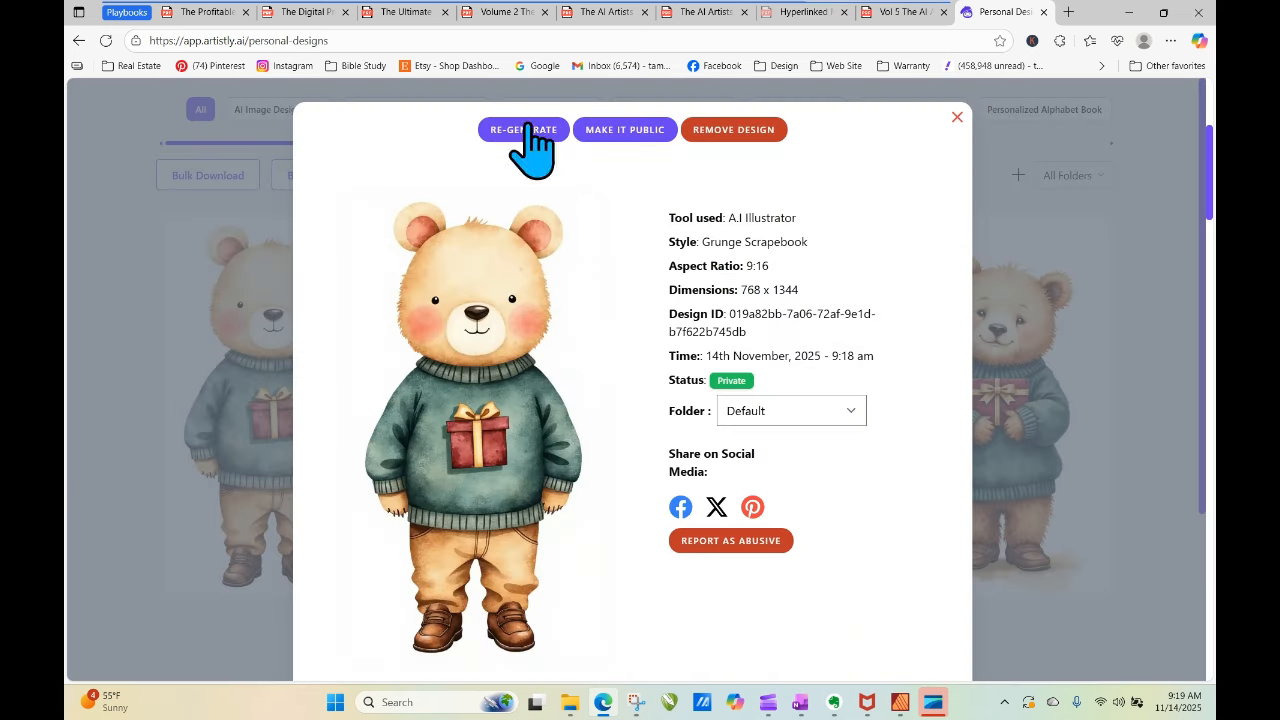
pyautogui.click(524, 130)
pyautogui.scroll(-1, 580, 375)
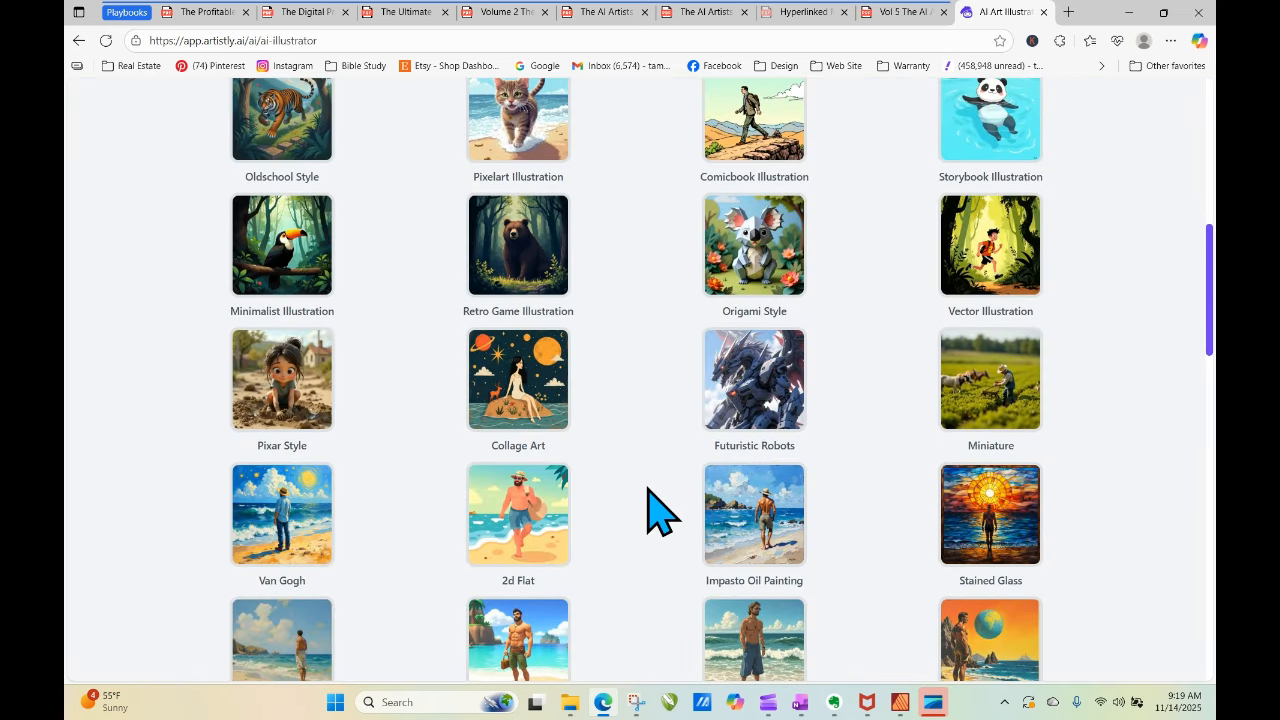
pyautogui.scroll(-1, 655, 510)
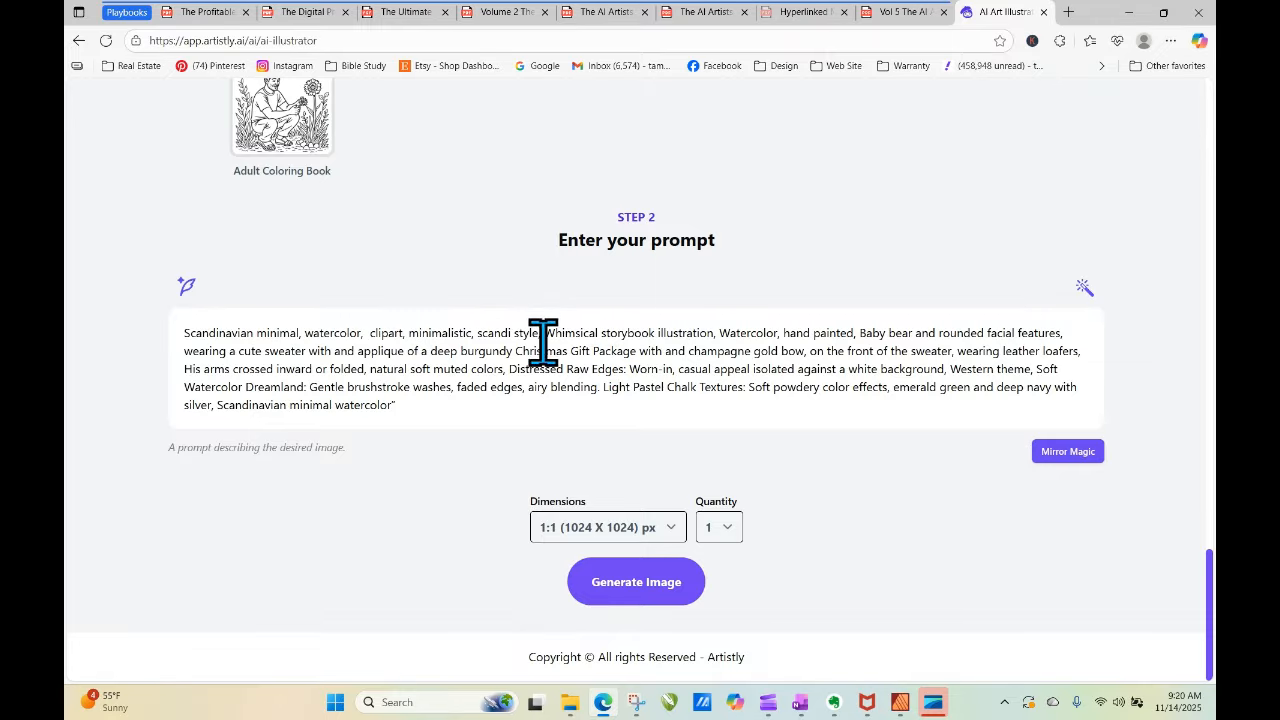
pyautogui.click(225, 356)
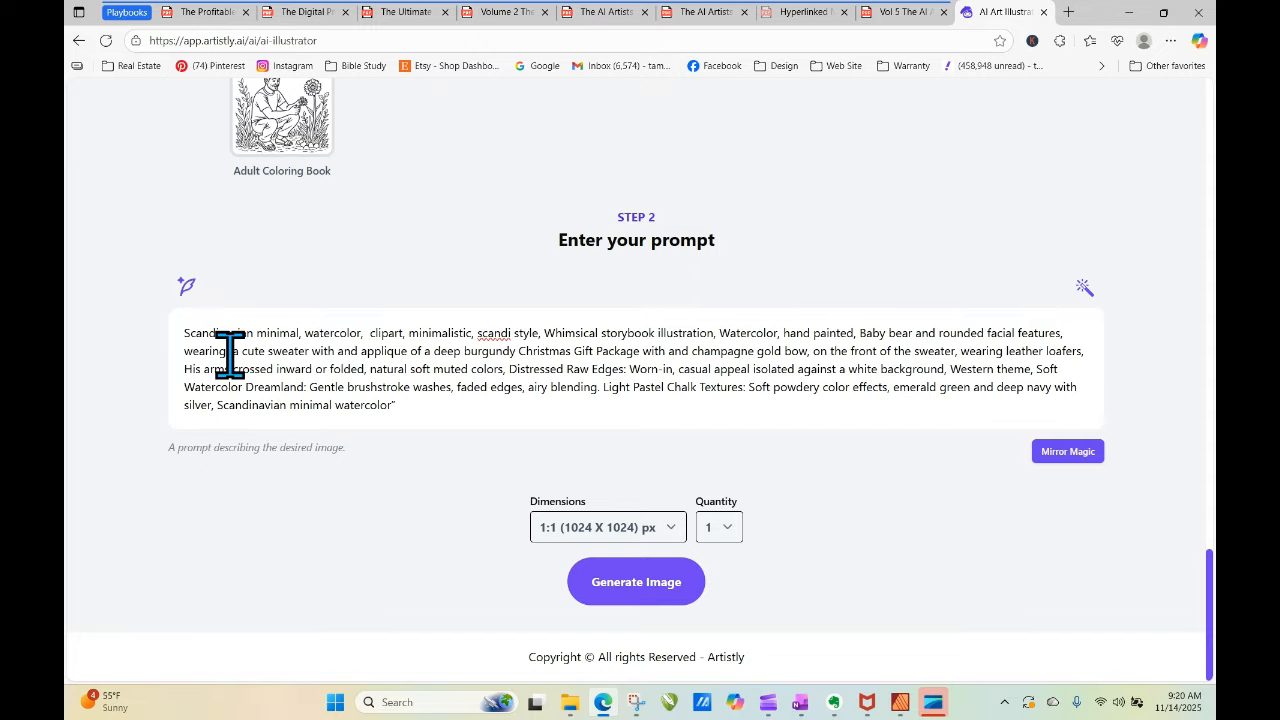
pyautogui.rightClick(248, 351)
pyautogui.click(275, 471)
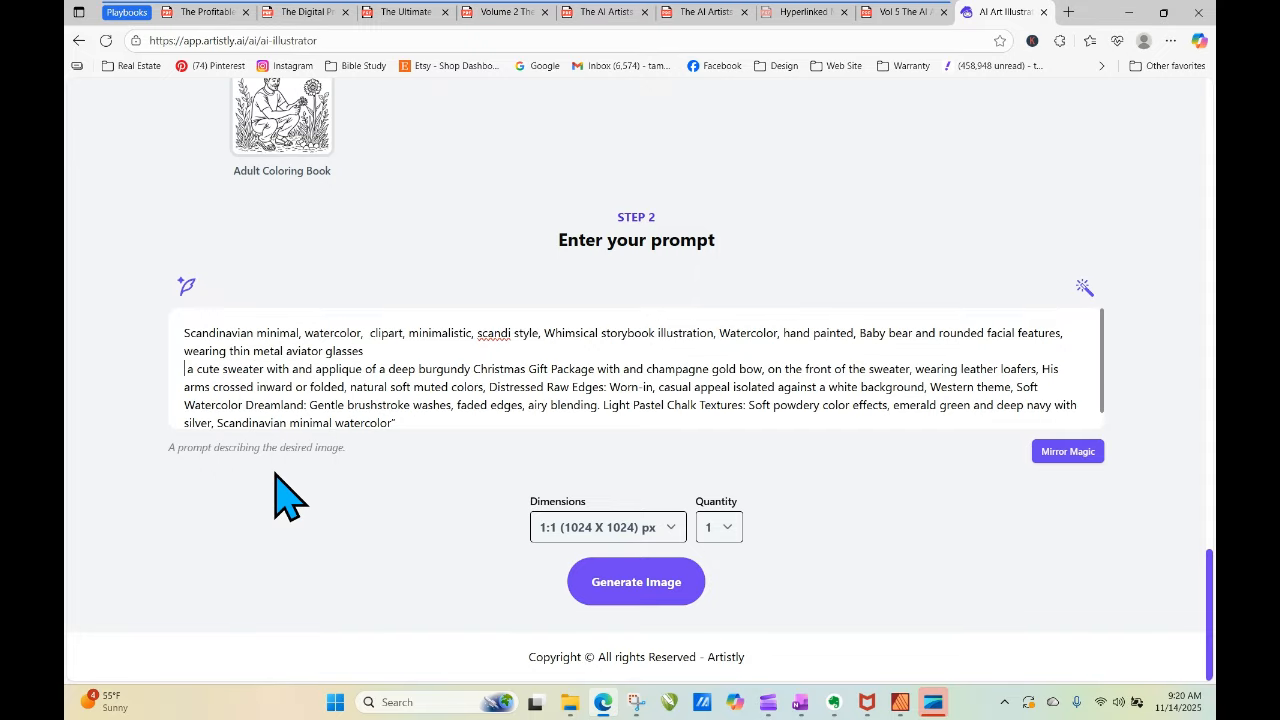
# Generate the aviator-glasses bear at 9:16, reload the personal designs and look at the new bear's detail view.
pyautogui.click(636, 581)
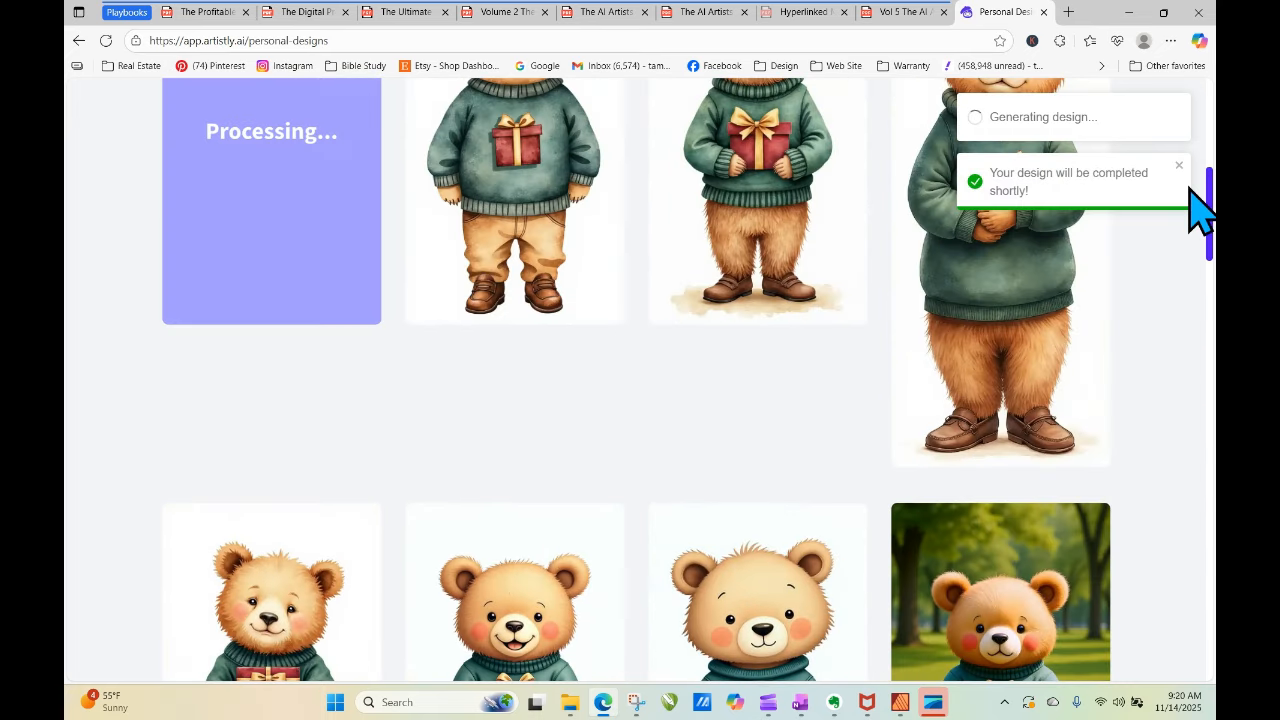
pyautogui.moveTo(1190, 189); pyautogui.dragTo(1183, 149)
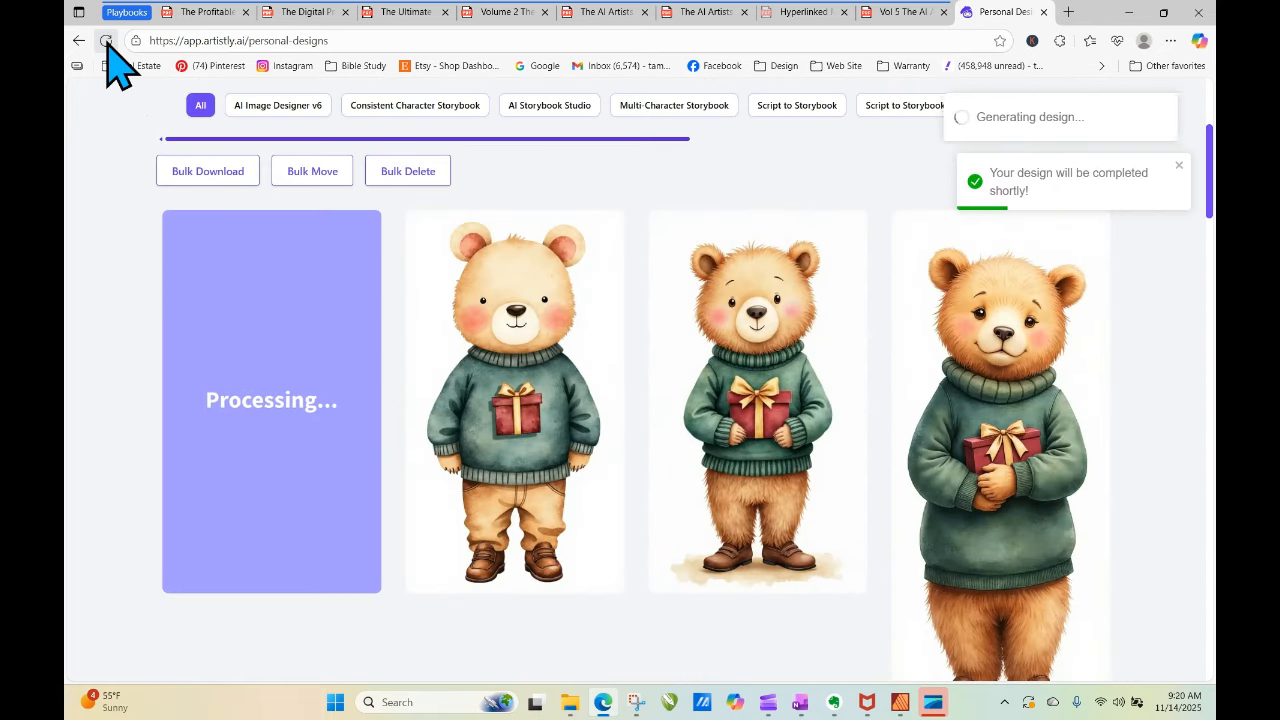
pyautogui.click(106, 42)
pyautogui.click(271, 470)
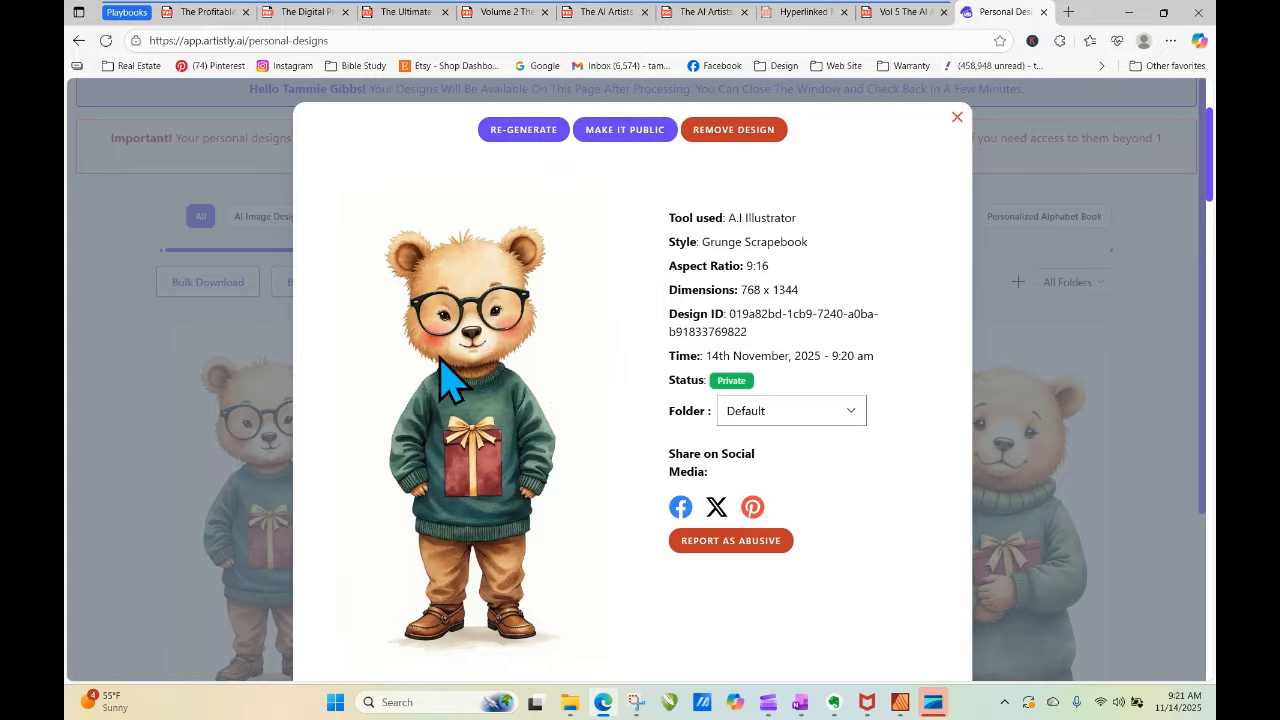
# Return to the playbook's Eyewear Phrase Bank and copy "square modern frames" from the Frame Shapes & Styles list.
pyautogui.click(704, 12)
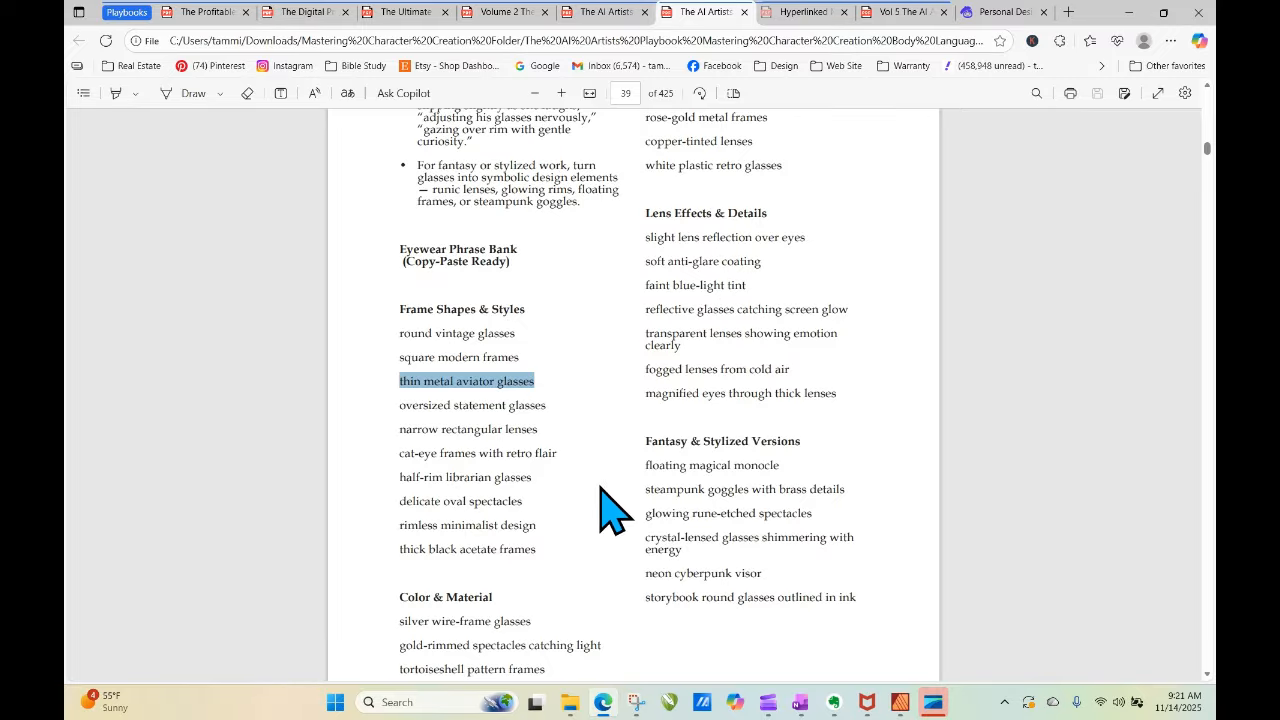
pyautogui.click(599, 490)
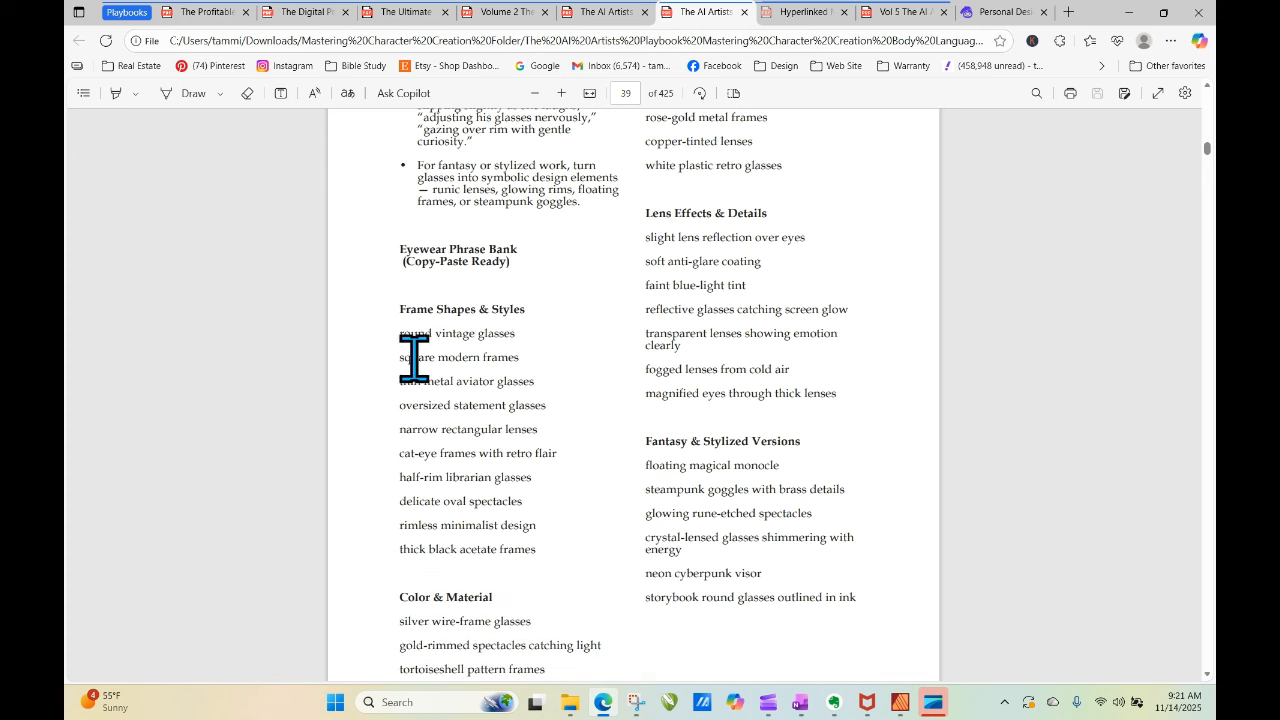
pyautogui.moveTo(401, 357); pyautogui.dragTo(520, 357)
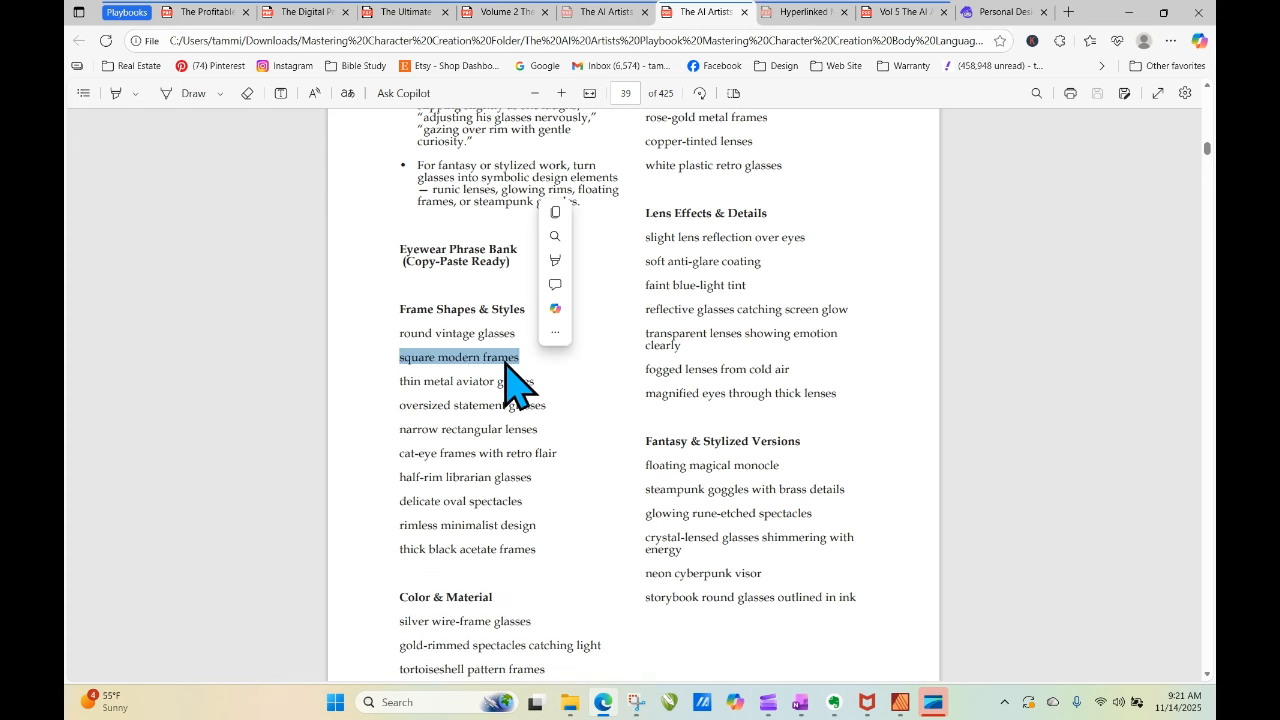
pyautogui.rightClick(505, 362)
pyautogui.click(566, 92)
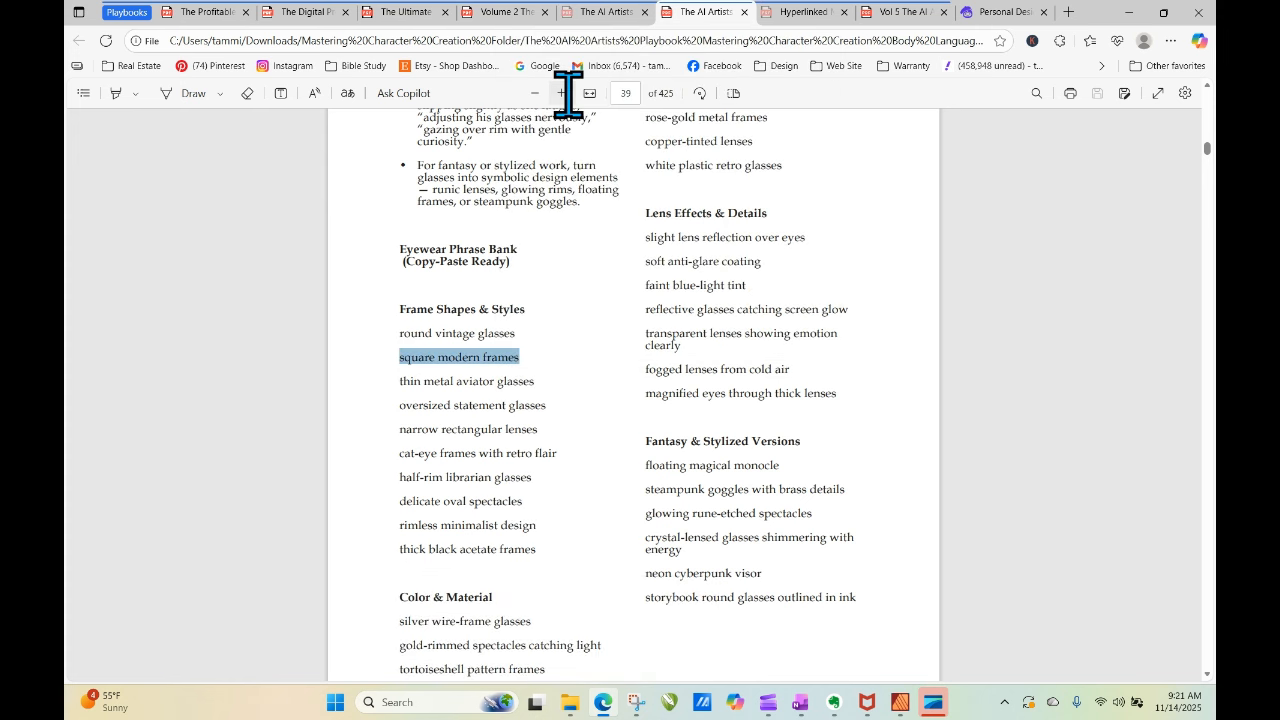
# Start re-generating the bear with glasses in Artistly and replace "thin metal aviator glasses" in its prompt with "square modern frames".
pyautogui.click(1000, 12)
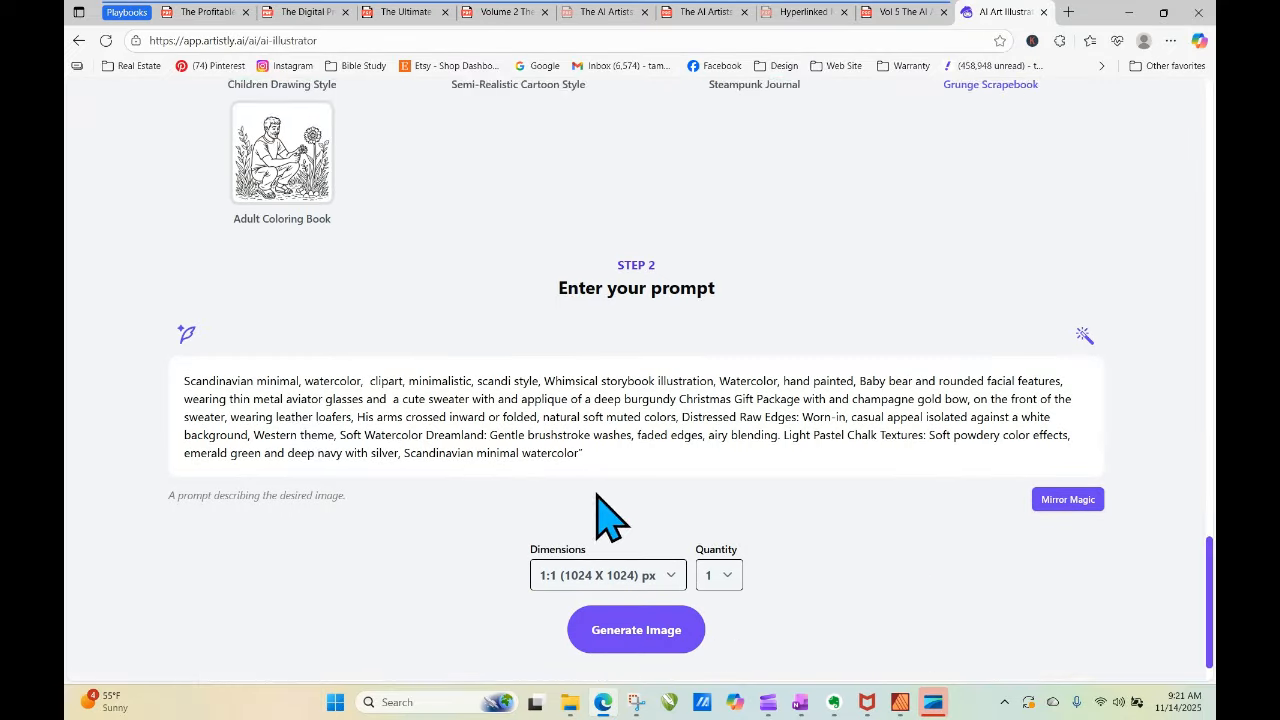
pyautogui.scroll(-2, 608, 514)
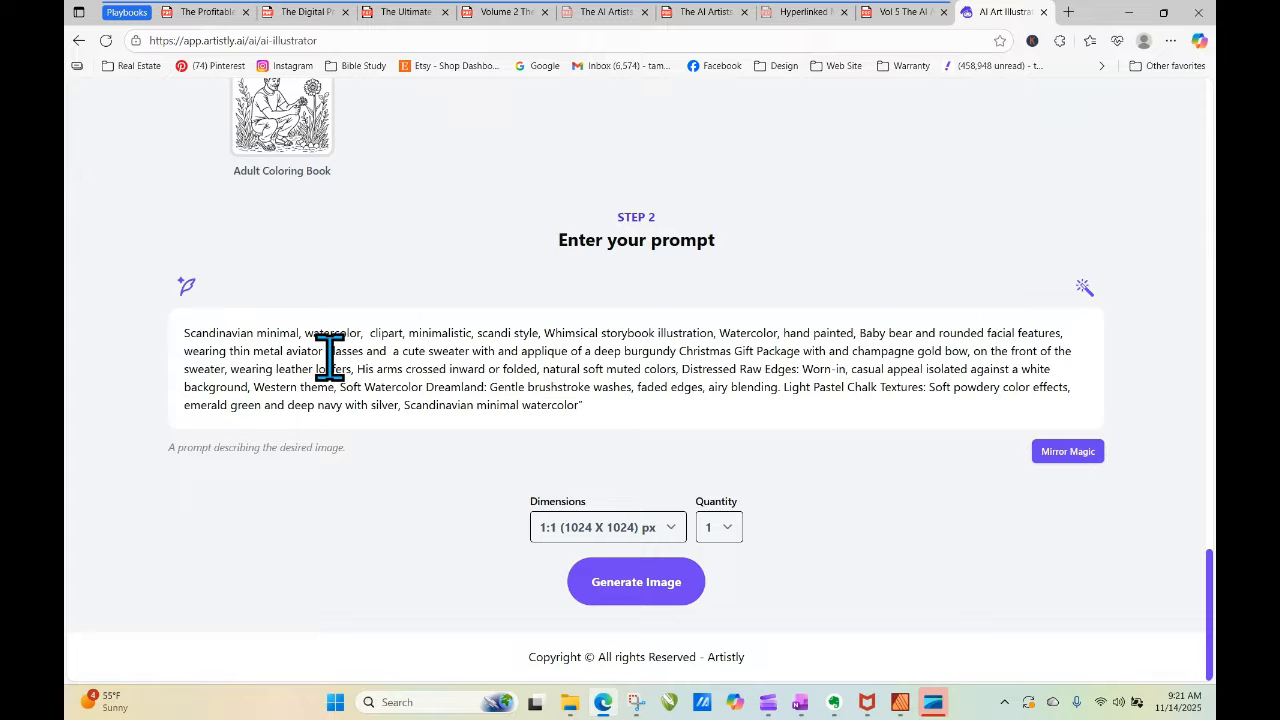
pyautogui.moveTo(366, 354); pyautogui.dragTo(232, 352)
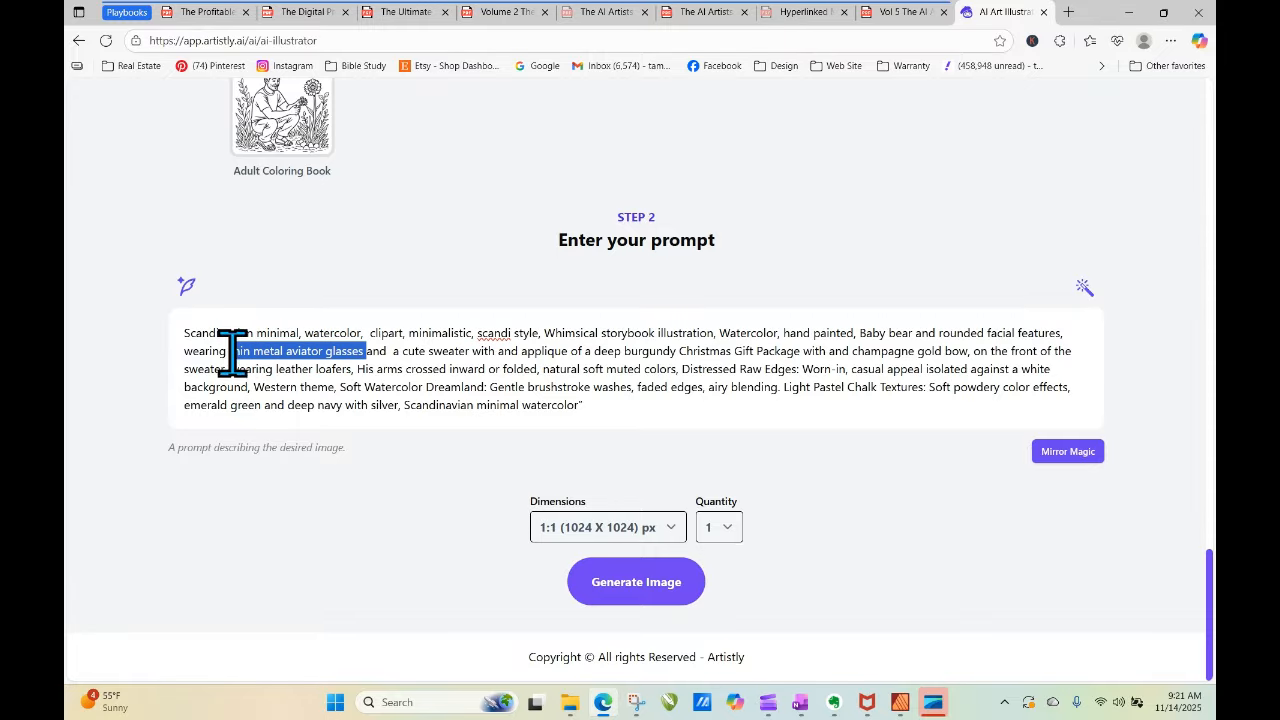
pyautogui.rightClick(229, 352)
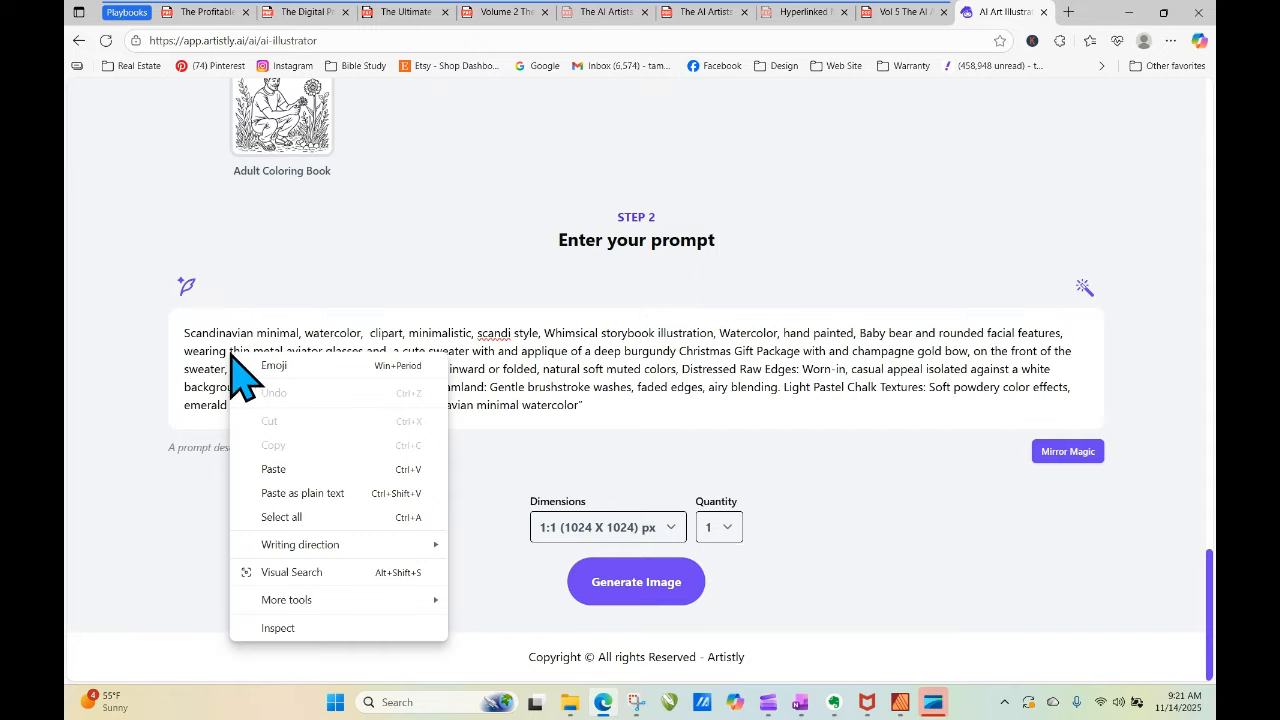
pyautogui.click(220, 354)
pyautogui.moveTo(229, 354); pyautogui.dragTo(364, 354)
pyautogui.rightClick(362, 352)
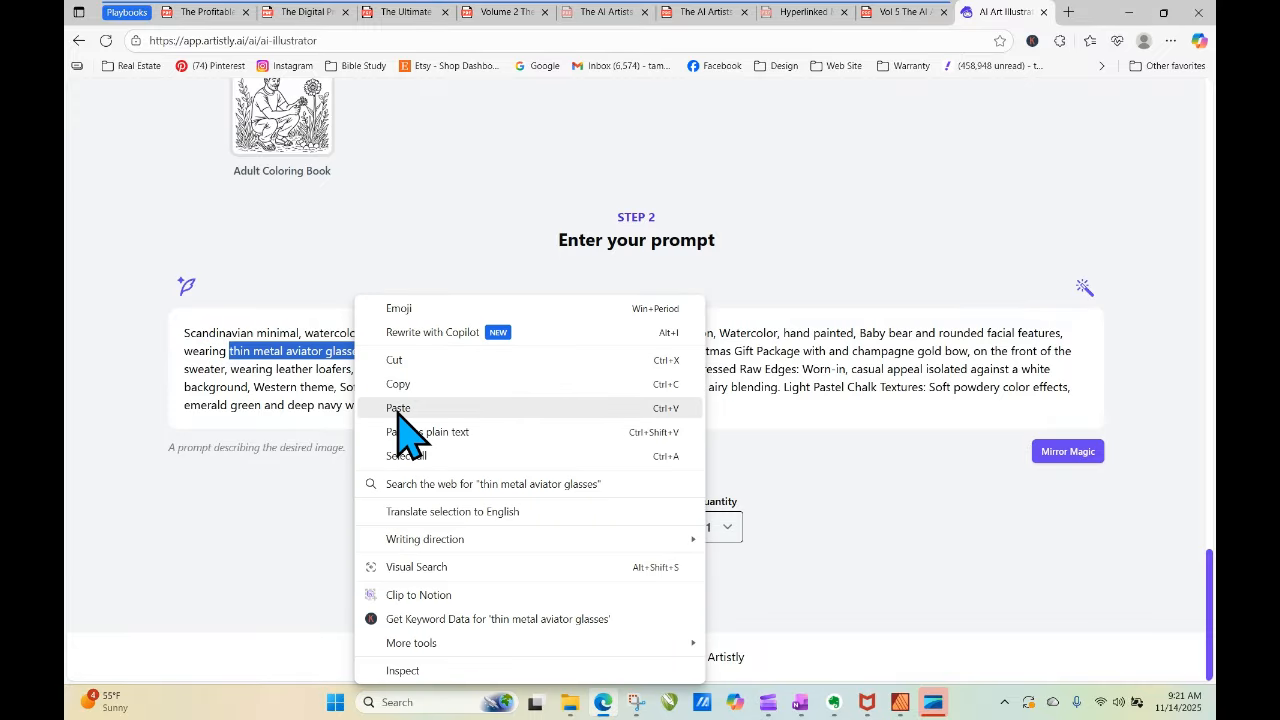
pyautogui.click(400, 410)
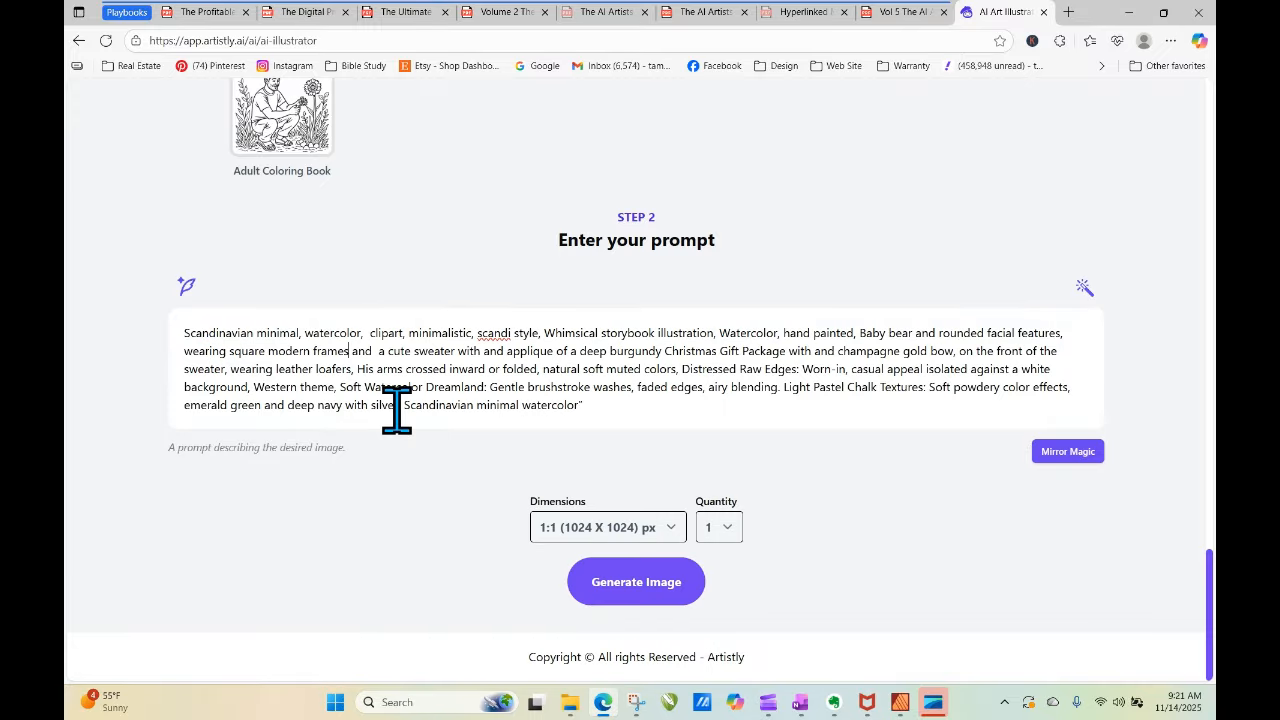
# Generate the square-frames bear at 9:16 (768 X 1344) px, reload the personal designs and look at the new bear's detail view.
pyautogui.click(648, 536)
pyautogui.click(645, 474)
pyautogui.click(667, 592)
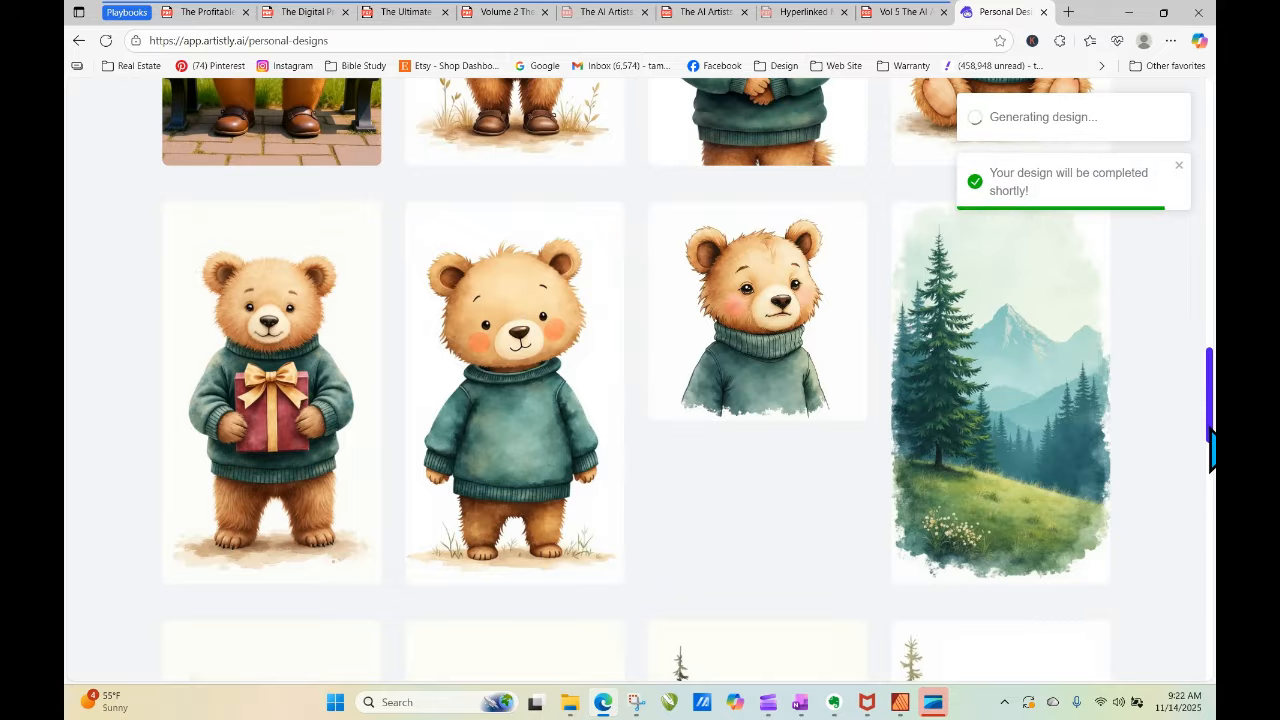
pyautogui.moveTo(1209, 432); pyautogui.dragTo(1200, 229)
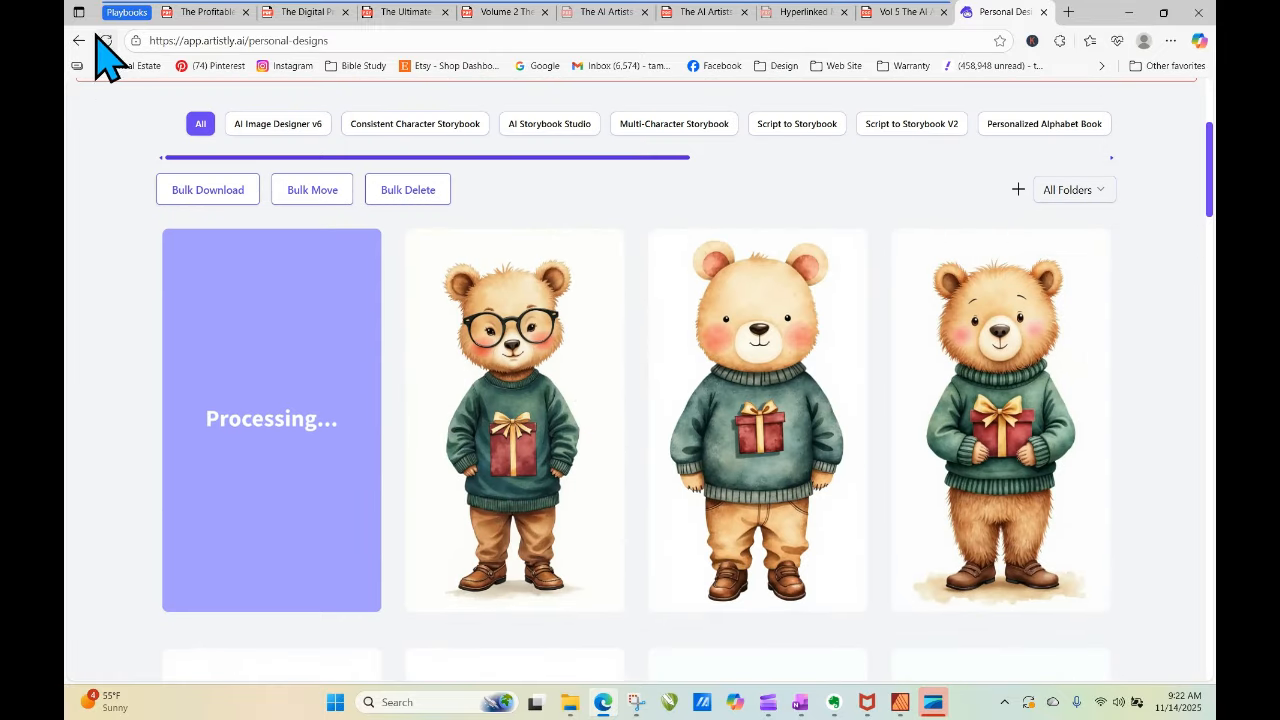
pyautogui.click(105, 41)
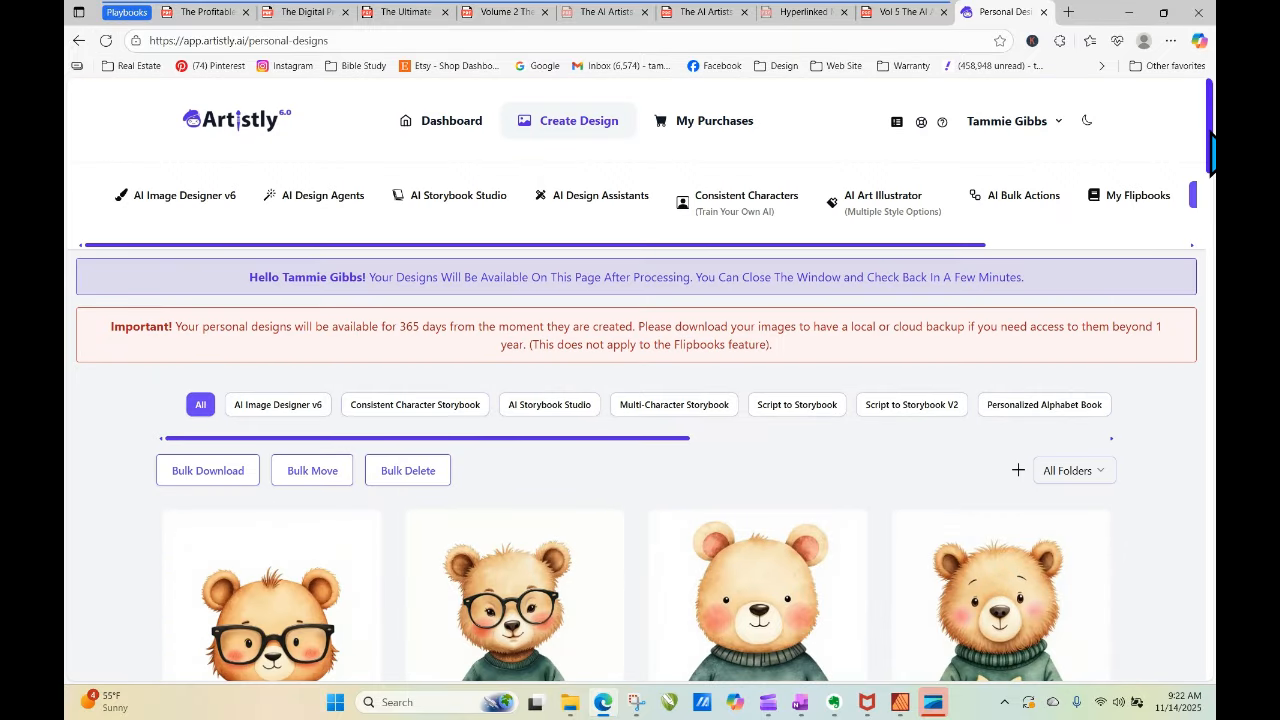
pyautogui.moveTo(1209, 127); pyautogui.dragTo(1213, 174)
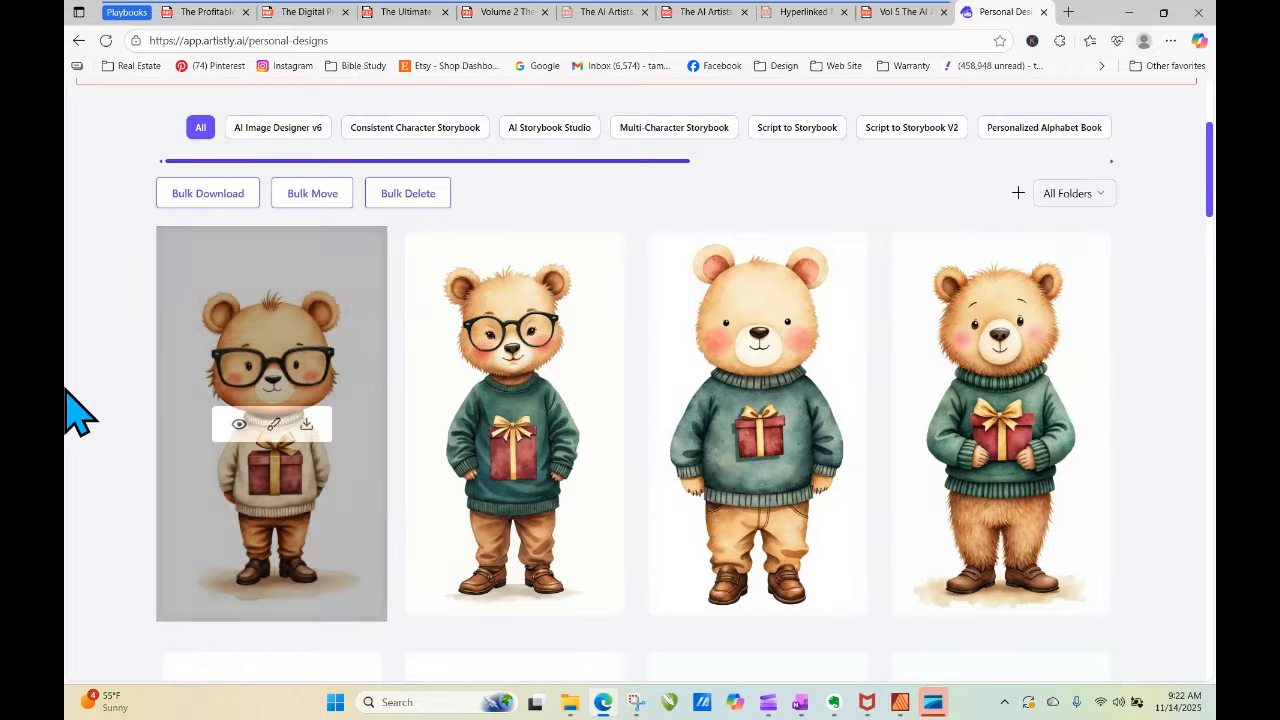
pyautogui.click(239, 424)
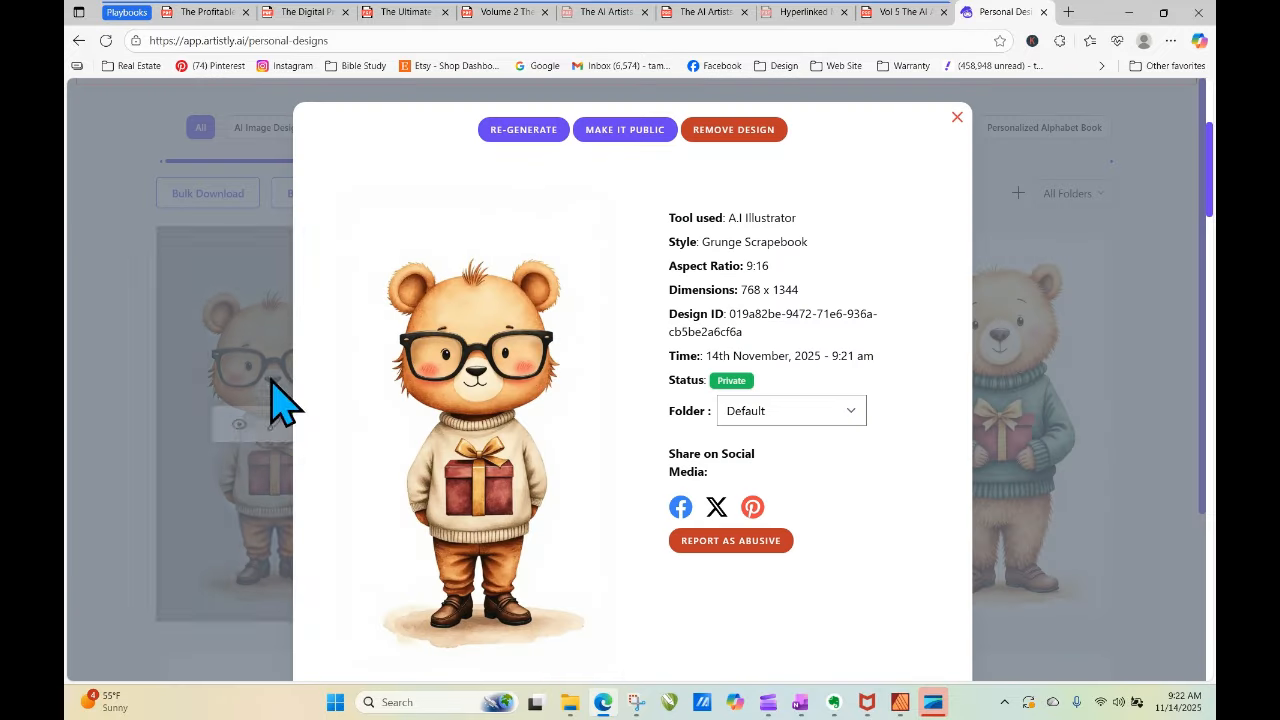
# Start re-generating the square-frames bear and insert "Little Girl" before "Baby bear" in its prompt.
pyautogui.click(540, 131)
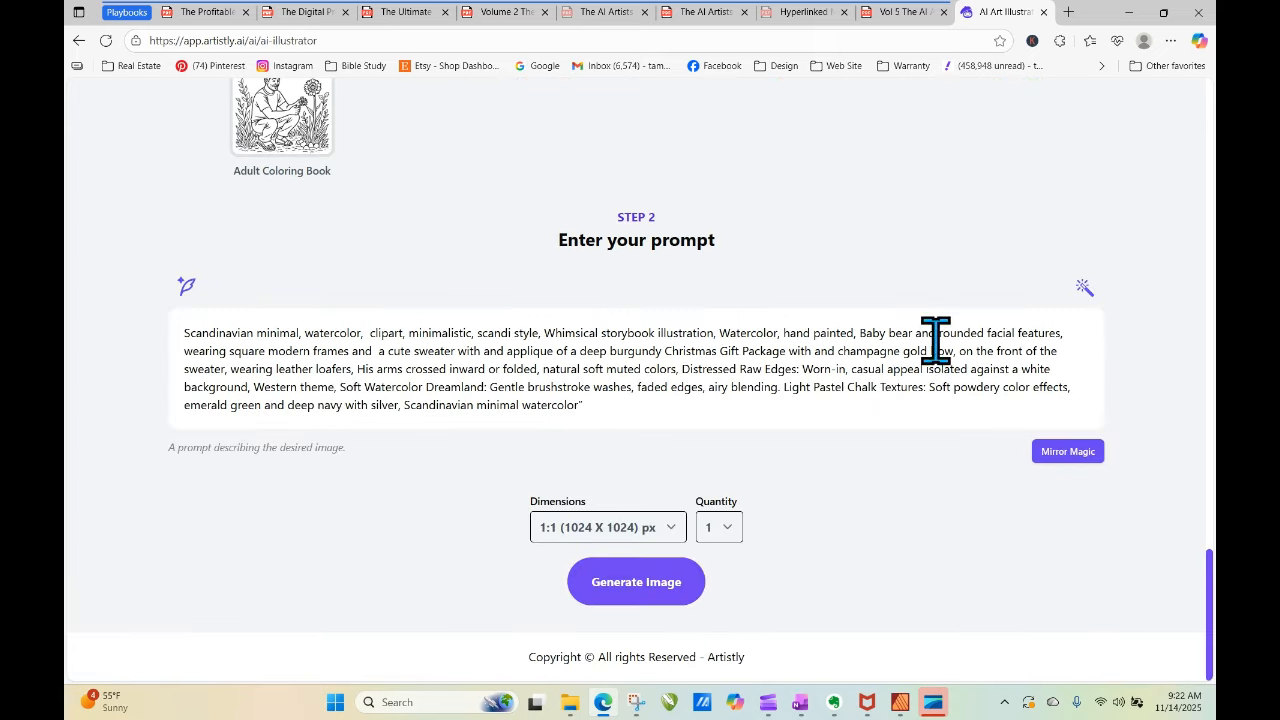
pyautogui.click(860, 333)
pyautogui.write('Little ')
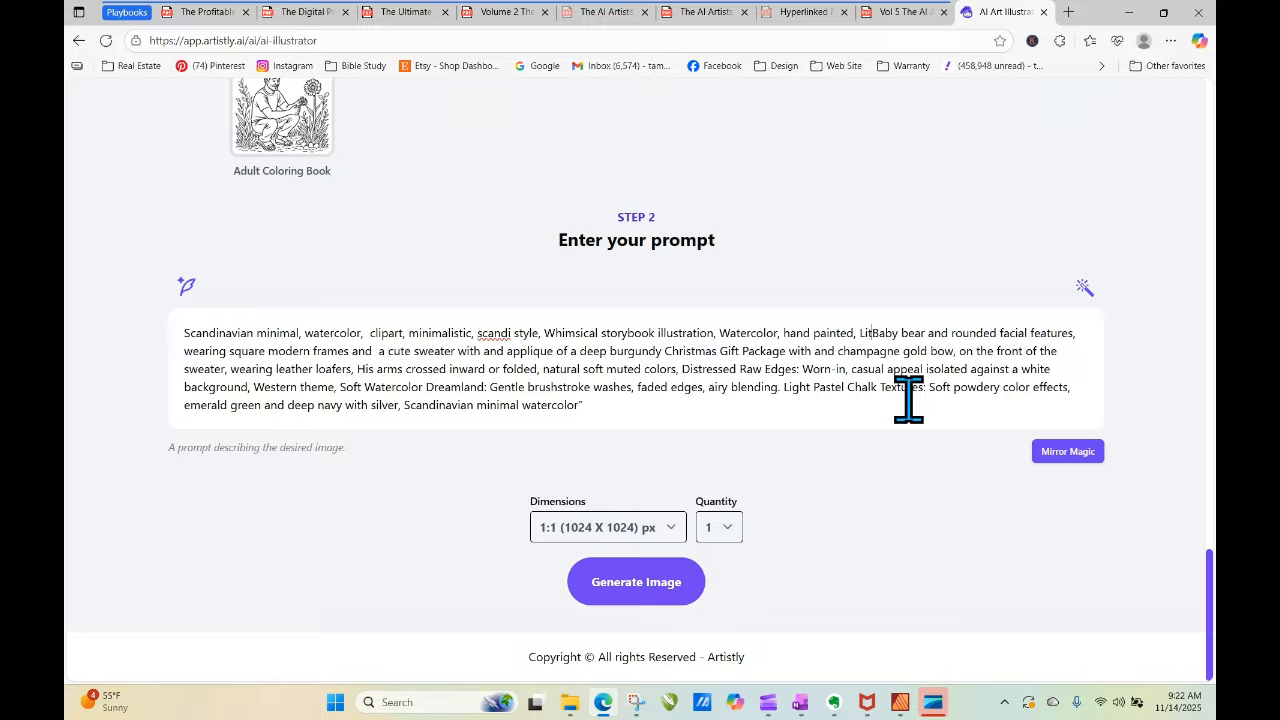
pyautogui.write('Girl')
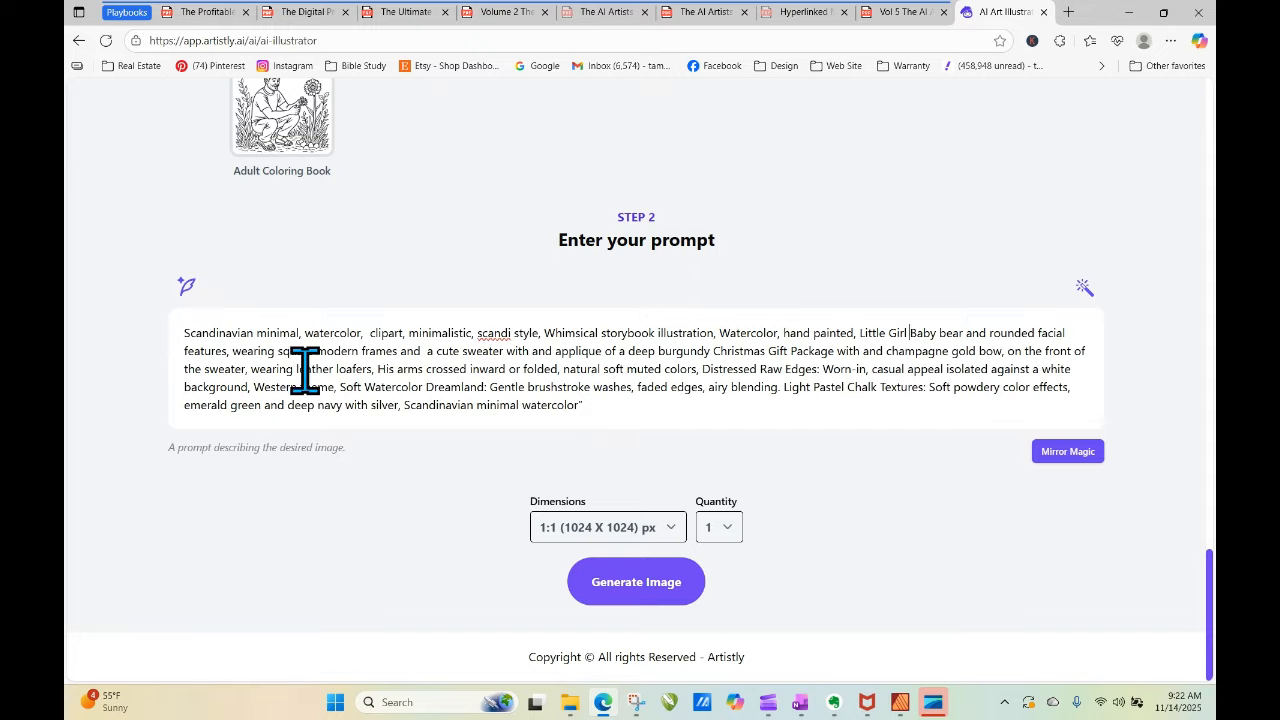
# Replace "leather loafers" with "ballet slippers" in the bear's prompt.
pyautogui.moveTo(296, 370); pyautogui.dragTo(370, 372)
pyautogui.write('ballet slipp')
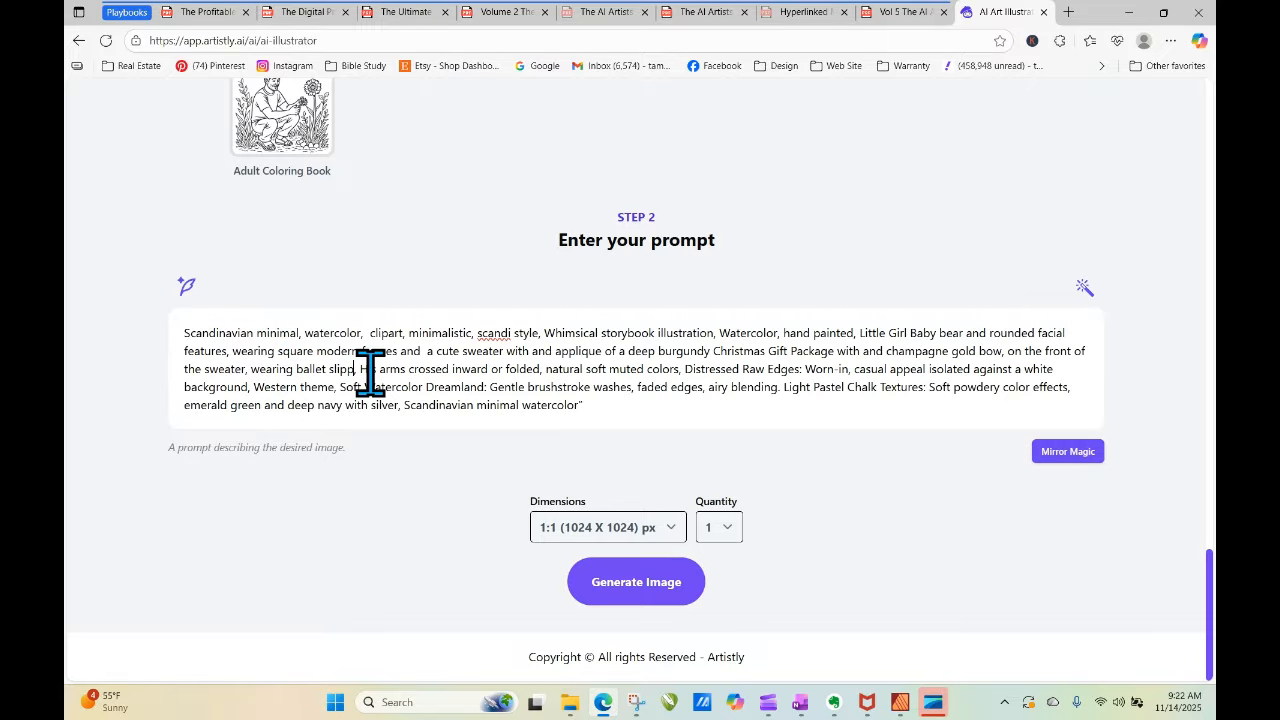
pyautogui.write('ers')
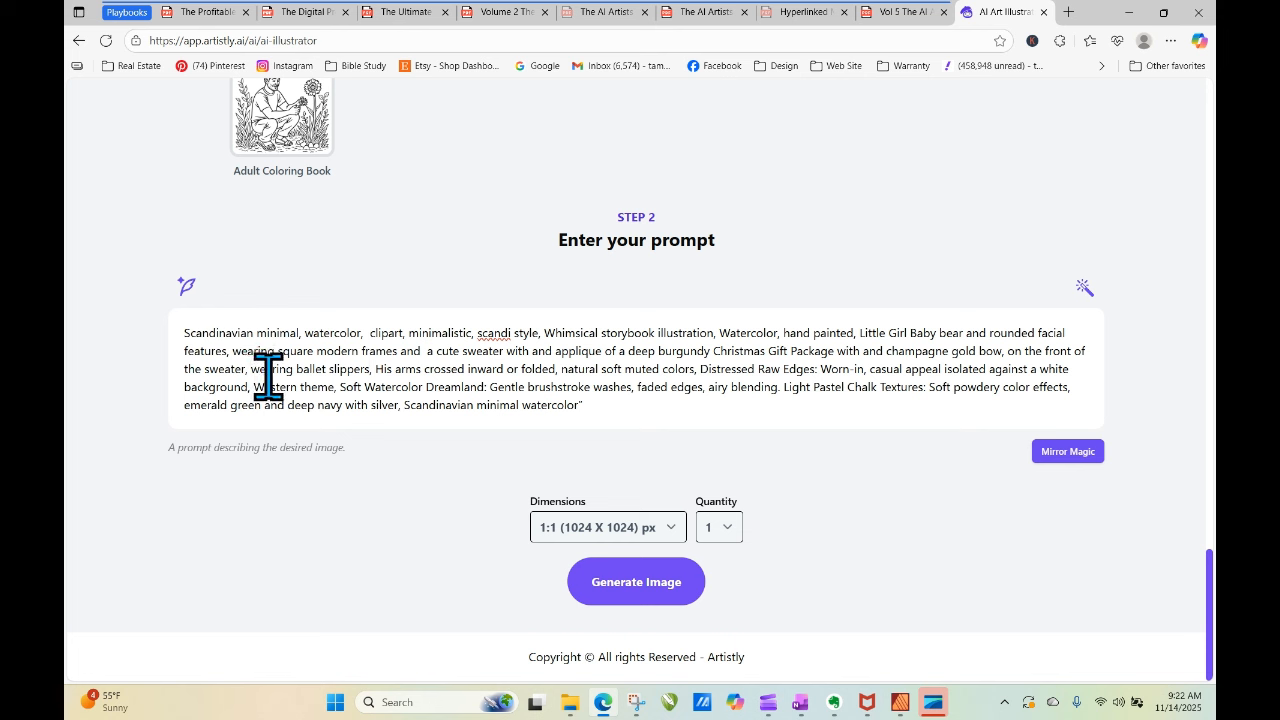
# Add "a cute skirt and" to the prompt between "on the front of the sweater," and "wearing ballet slippers".
pyautogui.press('BackSpace')
pyautogui.press('BackSpace')
pyautogui.write('and')
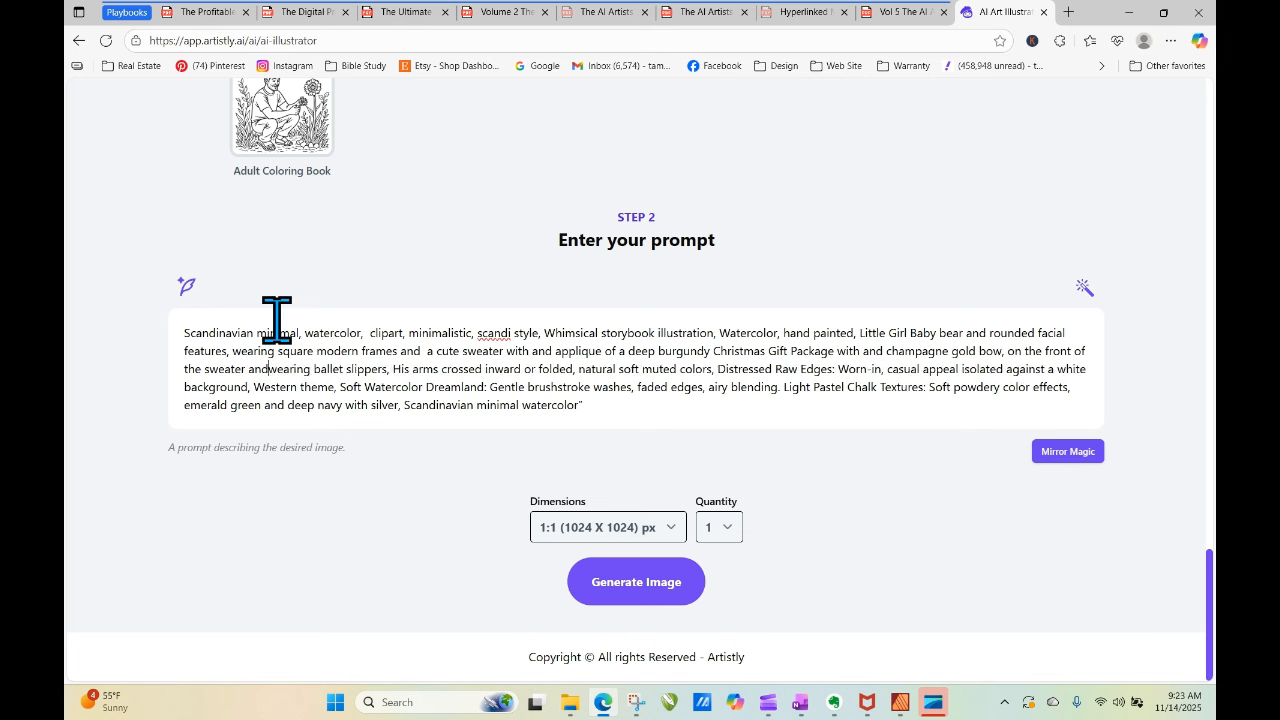
pyautogui.write(' a cute ')
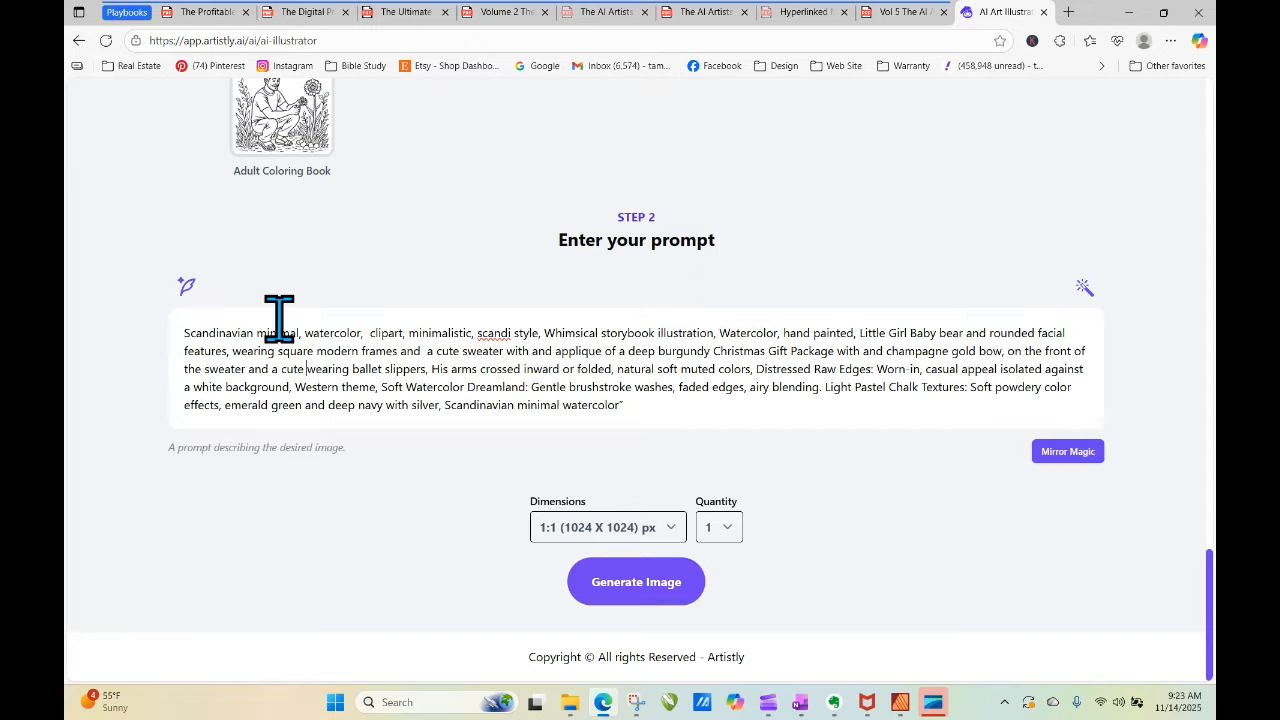
pyautogui.write('skirt')
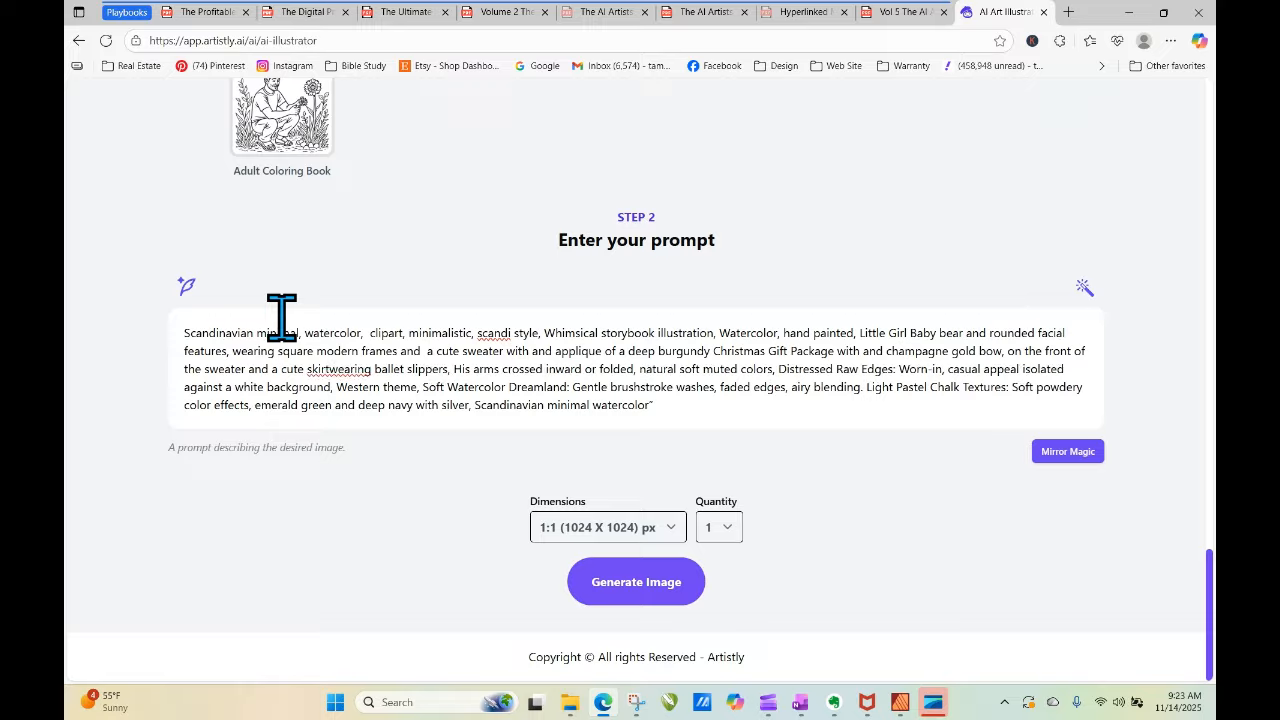
pyautogui.click(269, 372)
pyautogui.press('BackSpace')
pyautogui.press('BackSpace')
pyautogui.press('BackSpace')
pyautogui.press('BackSpace')
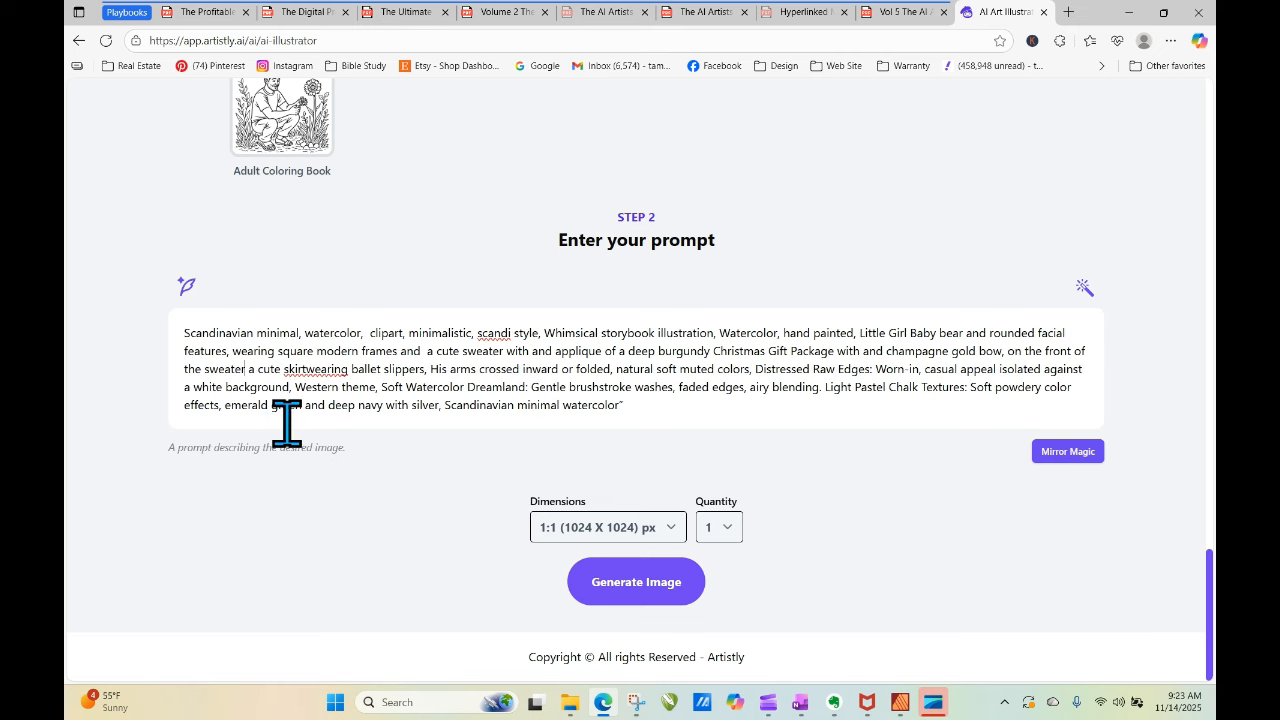
pyautogui.write(',')
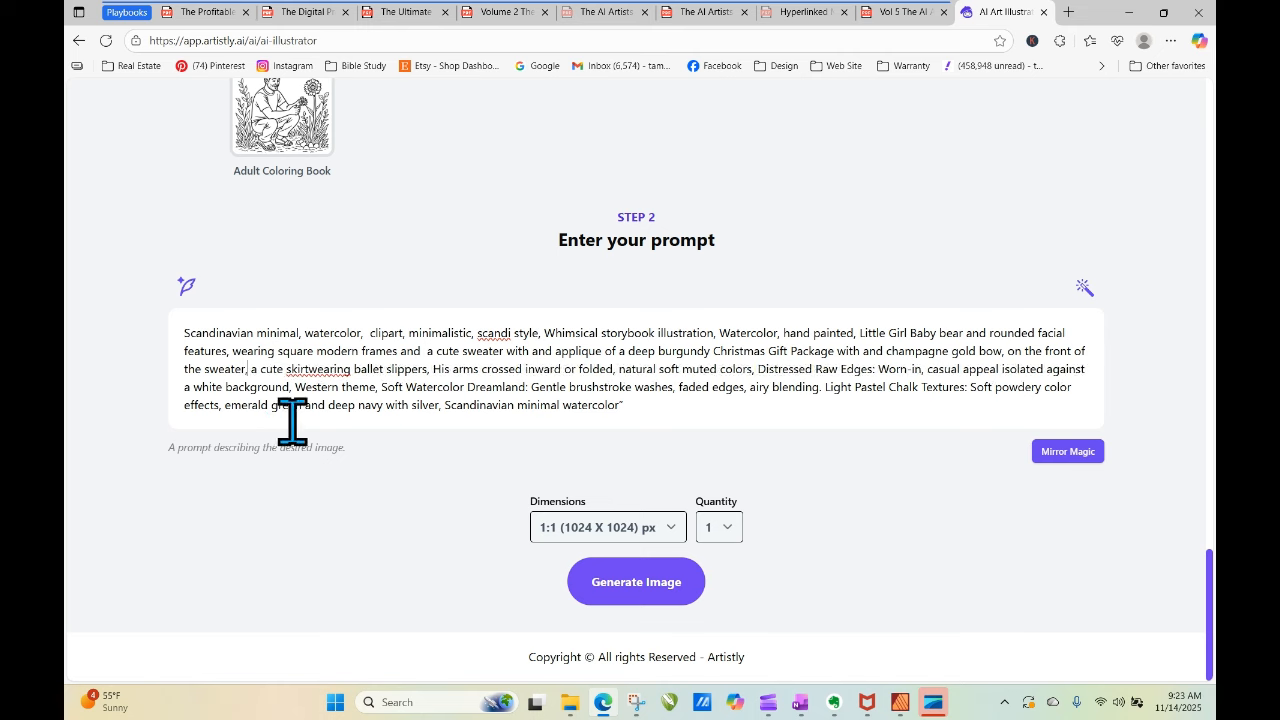
pyautogui.click(311, 369)
pyautogui.write('and')
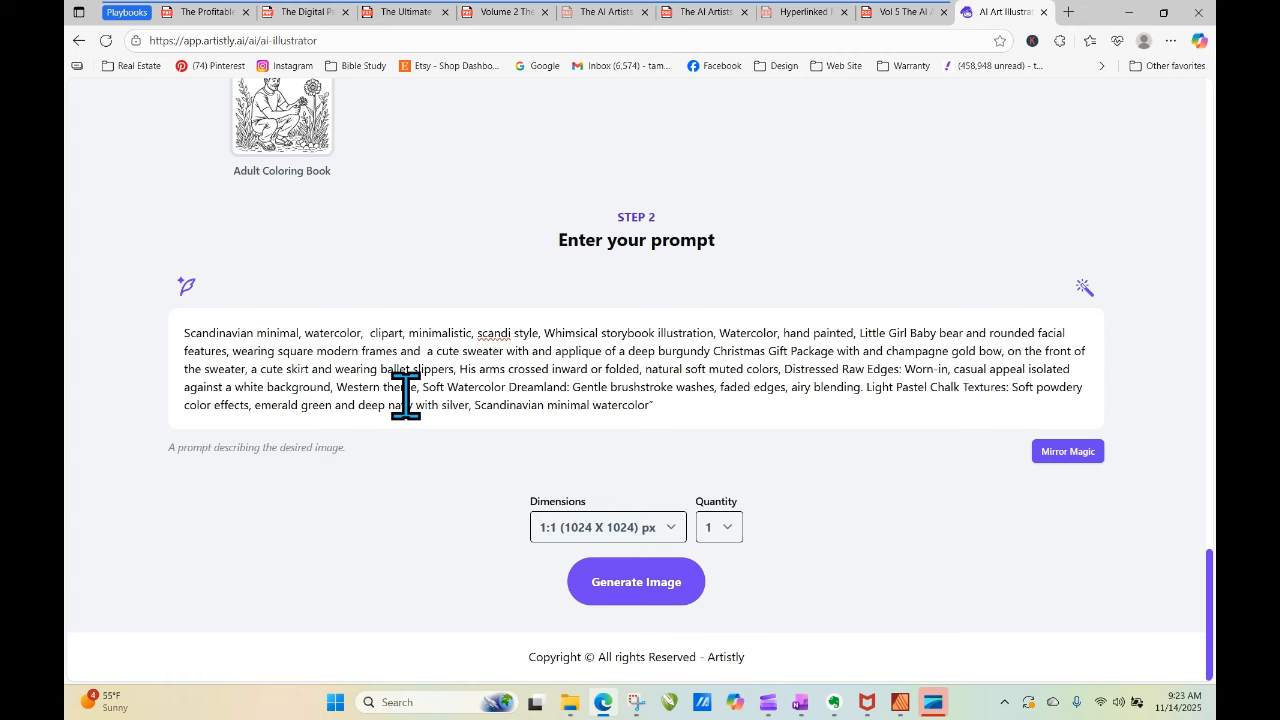
# Change the pose phrase "His arms crossed inward or folded" in the prompt to "Her arms on her hips".
pyautogui.doubleClick(462, 368)
pyautogui.write('He')
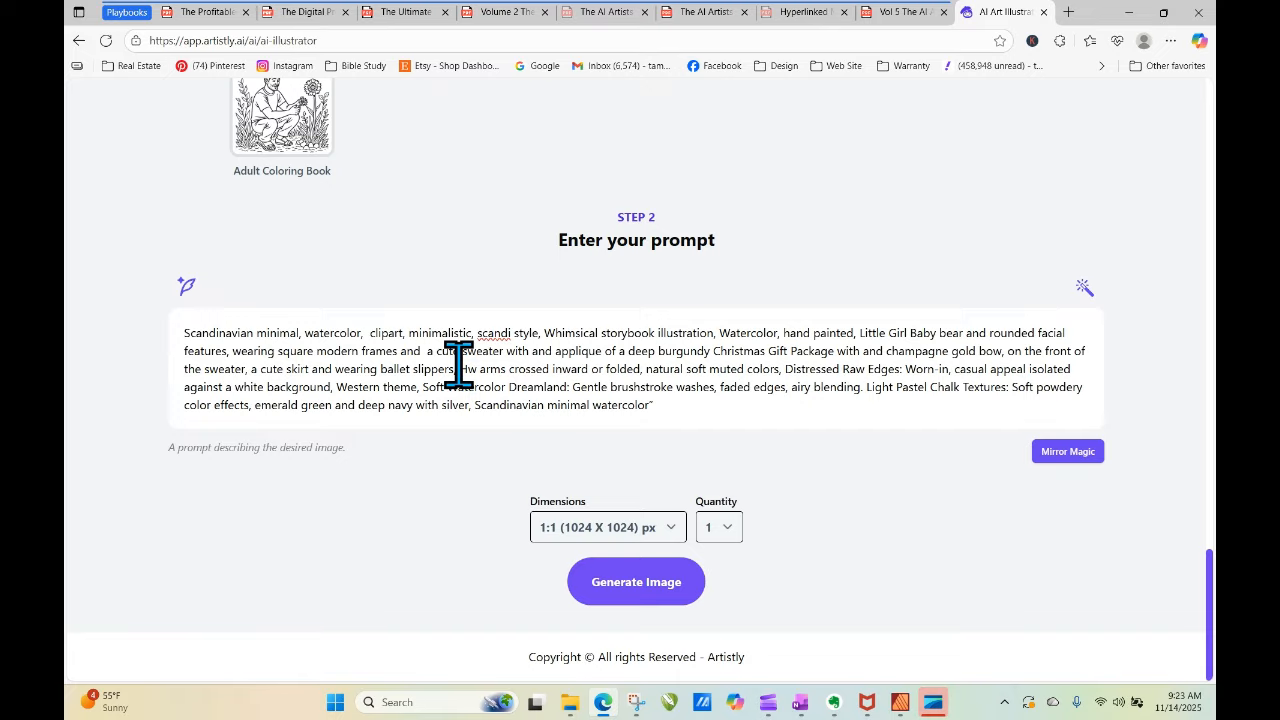
pyautogui.write('r')
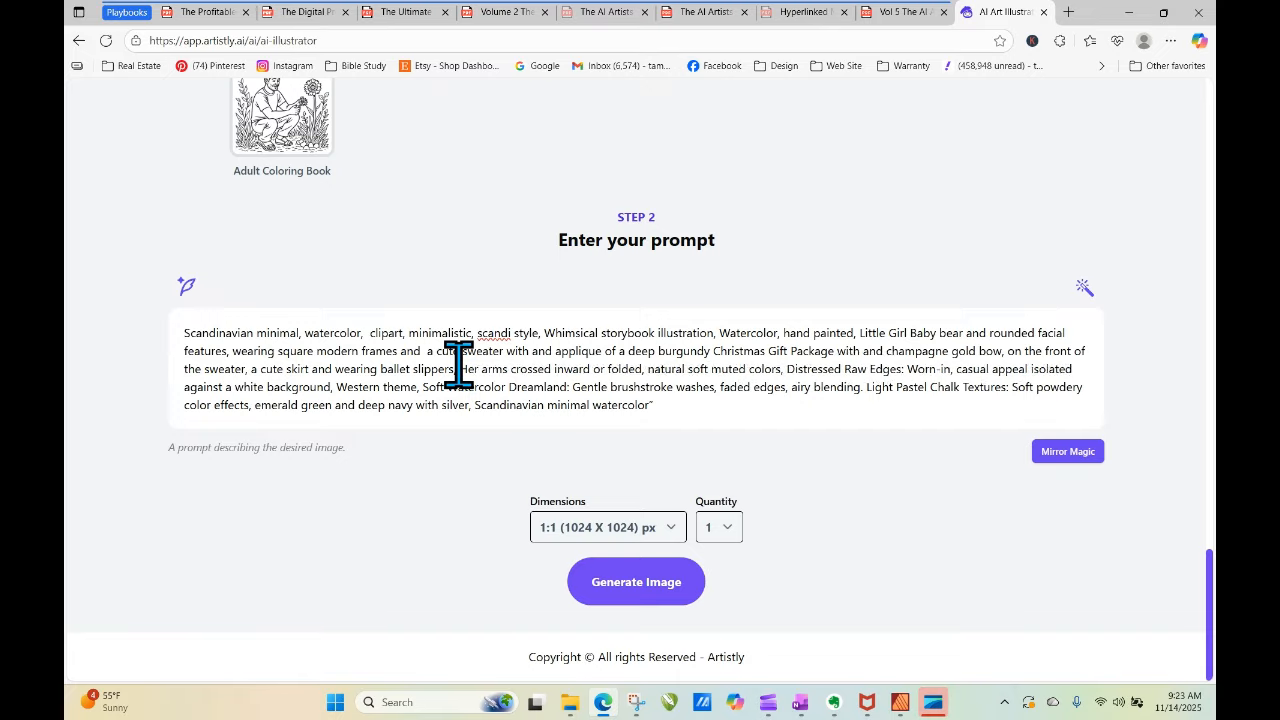
pyautogui.press('BackSpace')
pyautogui.moveTo(511, 368); pyautogui.dragTo(643, 368)
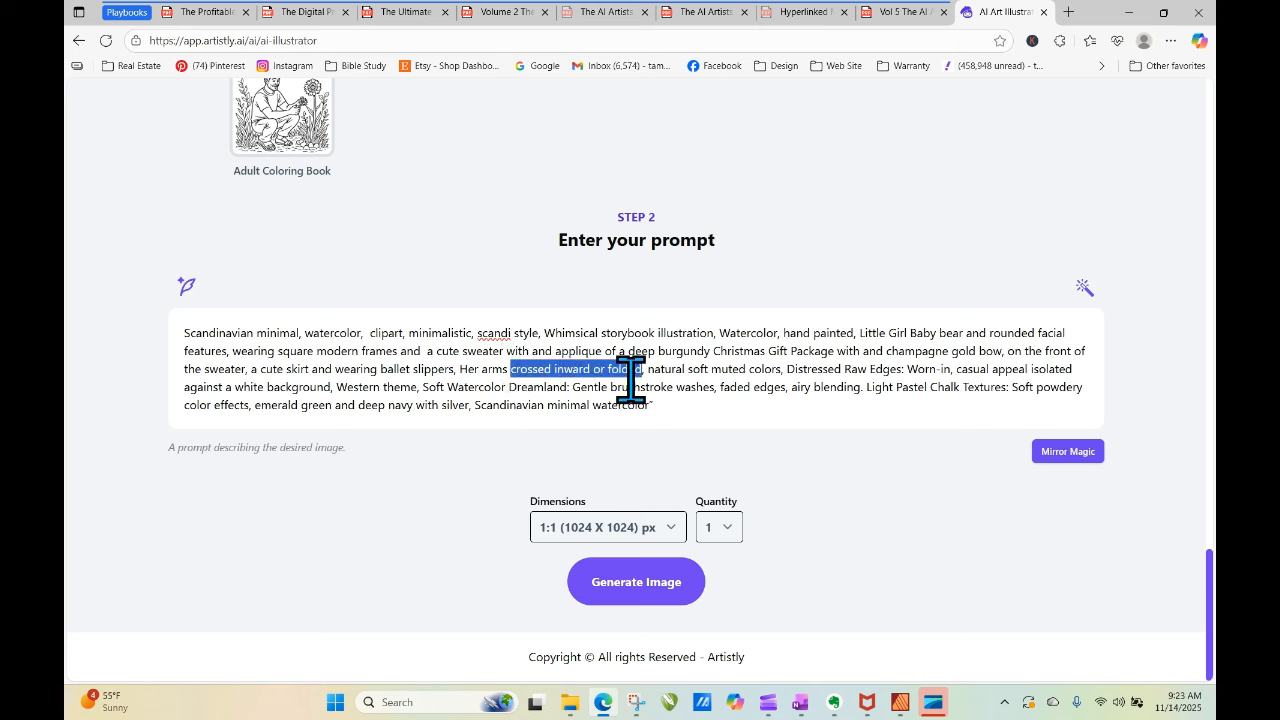
pyautogui.write('on her')
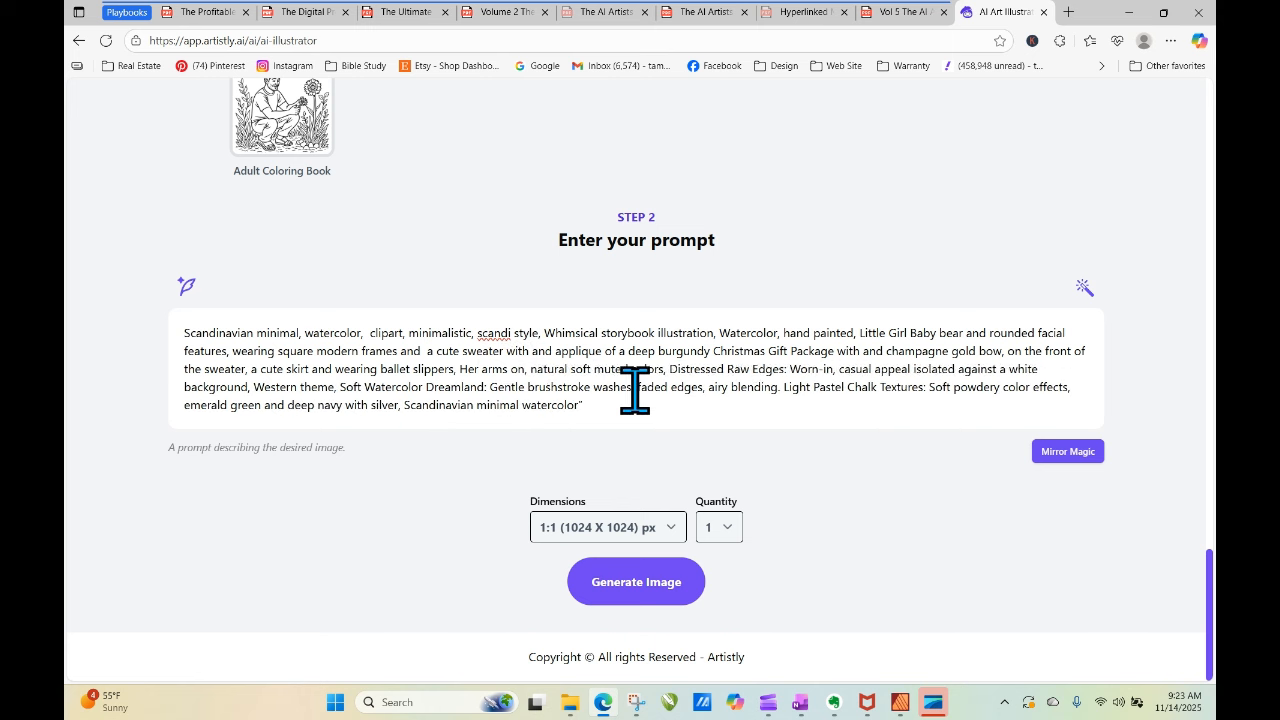
pyautogui.write(' hi')
# Generate the little girl bear at 9:16, reload the personal designs and compare the new bear with the earlier ones.
pyautogui.click(636, 581)
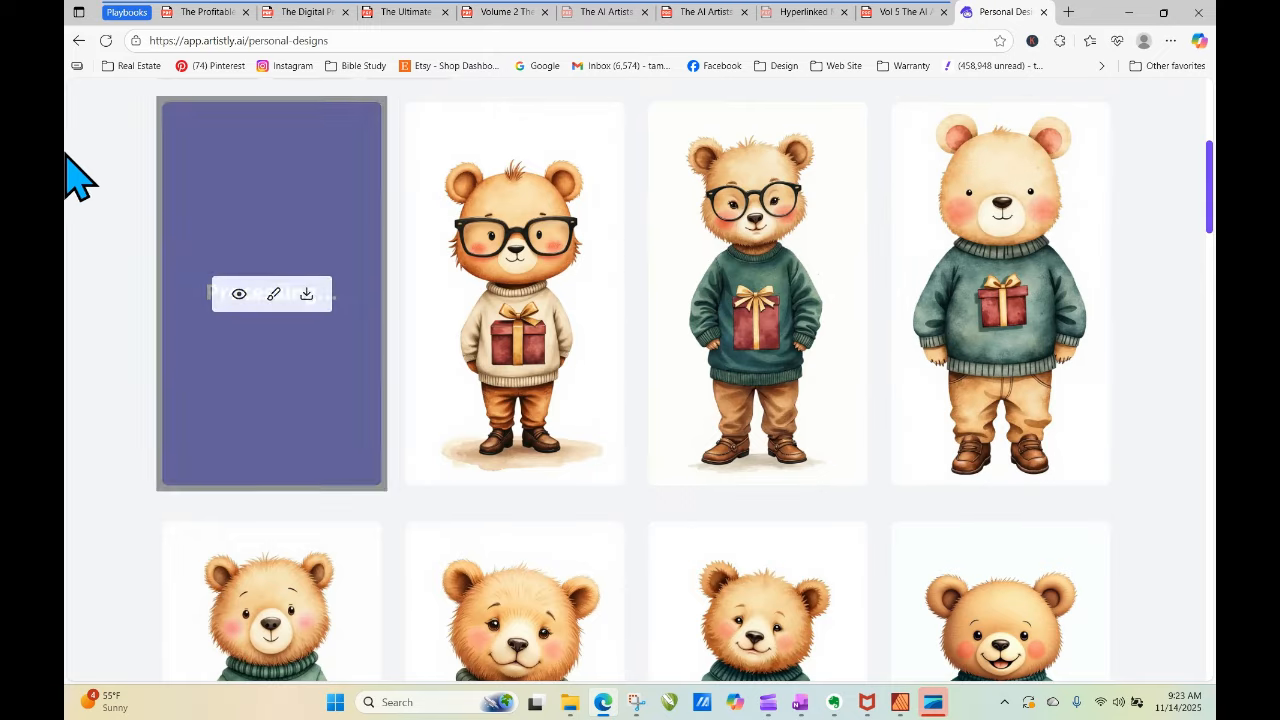
pyautogui.click(105, 40)
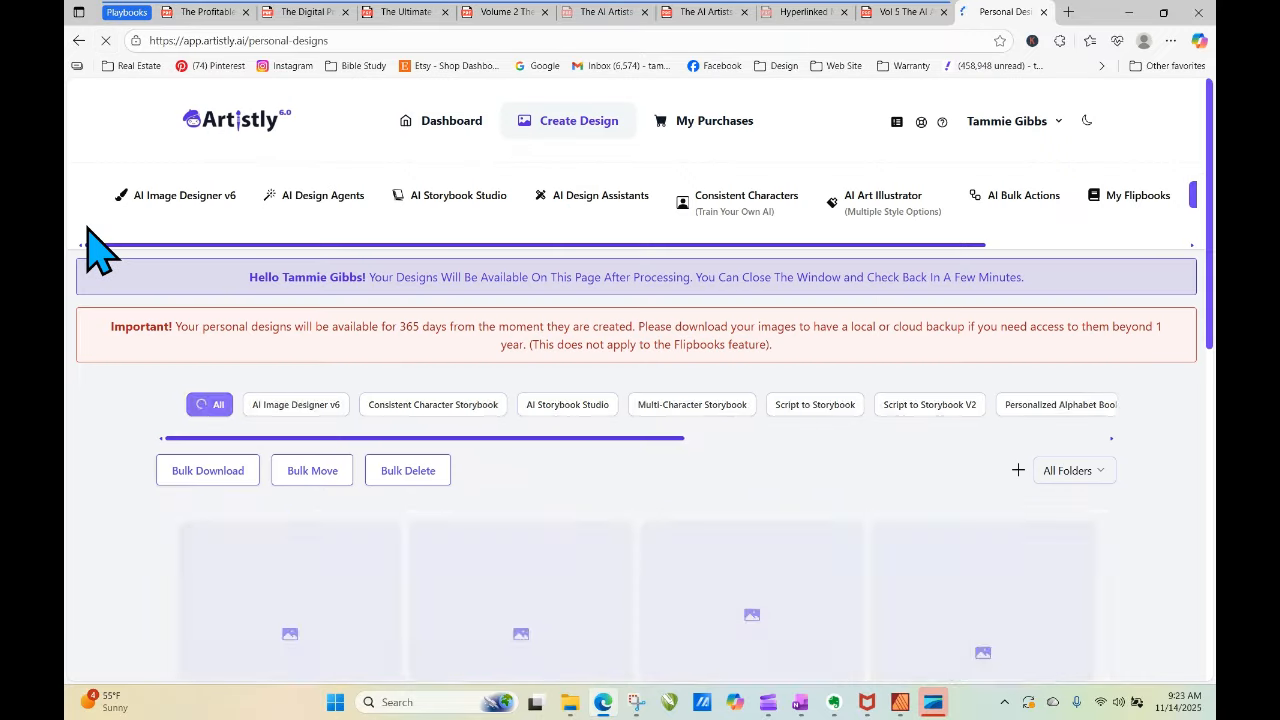
pyautogui.scroll(-3, 1205, 88)
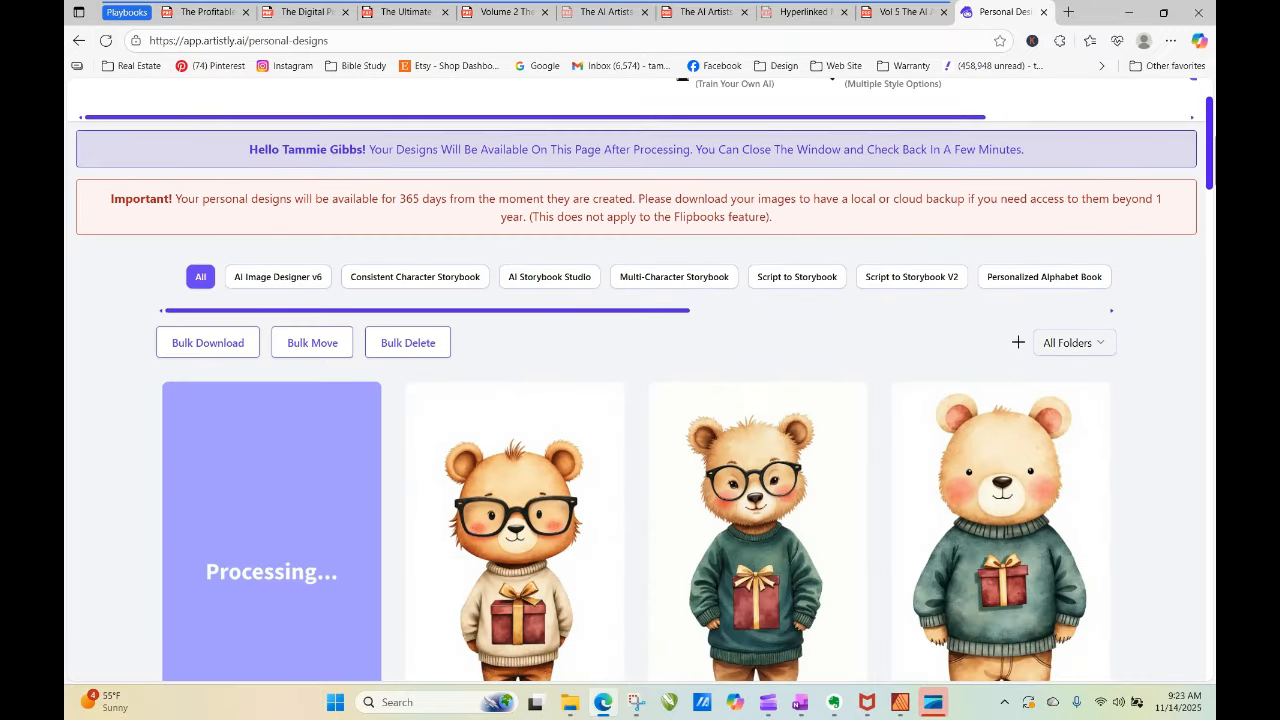
pyautogui.scroll(-1, 1157, 214)
pyautogui.click(220, 300)
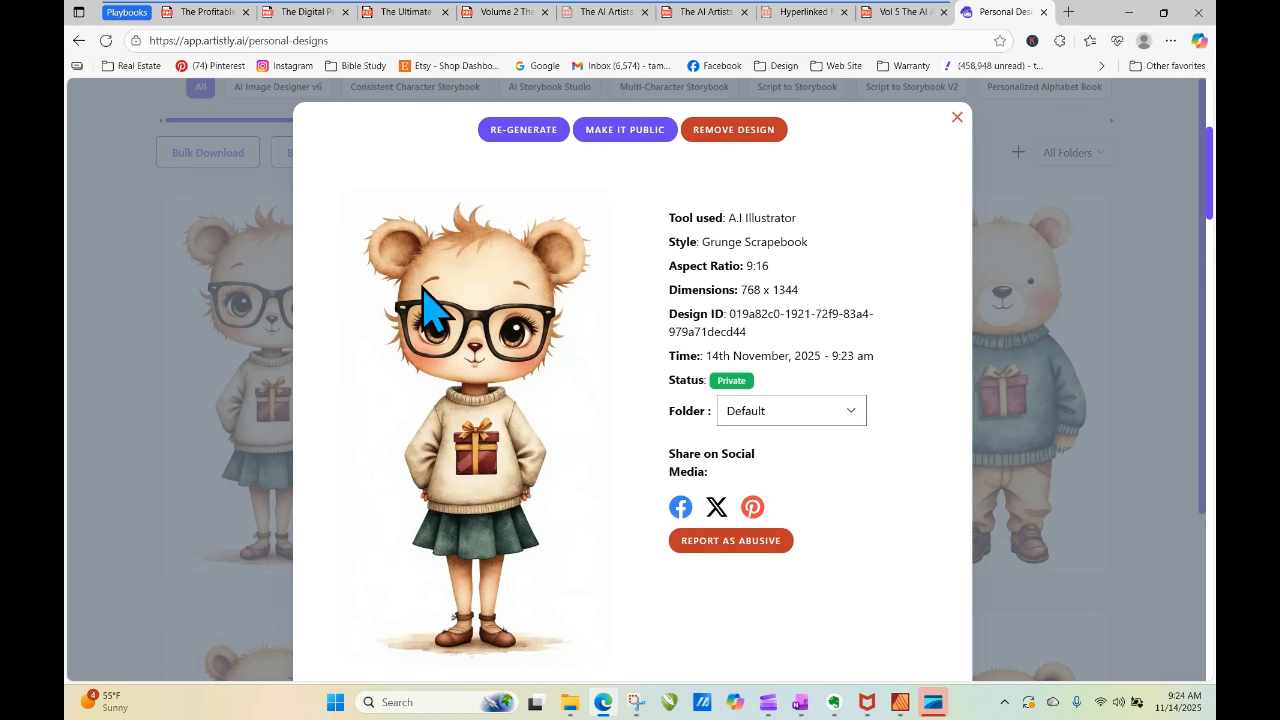
pyautogui.click(957, 117)
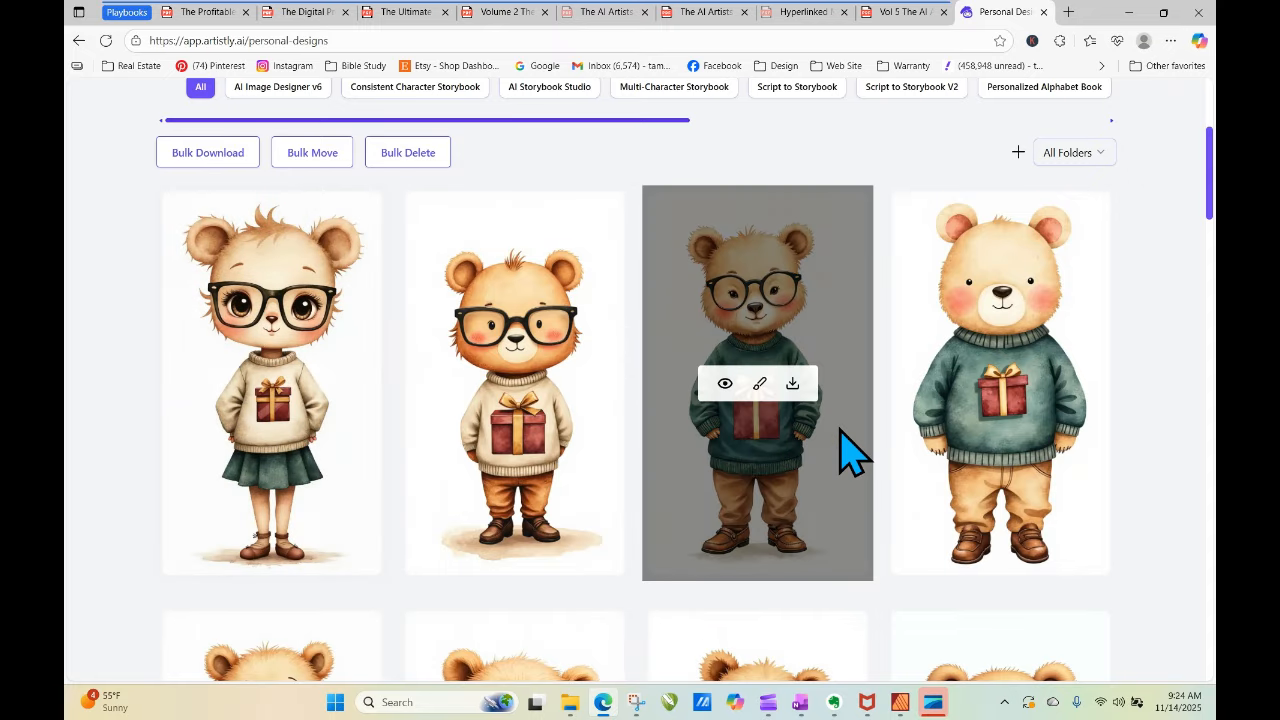
pyautogui.scroll(3, 1030, 515)
pyautogui.scroll(-3, 300, 415)
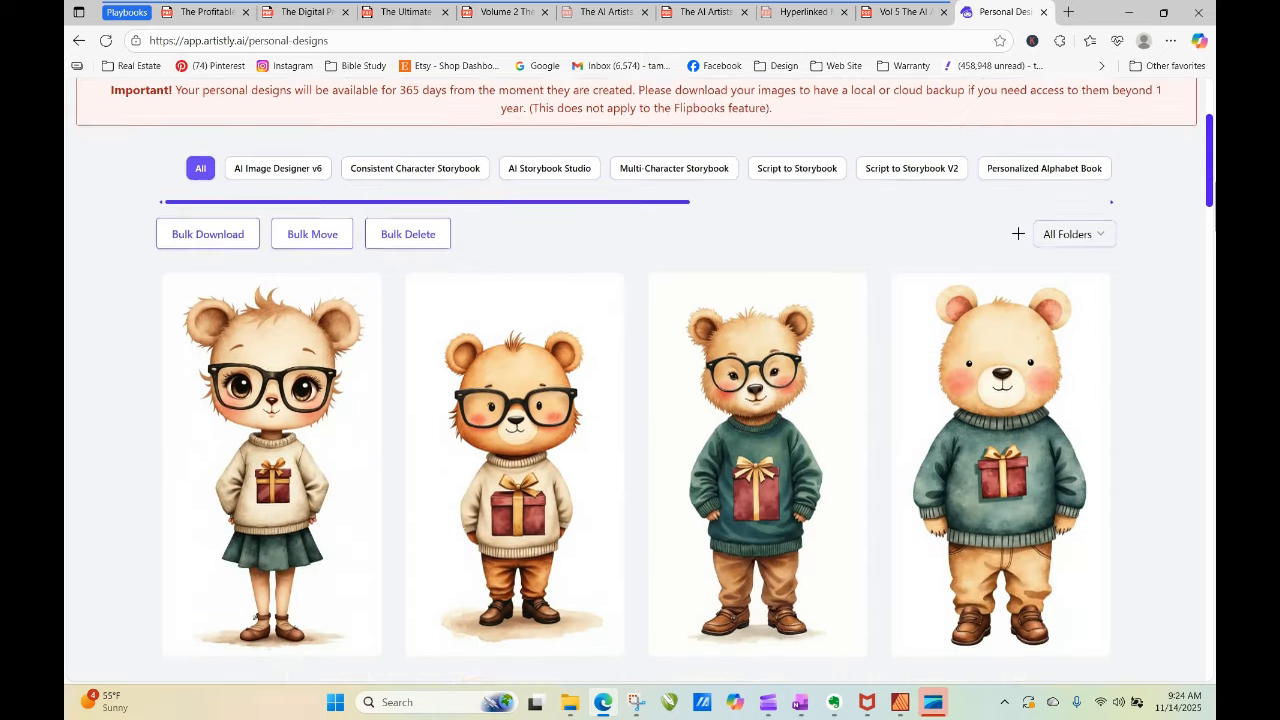
# Re-generate the little girl bear with the same prompt in Watercolor Style at 9:16 (768 X 1344) px.
pyautogui.click(239, 352)
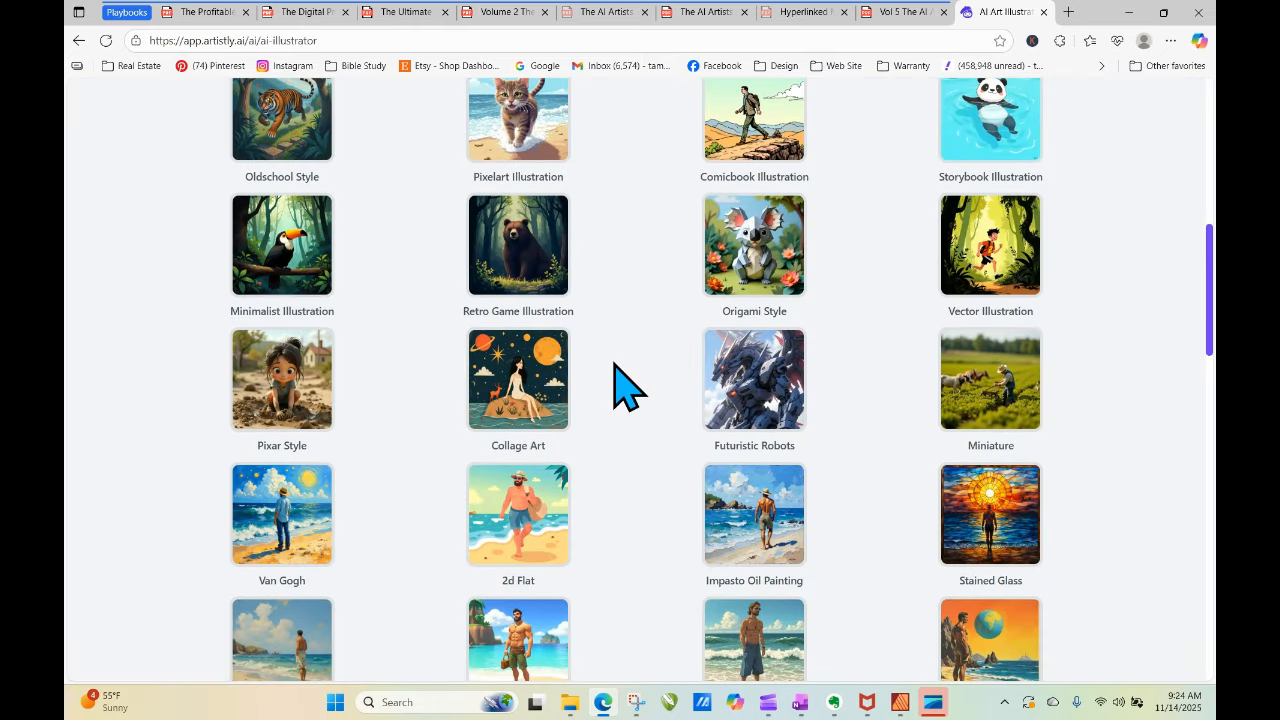
pyautogui.moveTo(1209, 272); pyautogui.dragTo(1209, 398)
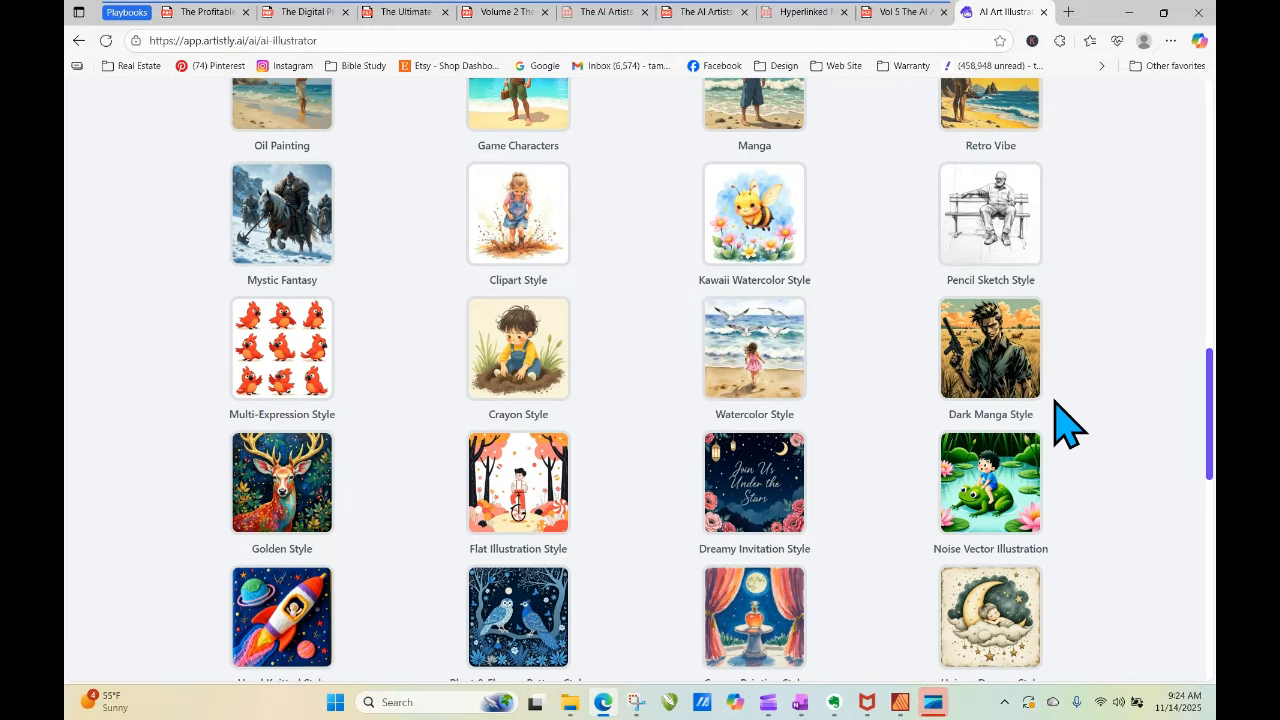
pyautogui.click(766, 360)
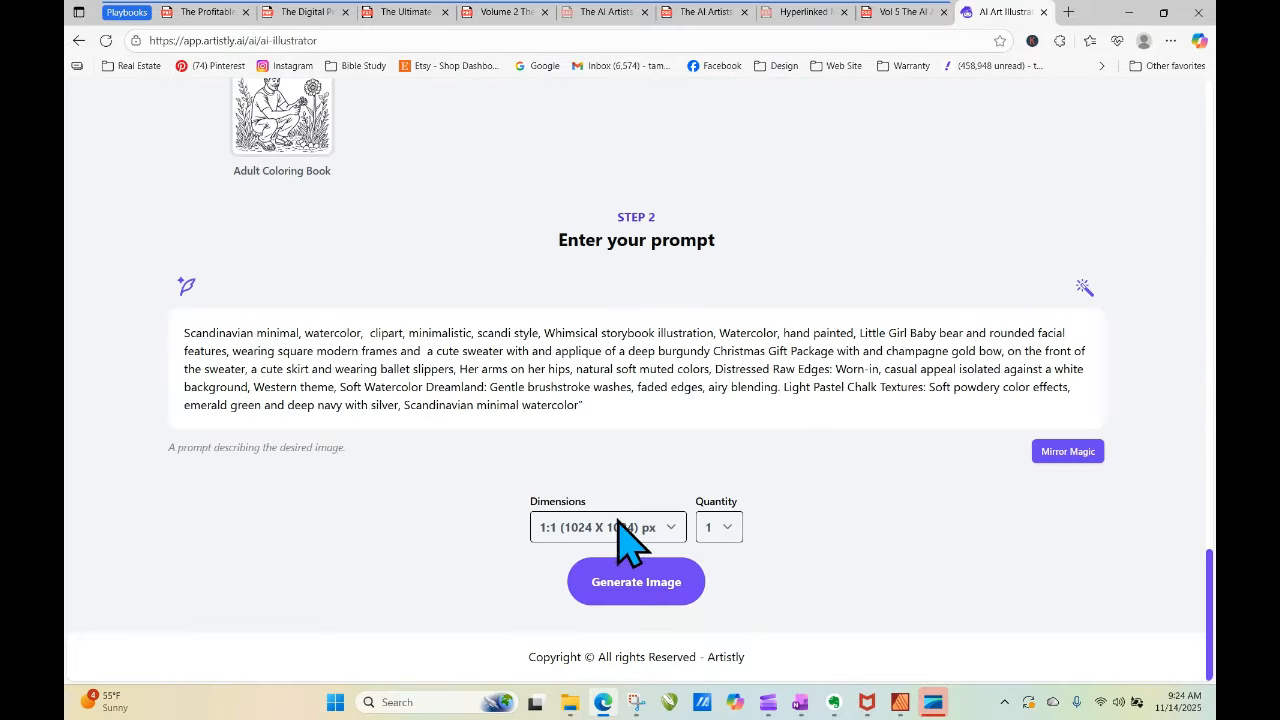
pyautogui.click(617, 520)
pyautogui.click(602, 470)
pyautogui.click(640, 588)
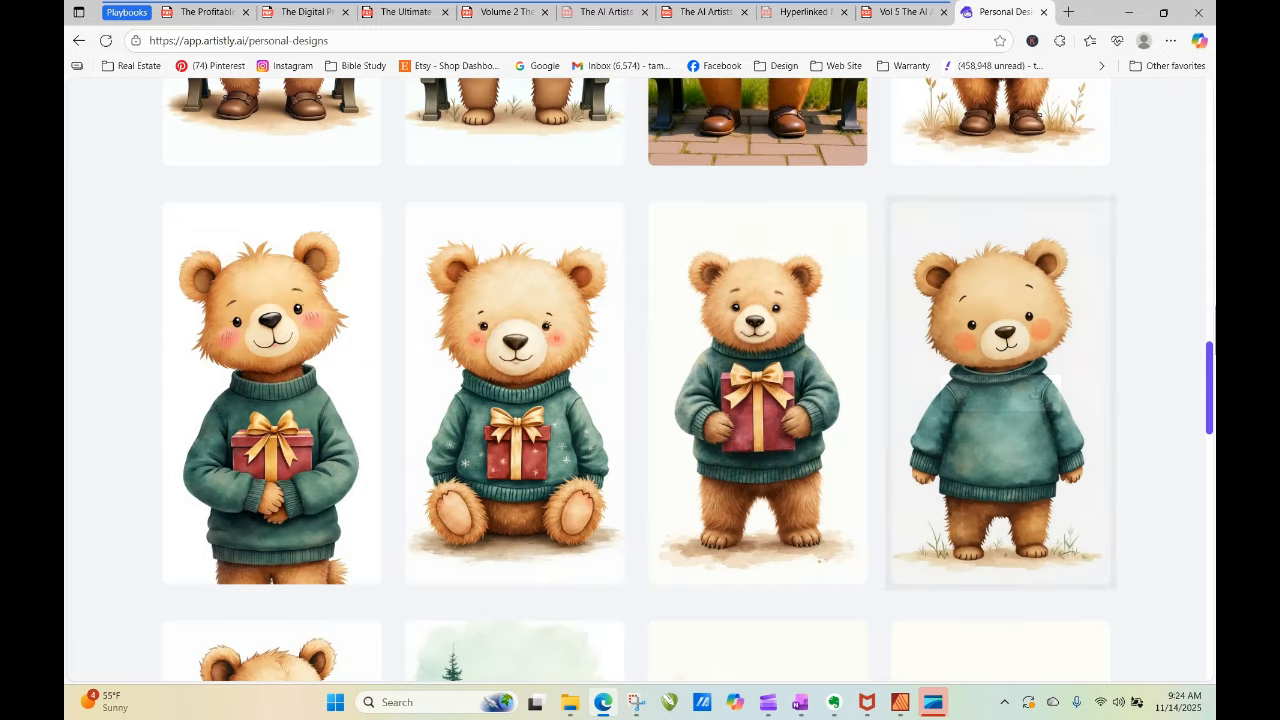
# Look at the detail view of the new Watercolor Style girl bear in the personal designs, then close it.
pyautogui.moveTo(1210, 390); pyautogui.dragTo(1210, 178)
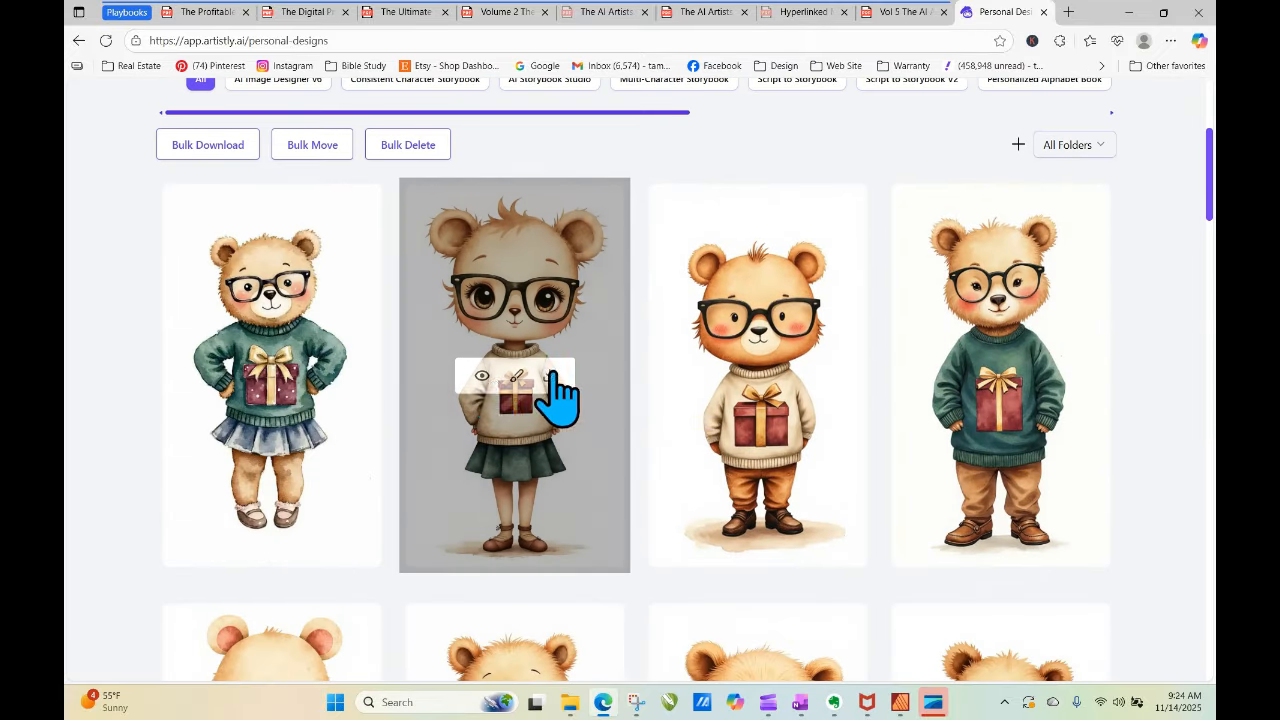
pyautogui.click(240, 378)
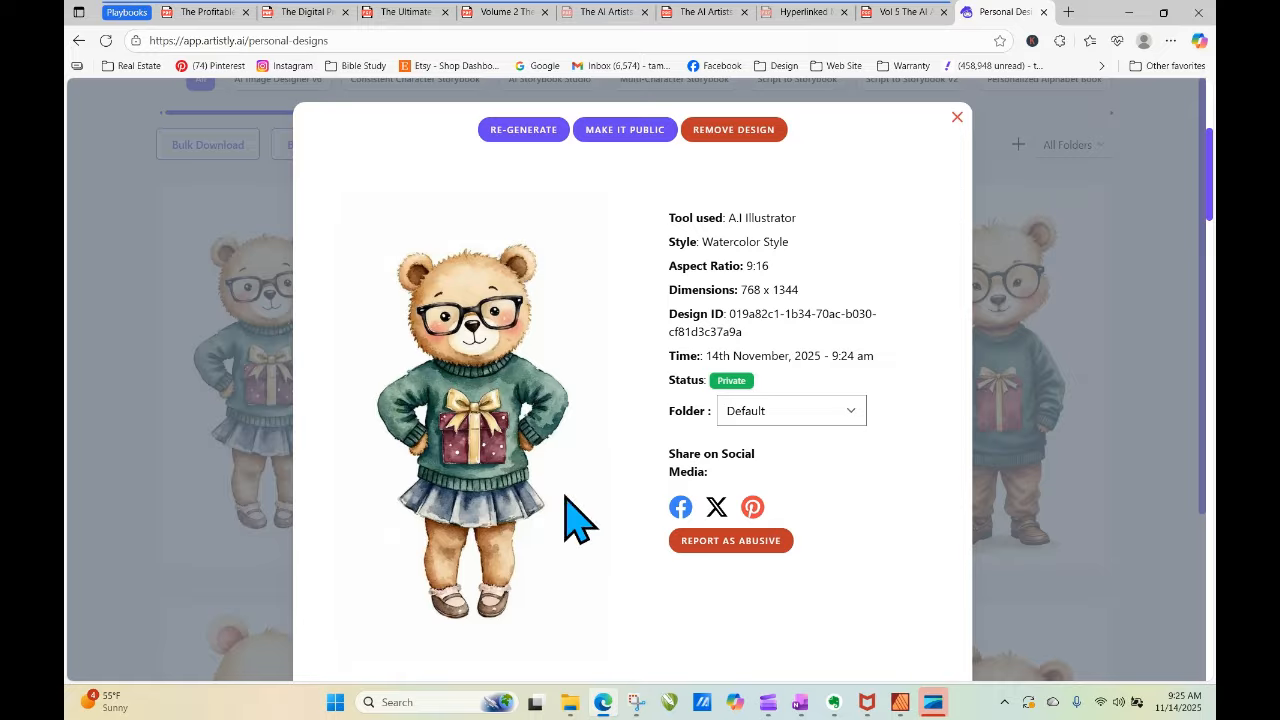
pyautogui.click(957, 118)
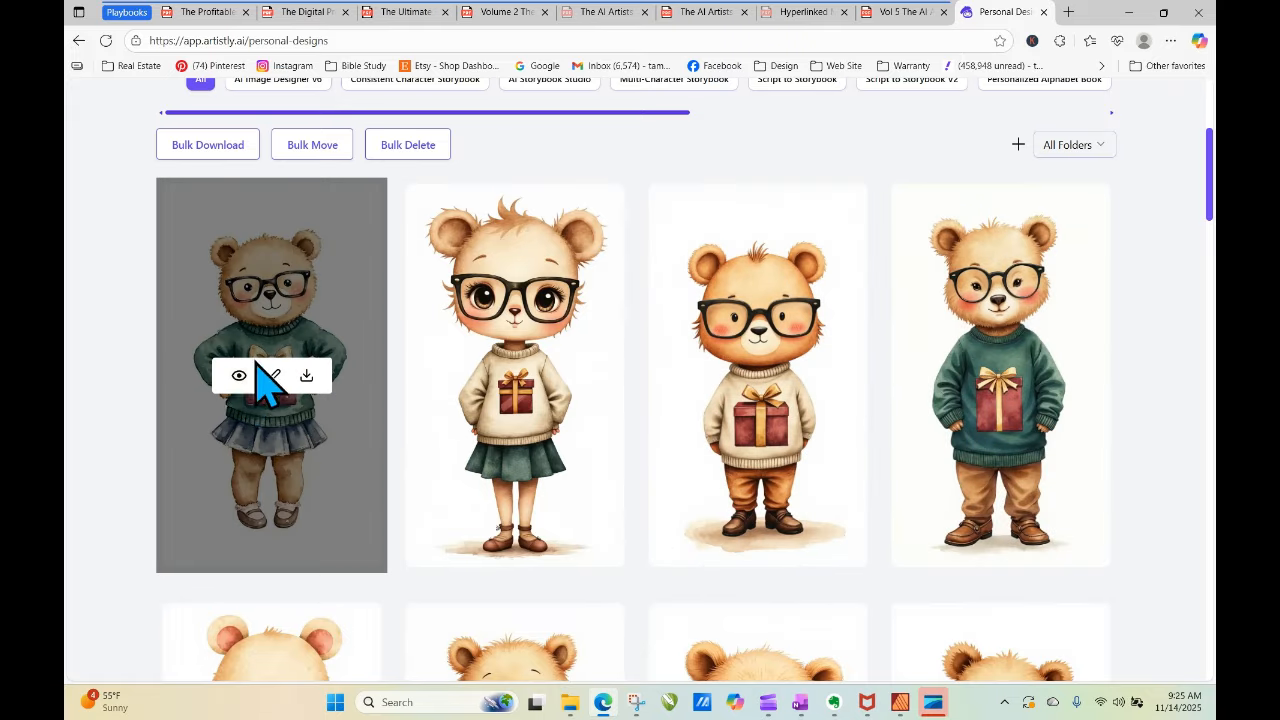
# Re-generate the Watercolor Style girl bear with the same prompt in Clipart Style at 9:16 (768 X 1344) px.
pyautogui.click(239, 376)
pyautogui.click(513, 132)
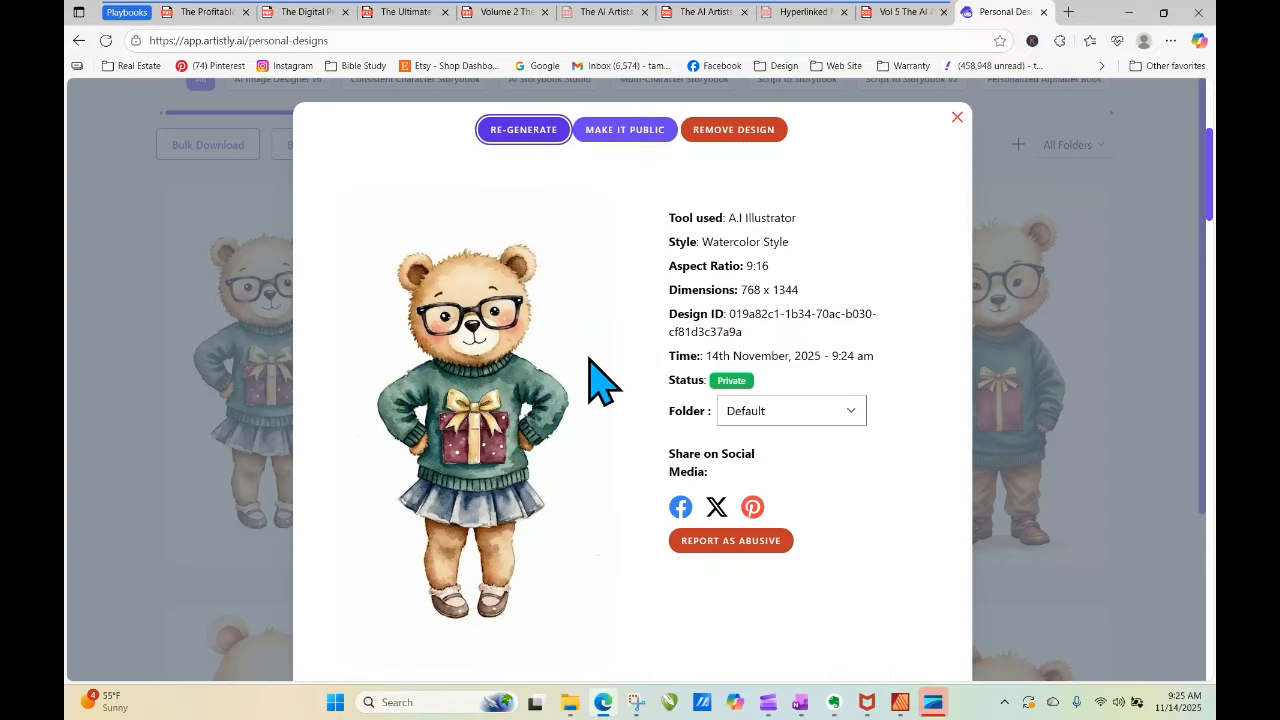
pyautogui.scroll(-1, 594, 394)
pyautogui.scroll(-14, 594, 378)
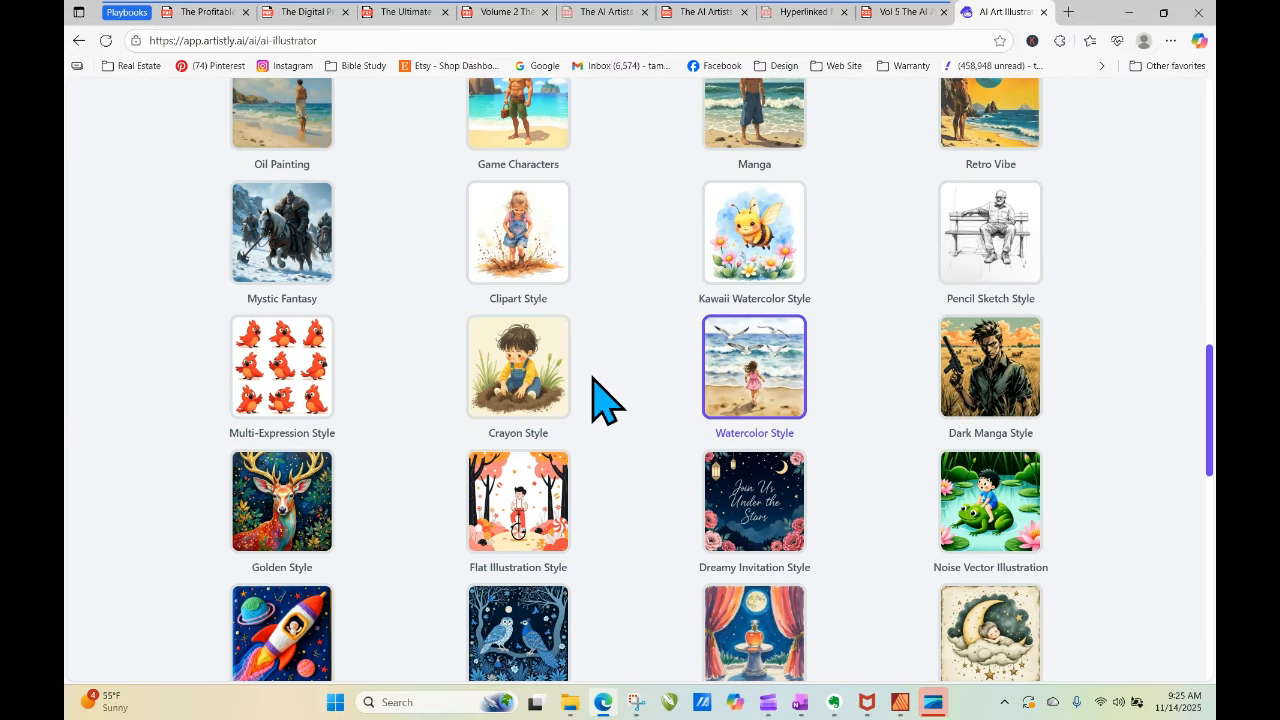
pyautogui.moveTo(1210, 590); pyautogui.dragTo(1211, 330)
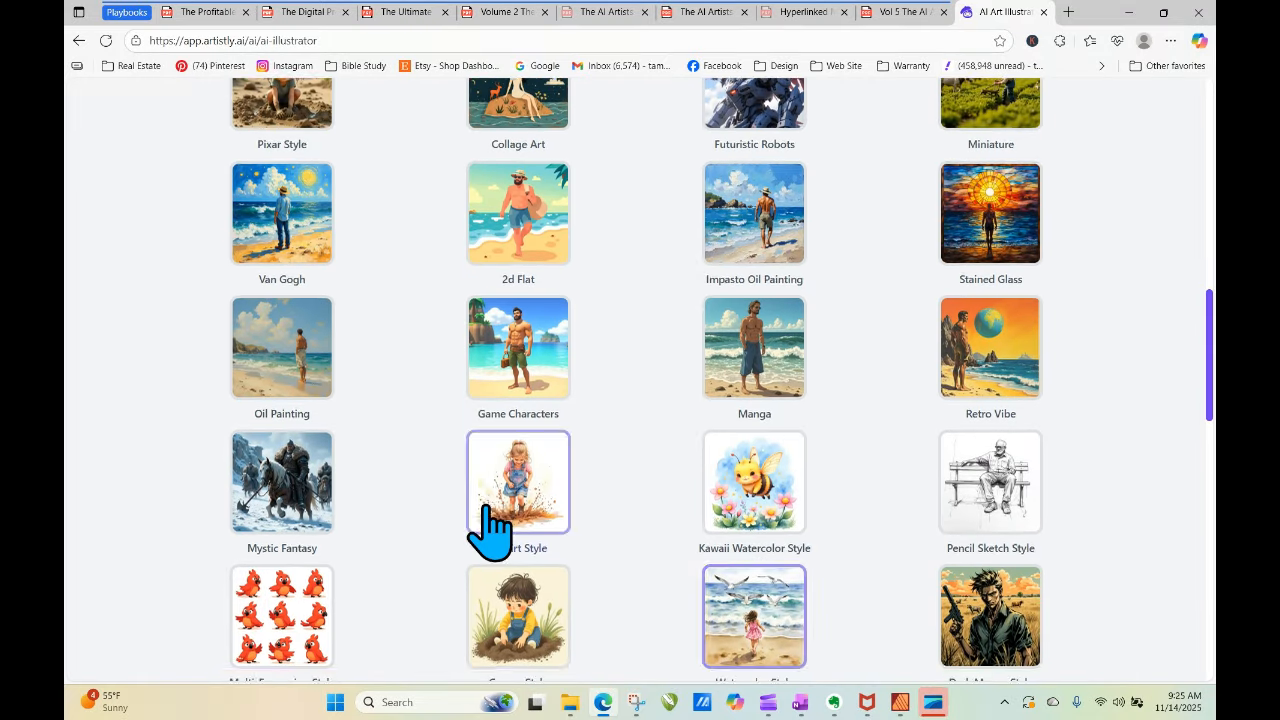
pyautogui.scroll(-10, 490, 530)
pyautogui.click(638, 527)
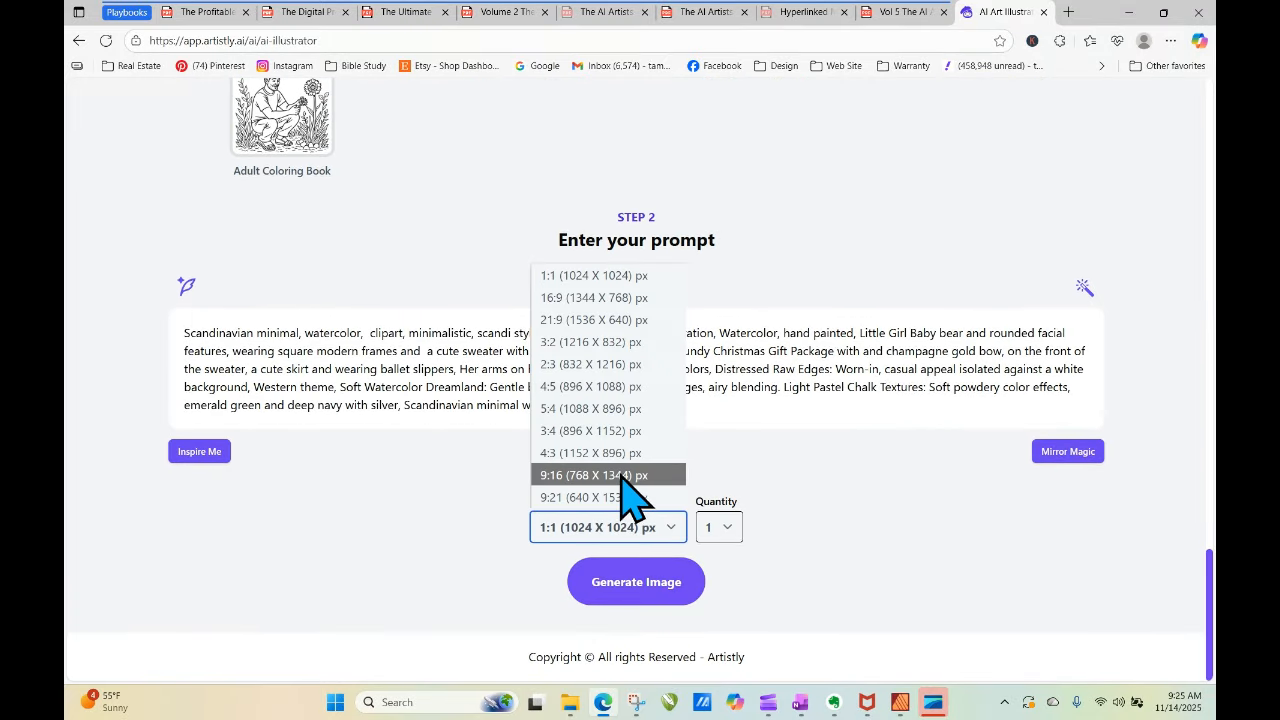
pyautogui.click(620, 475)
pyautogui.click(648, 588)
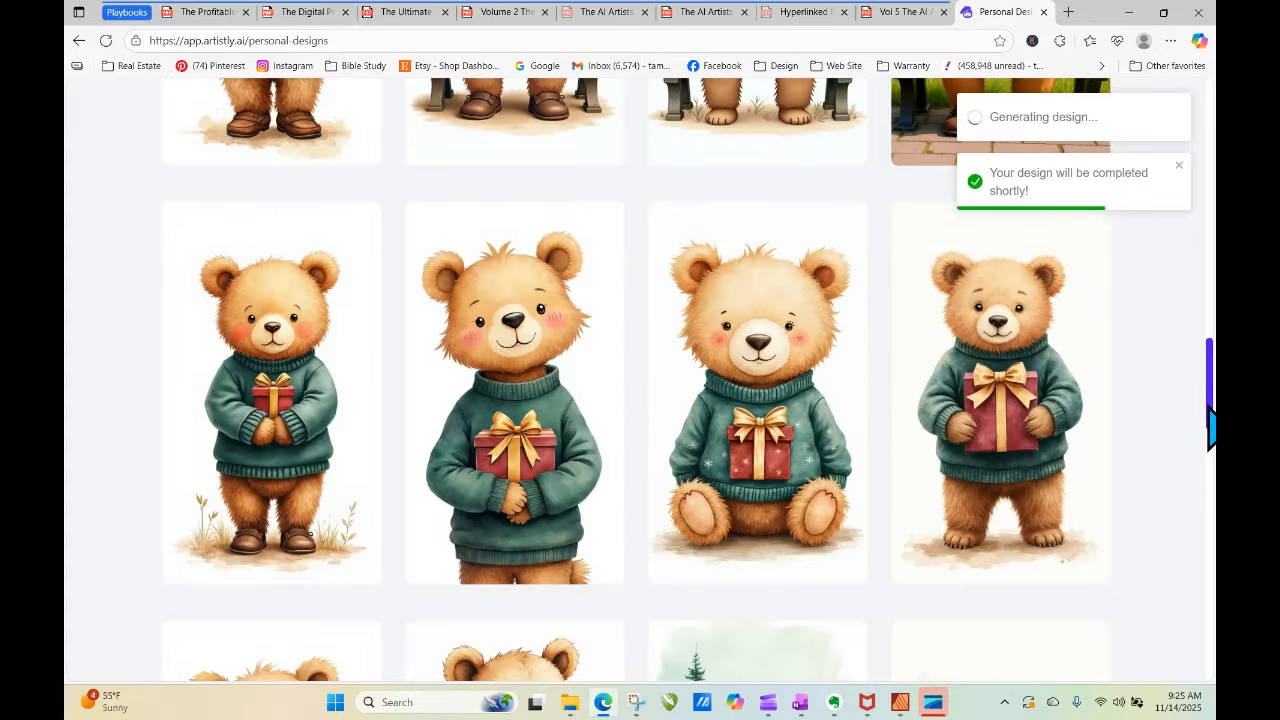
# Reload the personal designs and compare the newest girl bear with the Watercolor Style and earlier versions.
pyautogui.moveTo(1210, 425); pyautogui.dragTo(1210, 214)
pyautogui.click(105, 40)
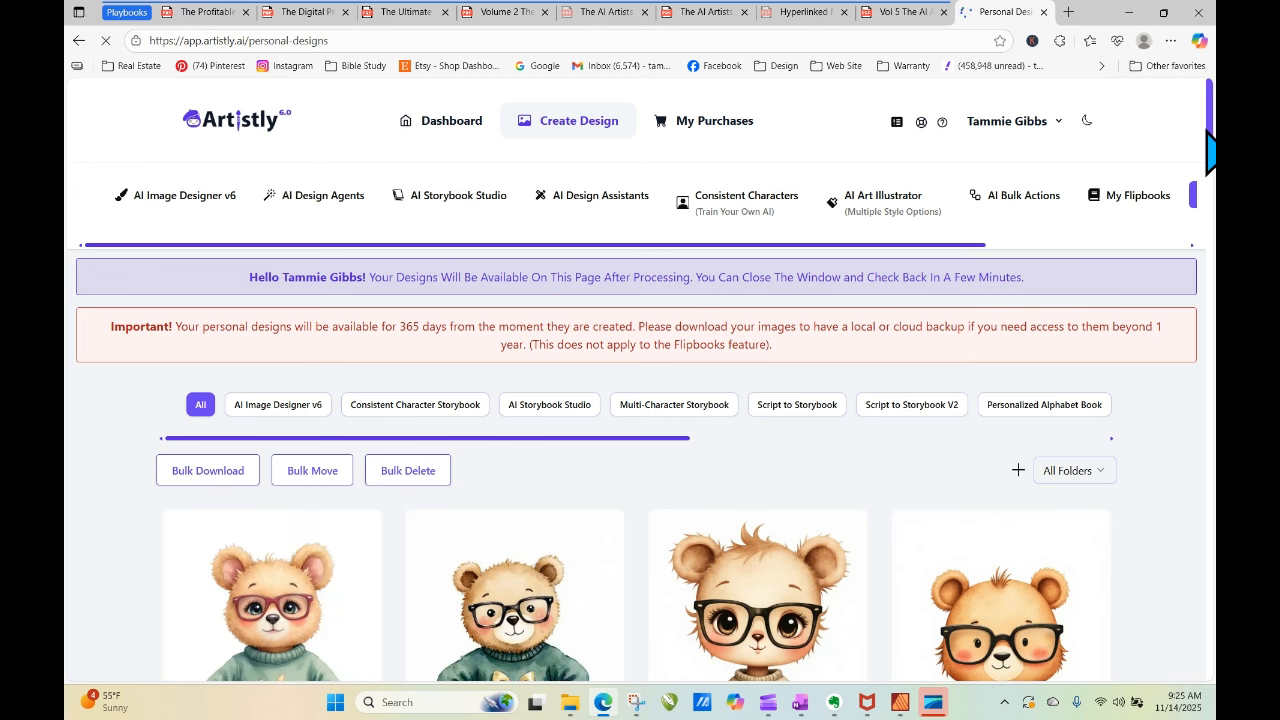
pyautogui.moveTo(1210, 140); pyautogui.dragTo(1210, 177)
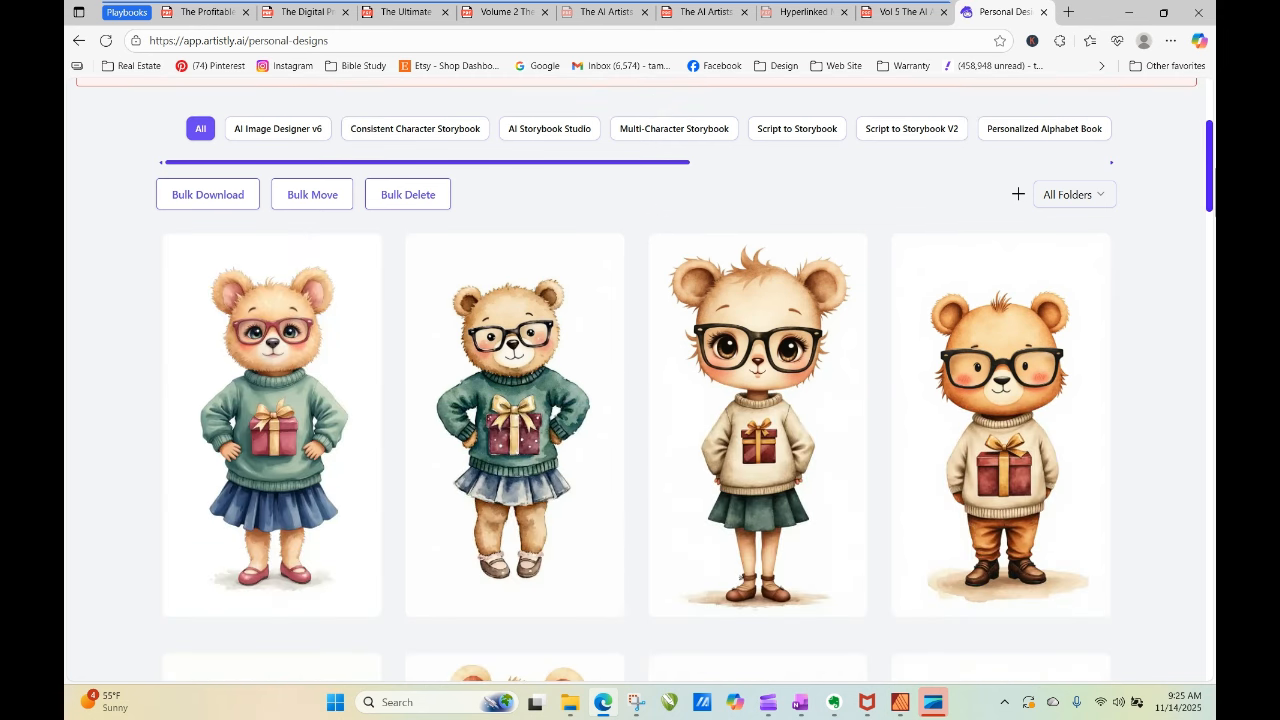
# Look at the Clipart Style girl bear's detail view, close it, and browse the older personal designs on the following page.
pyautogui.click(240, 428)
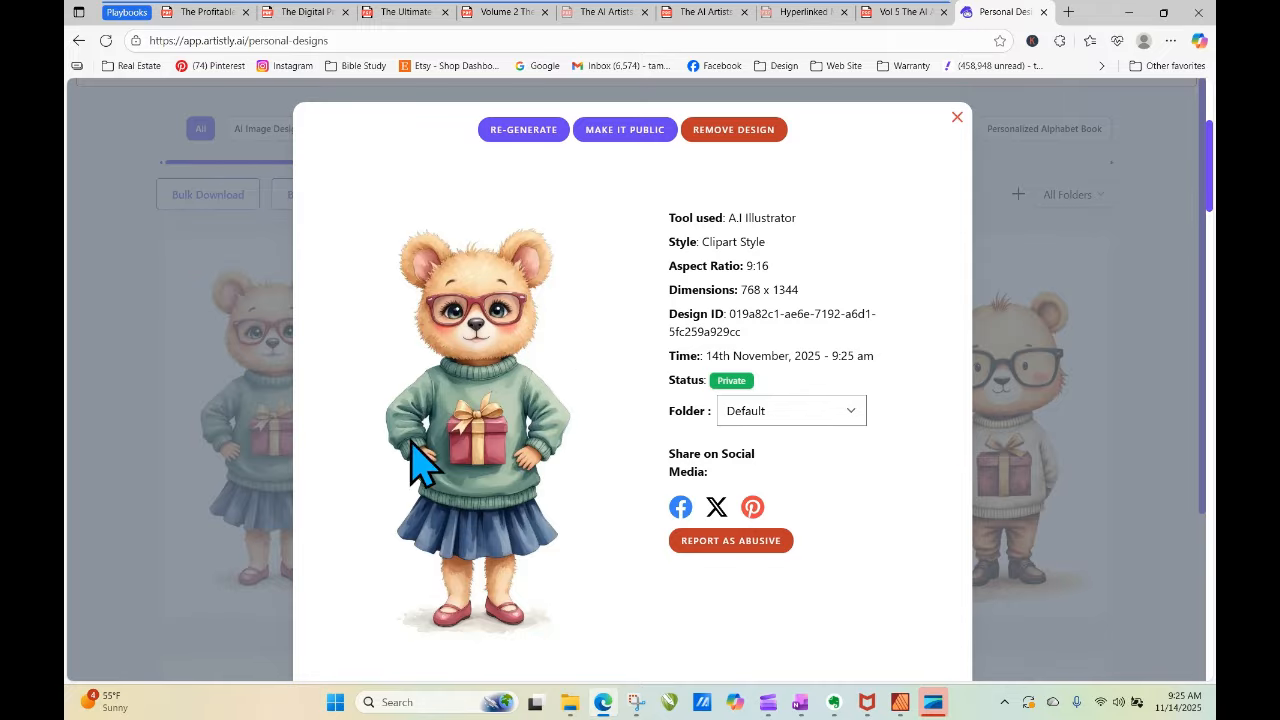
pyautogui.click(956, 118)
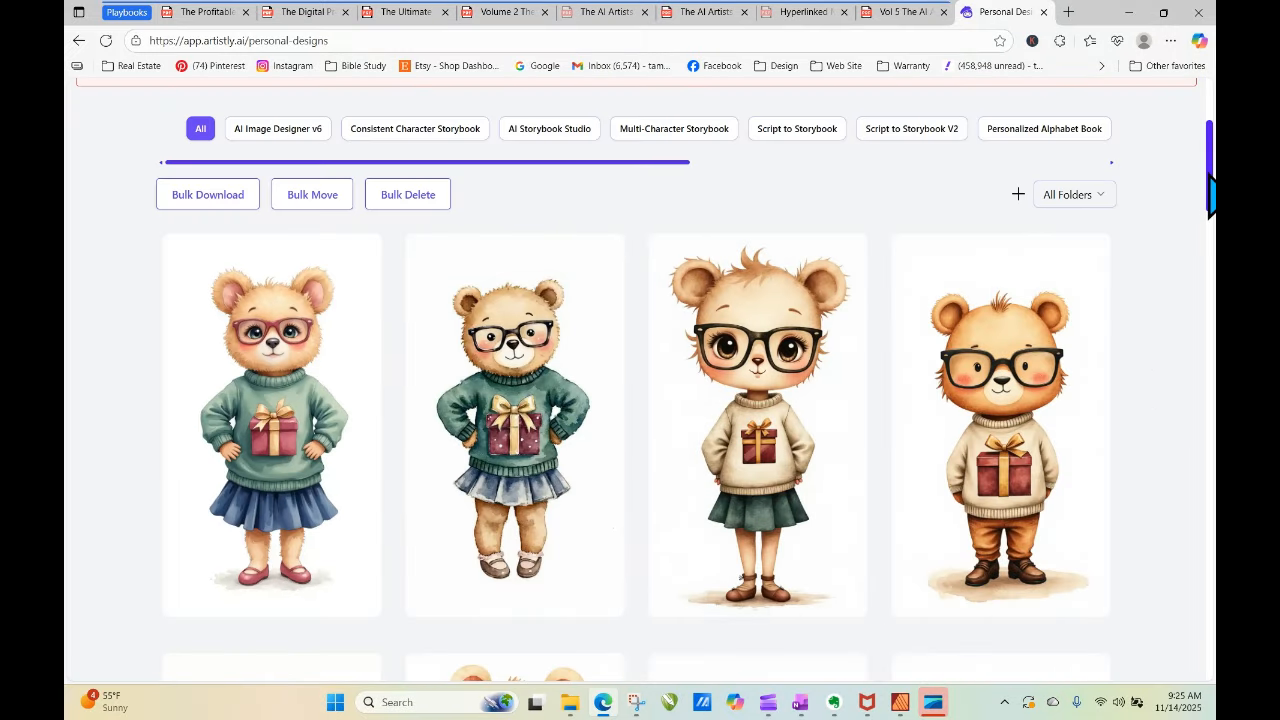
pyautogui.scroll(-10, 1210, 195)
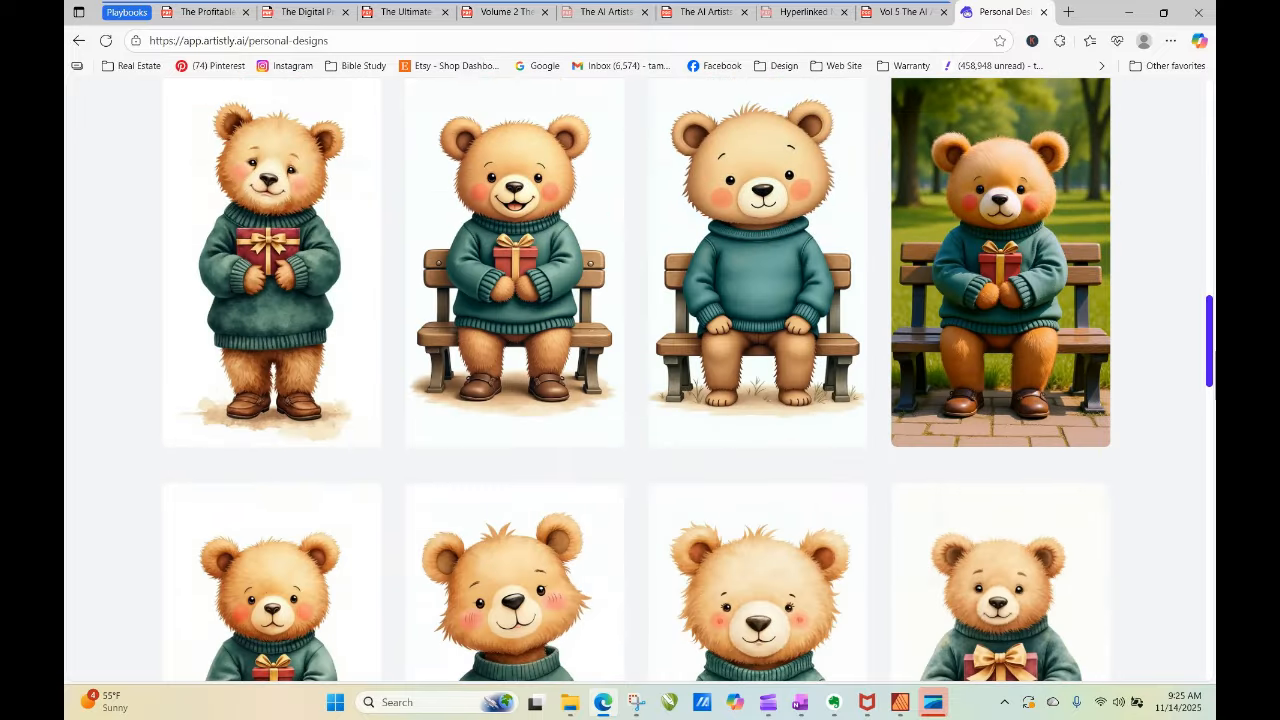
pyautogui.scroll(-8, 1010, 320)
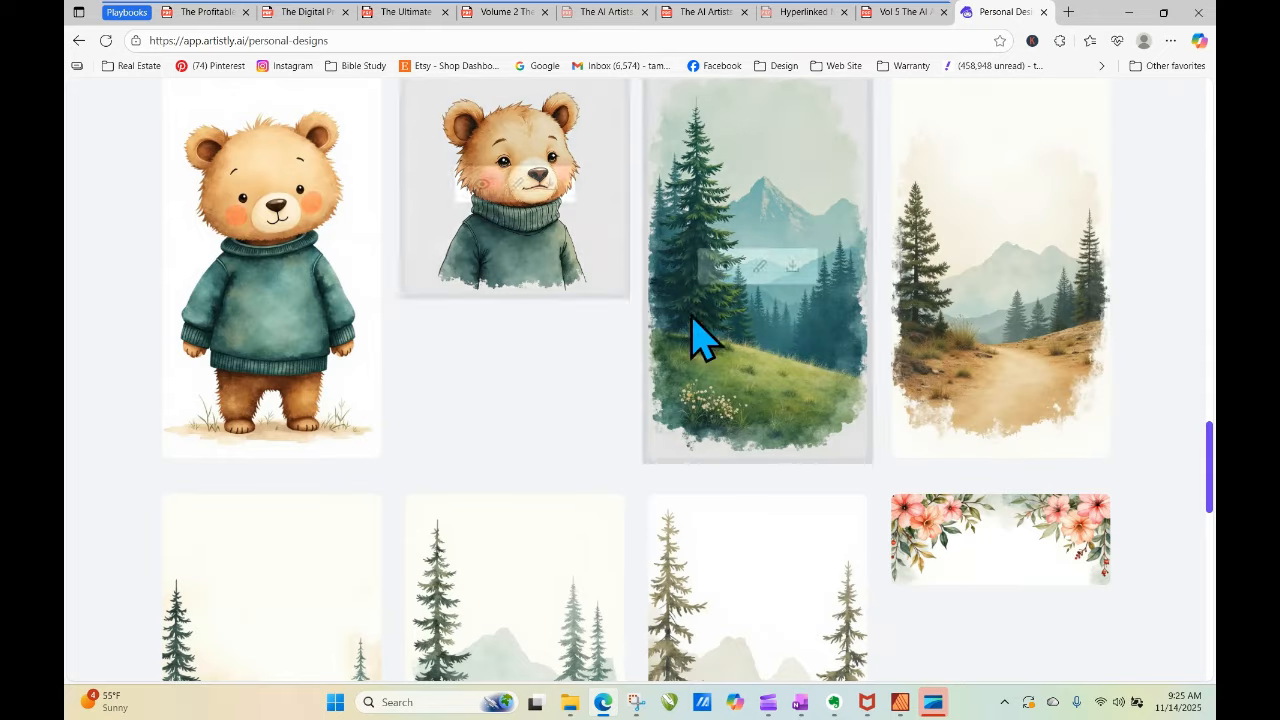
pyautogui.scroll(-10, 1209, 465)
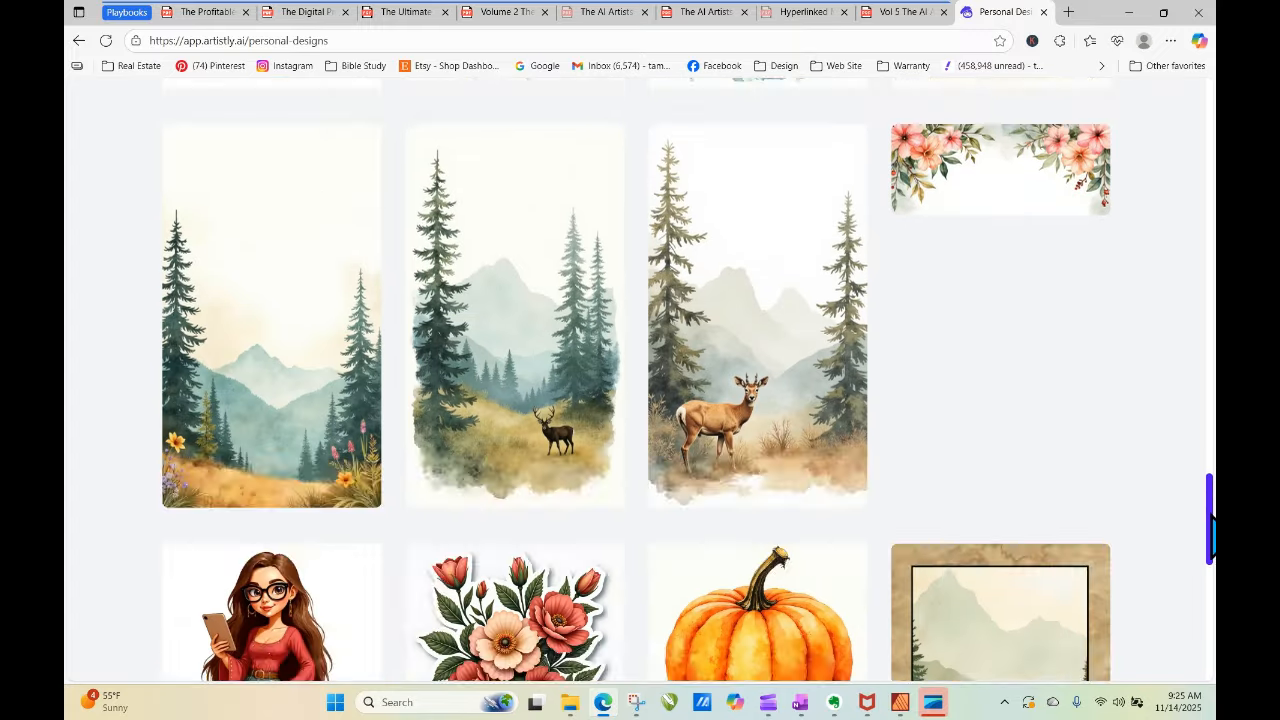
pyautogui.click(645, 592)
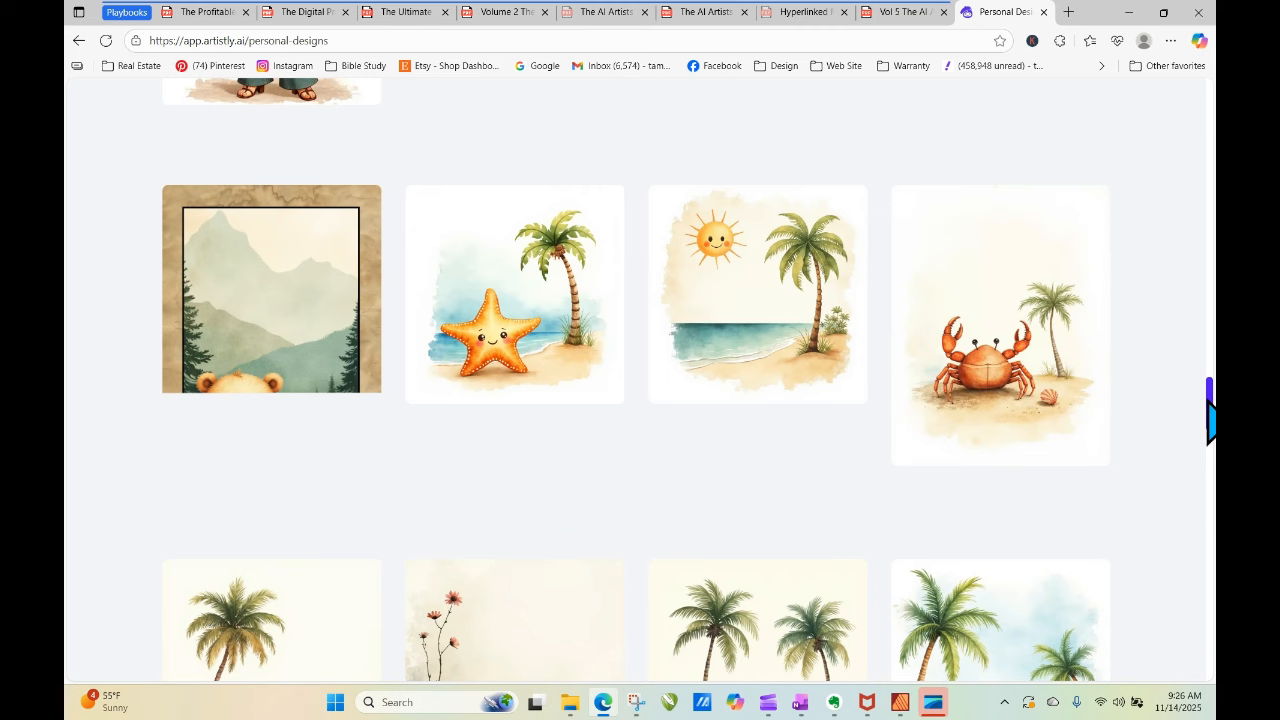
pyautogui.scroll(-10, 1209, 415)
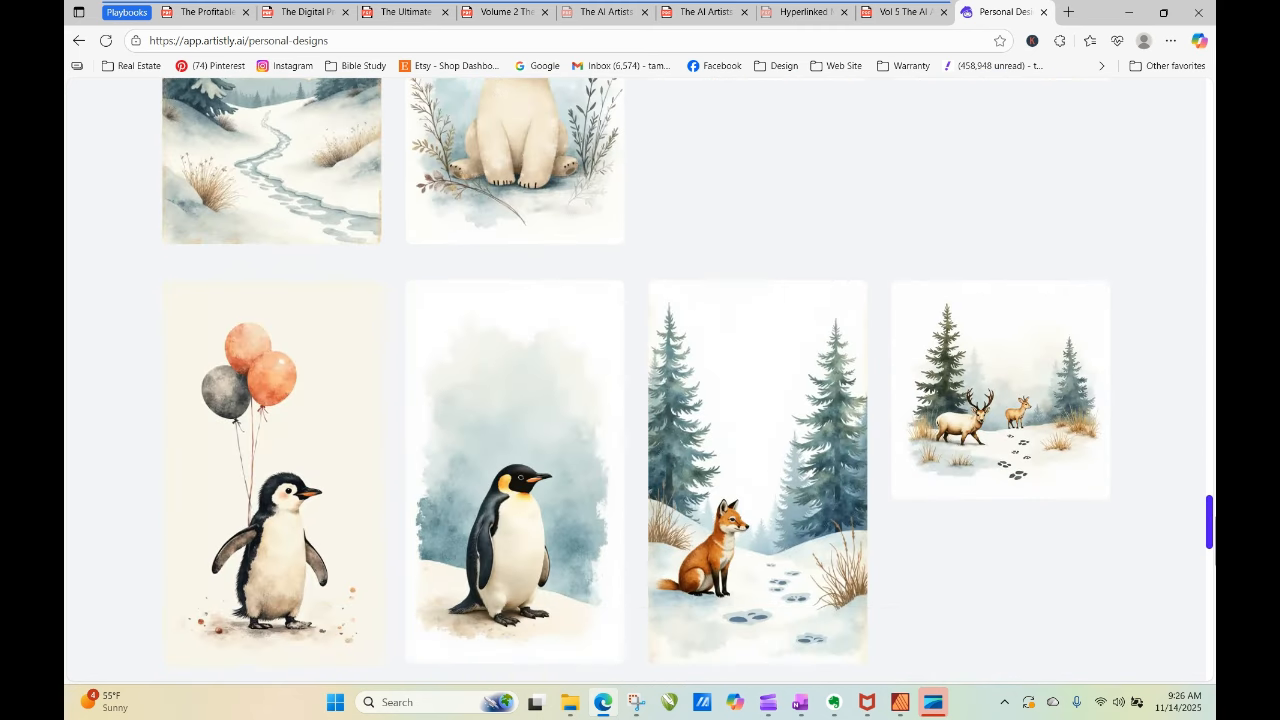
# Look at the detail view of the sitting baby bear with yellow flowers, close it, and return to the newest designs.
pyautogui.scroll(-5, 986, 414)
pyautogui.moveTo(986, 414)
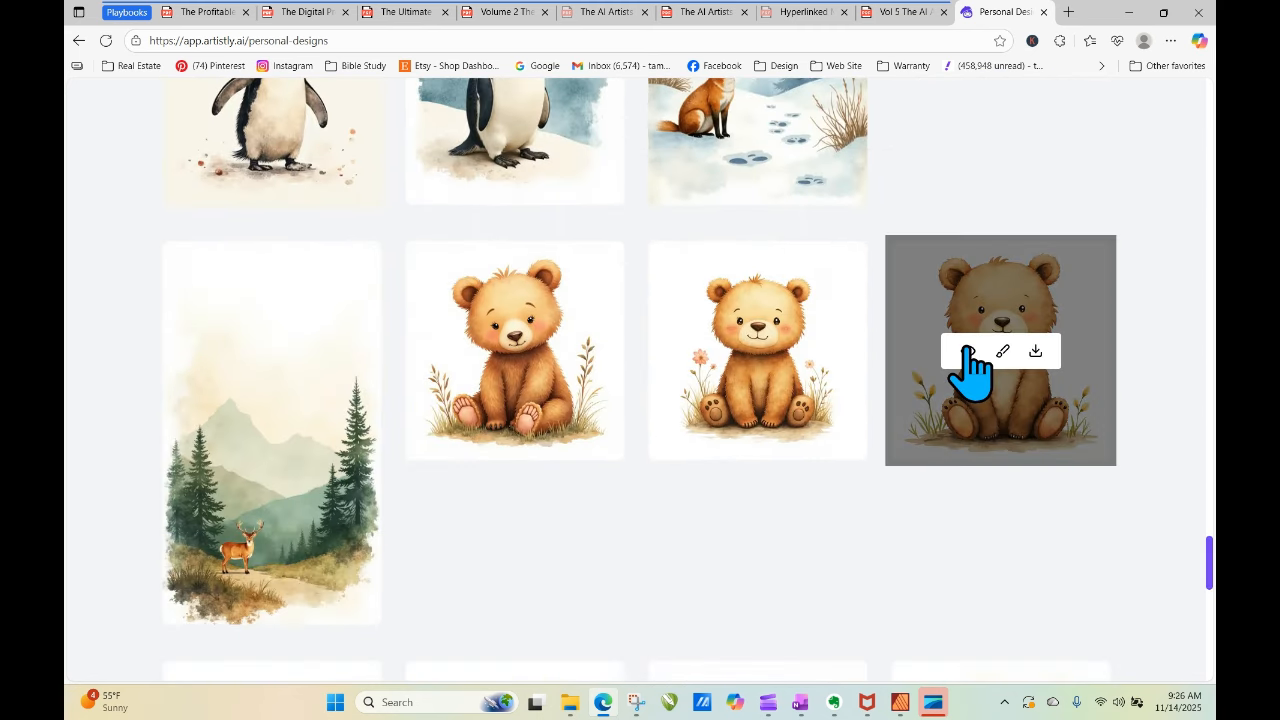
pyautogui.click(968, 351)
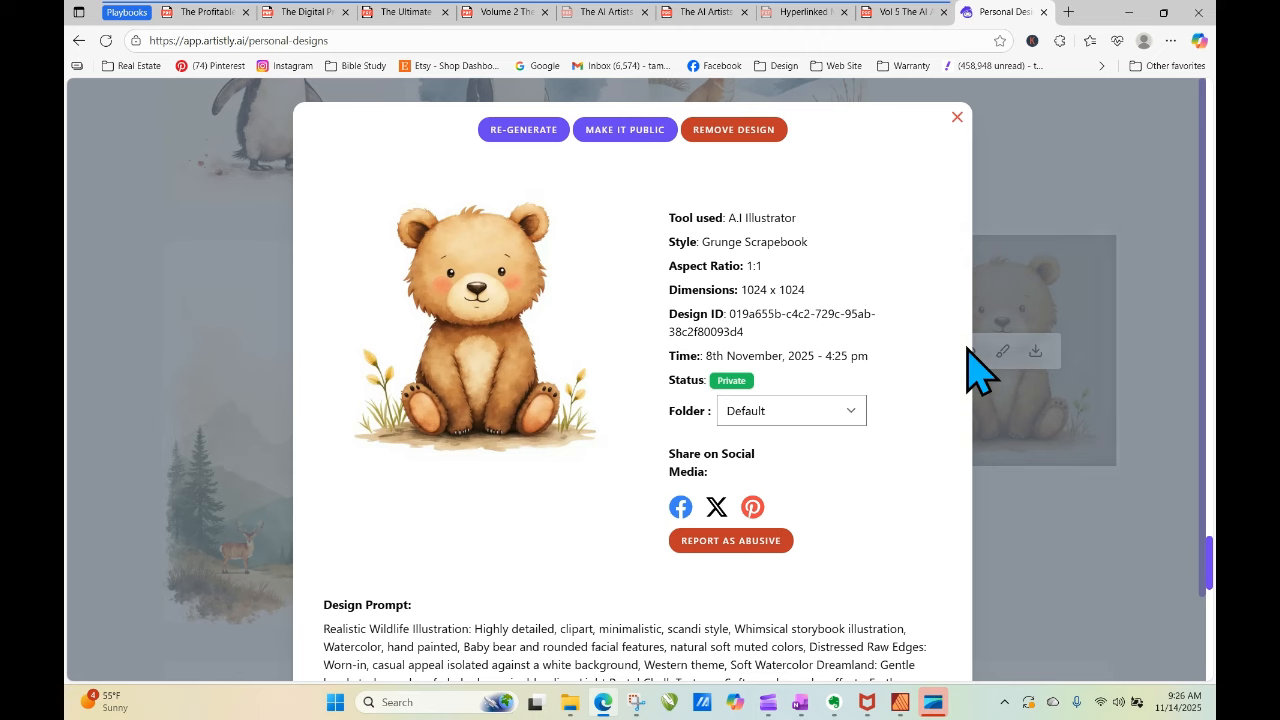
pyautogui.click(956, 118)
pyautogui.scroll(2, 1205, 465)
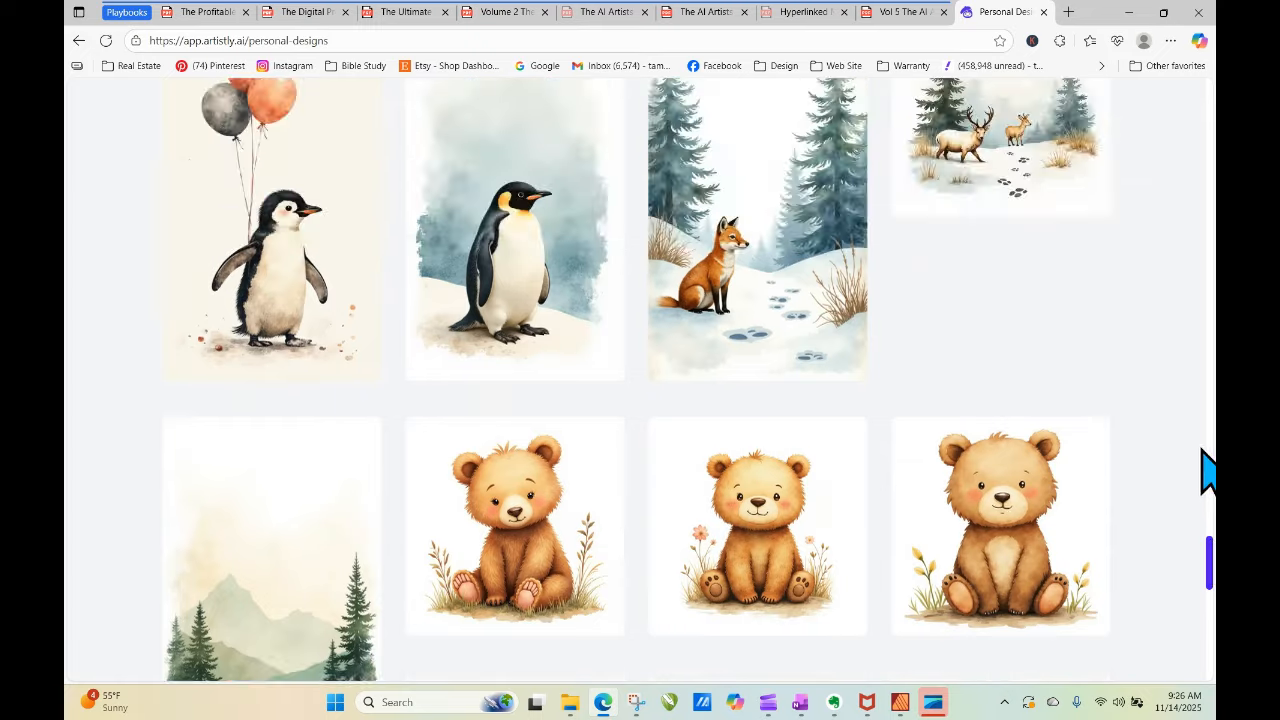
pyautogui.scroll(10, 1201, 449)
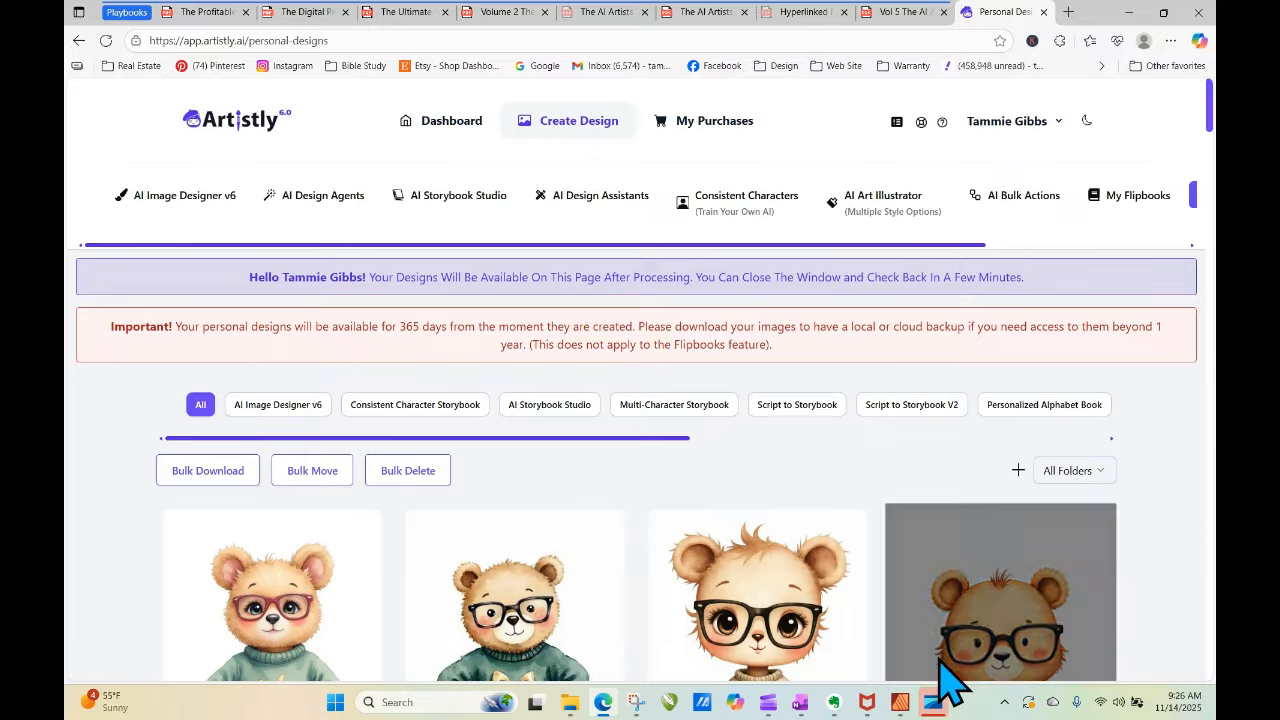
pyautogui.scroll(-5, 1210, 105)
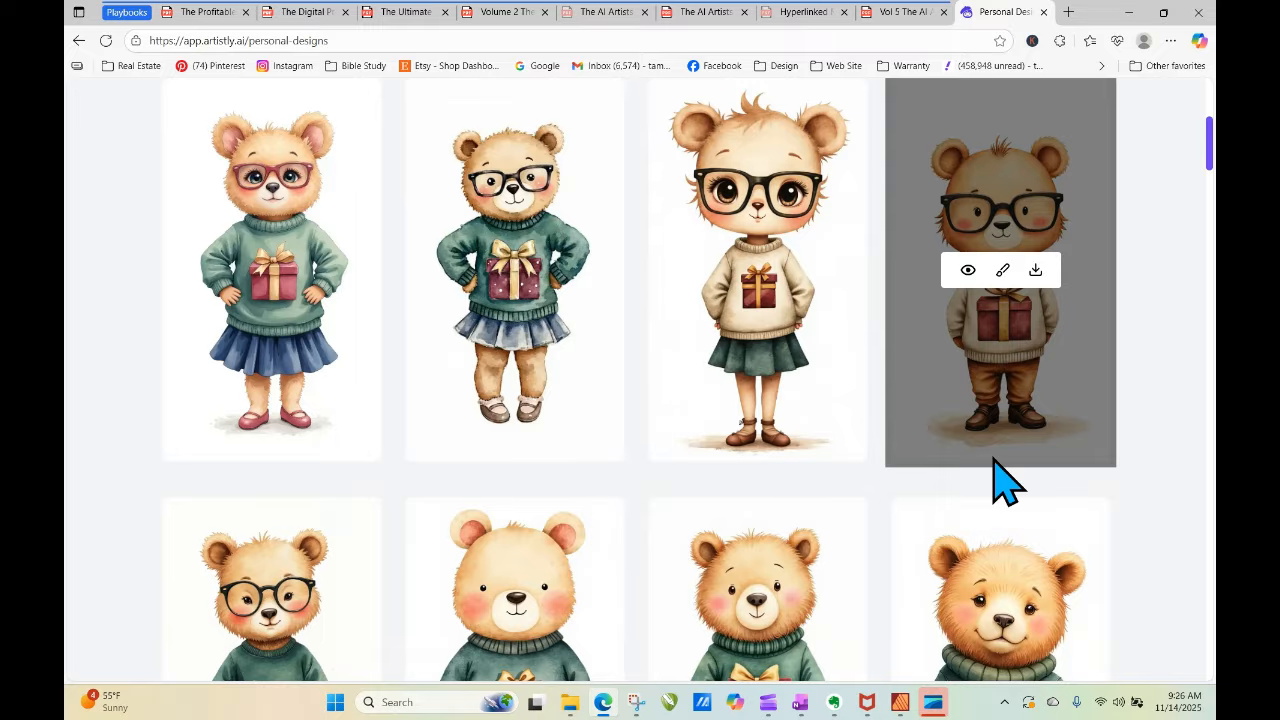
# Find and copy the base prompt "Christmas planner page with floral border, watercolor" under Printables in the Vol 5 Christmas Florals playbook PDF.
pyautogui.click(883, 16)
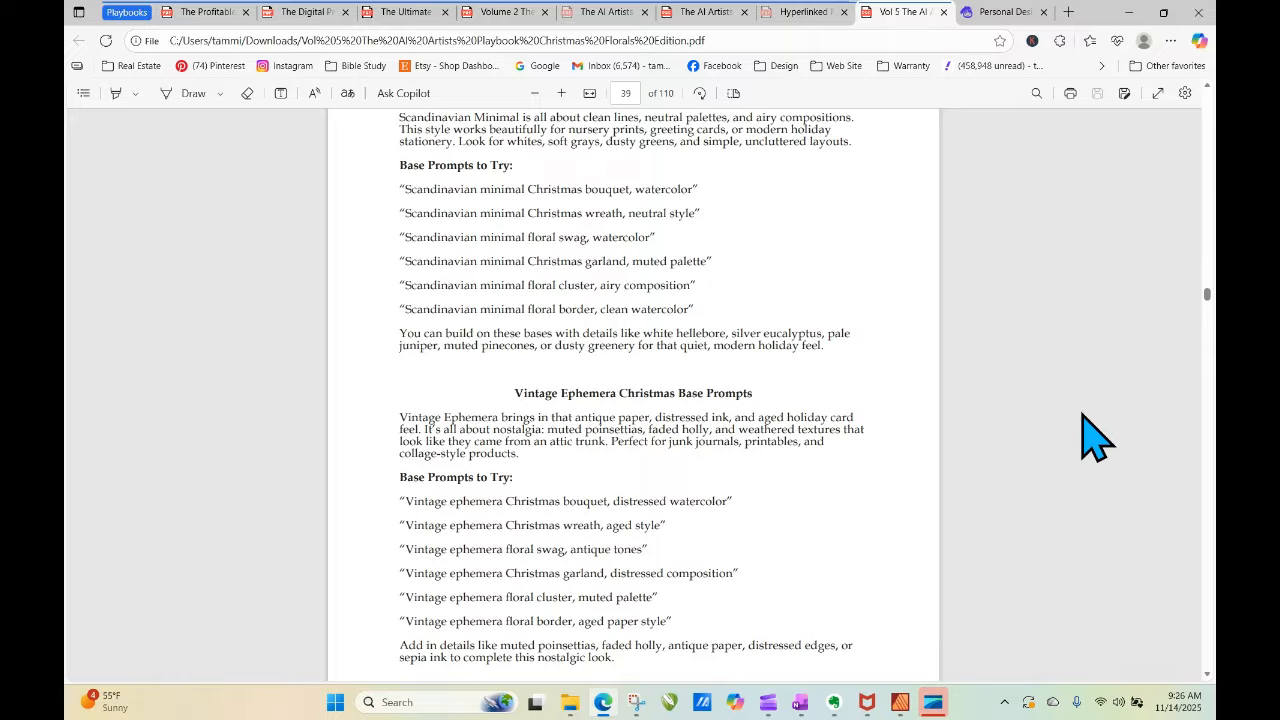
pyautogui.scroll(-3, 1095, 435)
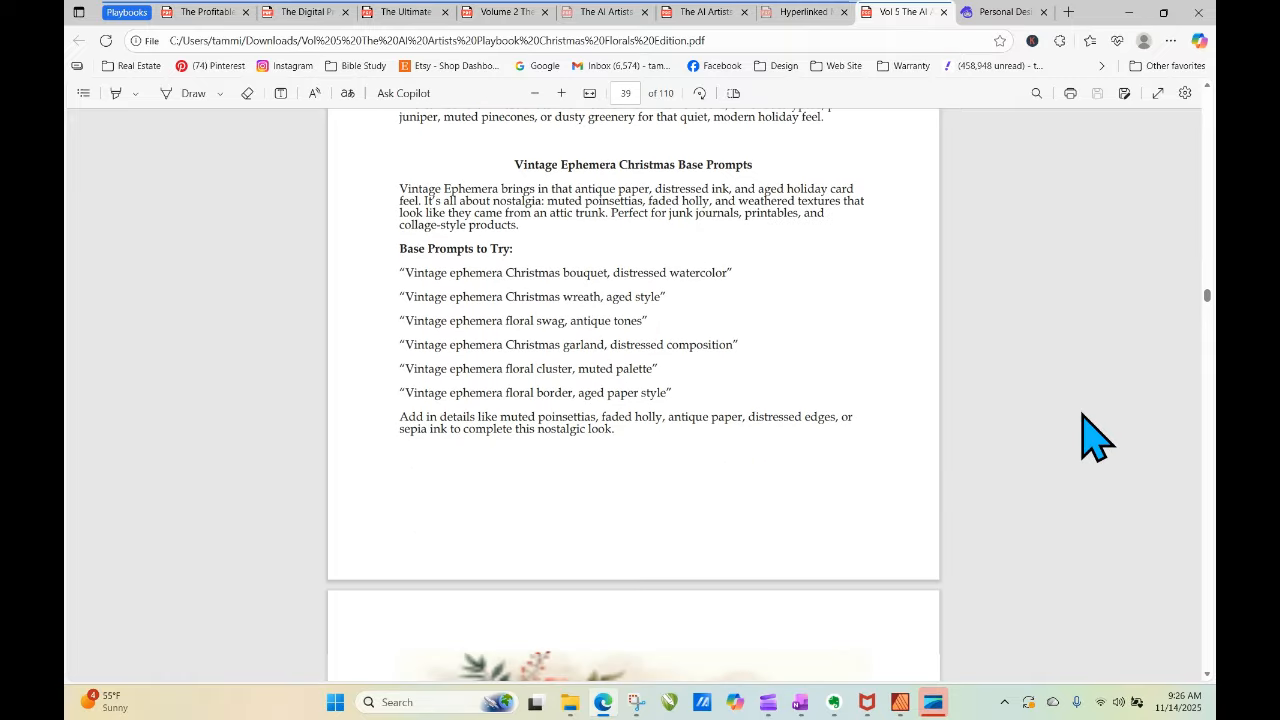
pyautogui.scroll(-10, 1095, 435)
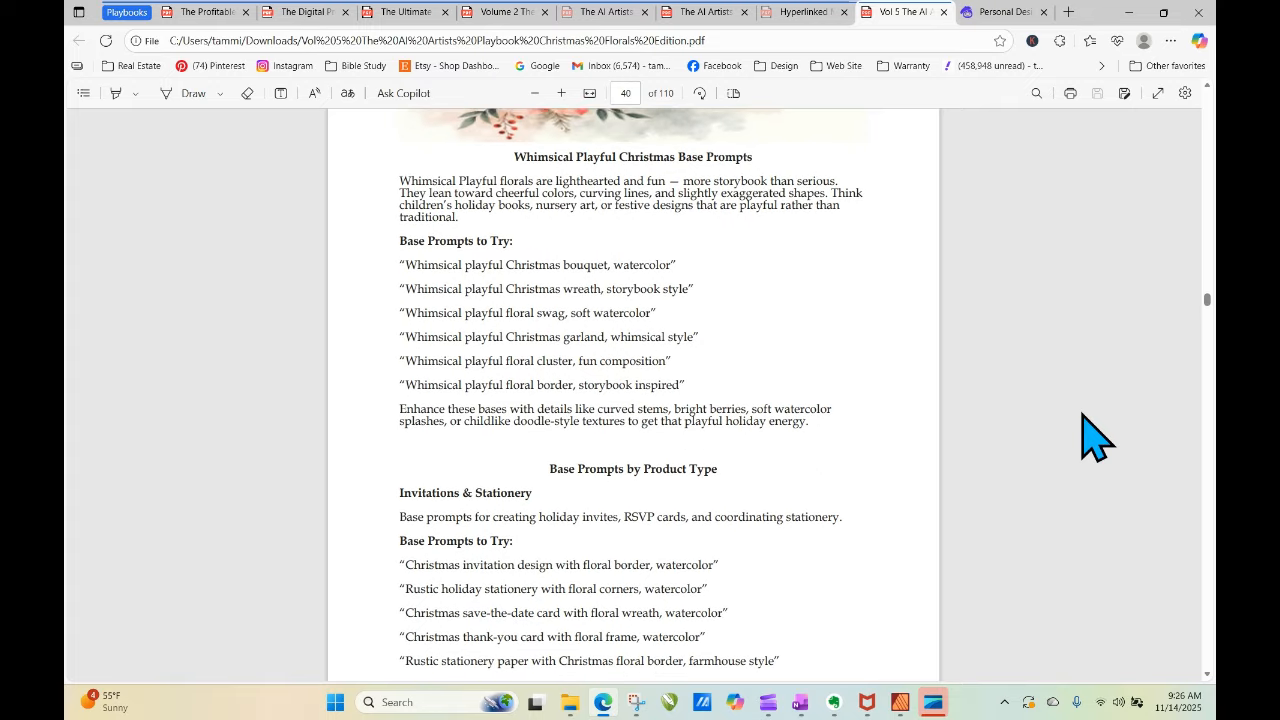
pyautogui.scroll(-4, 1095, 435)
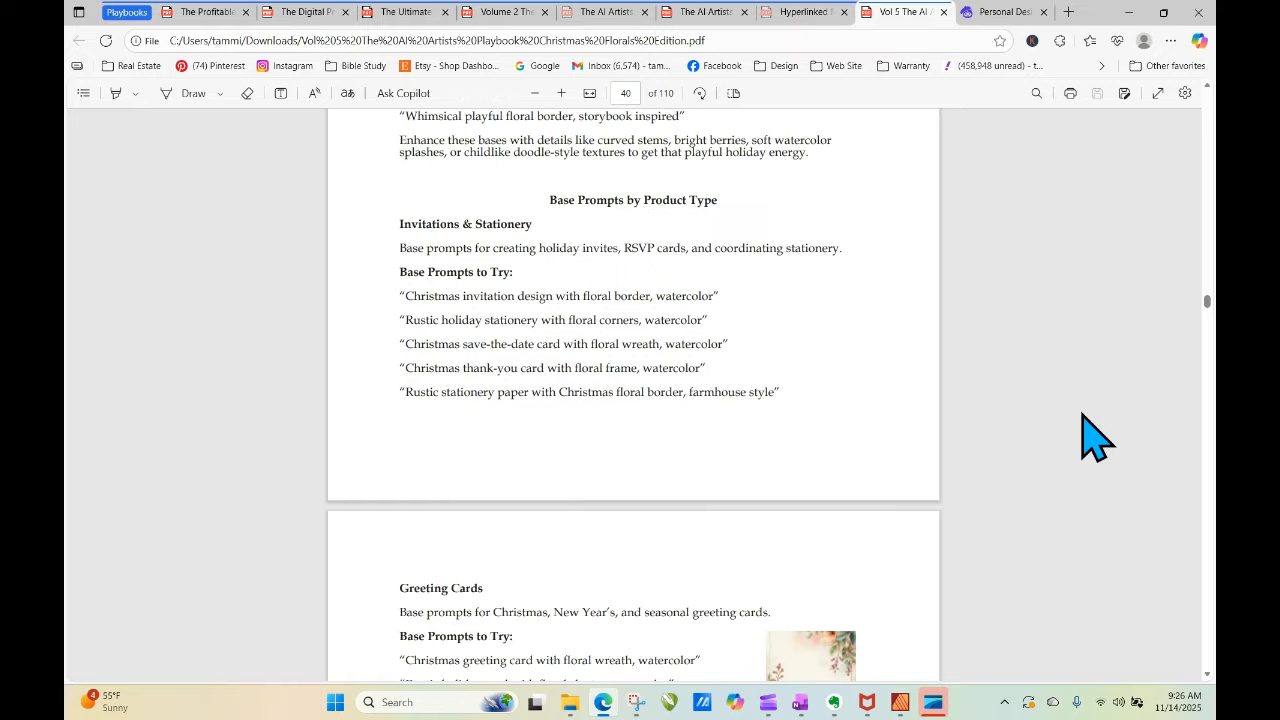
pyautogui.scroll(-10, 1095, 435)
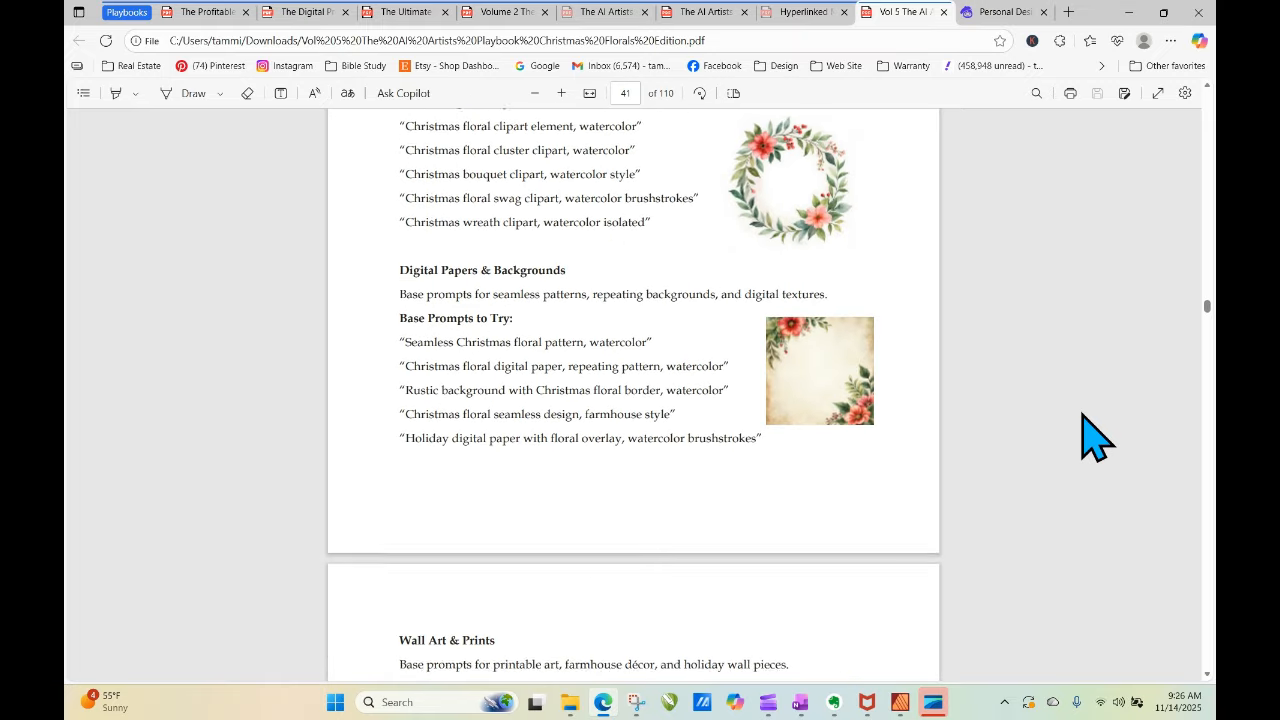
pyautogui.scroll(-7, 1095, 435)
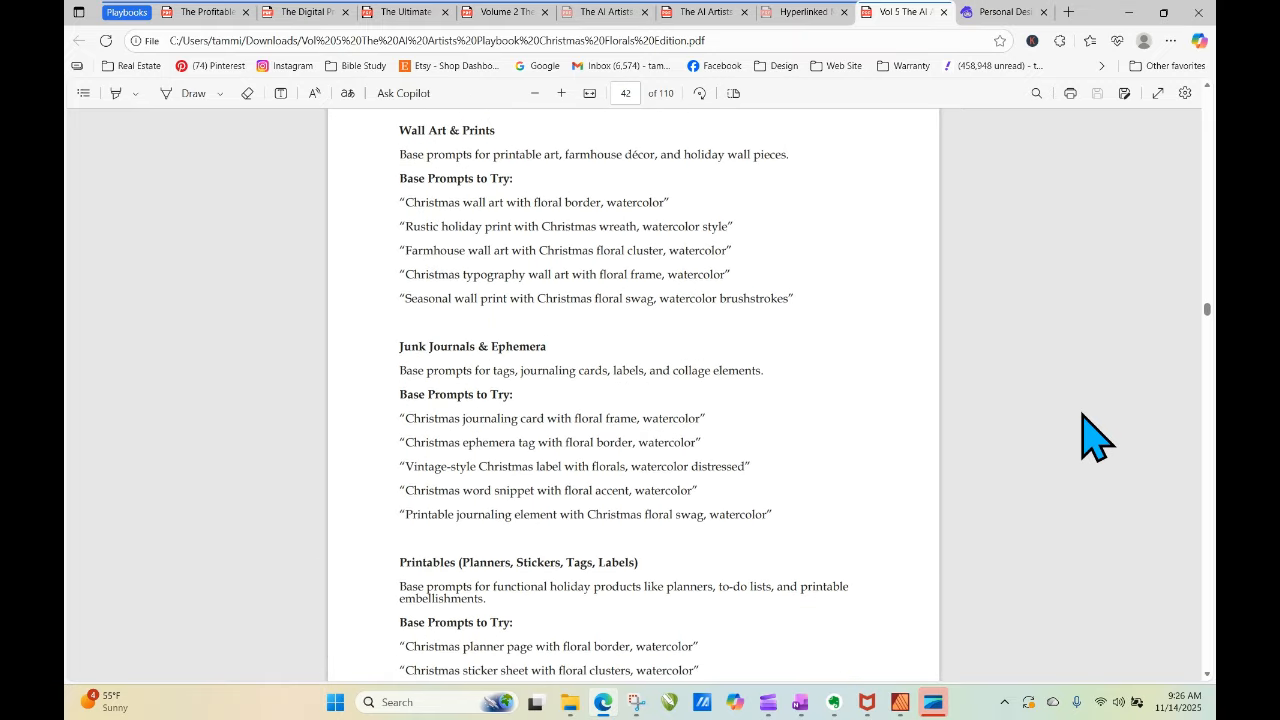
pyautogui.scroll(-7, 1095, 435)
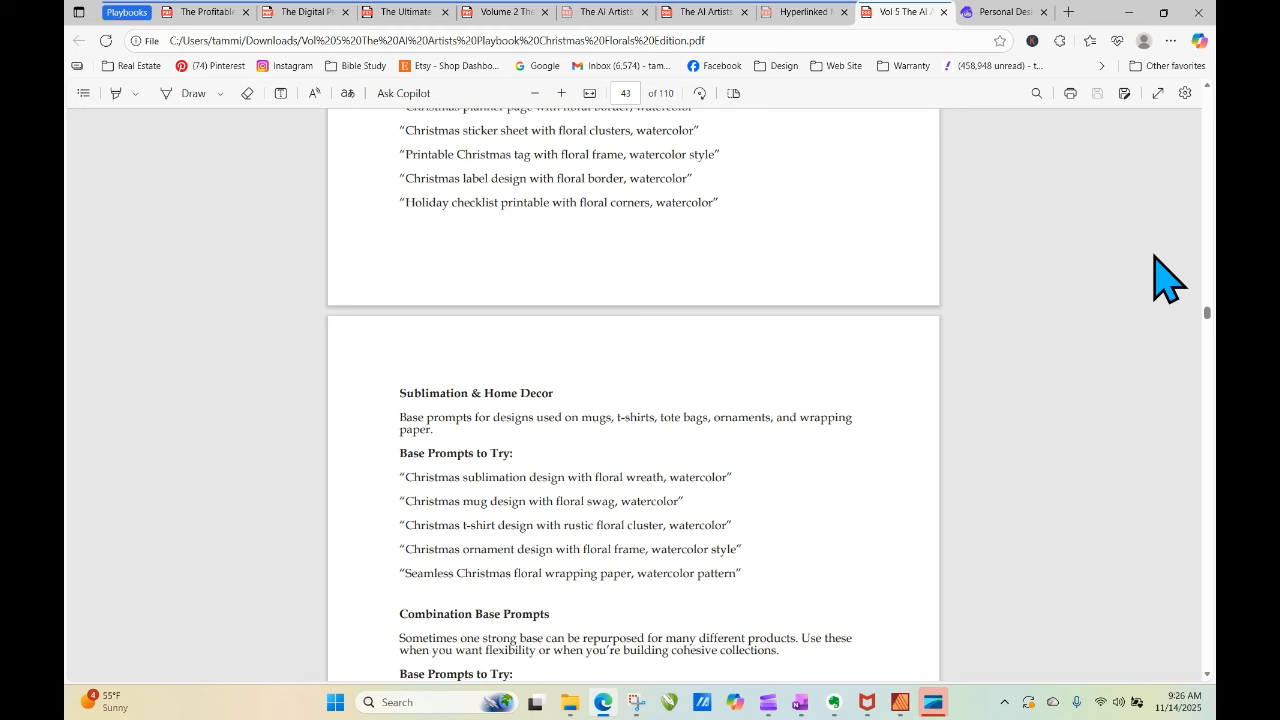
pyautogui.scroll(3, 1165, 280)
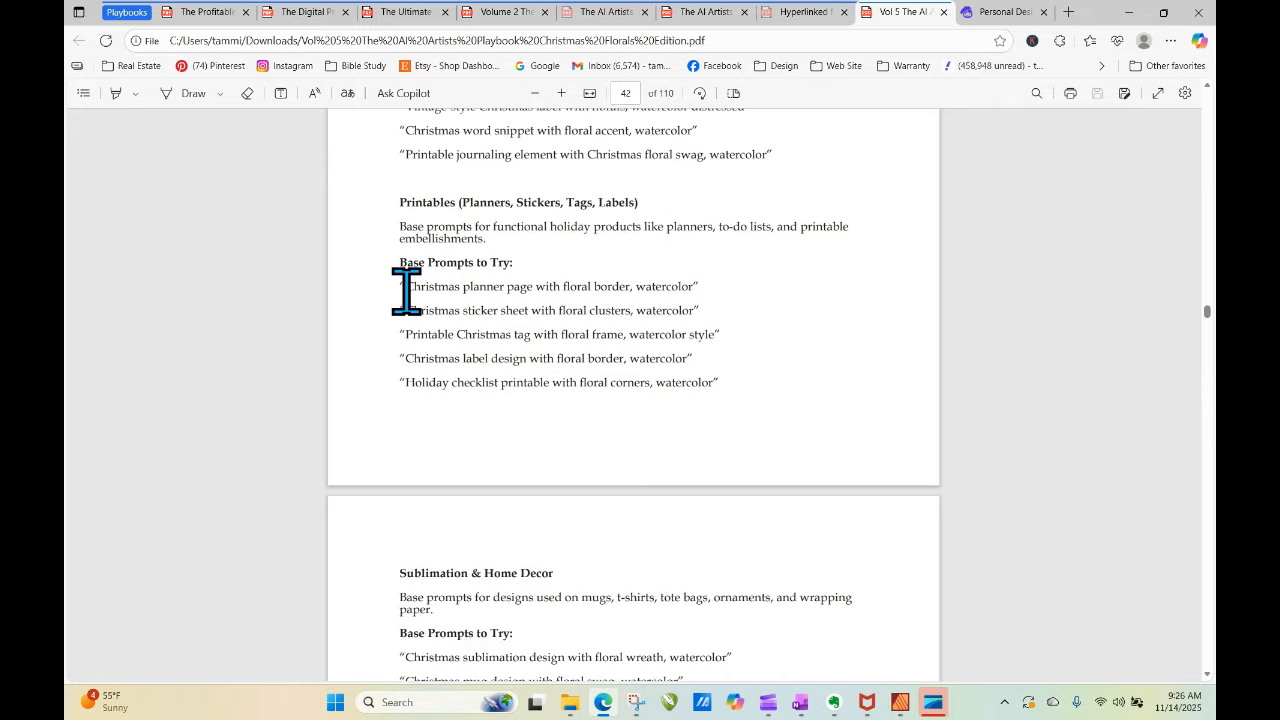
# Back in Artistly, put "Christmas planner page with floral border, watercolor” featuring:" in front of the little girl bear prompt.
pyautogui.click(1000, 12)
pyautogui.scroll(-2, 183, 350)
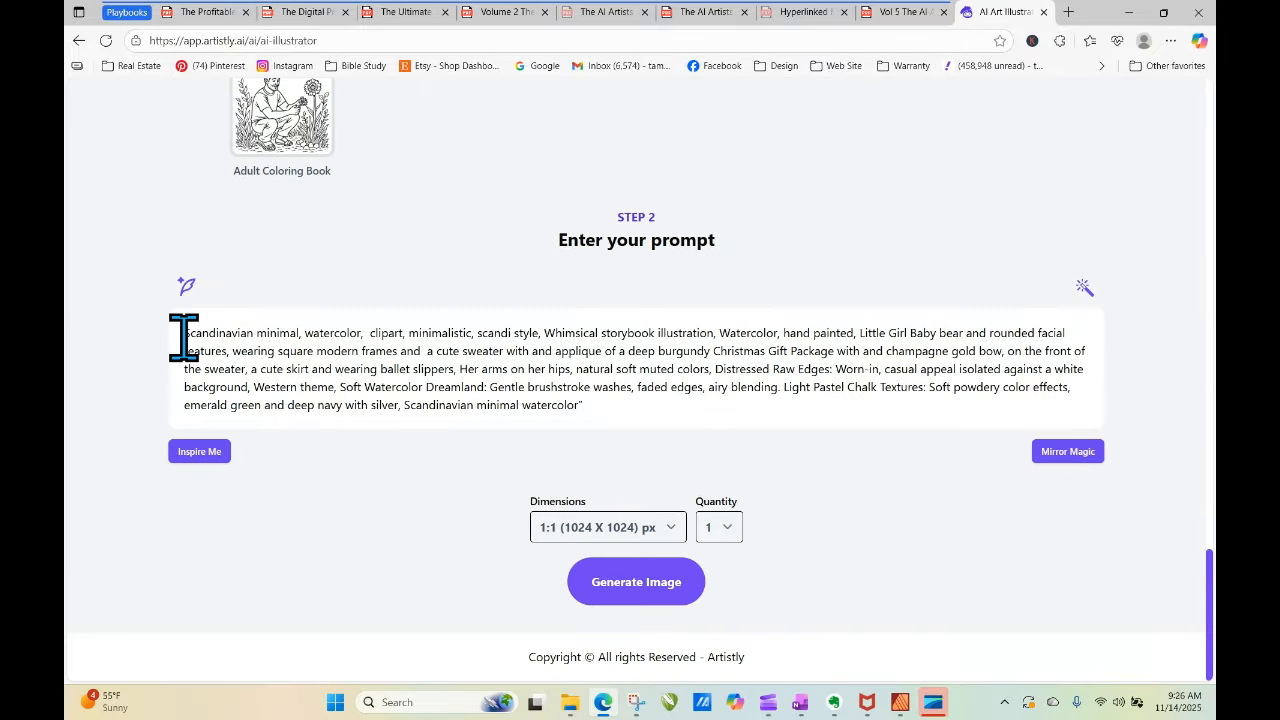
pyautogui.rightClick(184, 338)
pyautogui.click(208, 452)
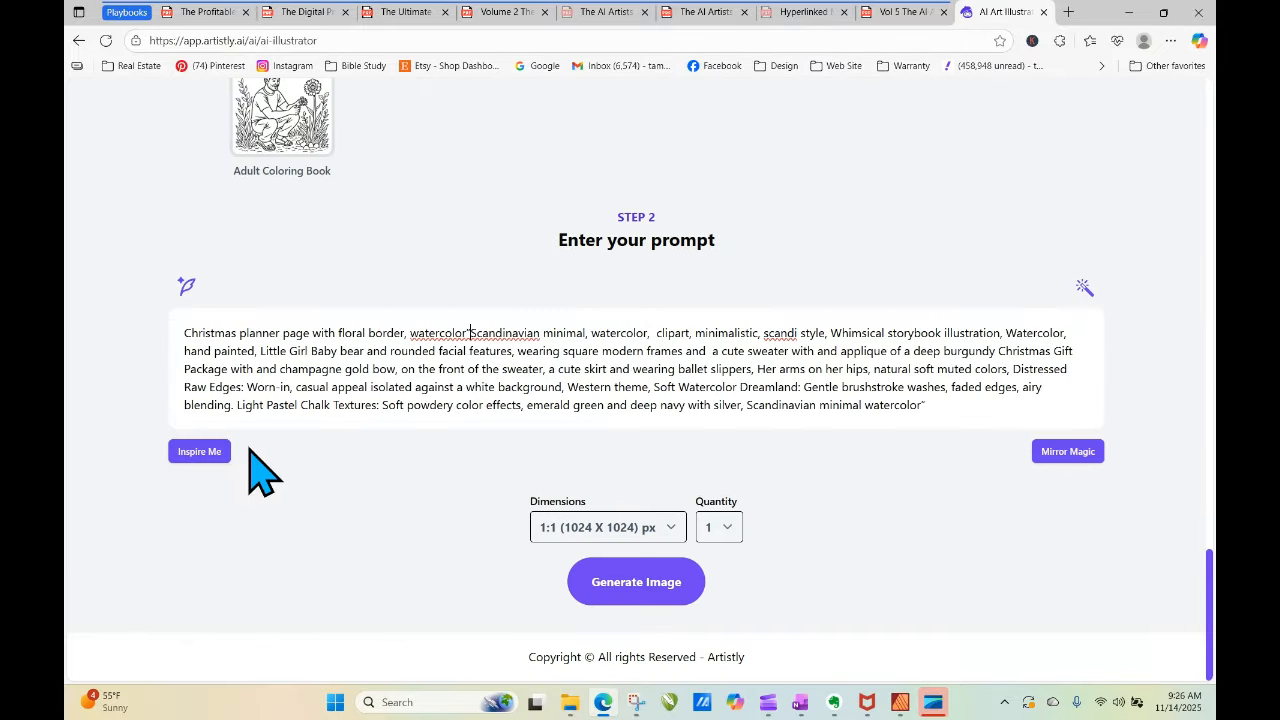
pyautogui.write('featuring')
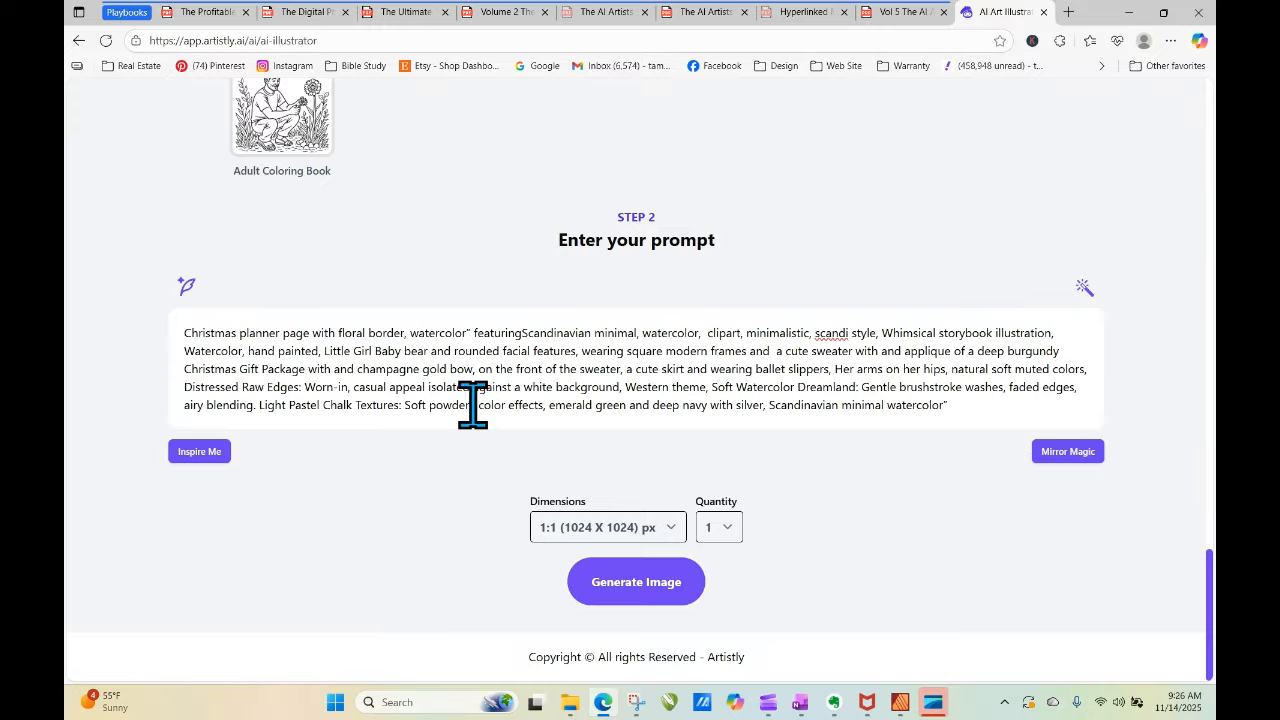
pyautogui.write(':')
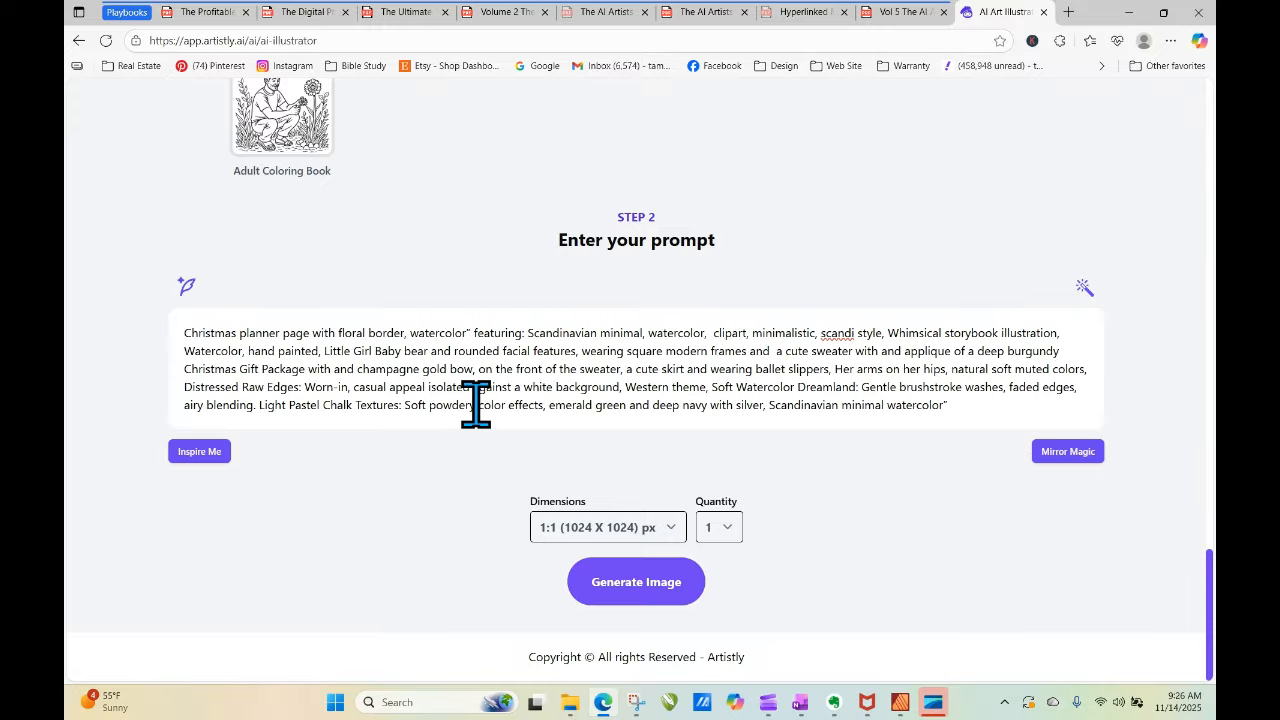
# Choose portrait dimensions, generate the girl bear planner page image, and reload the personal designs to view it.
pyautogui.click(601, 533)
pyautogui.click(605, 431)
pyautogui.click(648, 592)
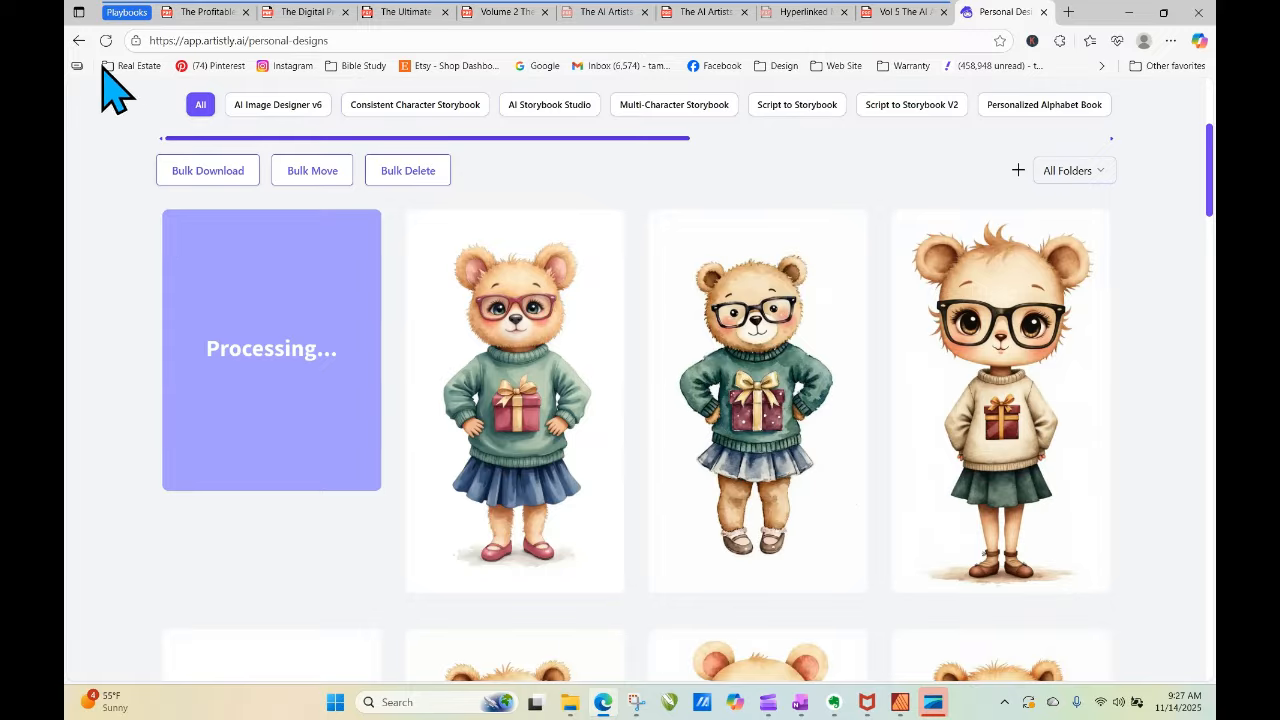
pyautogui.click(105, 40)
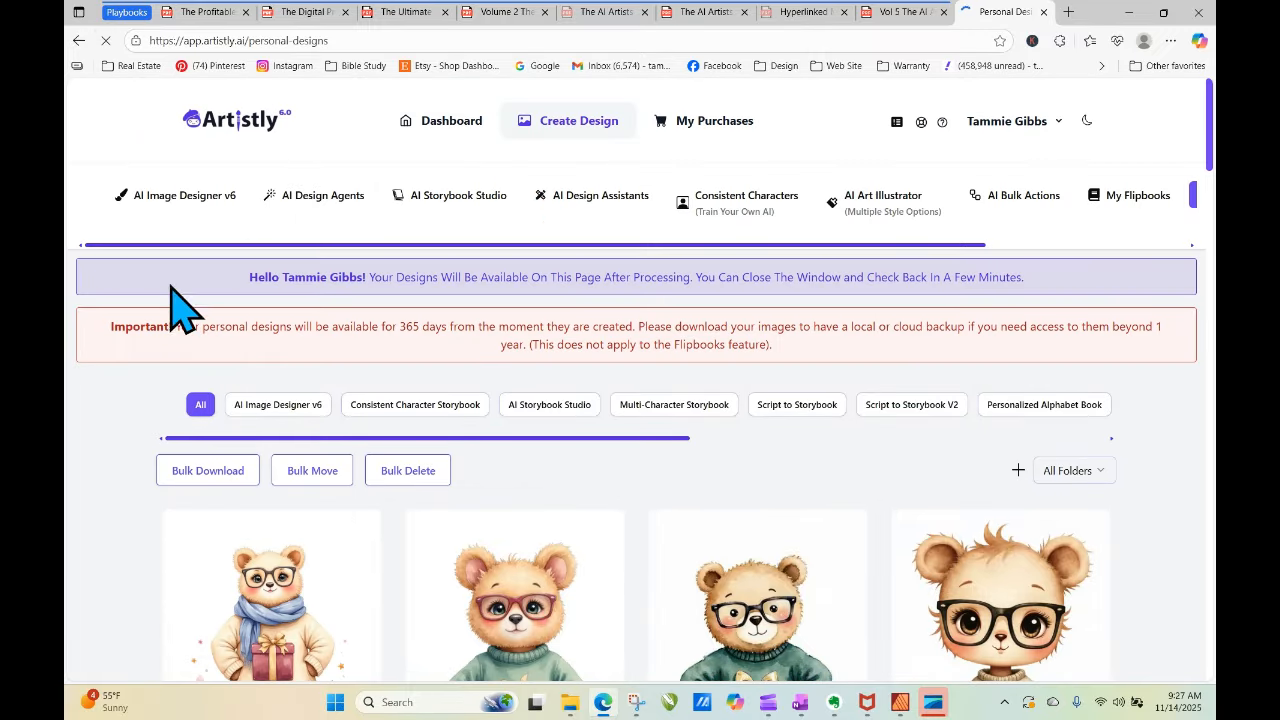
pyautogui.scroll(-3, 652, 378)
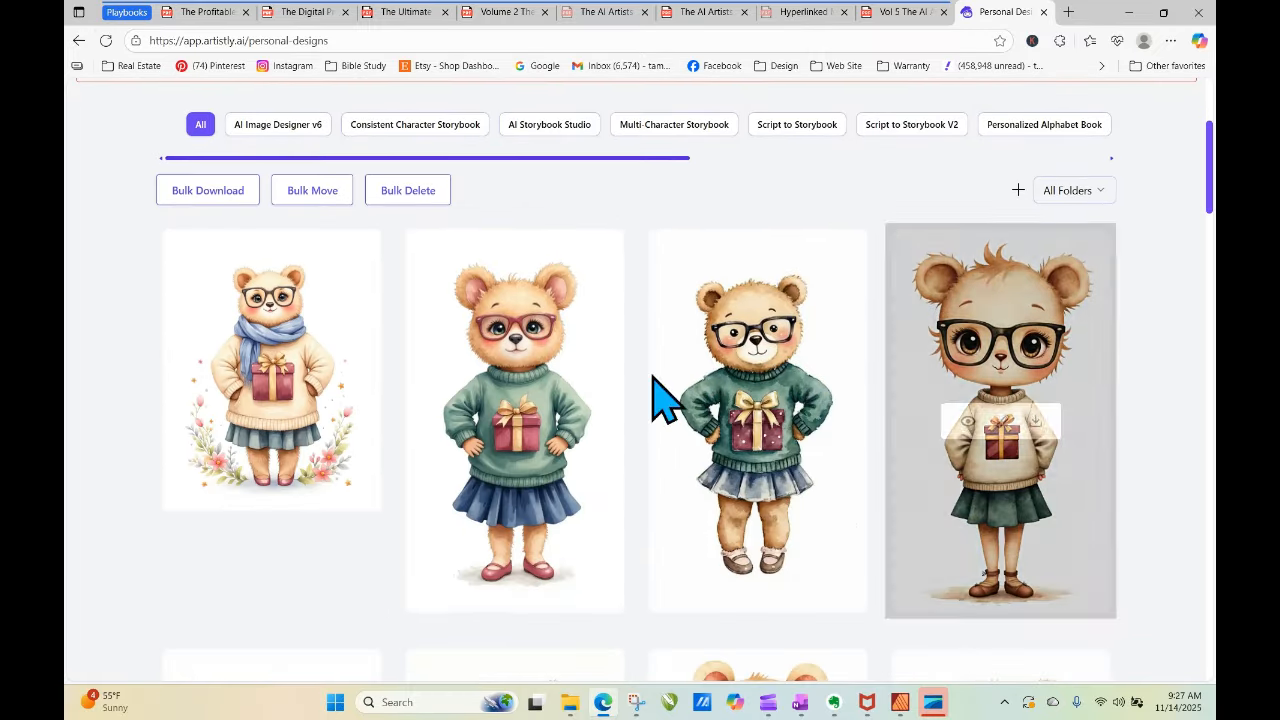
# Open the design of the bear wearing a blue scarf and load its prompt for regeneration.
pyautogui.click(271, 370)
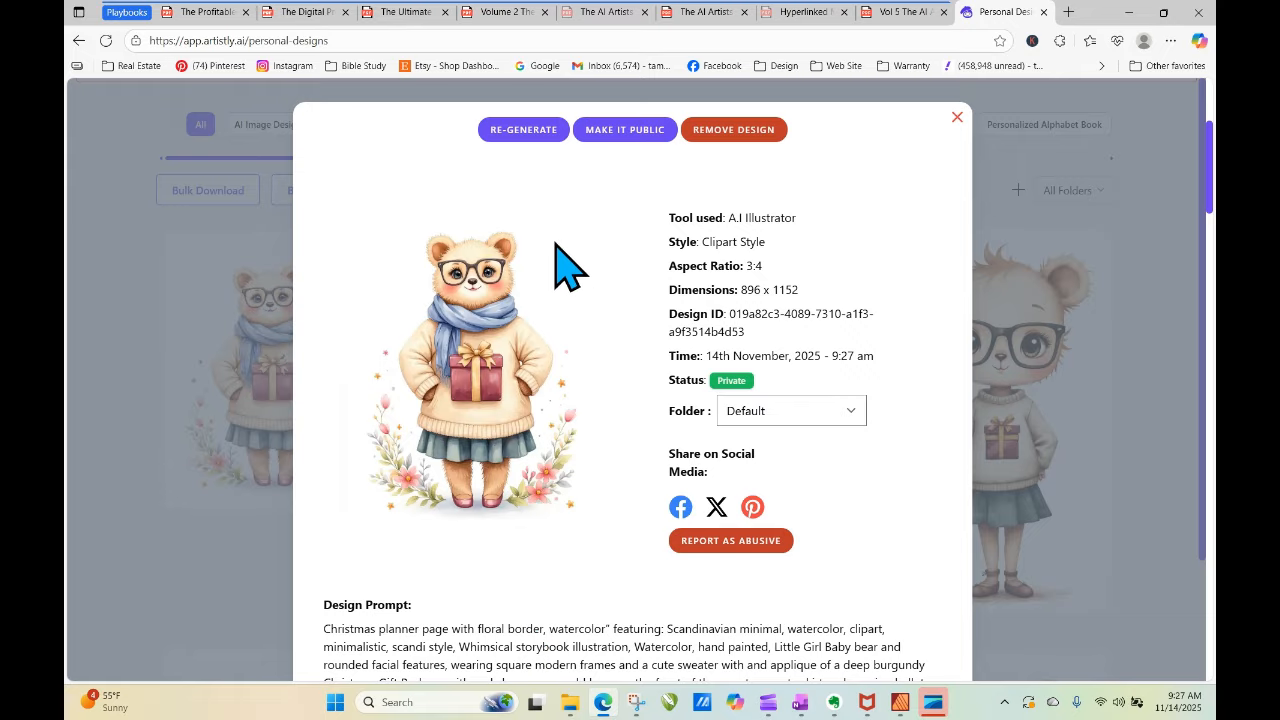
pyautogui.click(533, 132)
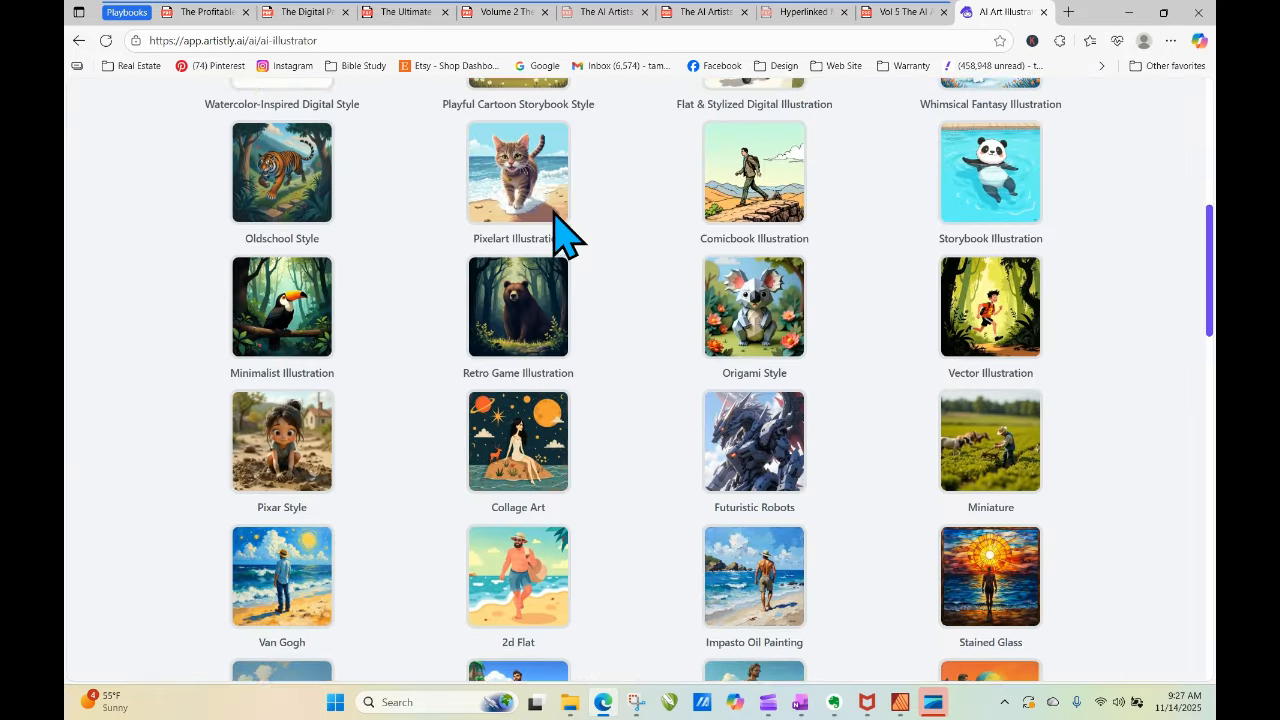
pyautogui.scroll(-1, 562, 232)
pyautogui.scroll(-15, 555, 225)
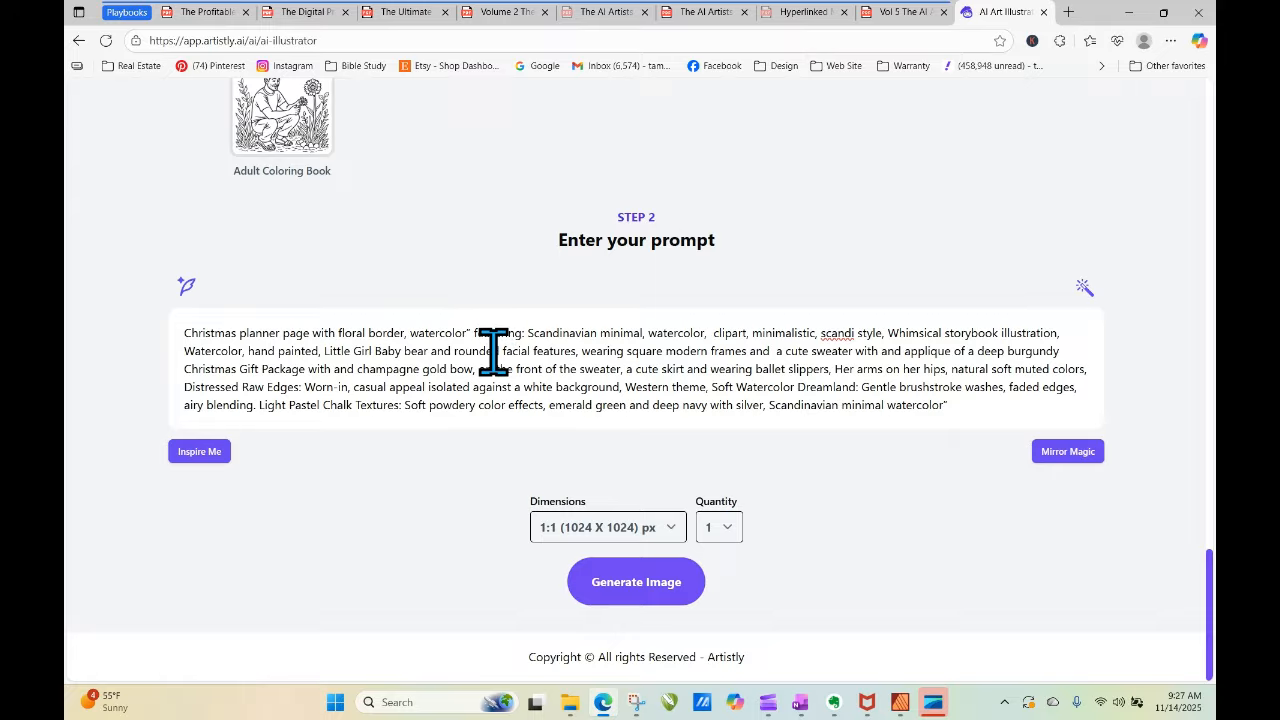
# Replace the quotation mark after the first "watercolor" in the prompt with "in the bottom left corner place".
pyautogui.press('BackSpace')
pyautogui.write('in ')
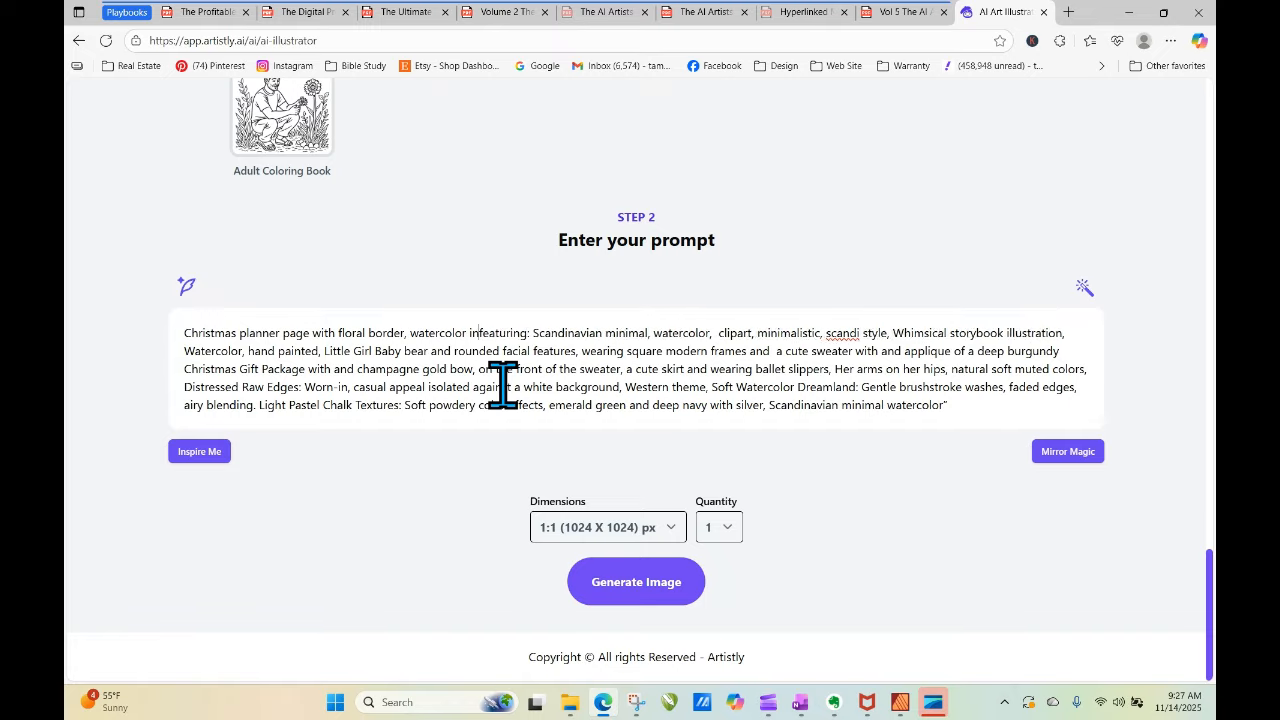
pyautogui.write('the b')
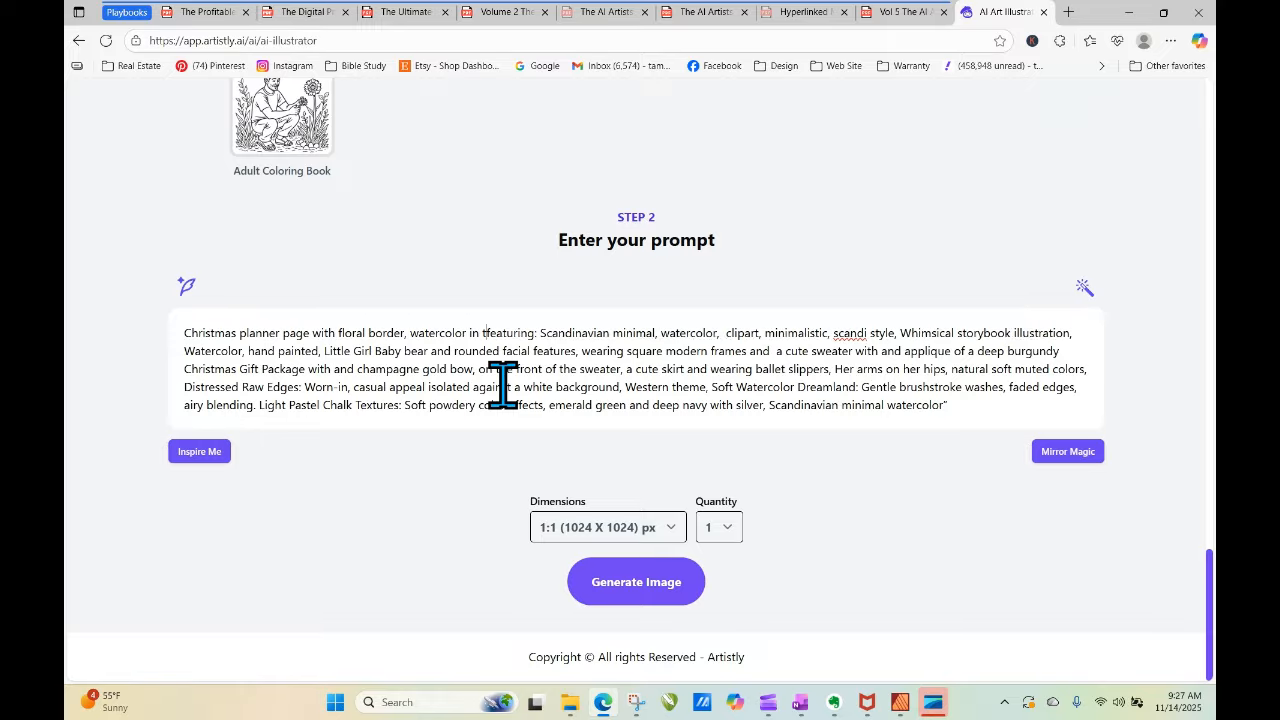
pyautogui.write('m ')
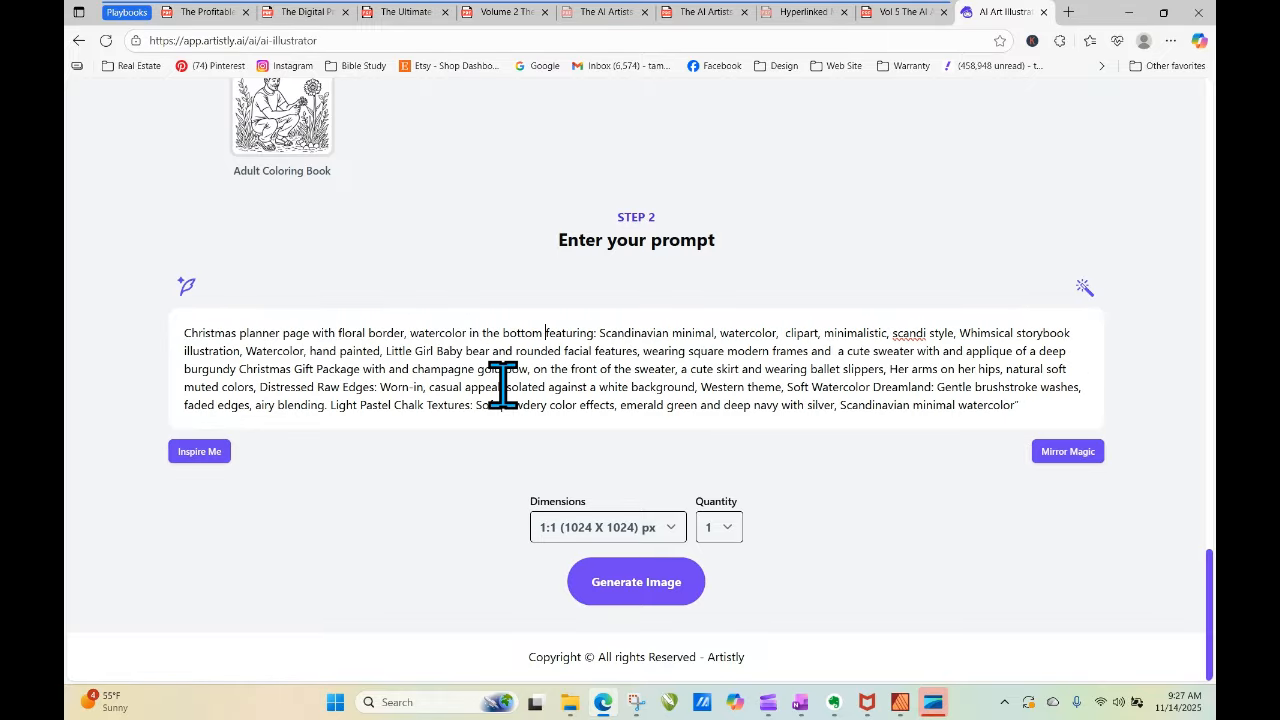
pyautogui.write('left core')
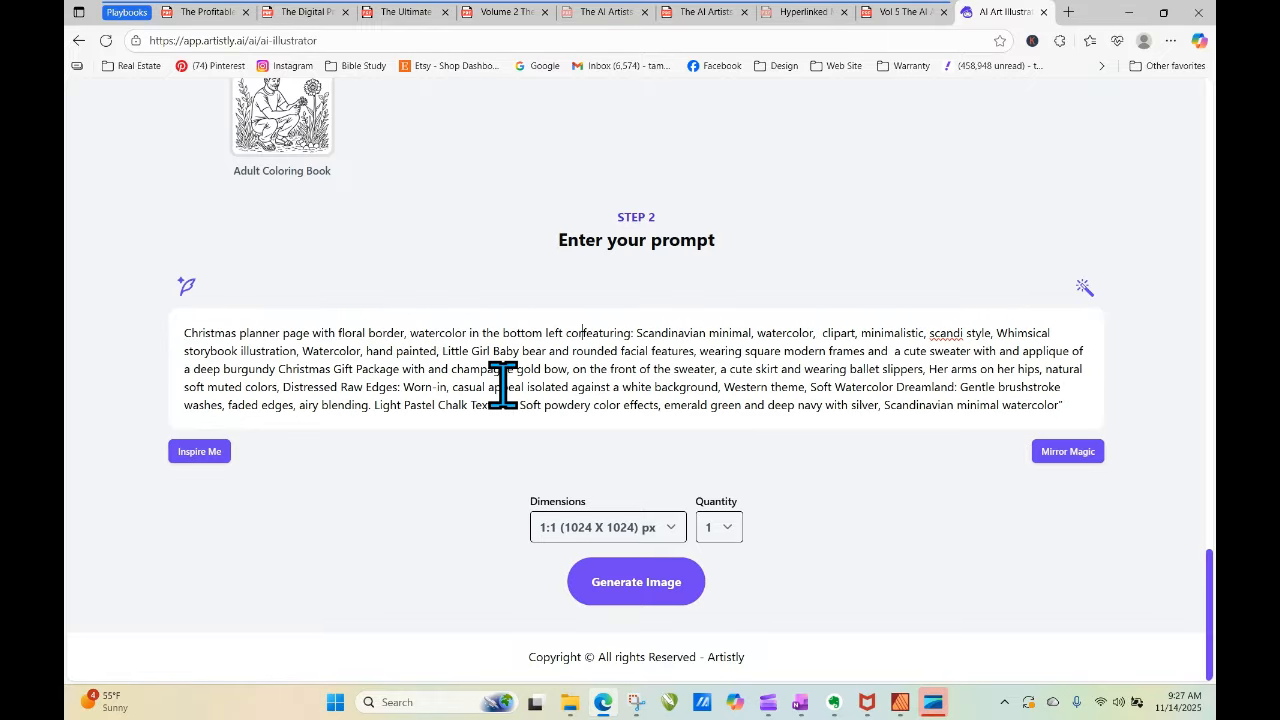
pyautogui.write('ner ')
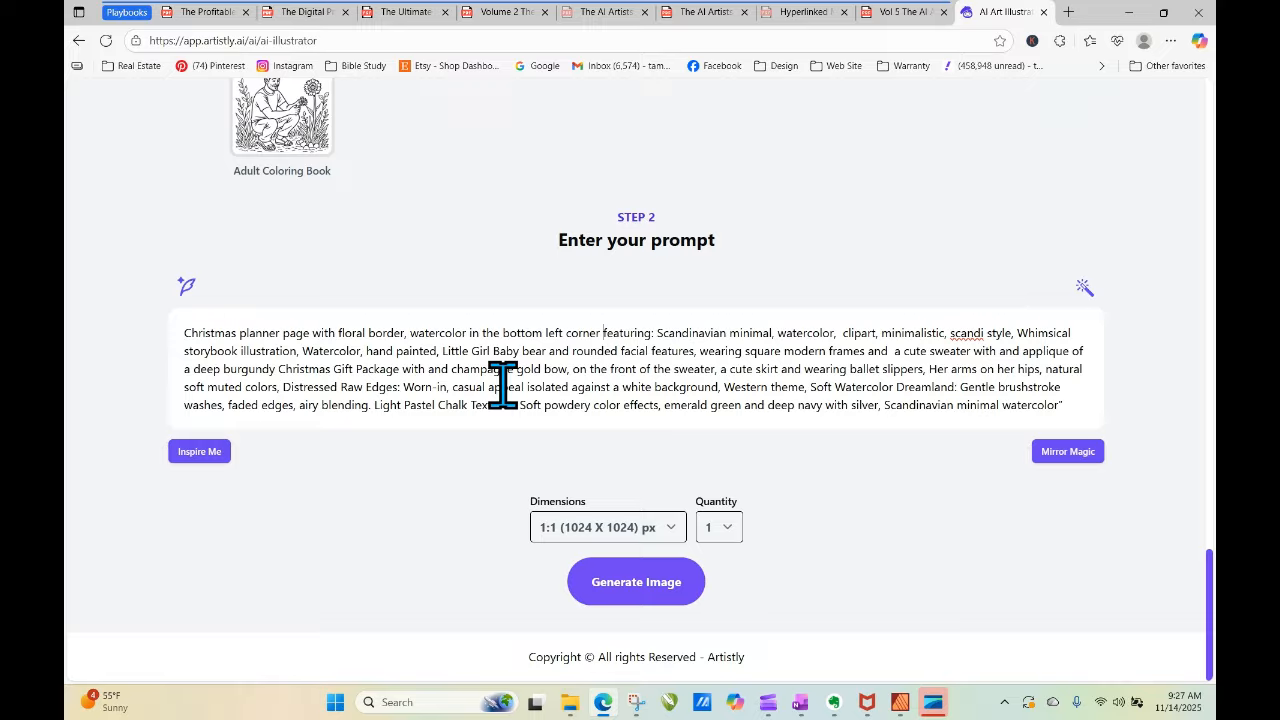
pyautogui.write('place')
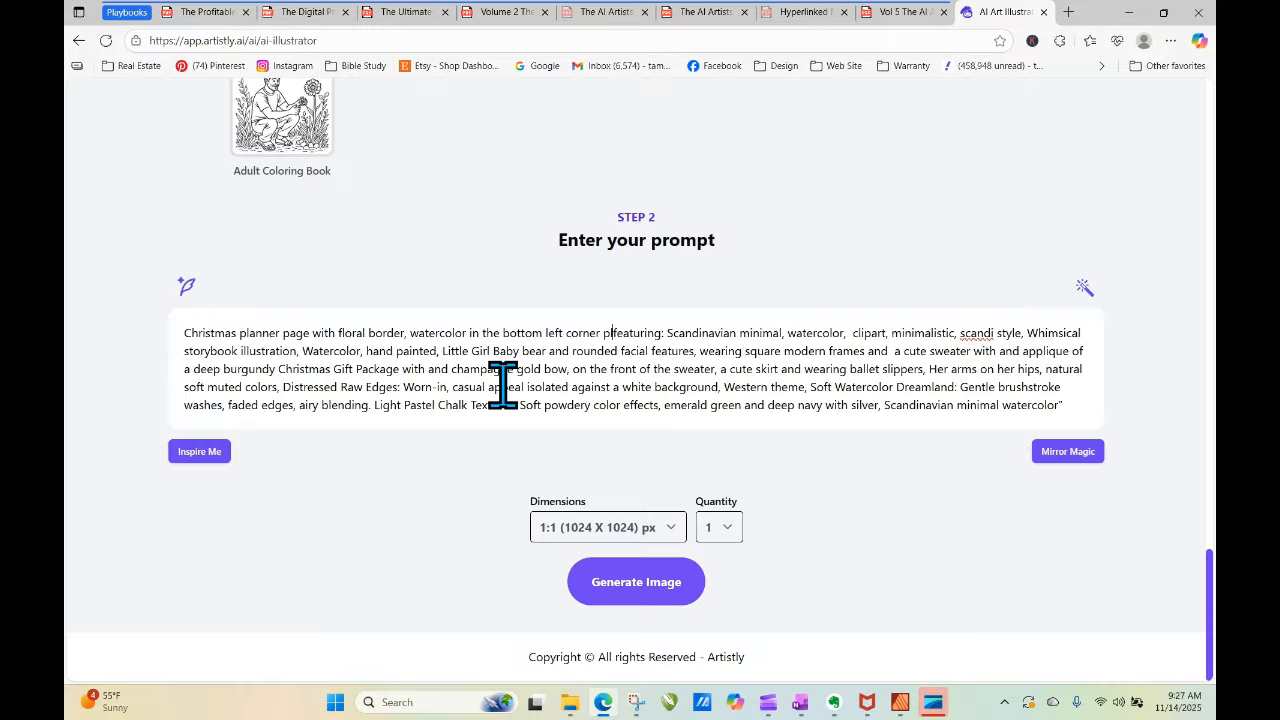
# Delete the word "featuring:" before "Scandinavian minimal" in the prompt.
pyautogui.press('Delete')
pyautogui.press('Delete')
pyautogui.press('Delete')
pyautogui.press('Delete')
pyautogui.press('Delete')
pyautogui.press('Delete')
pyautogui.press('Delete')
pyautogui.press('Delete')
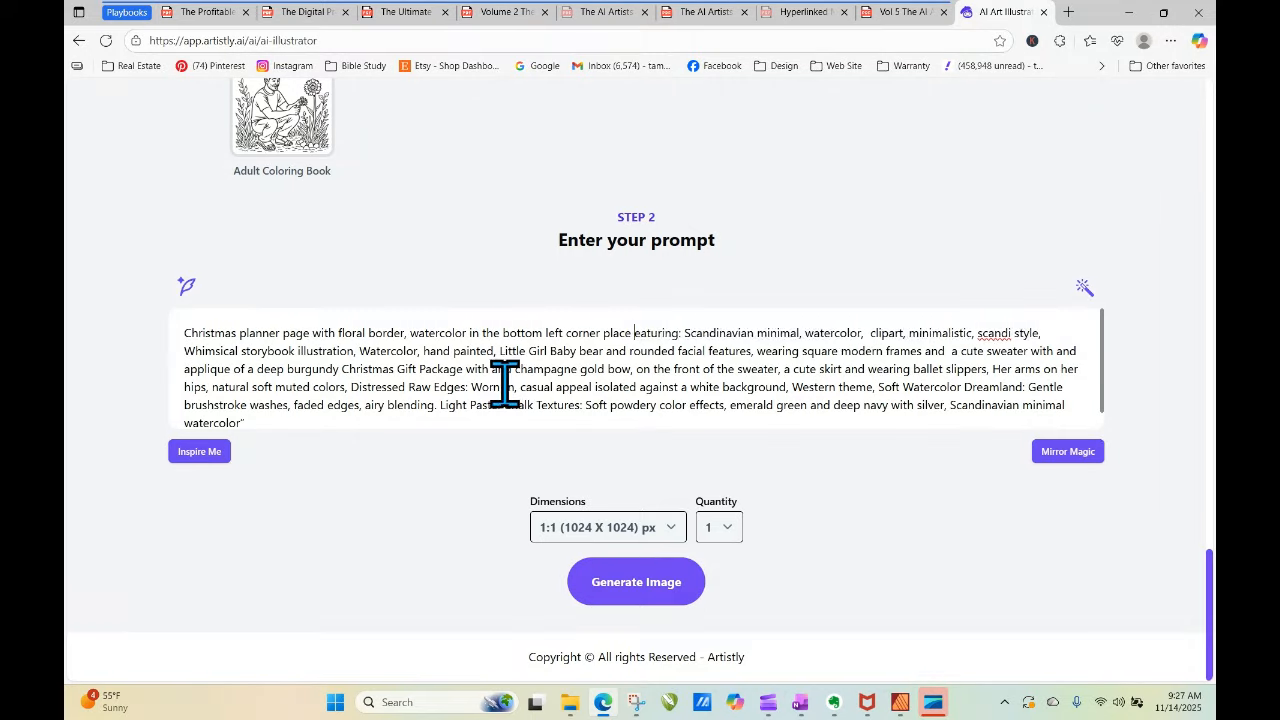
pyautogui.press('Delete')
pyautogui.press('Delete')
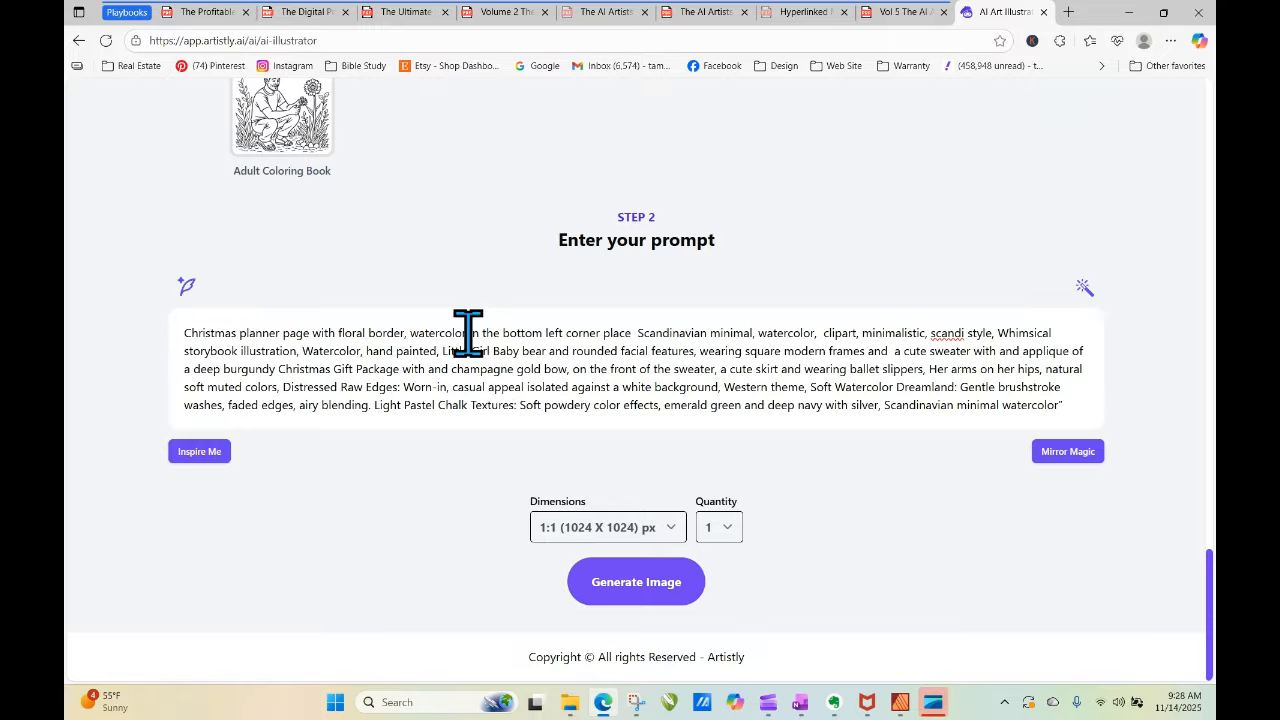
# Move the phrase "in the bottom left corner place" to just before "Little Girl Baby bear" and generate the image.
pyautogui.moveTo(468, 333); pyautogui.dragTo(437, 353)
pyautogui.click(636, 581)
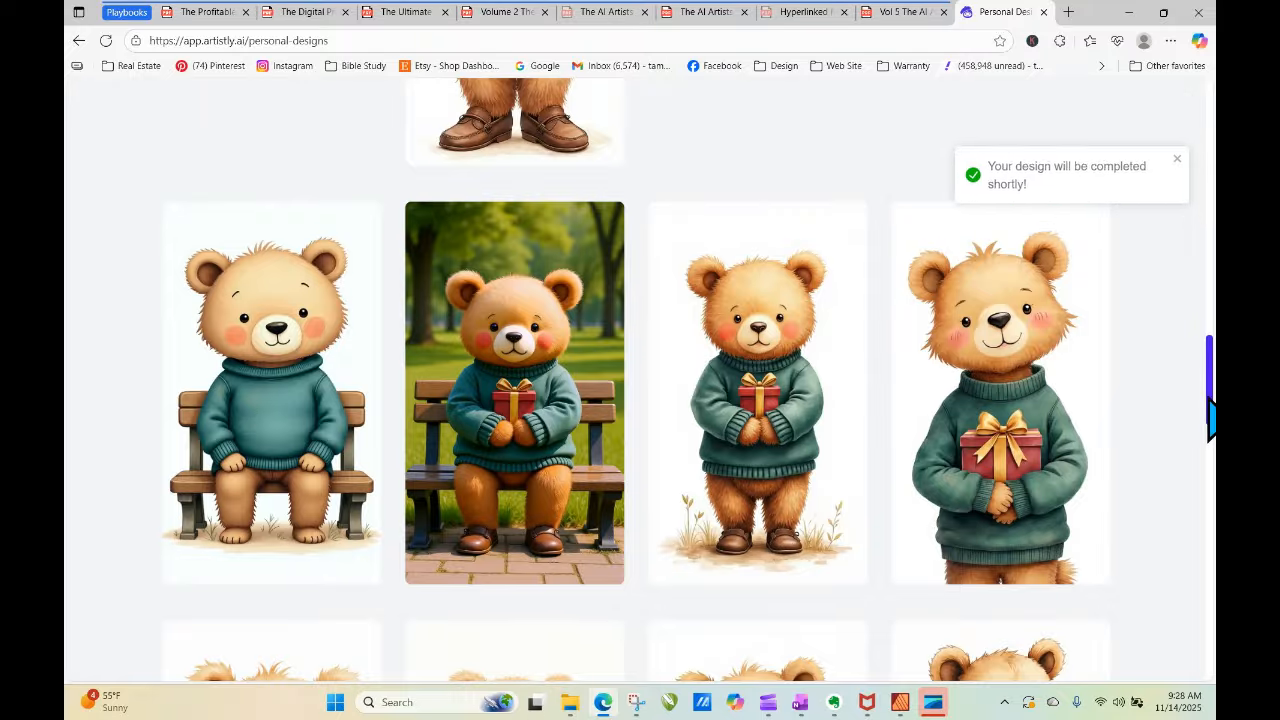
# Open the newly generated bear design with the floral frame and load its prompt for regeneration.
pyautogui.moveTo(1210, 430); pyautogui.dragTo(1213, 195)
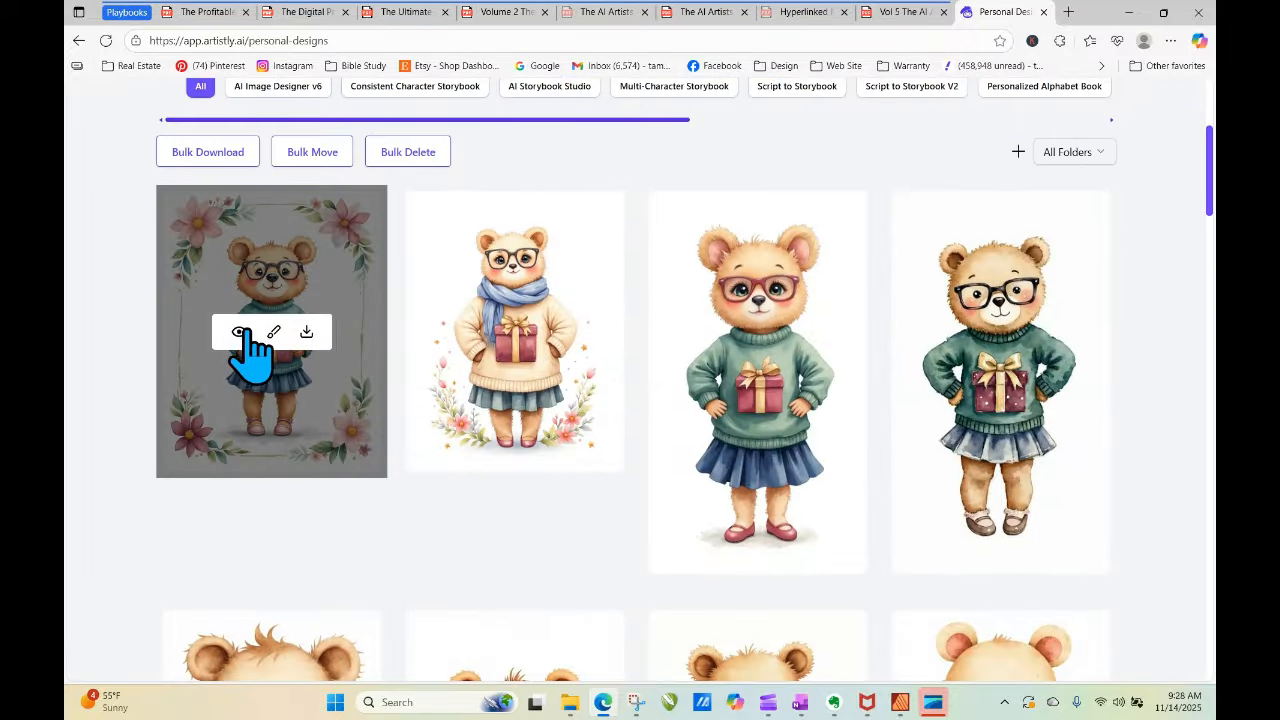
pyautogui.click(238, 331)
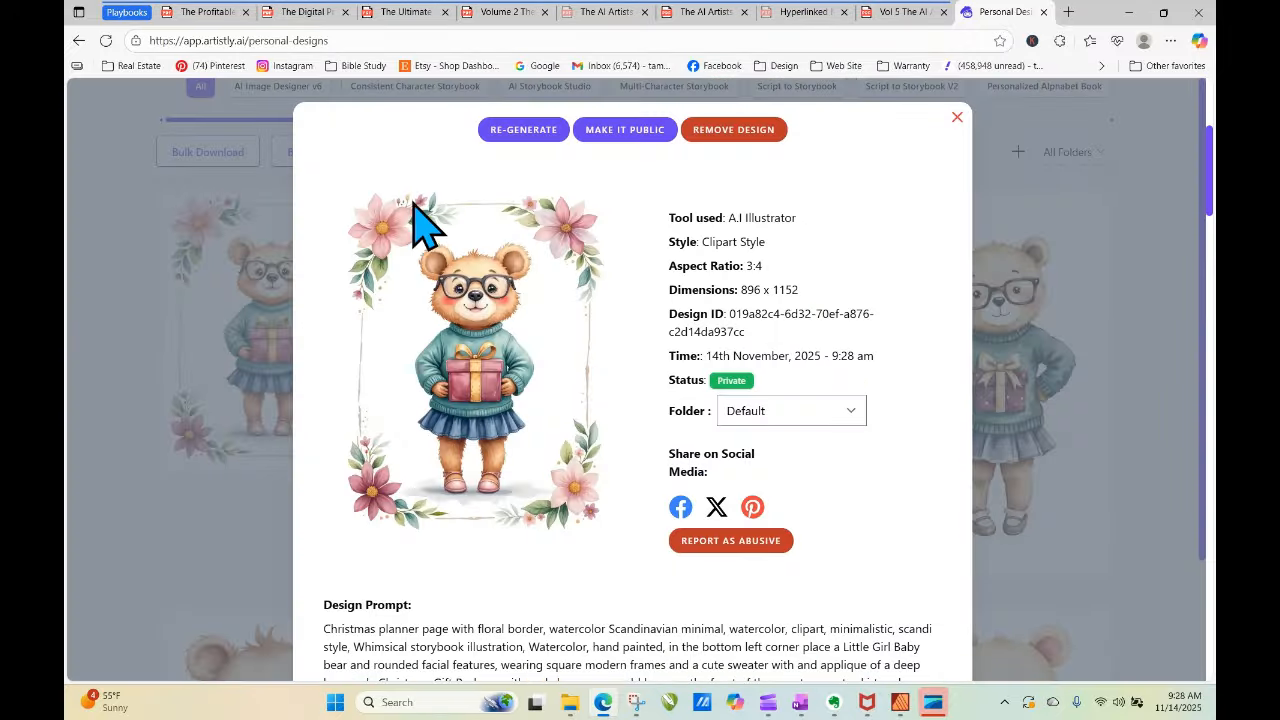
pyautogui.click(523, 129)
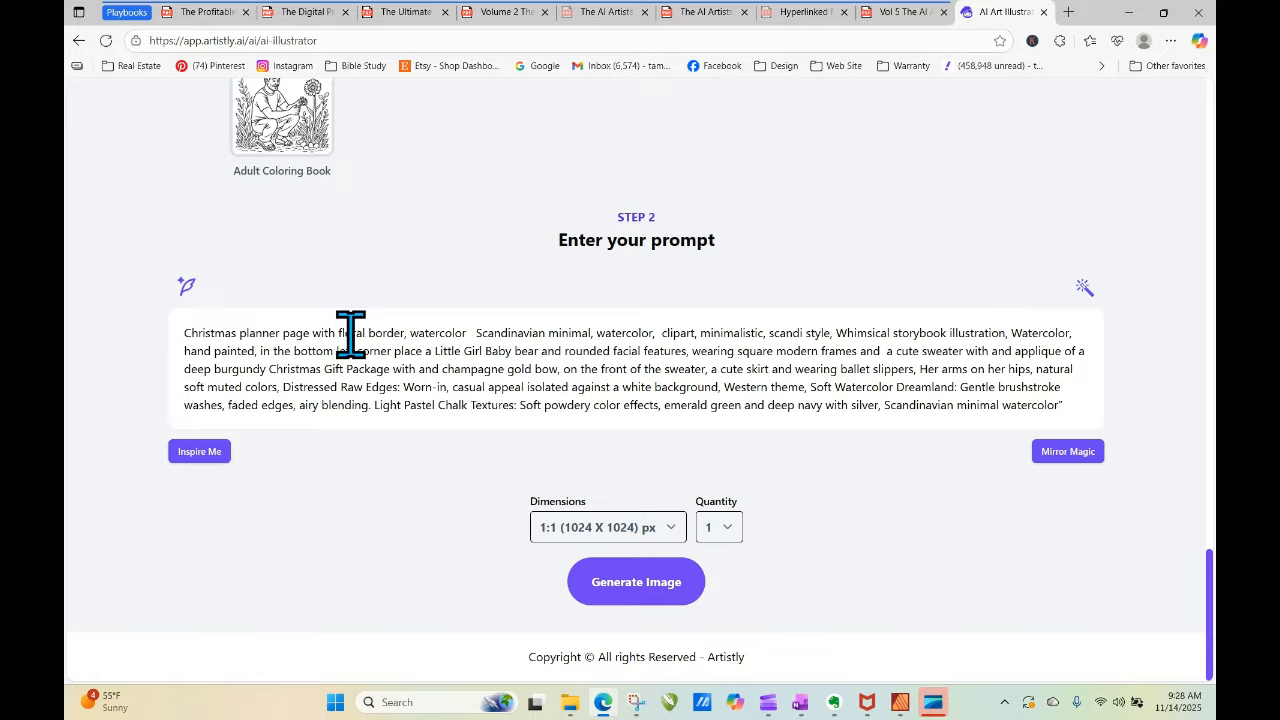
# Insert "and a blank center for writing," after "floral border," in the prompt.
pyautogui.click(408, 335)
pyautogui.press('BackSpace')
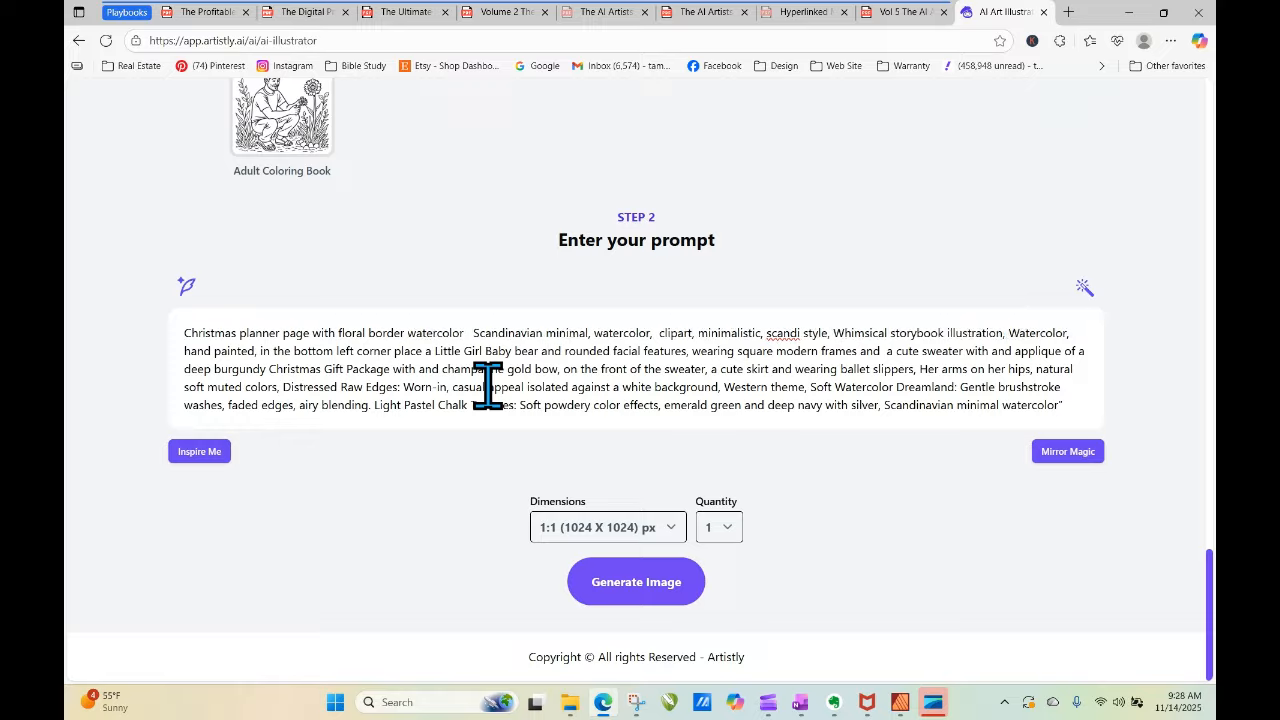
pyautogui.write(',')
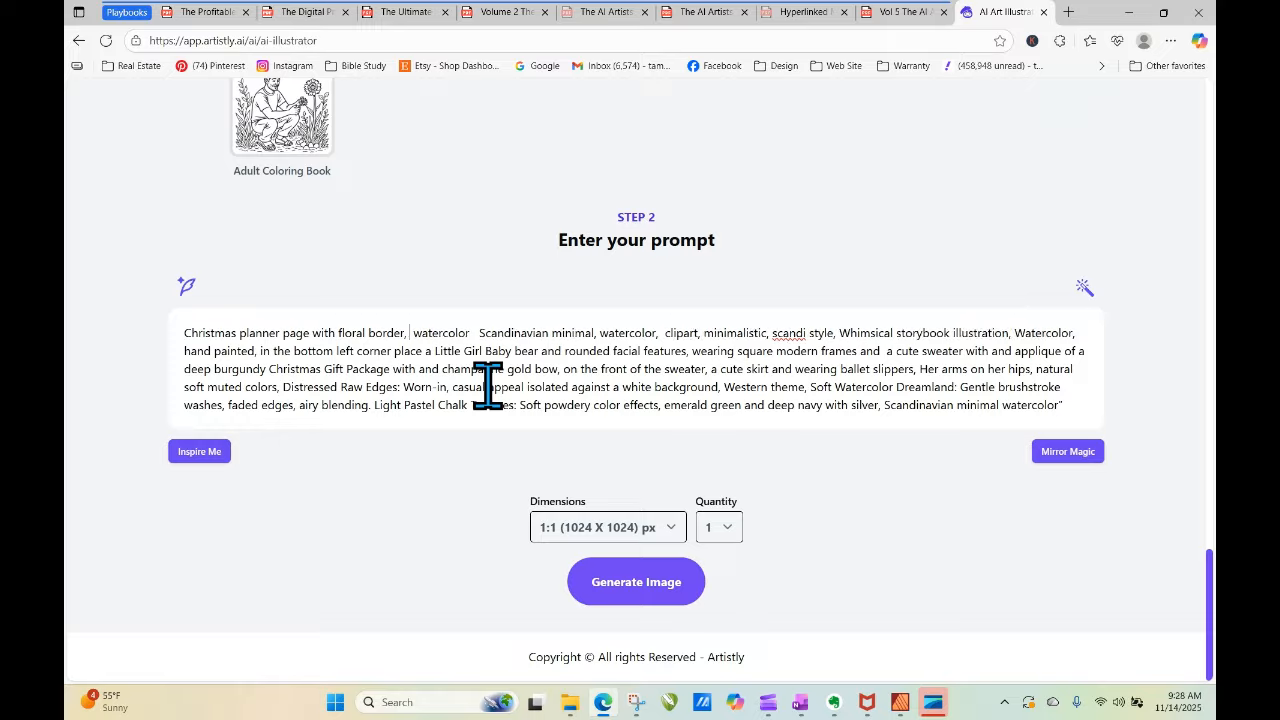
pyautogui.write(' and a blank center')
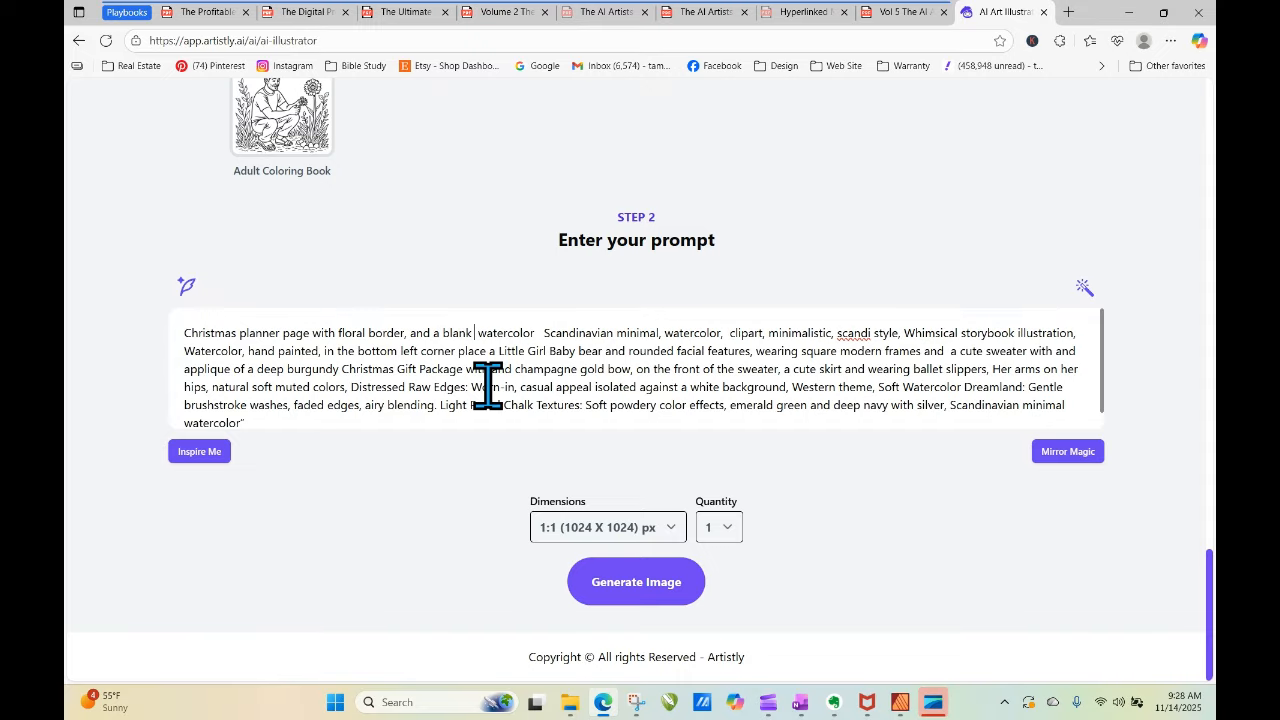
pyautogui.write(' for writing')
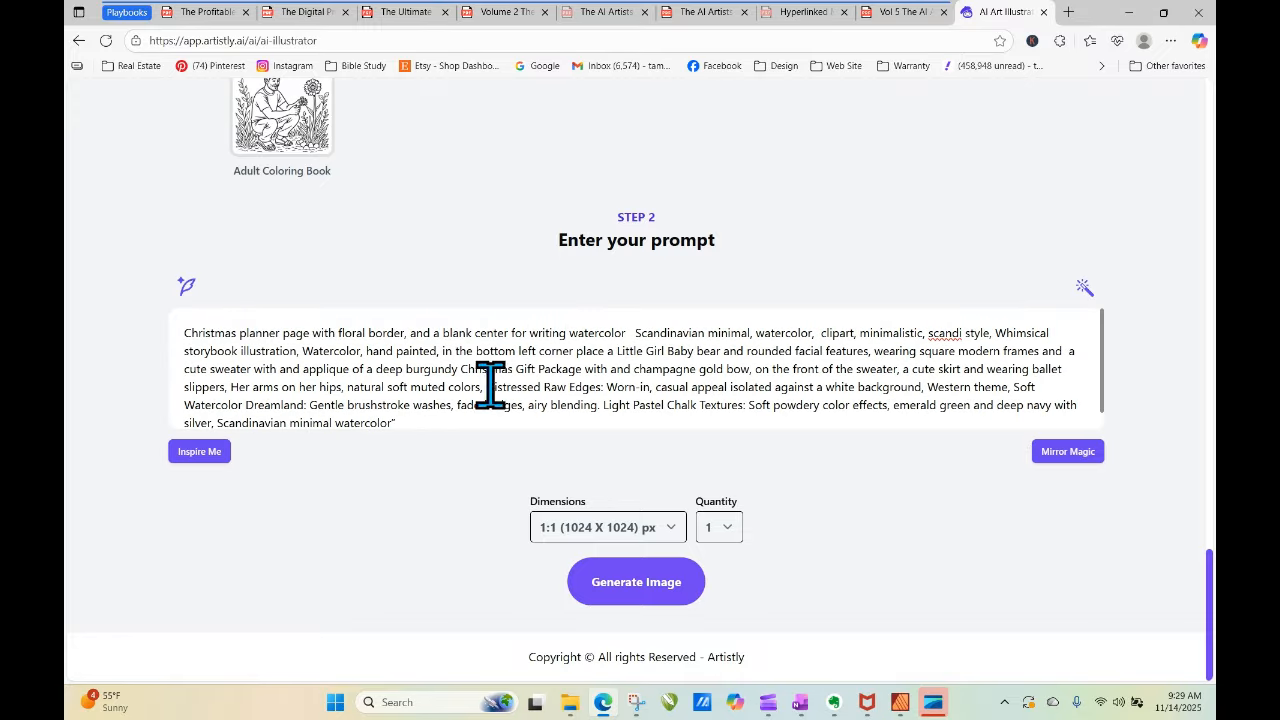
pyautogui.write(',')
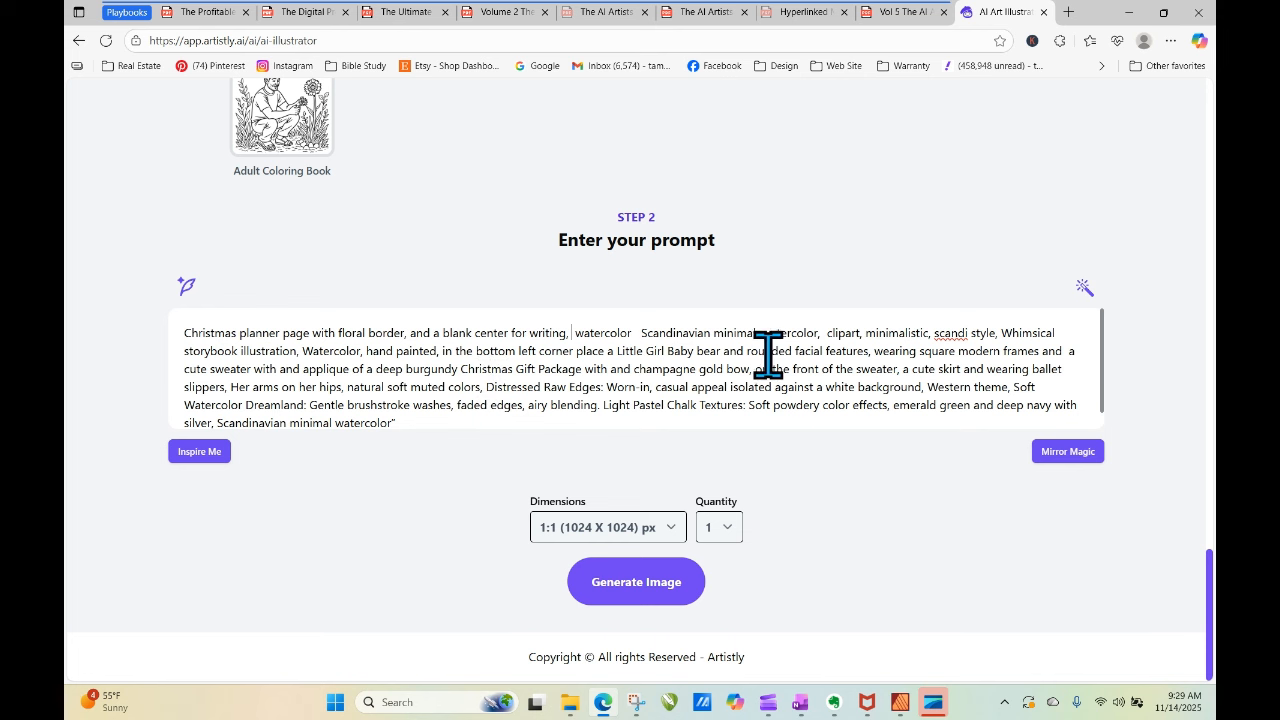
# Set the dimensions to 3:4 (896 X 1152) px and generate the image.
pyautogui.click(643, 536)
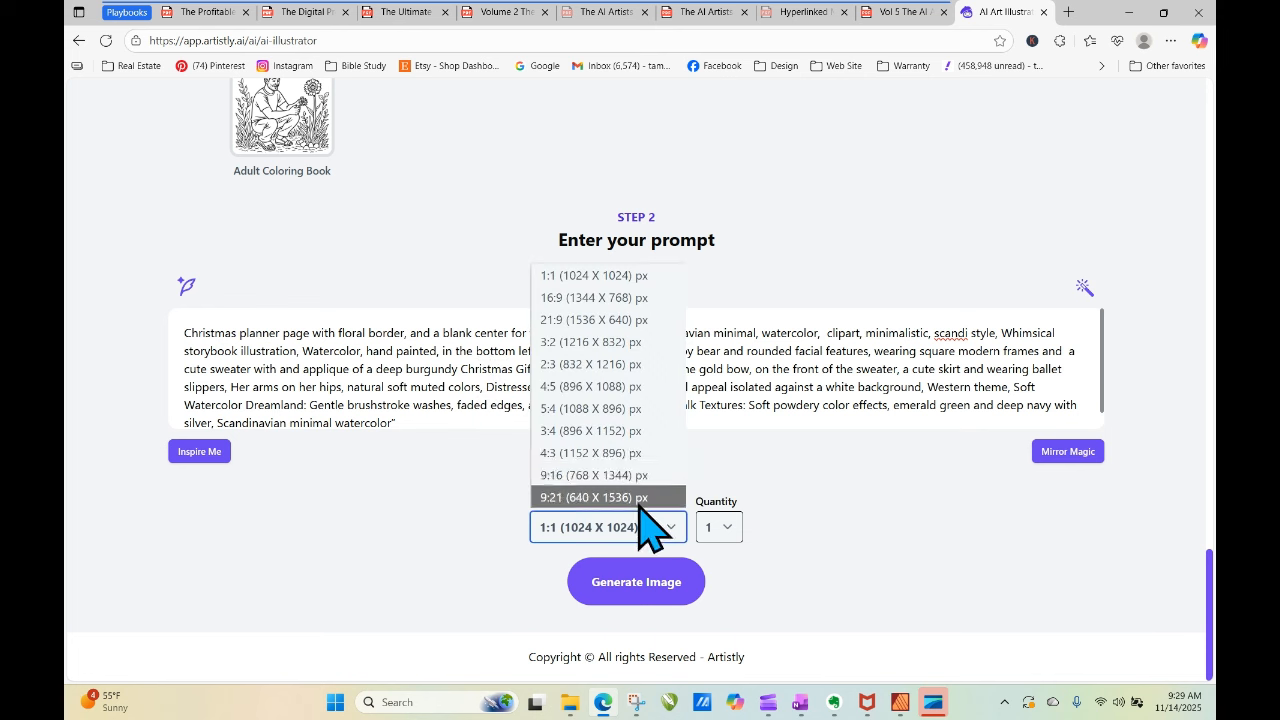
pyautogui.click(622, 432)
pyautogui.click(636, 581)
# Open the new floral-border design with the small bear in its bottom left corner and load its prompt for regeneration.
pyautogui.scroll(-15, 1155, 240)
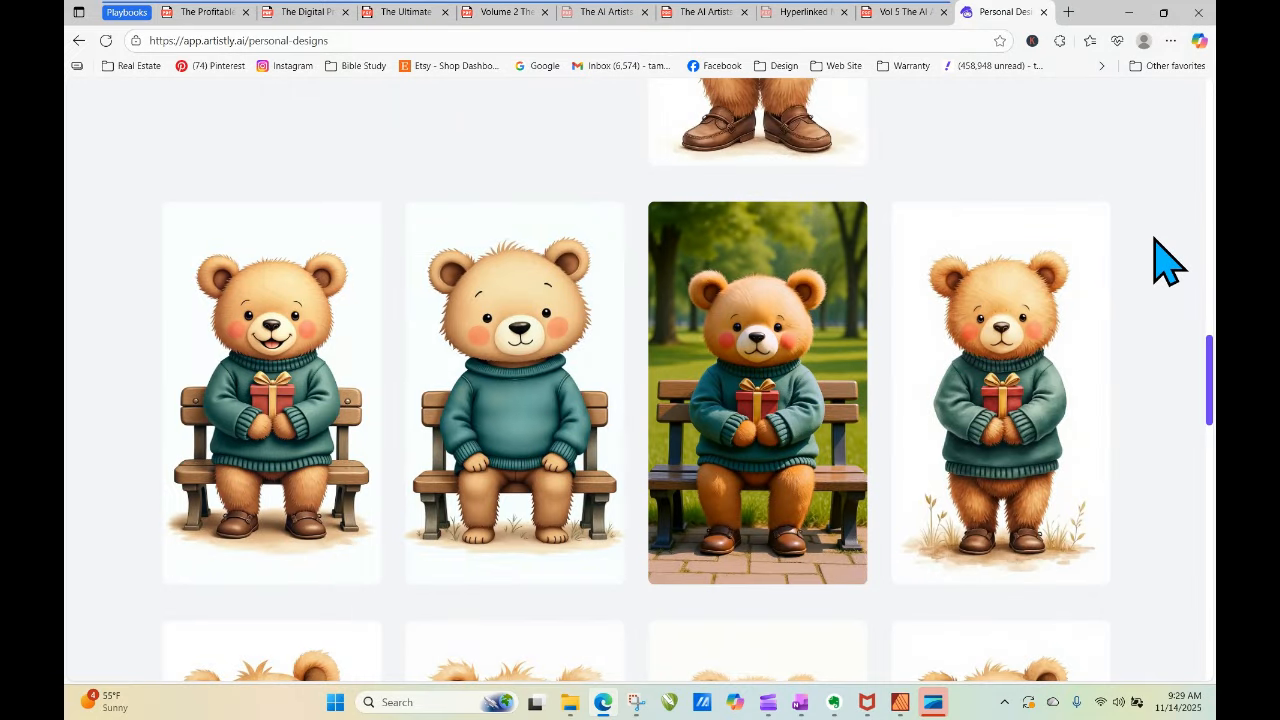
pyautogui.scroll(8, 1165, 260)
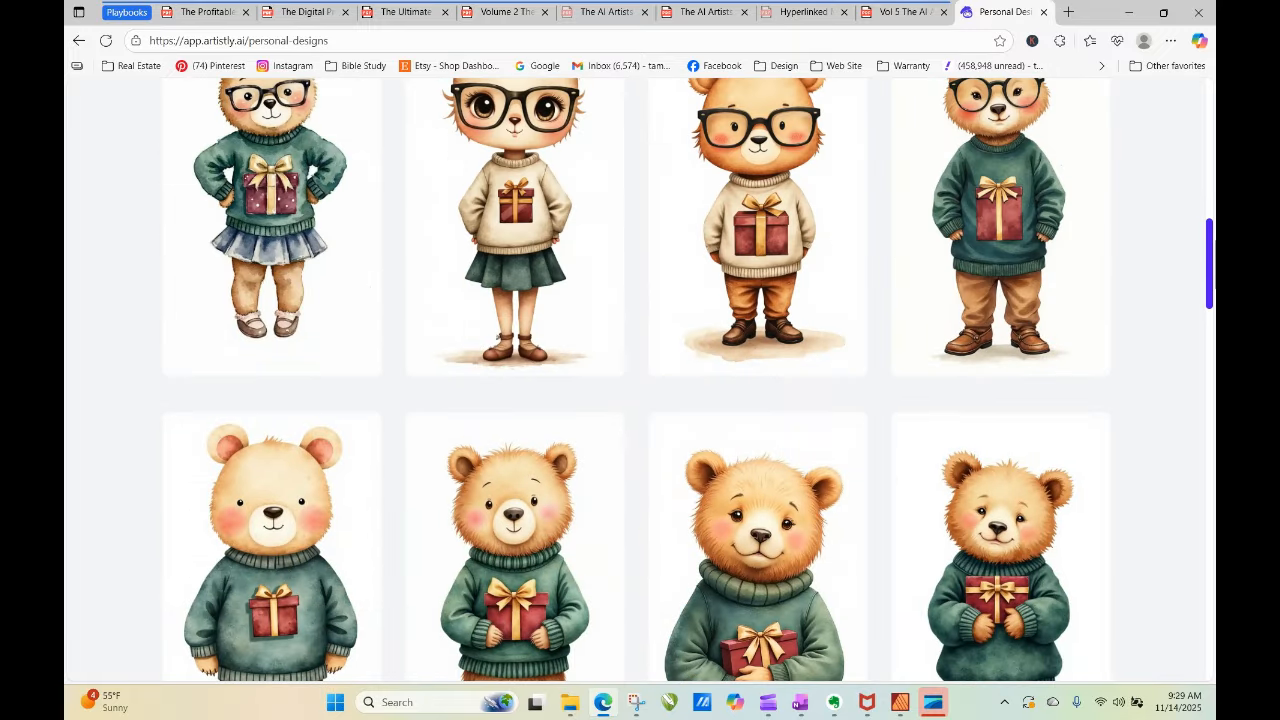
pyautogui.scroll(10, 645, 380)
pyautogui.scroll(-1, 645, 380)
pyautogui.moveTo(190, 515)
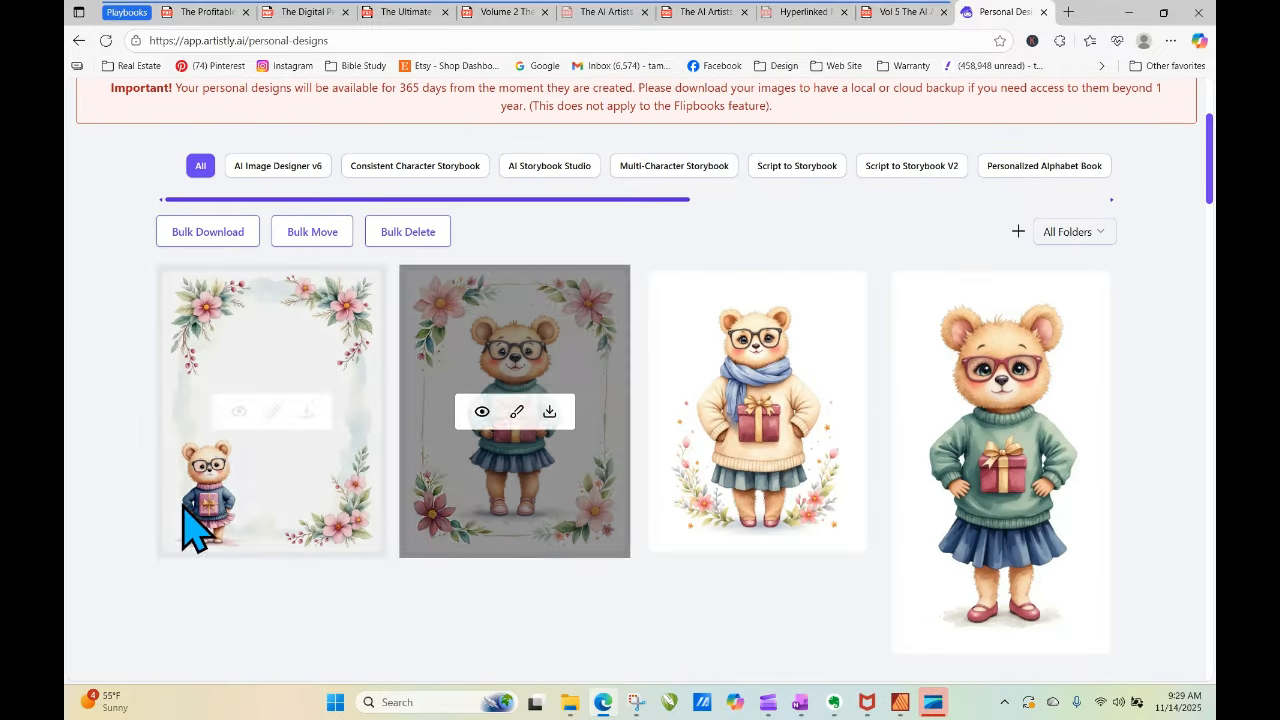
pyautogui.click(238, 412)
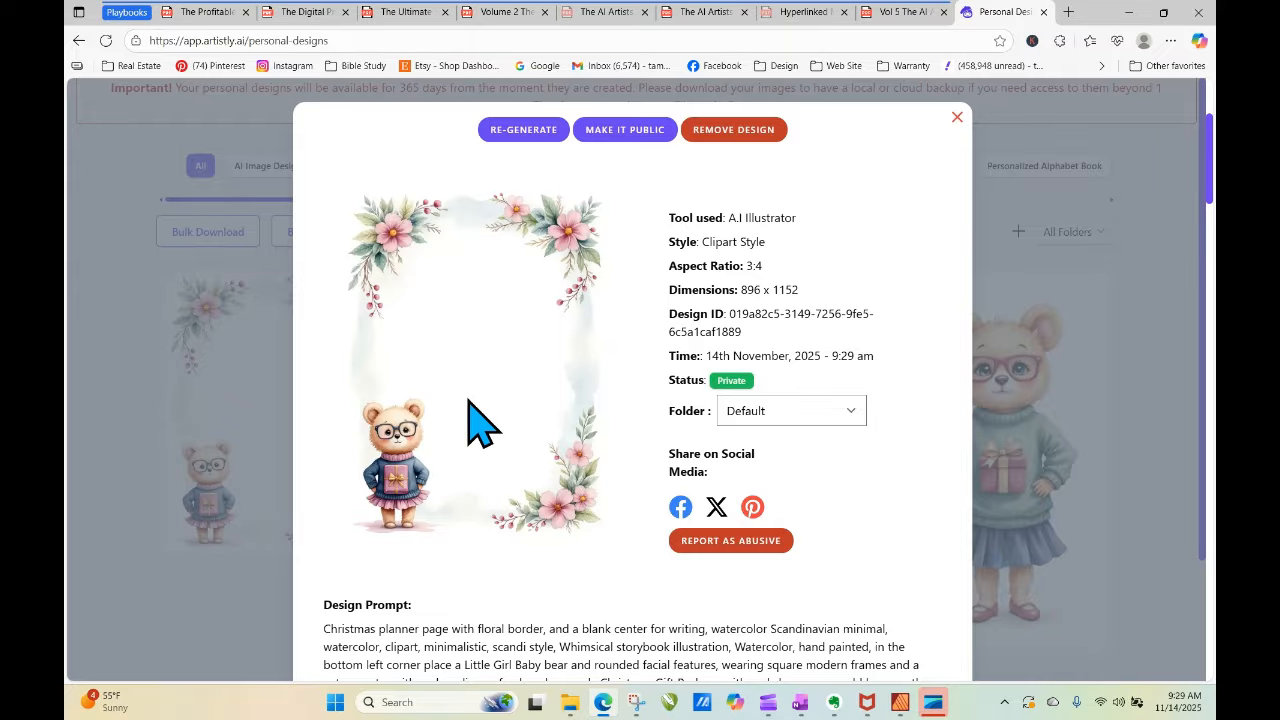
pyautogui.click(530, 132)
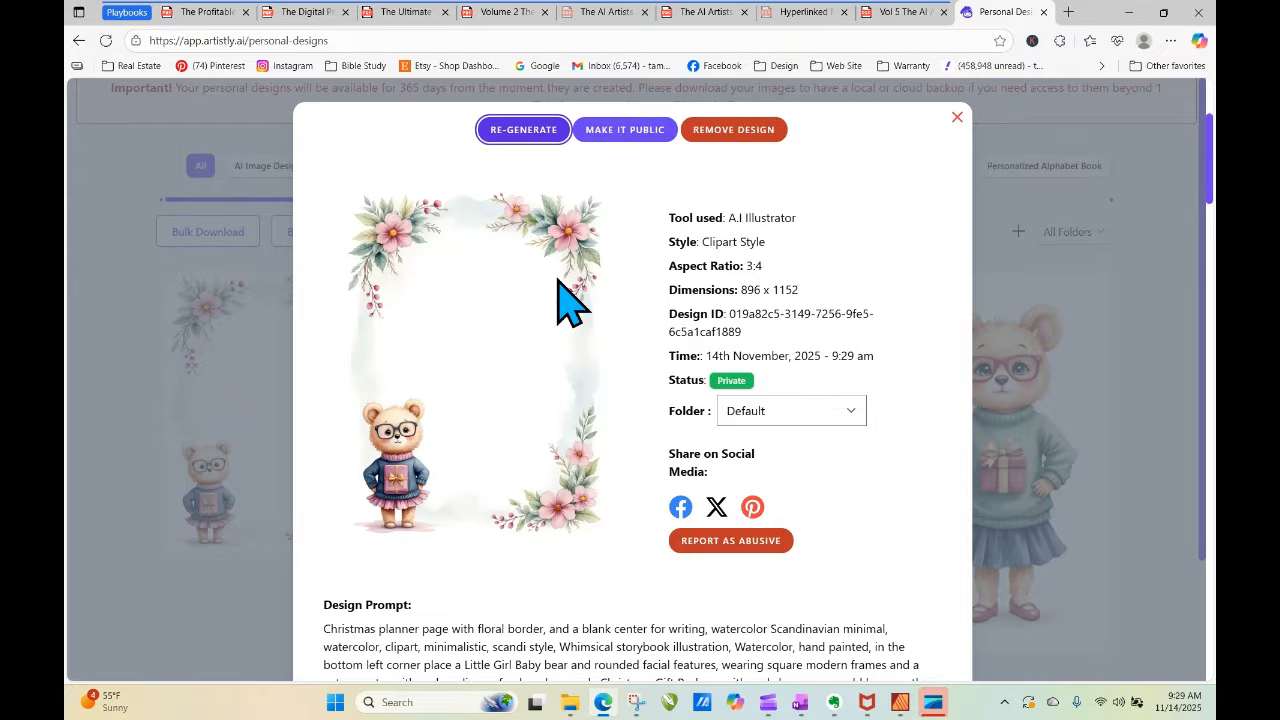
pyautogui.scroll(-8, 640, 480)
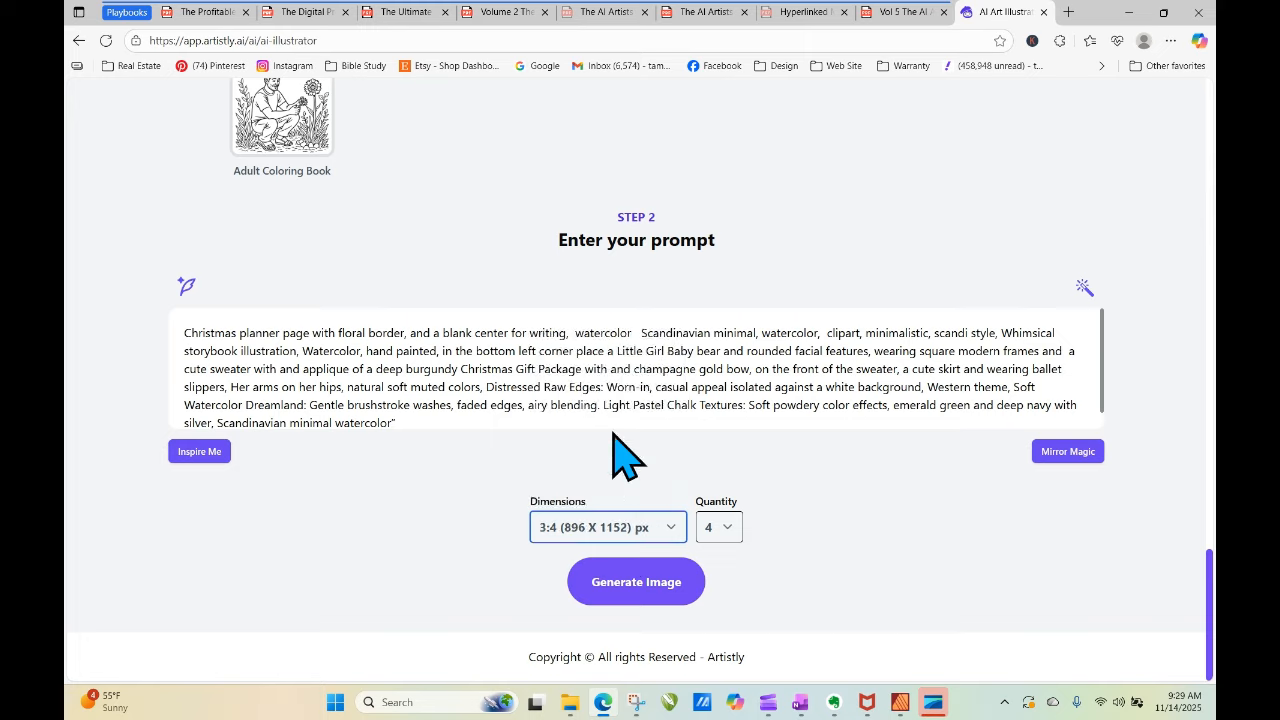
# Generate four 3:4 (896 X 1152) px images from the prompt and look over the finished variations.
pyautogui.click(655, 584)
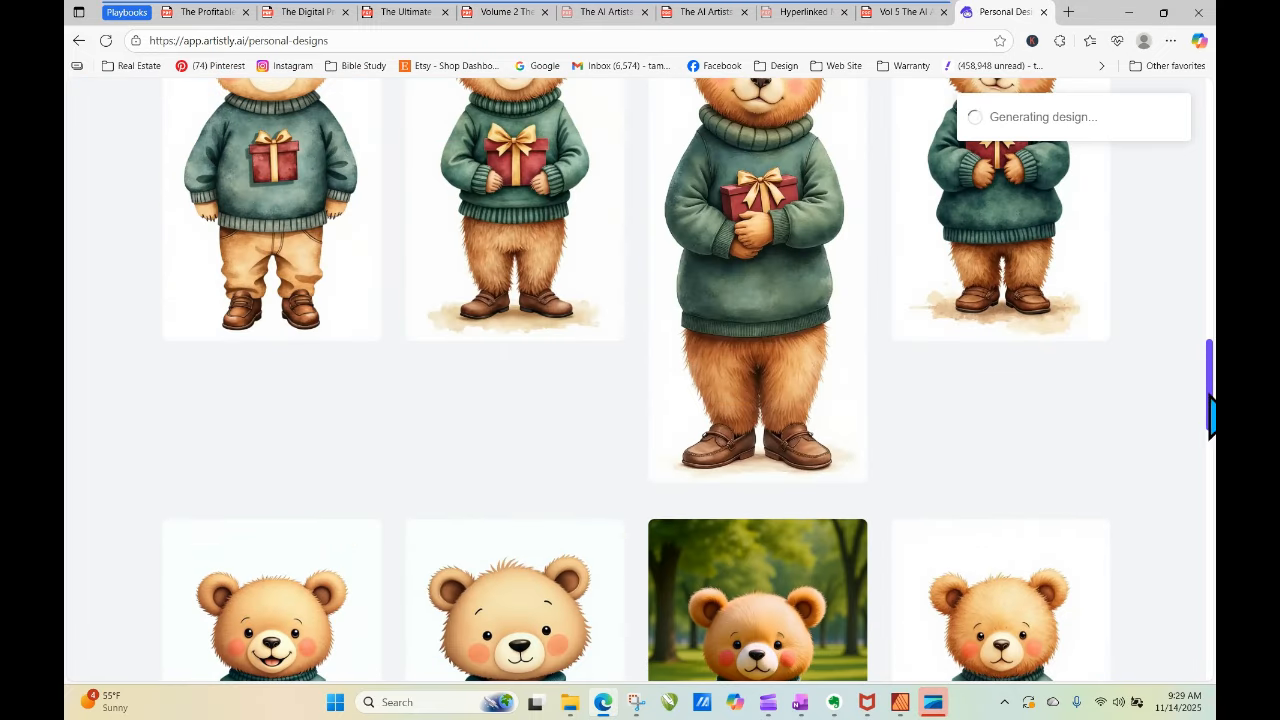
pyautogui.moveTo(1210, 402); pyautogui.dragTo(1211, 201)
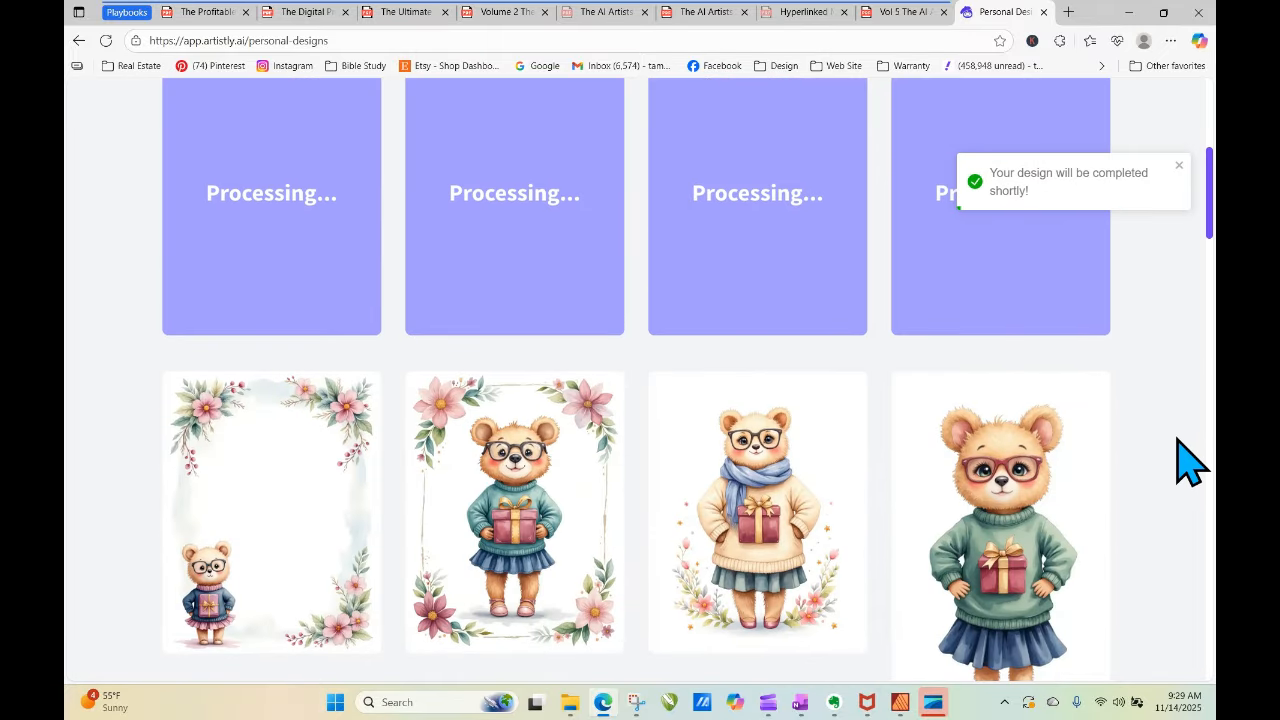
pyautogui.moveTo(1210, 190)
pyautogui.mouseDown()
pyautogui.moveTo(1210, 177)
pyautogui.moveTo(1210, 200)
pyautogui.mouseUp()
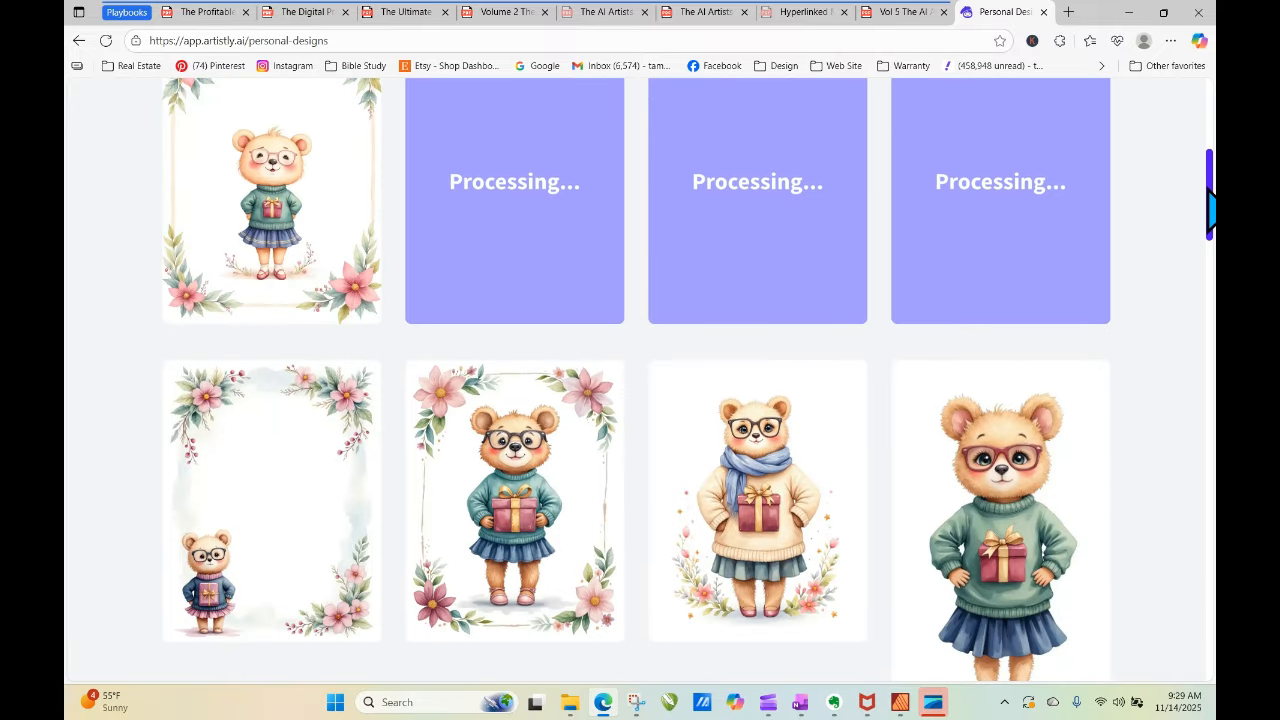
pyautogui.scroll(1, 1157, 277)
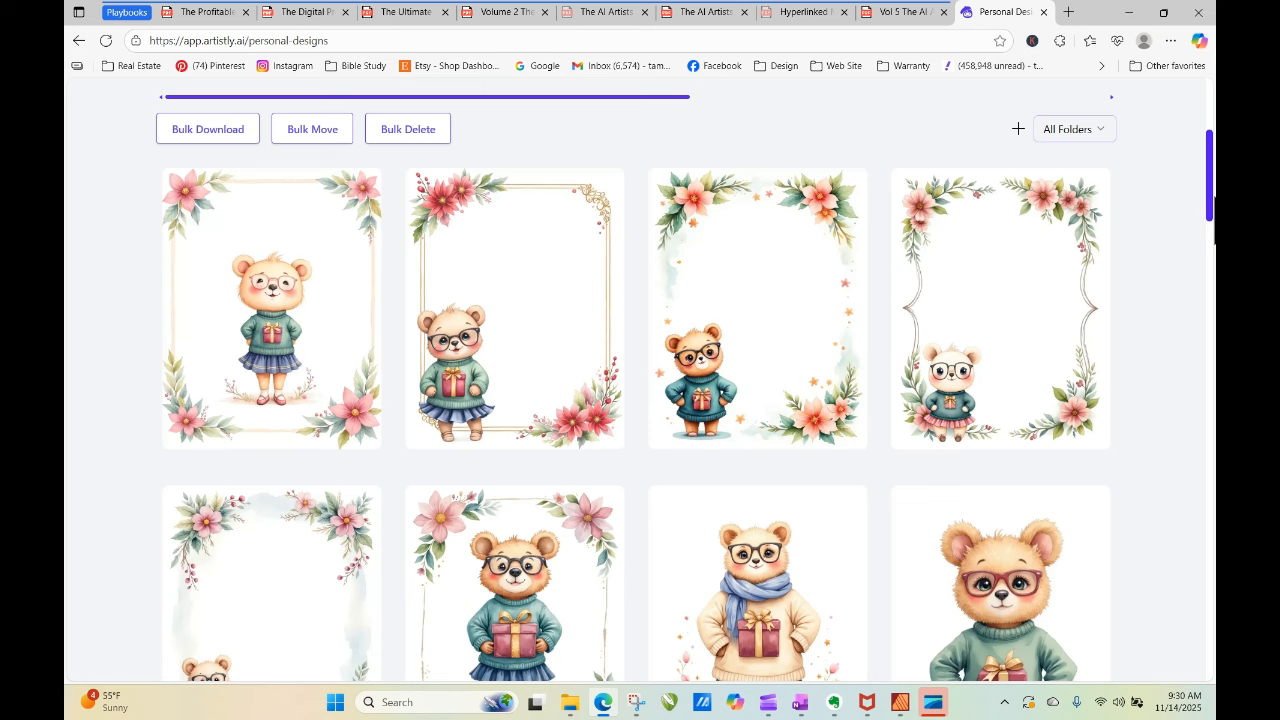
pyautogui.moveTo(1211, 198); pyautogui.dragTo(809, 188)
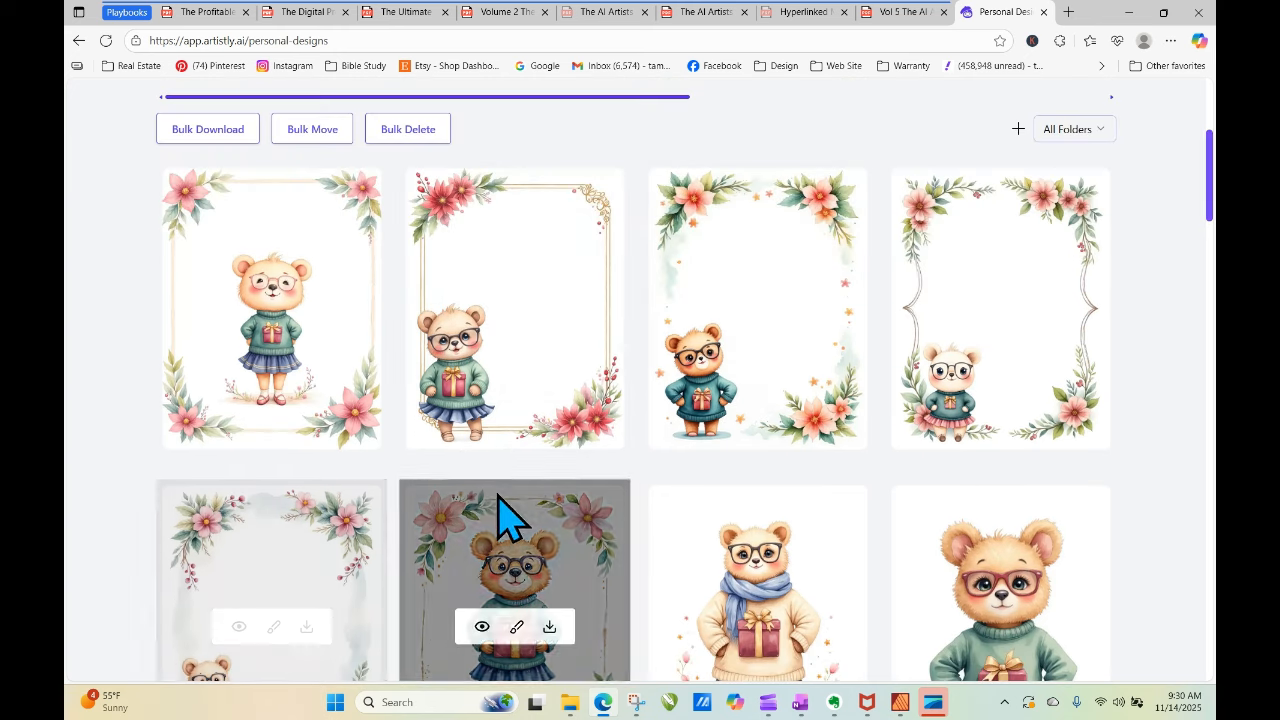
# Open the details of the earlier blank-center design, in the row below the four new variations.
pyautogui.moveTo(1211, 194); pyautogui.dragTo(1211, 218)
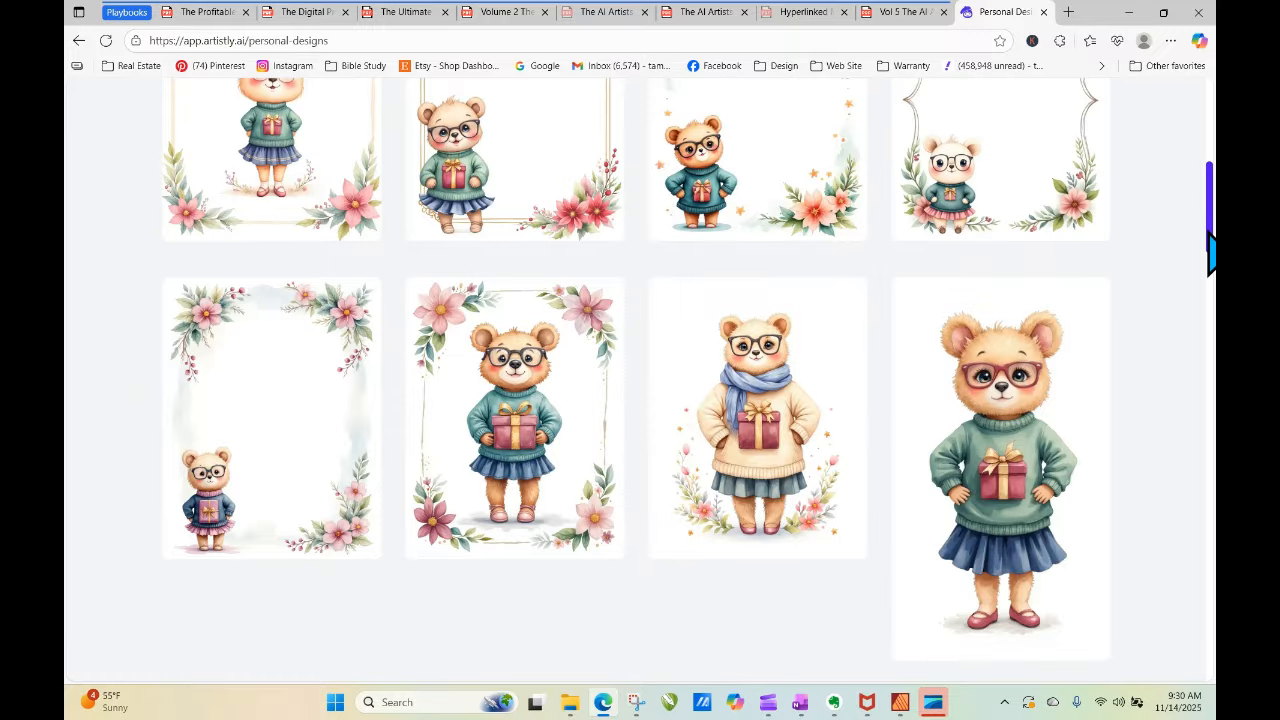
pyautogui.moveTo(1211, 245)
pyautogui.mouseDown()
pyautogui.moveTo(1211, 196)
pyautogui.moveTo(1211, 239)
pyautogui.mouseUp()
pyautogui.moveTo(262, 430)
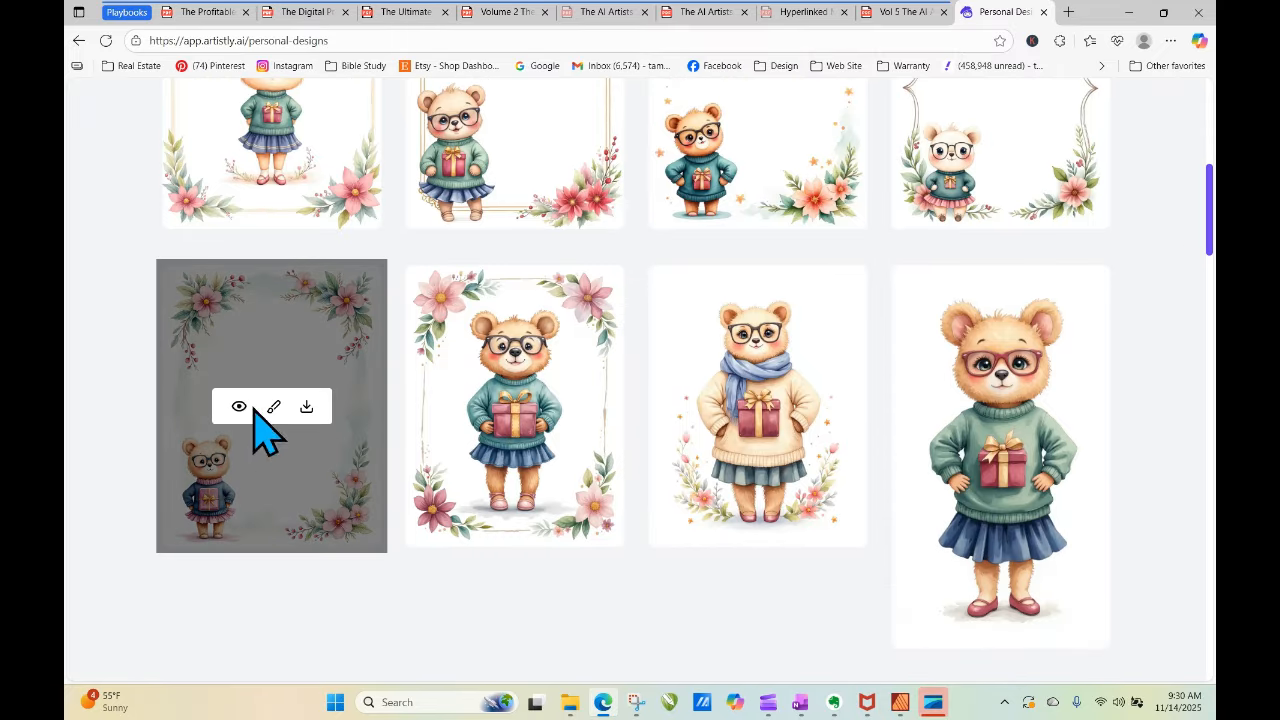
pyautogui.click(239, 406)
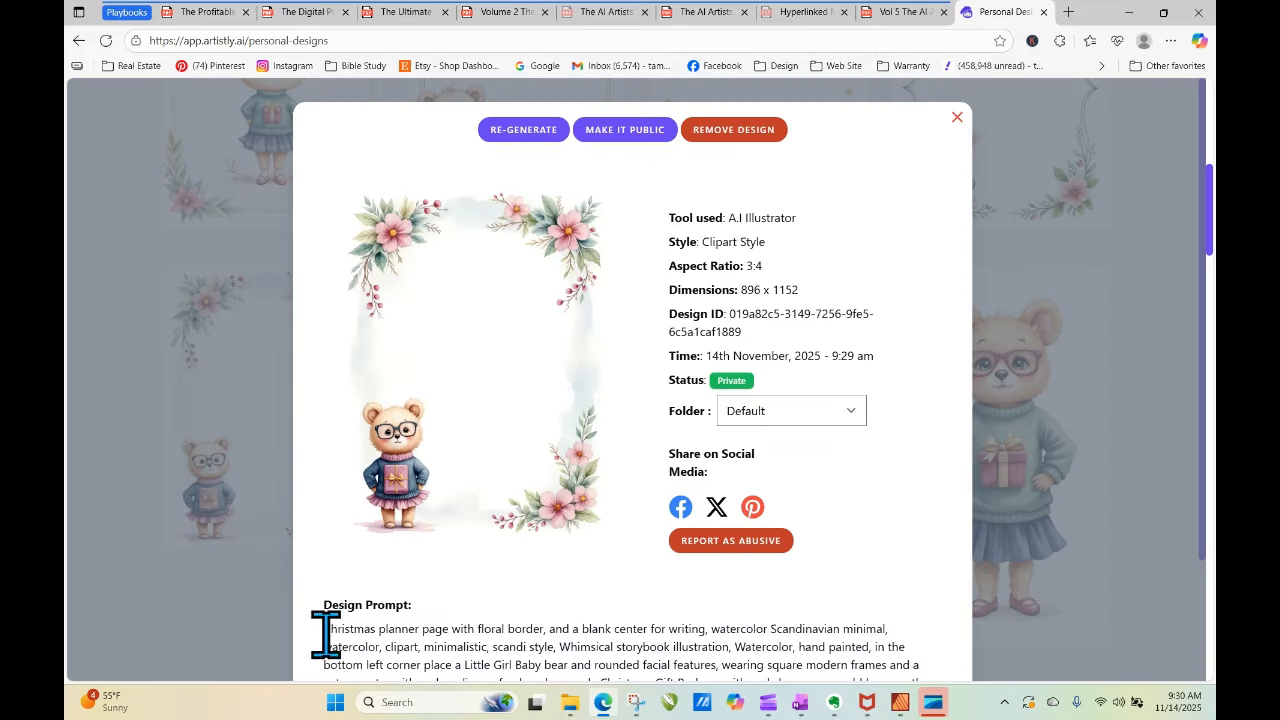
# Copy the full design prompt of the blank-center floral design and paste it as the clip art generator's description.
pyautogui.moveTo(330, 633); pyautogui.dragTo(645, 572)
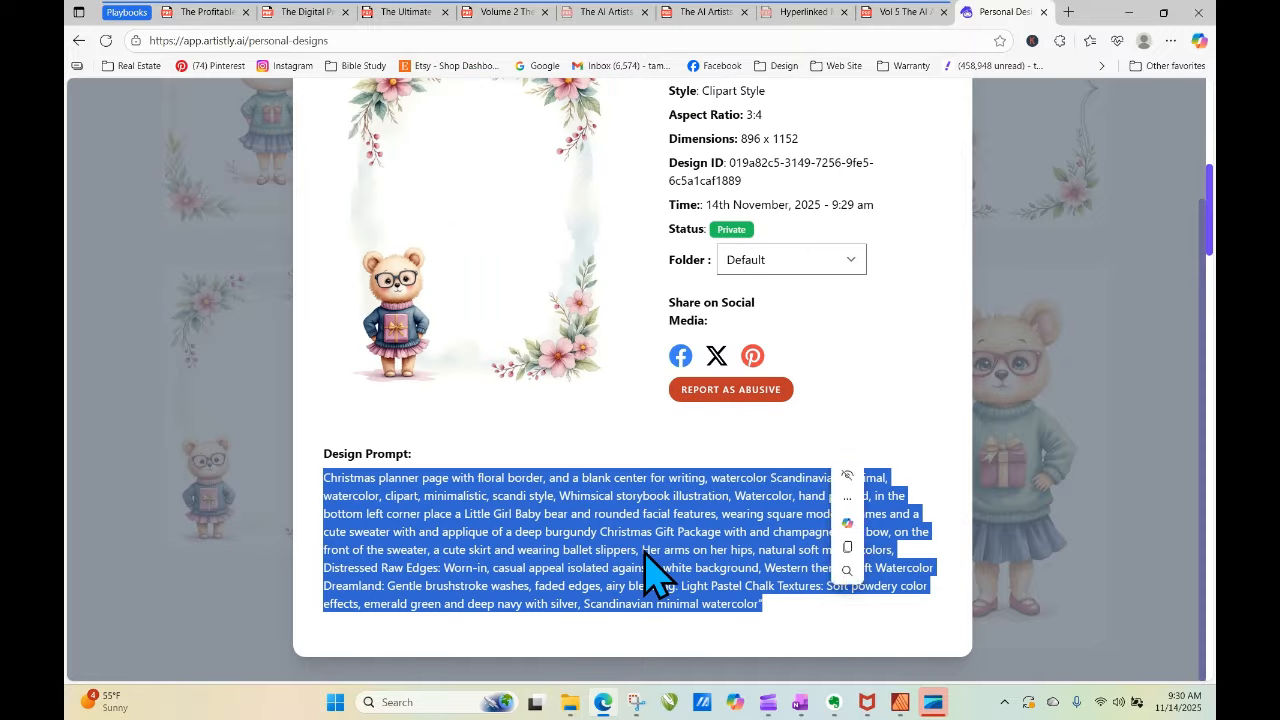
pyautogui.rightClick(645, 572)
pyautogui.click(700, 260)
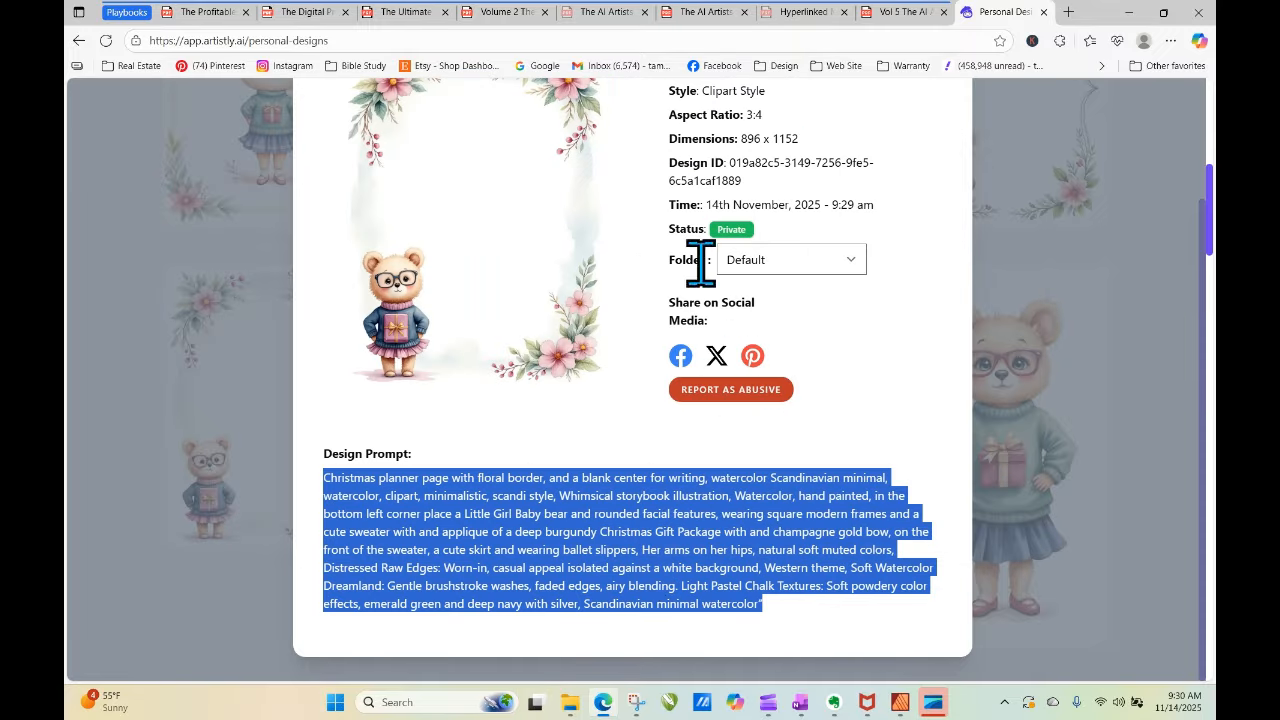
pyautogui.click(1138, 322)
pyautogui.scroll(3, 1206, 265)
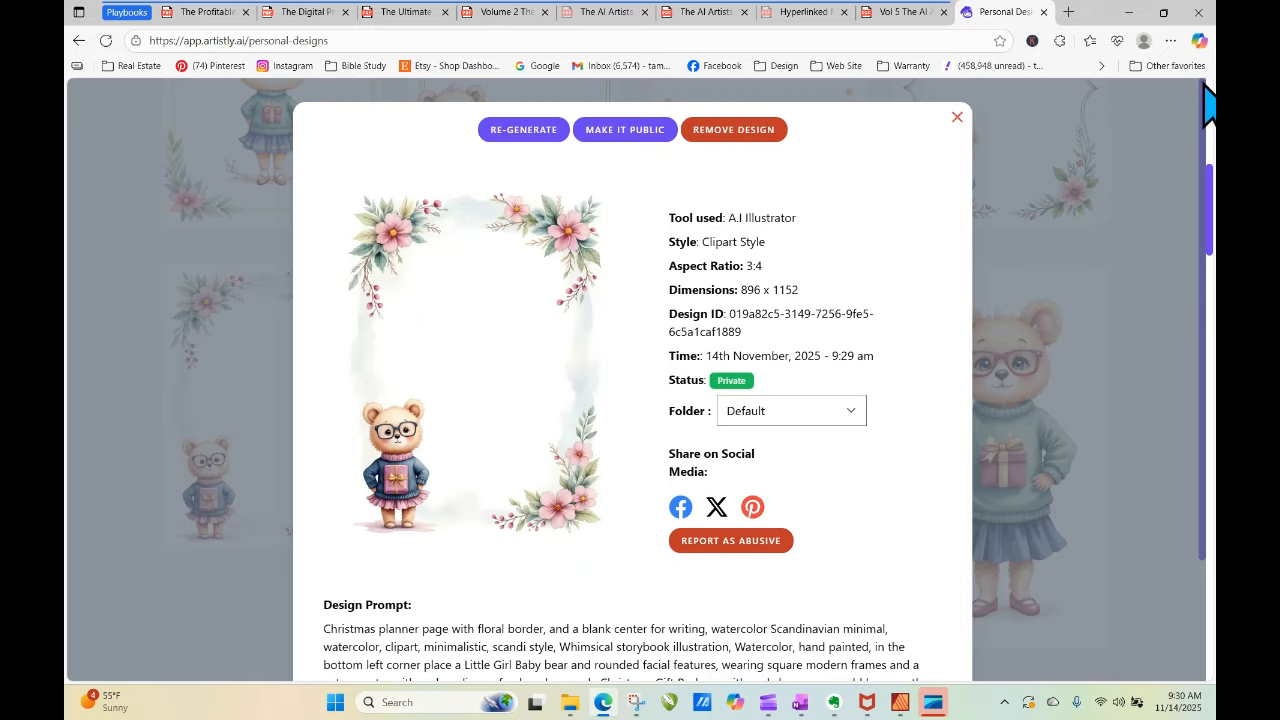
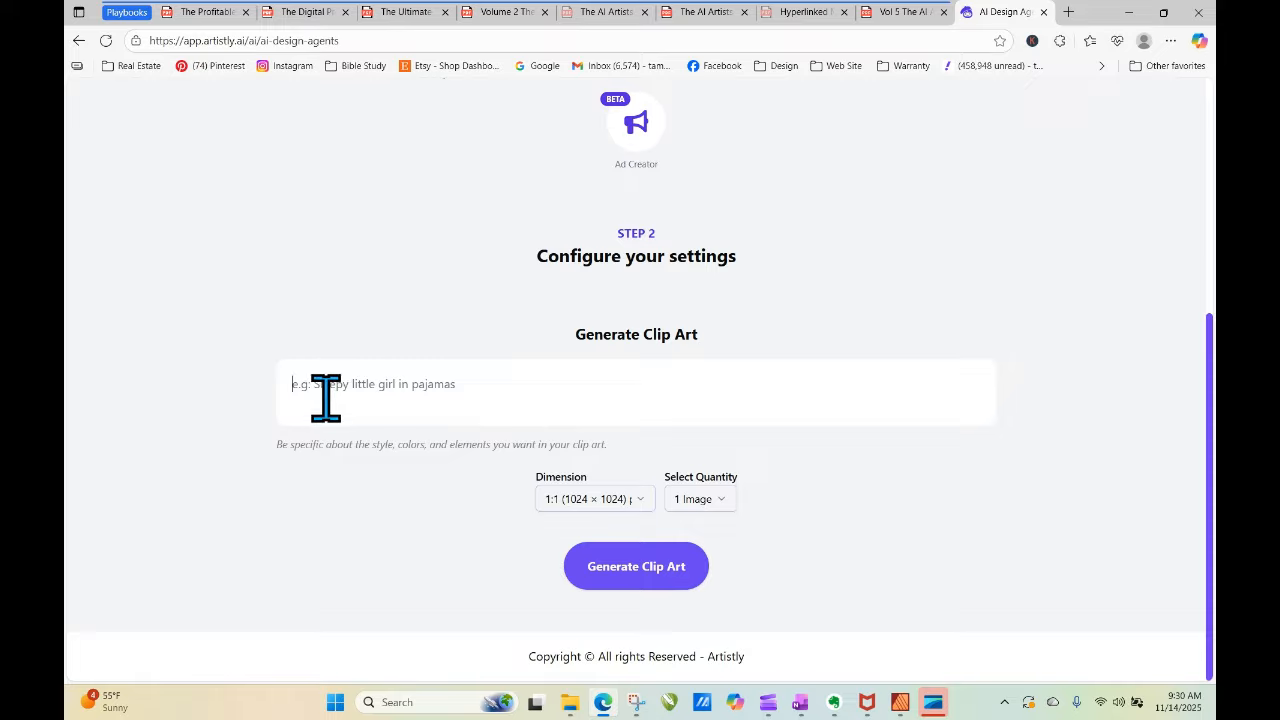
pyautogui.rightClick(326, 398)
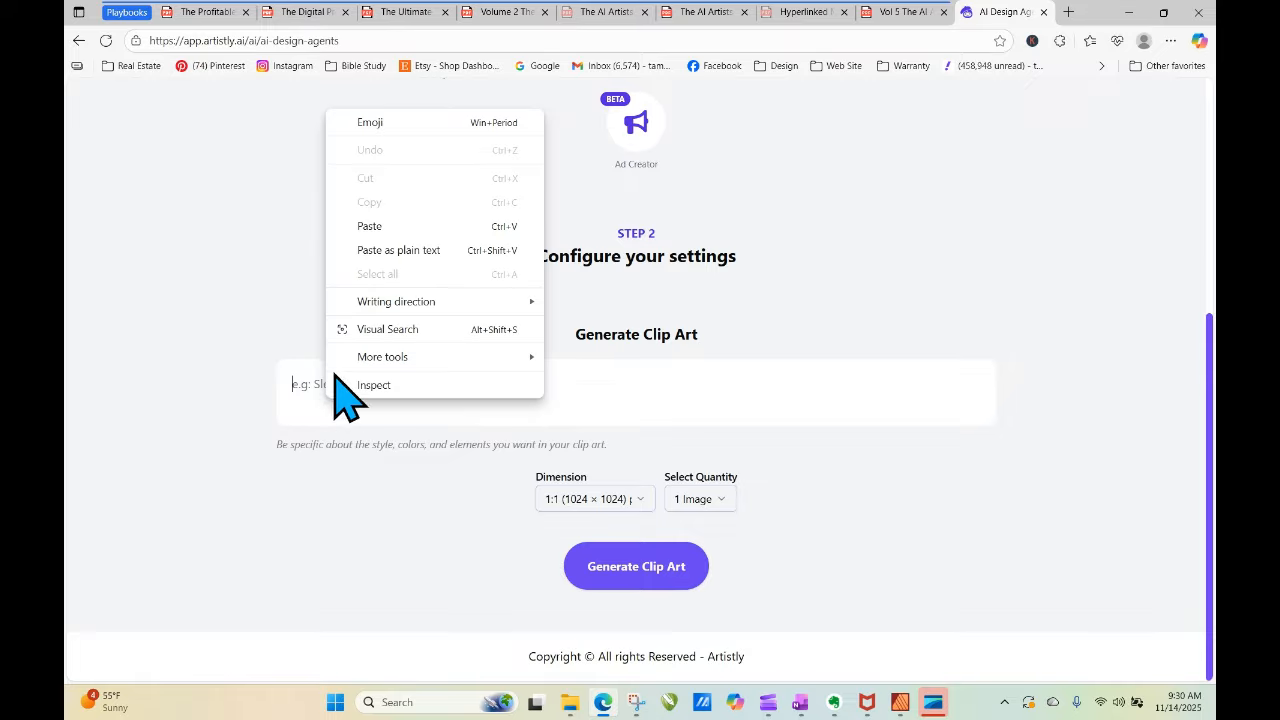
pyautogui.click(370, 227)
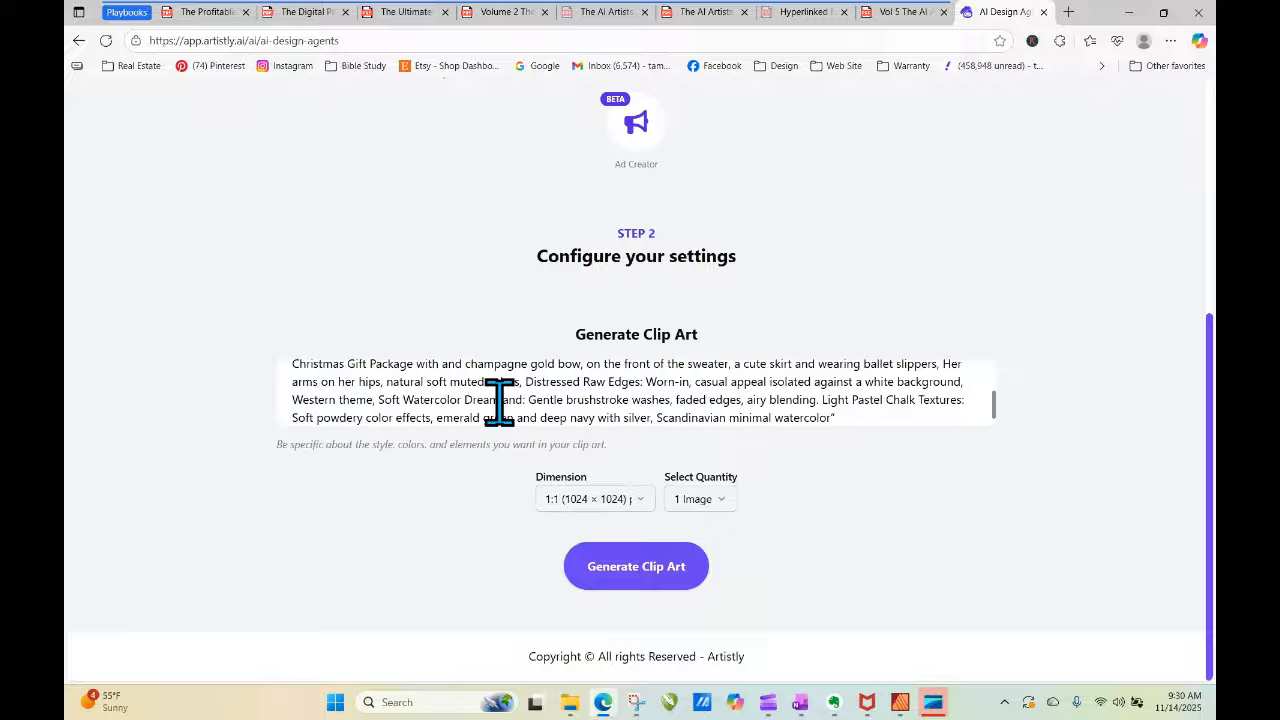
# Set the clip art dimension to 3:4 (896 × 1152) px and the quantity to 4 images, and start the generation.
pyautogui.click(586, 502)
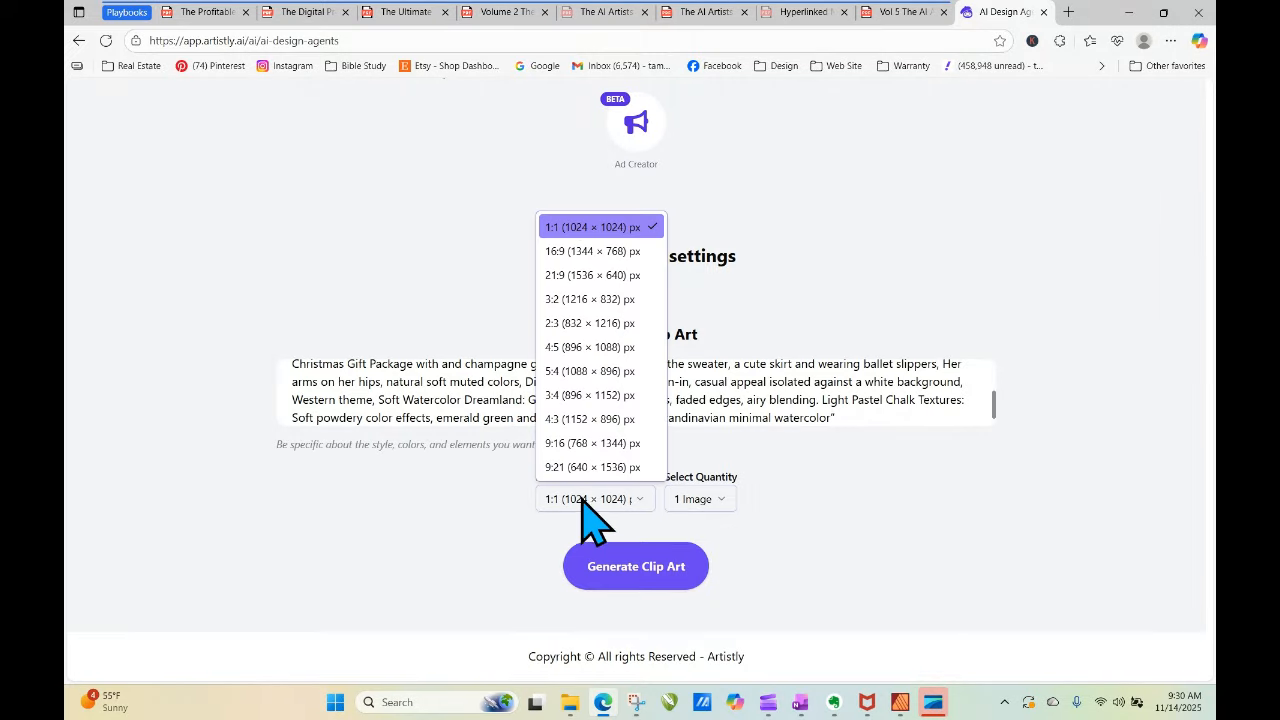
pyautogui.click(588, 419)
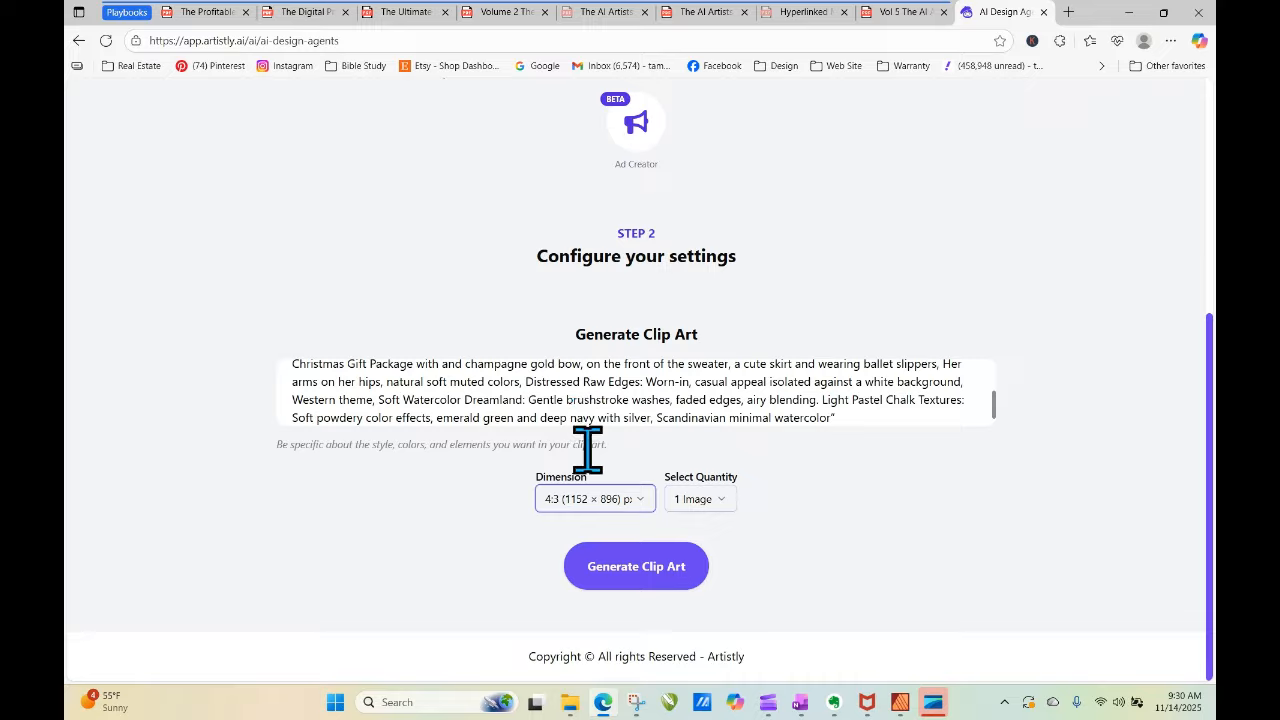
pyautogui.click(611, 500)
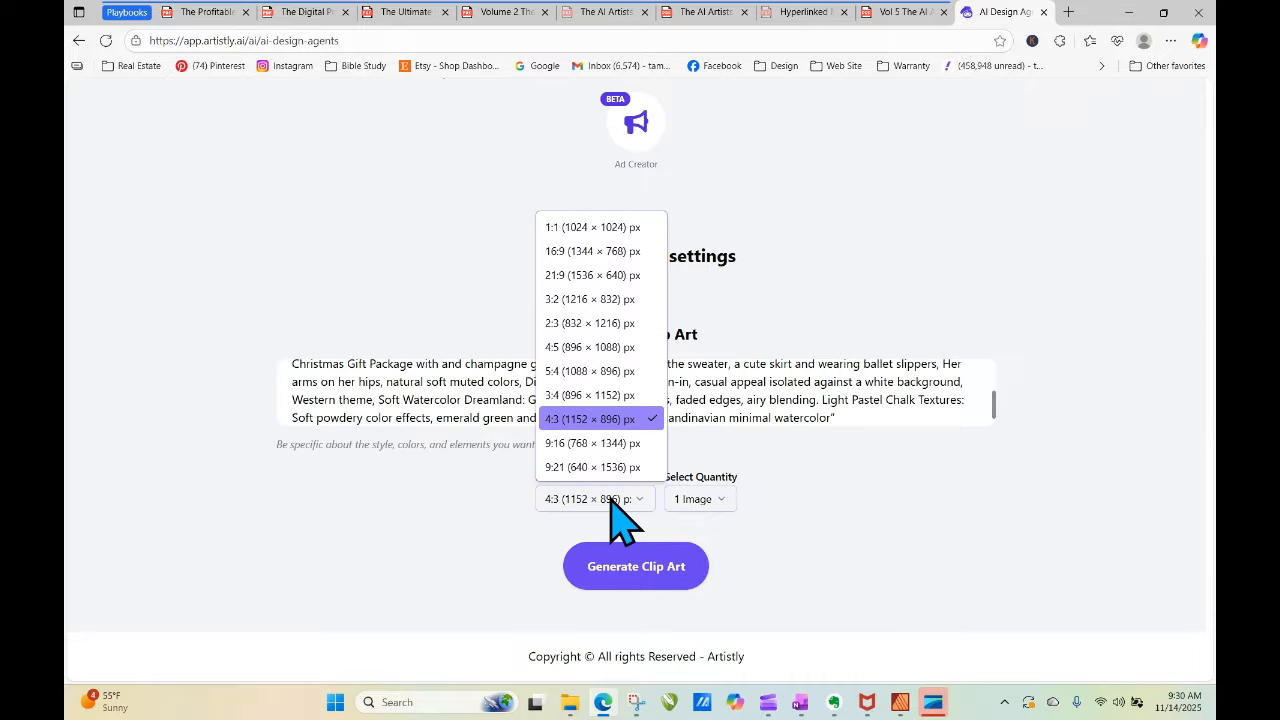
pyautogui.click(600, 396)
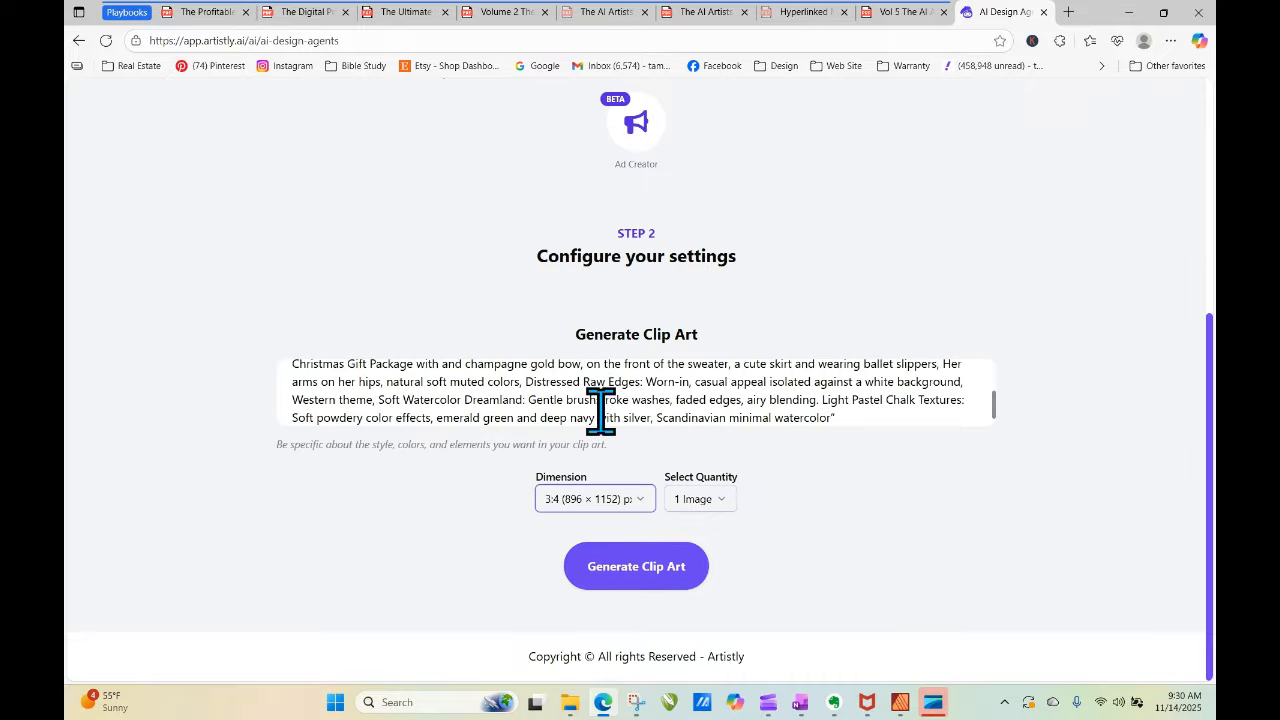
pyautogui.click(703, 503)
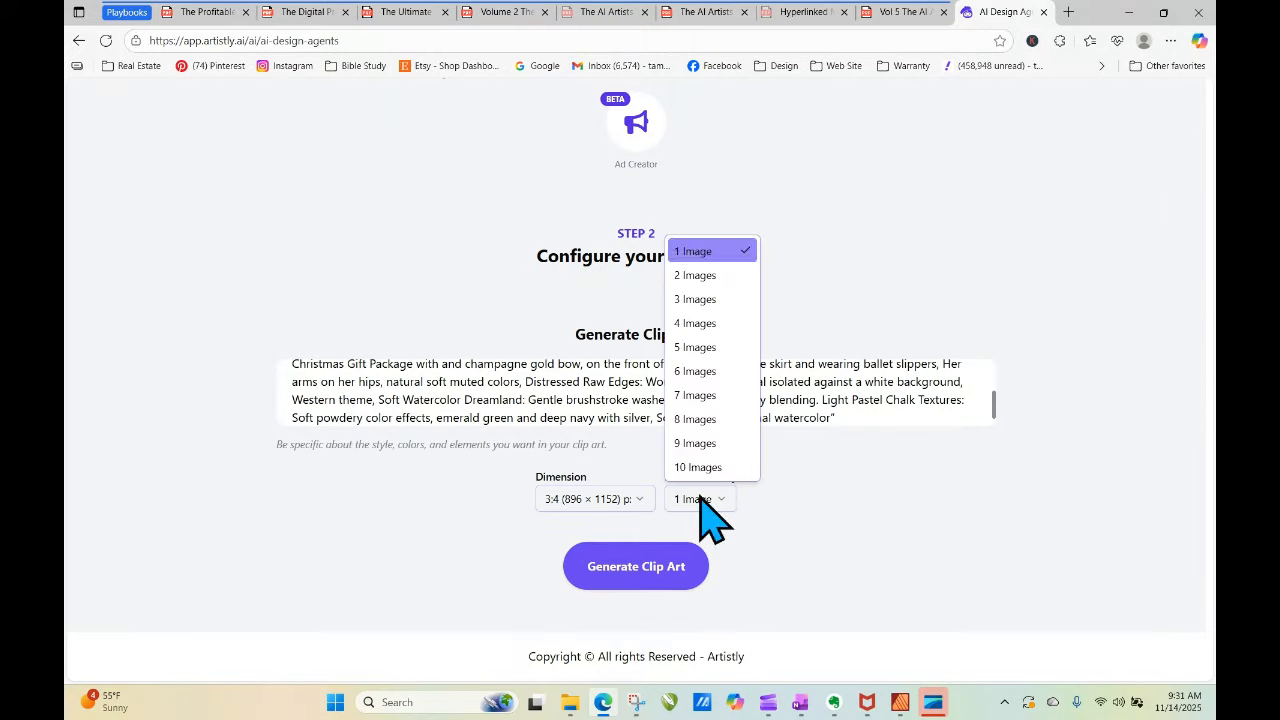
pyautogui.click(712, 326)
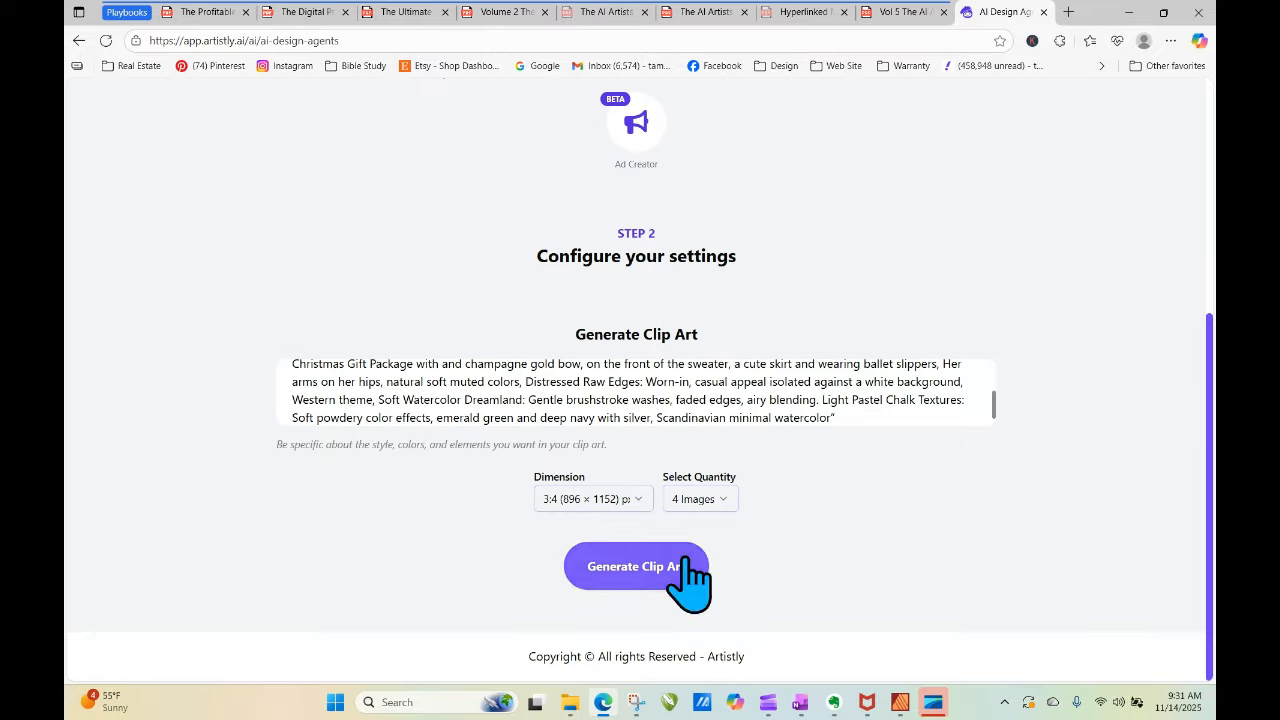
pyautogui.click(651, 564)
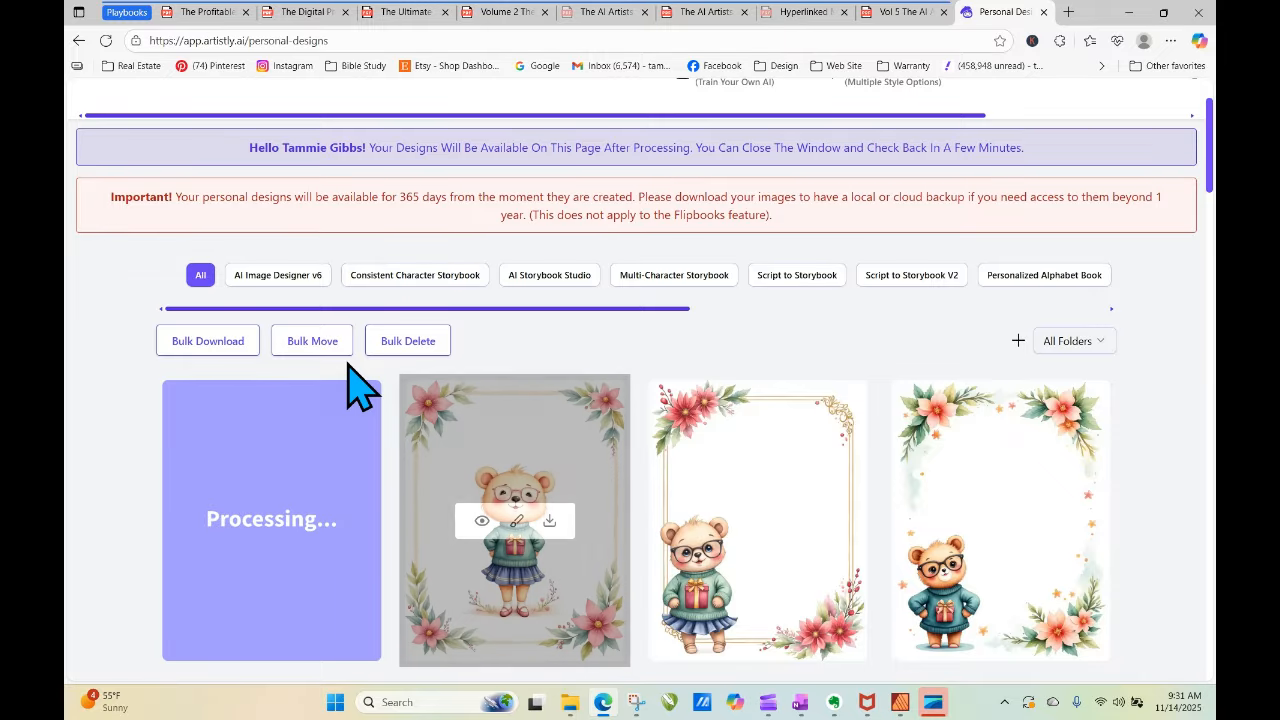
# Refresh the personal designs page and check the processing status of the new clip art against the earlier floral-border pages.
pyautogui.click(105, 41)
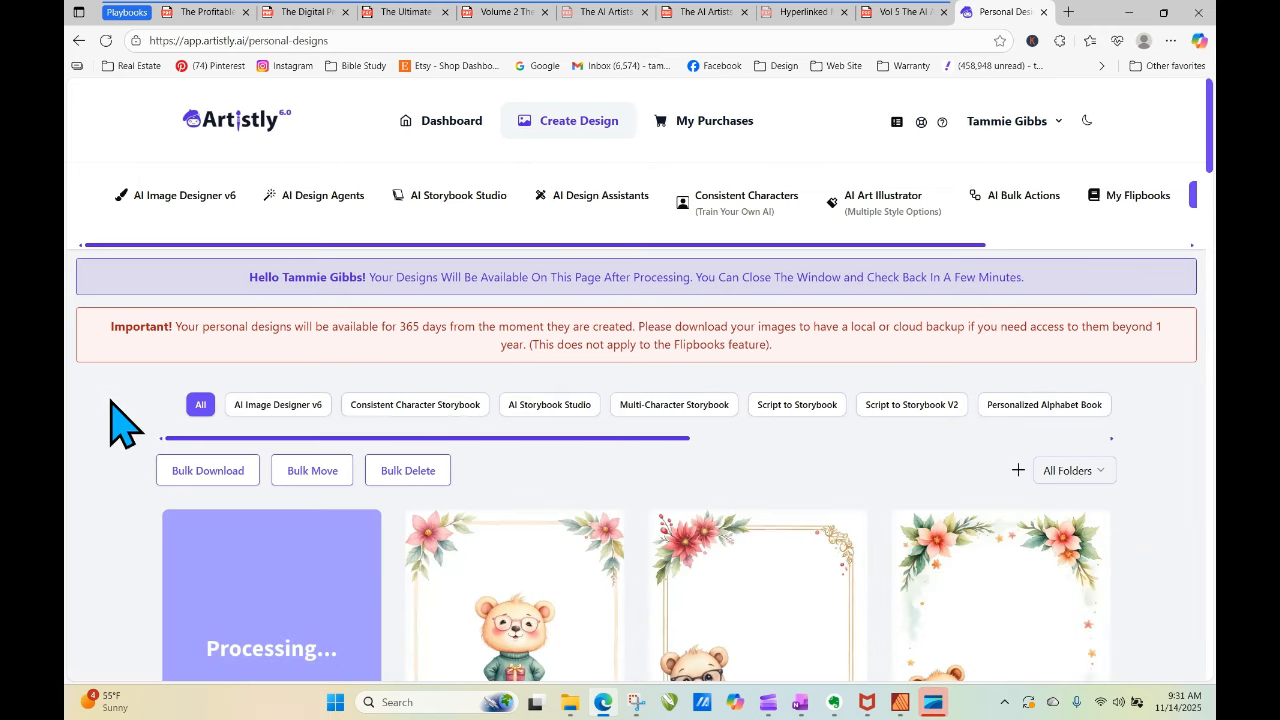
pyautogui.scroll(-3, 940, 375)
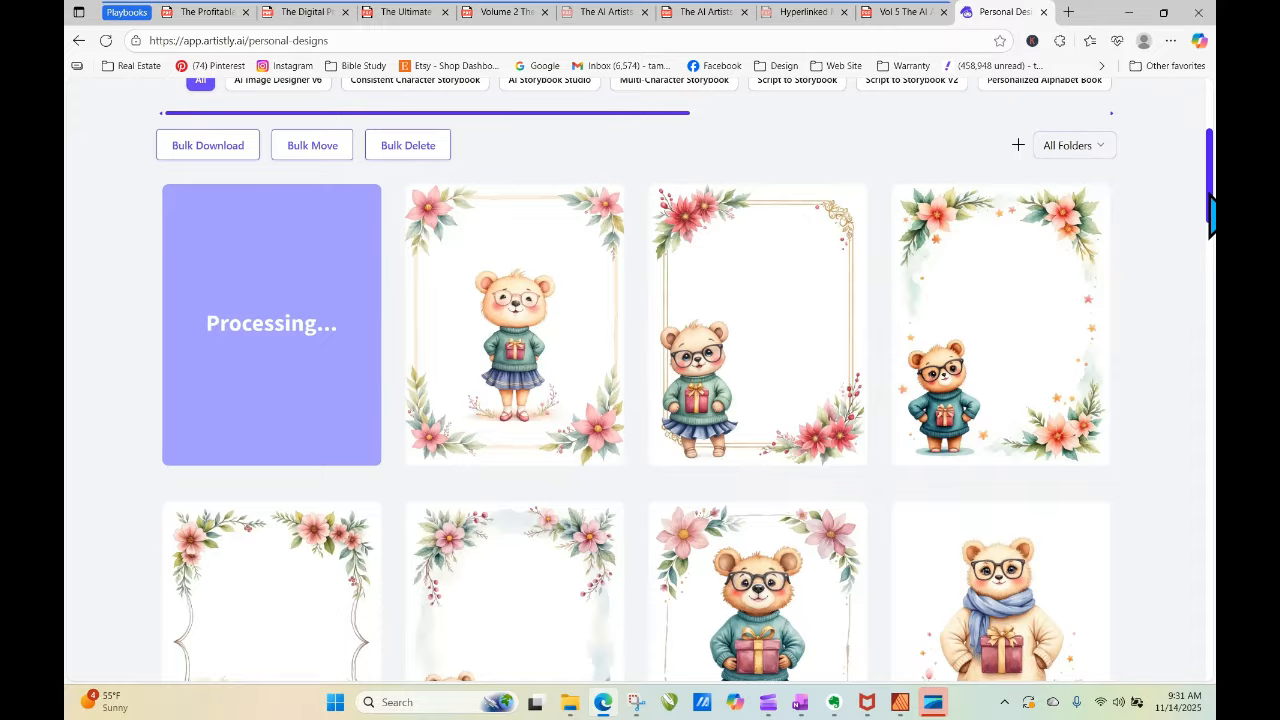
pyautogui.scroll(-3, 1210, 200)
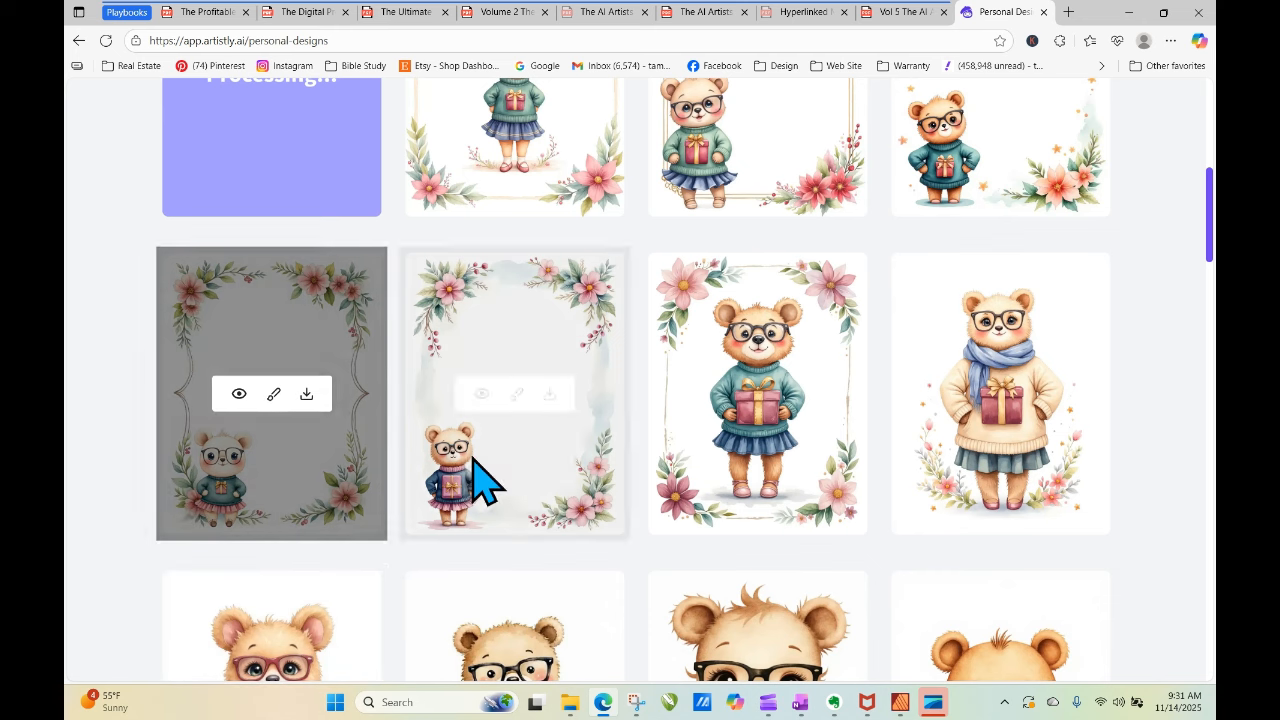
pyautogui.scroll(3, 1210, 250)
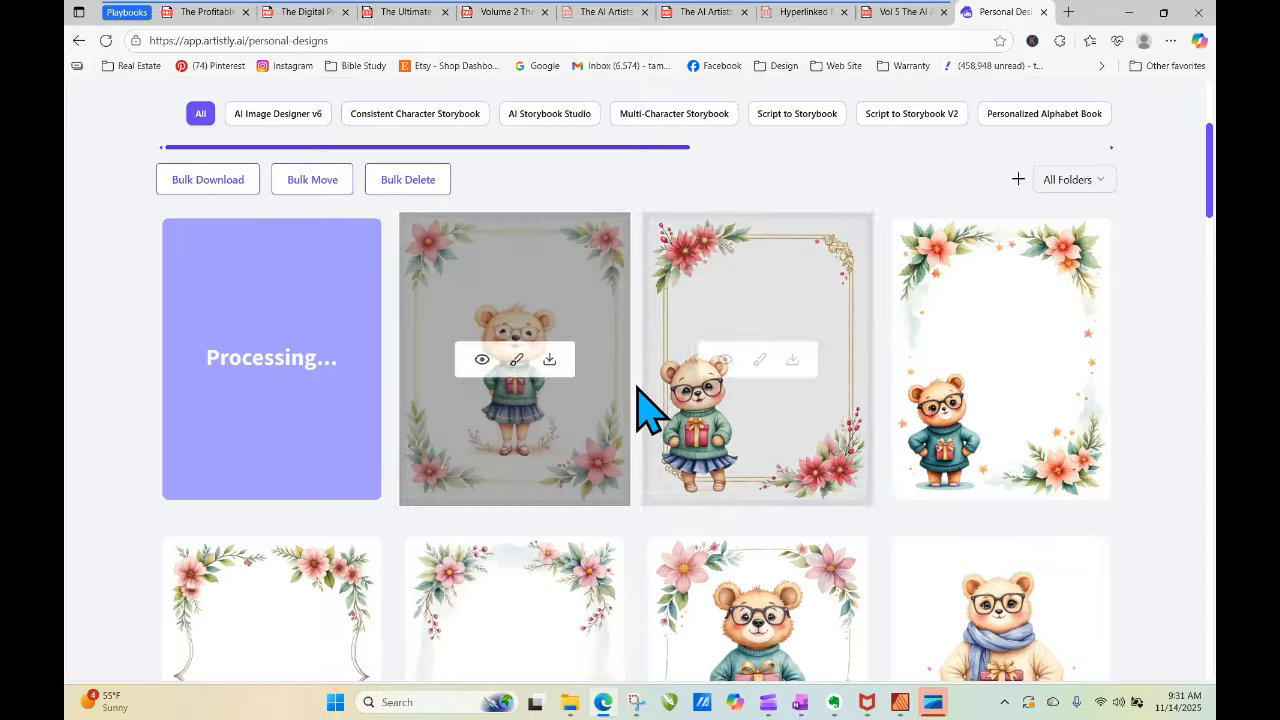
pyautogui.click(104, 40)
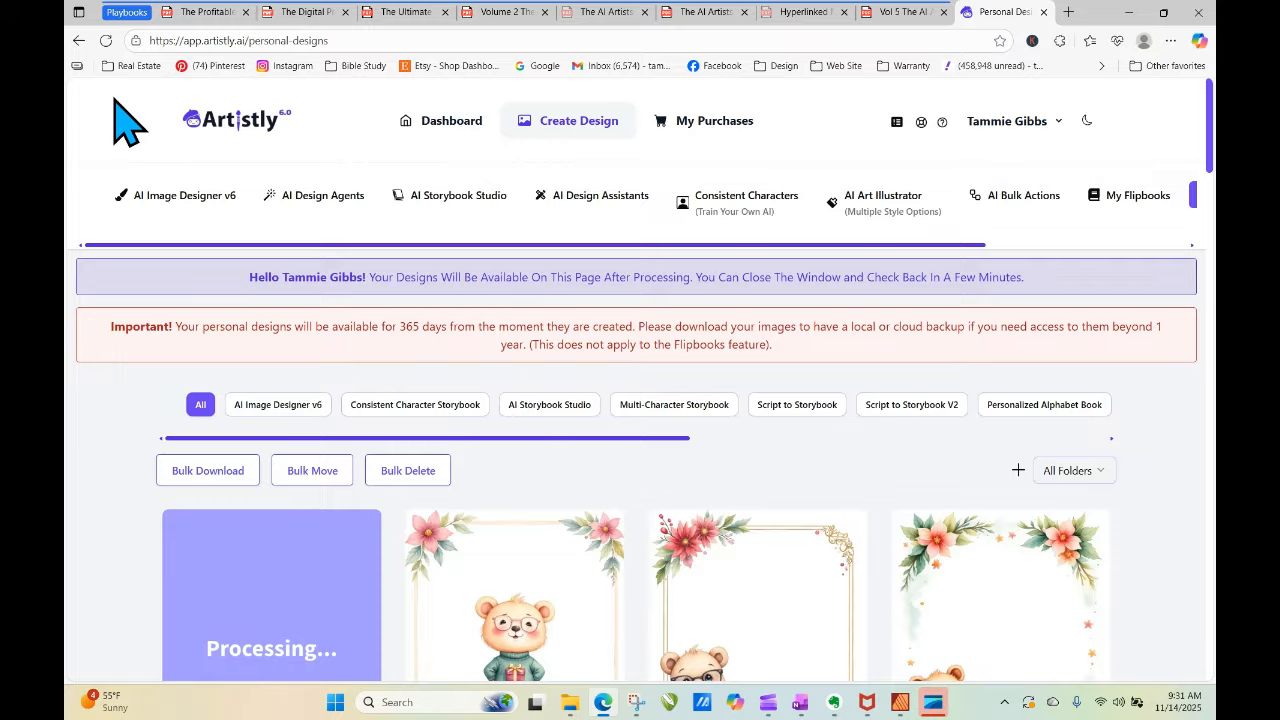
pyautogui.click(106, 40)
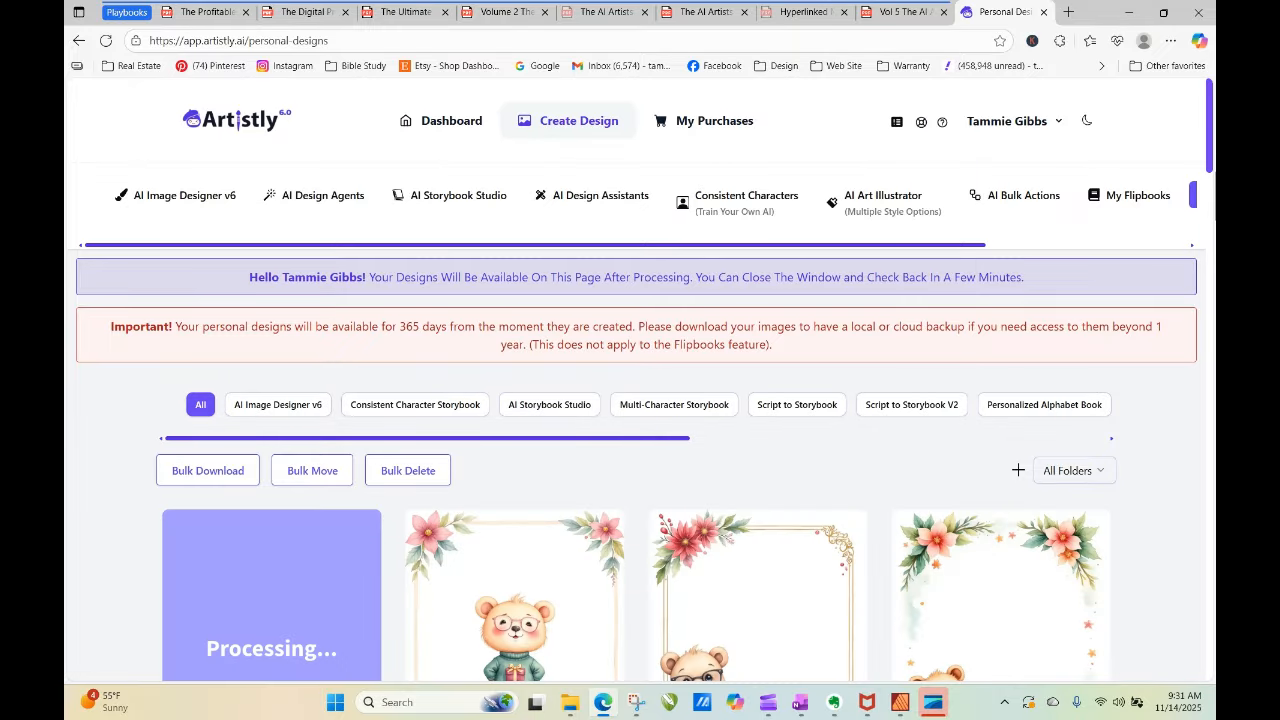
pyautogui.scroll(-3, 1210, 178)
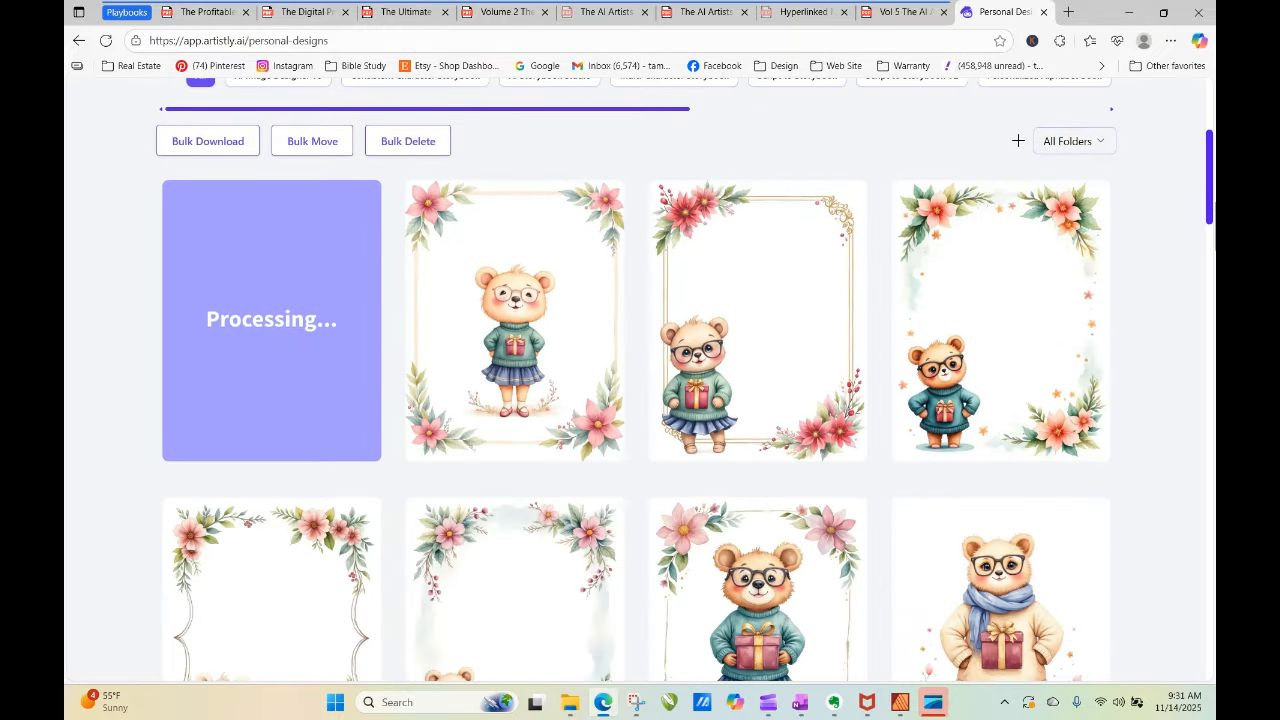
pyautogui.scroll(-1, 1213, 232)
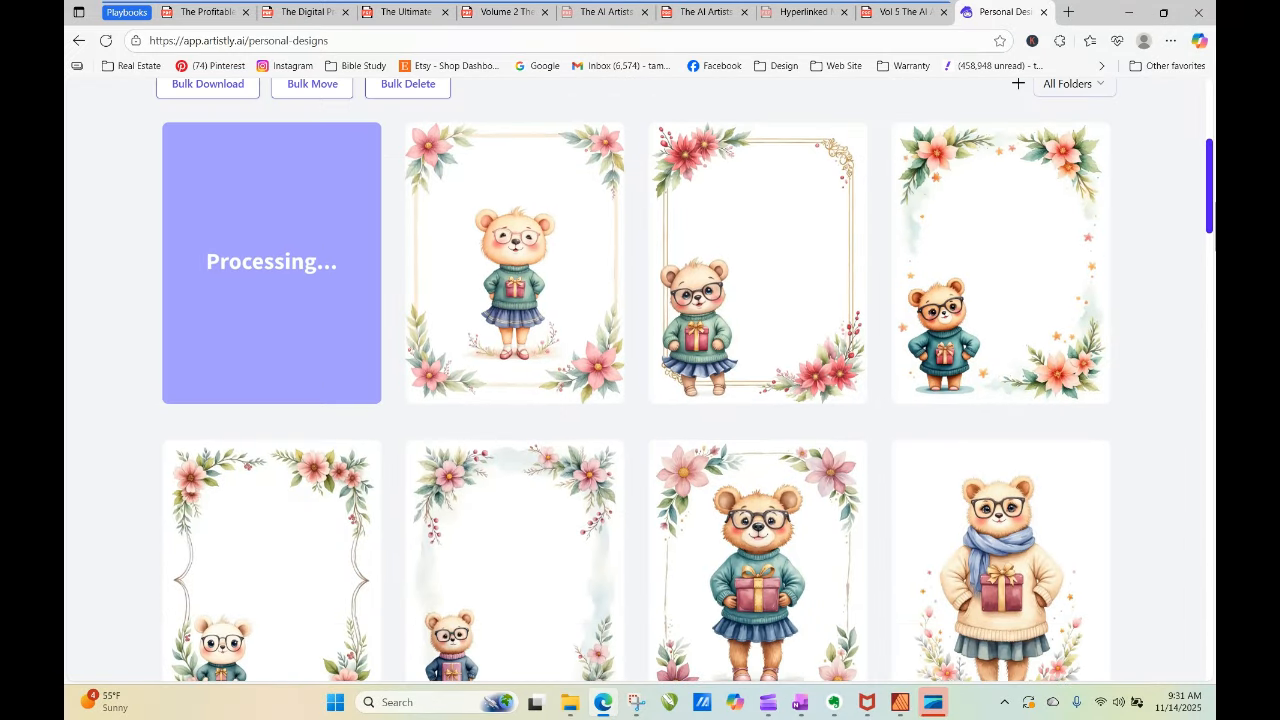
# Return to the clip art generator and paste the copied Christmas planner prompt as plain text into its description.
pyautogui.click(172, 400)
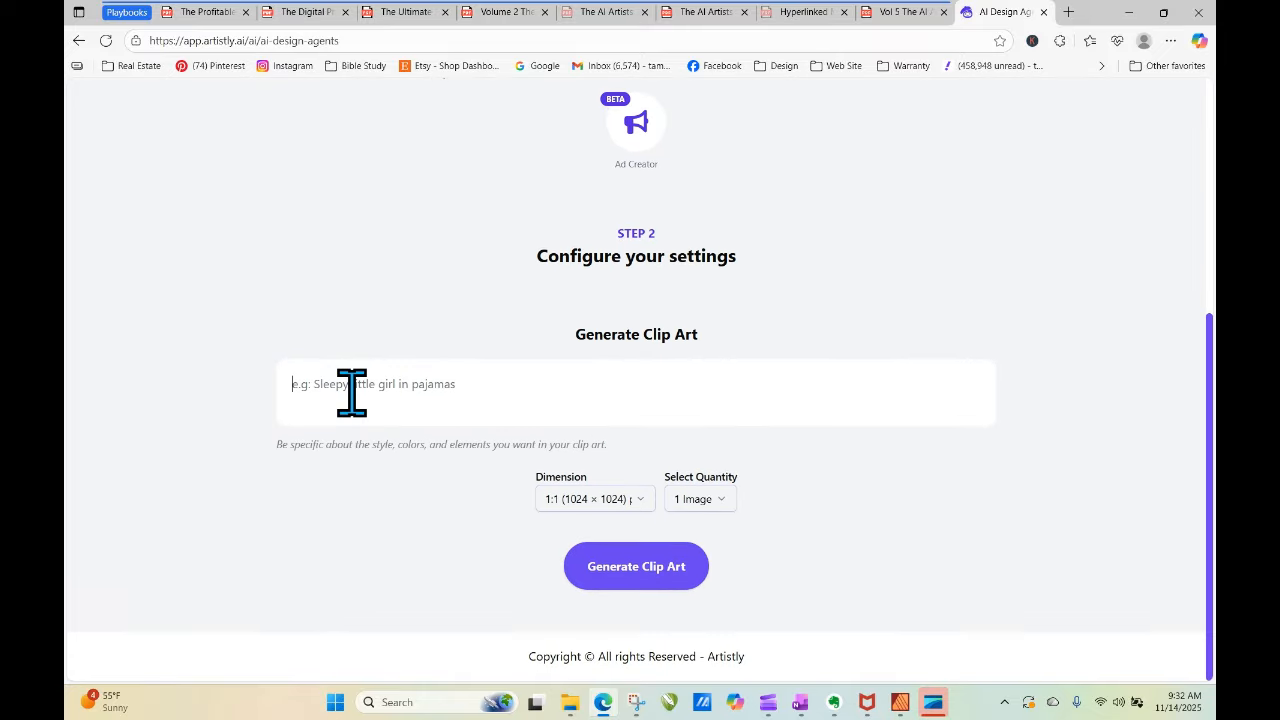
pyautogui.rightClick(352, 394)
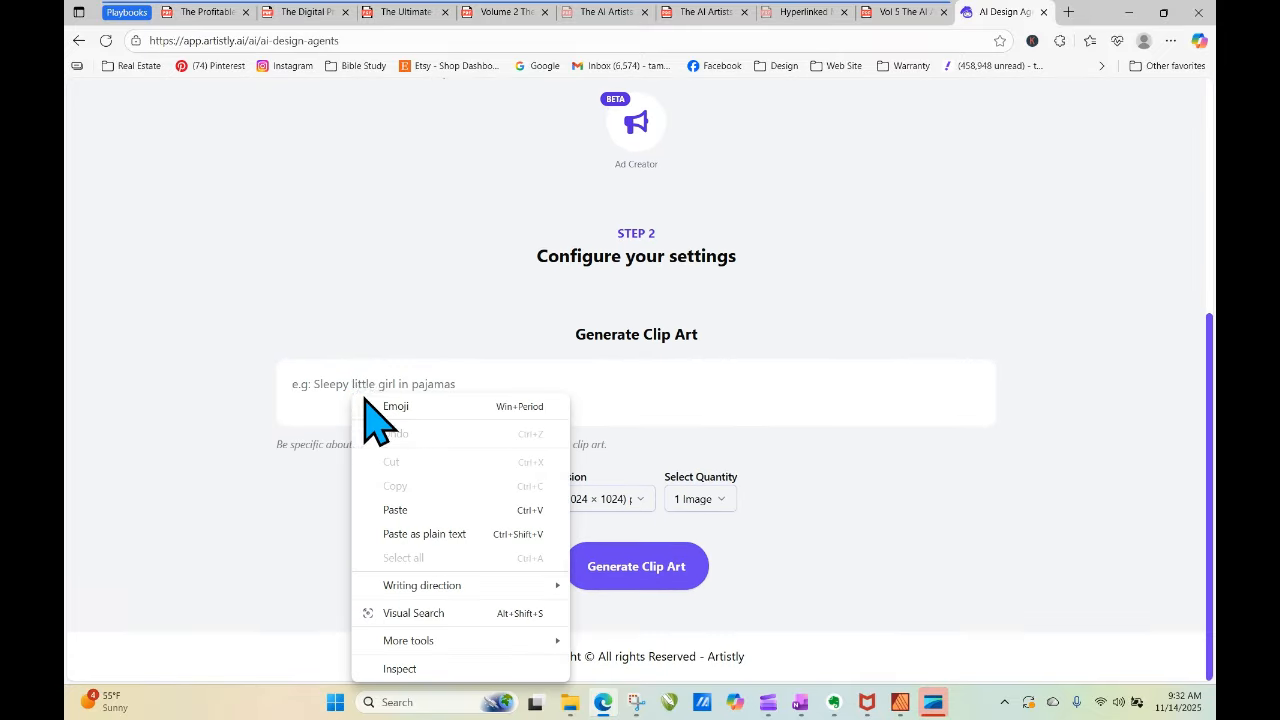
pyautogui.click(432, 534)
# Generate 4 clip art images from the pasted prompt at 3:4 (896 × 1152) px.
pyautogui.click(572, 503)
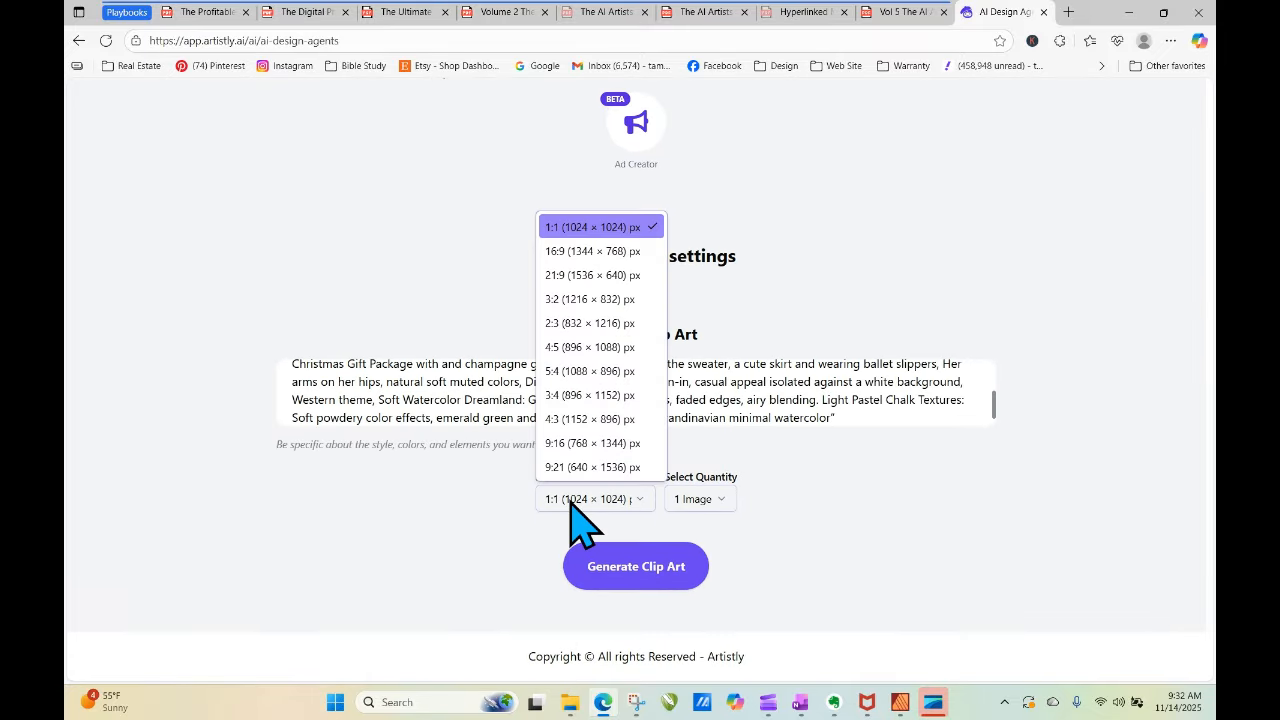
pyautogui.click(588, 395)
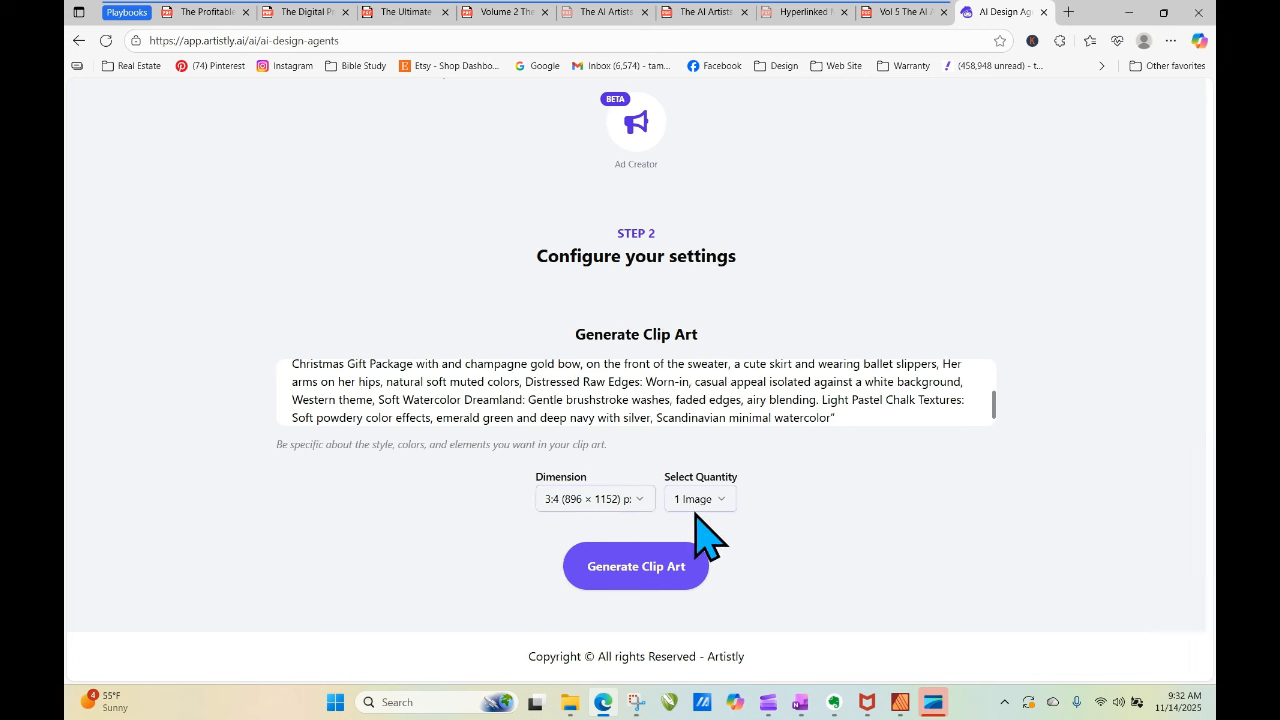
pyautogui.click(697, 503)
pyautogui.click(702, 325)
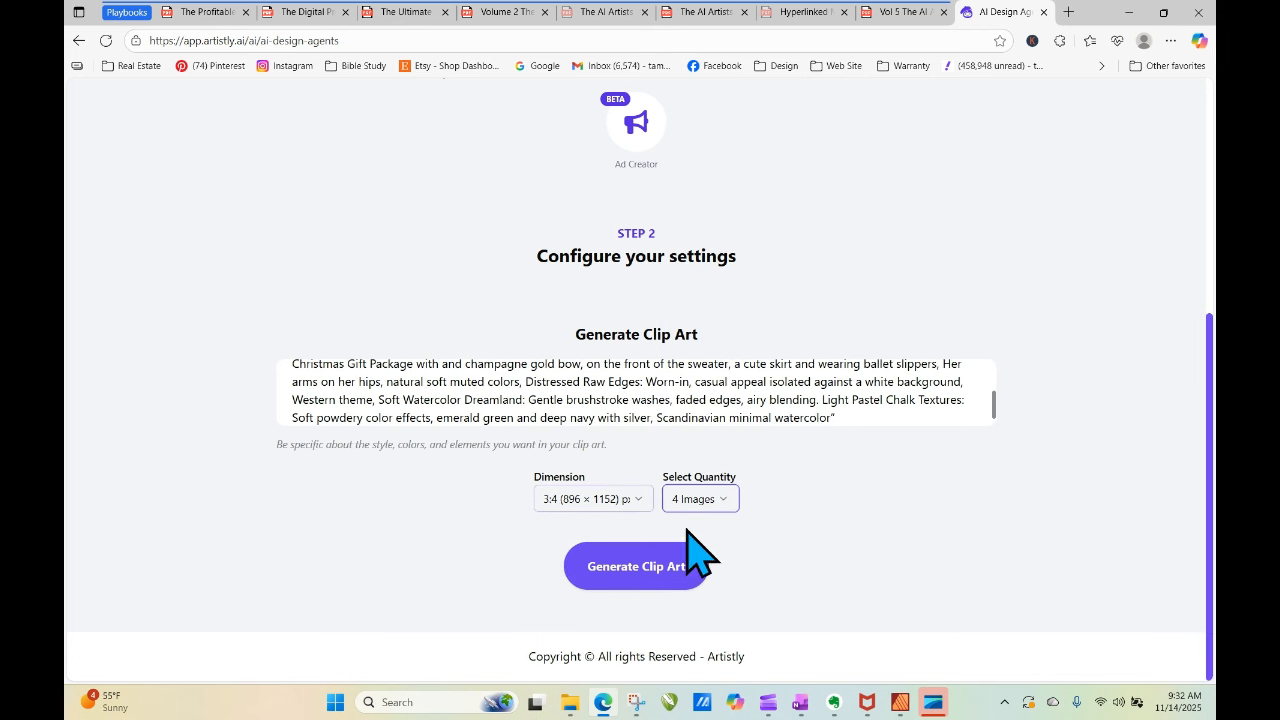
pyautogui.click(628, 575)
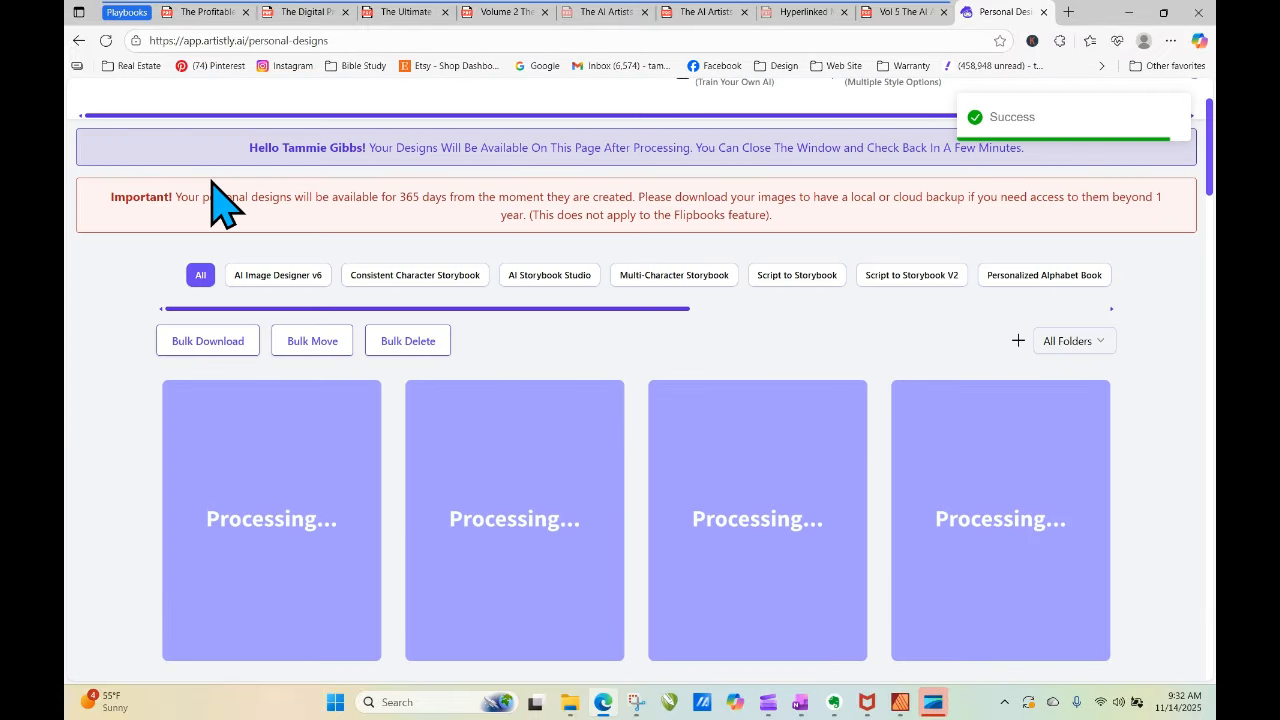
# Reload the personal designs page and compare the earlier floral-border bear designs while the new batch processes.
pyautogui.scroll(-3, 994, 330)
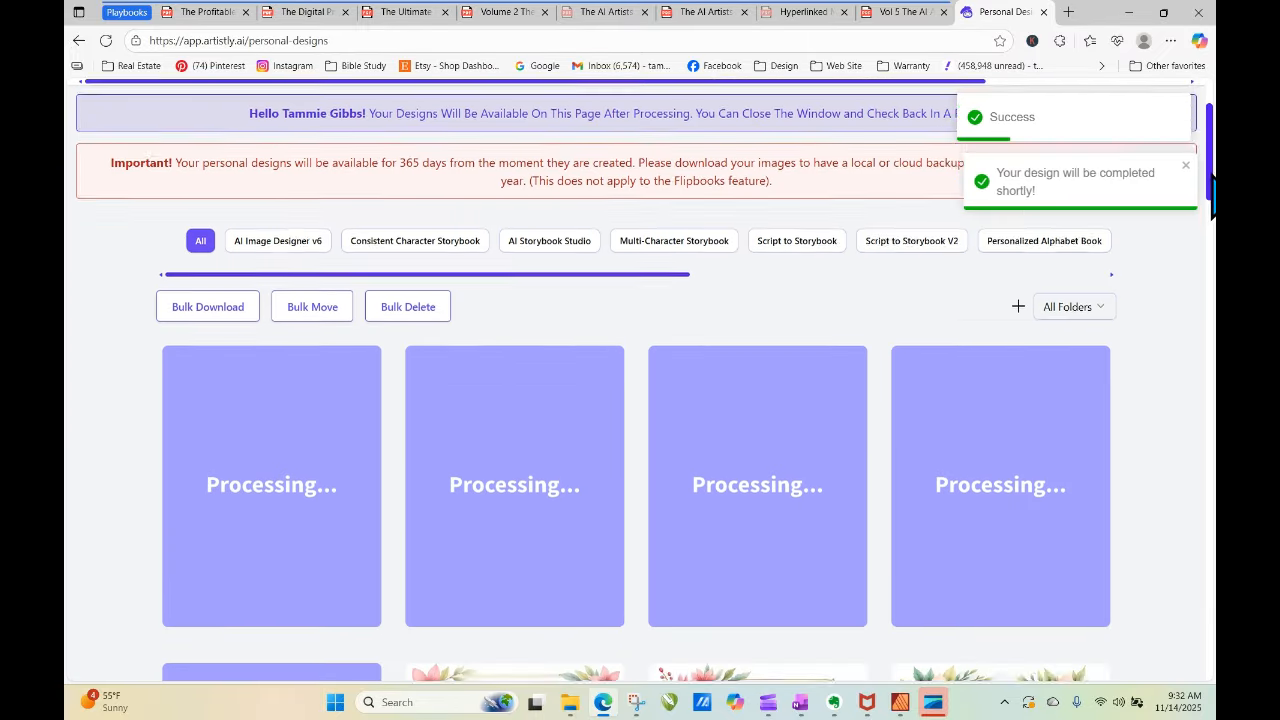
pyautogui.scroll(4, 640, 380)
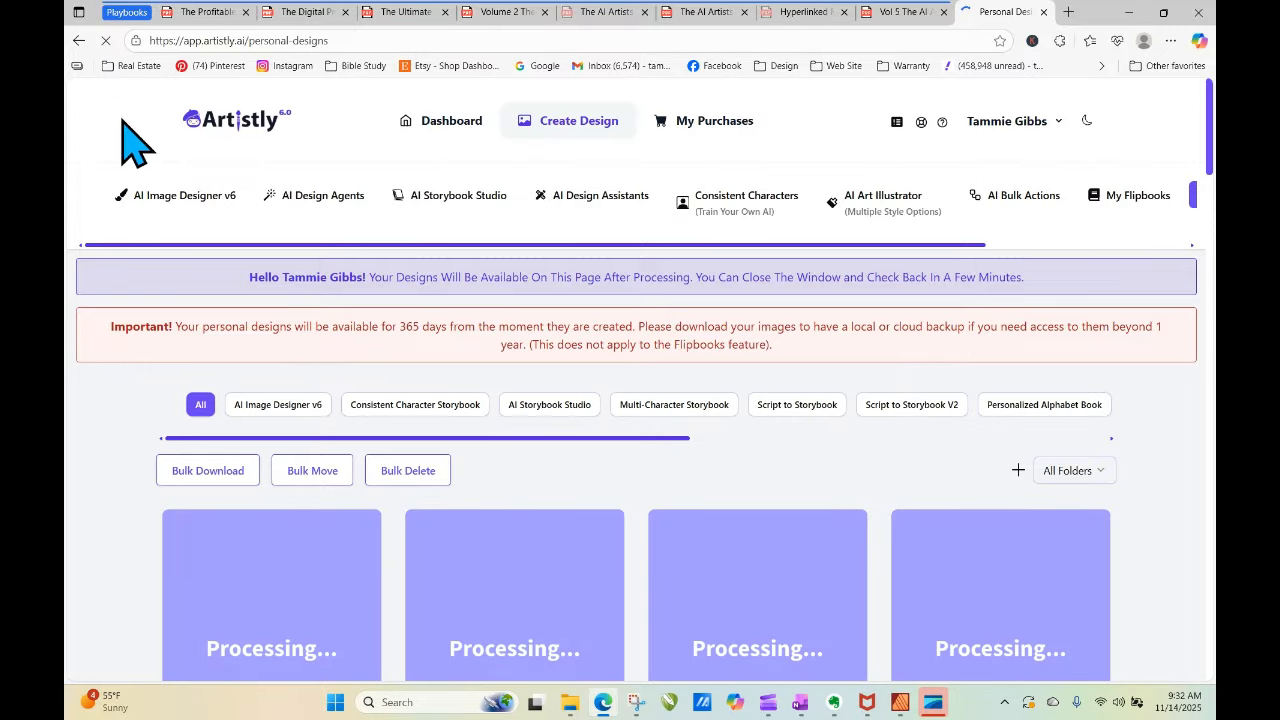
pyautogui.click(106, 41)
pyautogui.scroll(-5, 1210, 125)
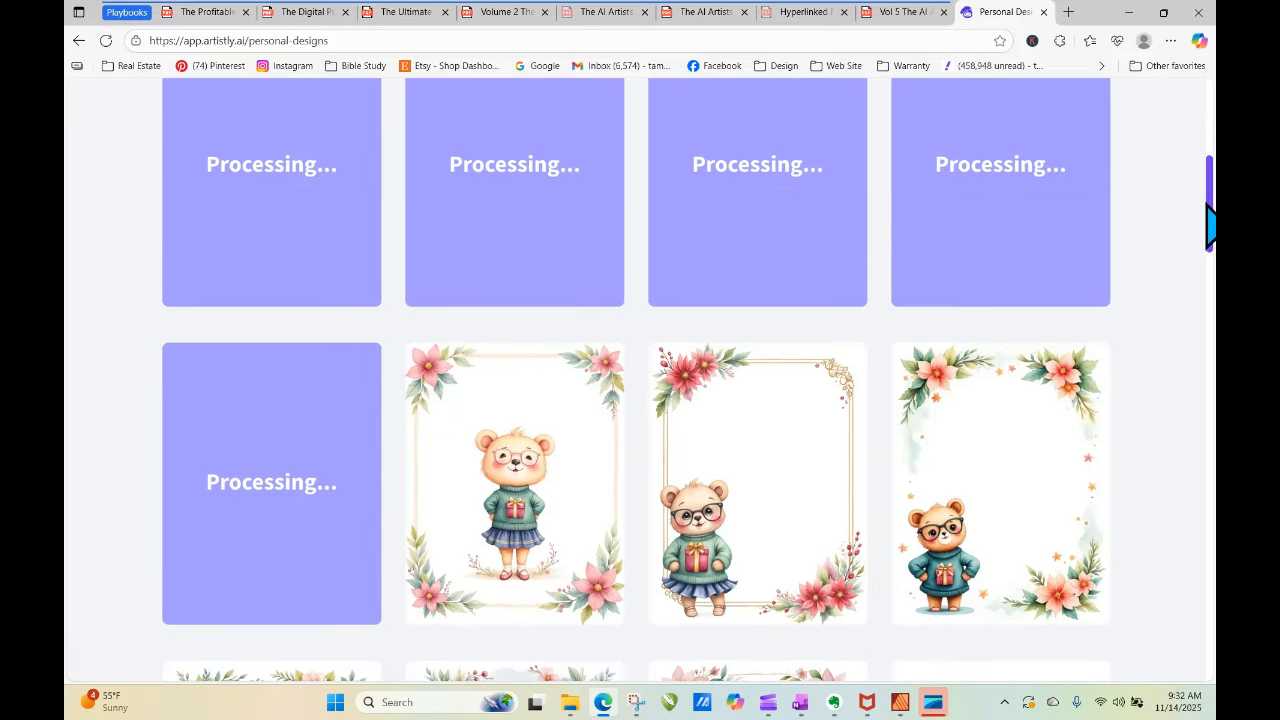
pyautogui.moveTo(1210, 225); pyautogui.dragTo(1186, 286)
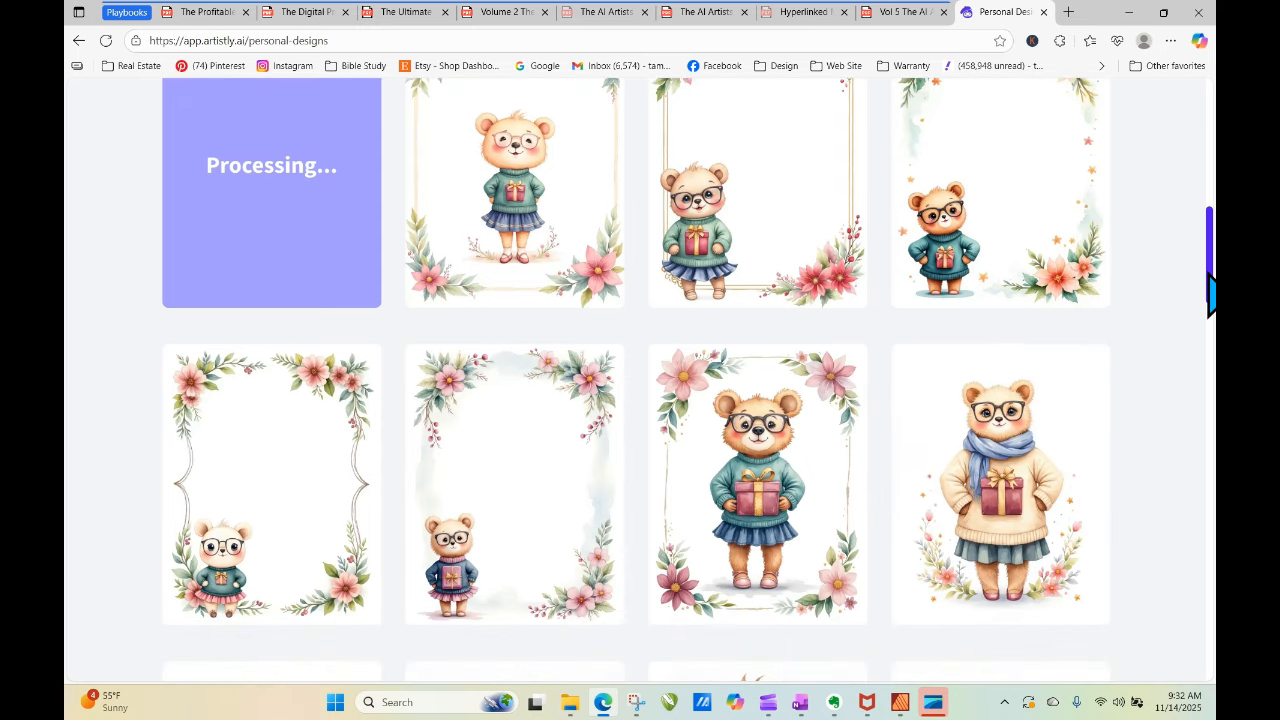
pyautogui.moveTo(1210, 277); pyautogui.dragTo(1210, 298)
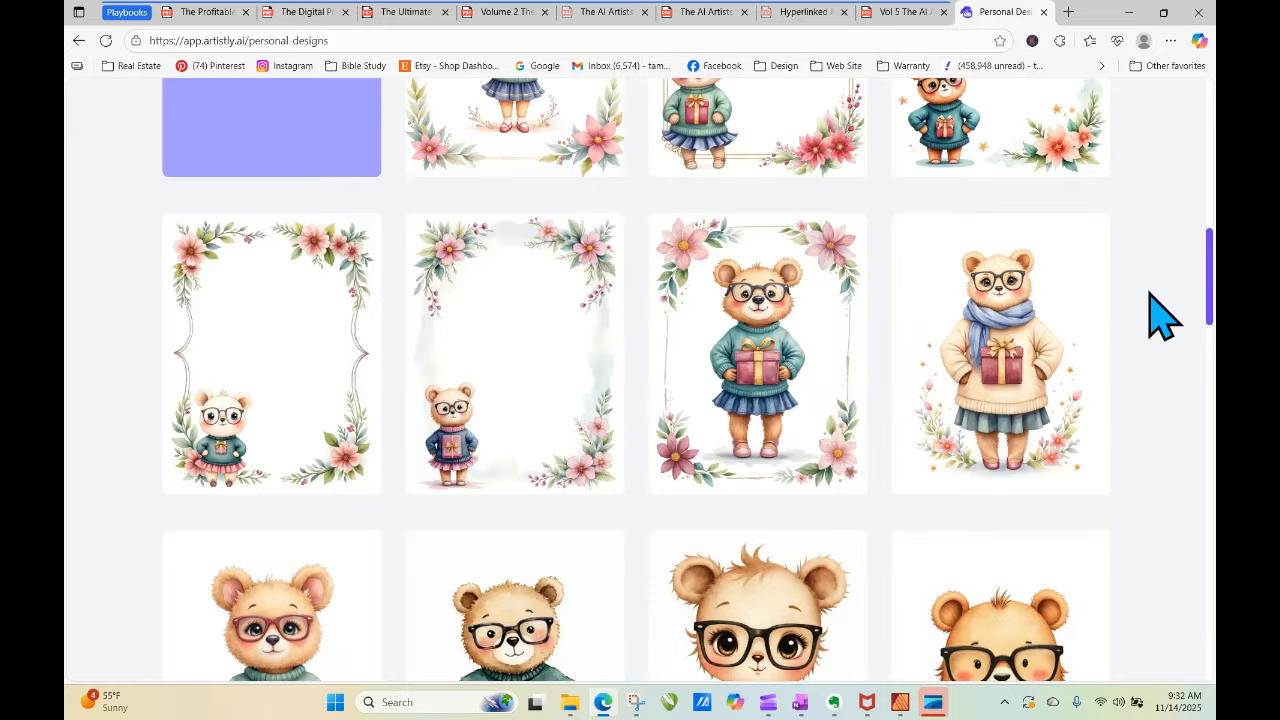
pyautogui.moveTo(1208, 320); pyautogui.dragTo(1210, 284)
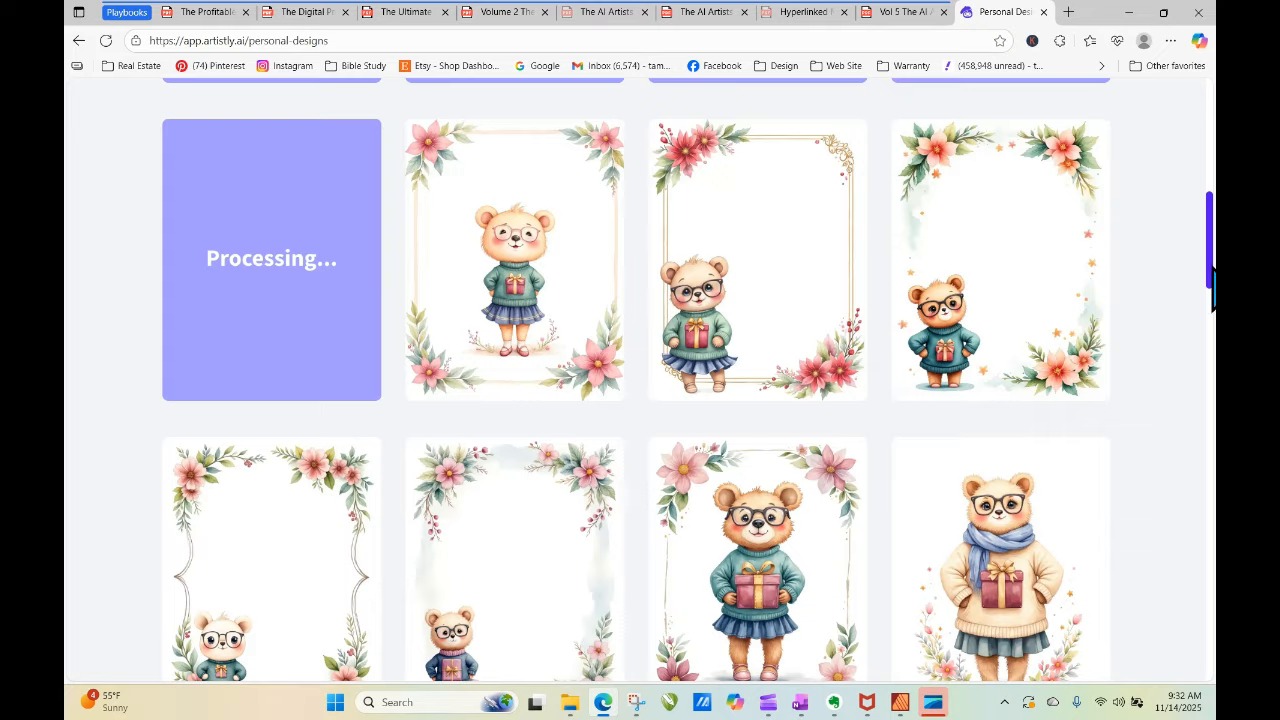
pyautogui.moveTo(505, 277)
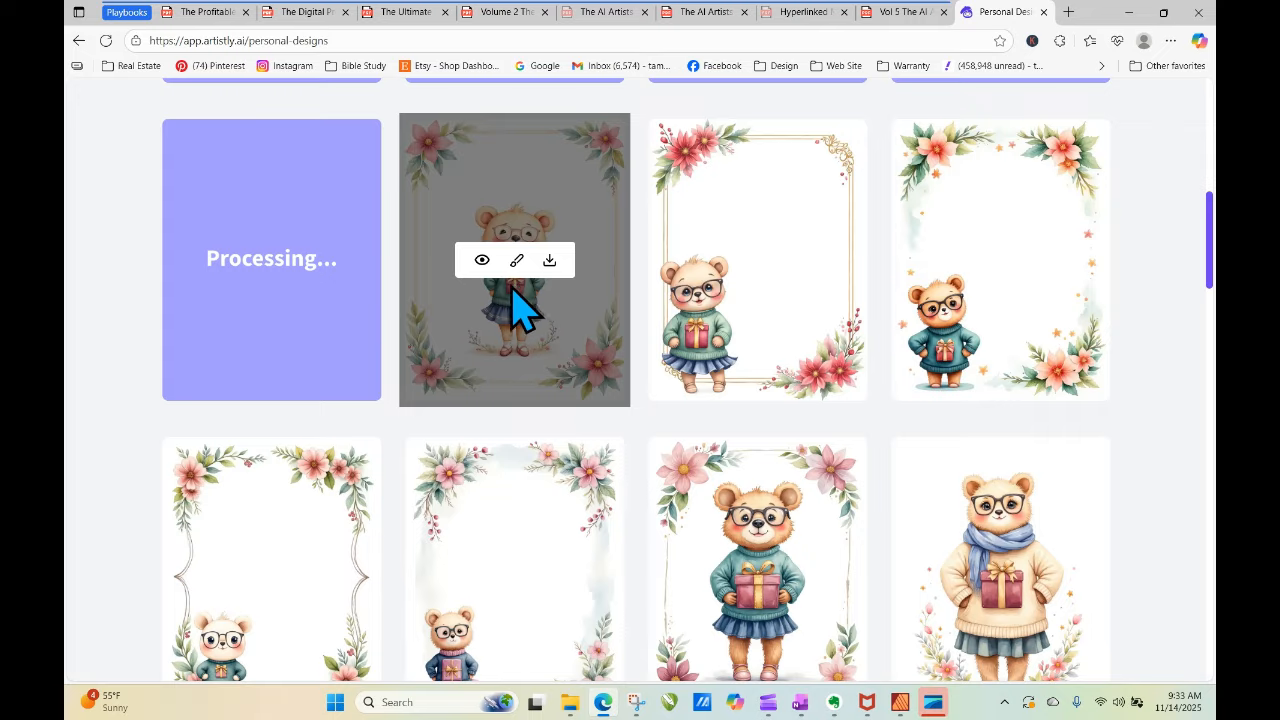
pyautogui.scroll(-3, 1165, 190)
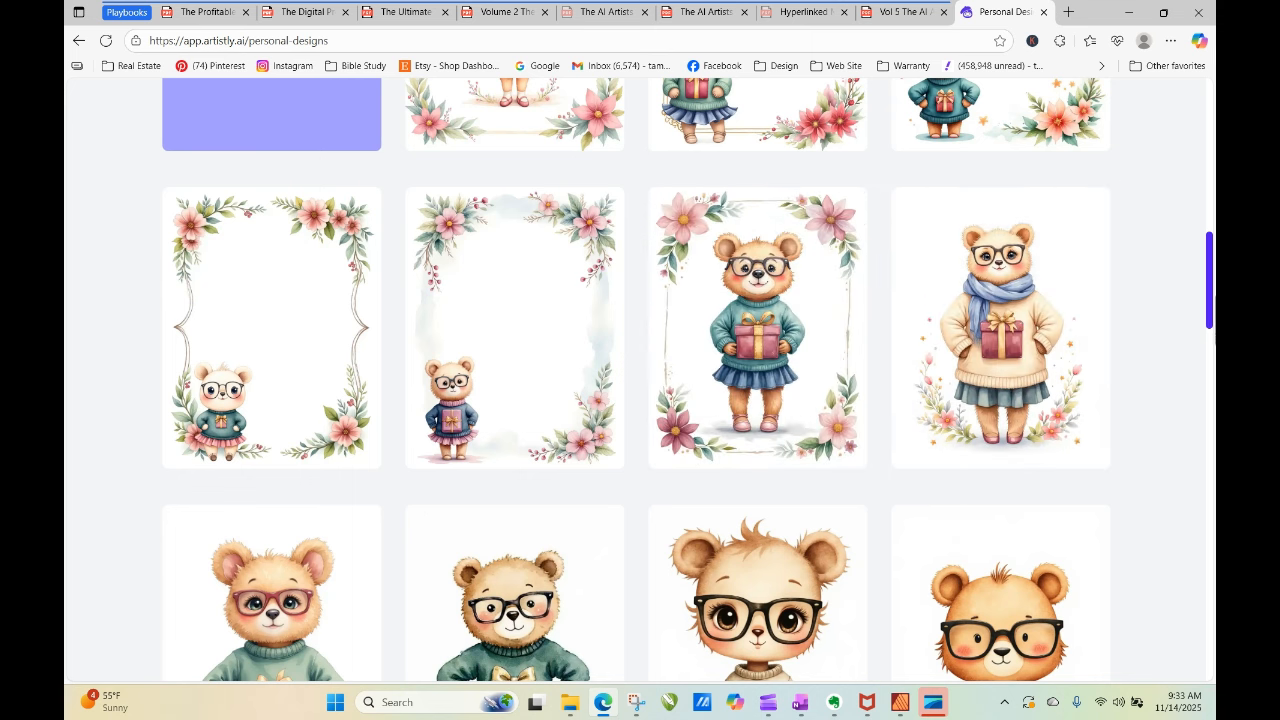
# Reload the personal designs page, open the Human Stylizer design assistant and load the library image of the bear with glasses, green sweater and skirt.
pyautogui.moveTo(1210, 305); pyautogui.dragTo(1208, 100)
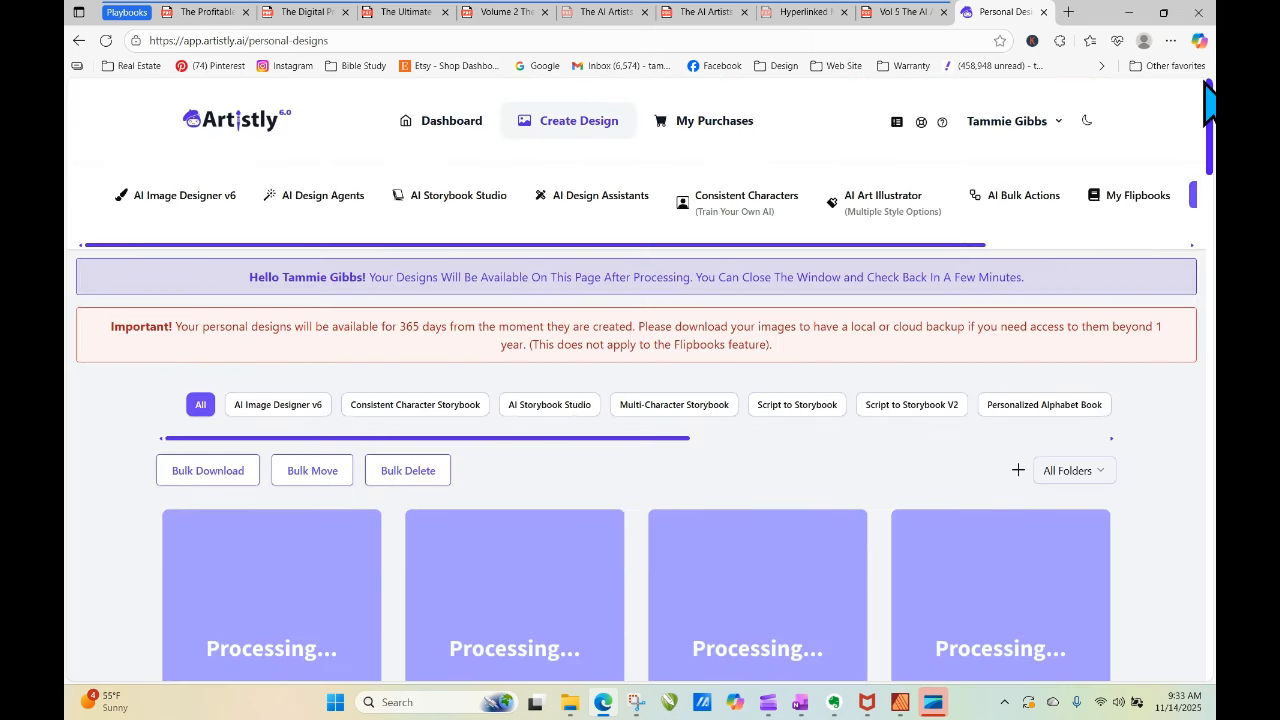
pyautogui.click(105, 40)
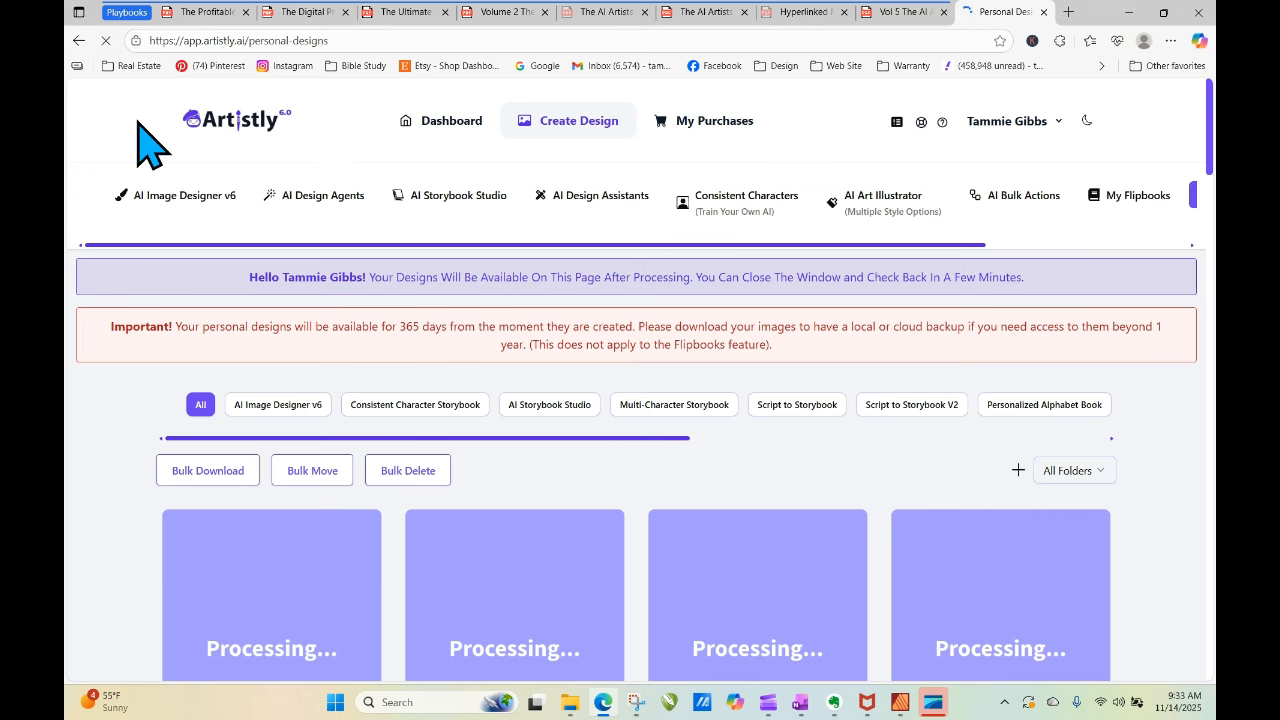
pyautogui.click(578, 196)
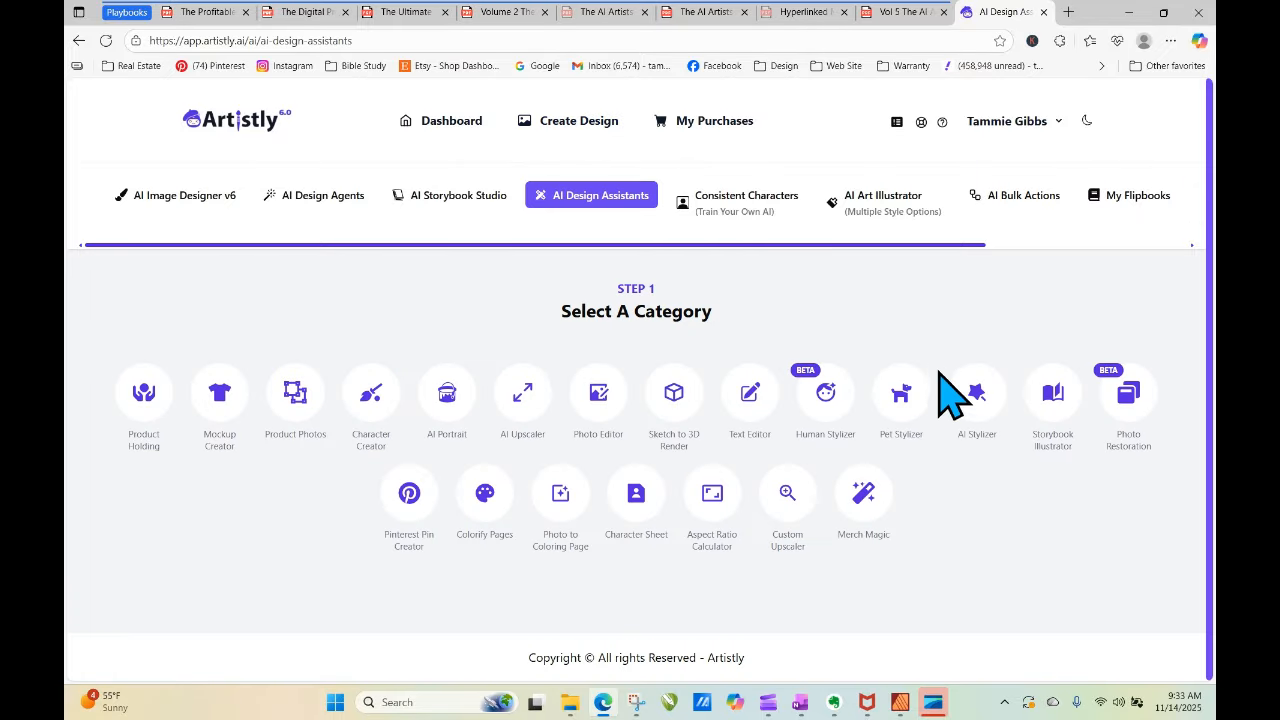
pyautogui.click(830, 396)
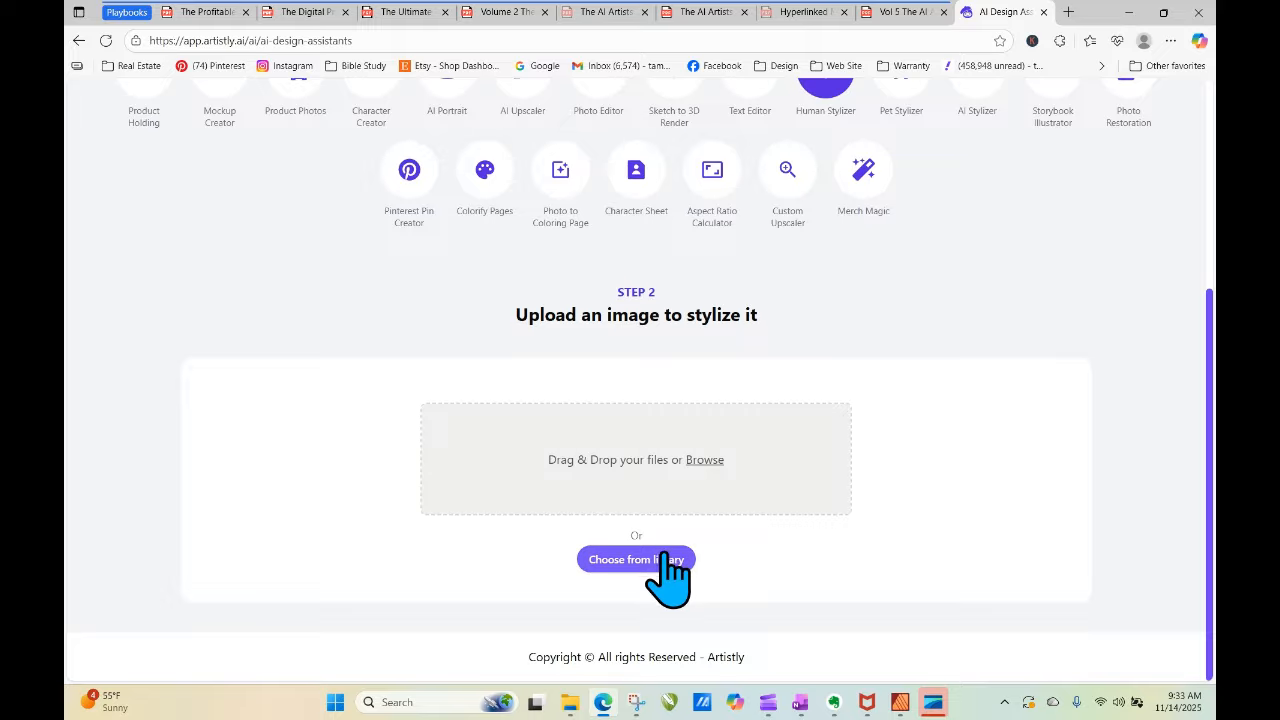
pyautogui.click(664, 558)
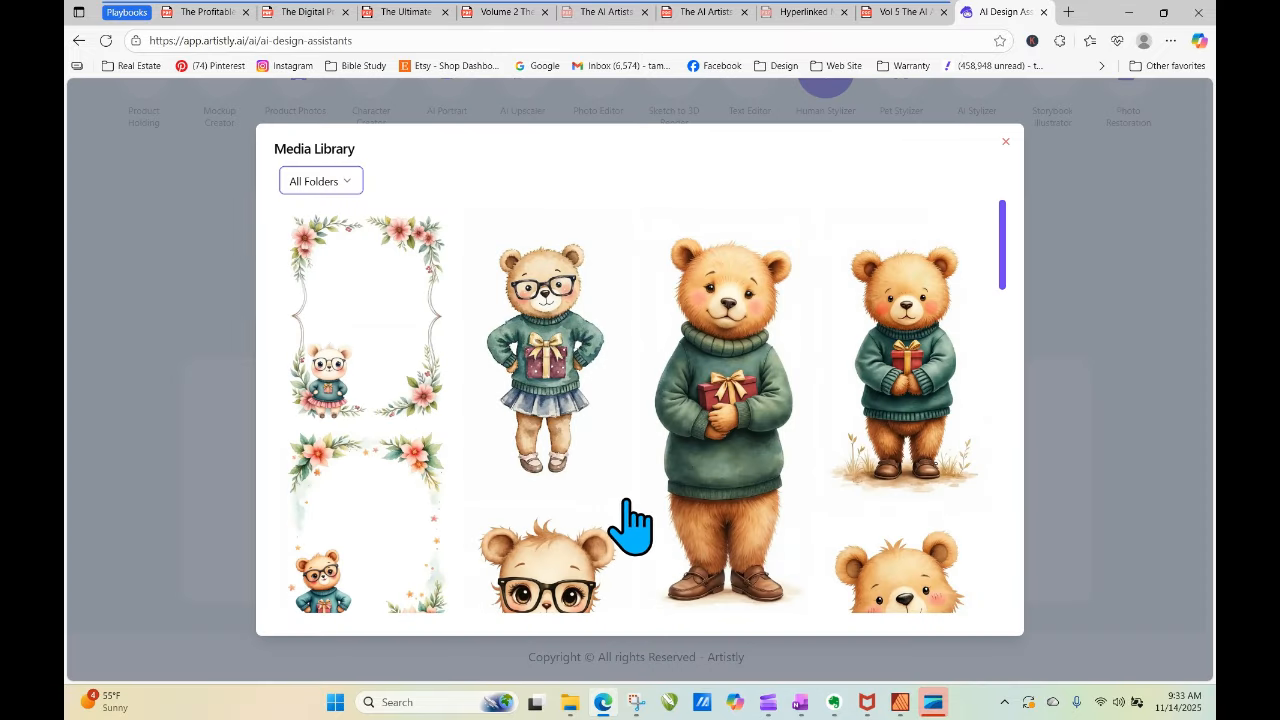
pyautogui.click(529, 365)
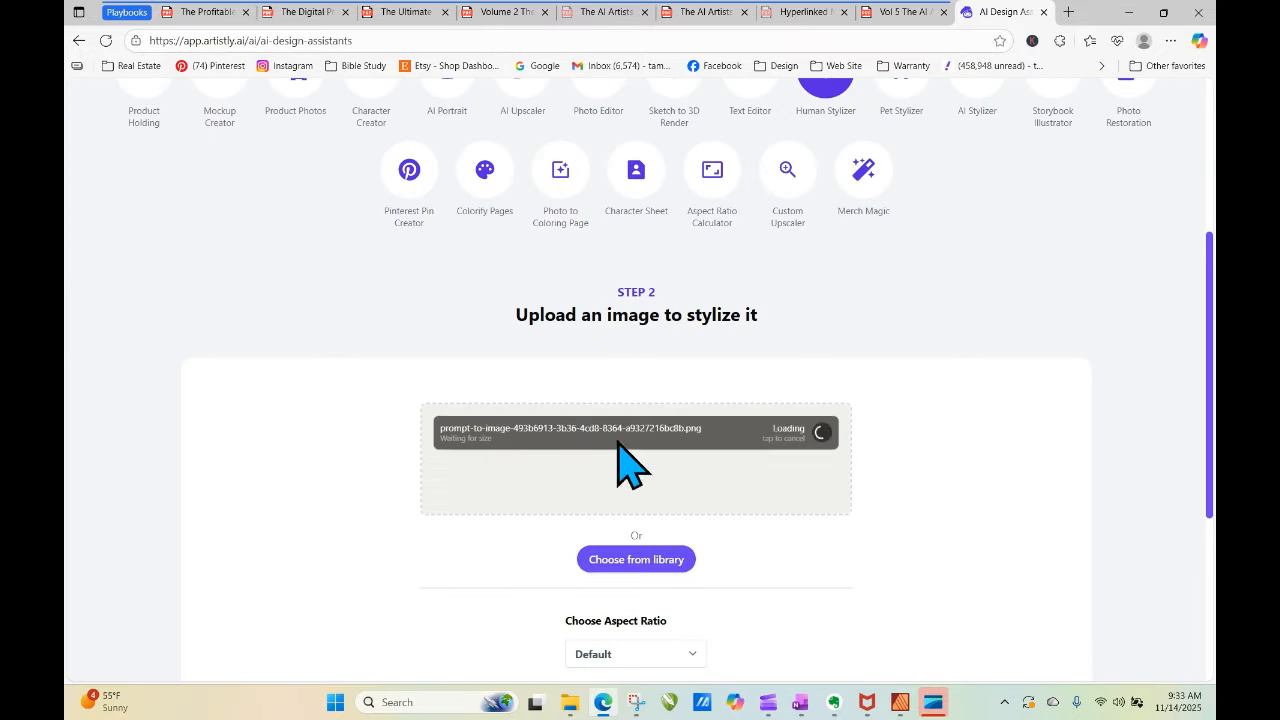
# Stylize the bear image with the instruction "Change the image of the gift to a Christmas Tree", keeping the default aspect ratio.
pyautogui.scroll(-5, 1213, 270)
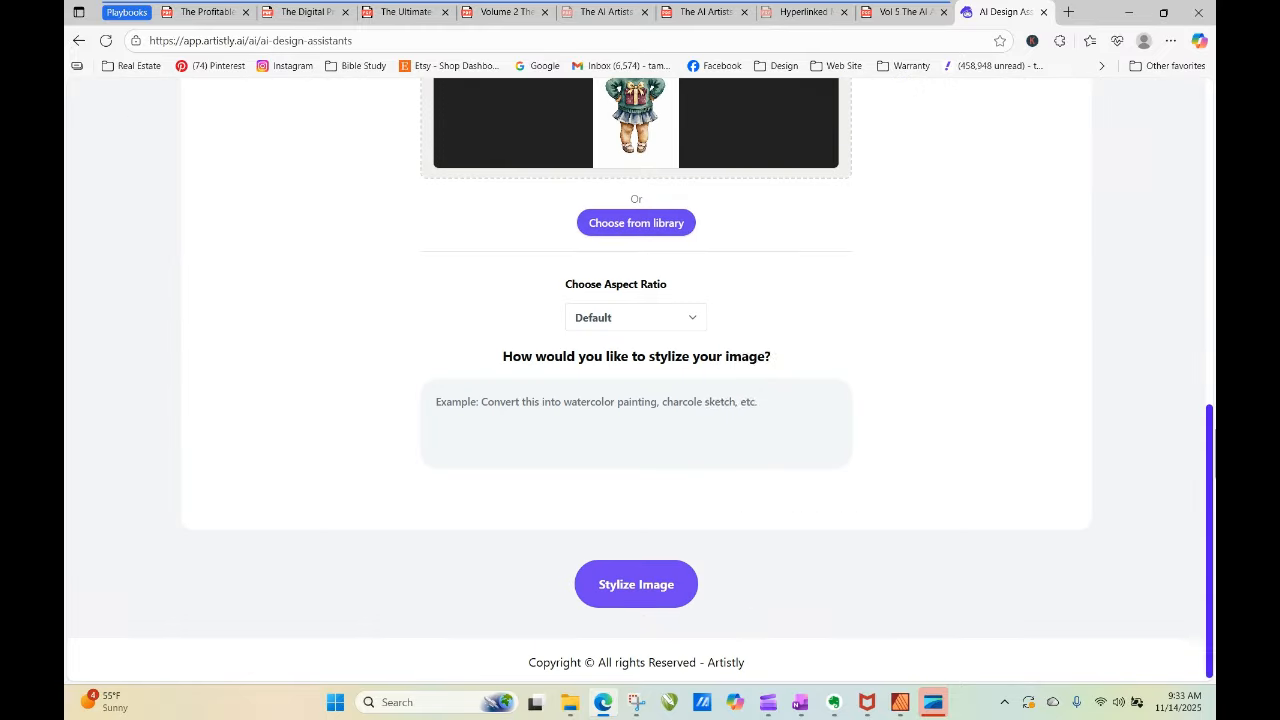
pyautogui.click(654, 390)
pyautogui.write('CH')
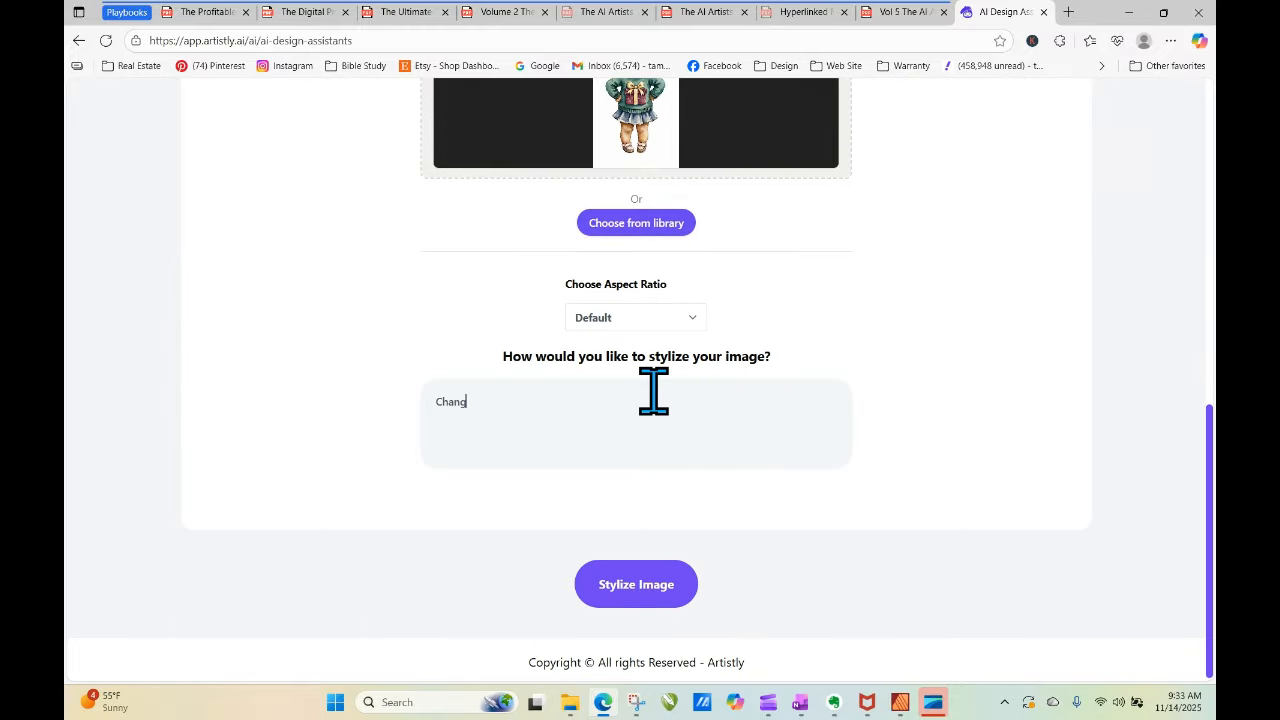
pyautogui.write(' image of the girange the')
pyautogui.write('t to a g')
pyautogui.click(657, 590)
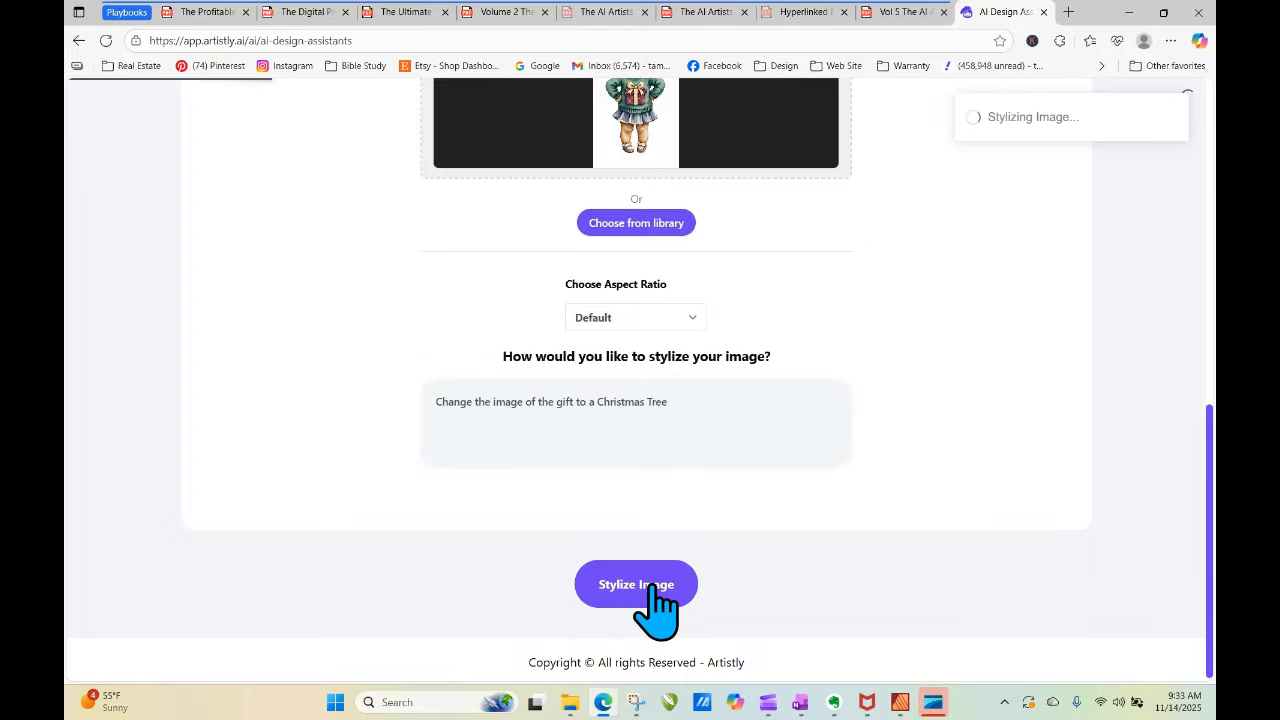
# Reload the personal designs page and check the newest stylized results.
pyautogui.moveTo(1211, 137); pyautogui.dragTo(1211, 229)
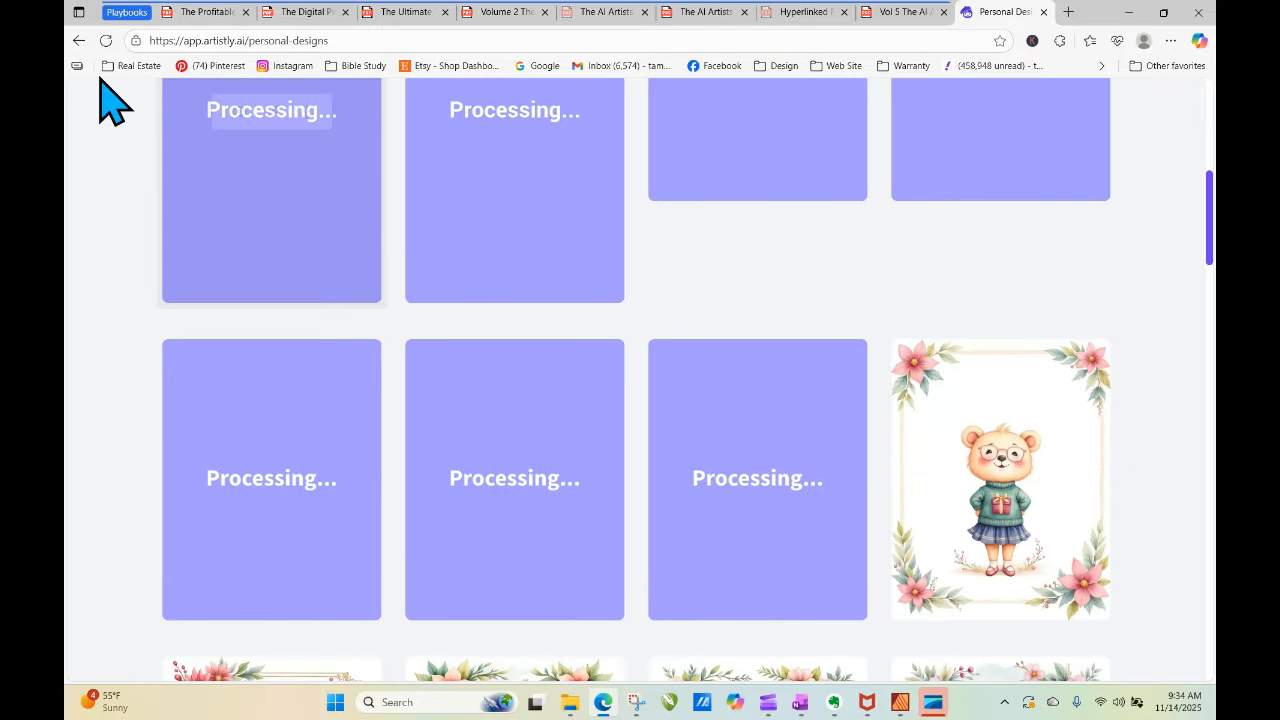
pyautogui.click(105, 41)
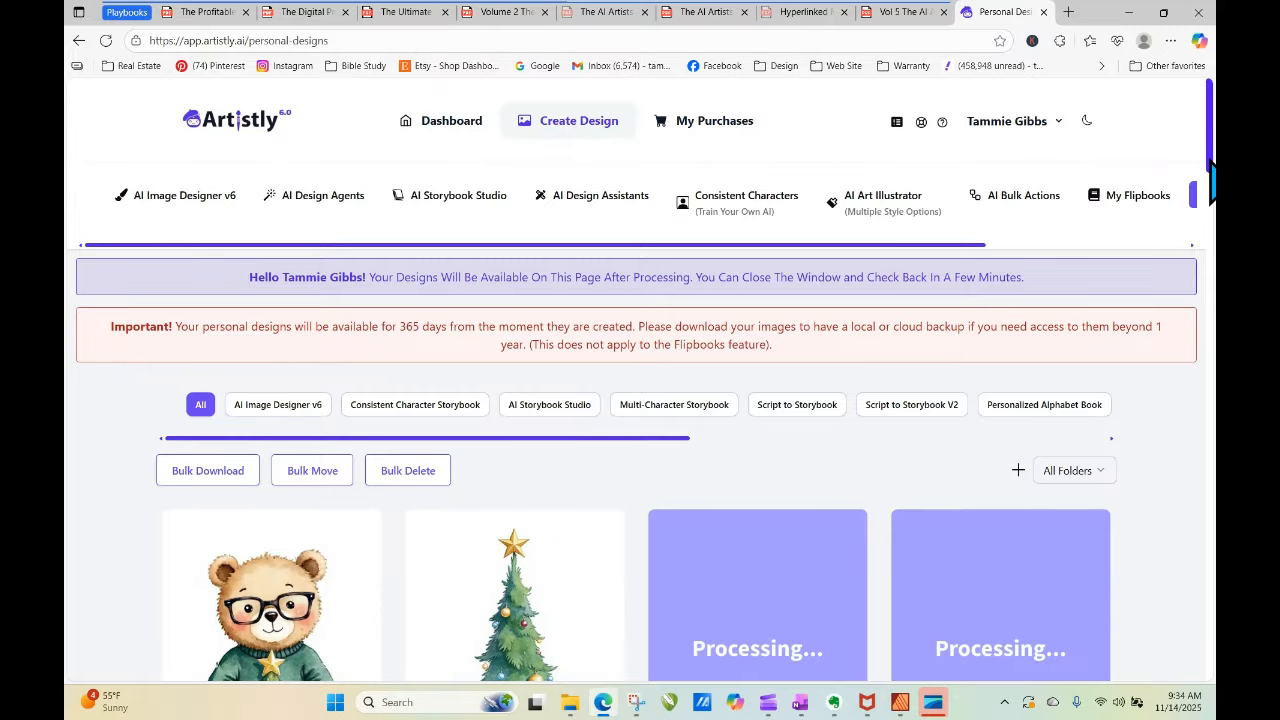
pyautogui.scroll(-3, 1212, 165)
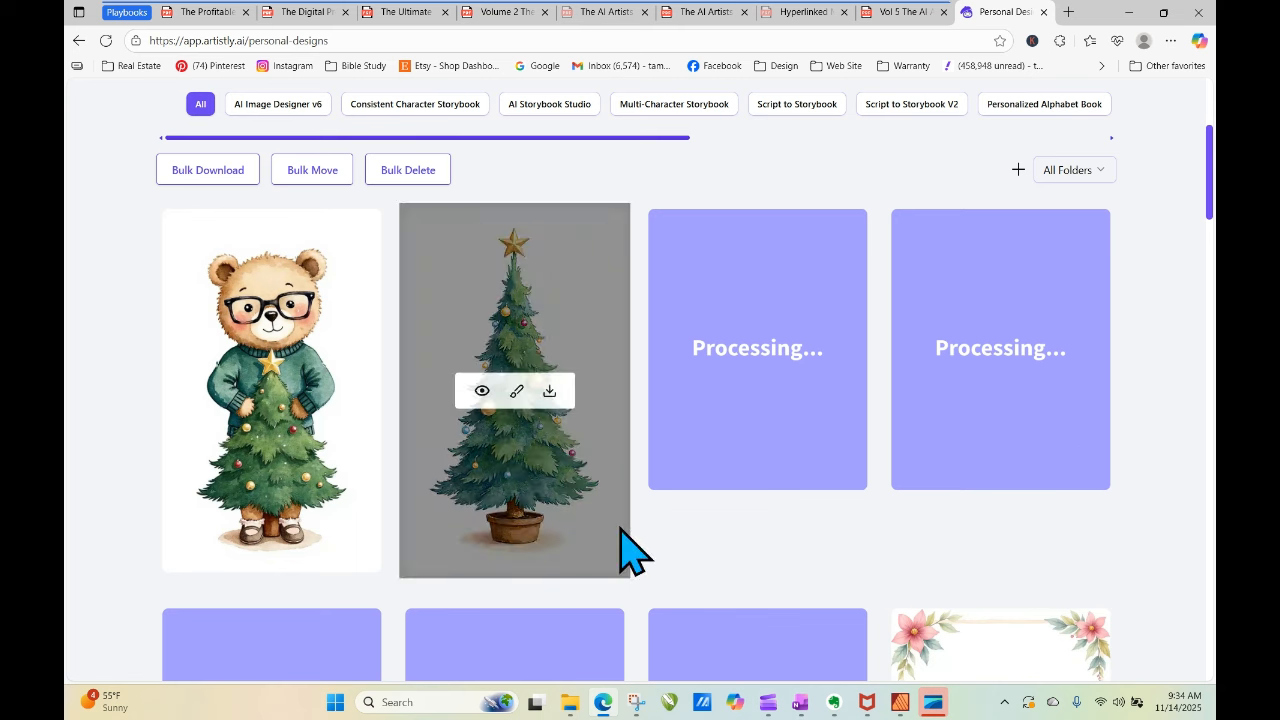
# Preview the bear-with-Christmas-tree design and the potted Christmas tree design in detail, and check the remaining batch among the personal designs.
pyautogui.moveTo(297, 414)
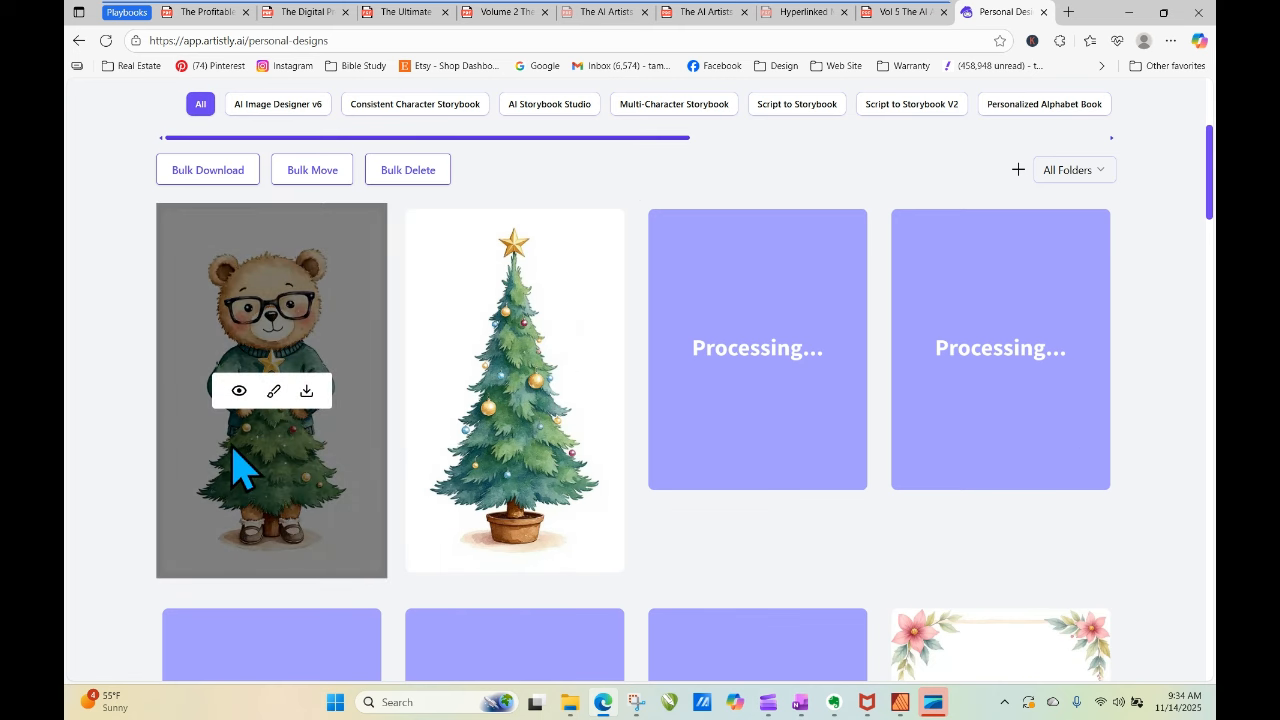
pyautogui.click(238, 391)
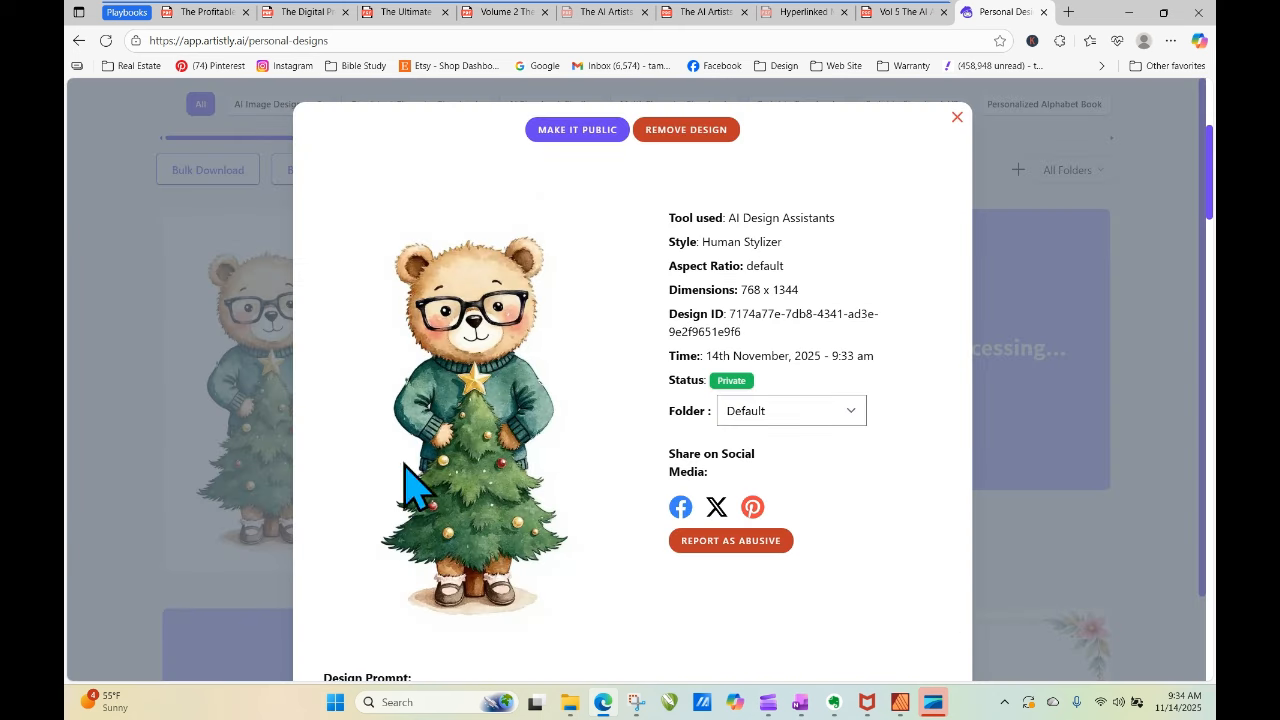
pyautogui.click(957, 117)
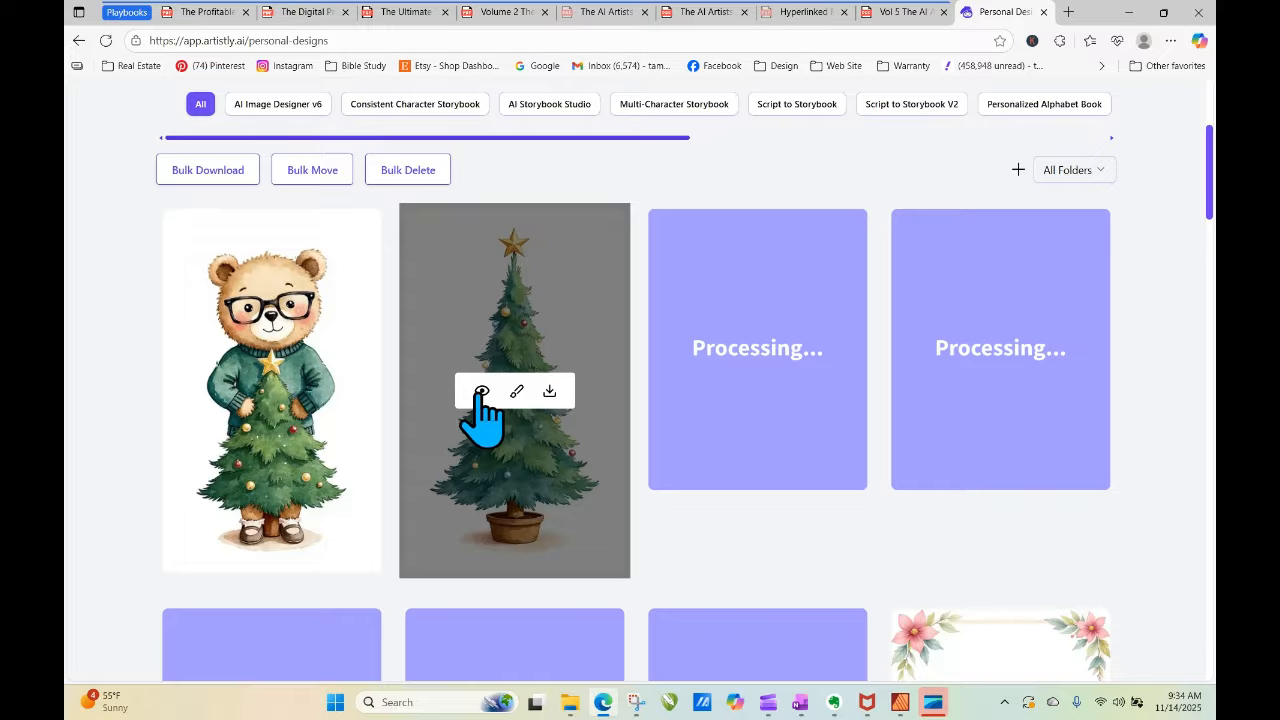
pyautogui.click(478, 390)
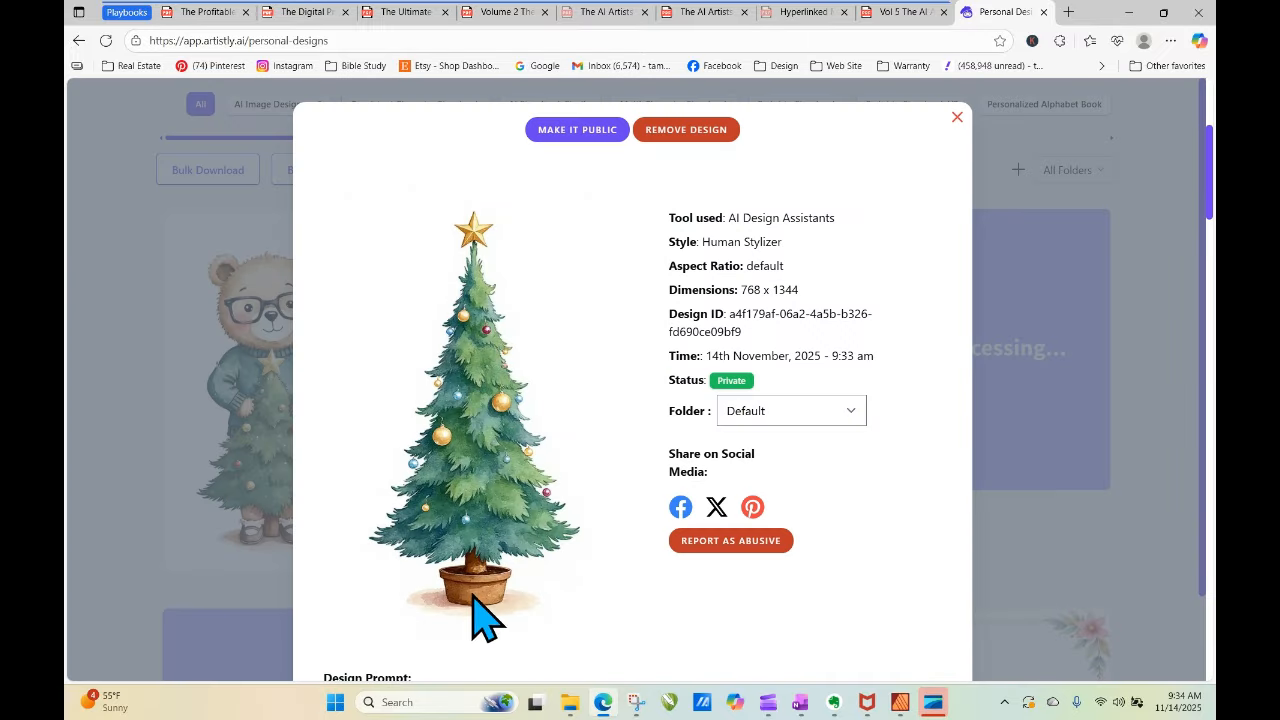
pyautogui.click(956, 118)
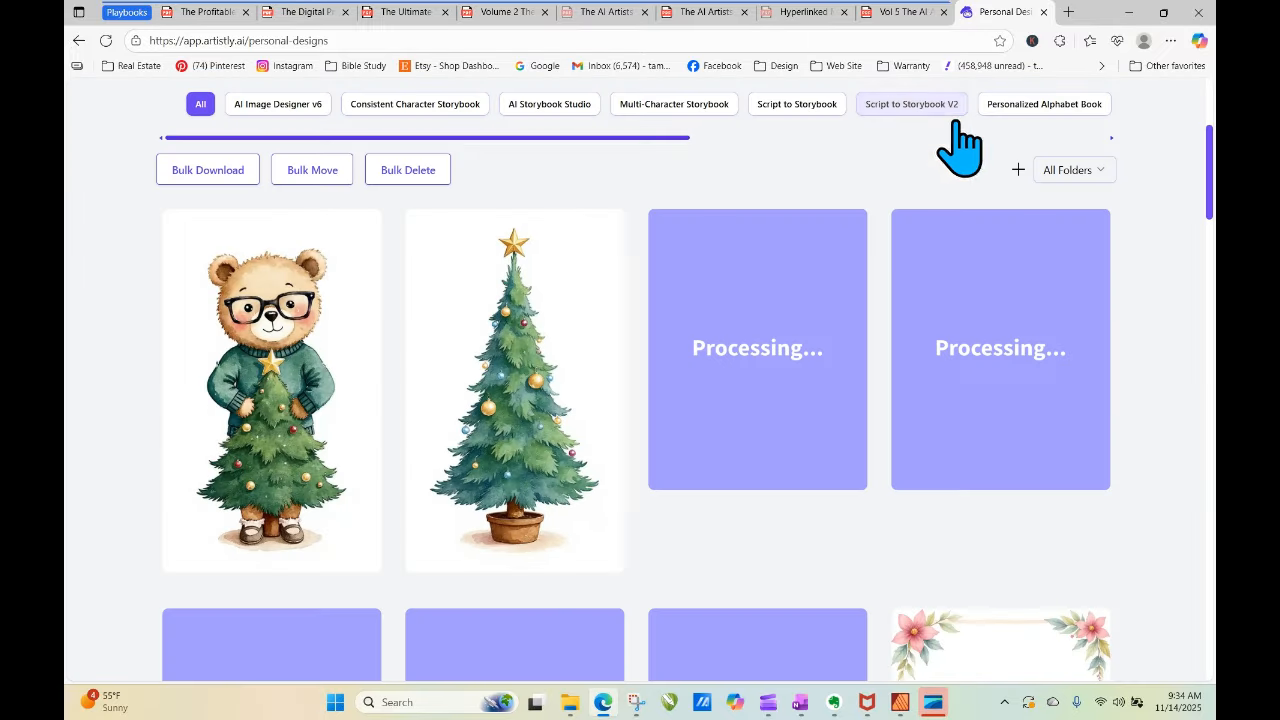
pyautogui.scroll(3, 207, 328)
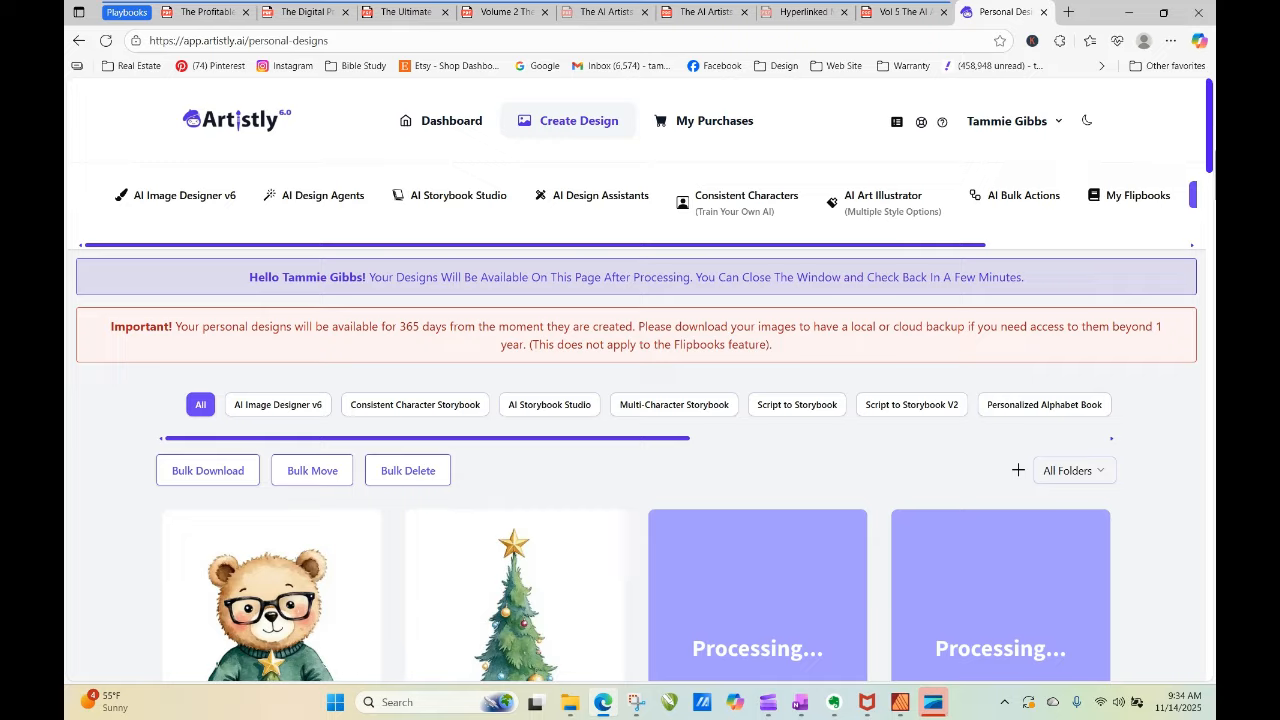
pyautogui.scroll(-10, 1211, 128)
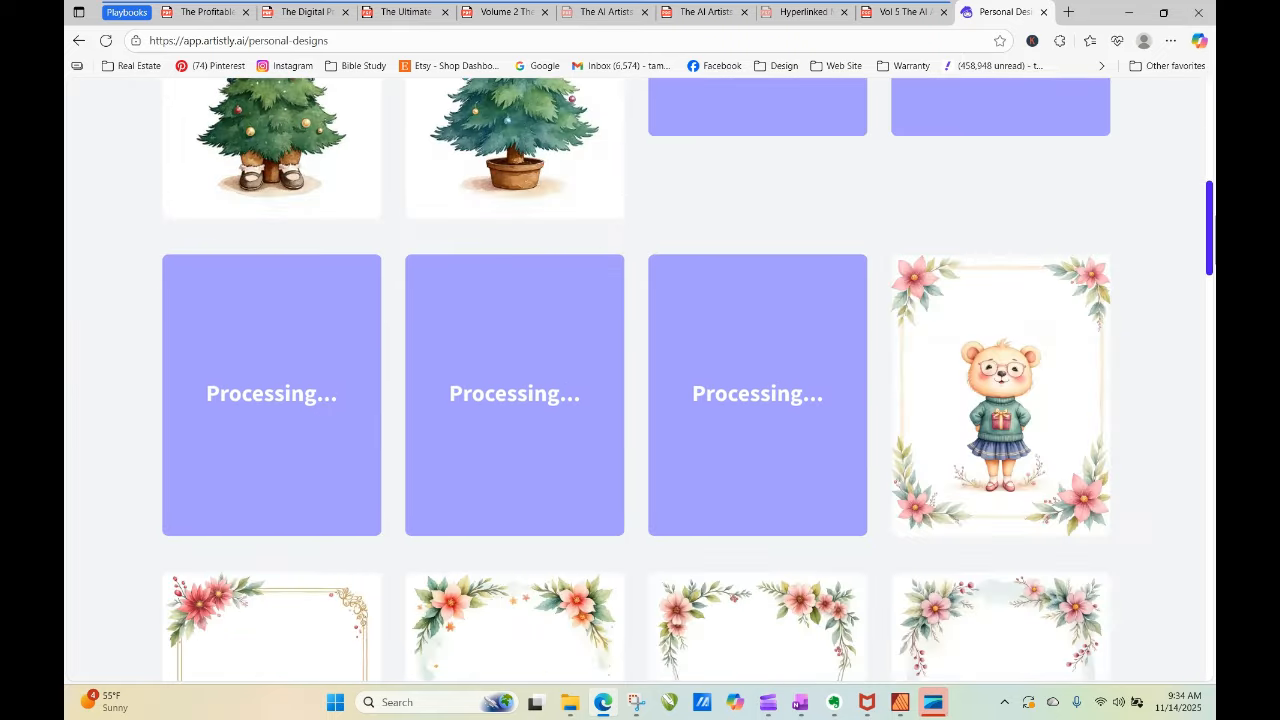
pyautogui.scroll(-4, 636, 379)
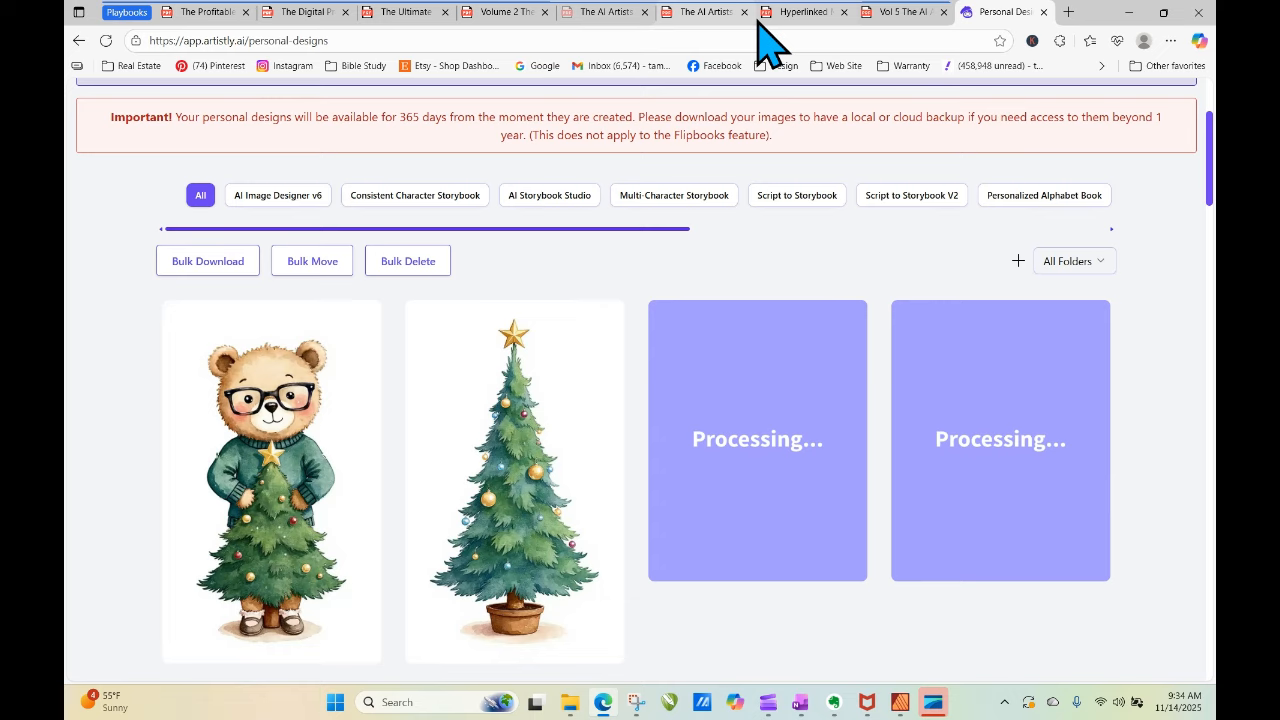
# Switch to the Vol 5 Christmas Florals playbook PDF and copy the prompt "Holiday checklist printable with floral corners, watercolor".
pyautogui.click(890, 12)
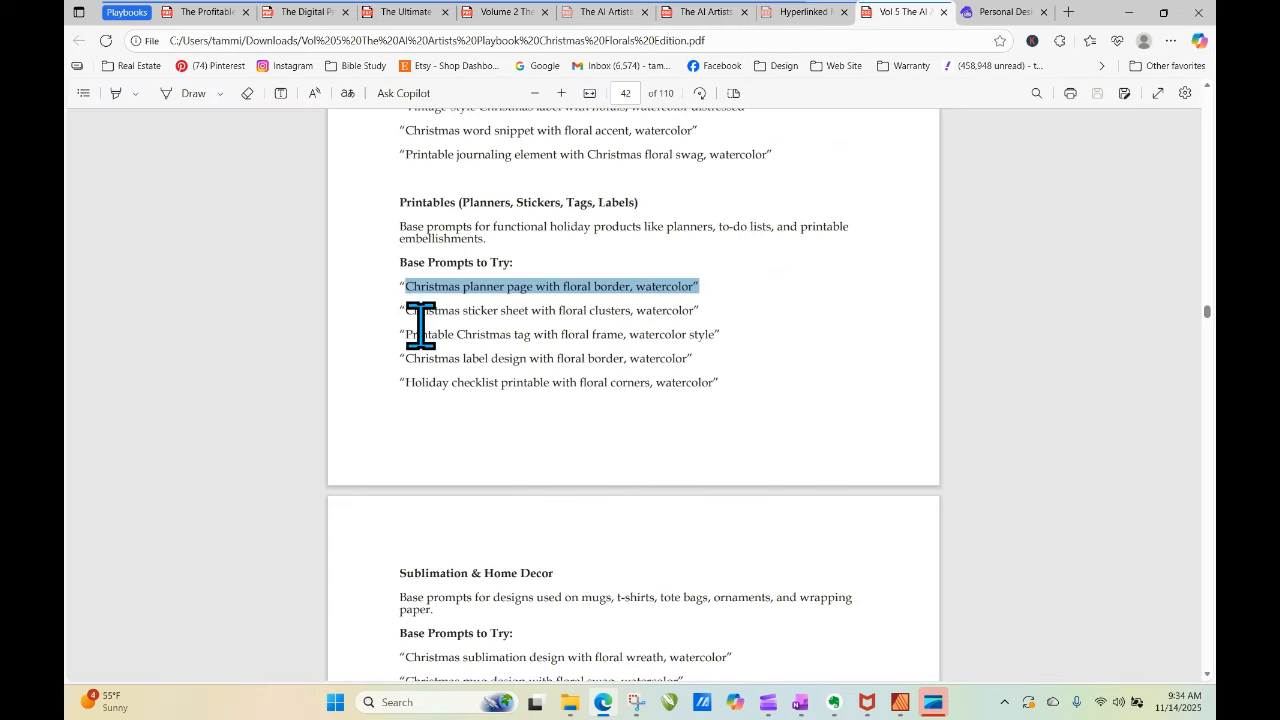
pyautogui.click(578, 442)
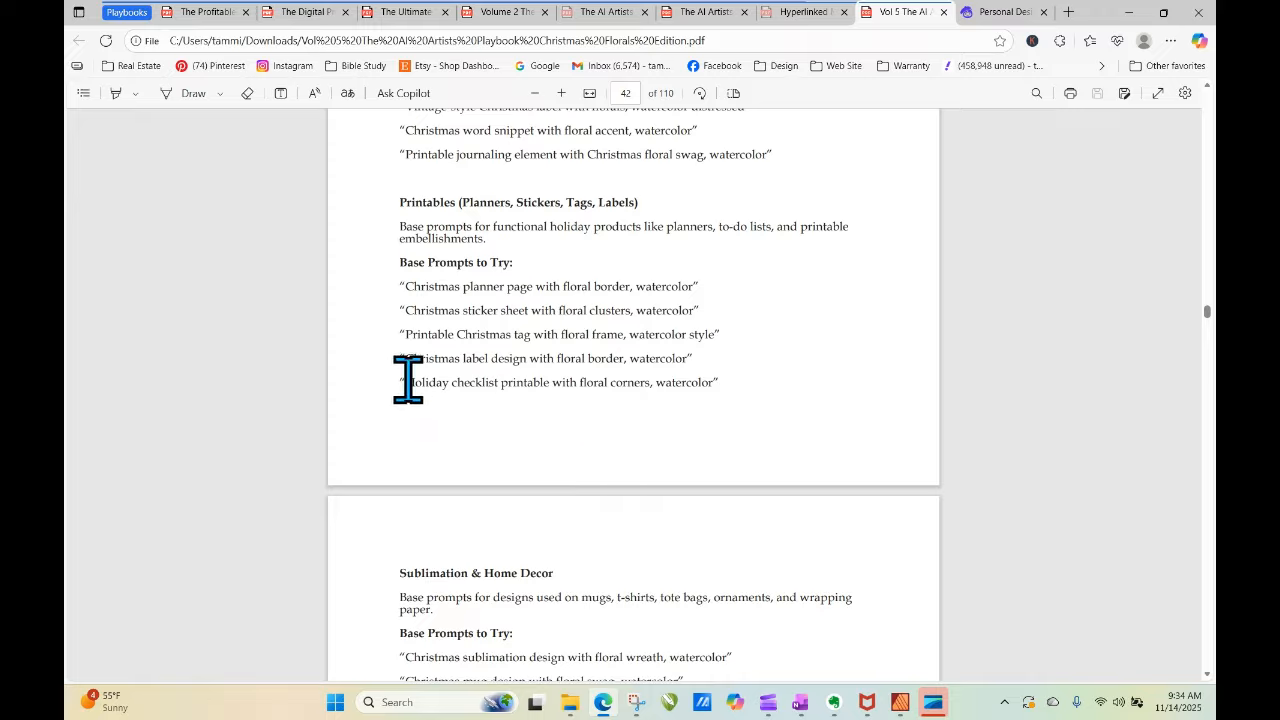
pyautogui.moveTo(408, 380); pyautogui.dragTo(720, 382)
pyautogui.hotkey('ctrl', 'c')
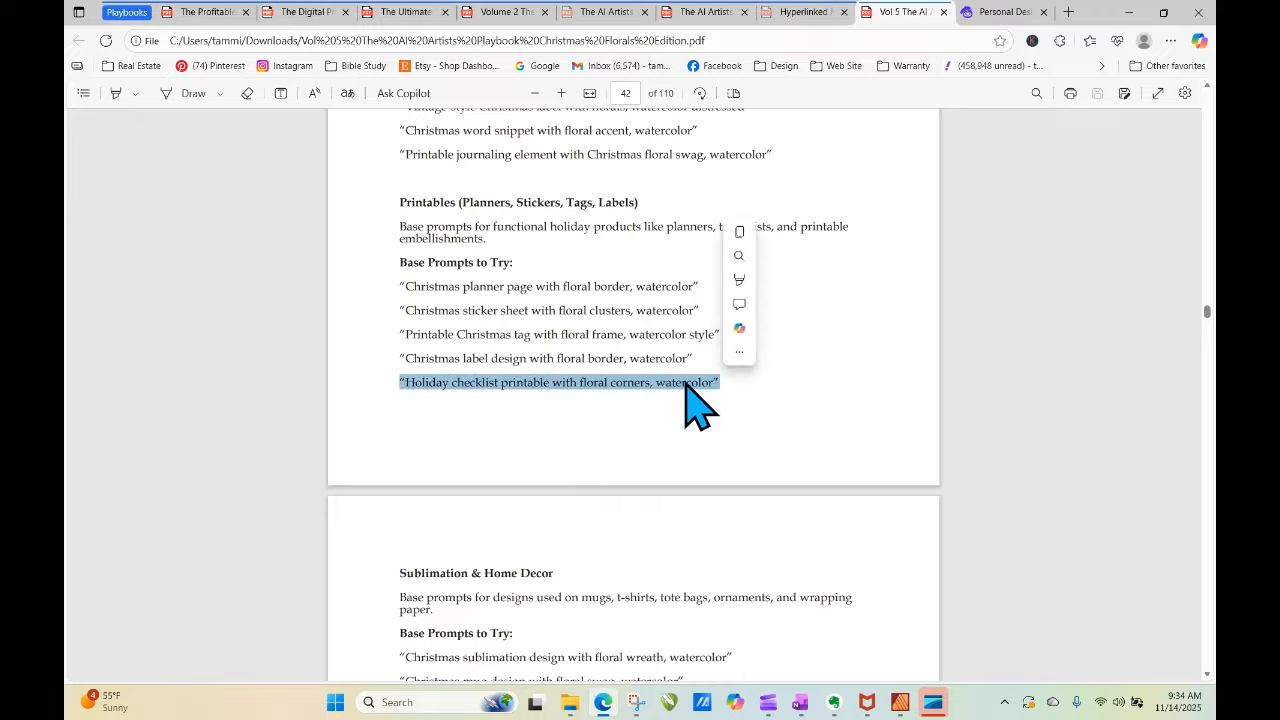
pyautogui.rightClick(692, 398)
pyautogui.click(736, 112)
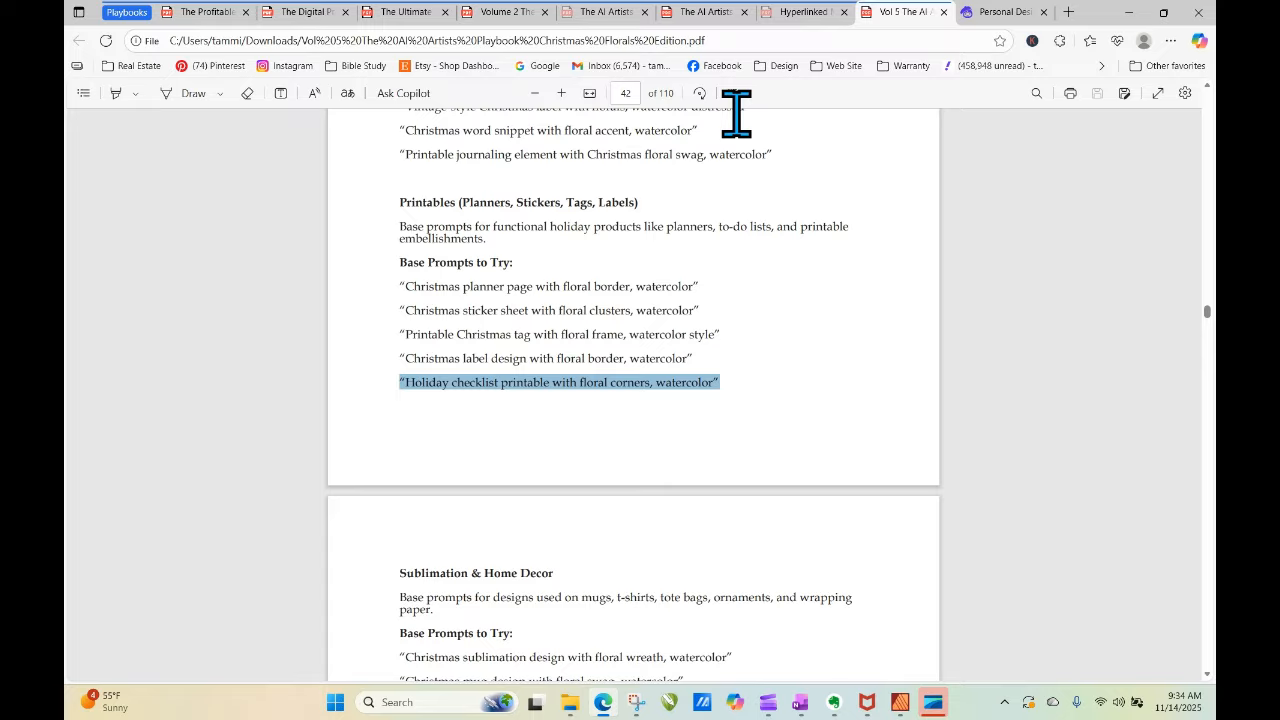
# Return to Artistly, paste the holiday checklist prompt into the AI Art Illustrator and remove its opening quotation mark.
pyautogui.click(995, 14)
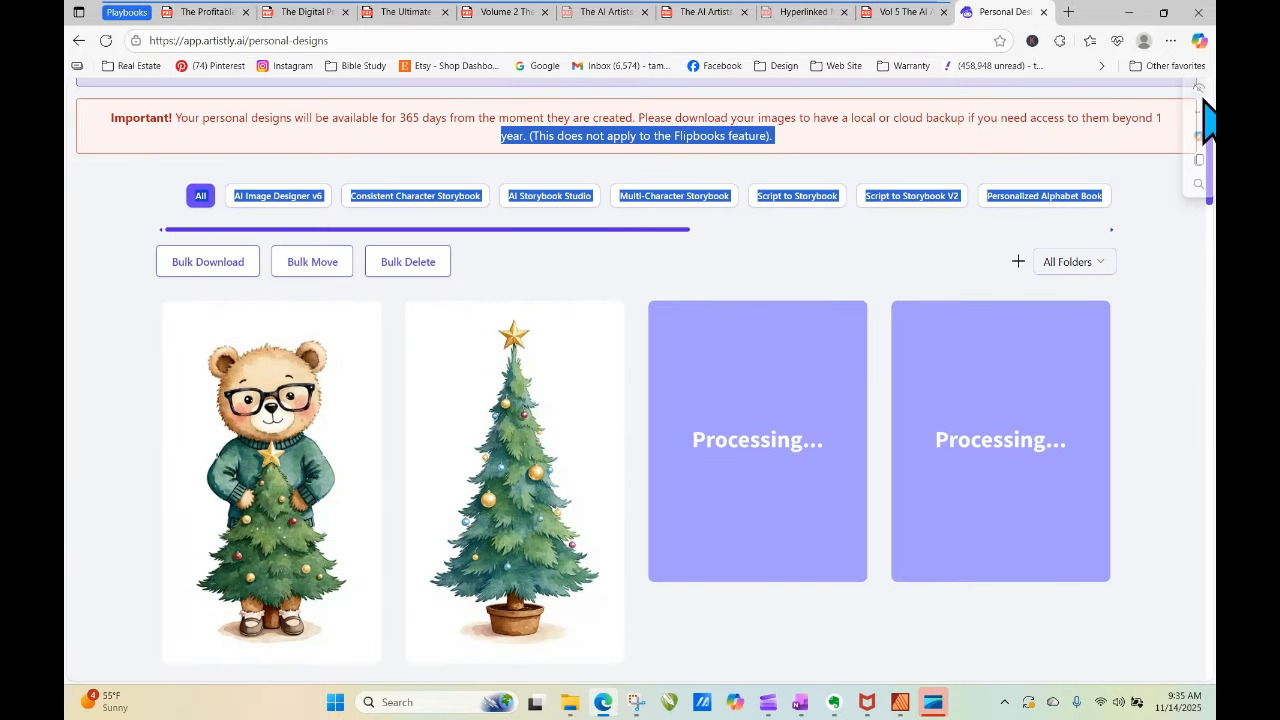
pyautogui.scroll(2, 1210, 140)
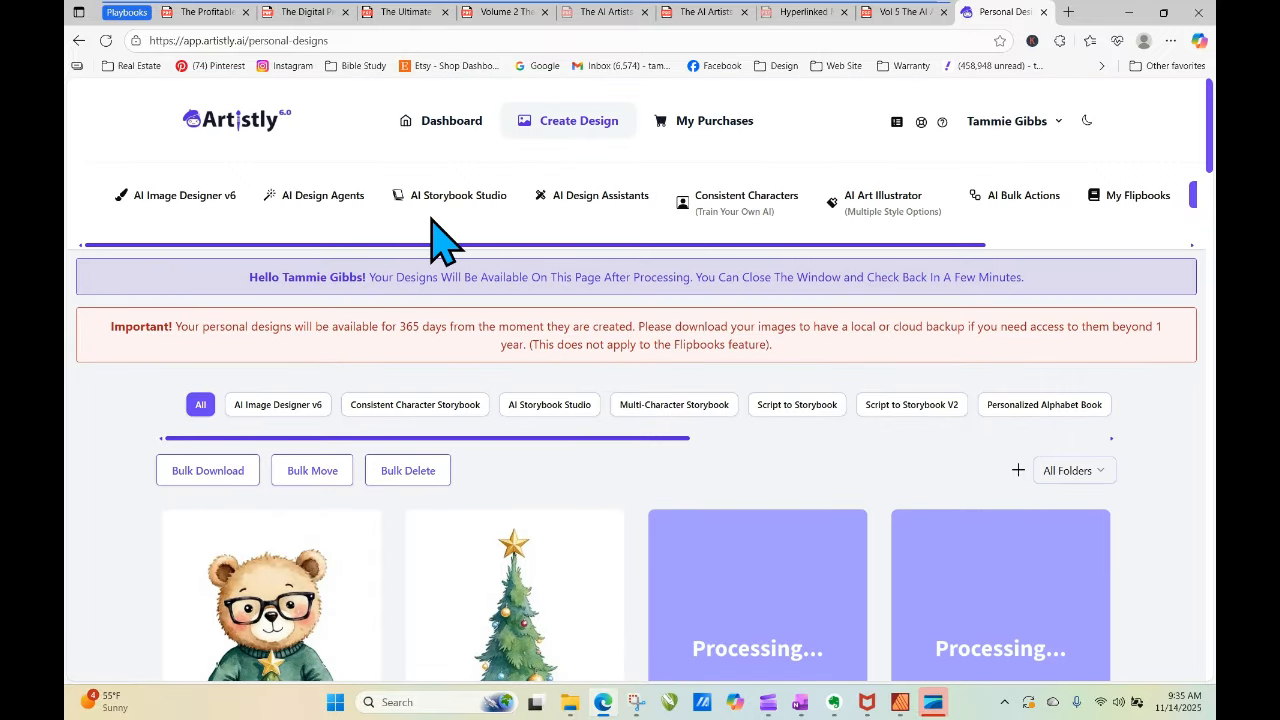
pyautogui.click(612, 200)
pyautogui.click(883, 197)
pyautogui.scroll(-10, 903, 400)
pyautogui.rightClick(644, 328)
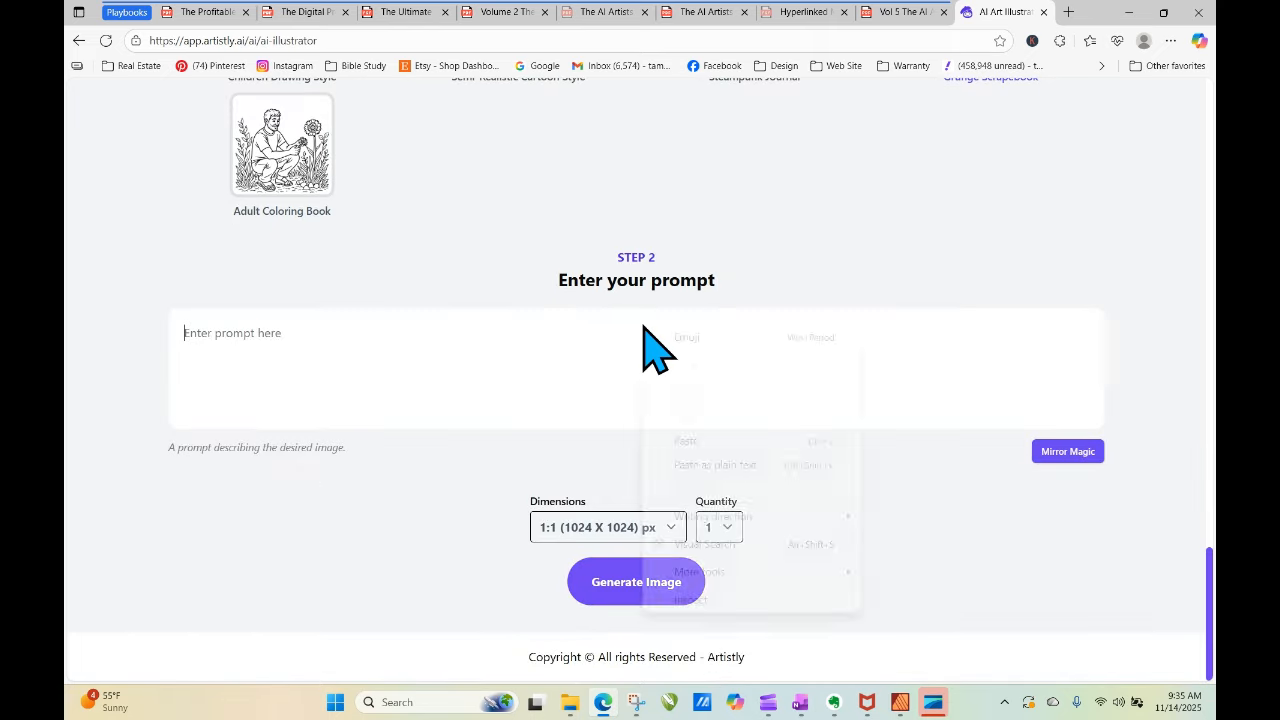
pyautogui.click(697, 441)
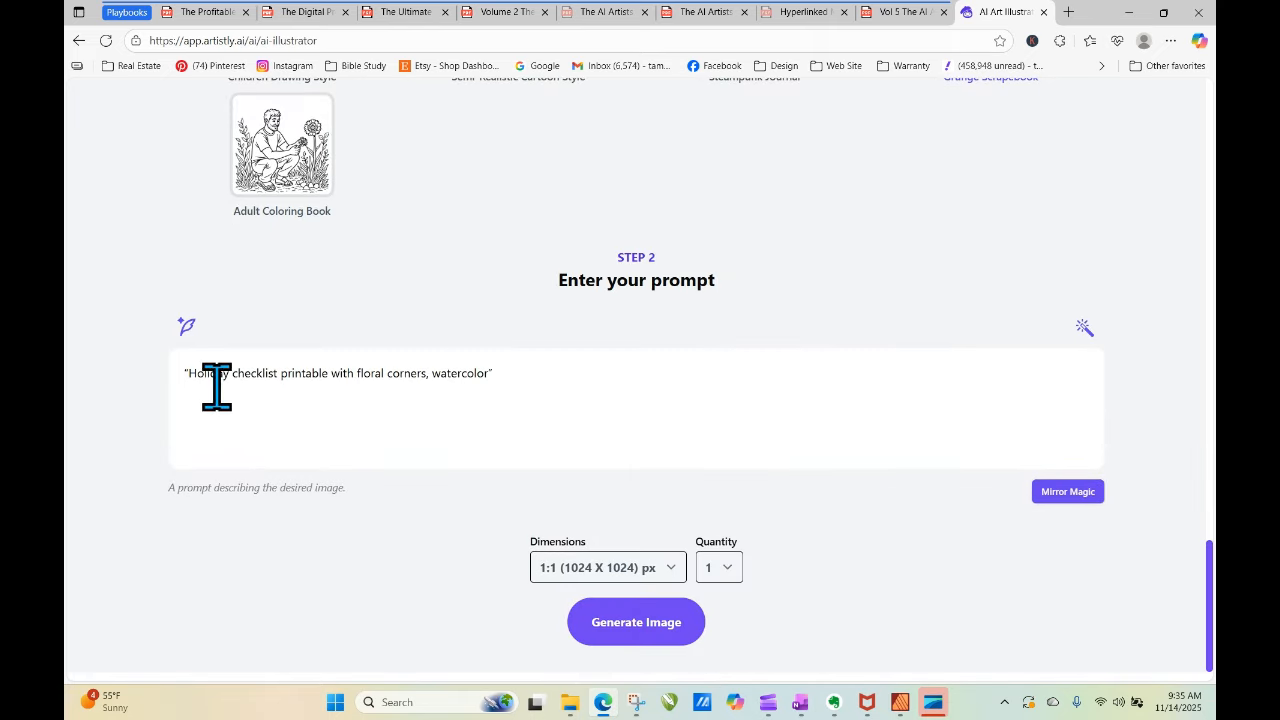
pyautogui.click(189, 374)
pyautogui.press('BackSpace')
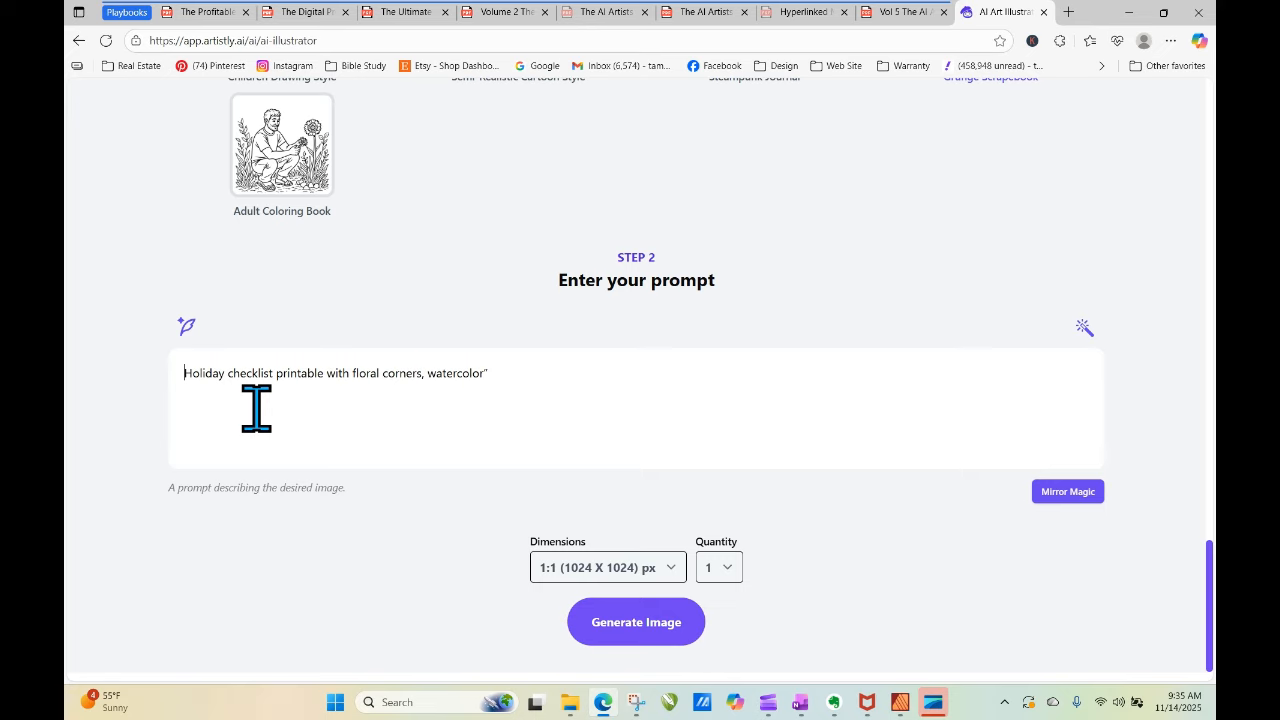
pyautogui.click(498, 383)
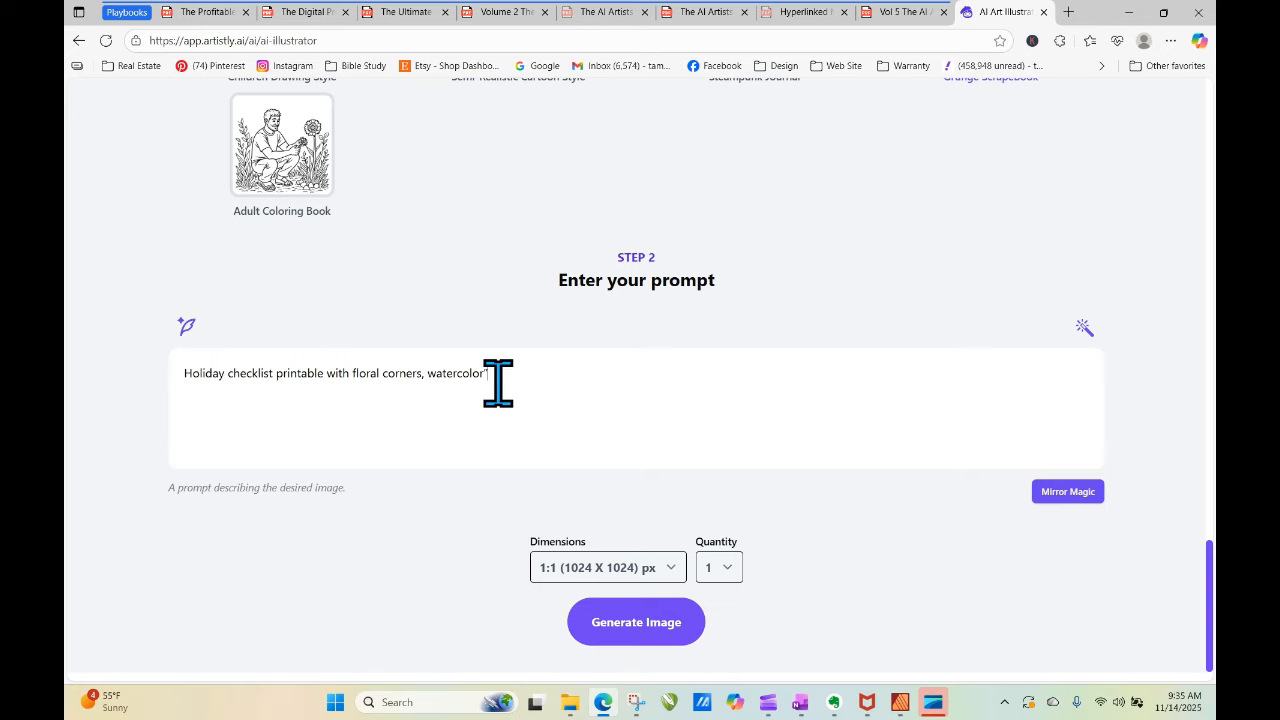
# Choose the output dimensions and generate one image from the holiday checklist prompt.
pyautogui.click(598, 572)
pyautogui.click(606, 468)
pyautogui.click(648, 615)
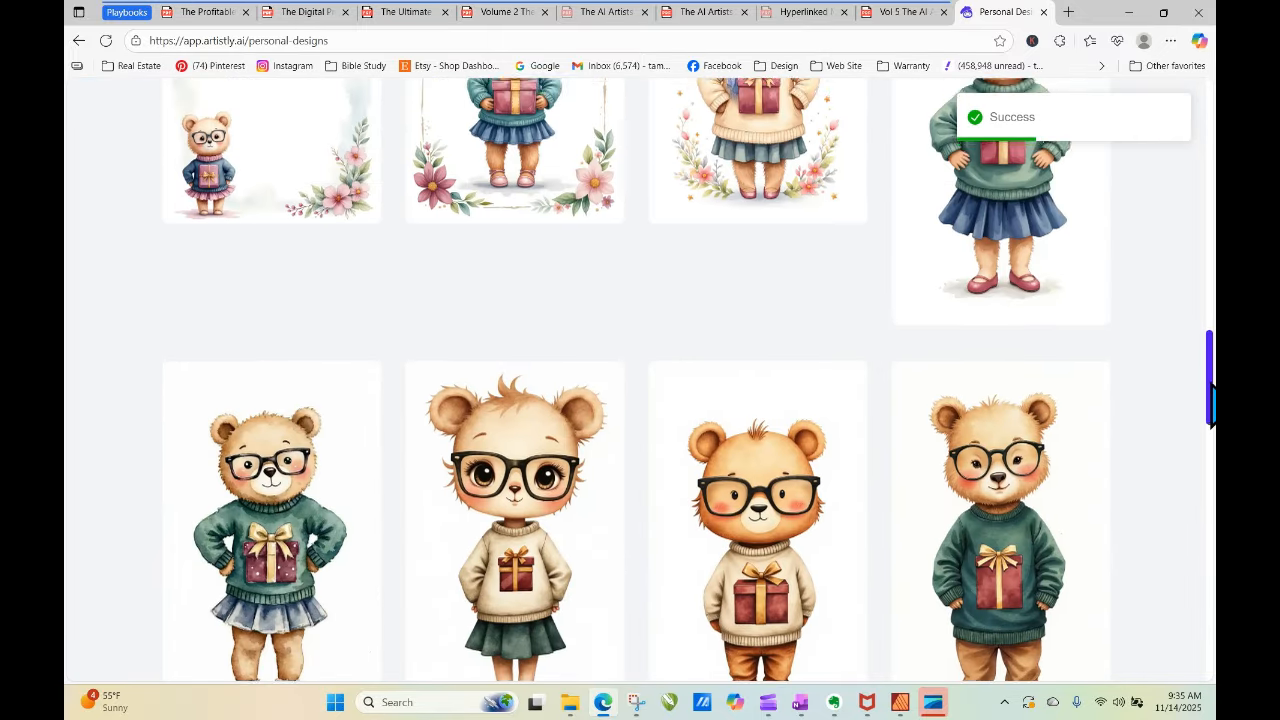
# Reload the personal designs page repeatedly and check whether the holiday checklist image and the earlier batch have finished processing.
pyautogui.moveTo(1210, 418); pyautogui.dragTo(1207, 195)
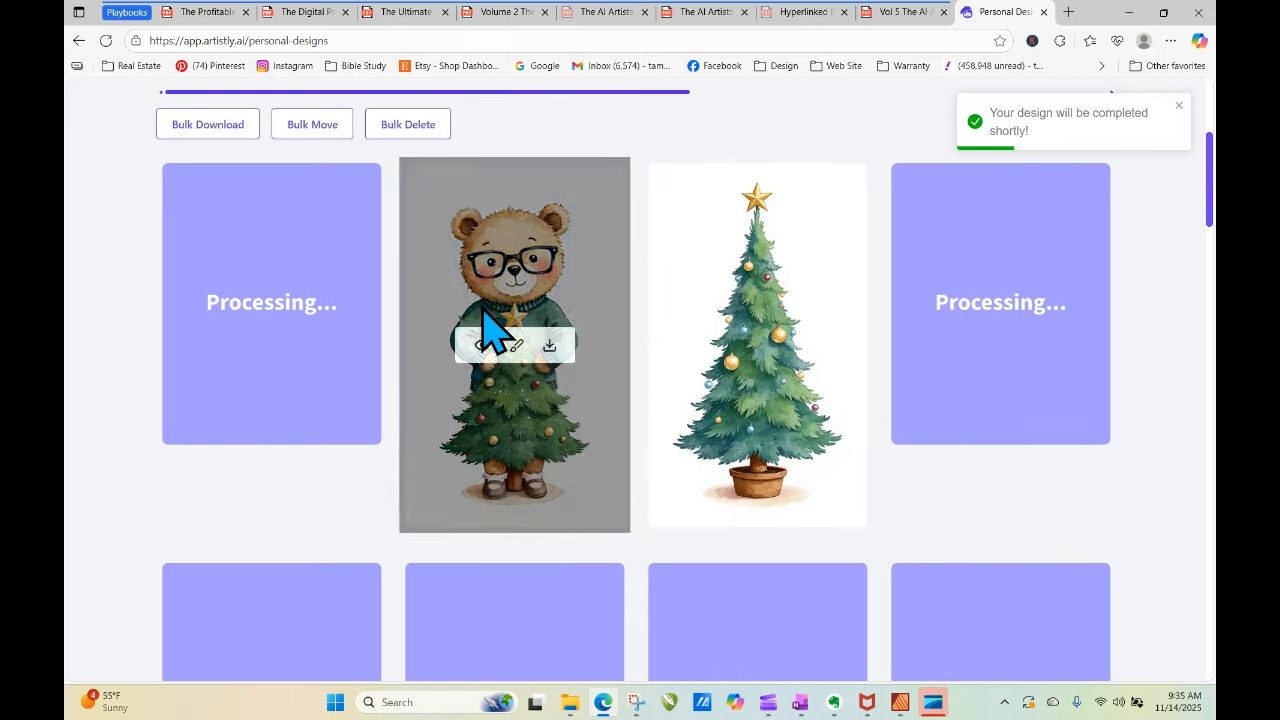
pyautogui.click(106, 41)
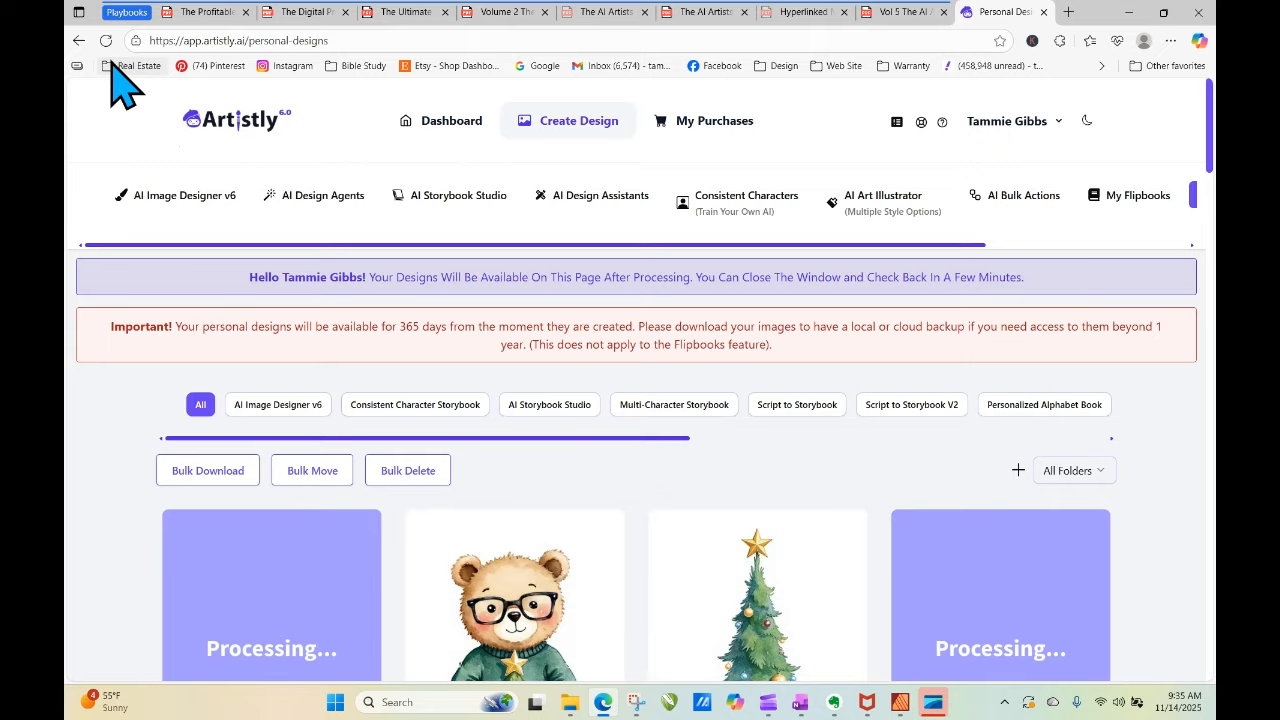
pyautogui.click(106, 41)
pyautogui.click(105, 42)
pyautogui.click(105, 41)
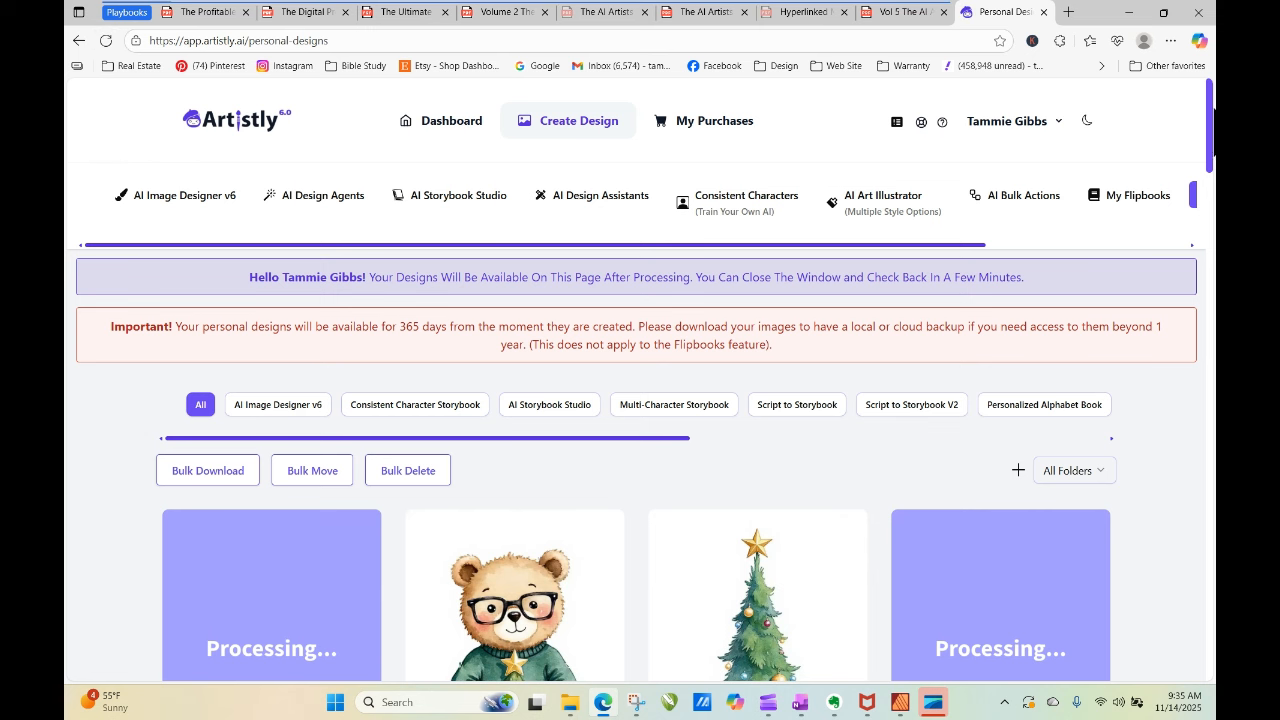
pyautogui.scroll(-3, 400, 357)
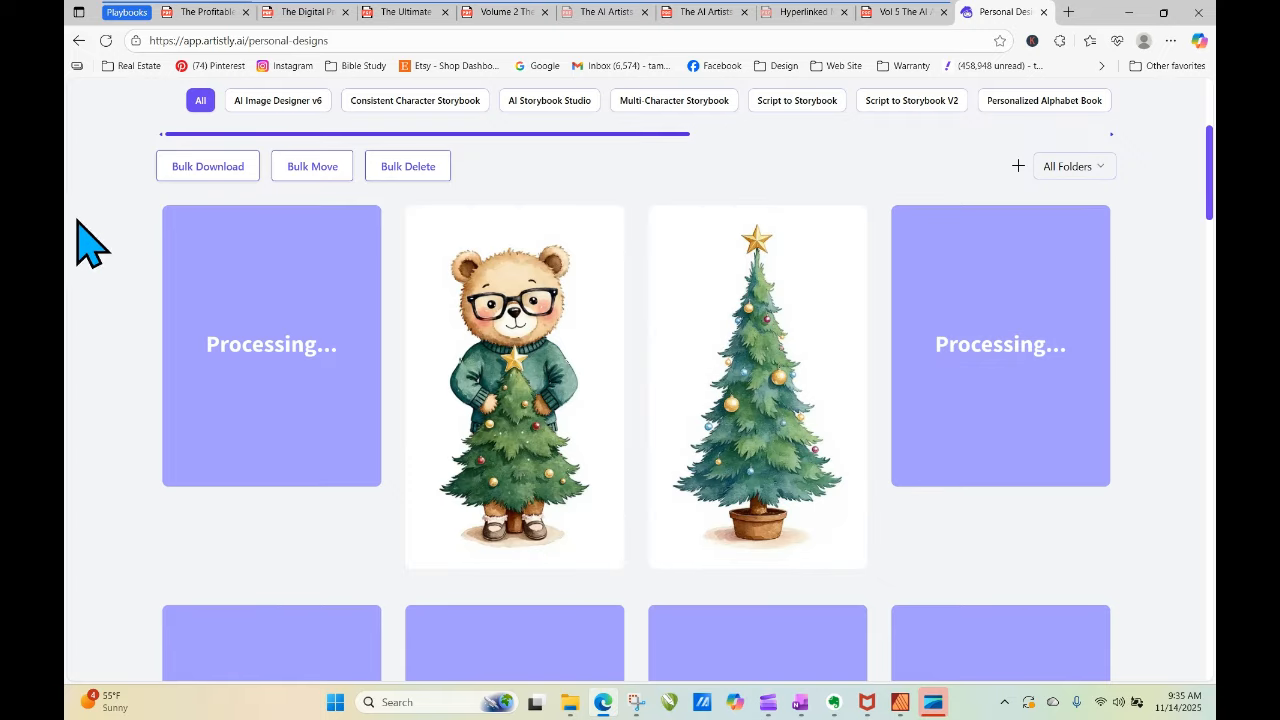
# Open the holiday checklist design and reload its prompt in the AI Art Illustrator for regeneration.
pyautogui.click(240, 360)
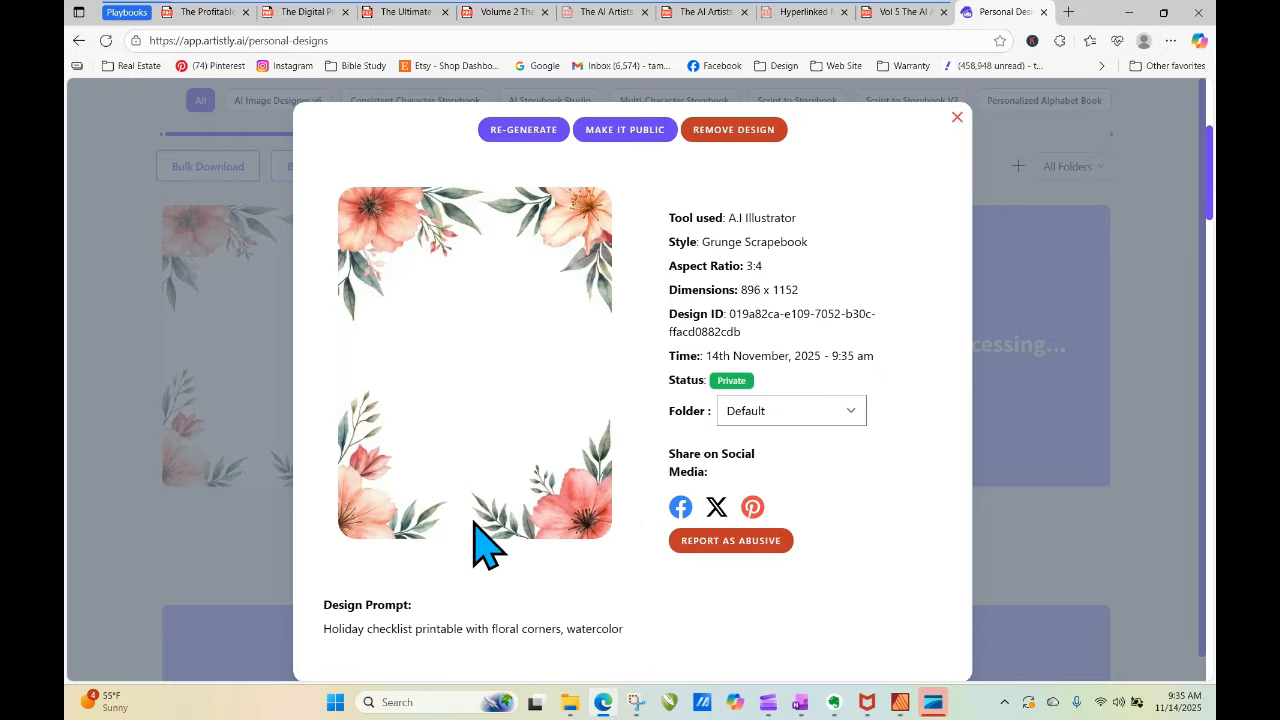
pyautogui.click(523, 131)
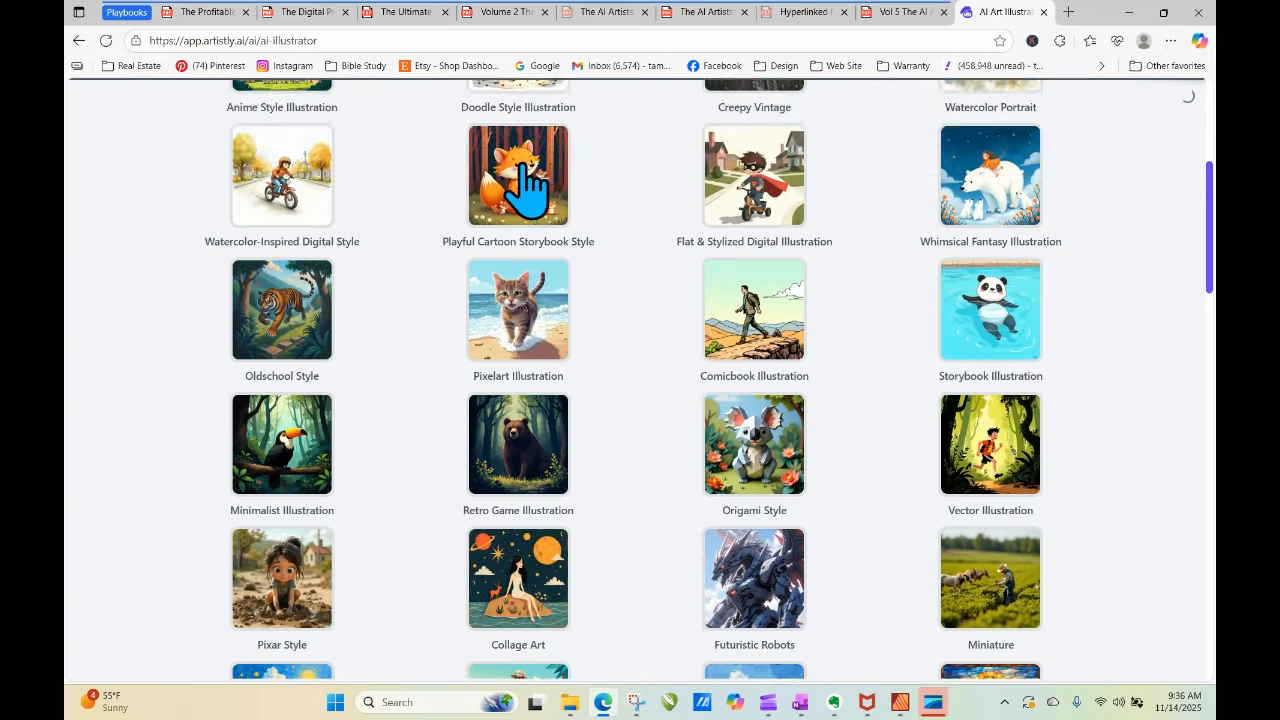
# Switch to the Vol 5 playbook PDF and open the Arrangement & Layout Words section from the table of contents on page 5.
pyautogui.click(894, 14)
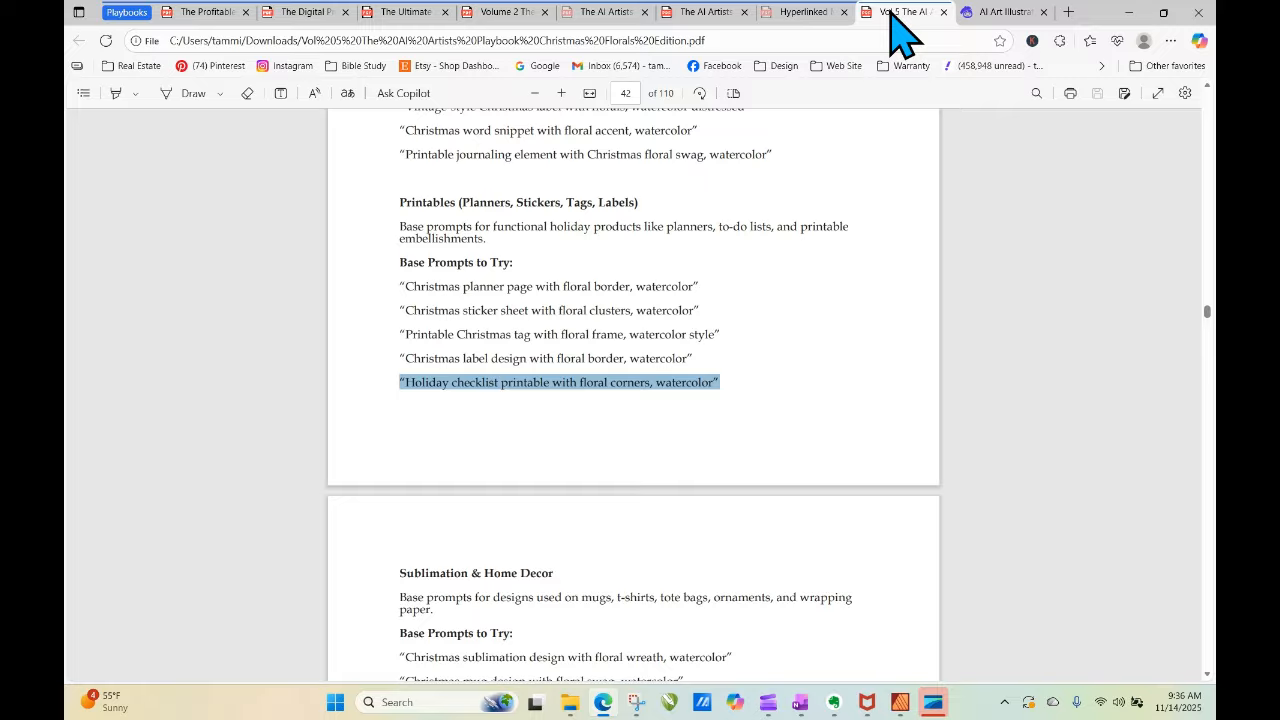
pyautogui.click(626, 93)
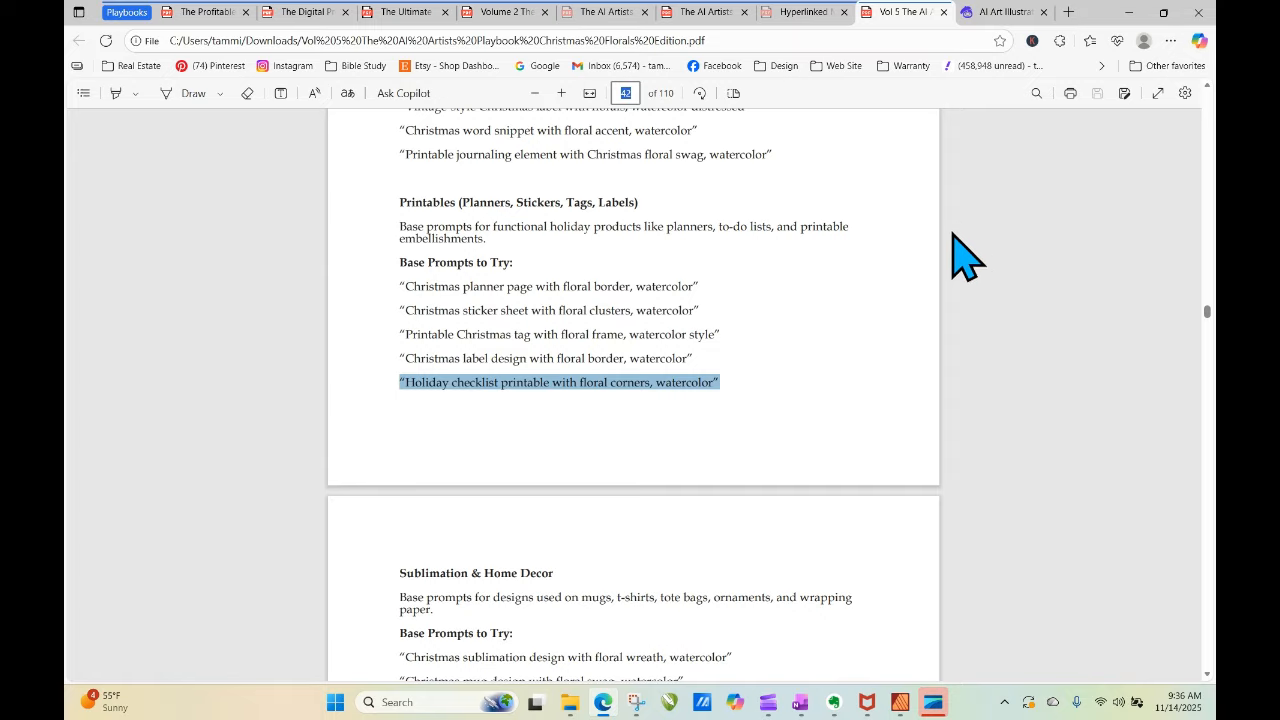
pyautogui.press('Return')
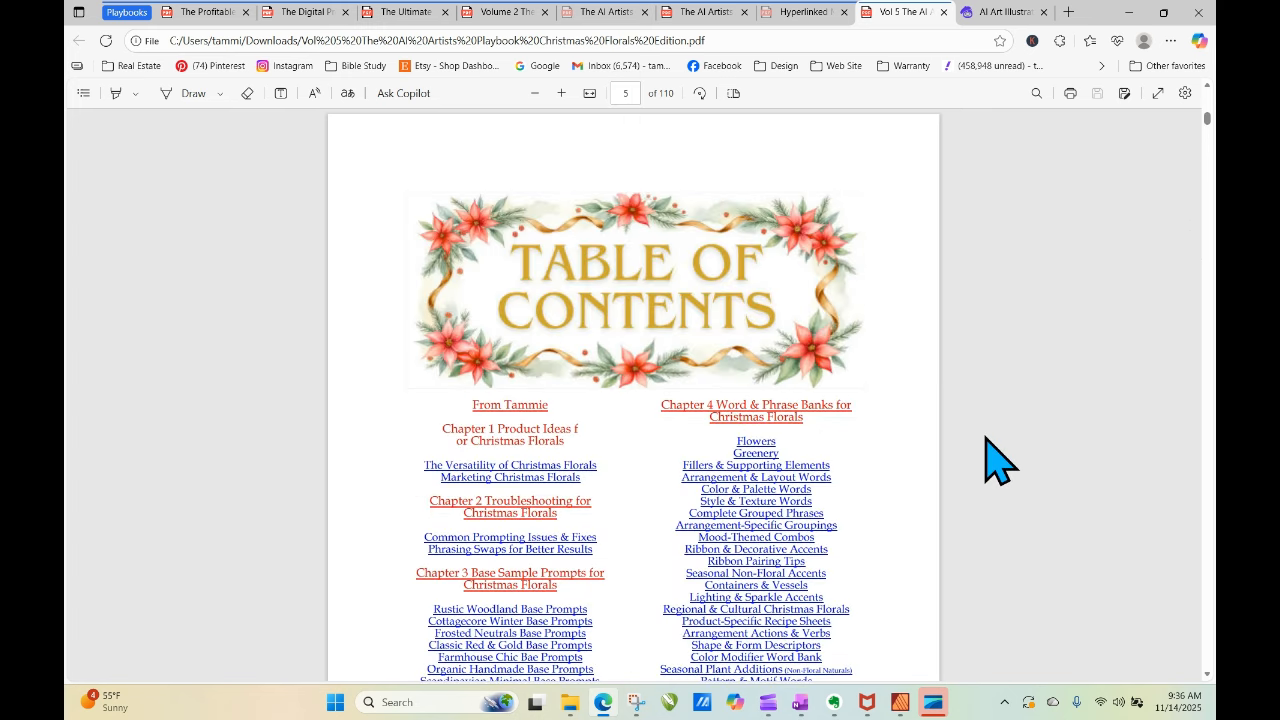
pyautogui.scroll(-3, 995, 460)
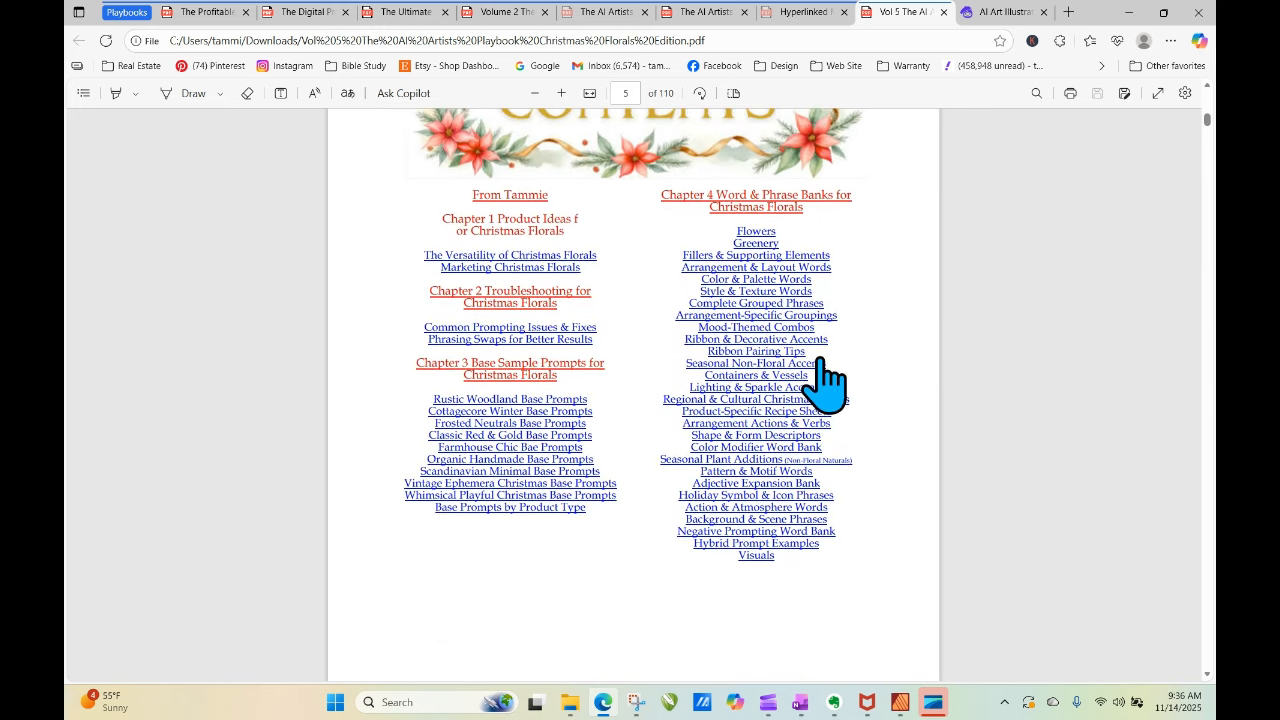
pyautogui.click(757, 269)
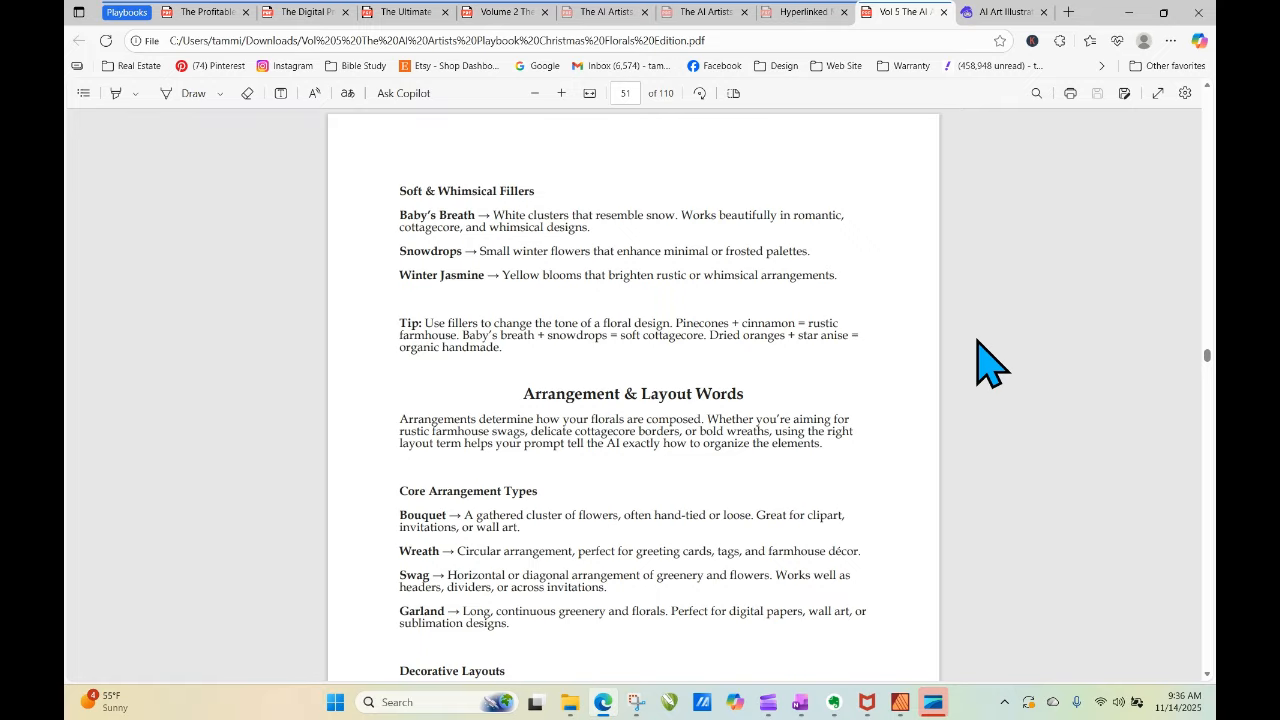
# Look through the arrangement and layout terms and copy the Swag entry from "Swag" through "across invitations".
pyautogui.scroll(-3, 978, 342)
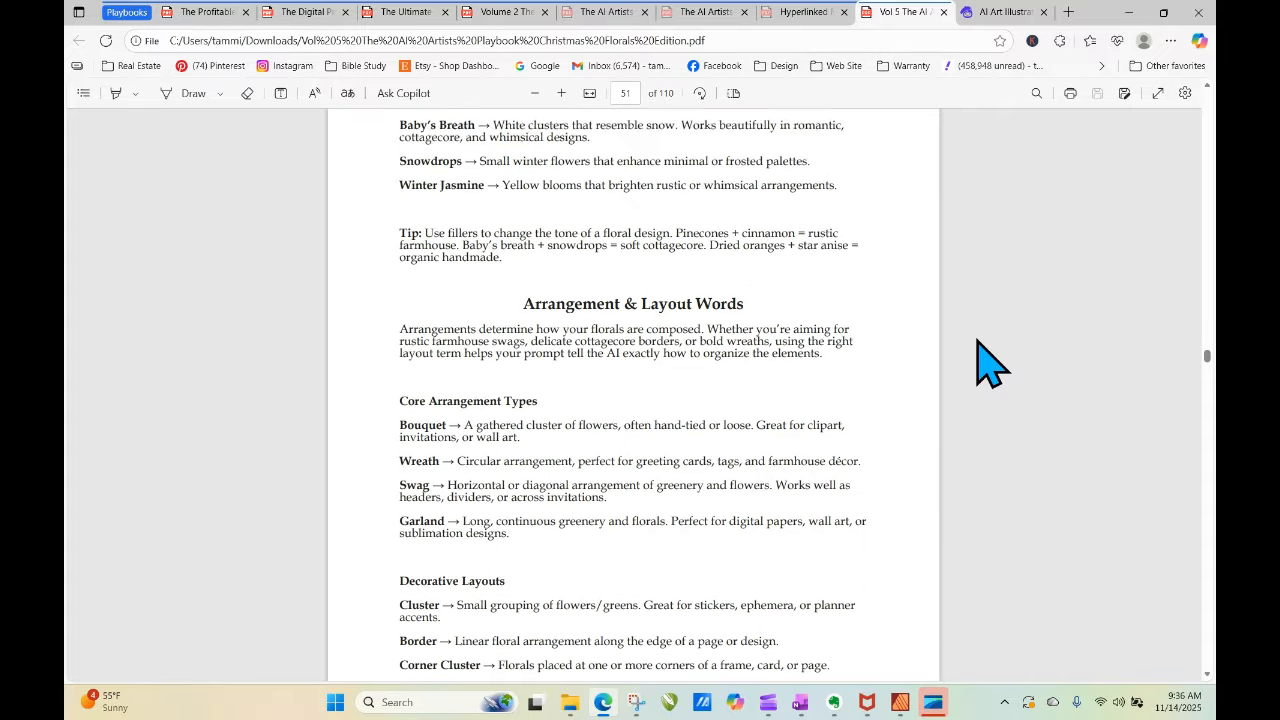
pyautogui.scroll(-3, 978, 342)
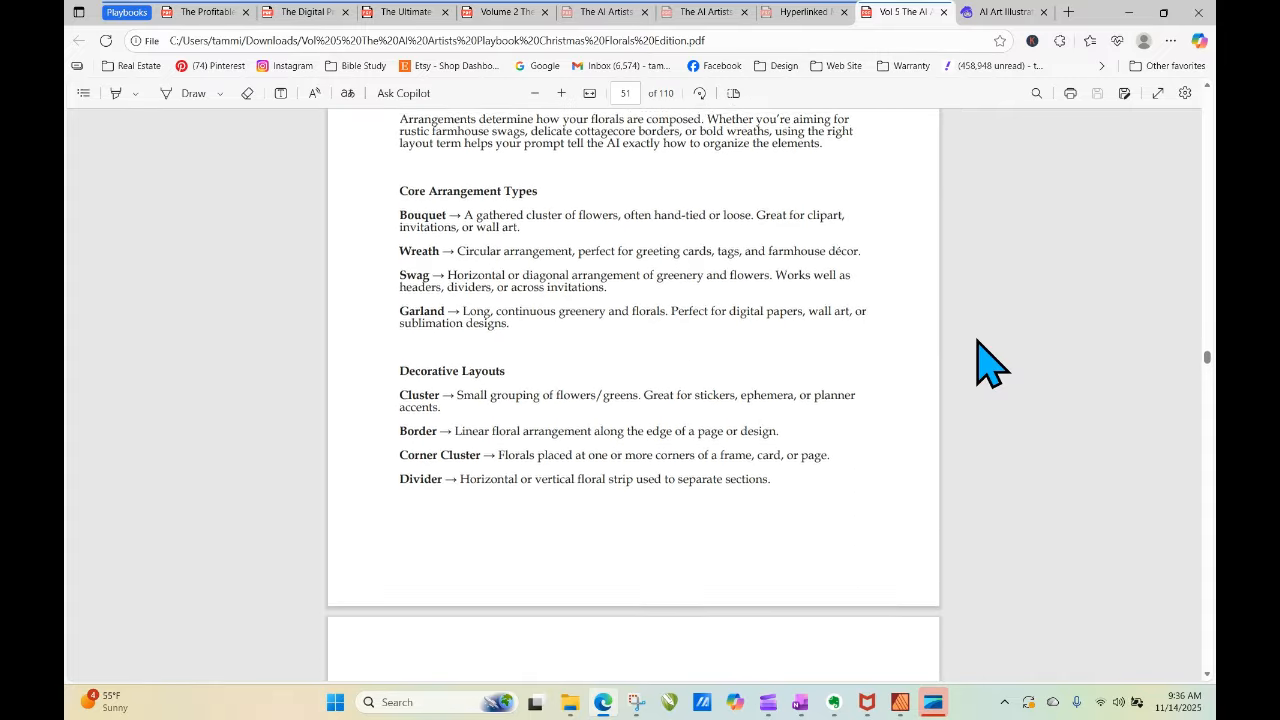
pyautogui.scroll(-10, 978, 342)
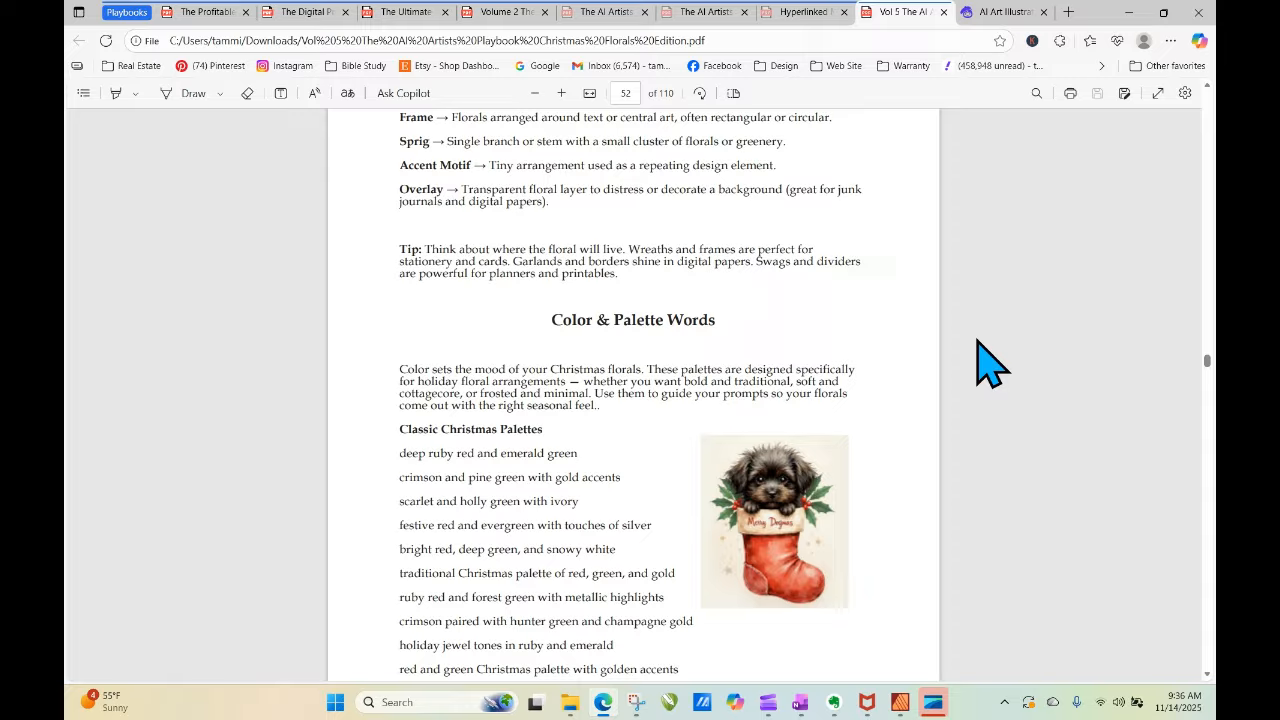
pyautogui.scroll(-2, 978, 342)
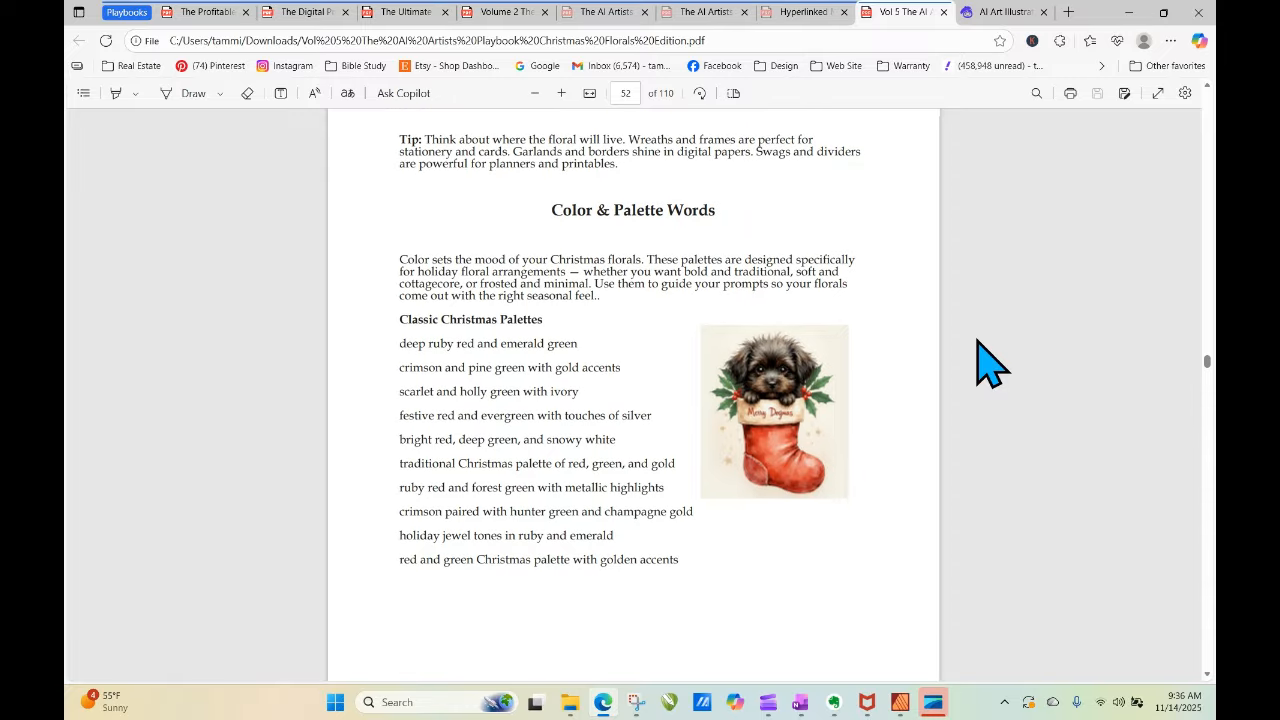
pyautogui.scroll(2, 978, 342)
pyautogui.scroll(6, 978, 342)
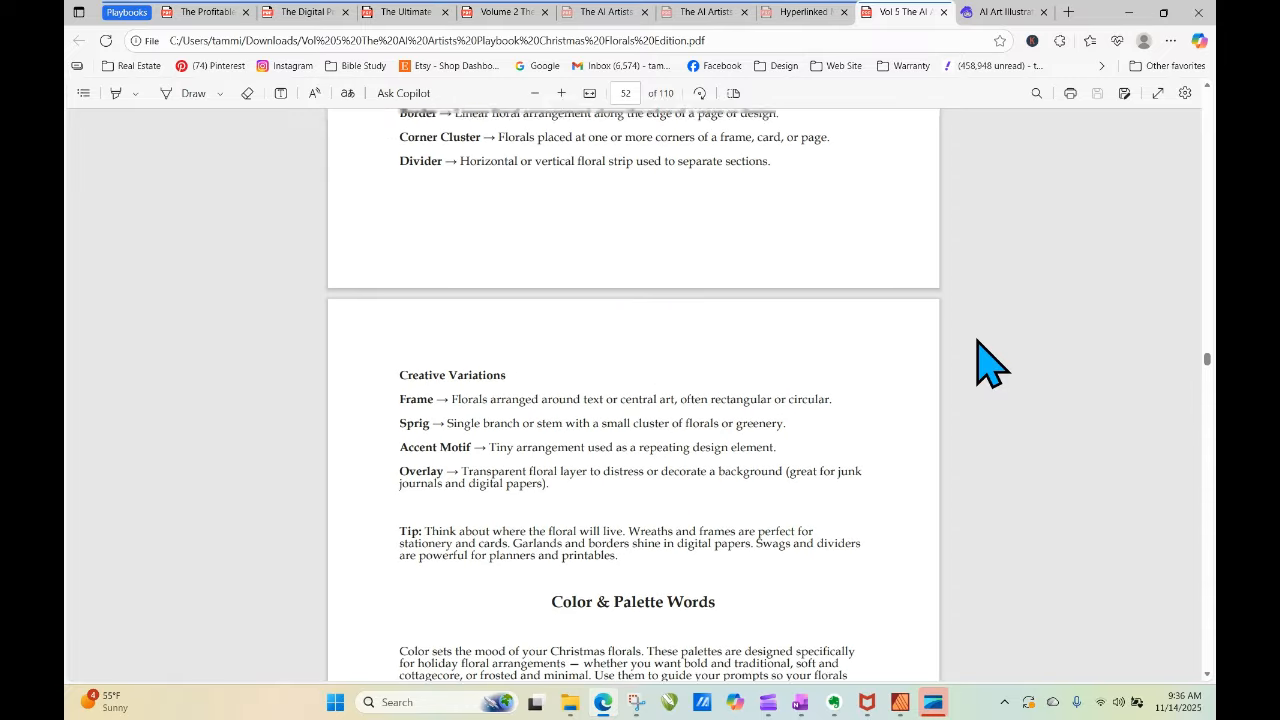
pyautogui.scroll(1, 985, 362)
pyautogui.scroll(3, 985, 362)
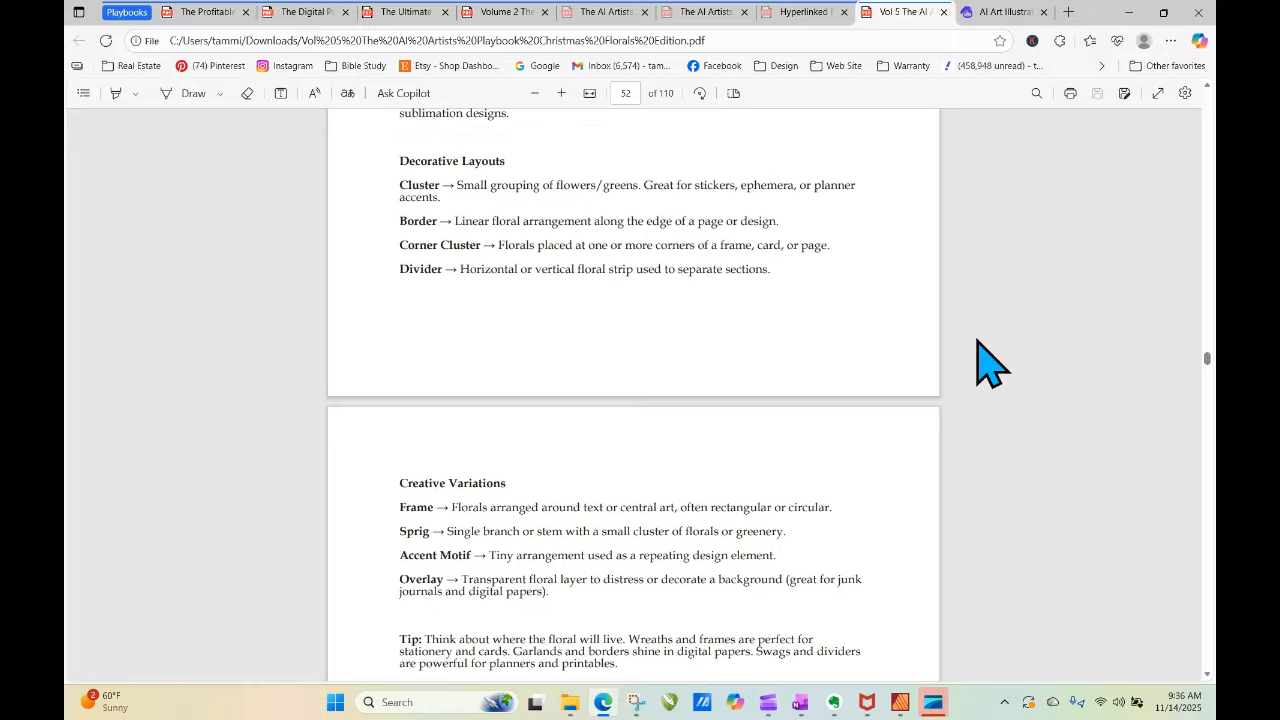
pyautogui.scroll(1, 985, 362)
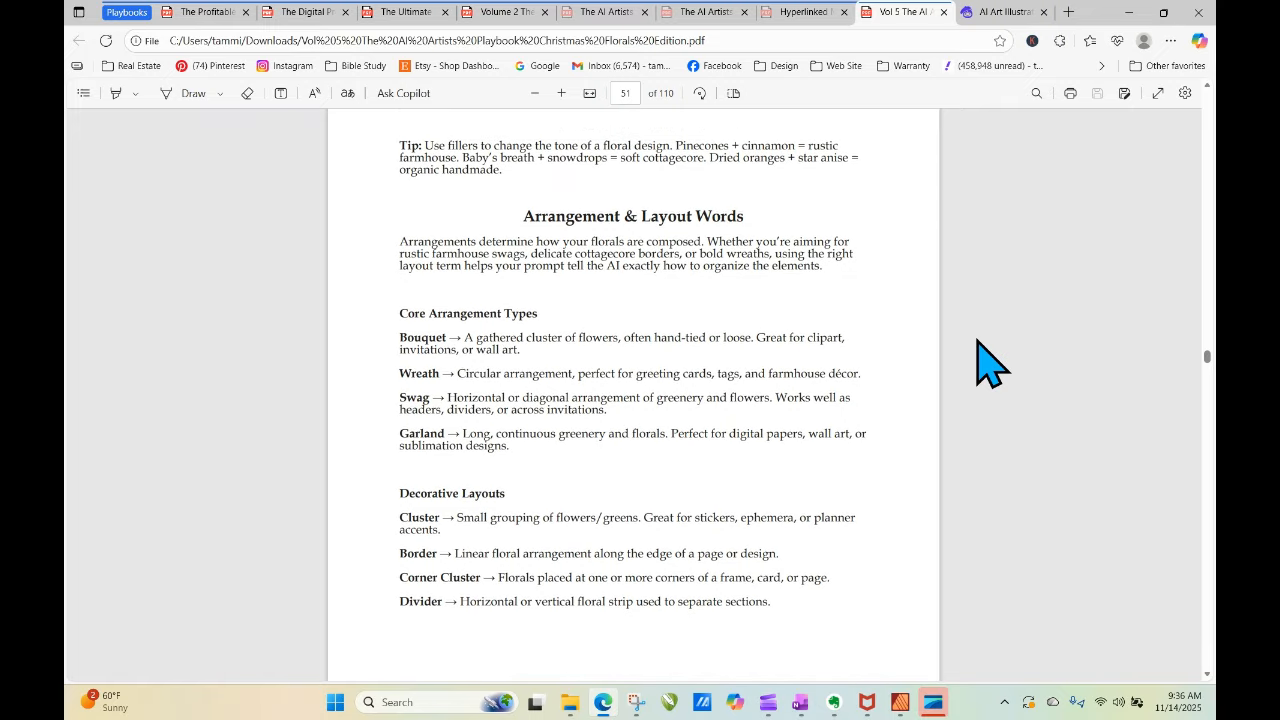
pyautogui.scroll(1, 985, 362)
pyautogui.moveTo(399, 455); pyautogui.dragTo(606, 467)
pyautogui.hotkey('ctrl', 'c')
pyautogui.rightClick(626, 462)
pyautogui.click(634, 197)
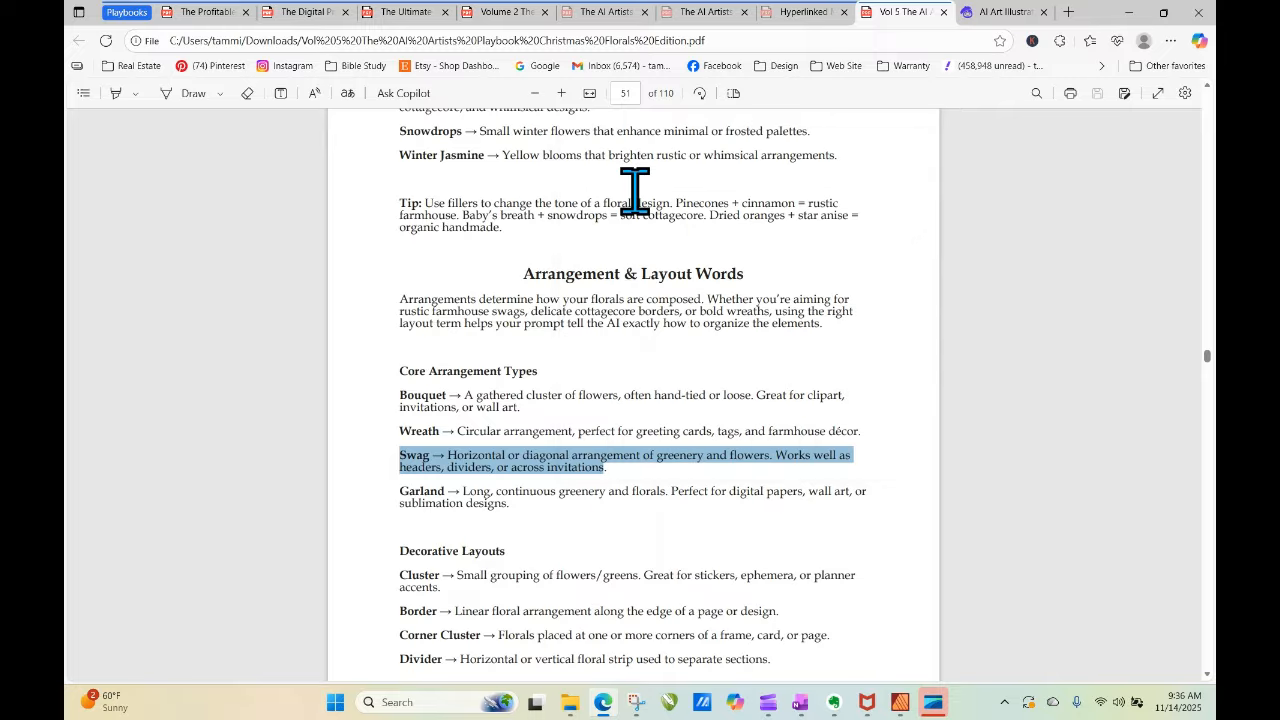
# Return to Artistly and replace "floral corners," in the holiday checklist prompt with the copied Swag description.
pyautogui.click(993, 16)
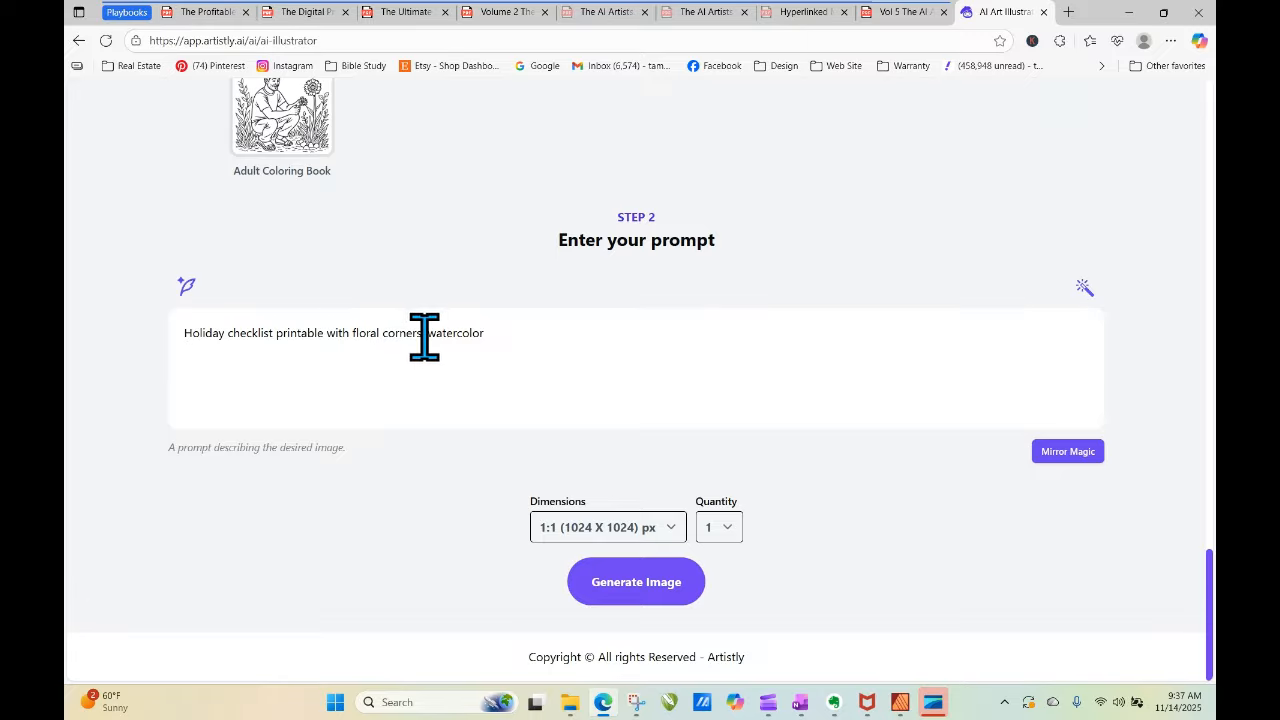
pyautogui.moveTo(351, 334); pyautogui.dragTo(416, 334)
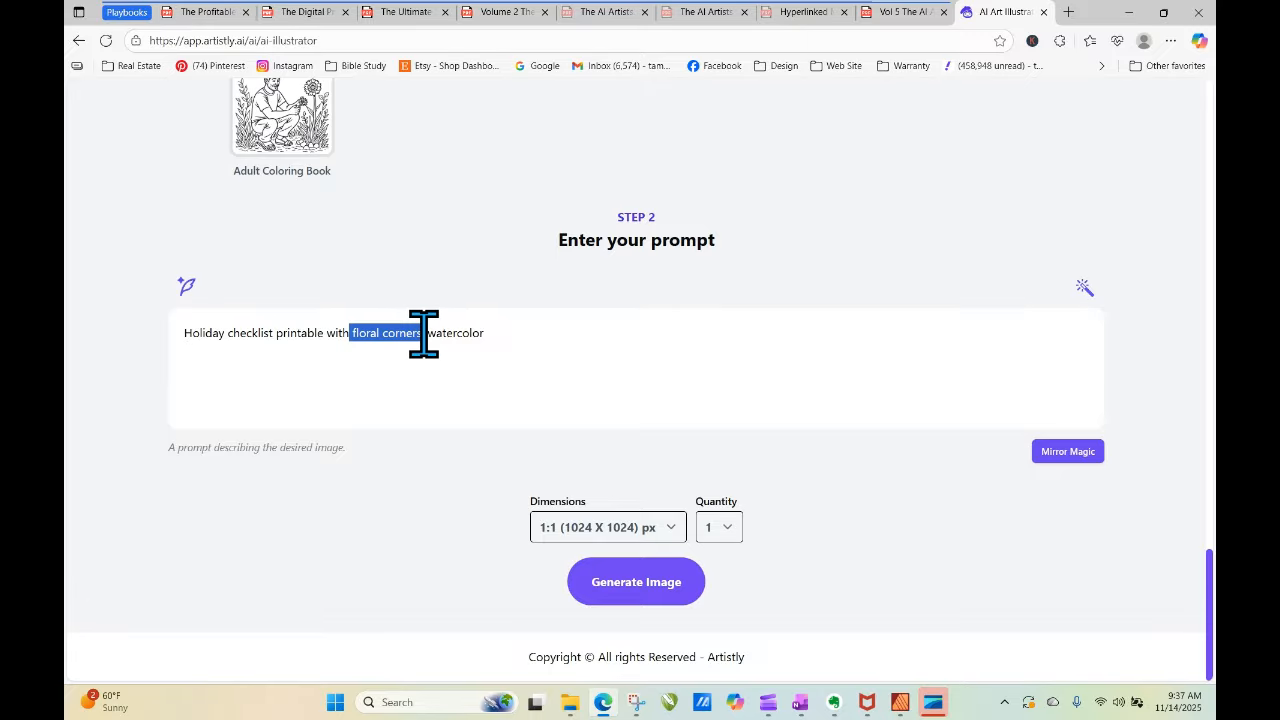
pyautogui.rightClick(403, 334)
pyautogui.click(452, 407)
pyautogui.rightClick(352, 337)
pyautogui.click(366, 356)
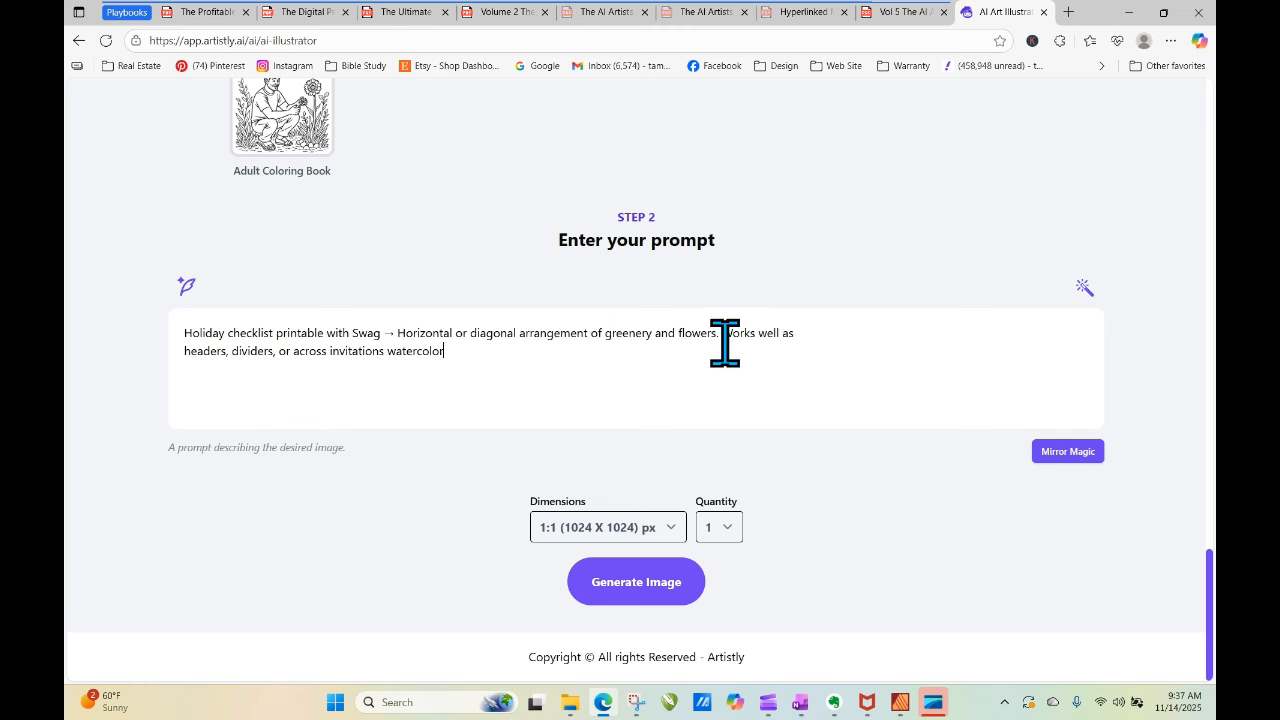
# Switch back to the playbook PDF and open the Arrangement-Specific Groupings section from the table of contents on page 5.
pyautogui.click(885, 14)
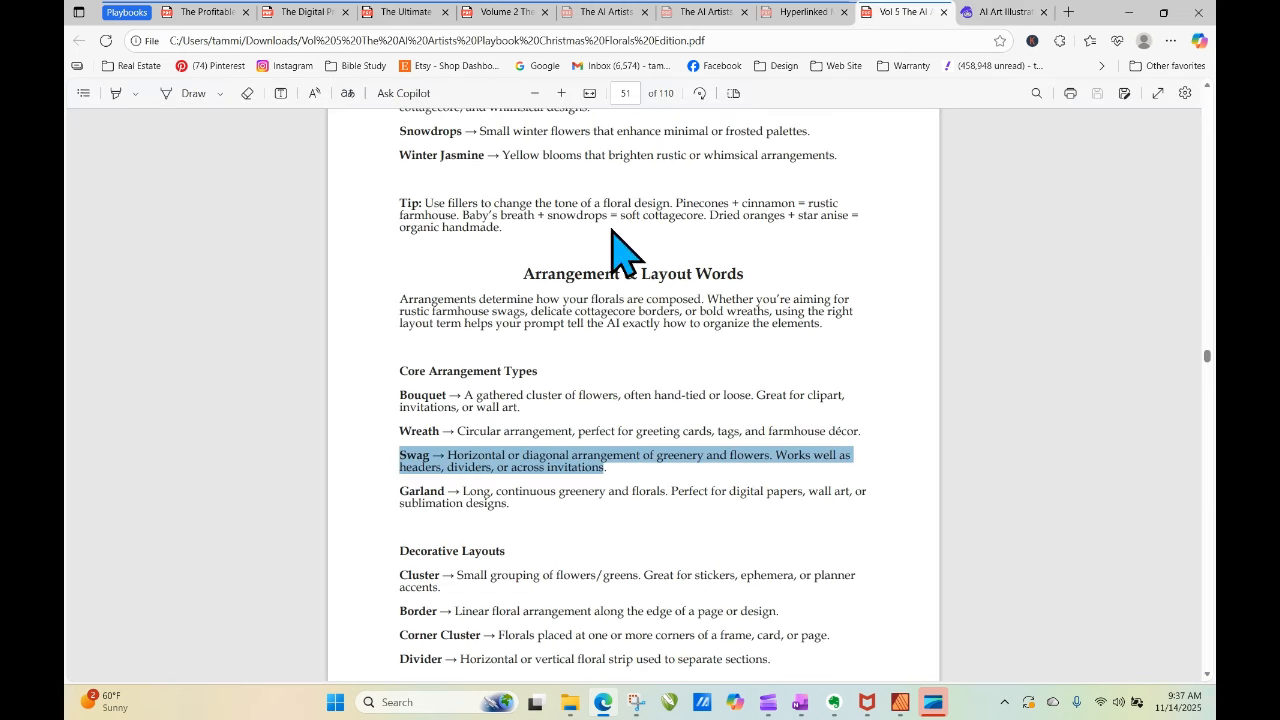
pyautogui.click(626, 93)
pyautogui.write('47')
pyautogui.press('Return')
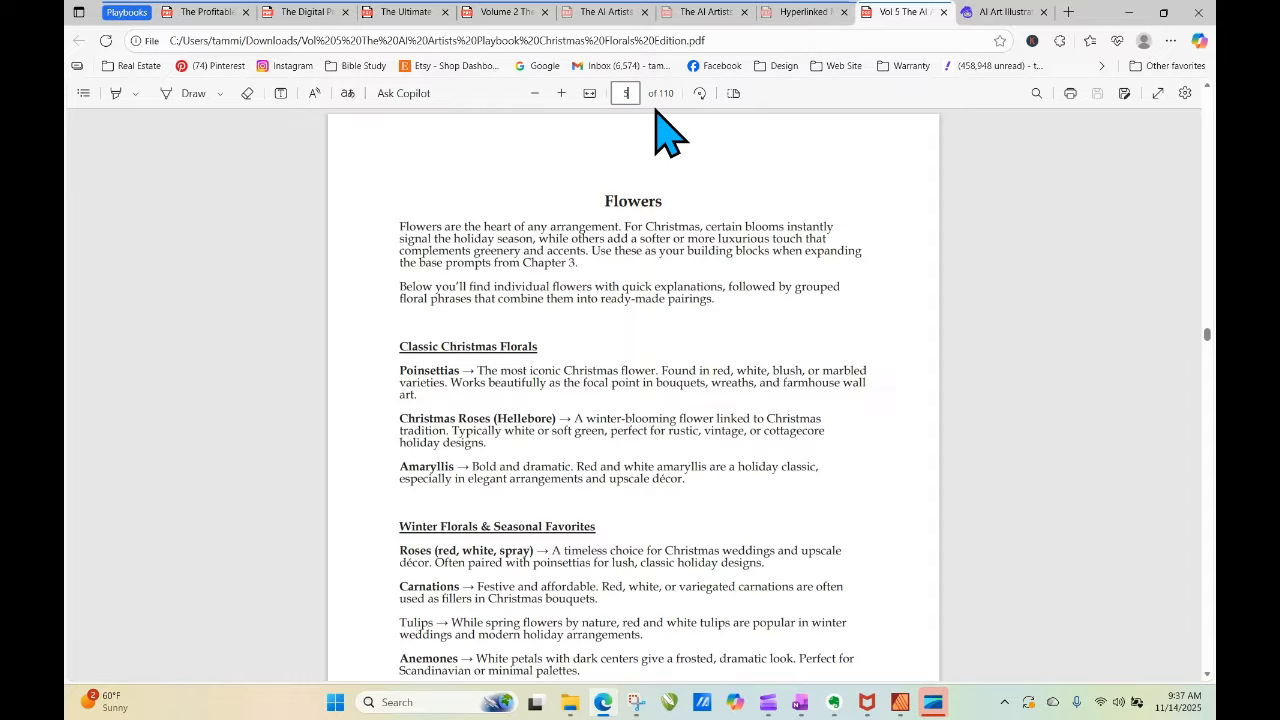
pyautogui.write('5')
pyautogui.press('Return')
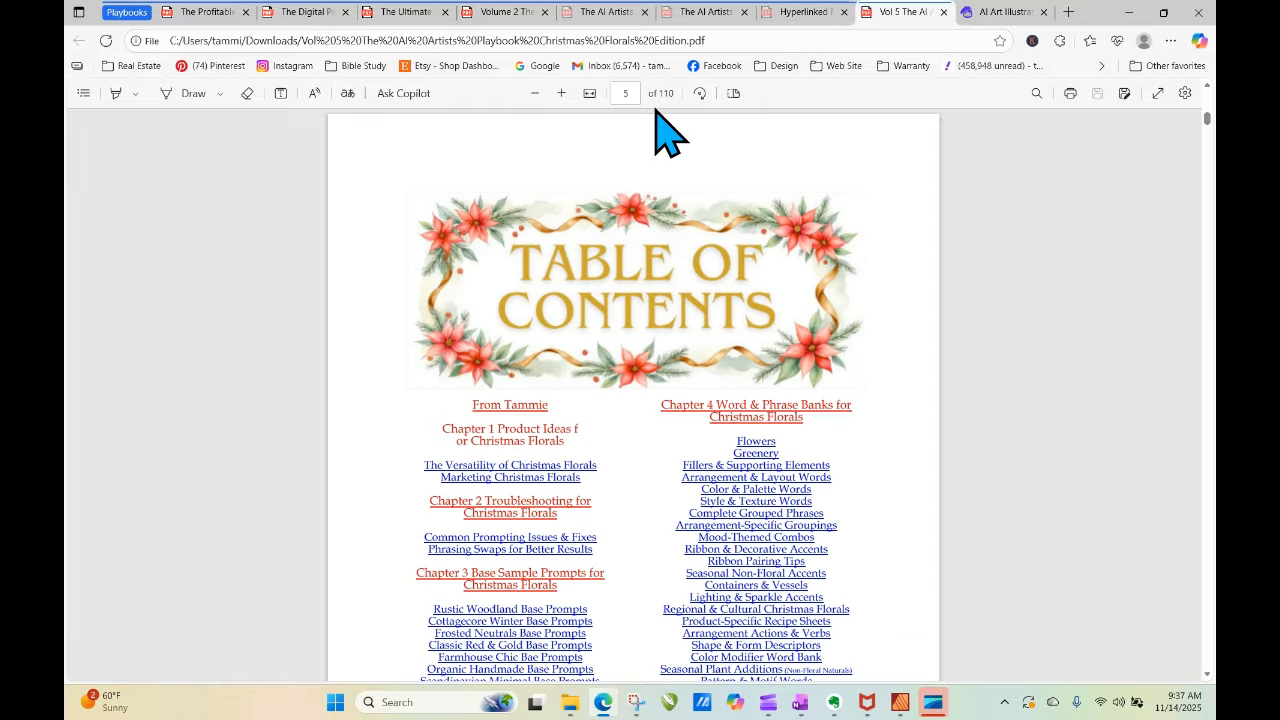
pyautogui.click(747, 479)
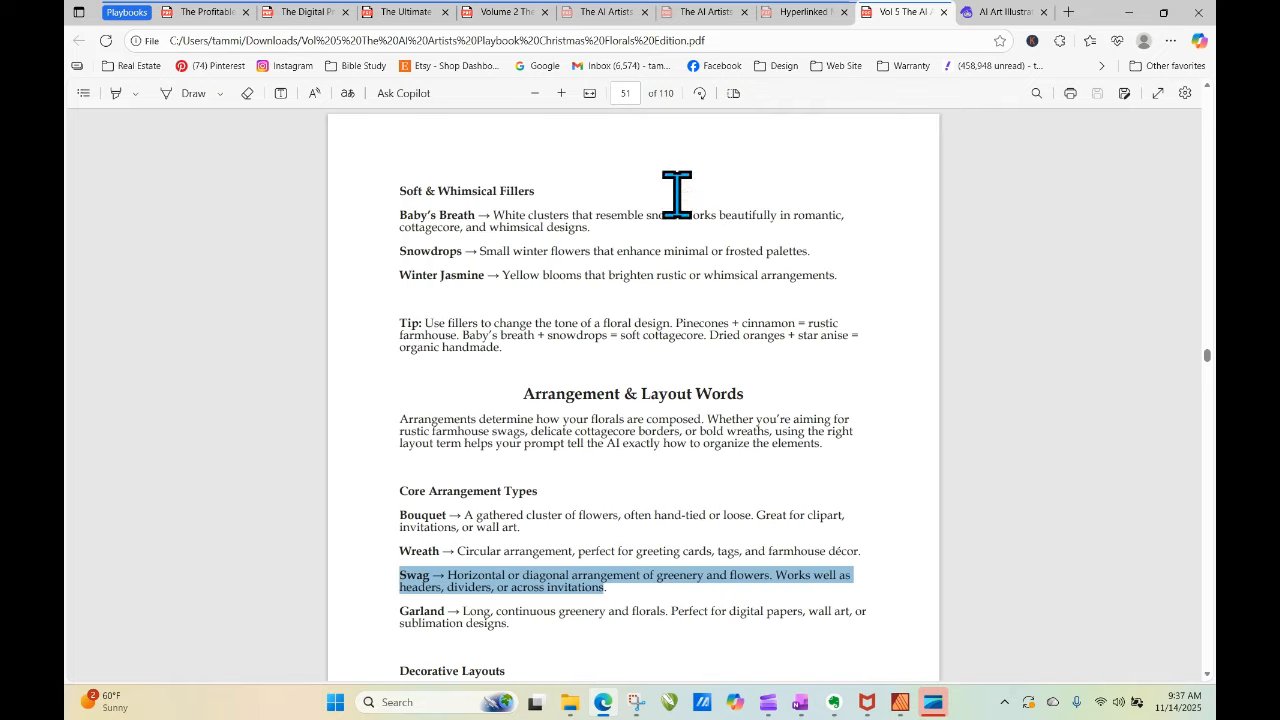
pyautogui.click(628, 93)
pyautogui.write('5')
pyautogui.press('Return')
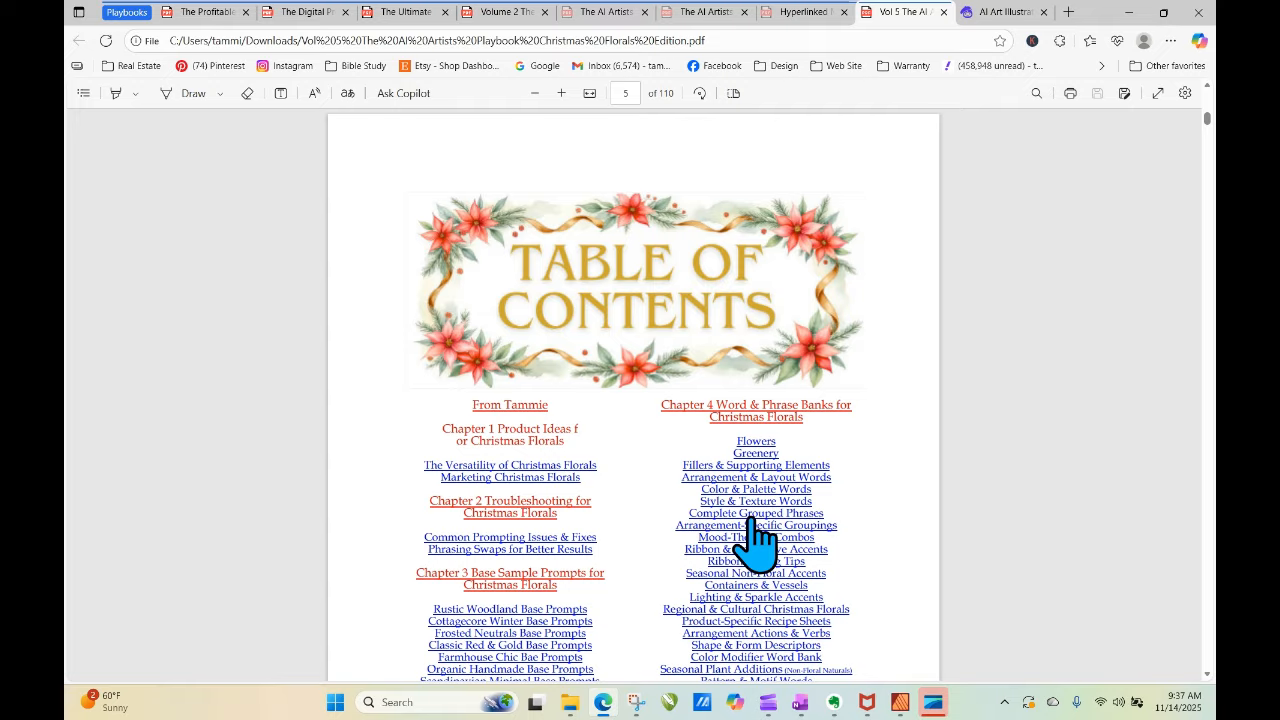
pyautogui.click(756, 526)
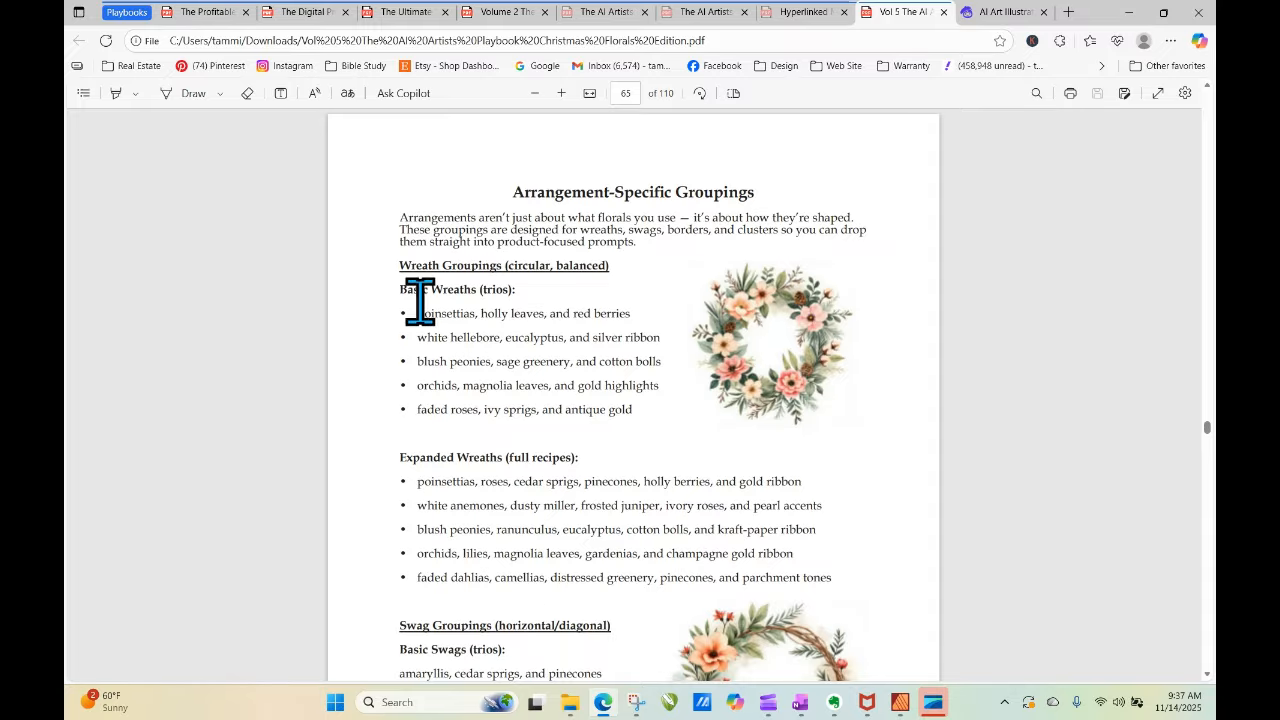
# Under Cozy & Warm Christmas in Mood-Themed Combos, copy "rustic farmhouse mix of poinsettias, cedar greenery, pinecones, ivy sprigs, and kraft-paper accents".
pyautogui.scroll(-1, 988, 430)
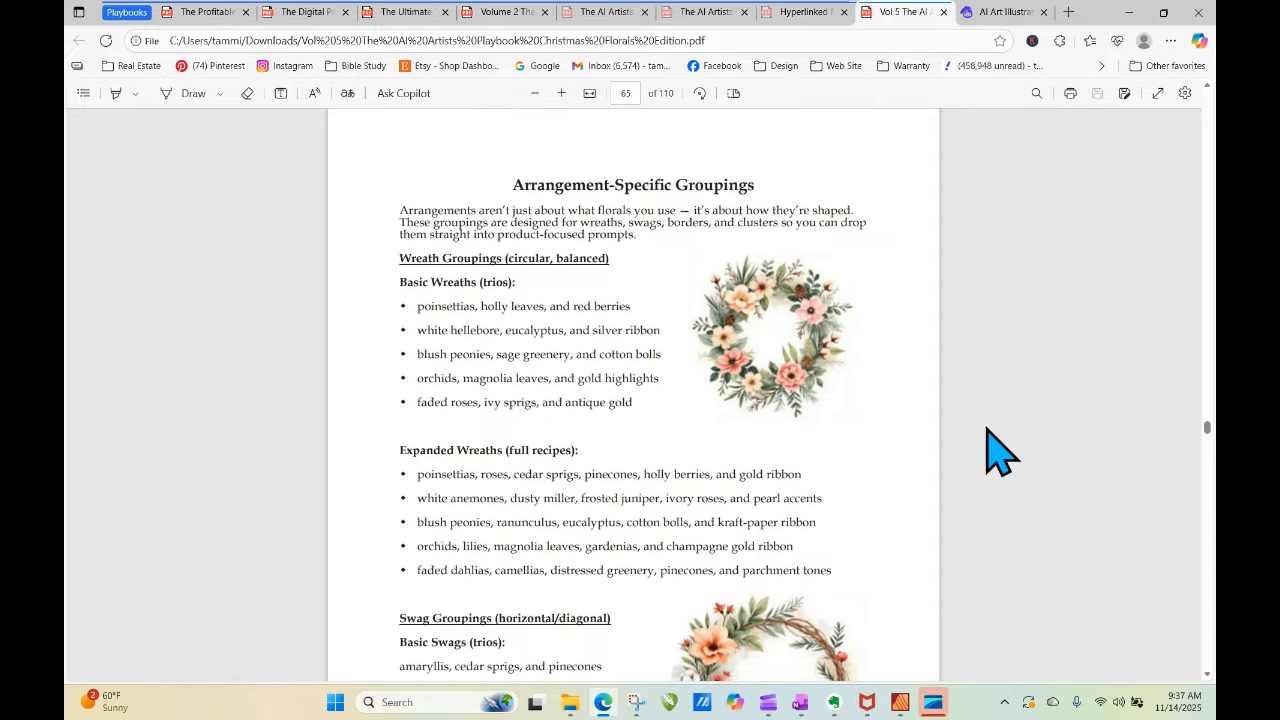
pyautogui.scroll(-12, 988, 450)
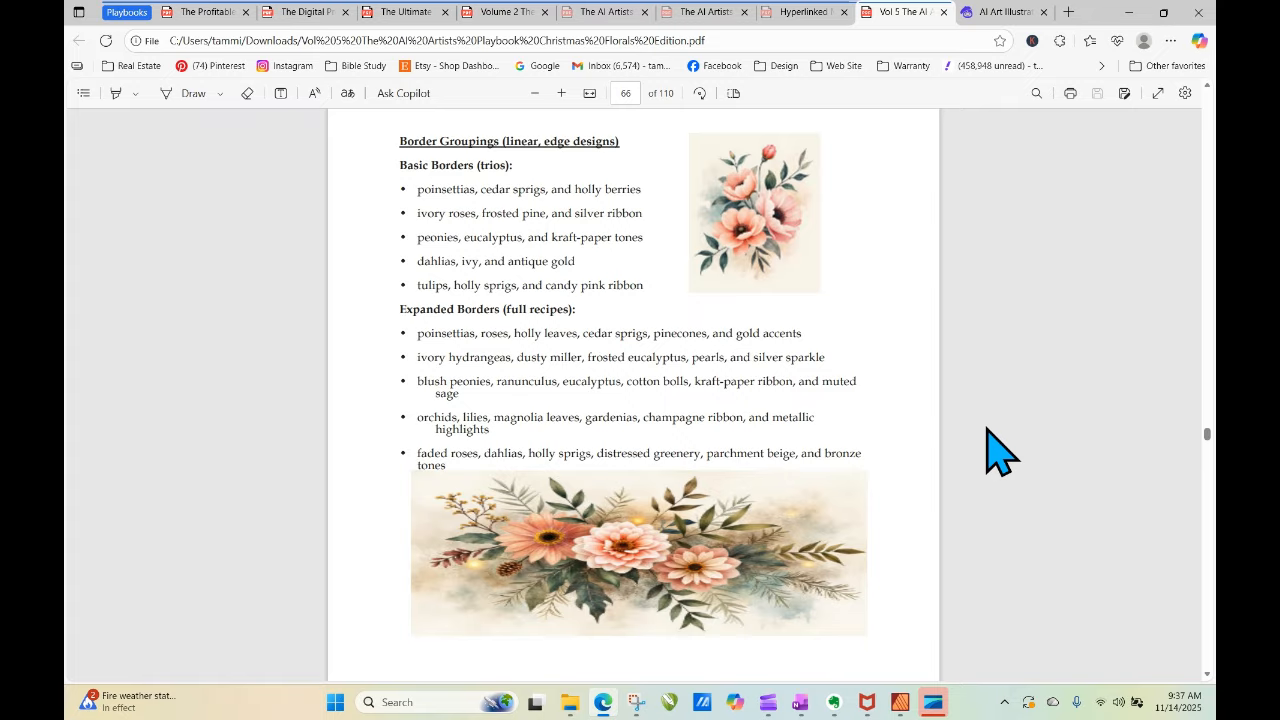
pyautogui.scroll(-15, 988, 450)
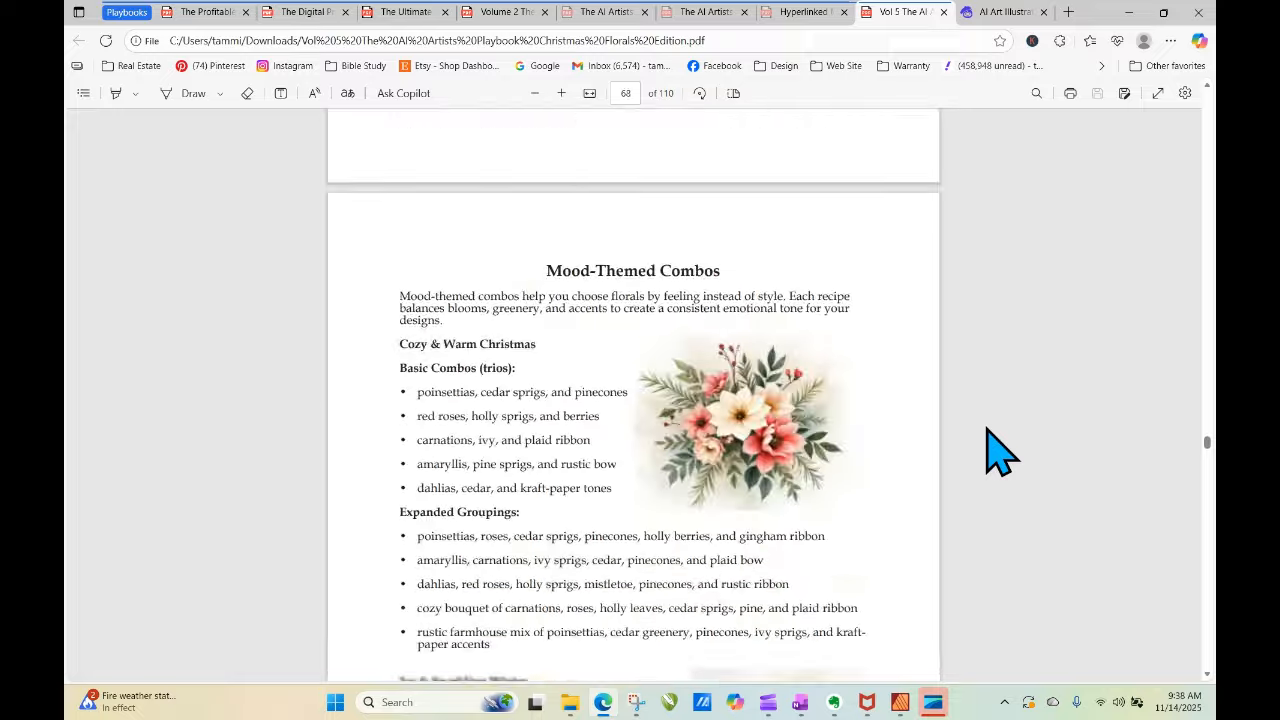
pyautogui.scroll(-1, 990, 450)
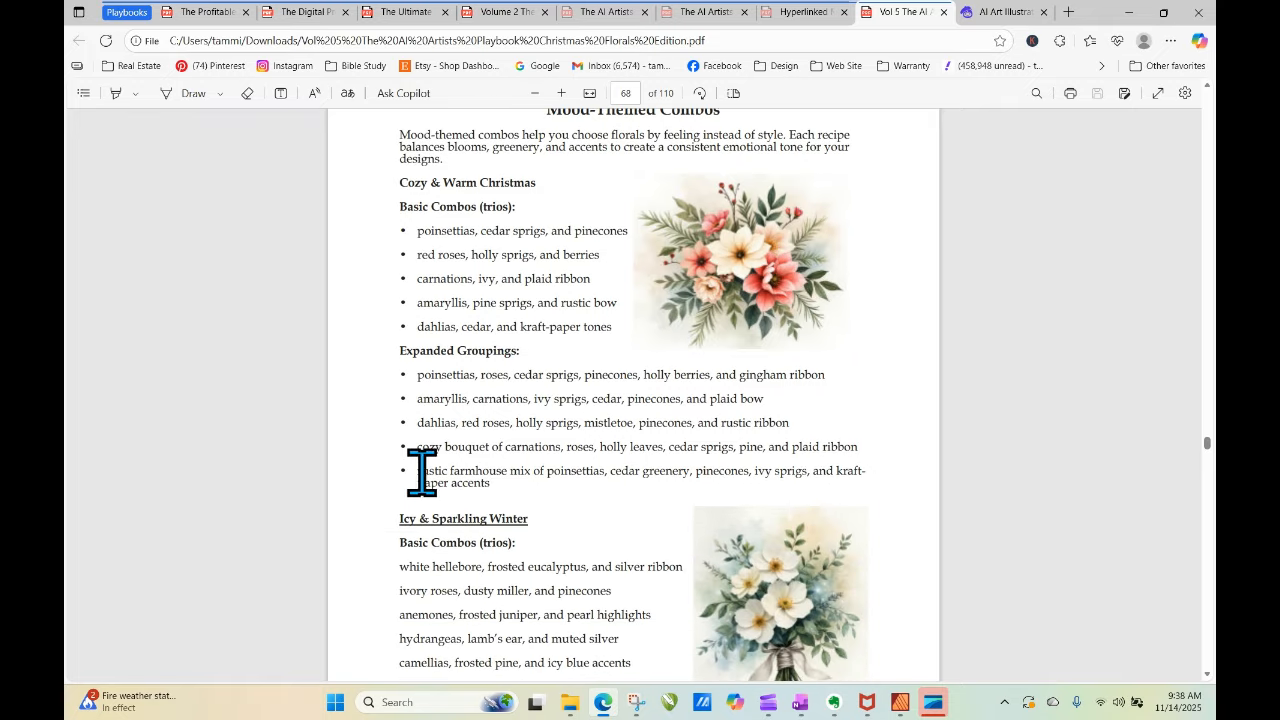
pyautogui.moveTo(421, 472); pyautogui.dragTo(504, 490)
pyautogui.rightClick(504, 490)
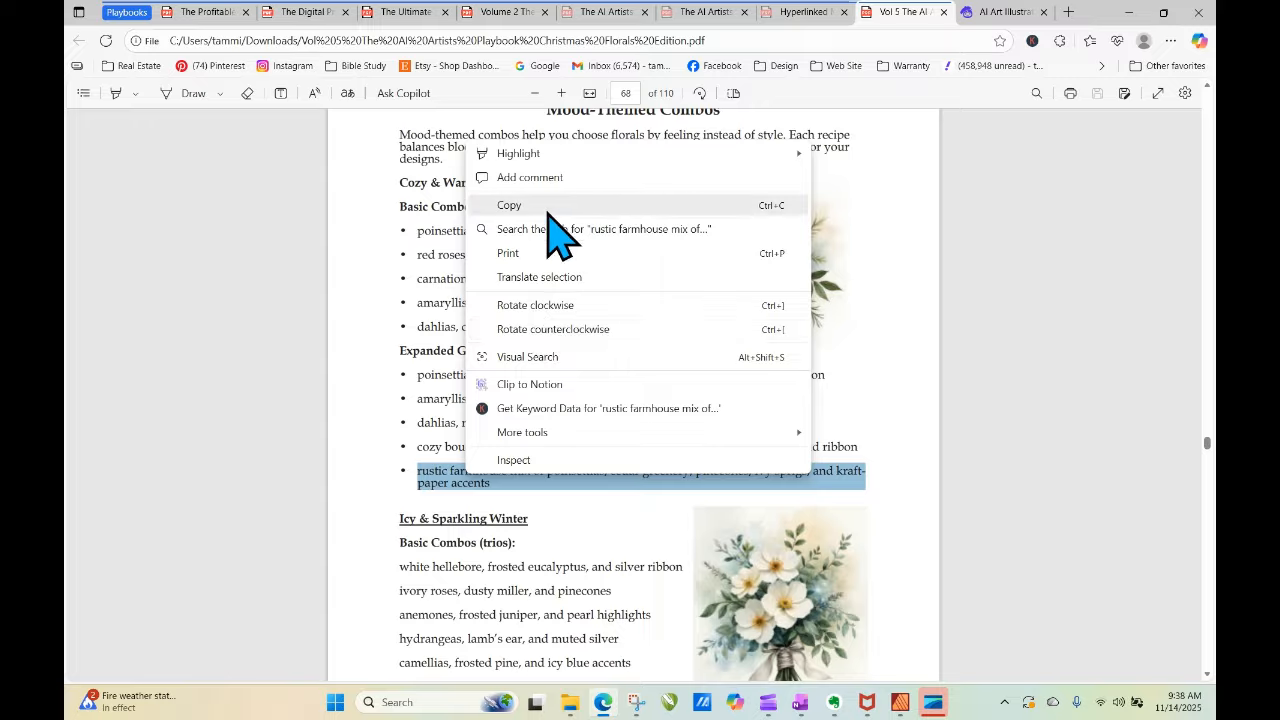
pyautogui.click(545, 206)
# Return to Artistly, append a comma and the copied rustic farmhouse mix to the prompt, and change its ending to "kraft, paper accents,".
pyautogui.click(965, 12)
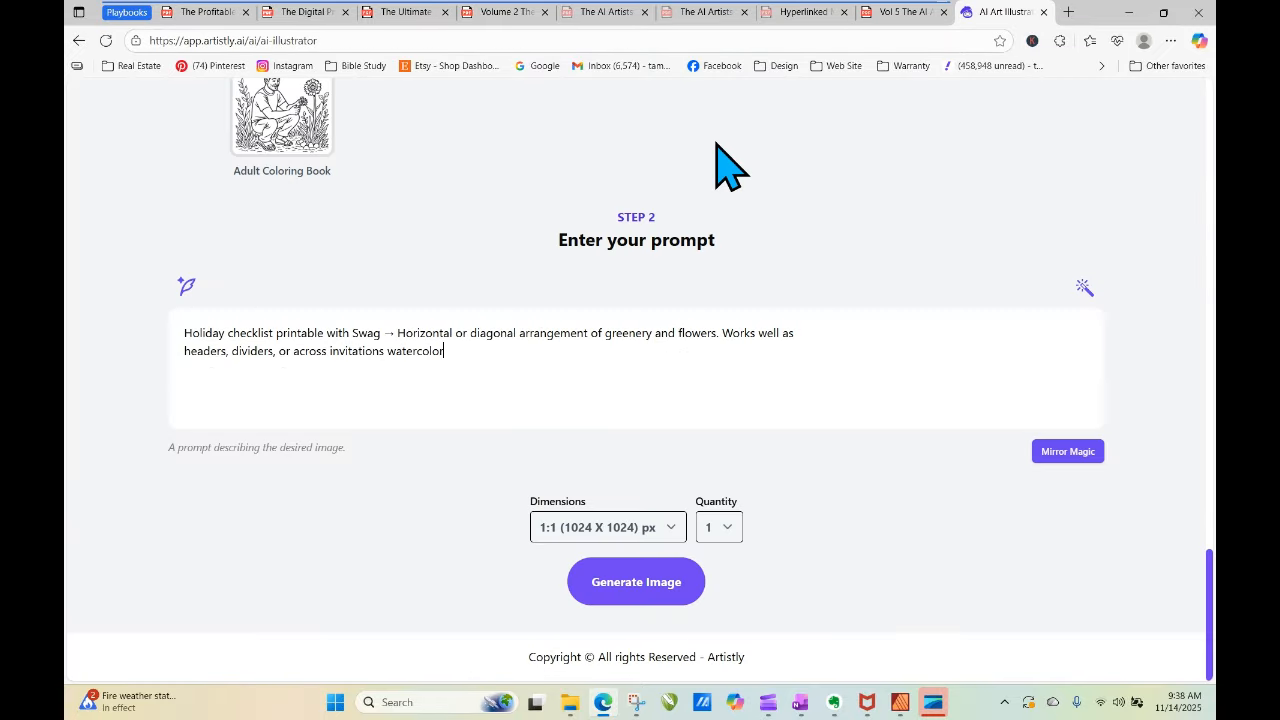
pyautogui.rightClick(456, 356)
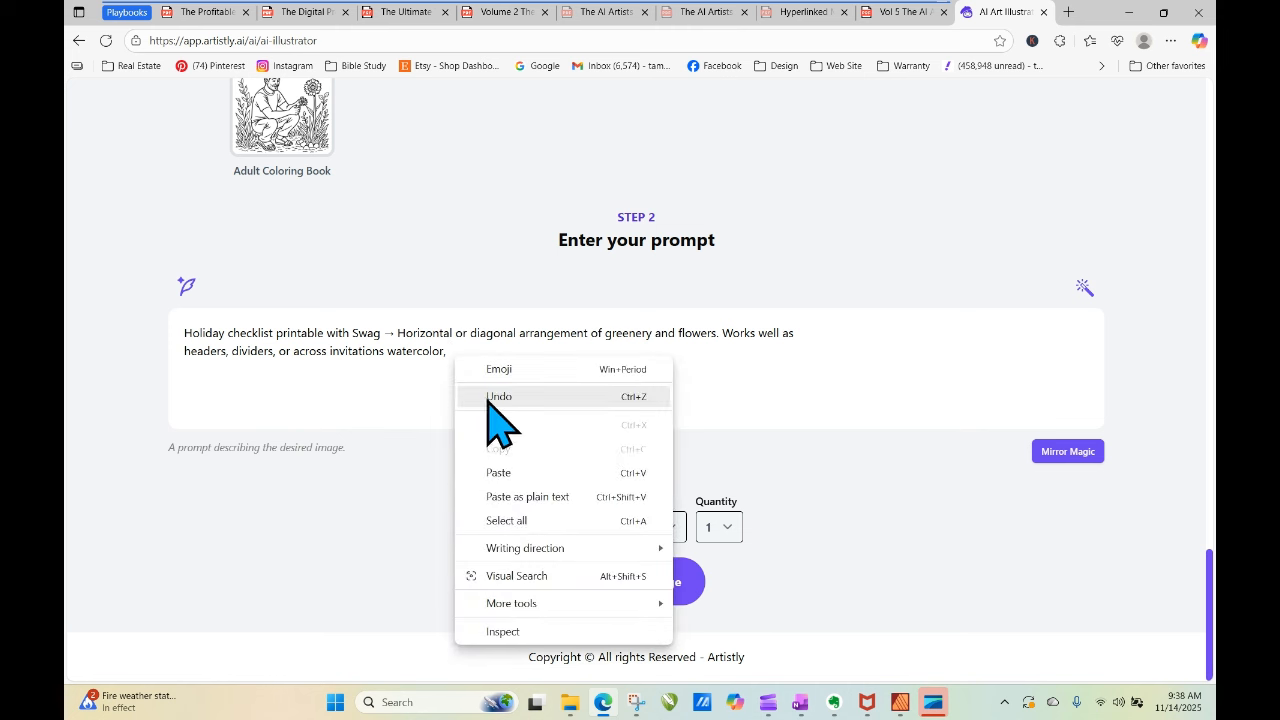
pyautogui.click(500, 470)
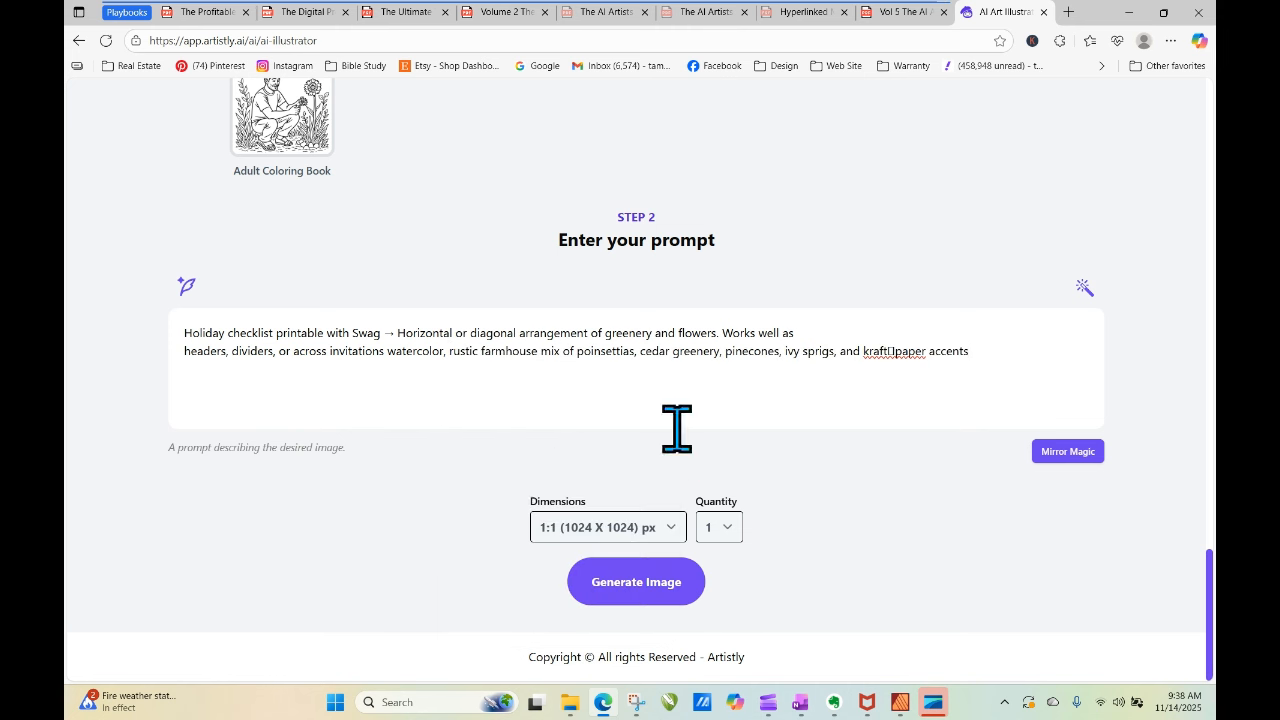
pyautogui.click(895, 352)
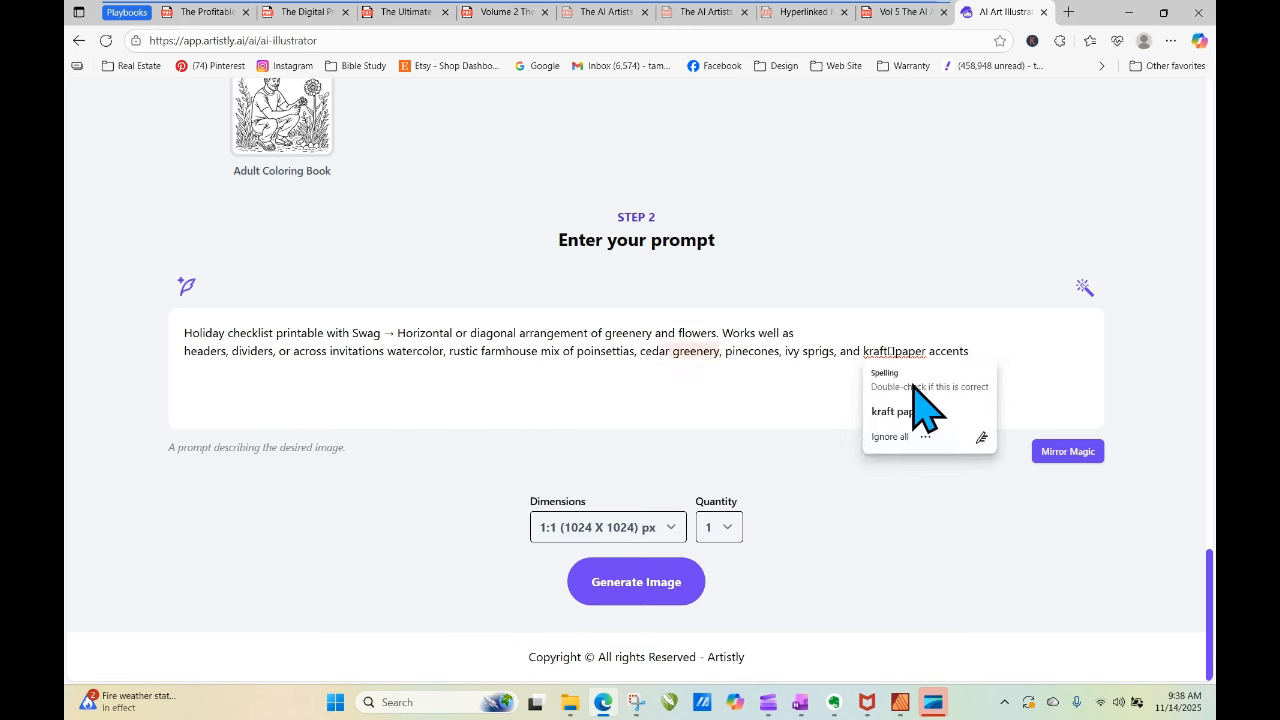
pyautogui.click(912, 384)
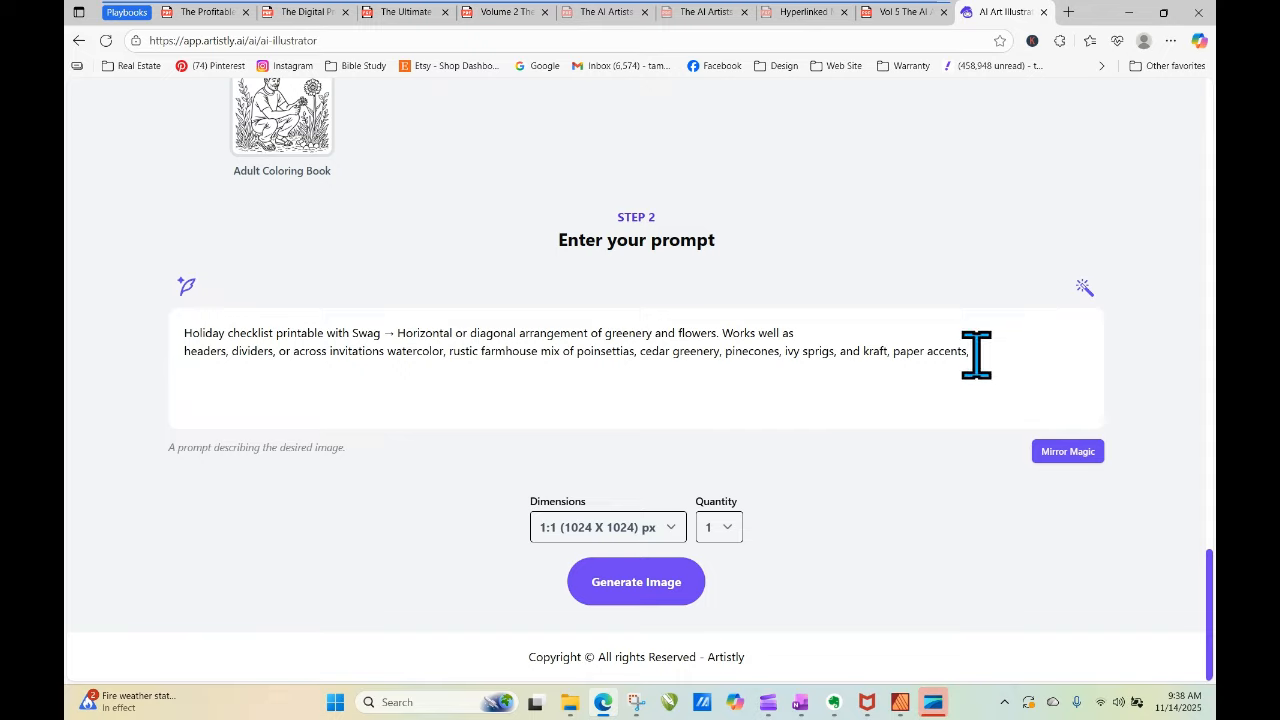
pyautogui.click(976, 355)
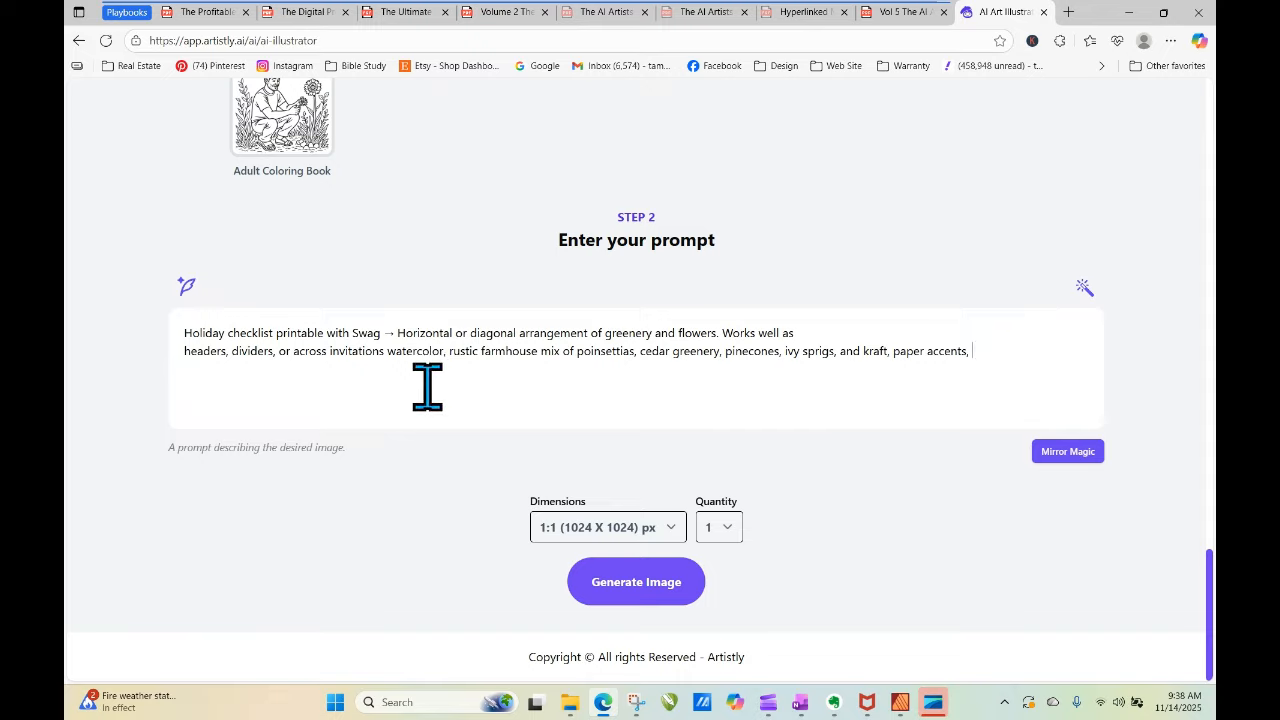
# Insert "with a blank space to add the check list and" after "Holiday checklist printable" in the prompt.
pyautogui.click(325, 333)
pyautogui.write('with a ')
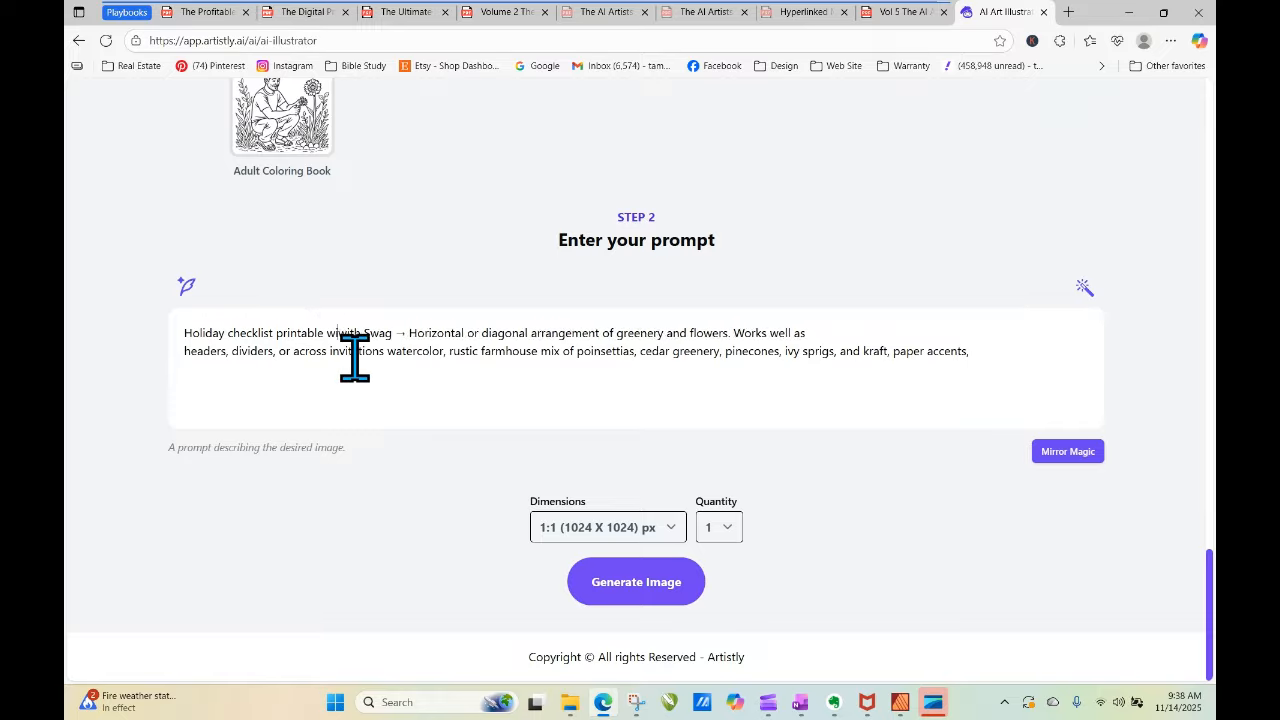
pyautogui.write('blank space')
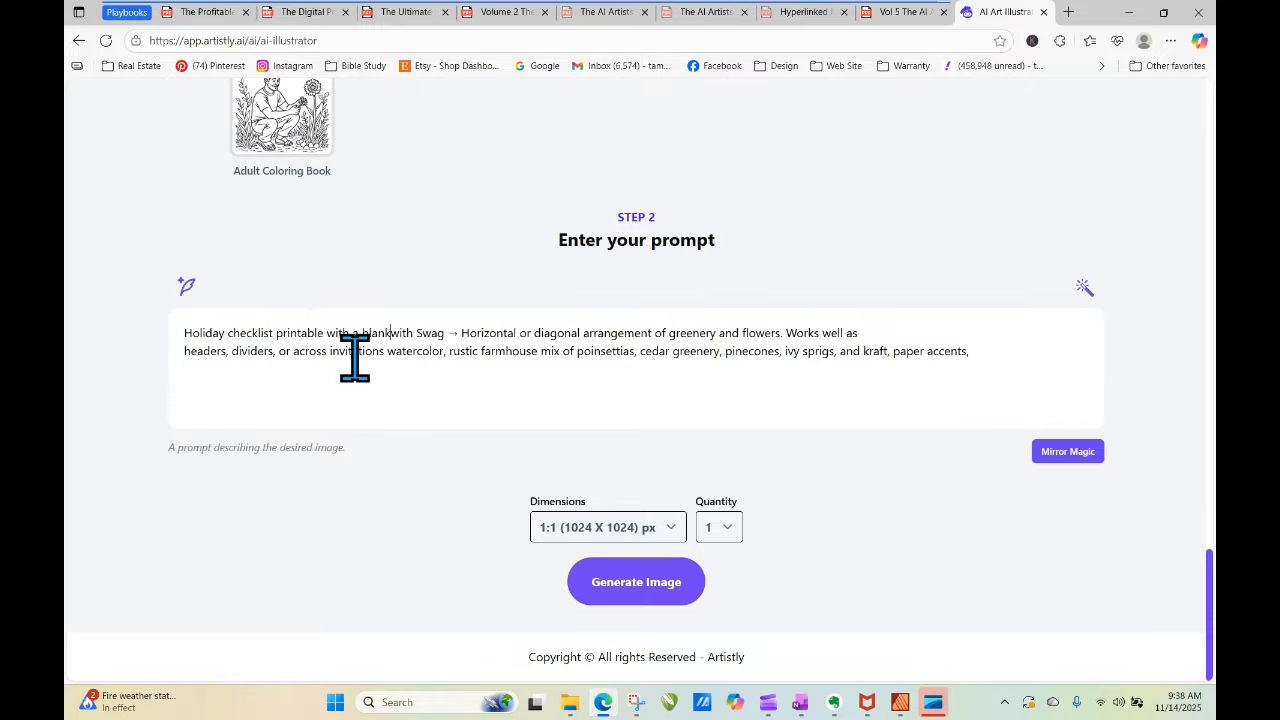
pyautogui.write(' to add the ')
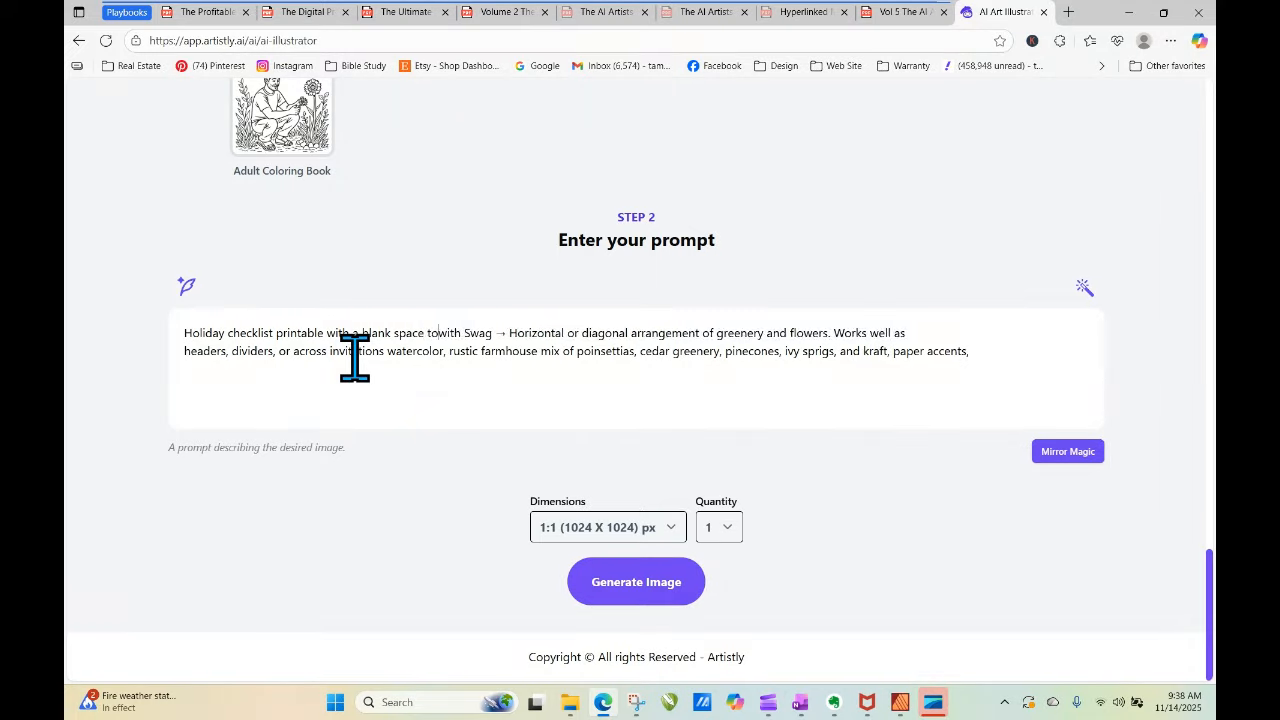
pyautogui.write('check list')
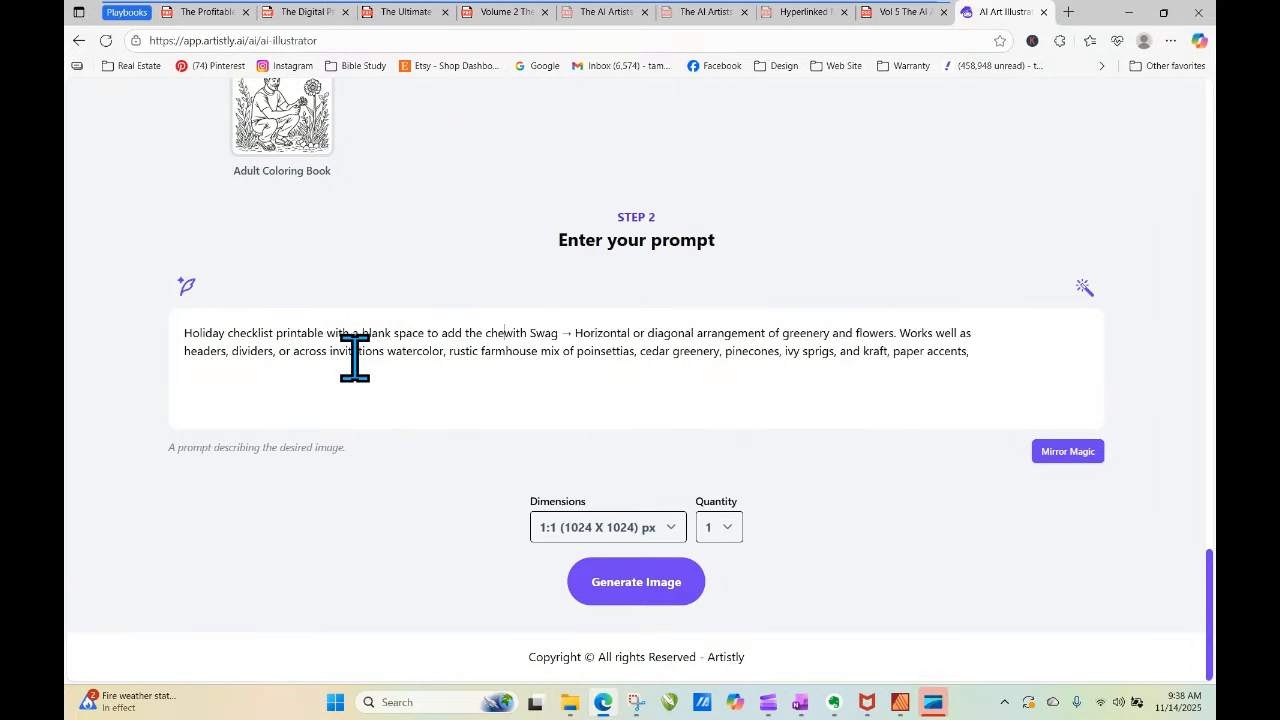
pyautogui.write(' and')
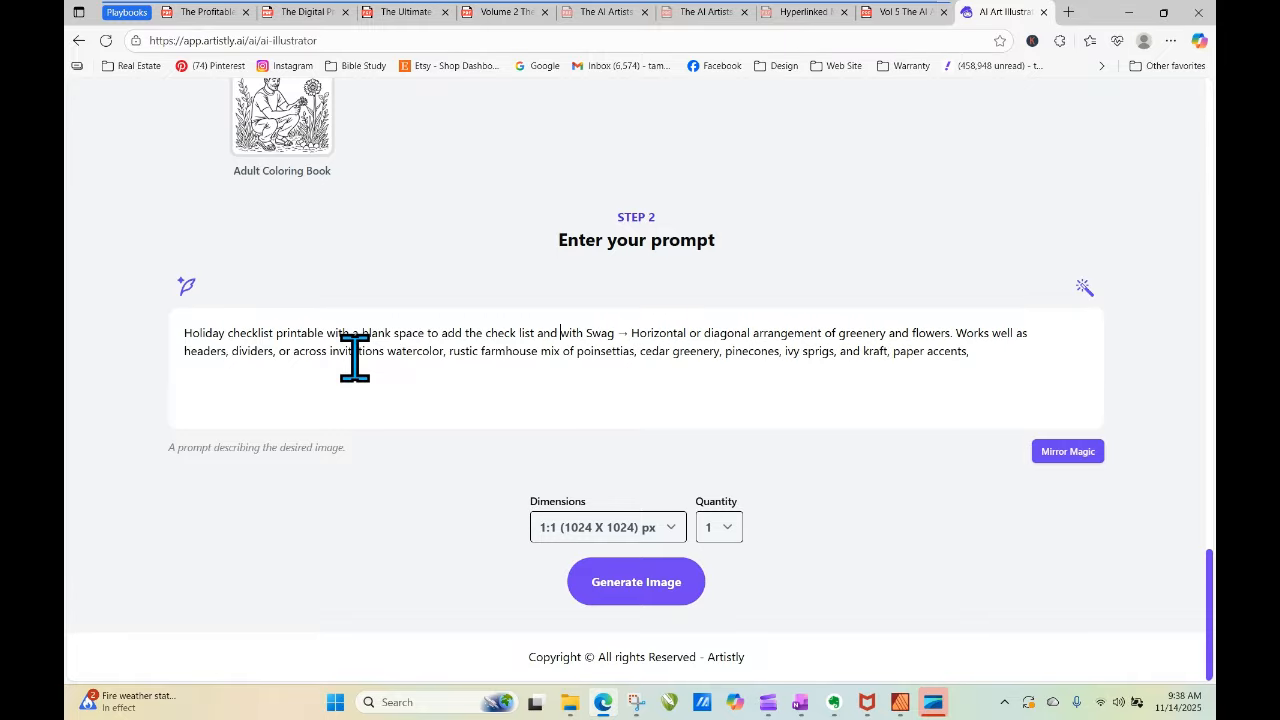
# Add "a" before "Swag" and "featuring a" before "rustic farmhouse mix" in the holiday checklist prompt.
pyautogui.click(589, 335)
pyautogui.write('a')
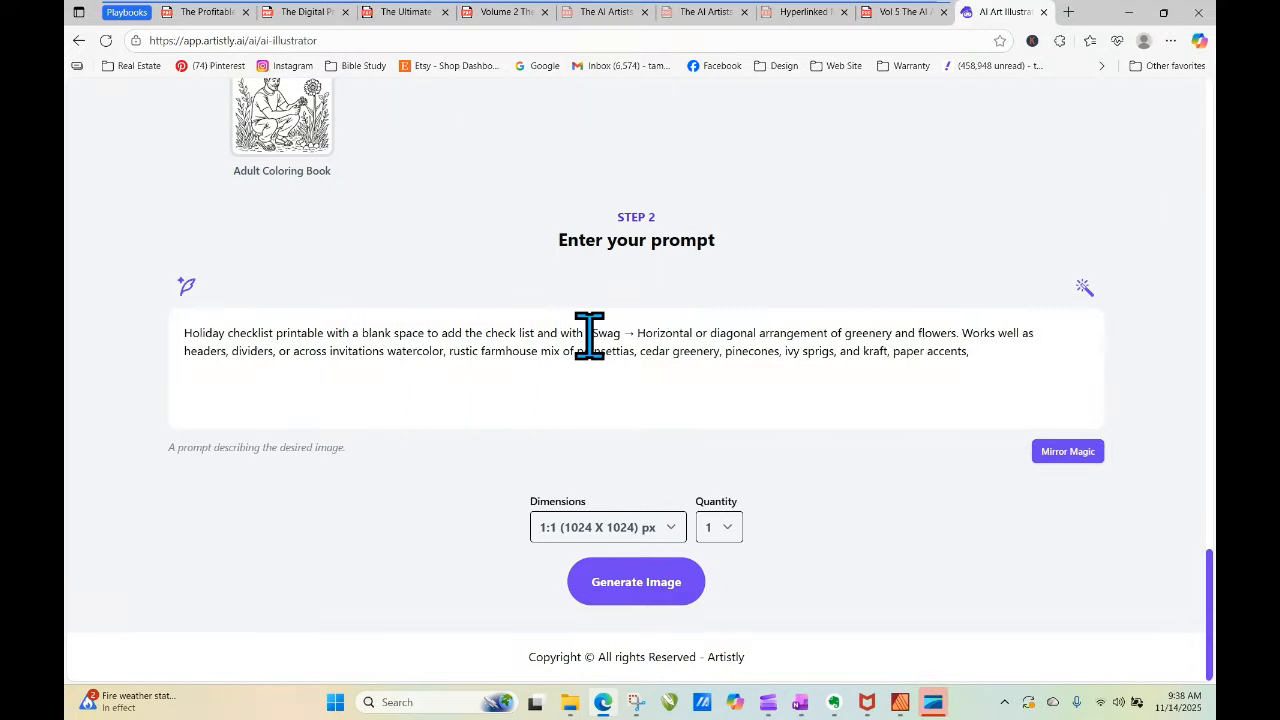
pyautogui.click(449, 354)
pyautogui.write('featuring')
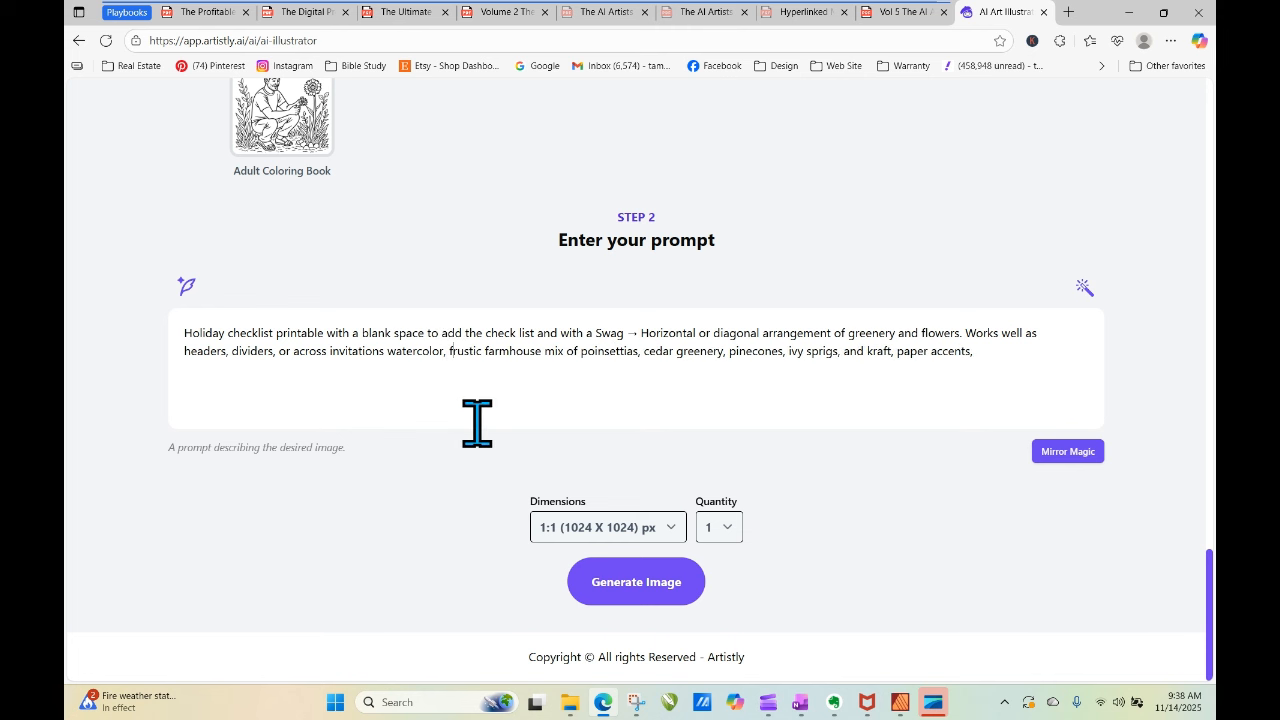
pyautogui.write(' a')
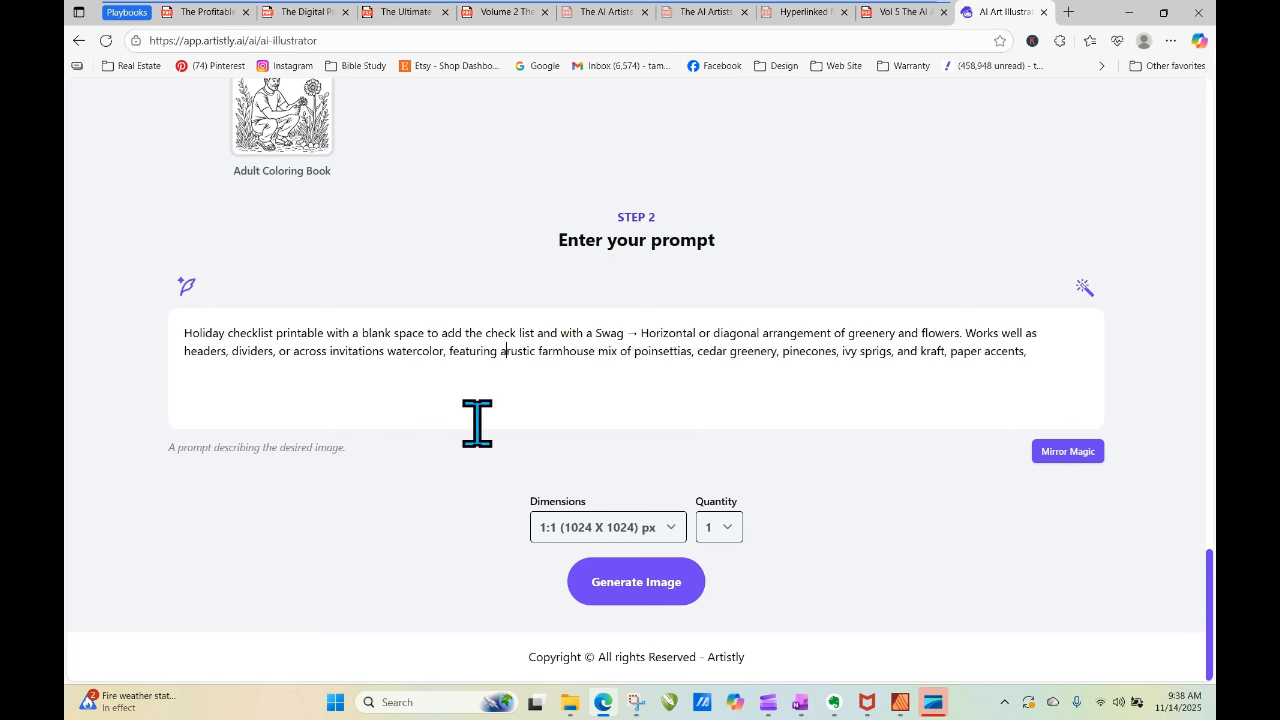
# Generate the holiday checklist image, then preview the new design's details and close the preview.
pyautogui.click(636, 581)
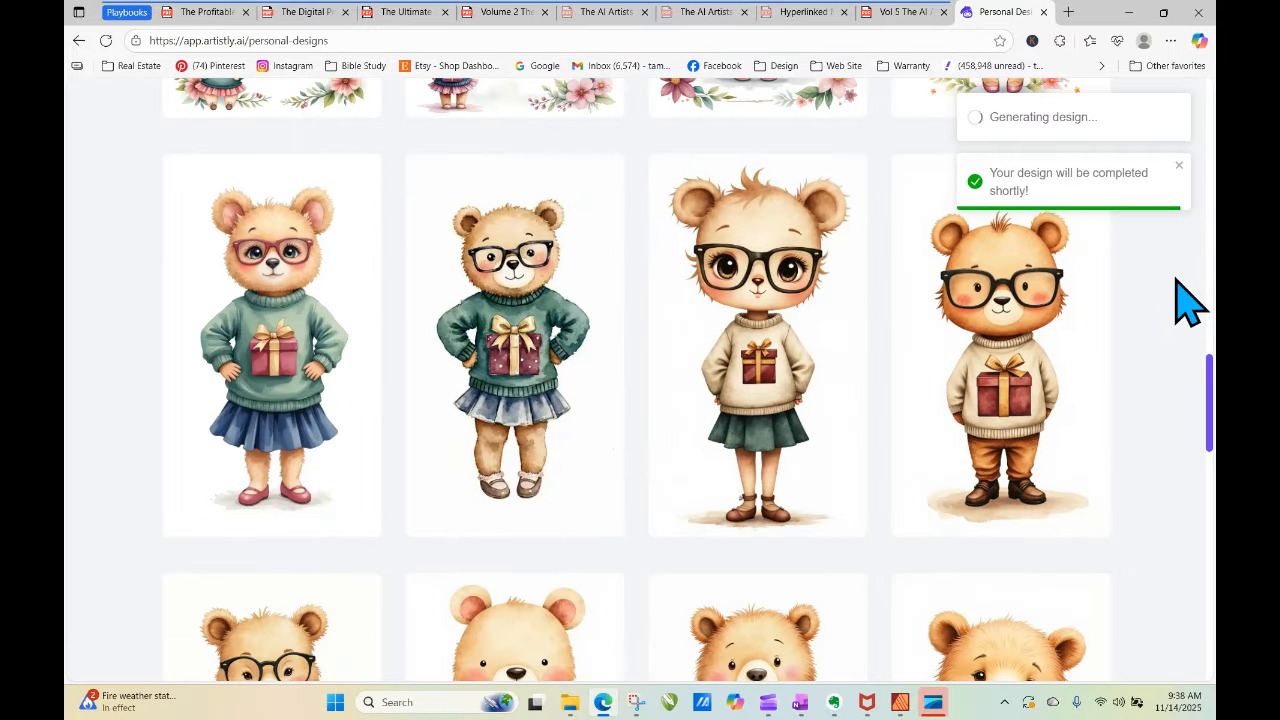
pyautogui.moveTo(1209, 364); pyautogui.dragTo(1209, 88)
pyautogui.scroll(-3, 500, 500)
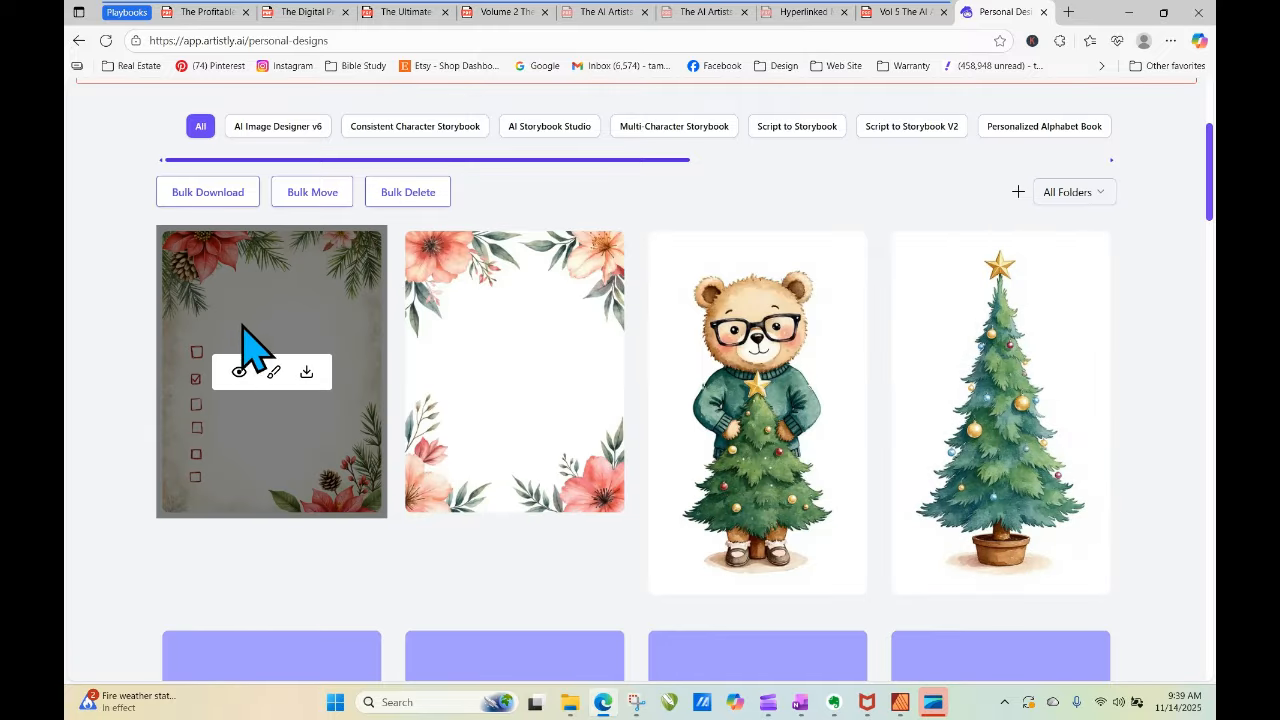
pyautogui.click(239, 372)
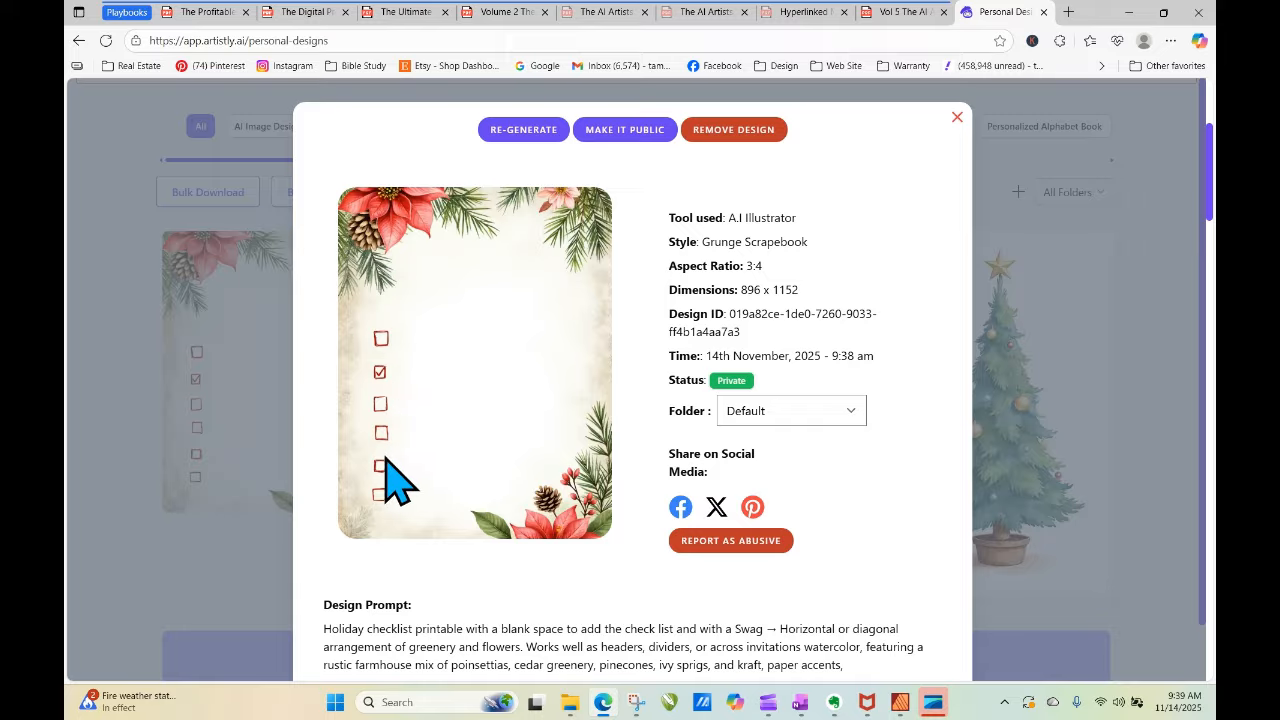
pyautogui.click(985, 223)
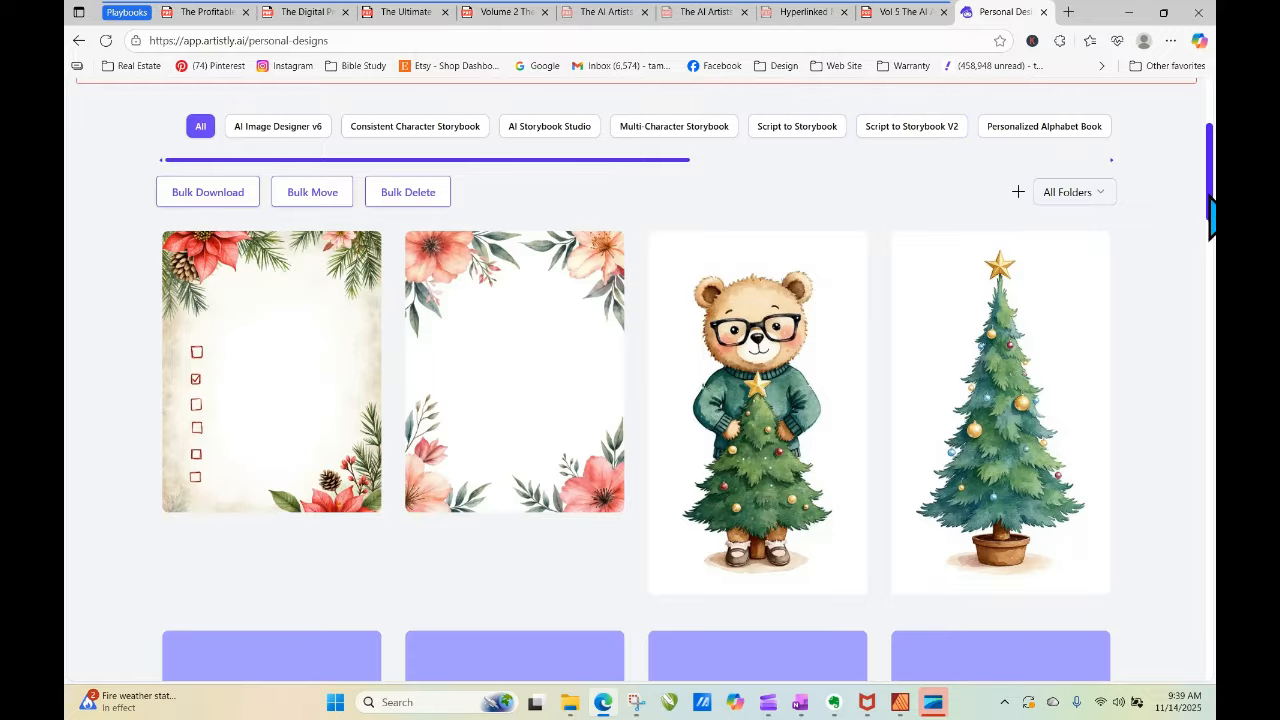
# Refresh the personal designs page and reopen the poinsettia design with checkboxes for re-generation.
pyautogui.scroll(-5, 1210, 190)
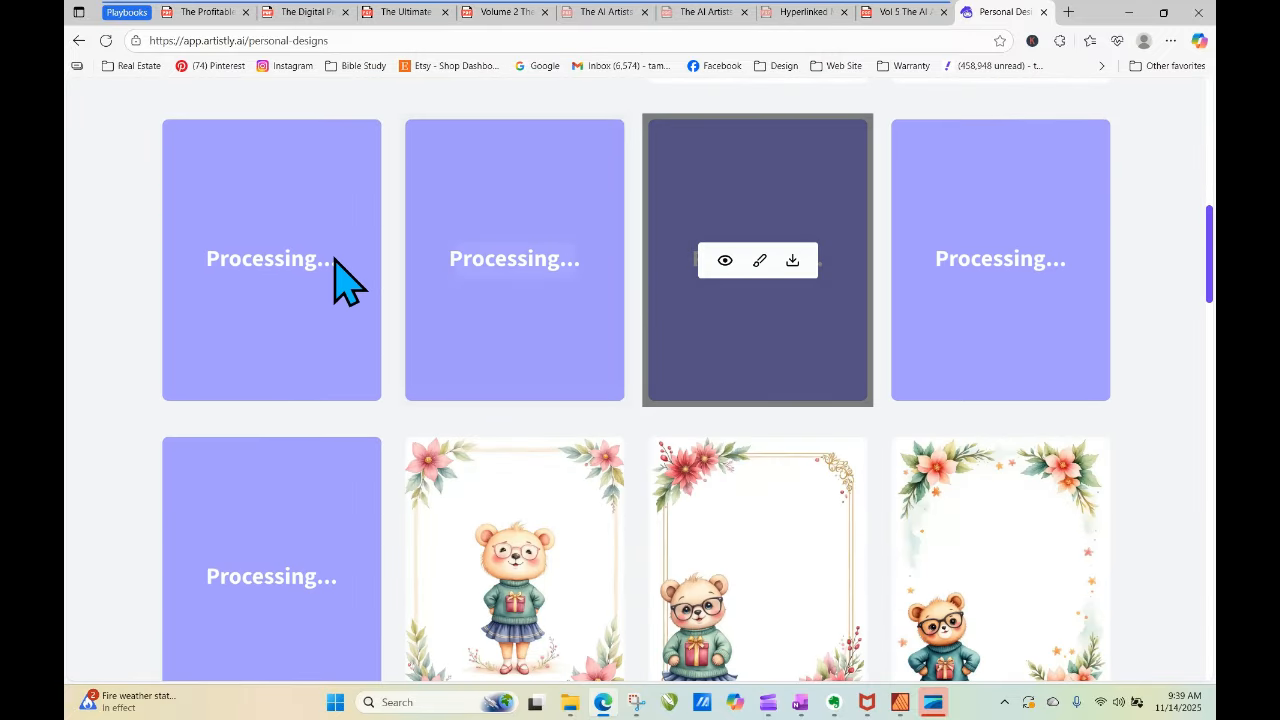
pyautogui.click(106, 40)
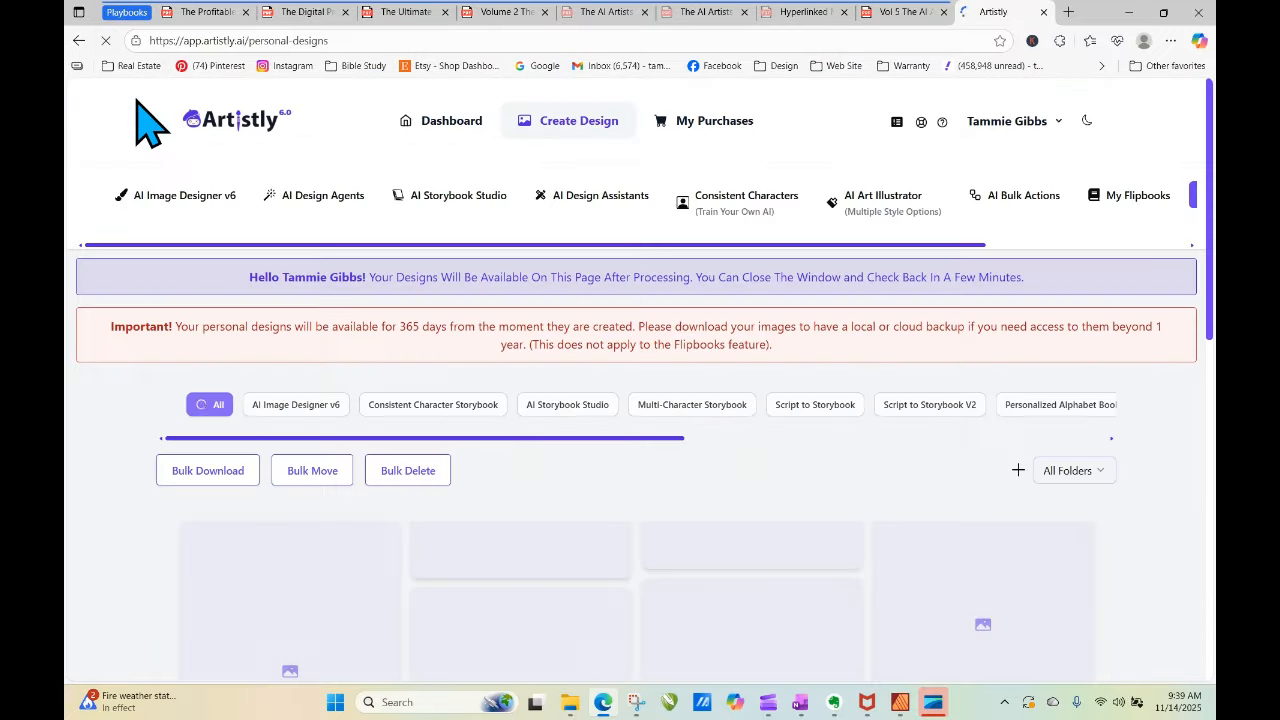
pyautogui.scroll(-3, 150, 120)
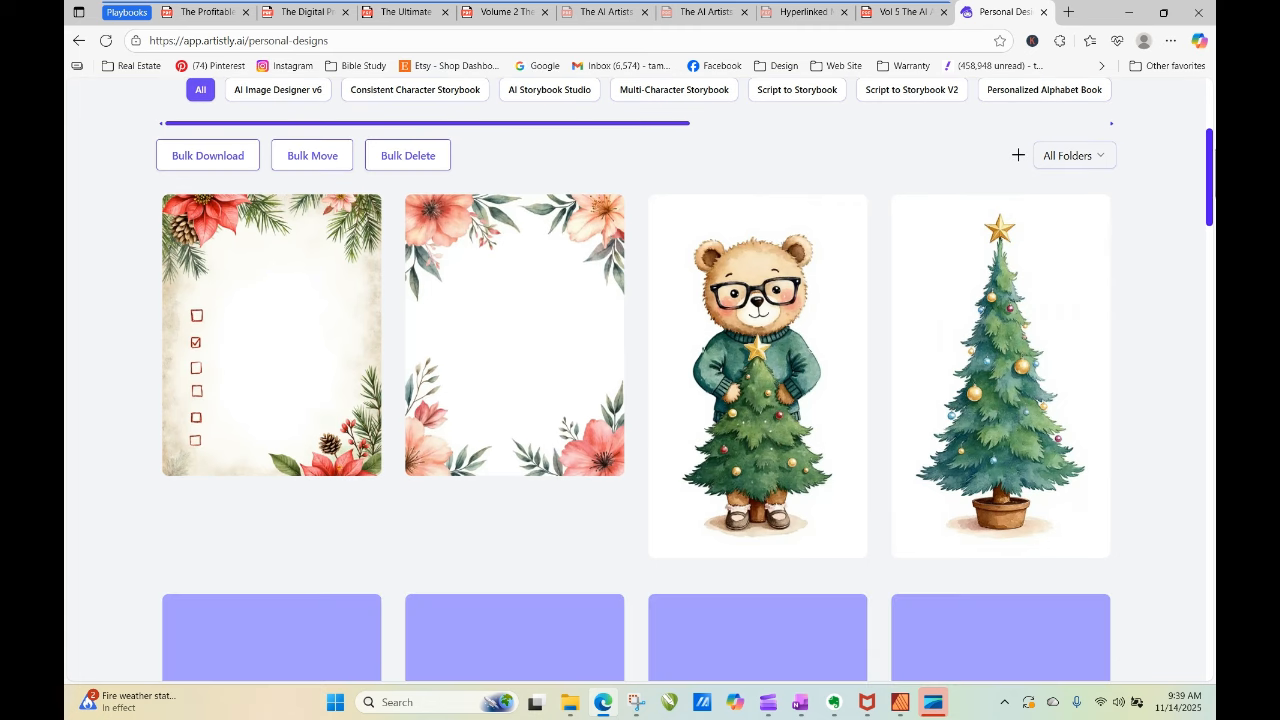
pyautogui.moveTo(320, 286)
pyautogui.click(240, 334)
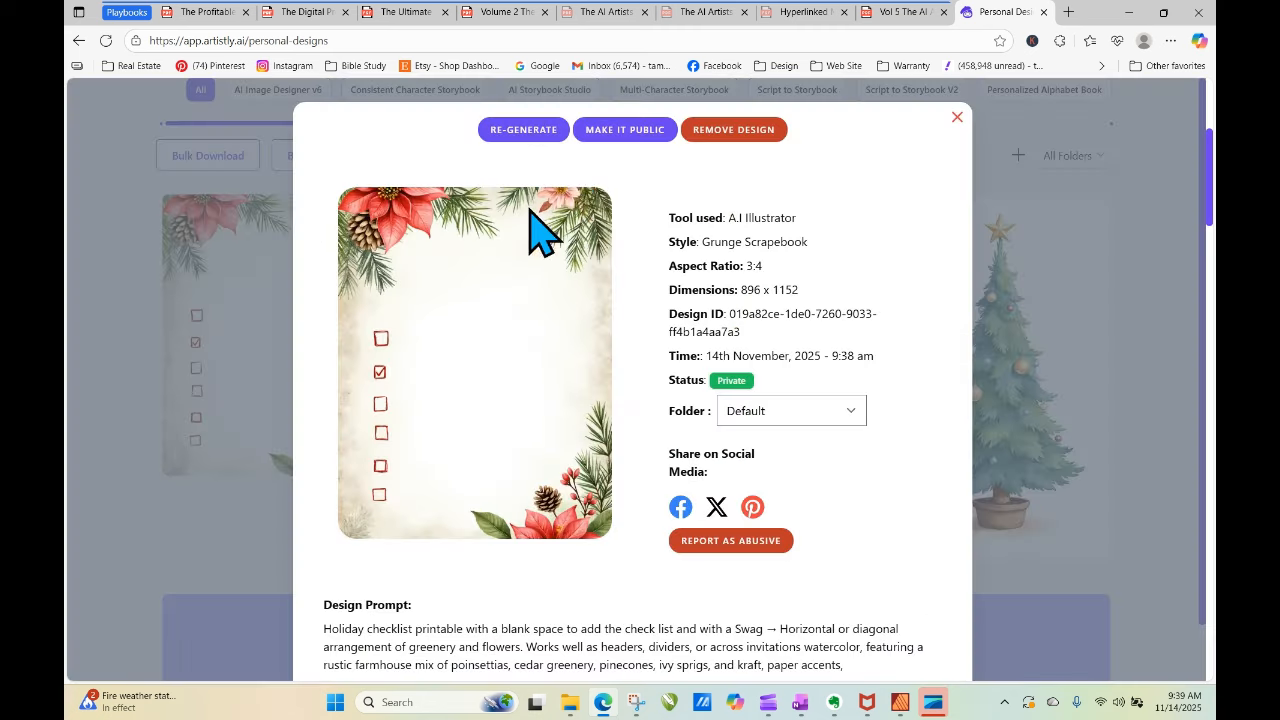
pyautogui.click(523, 132)
# Remove the word "checklist" after "Holiday" from the prompt, set the dimensions to 3:4, and generate the image.
pyautogui.scroll(-1, 606, 394)
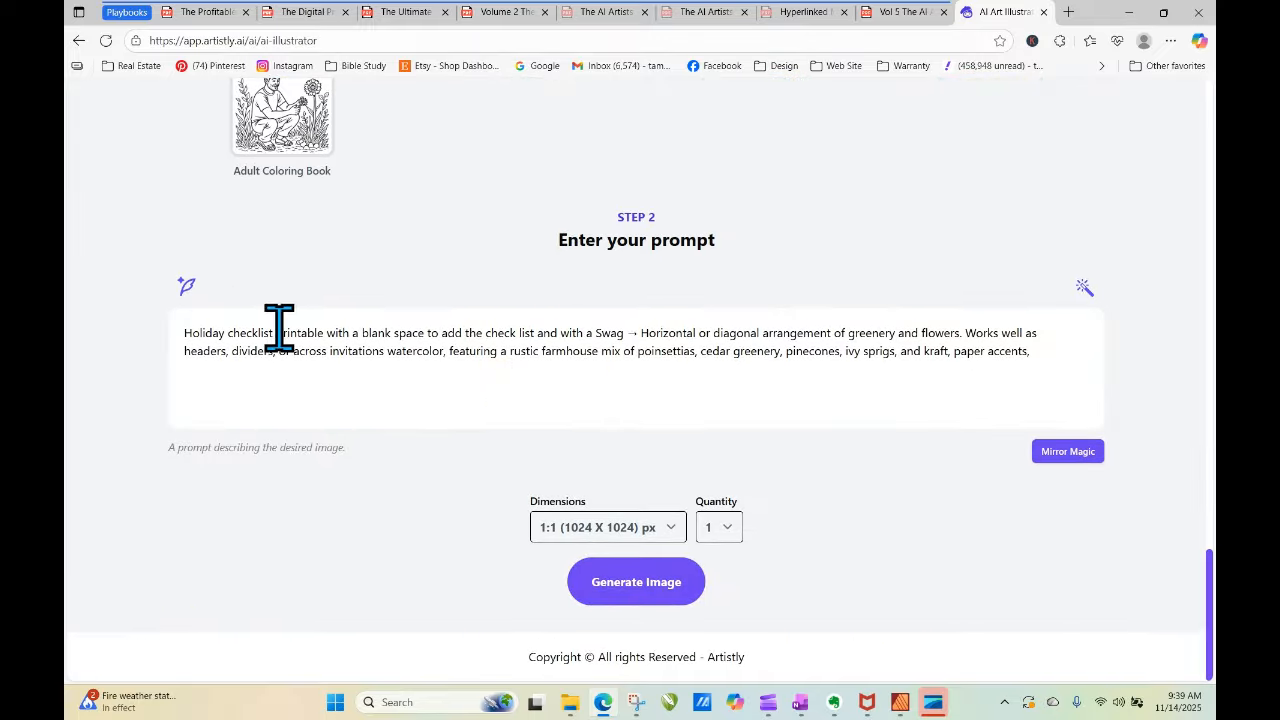
pyautogui.moveTo(276, 333); pyautogui.dragTo(228, 333)
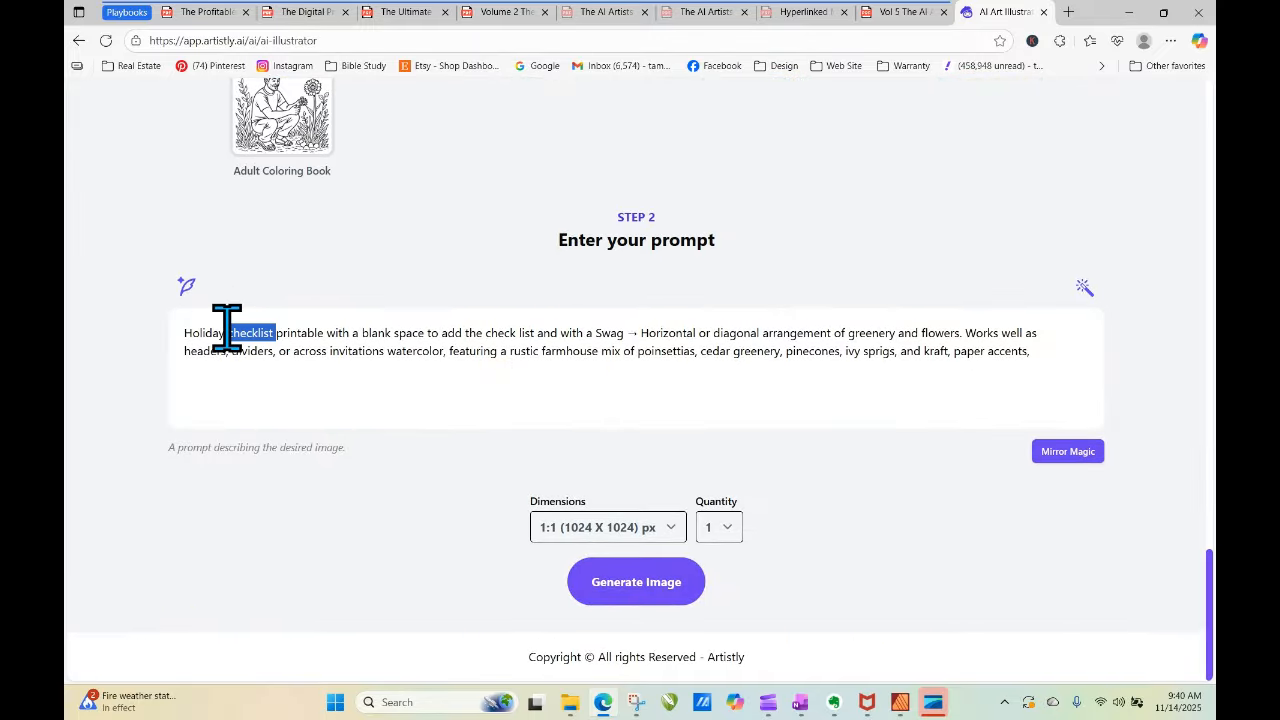
pyautogui.press('BackSpace')
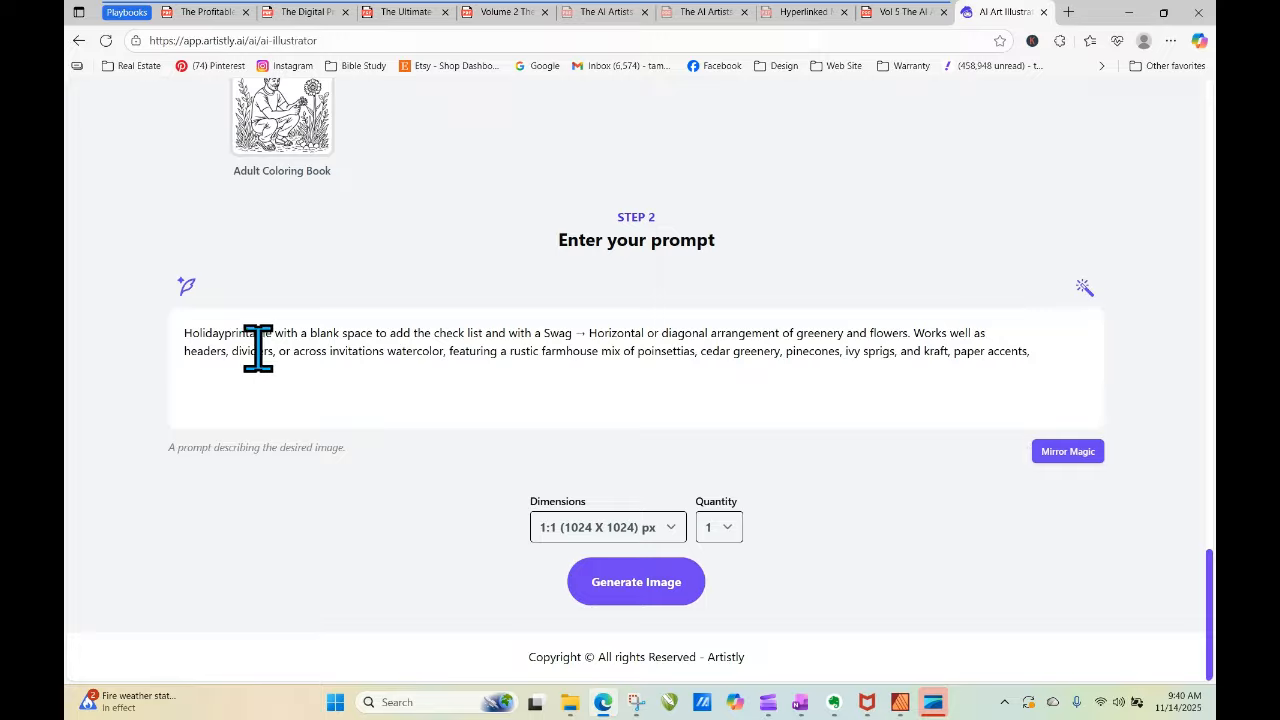
pyautogui.click(608, 527)
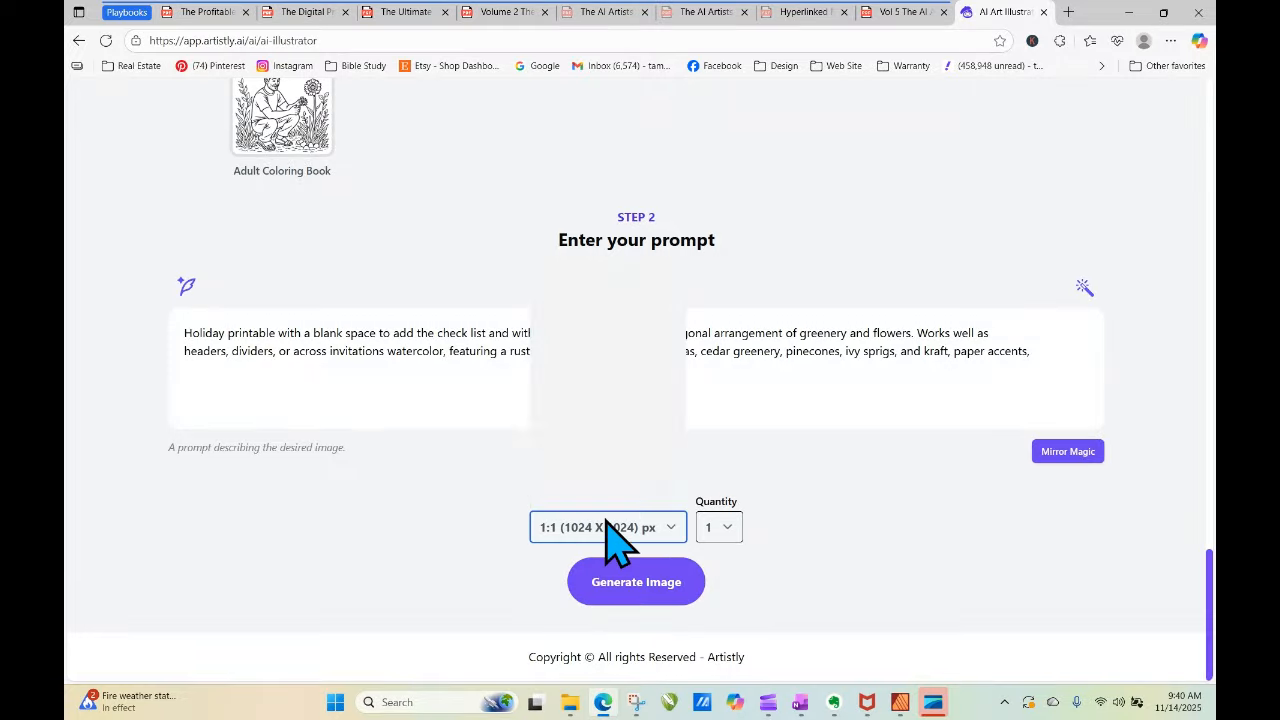
pyautogui.click(621, 429)
pyautogui.click(676, 582)
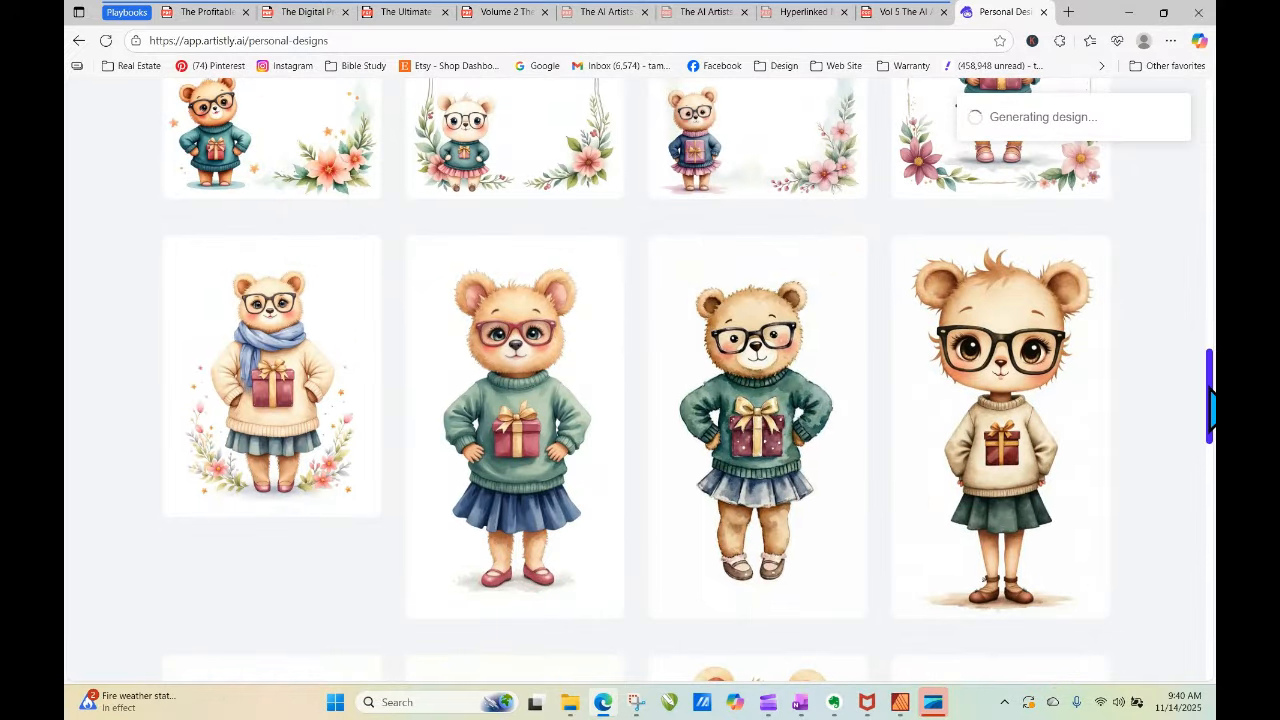
# Refresh the personal designs page until the new image is processed, and preview it to check its blank space.
pyautogui.moveTo(1209, 395); pyautogui.dragTo(1209, 169)
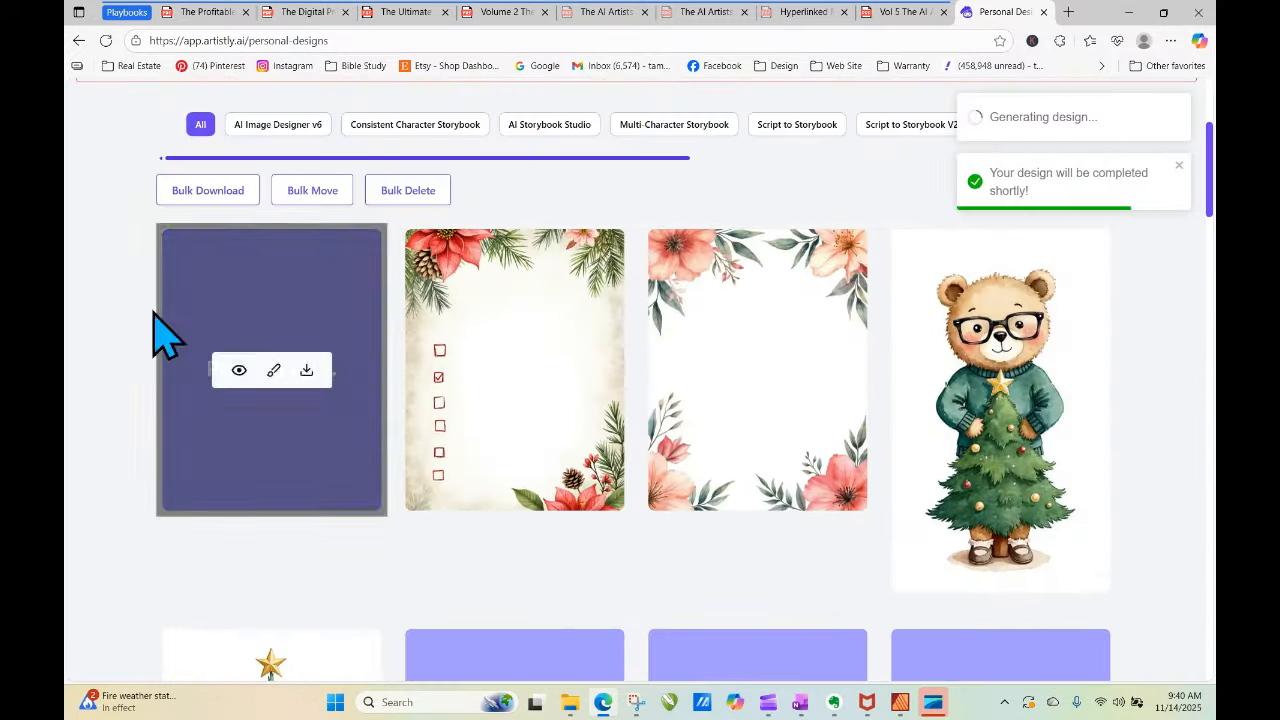
pyautogui.click(105, 41)
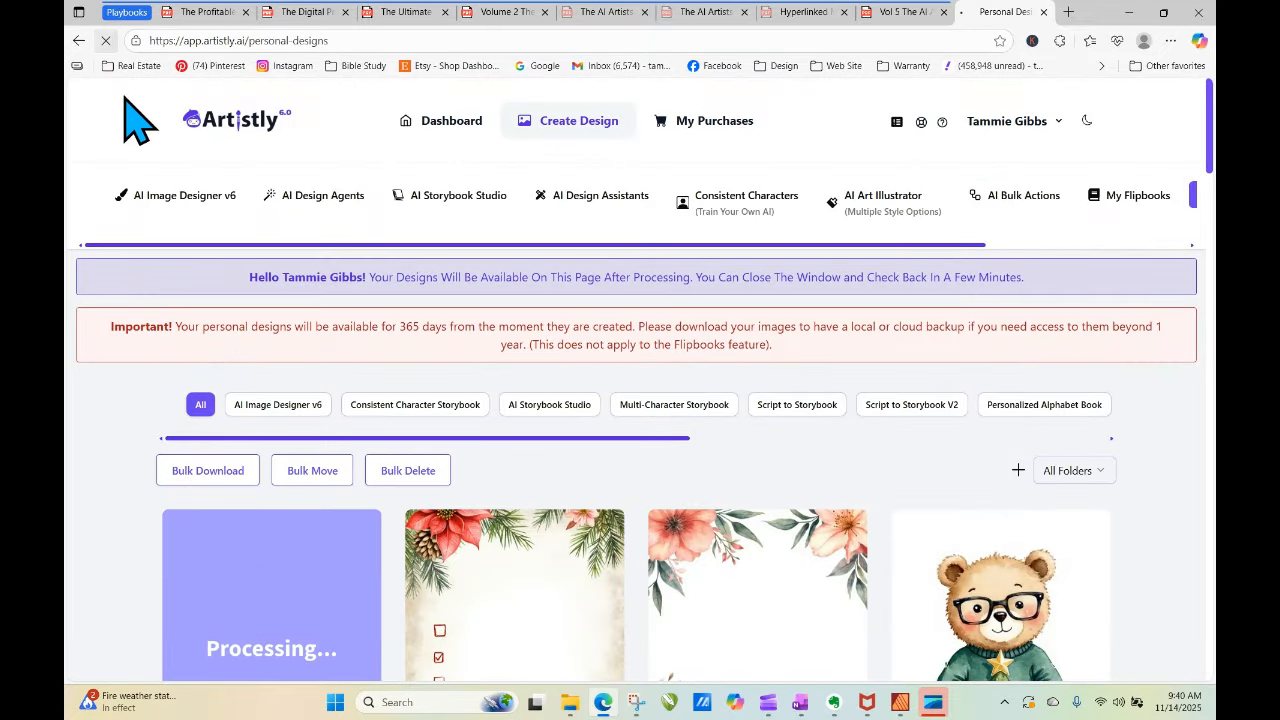
pyautogui.click(105, 41)
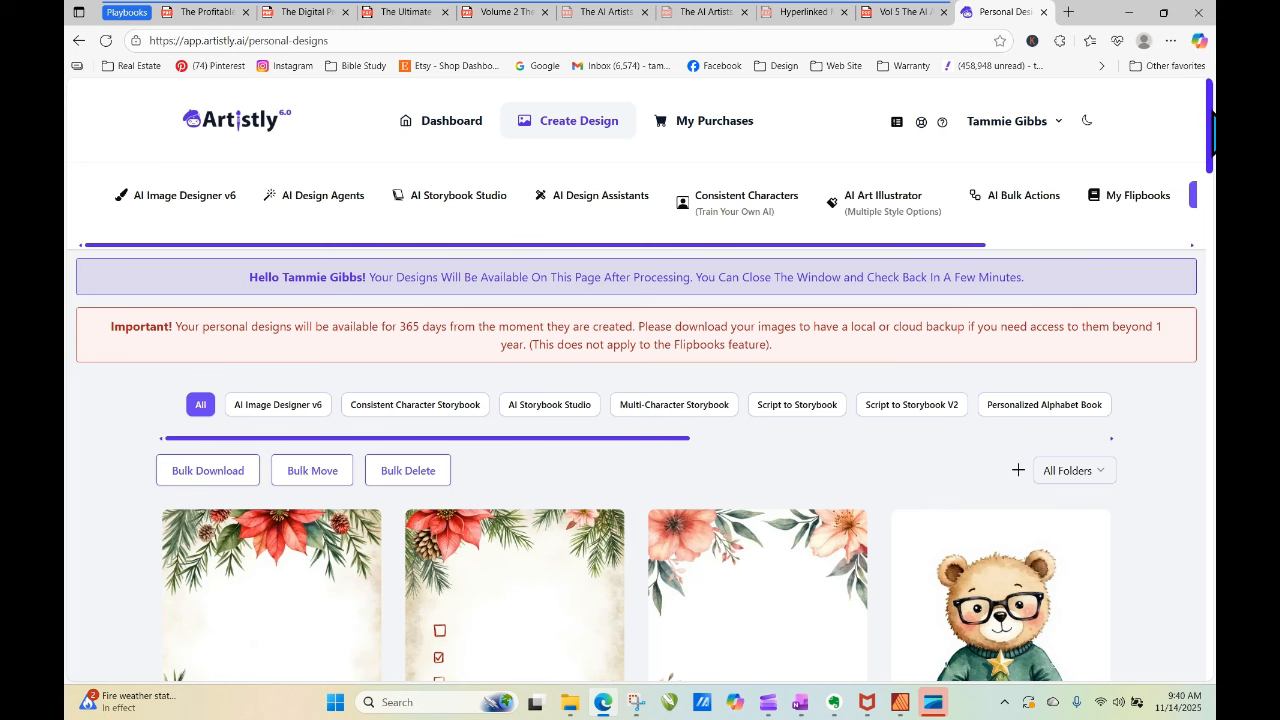
pyautogui.moveTo(1210, 112); pyautogui.dragTo(1214, 156)
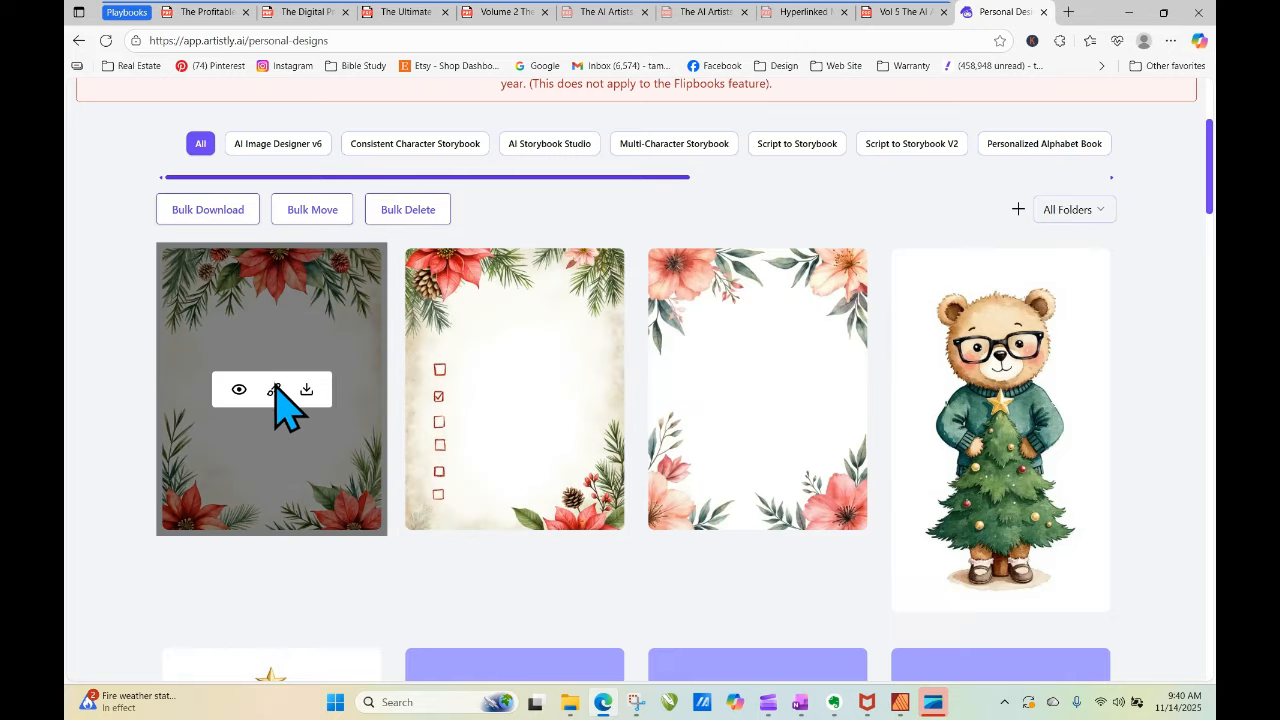
pyautogui.click(239, 389)
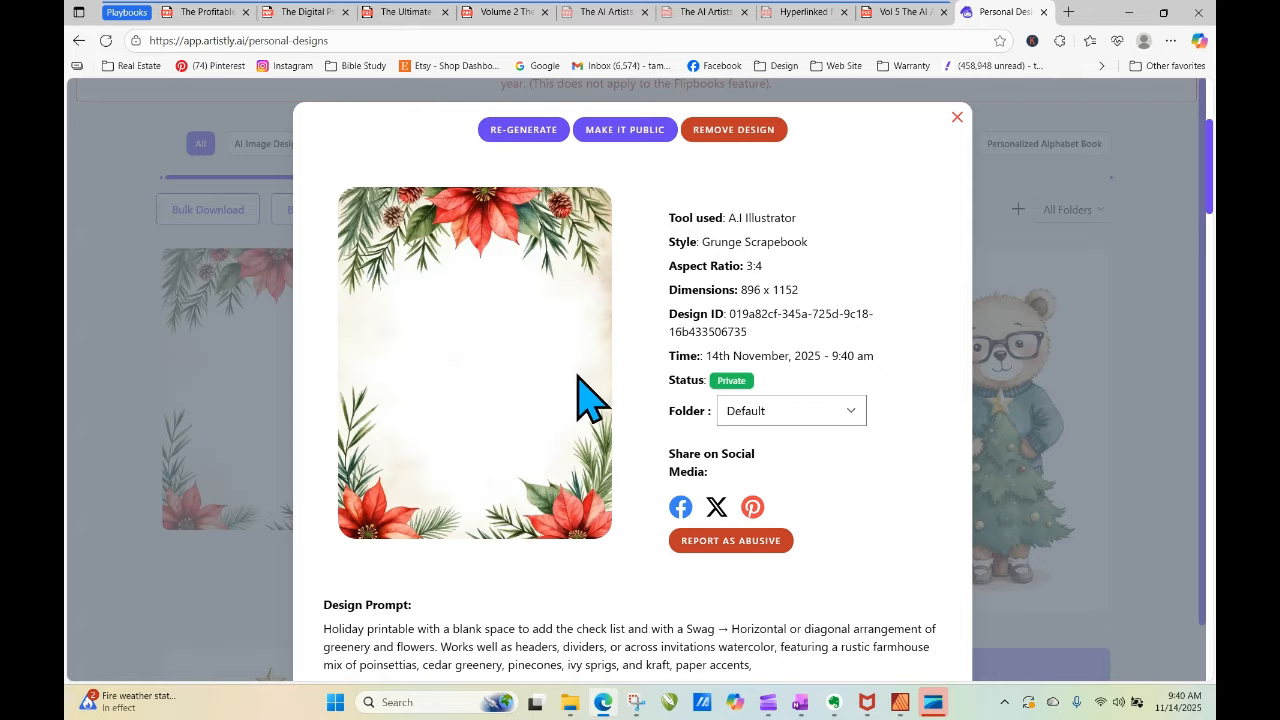
# Open Canva in a new browser tab and create a custom-size design of 8.5 × 11 in.
pyautogui.click(1068, 12)
pyautogui.click(776, 66)
pyautogui.click(797, 186)
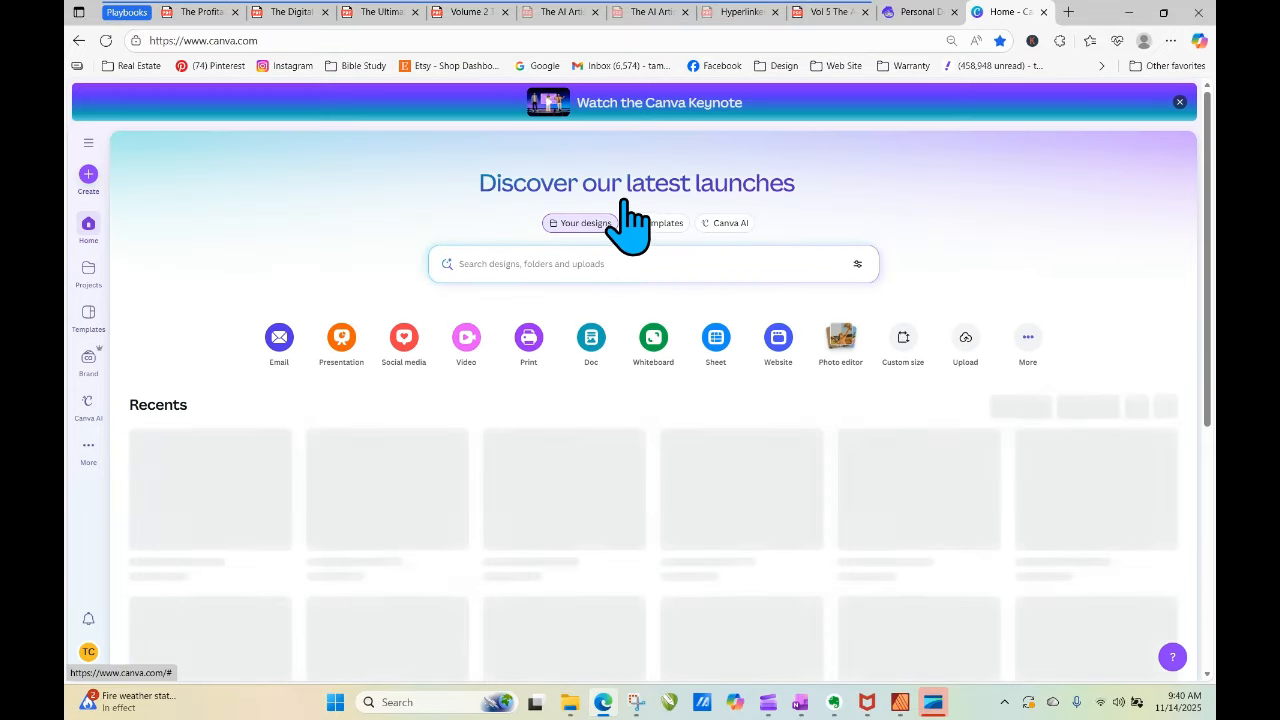
pyautogui.click(906, 338)
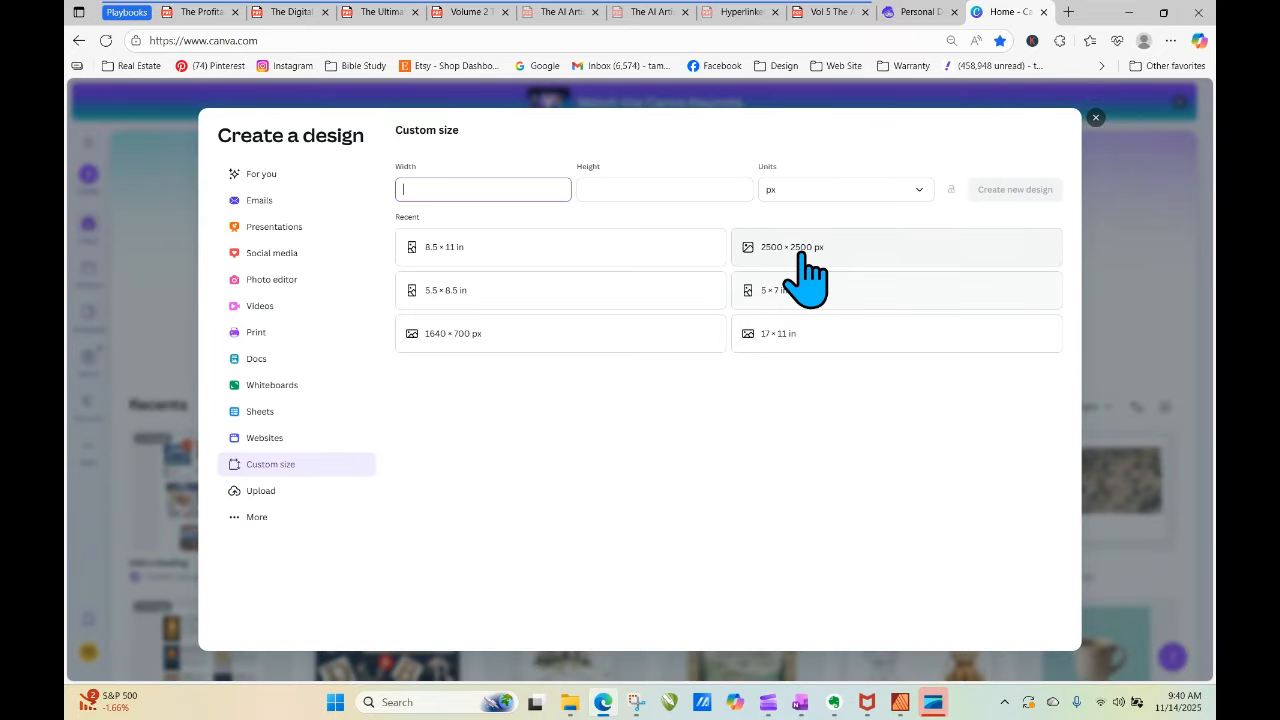
pyautogui.click(492, 265)
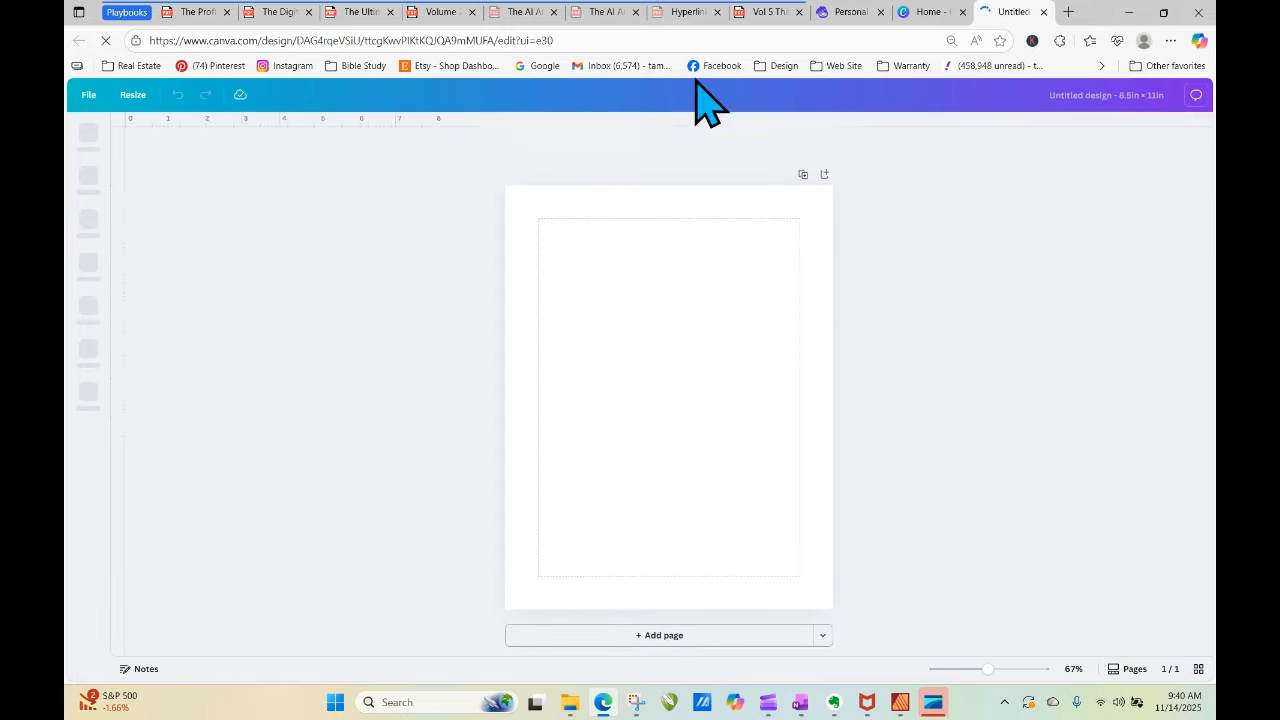
# Return to Artistly and download the newest poinsettia frame without checkboxes.
pyautogui.click(845, 13)
pyautogui.moveTo(320, 385)
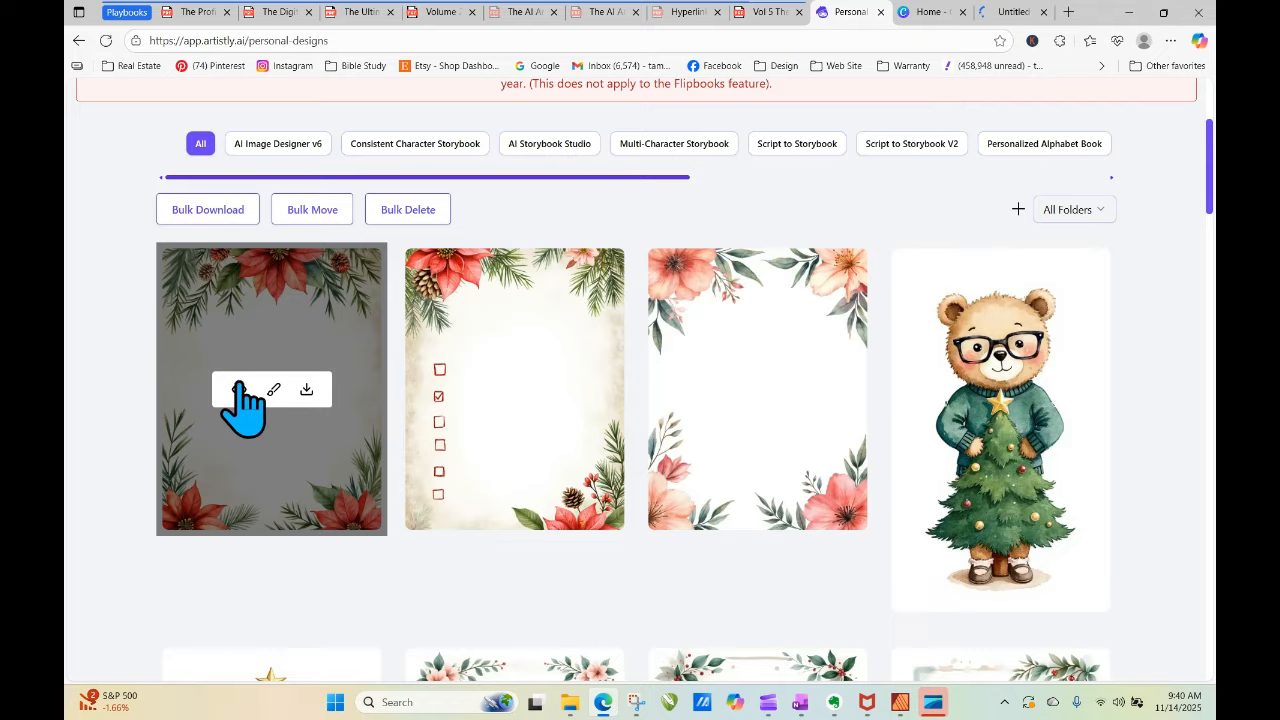
pyautogui.click(306, 389)
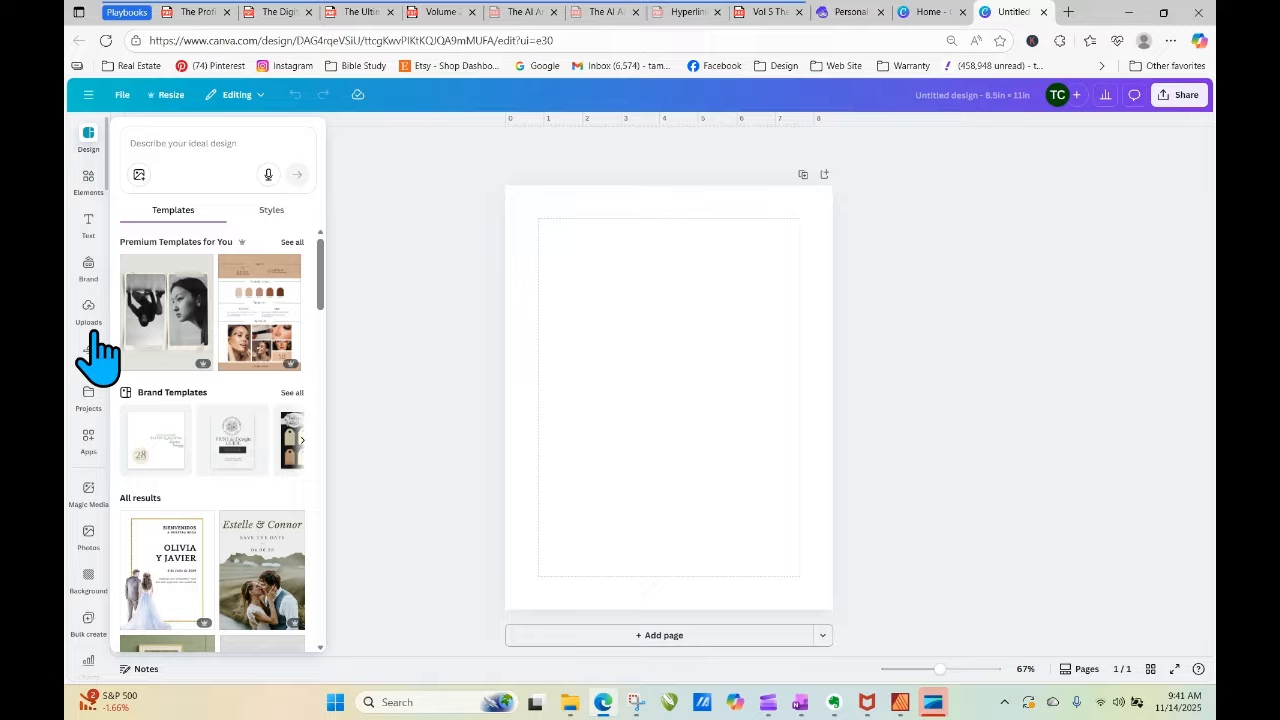
# Upload the downloaded poinsettia frame to the Canva design and duplicate the blank page.
pyautogui.click(88, 315)
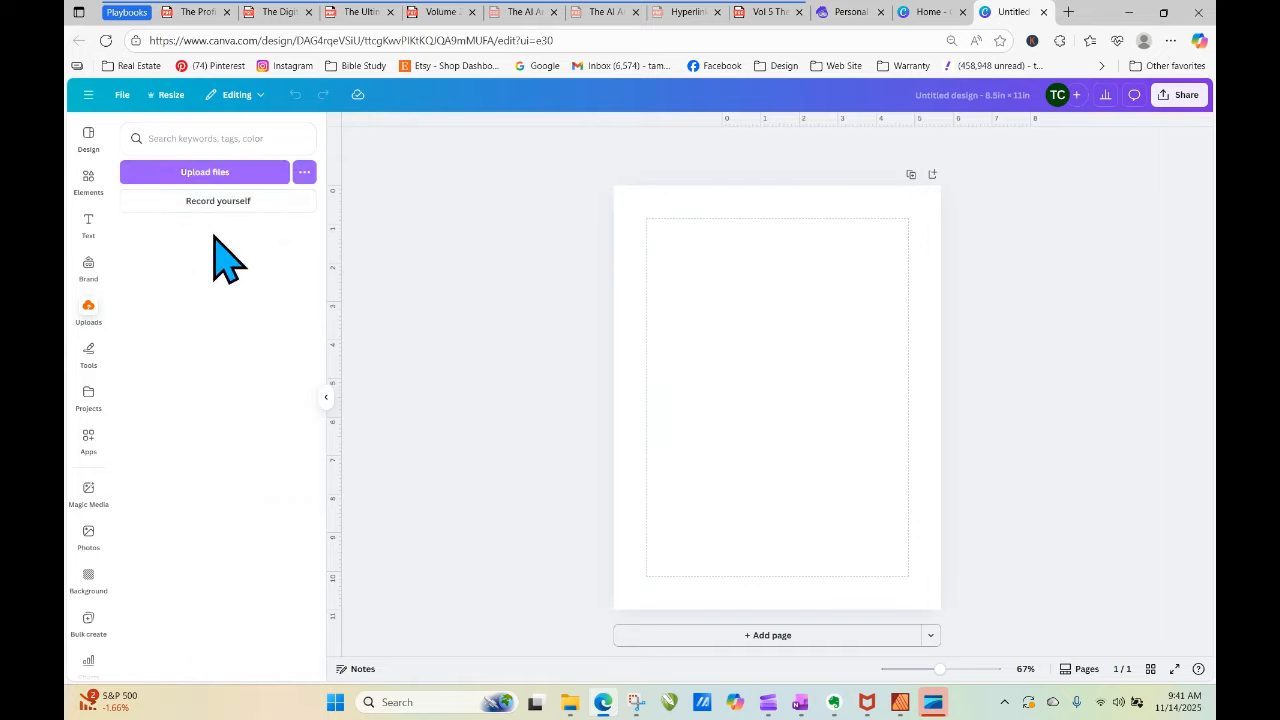
pyautogui.click(207, 172)
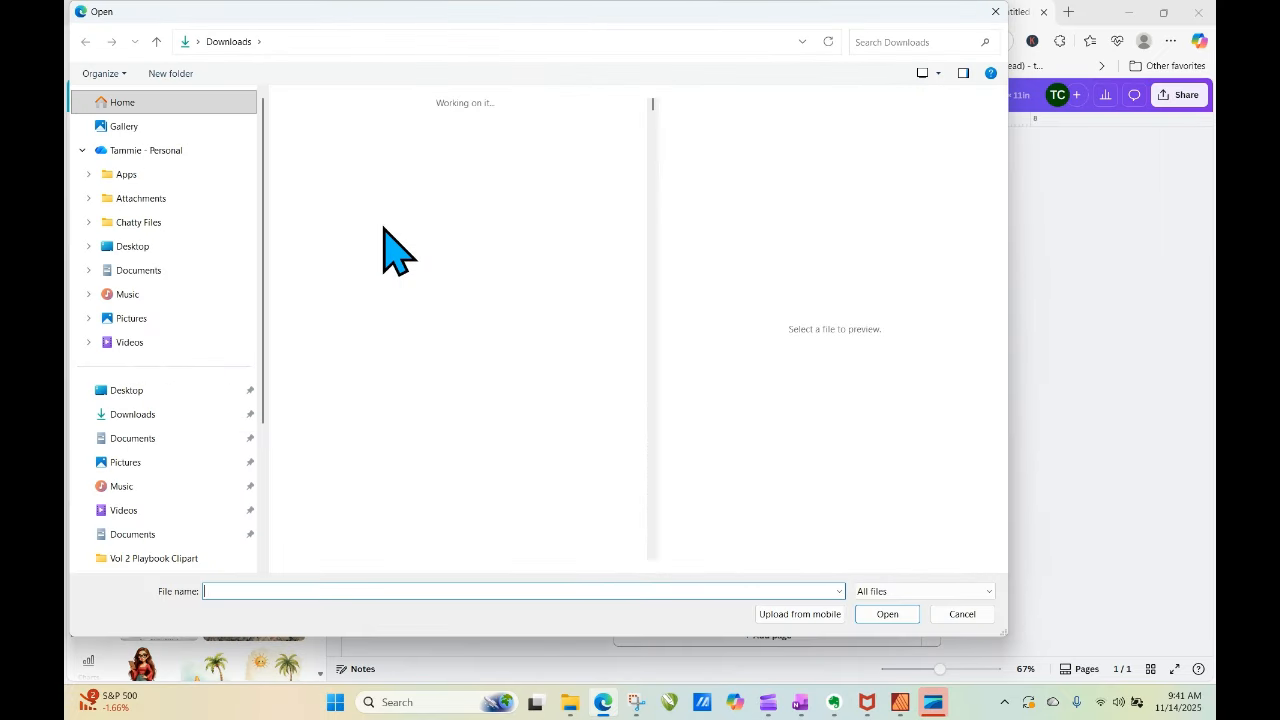
pyautogui.click(366, 223)
pyautogui.click(887, 610)
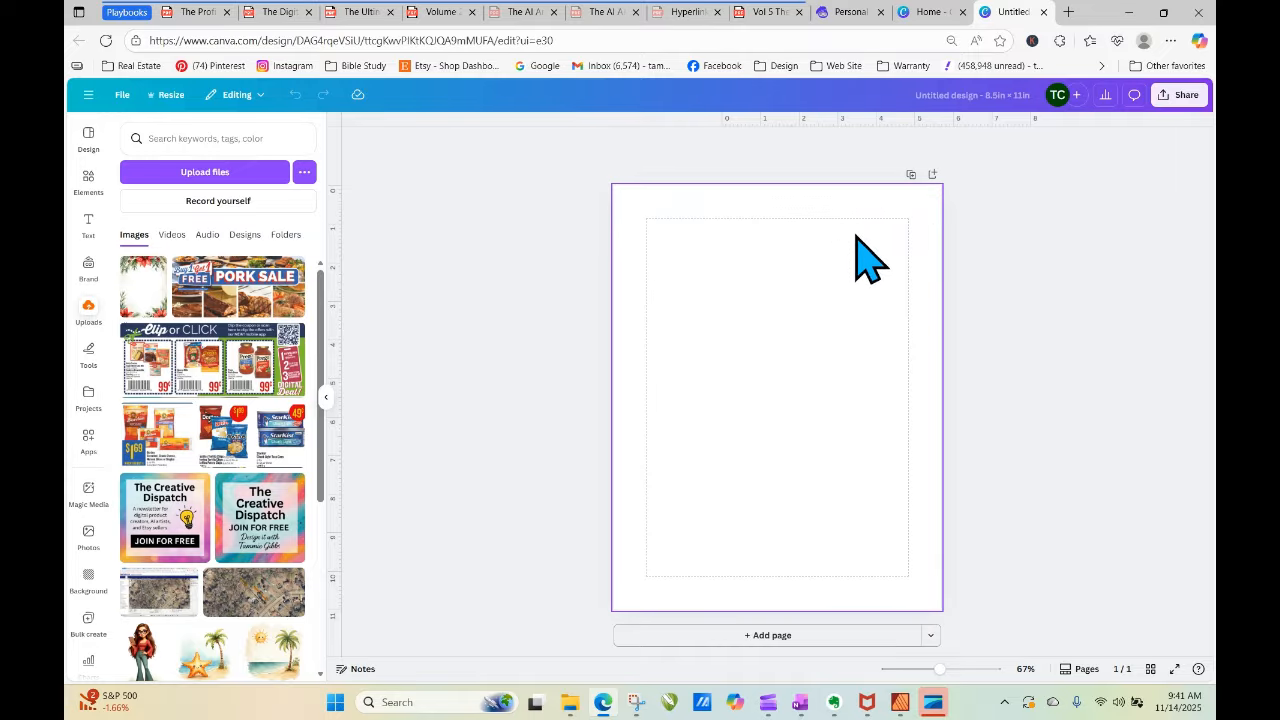
pyautogui.click(911, 175)
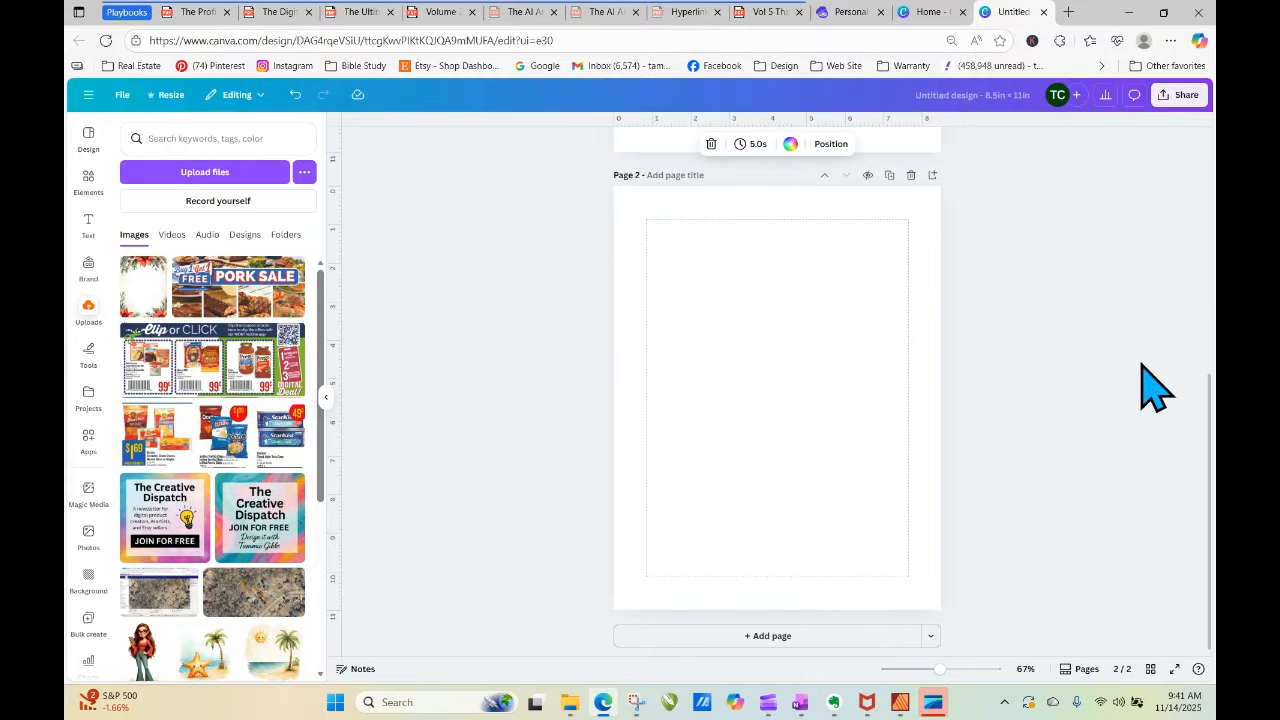
# Place the uploaded poinsettia frame on page 1 so that it fills the page.
pyautogui.scroll(5, 1181, 391)
pyautogui.moveTo(142, 288); pyautogui.dragTo(624, 232)
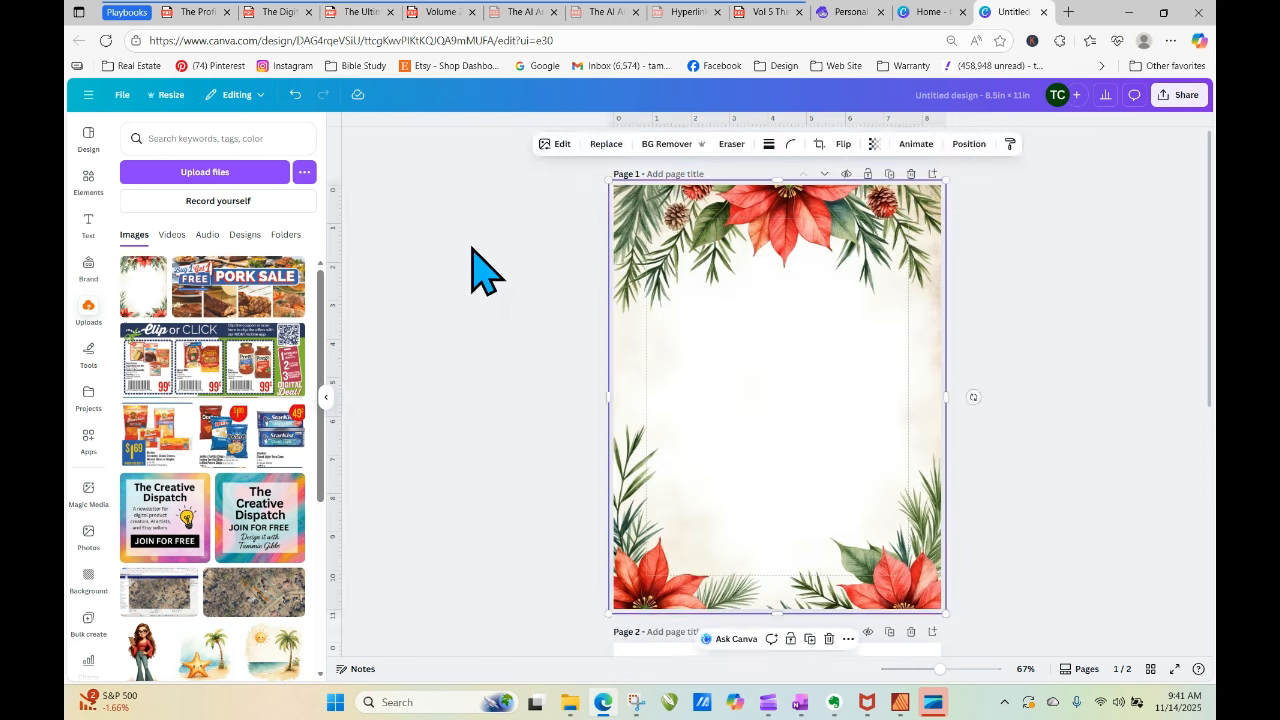
pyautogui.click(786, 290)
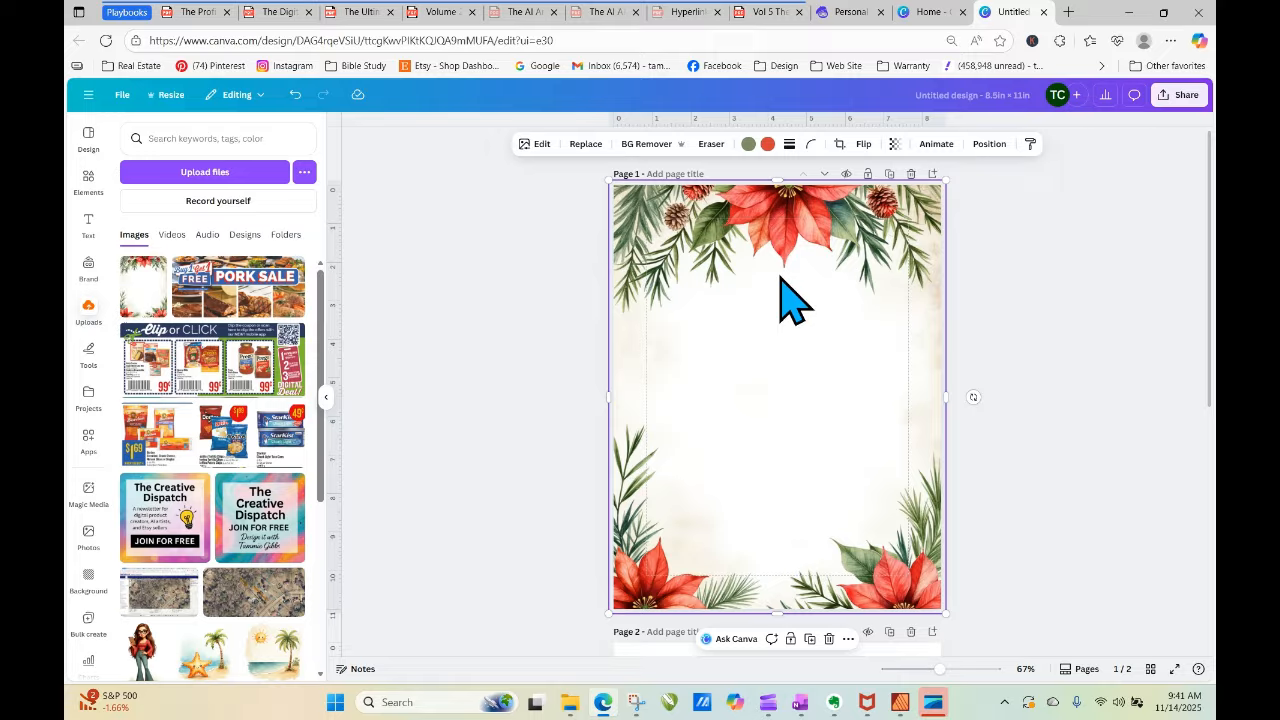
pyautogui.rightClick(897, 242)
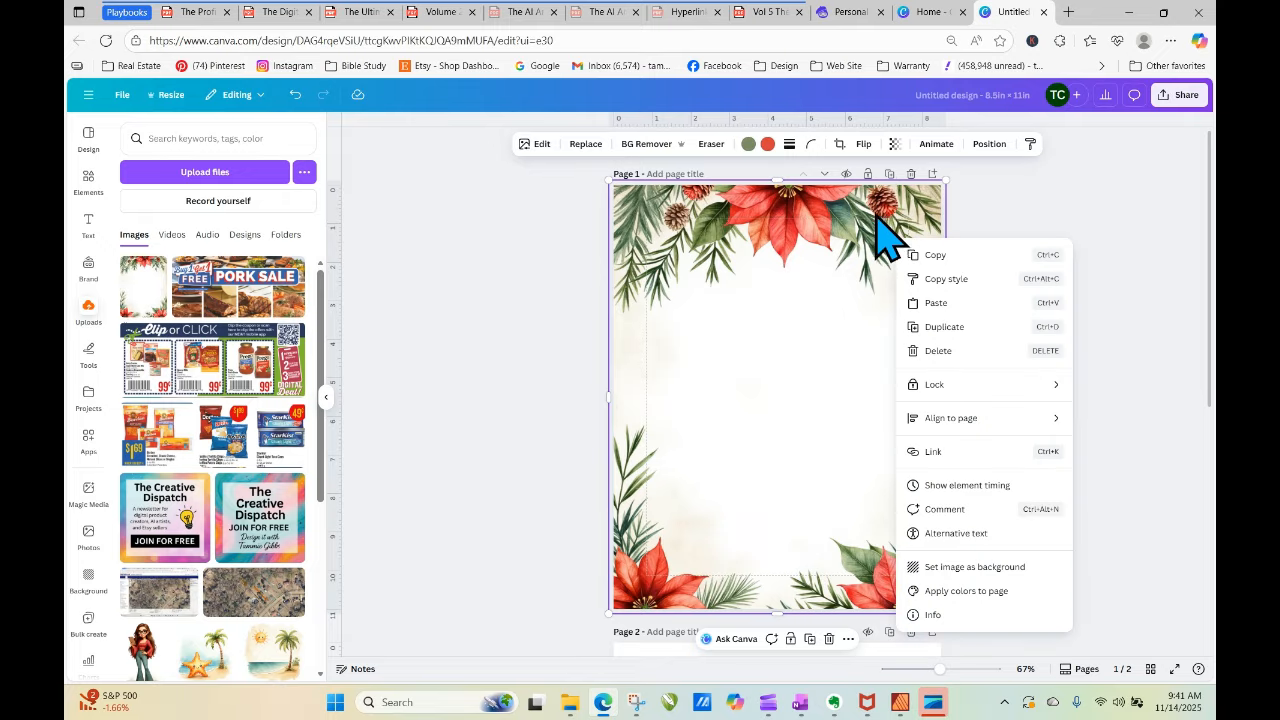
pyautogui.click(1130, 250)
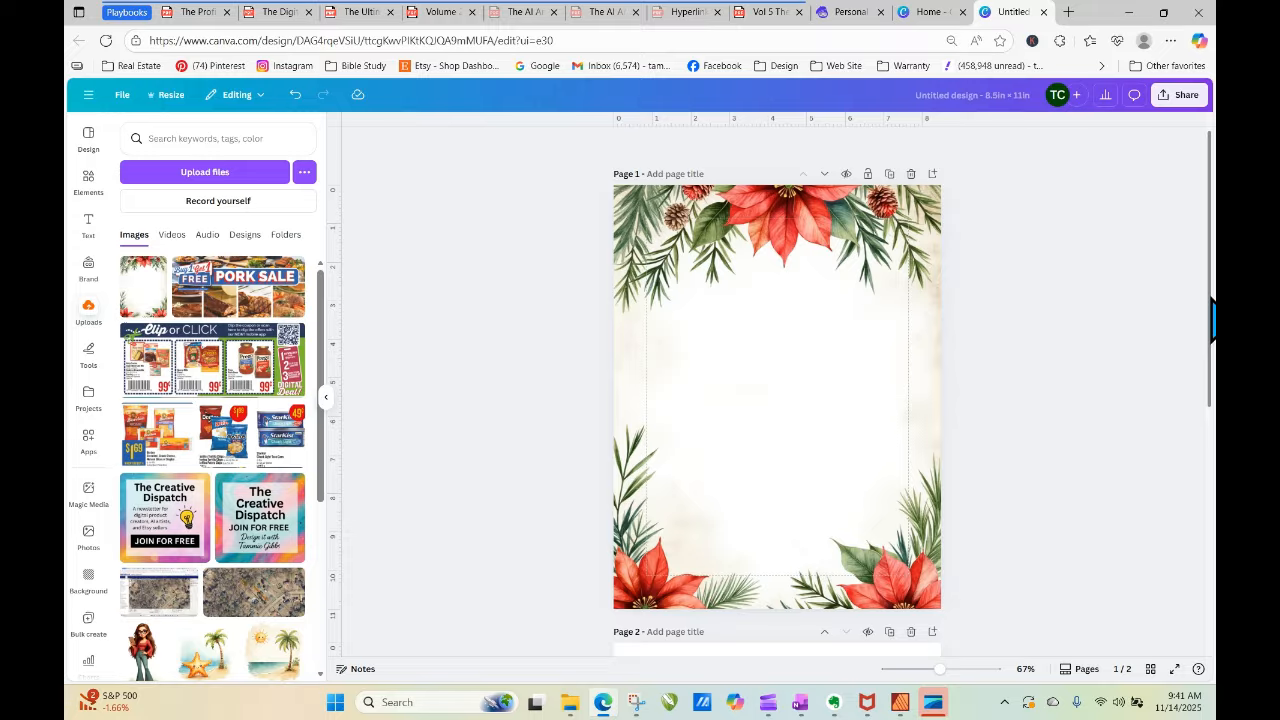
pyautogui.scroll(-1, 1203, 257)
pyautogui.scroll(1, 1203, 257)
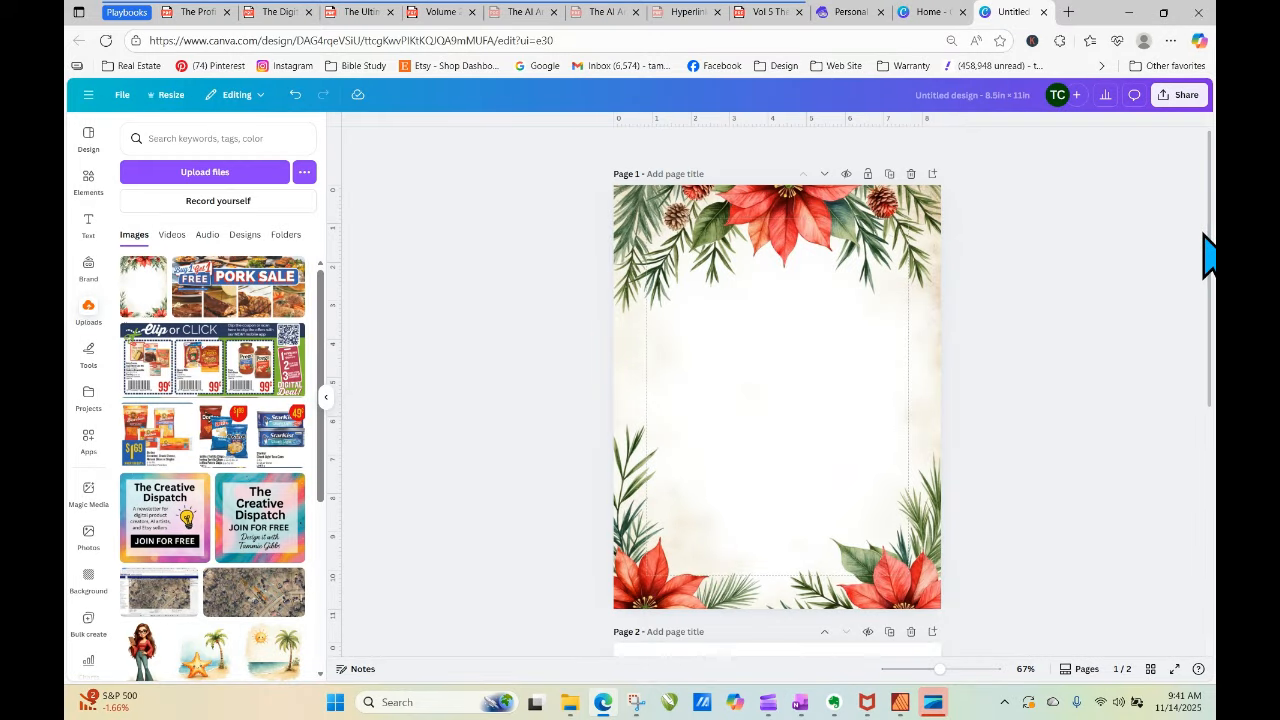
# Duplicate page 1 and remove the background from the poinsettia frame on the copy.
pyautogui.click(888, 176)
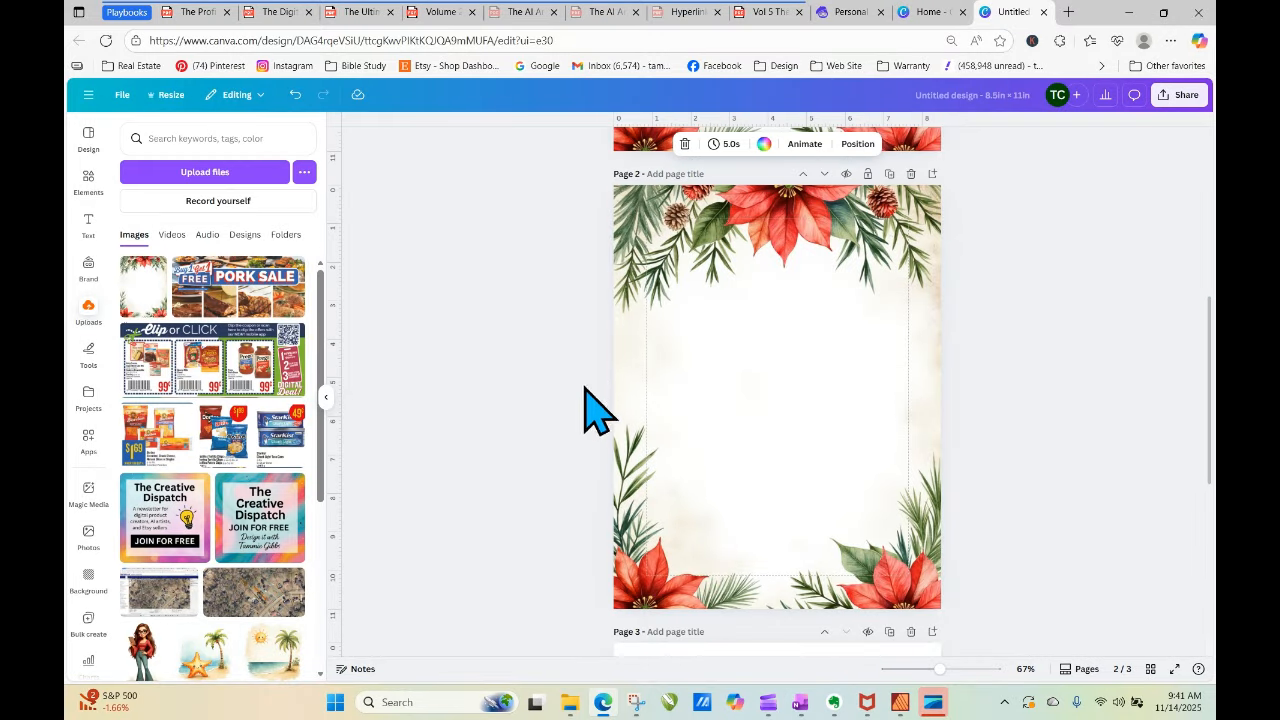
pyautogui.click(696, 349)
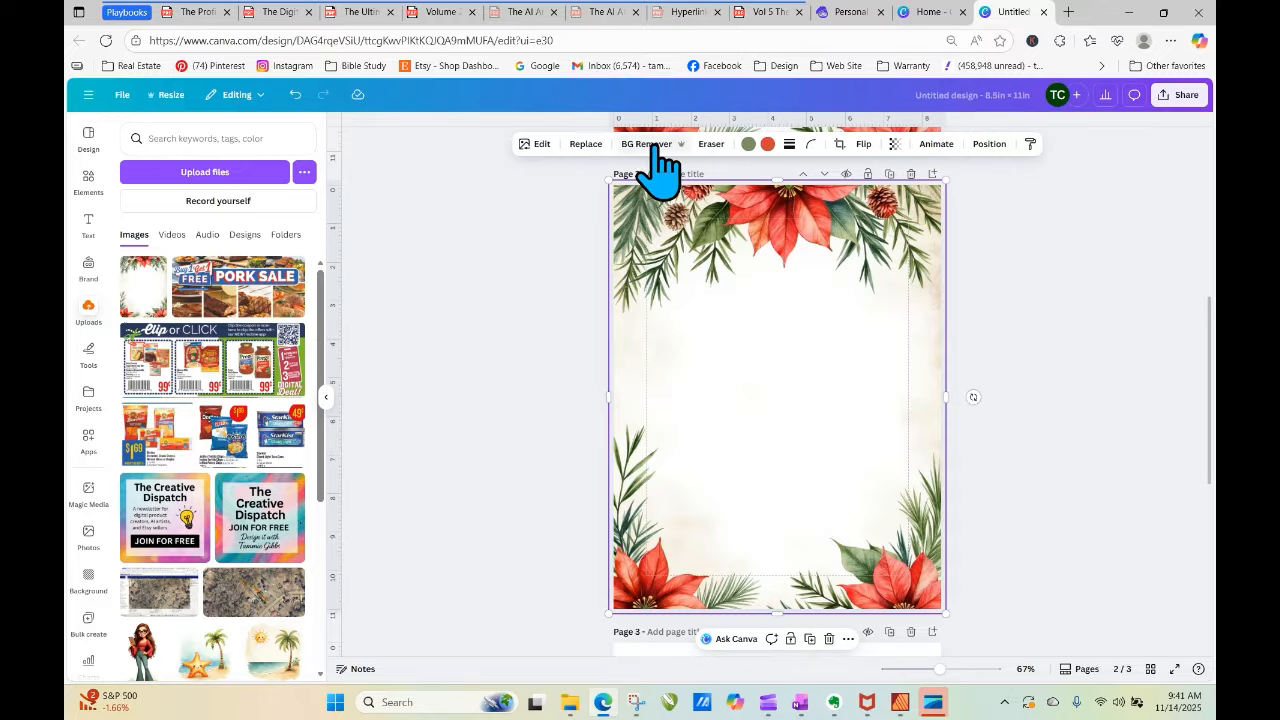
pyautogui.click(648, 144)
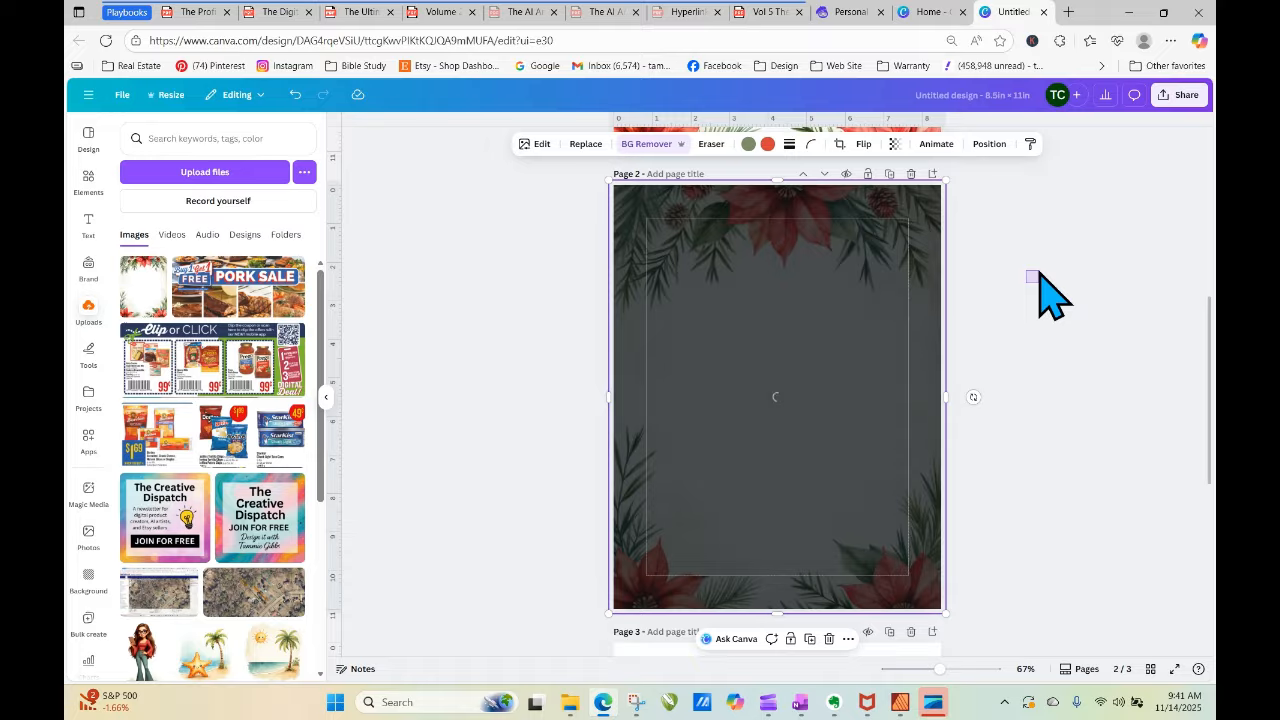
pyautogui.moveTo(1040, 285); pyautogui.dragTo(737, 386)
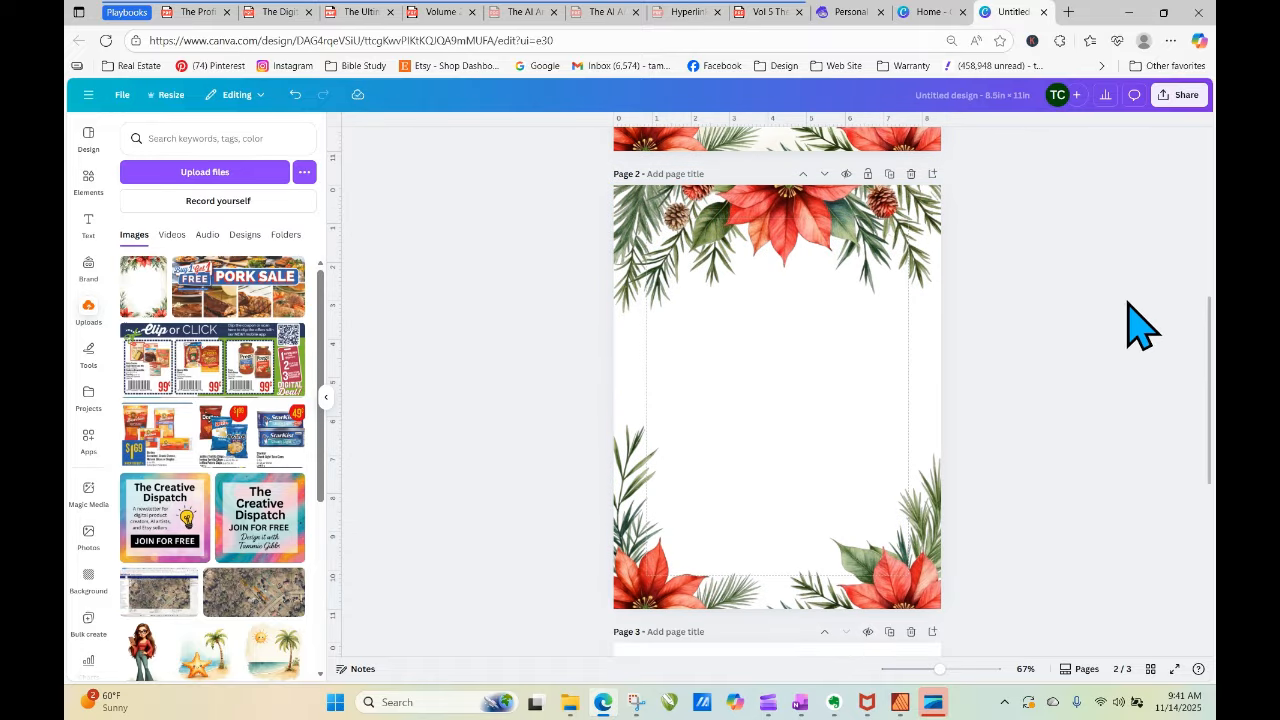
# On a fresh copy of page 1, remove the frame's background and crop its upper edge to a height of about 7.3 in.
pyautogui.click(843, 380)
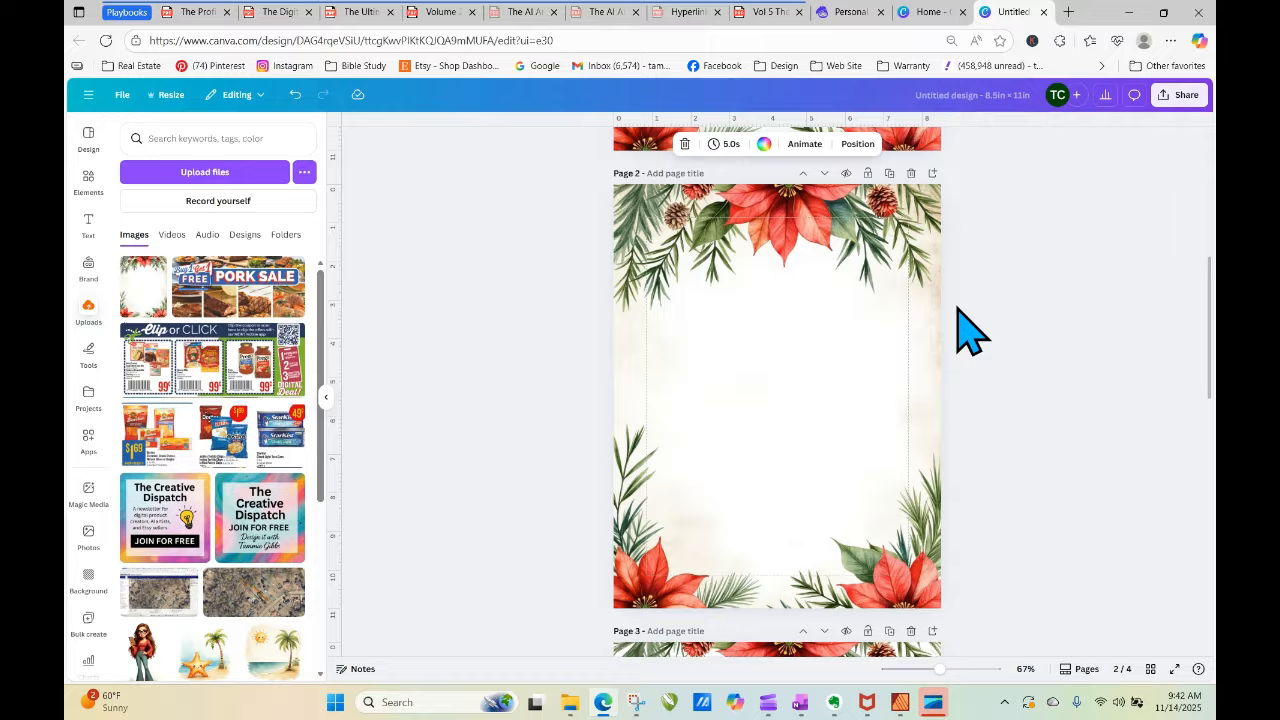
pyautogui.click(848, 300)
pyautogui.click(630, 144)
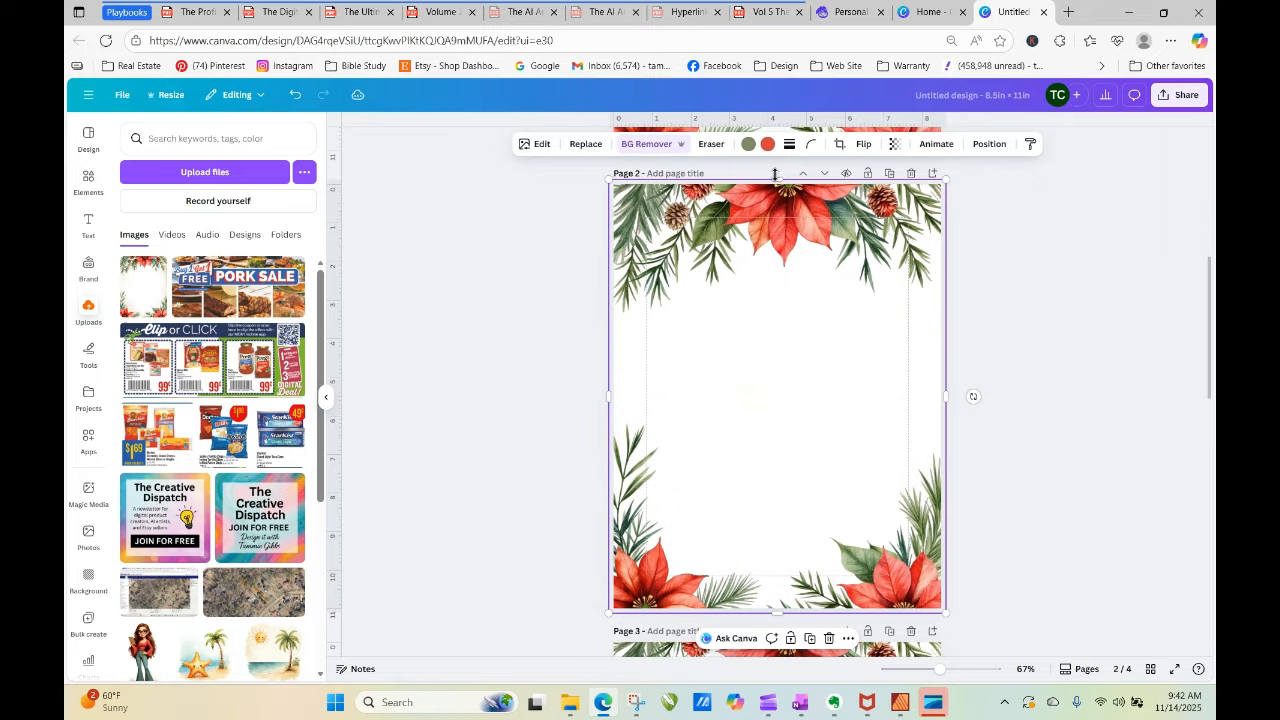
pyautogui.moveTo(777, 181); pyautogui.dragTo(812, 334)
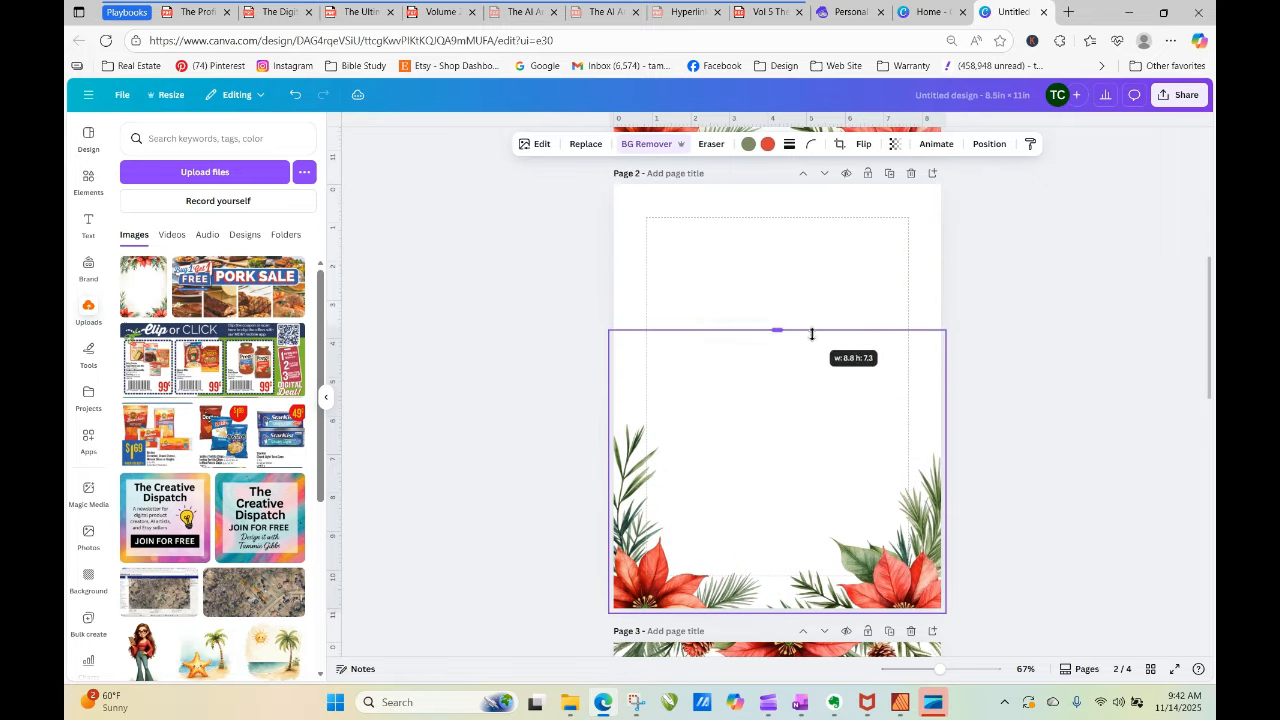
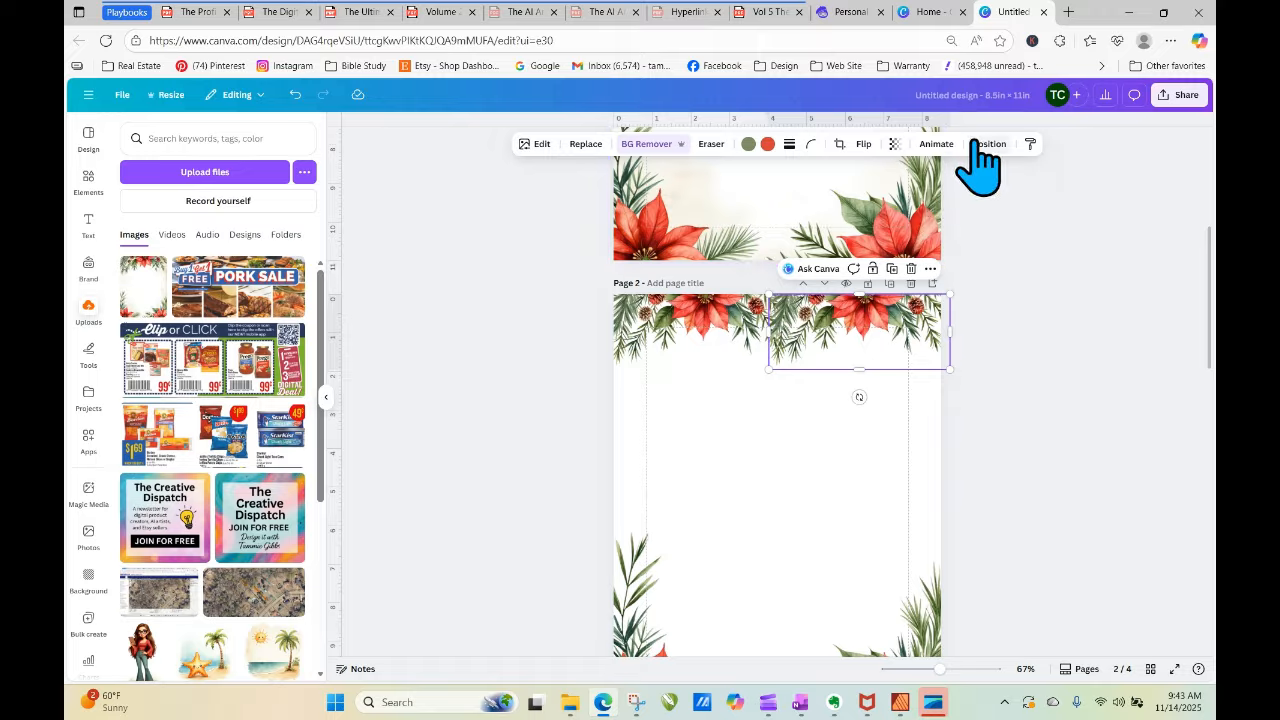
# Flip the right-hand piece of page 2's top border horizontally and align it with the page's upper right corner.
pyautogui.click(862, 145)
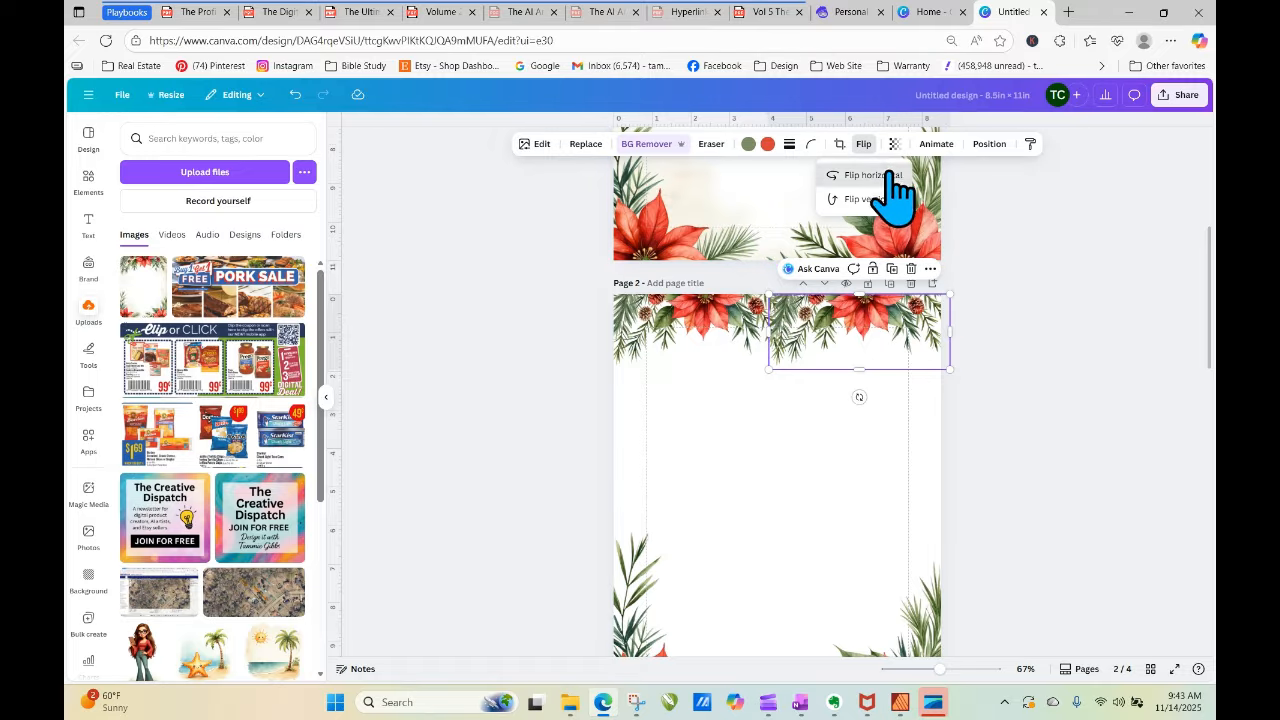
pyautogui.click(886, 174)
pyautogui.click(1063, 349)
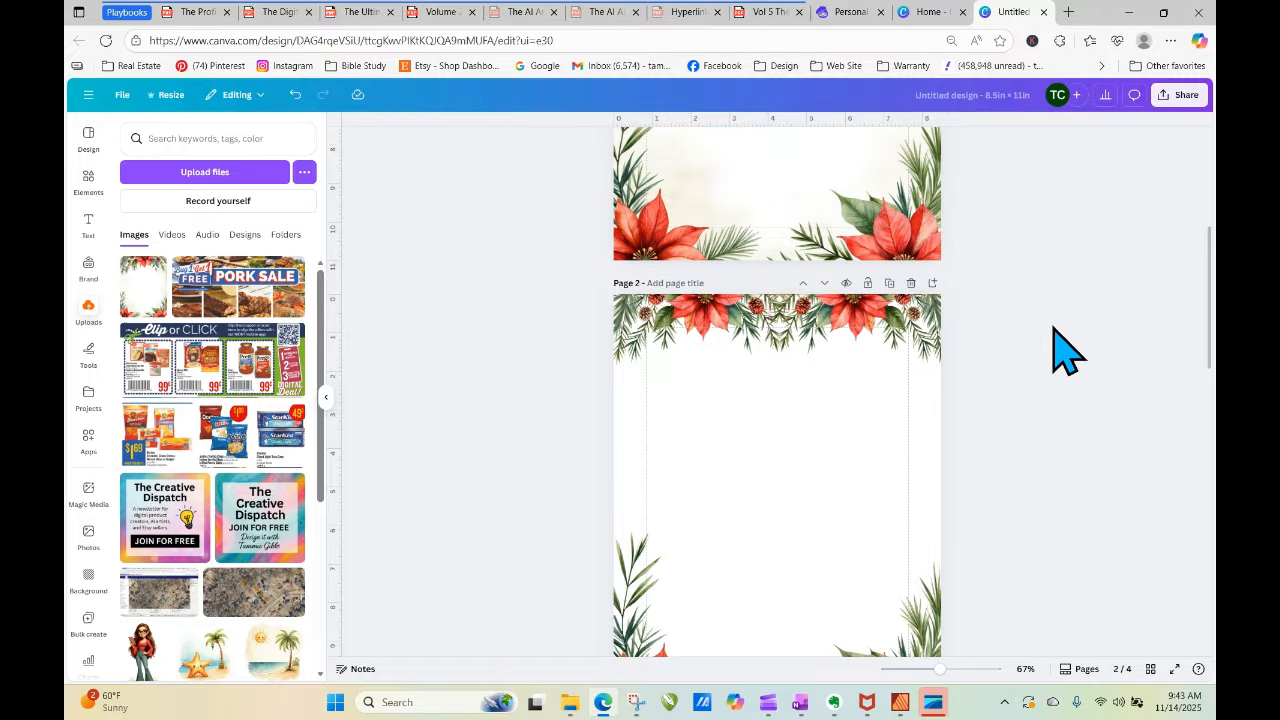
pyautogui.moveTo(880, 337); pyautogui.dragTo(866, 313)
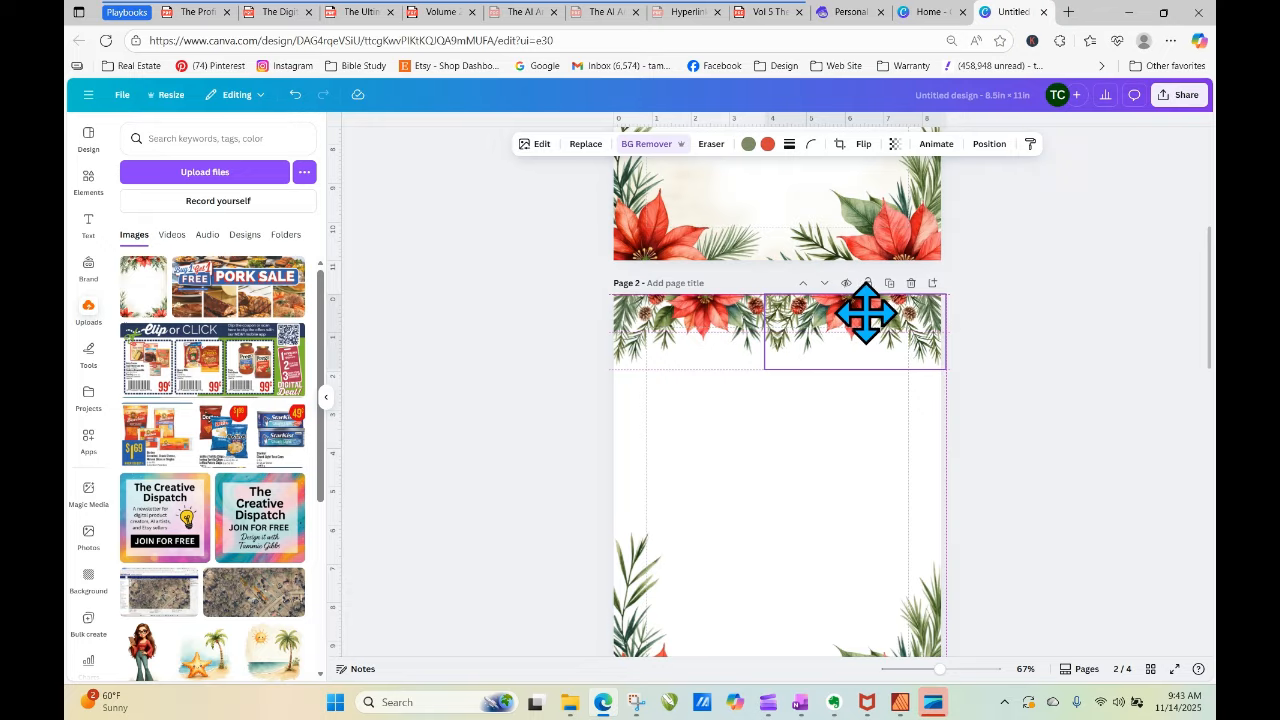
pyautogui.click(1020, 357)
# Duplicate the right border piece and center the copy over the seam to fill the middle of the top garland.
pyautogui.click(862, 335)
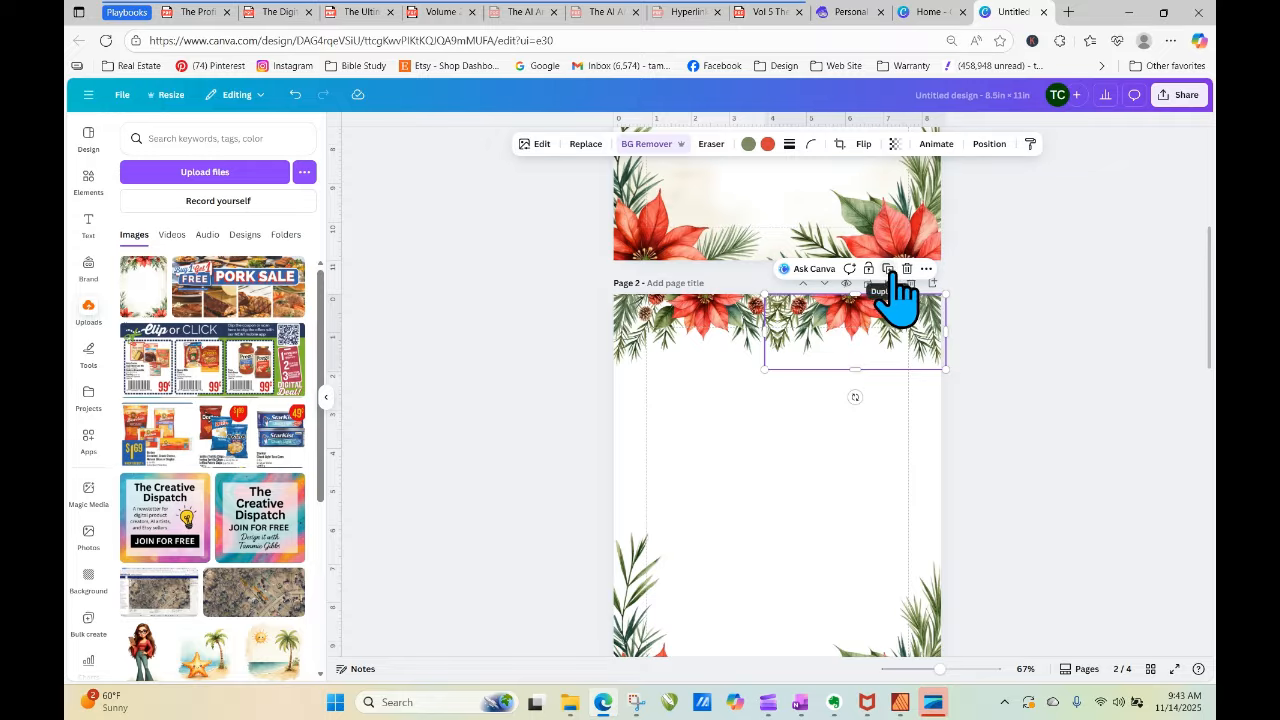
pyautogui.click(1000, 349)
pyautogui.click(893, 338)
pyautogui.moveTo(857, 335); pyautogui.dragTo(769, 323)
pyautogui.click(1077, 337)
pyautogui.click(794, 334)
pyautogui.click(1024, 332)
pyautogui.click(764, 328)
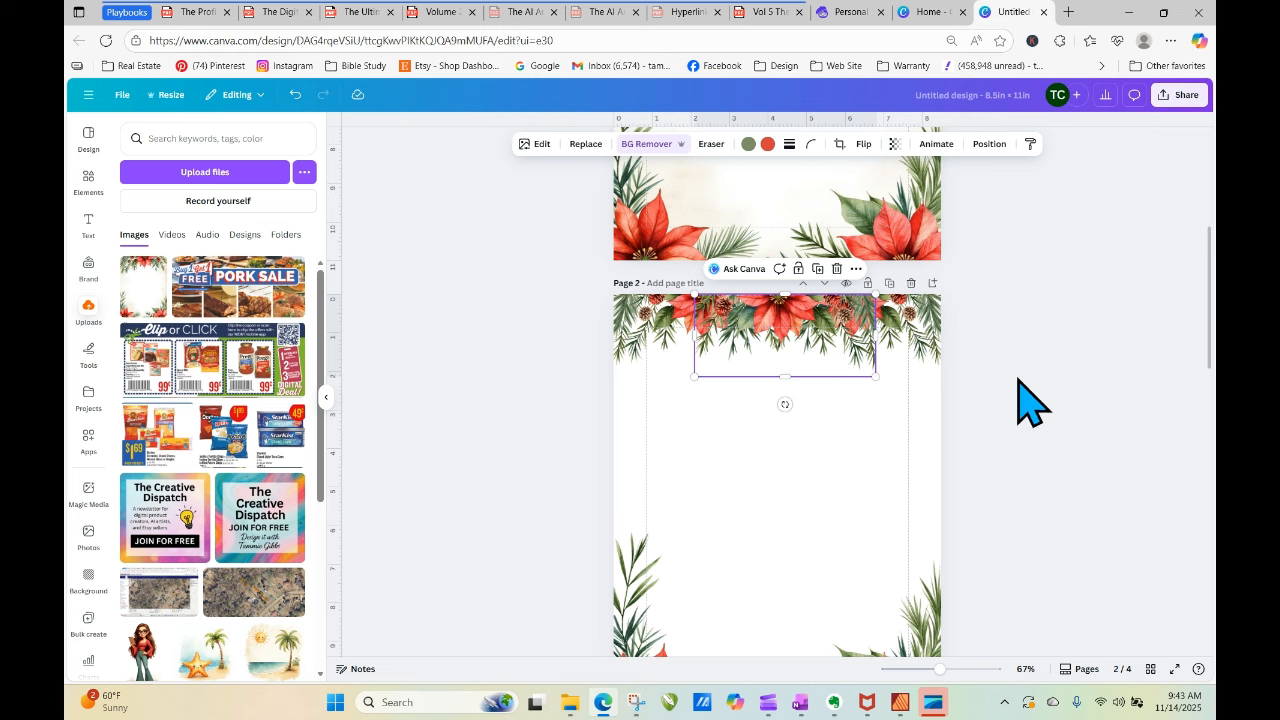
pyautogui.click(1015, 381)
# Group the three overlapping poinsettia pieces that form the top border of page 2.
pyautogui.click(634, 343)
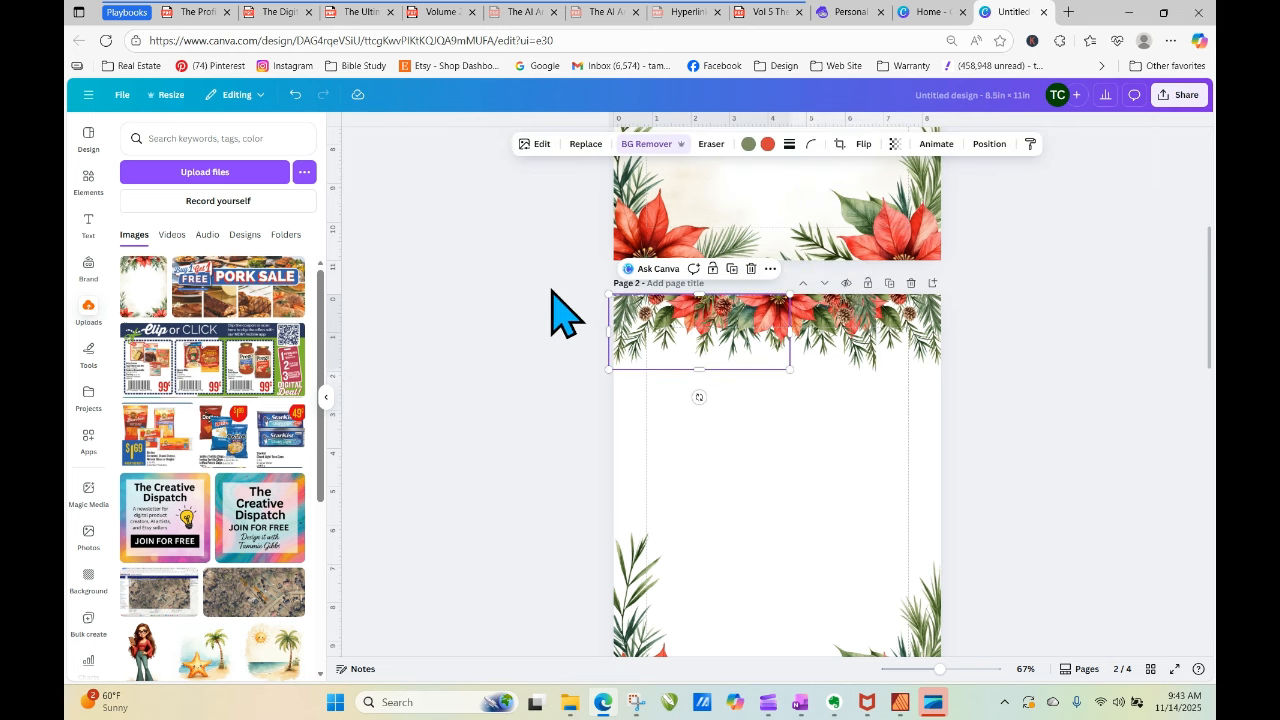
pyautogui.moveTo(541, 284); pyautogui.dragTo(980, 372)
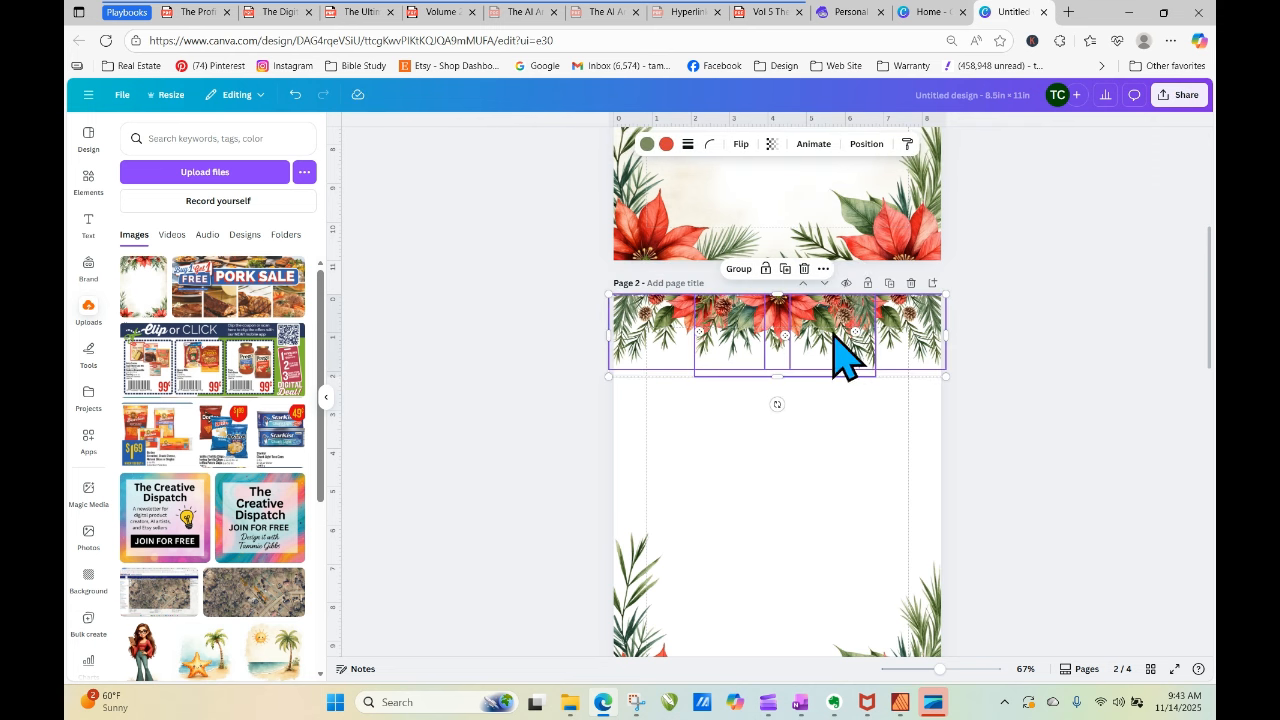
pyautogui.click(738, 269)
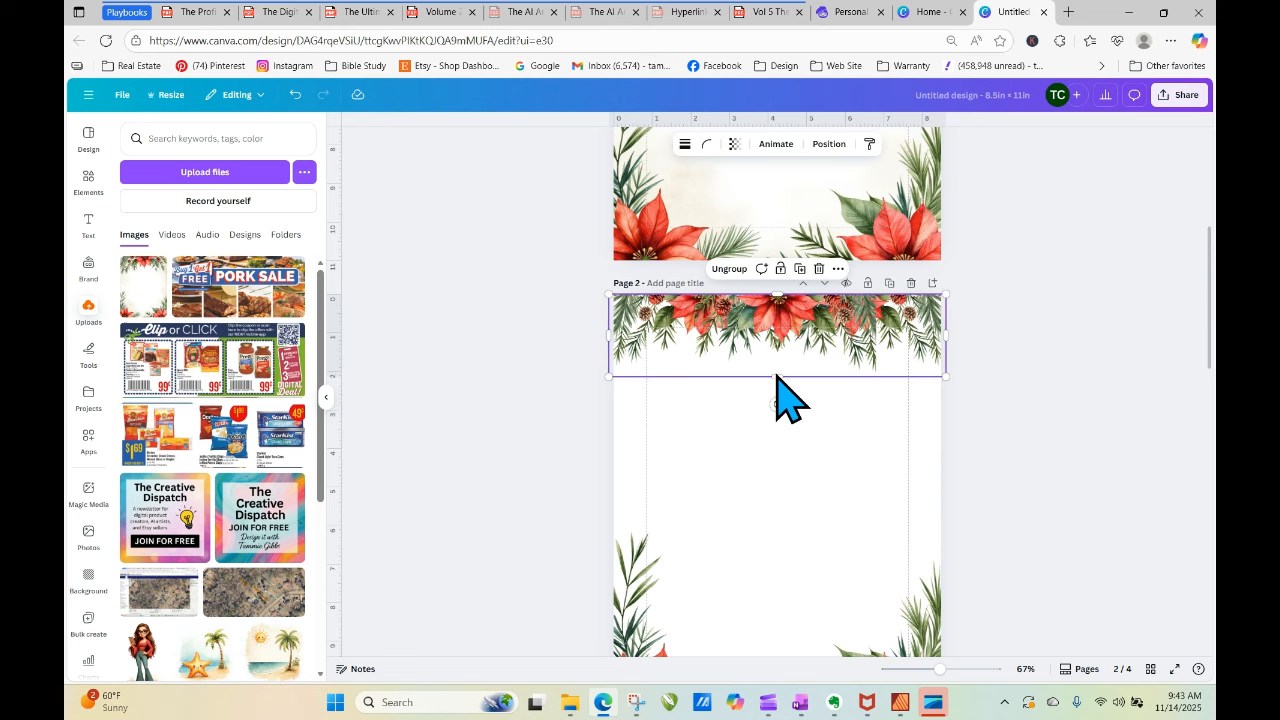
pyautogui.moveTo(777, 376)
pyautogui.mouseDown()
pyautogui.moveTo(777, 440)
pyautogui.moveTo(766, 377)
pyautogui.mouseUp()
pyautogui.click(1020, 378)
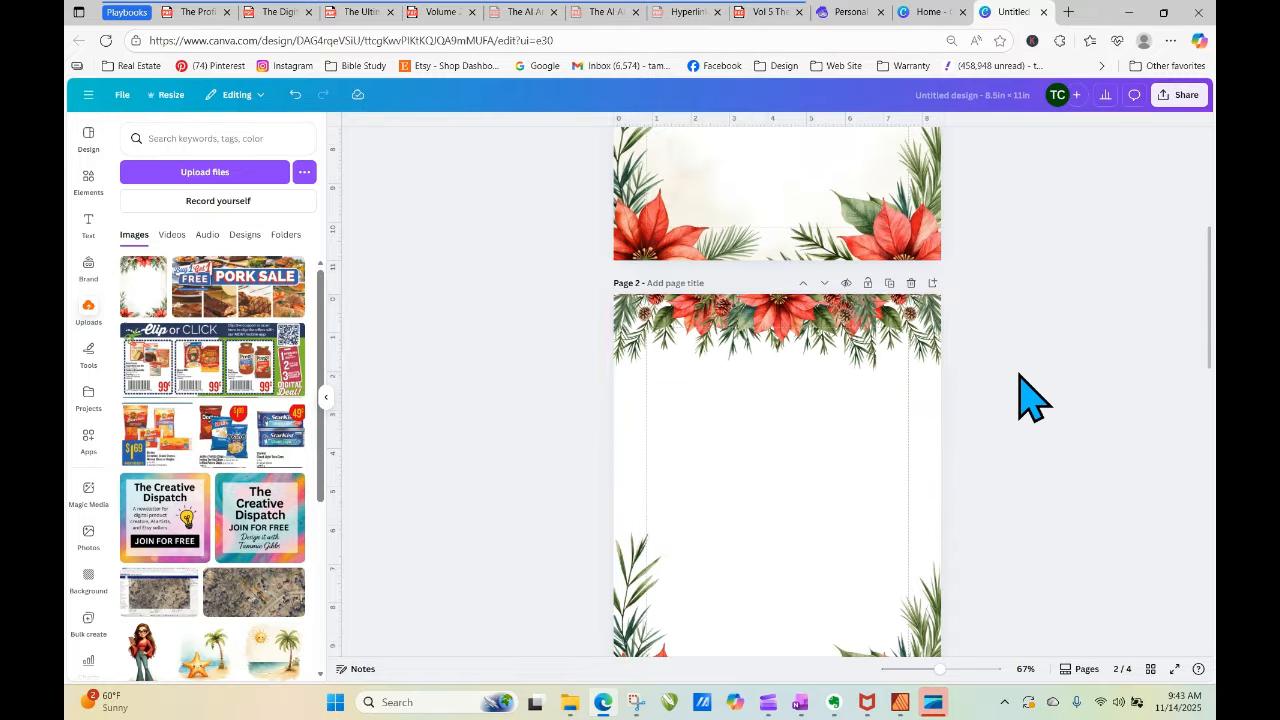
# Move the lower corner poinsettia pieces up and clear them from page 2, leaving only the top garland.
pyautogui.moveTo(917, 630); pyautogui.dragTo(922, 508)
pyautogui.moveTo(950, 497); pyautogui.dragTo(697, 556)
pyautogui.click(1086, 471)
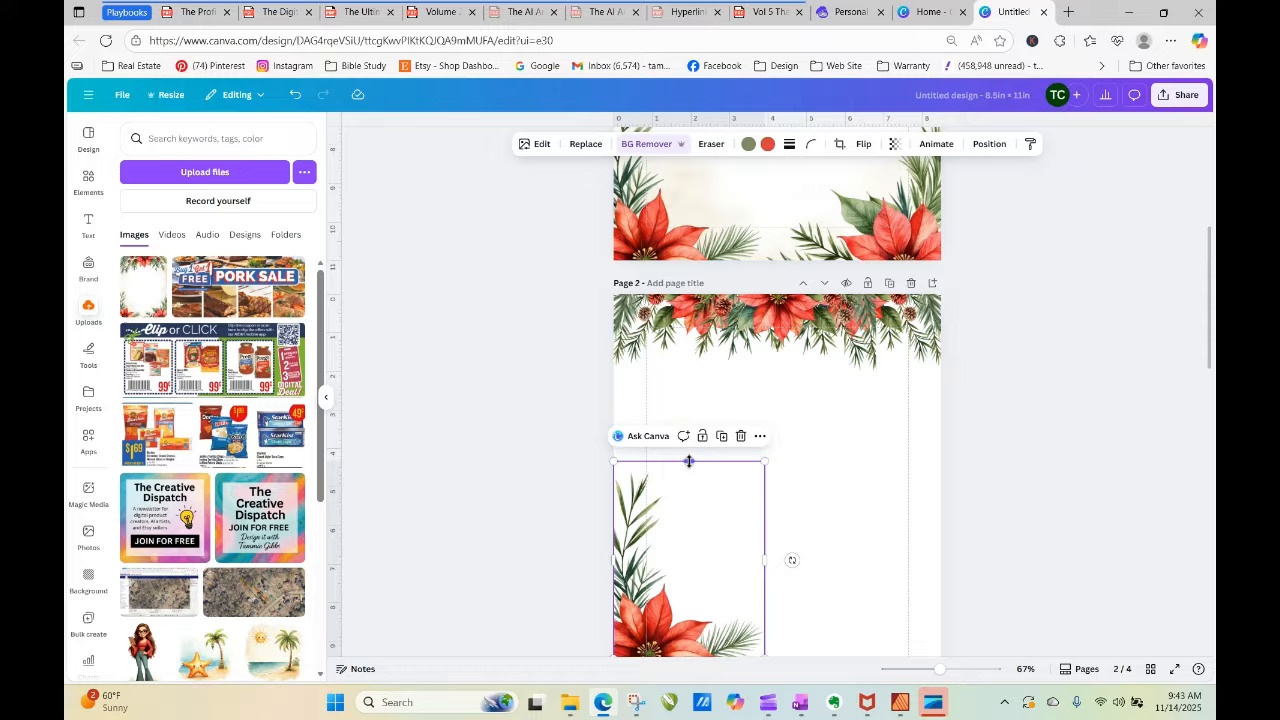
pyautogui.moveTo(689, 461); pyautogui.dragTo(430, 172)
pyautogui.moveTo(497, 260); pyautogui.dragTo(1176, 258)
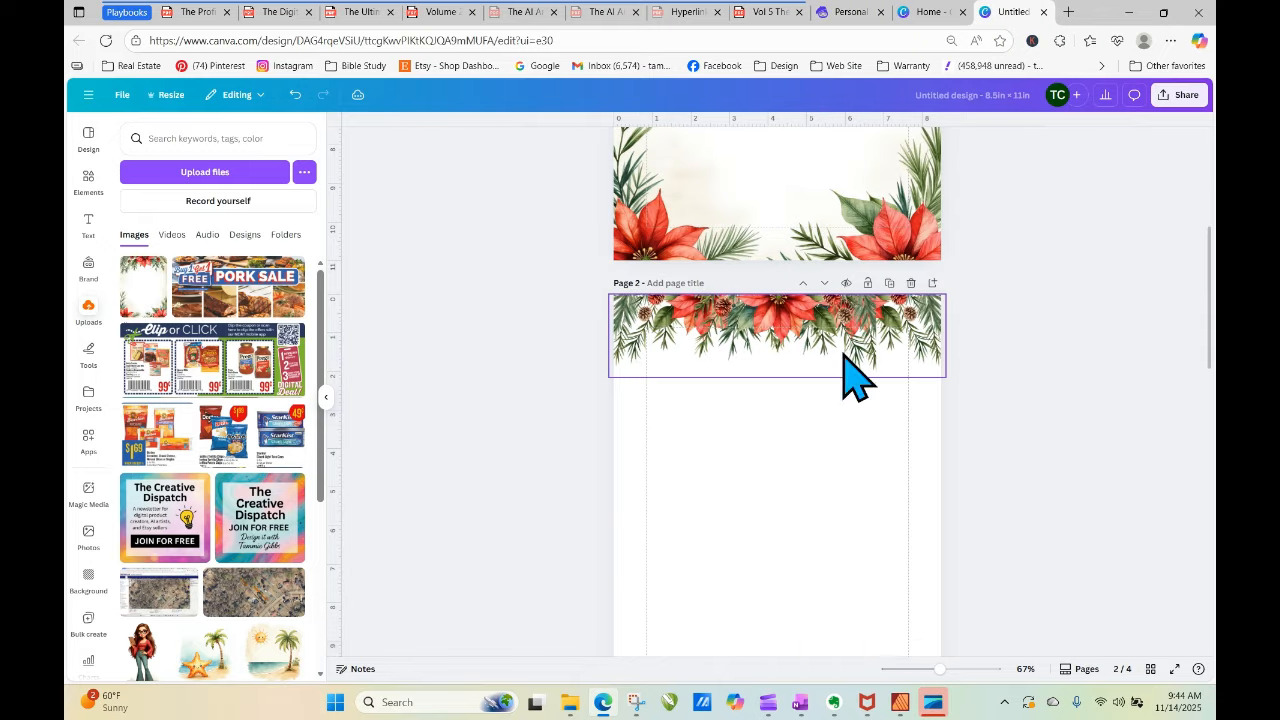
# Ungroup the top poinsettia garland on page 2.
pyautogui.click(657, 350)
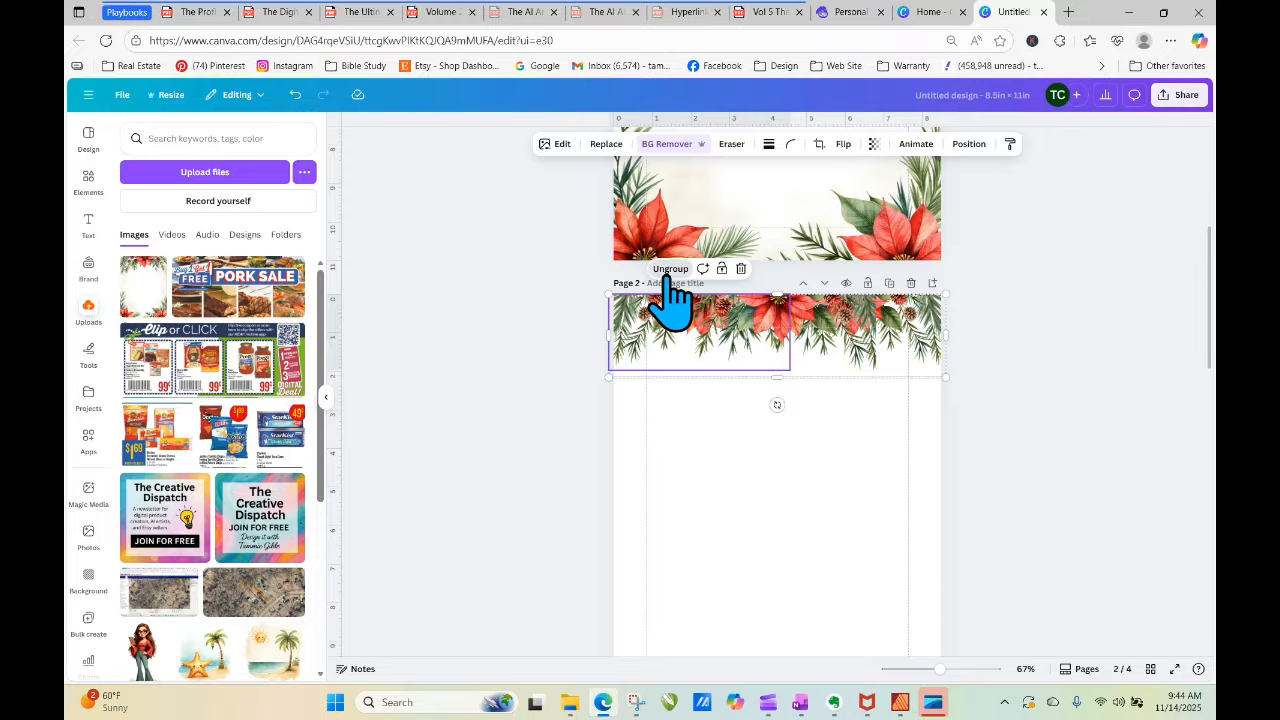
pyautogui.click(668, 270)
pyautogui.click(595, 317)
# Duplicate the garland's left piece, move the copy to the blank middle of page 2 and flip it vertically.
pyautogui.click(636, 322)
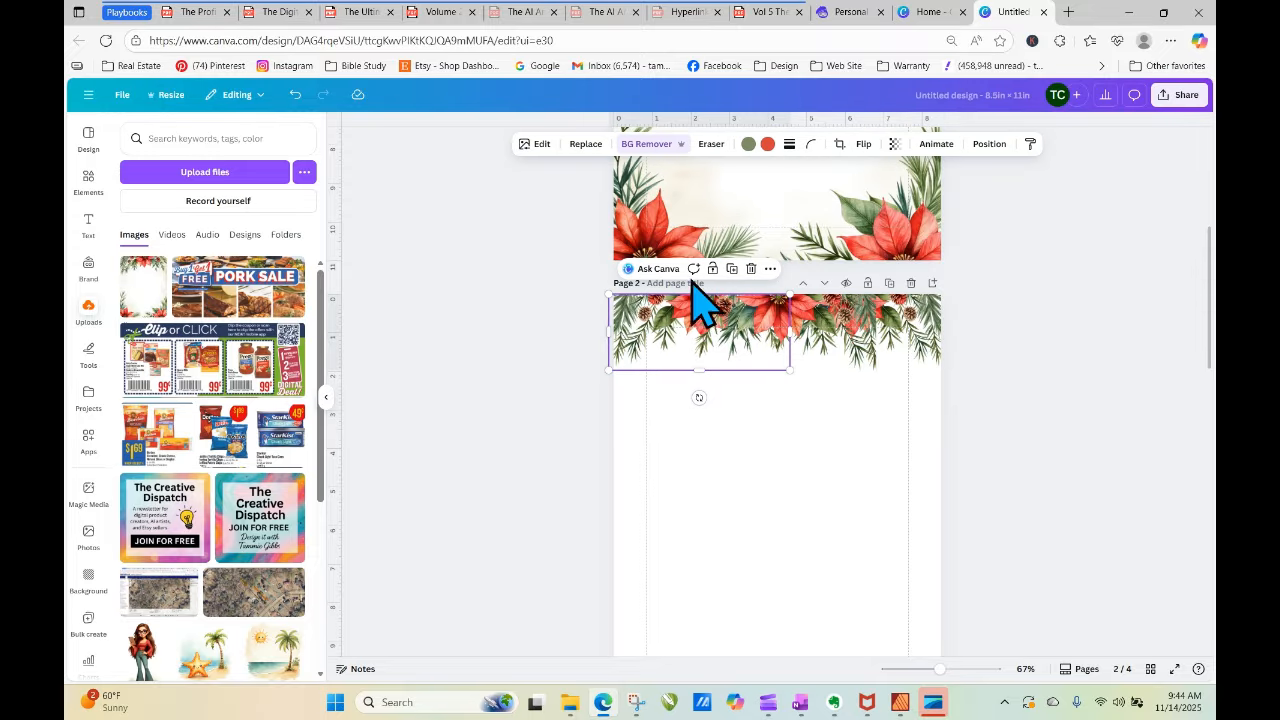
pyautogui.click(732, 270)
pyautogui.moveTo(708, 345); pyautogui.dragTo(724, 505)
pyautogui.click(863, 143)
pyautogui.click(866, 197)
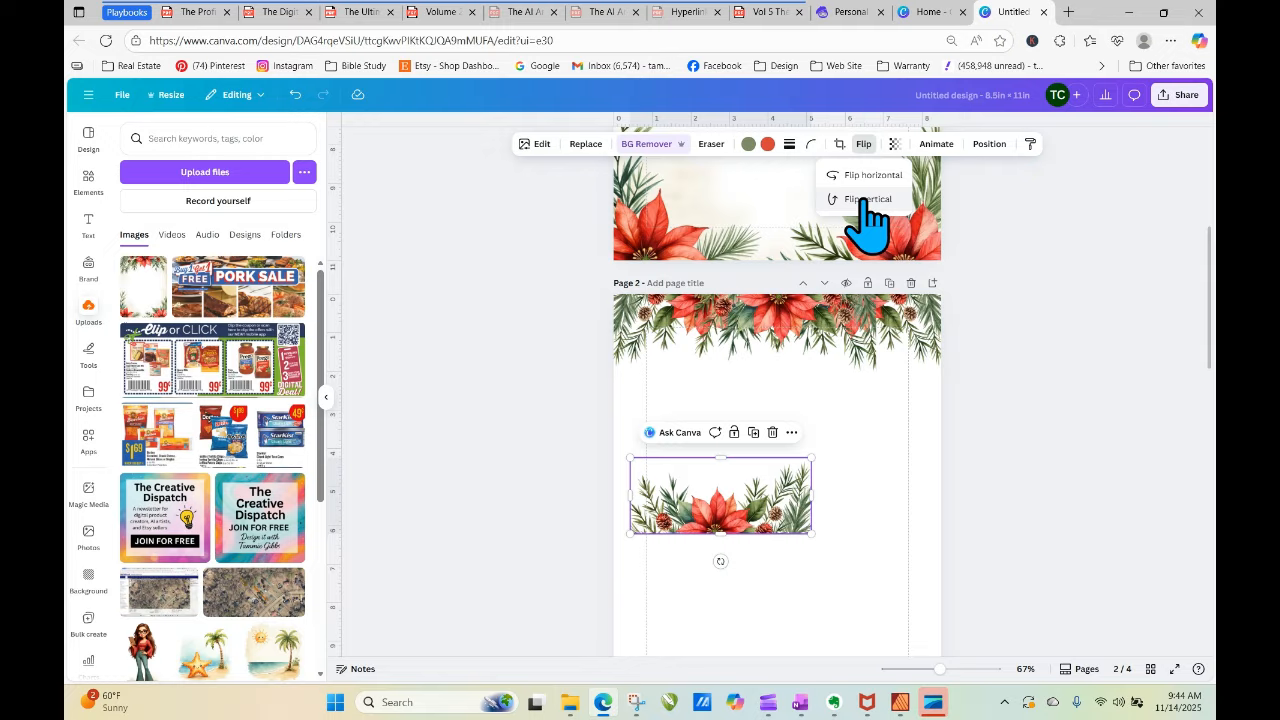
pyautogui.click(910, 445)
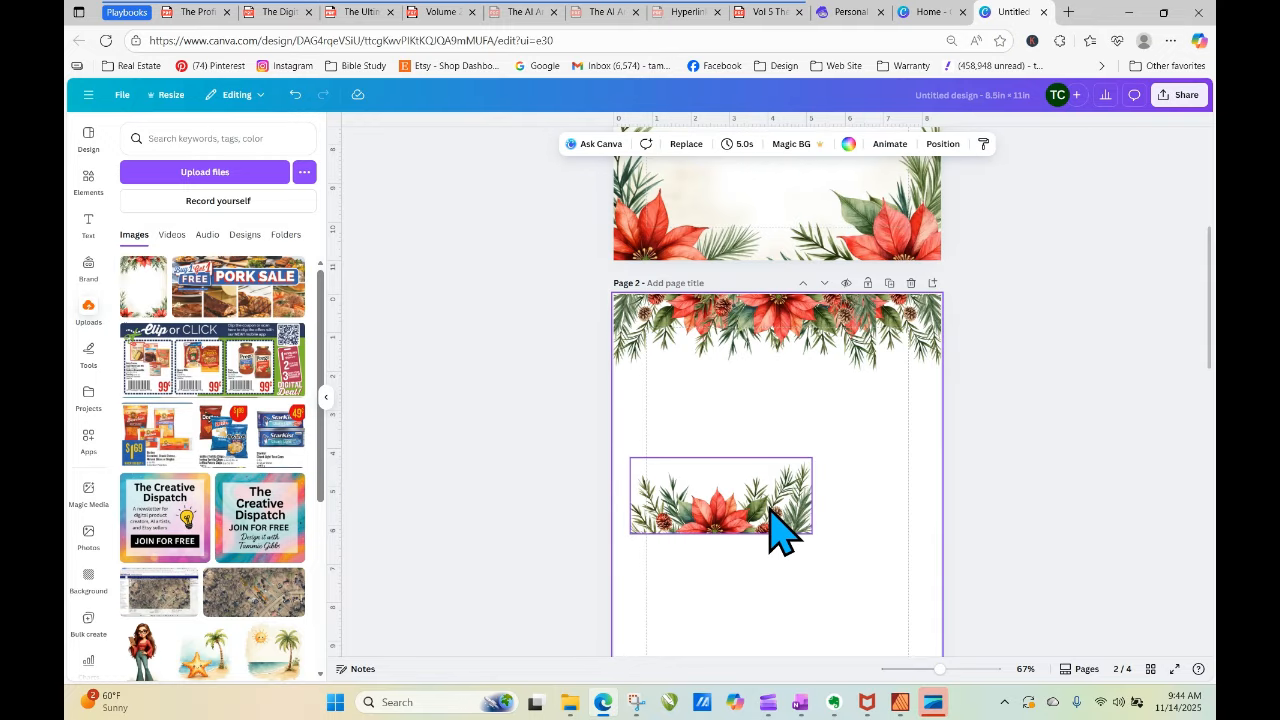
# Rotate the flipped poinsettia piece a quarter turn and place it along the upper part of page 2's left edge.
pyautogui.click(795, 508)
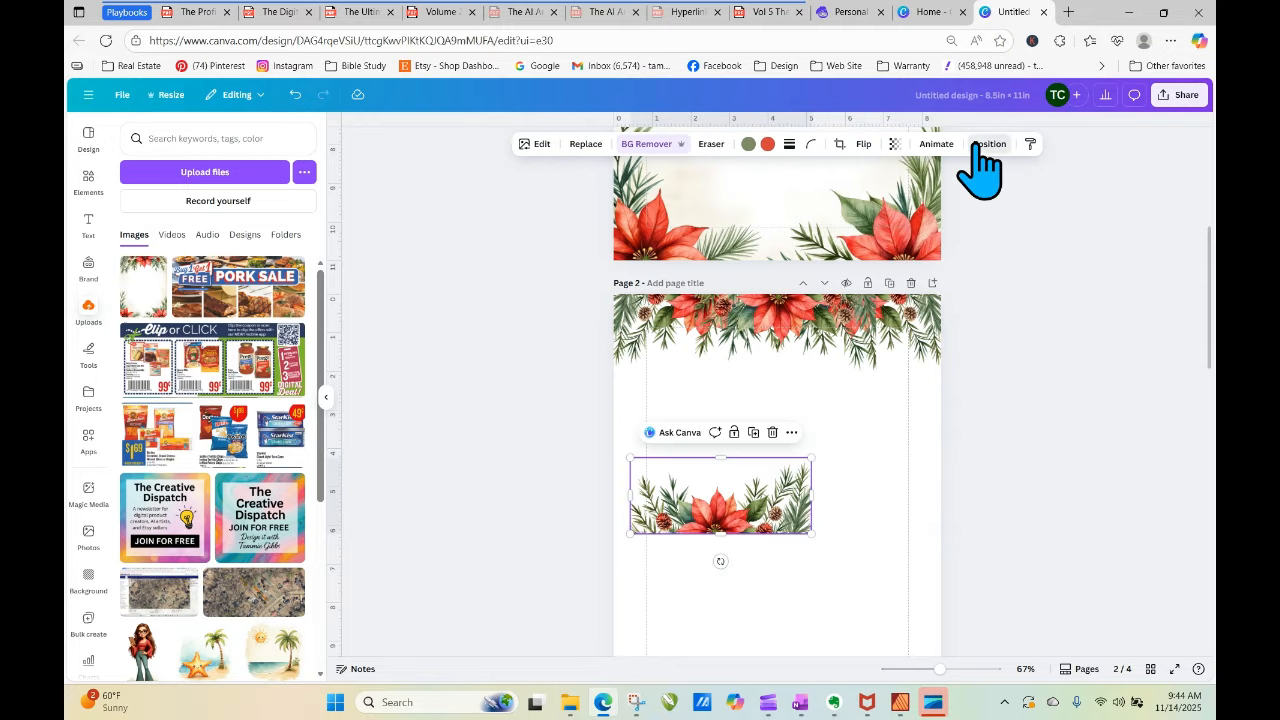
pyautogui.click(988, 144)
pyautogui.click(309, 129)
pyautogui.moveTo(720, 561); pyautogui.dragTo(655, 496)
pyautogui.moveTo(722, 494); pyautogui.dragTo(649, 354)
pyautogui.click(699, 462)
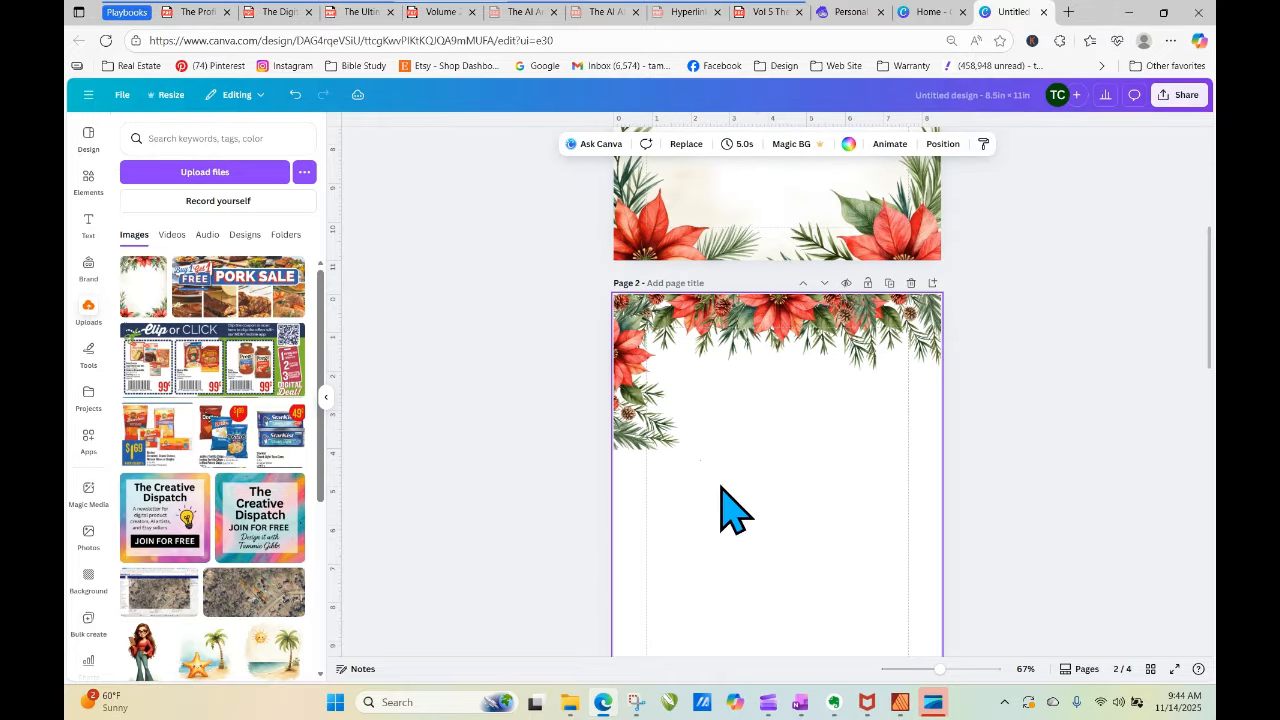
# Duplicate the vertical poinsettia piece and place the copy directly below it to extend the left border.
pyautogui.click(647, 372)
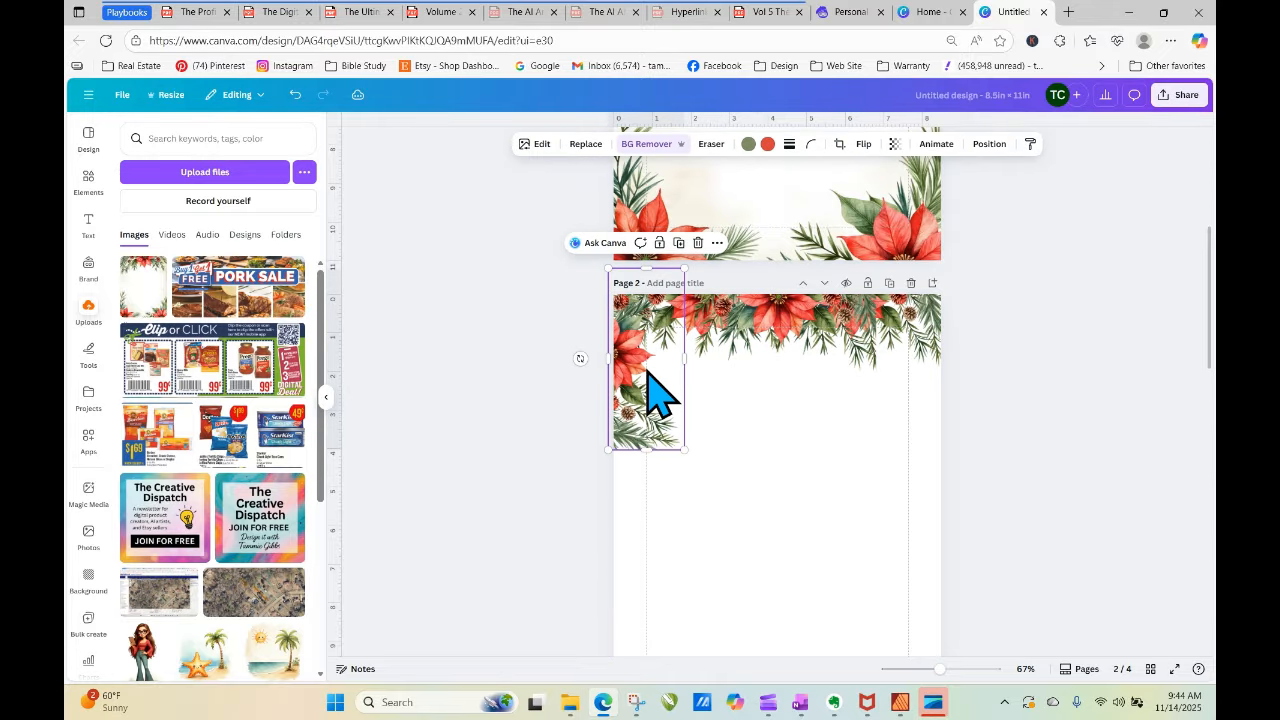
pyautogui.click(678, 243)
pyautogui.click(740, 555)
pyautogui.moveTo(650, 372); pyautogui.dragTo(632, 507)
pyautogui.click(637, 535)
pyautogui.click(745, 527)
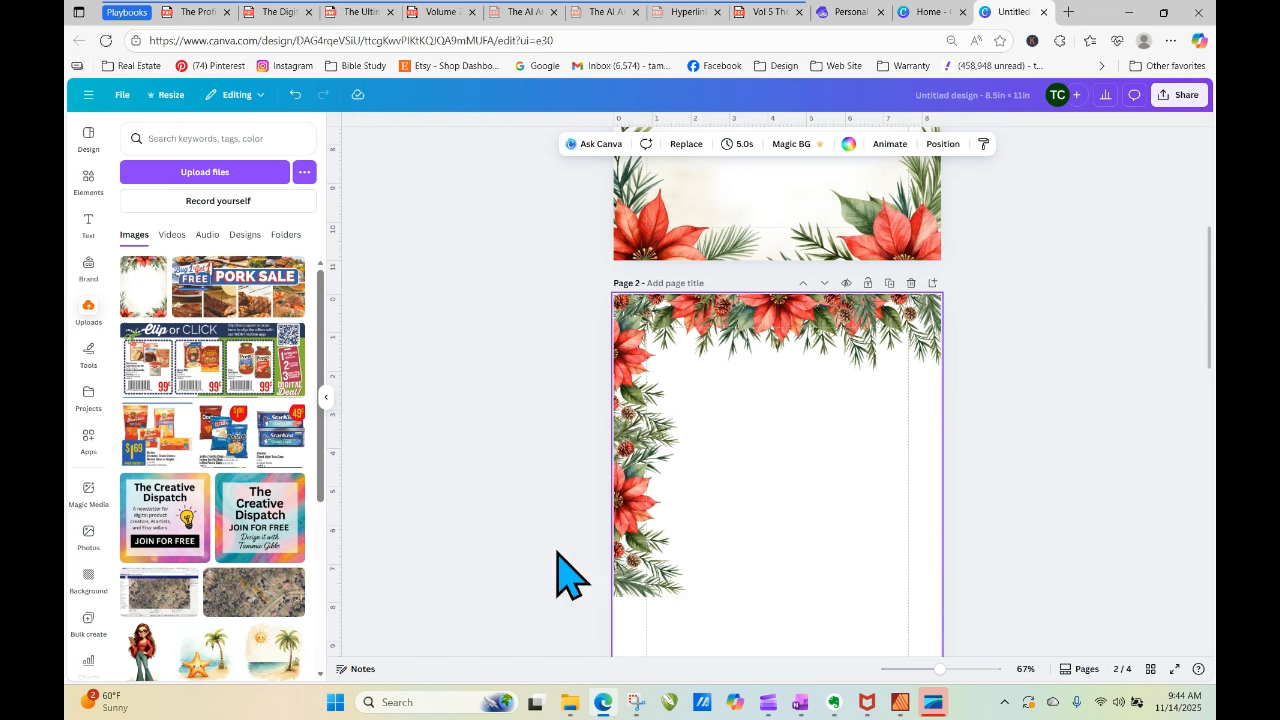
pyautogui.click(422, 400)
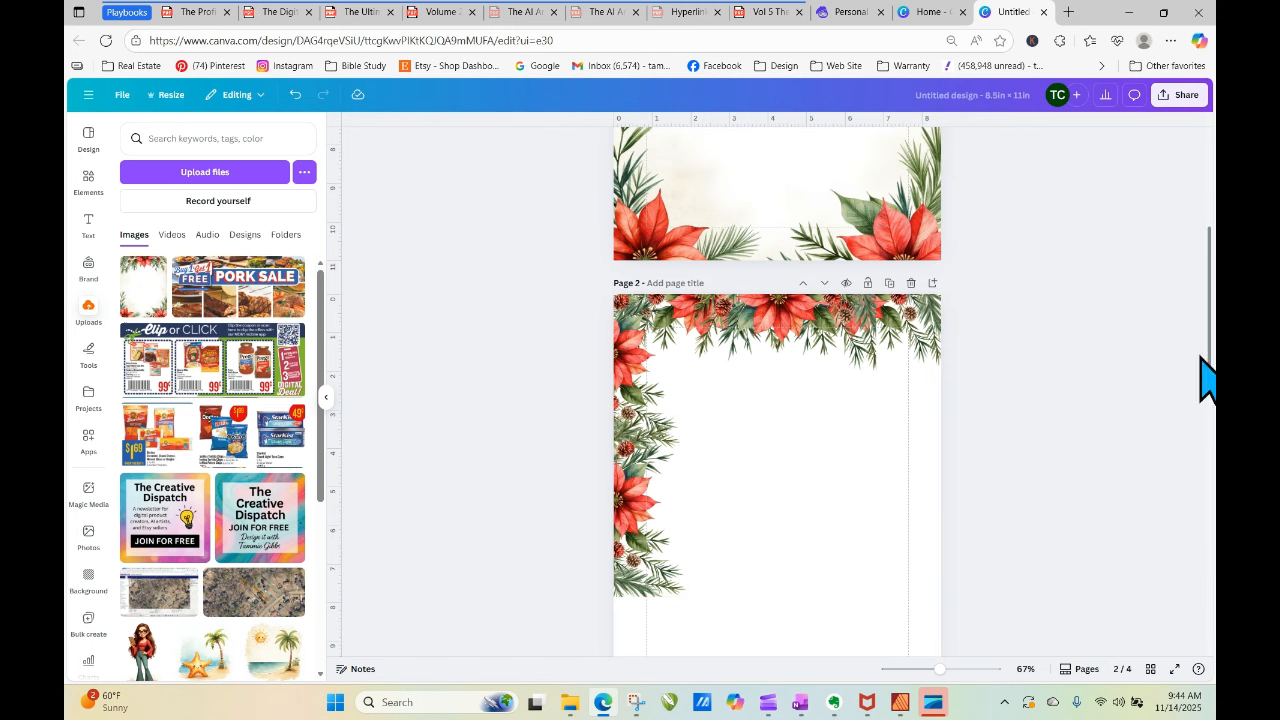
# Duplicate page 1 again and remove the background from the poinsettia frame on the new page 2.
pyautogui.moveTo(1210, 330); pyautogui.dragTo(1209, 186)
pyautogui.click(889, 173)
pyautogui.click(747, 205)
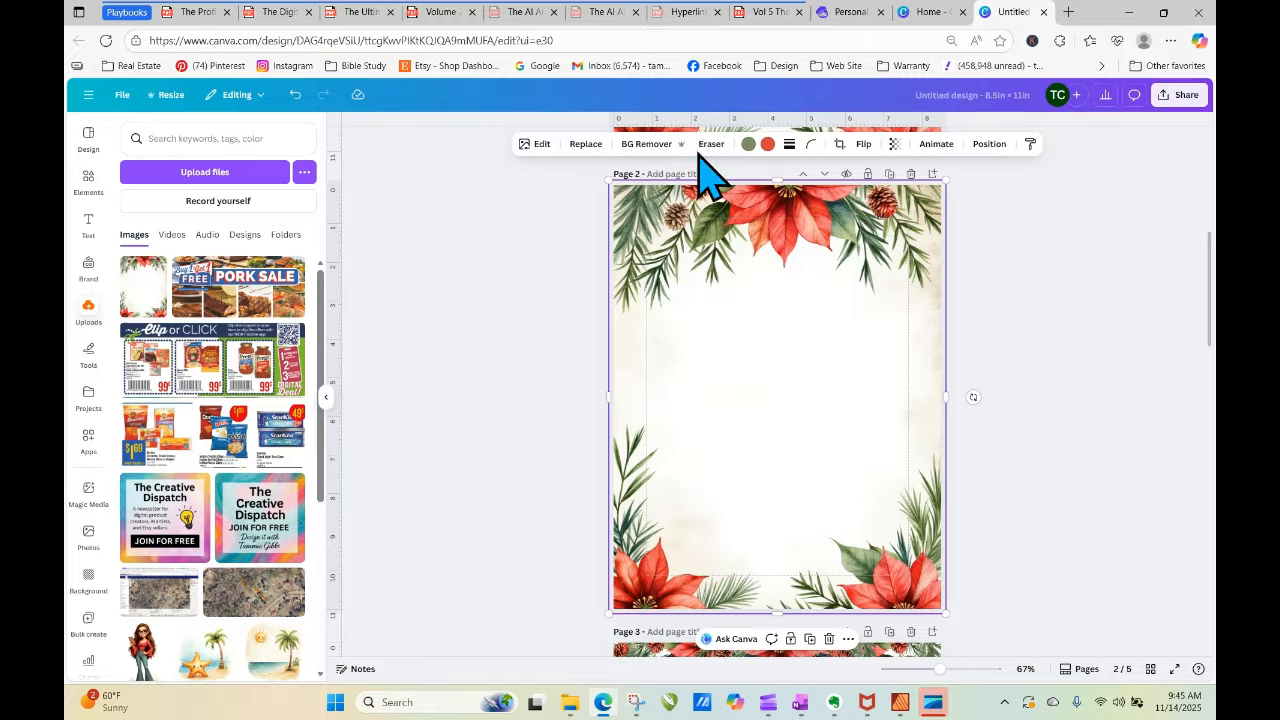
pyautogui.click(637, 145)
pyautogui.click(515, 295)
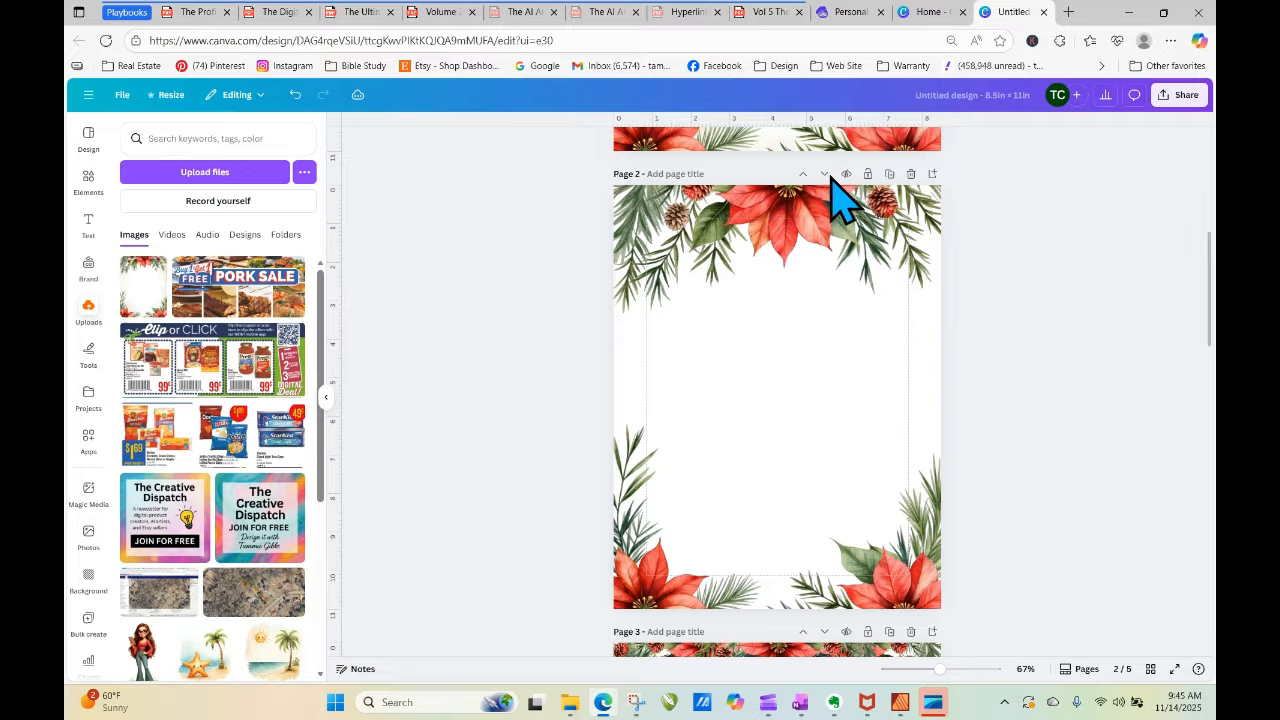
# Crop the poinsettia frame on page 2 down from its upper edge to expose the page background, and set that background to black.
pyautogui.click(768, 345)
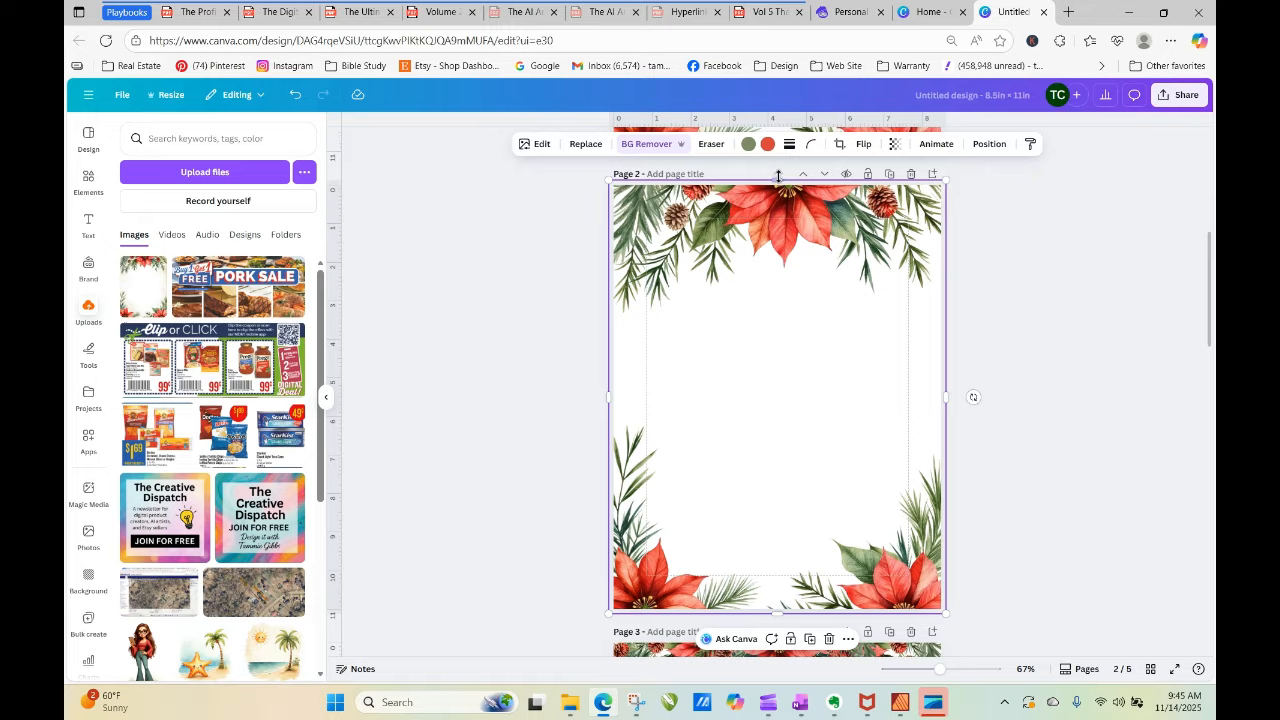
pyautogui.moveTo(781, 189); pyautogui.dragTo(787, 306)
pyautogui.click(776, 246)
pyautogui.click(848, 144)
pyautogui.click(240, 391)
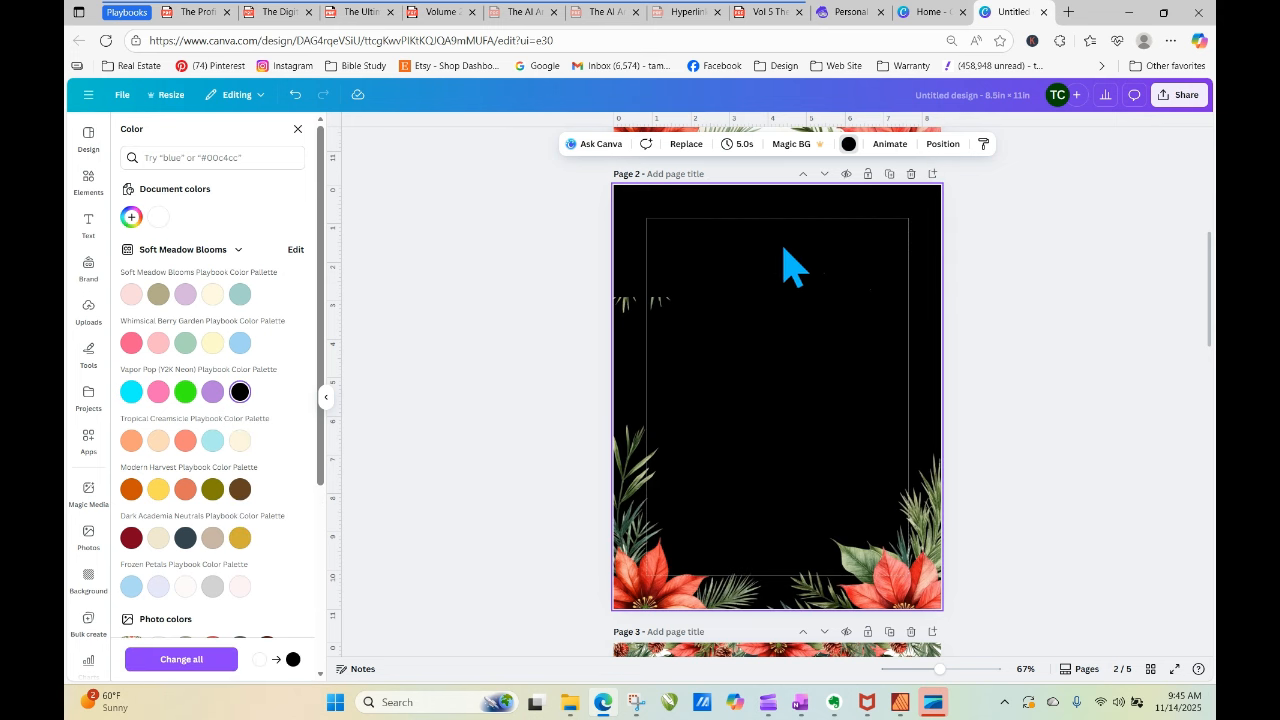
# Extend the cropped poinsettia frame back up to page 2's upper edge so it covers the whole page.
pyautogui.click(960, 172)
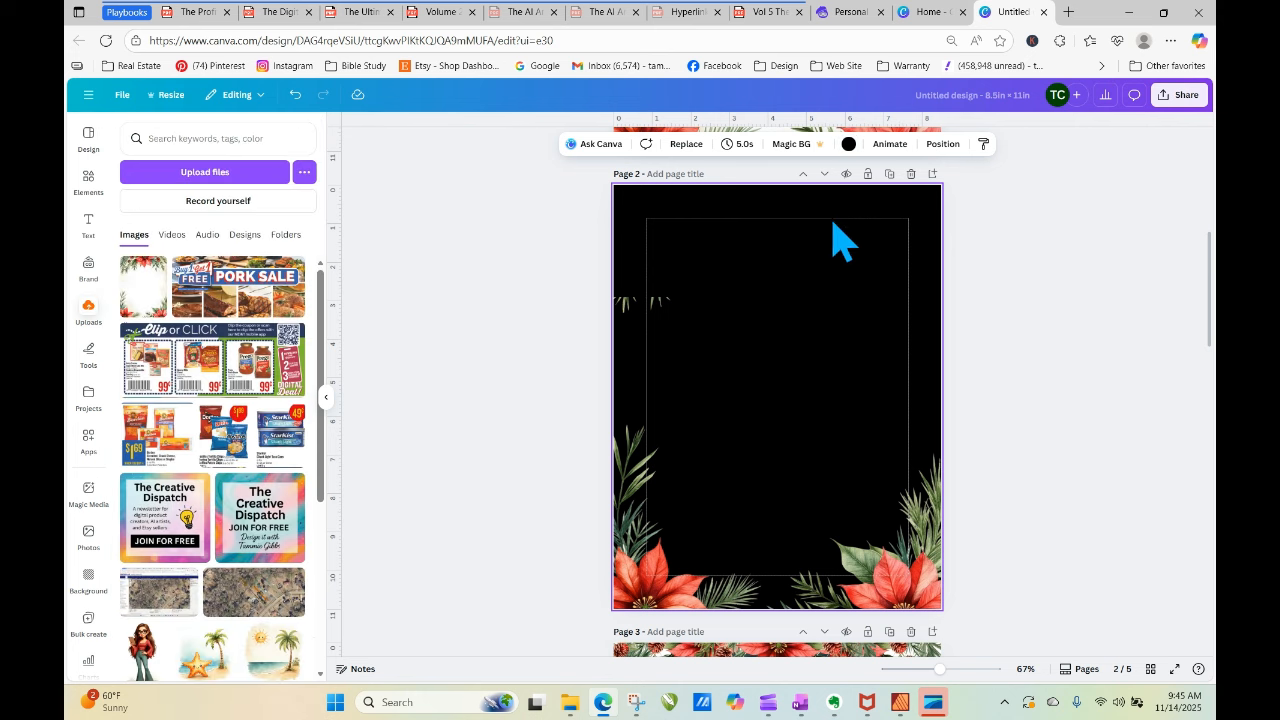
pyautogui.click(762, 310)
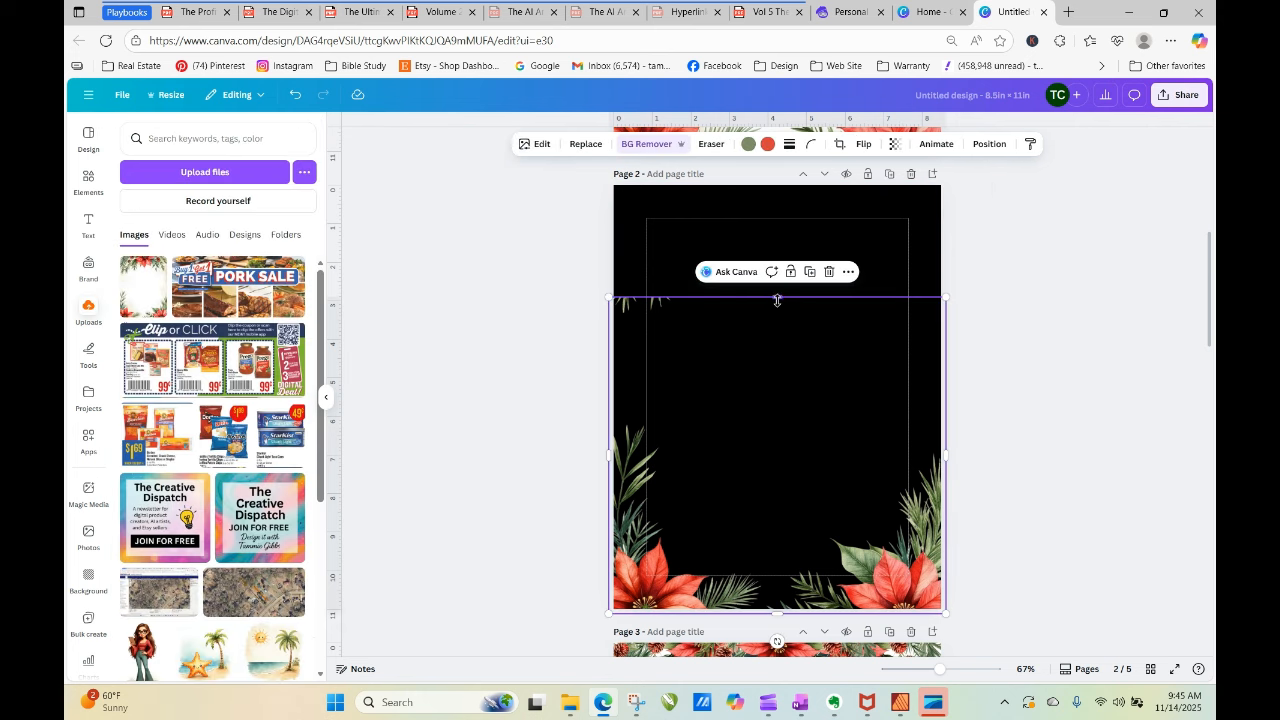
pyautogui.moveTo(777, 300); pyautogui.dragTo(779, 187)
pyautogui.click(1014, 329)
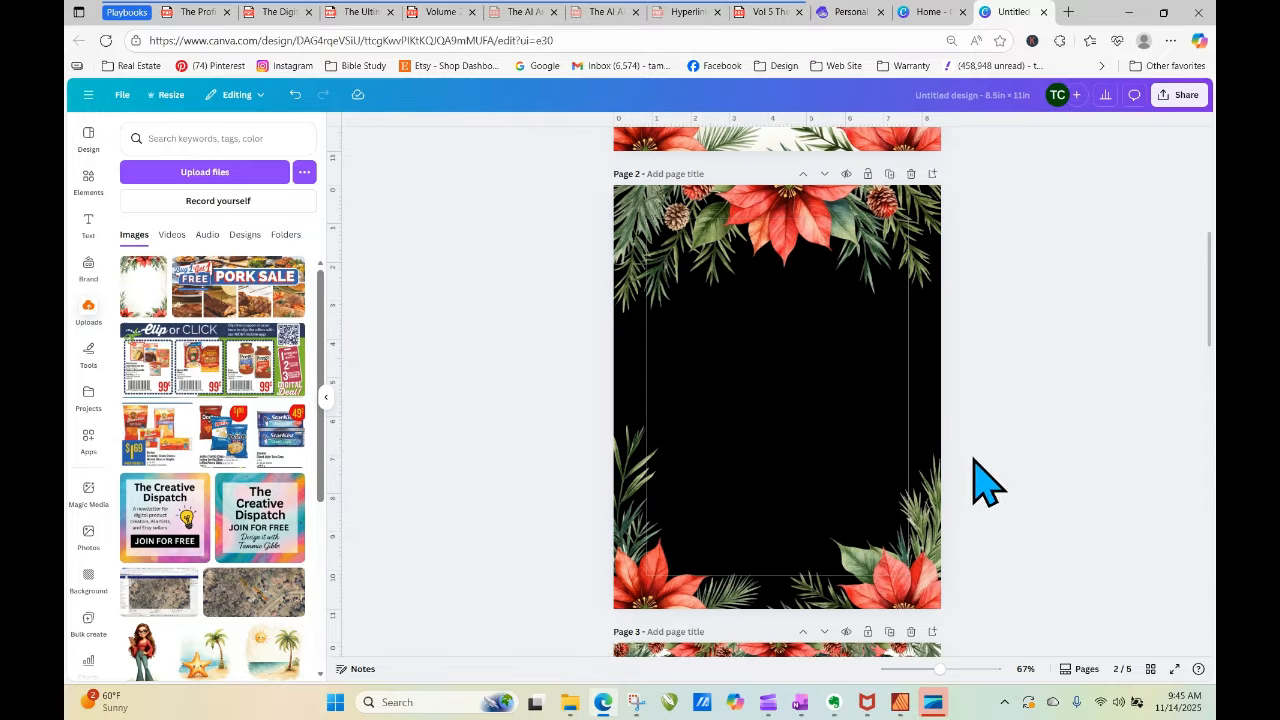
# Download the poinsettia checklist design from Artistly, upload it to the Canva design, and place it full-page on page 4 with its background removed.
pyautogui.click(845, 12)
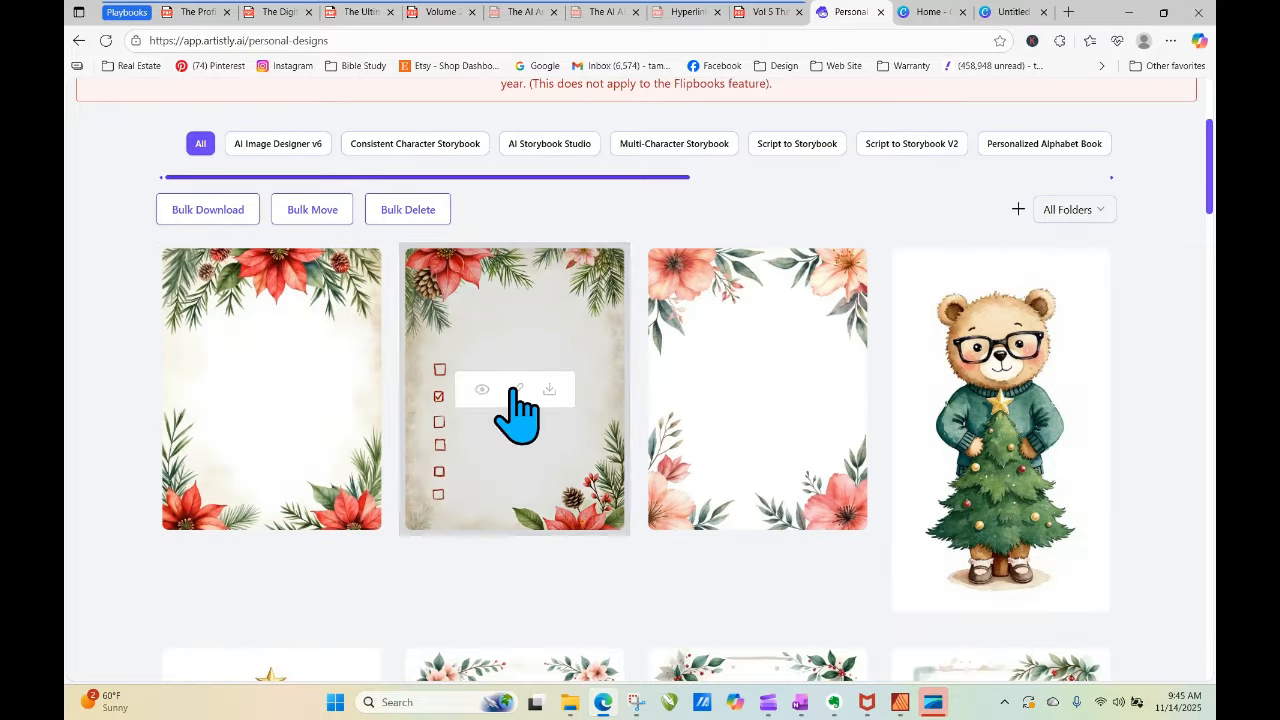
pyautogui.click(549, 389)
pyautogui.click(1012, 12)
pyautogui.click(204, 172)
pyautogui.click(138, 280)
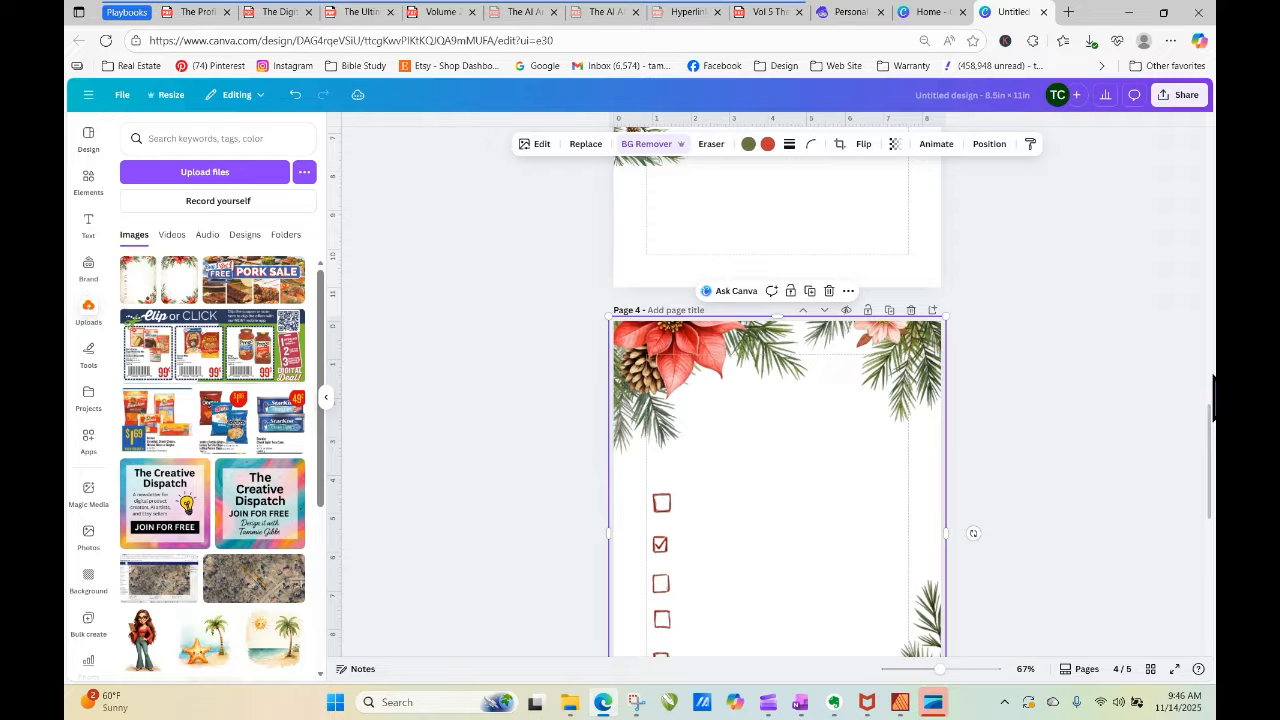
# Erase the column of red checkboxes from the poinsettia image on page 4 with Magic Eraser.
pyautogui.scroll(-3, 1000, 500)
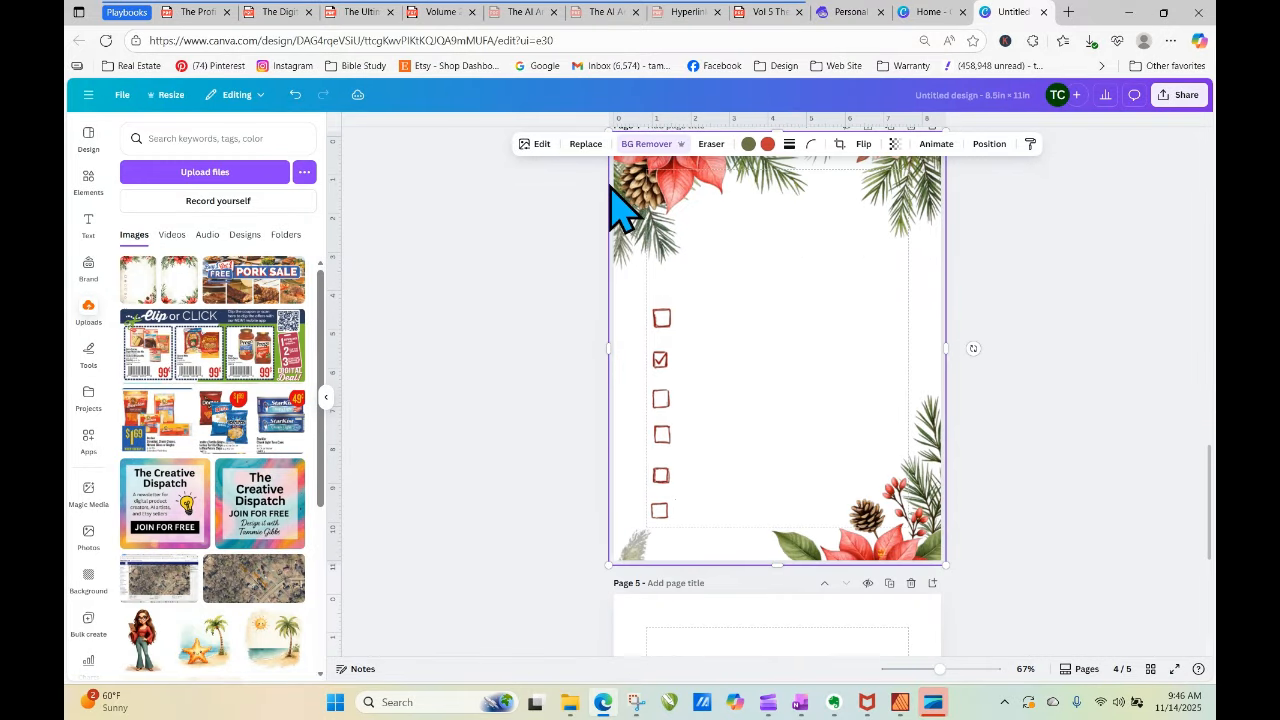
pyautogui.click(535, 145)
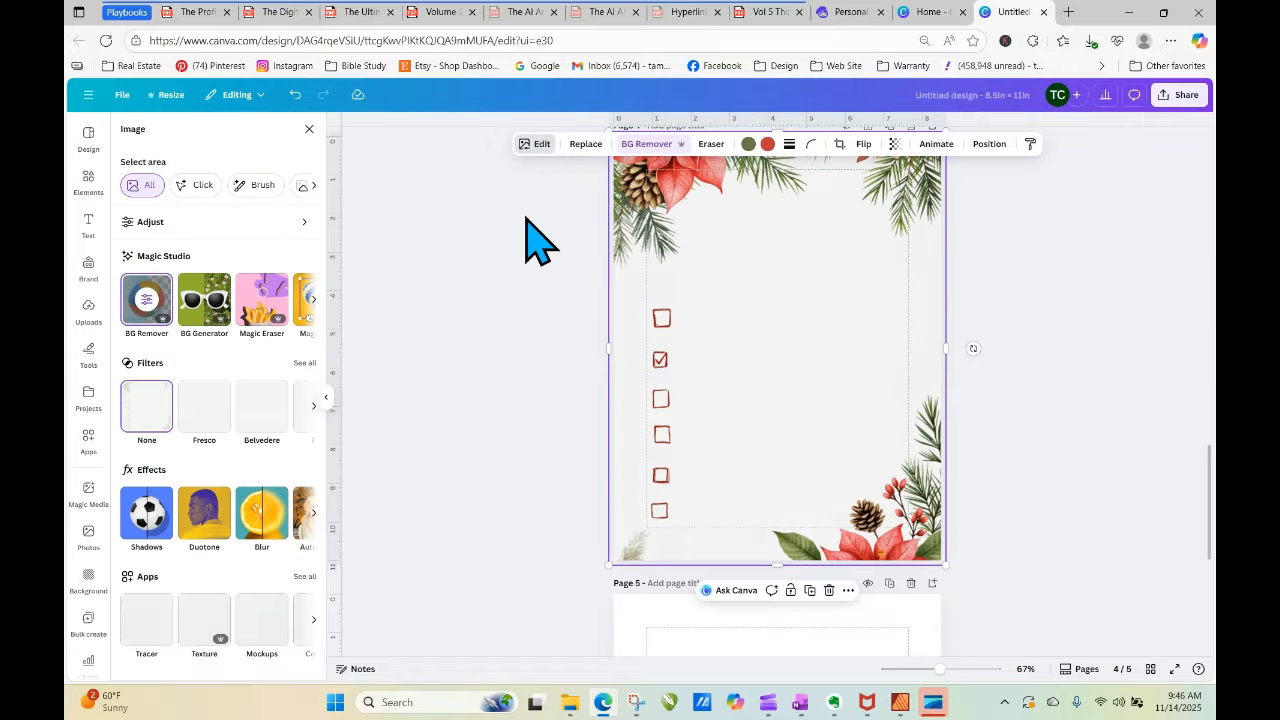
pyautogui.click(256, 300)
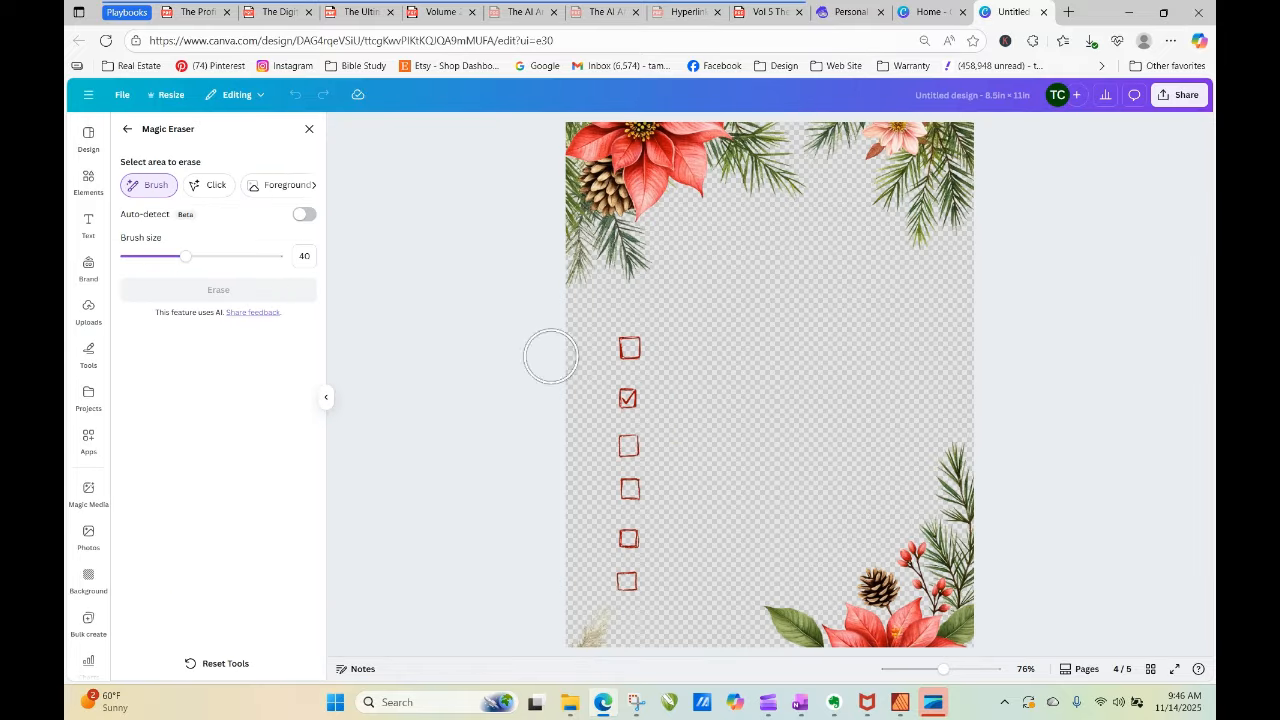
pyautogui.moveTo(633, 346); pyautogui.dragTo(628, 584)
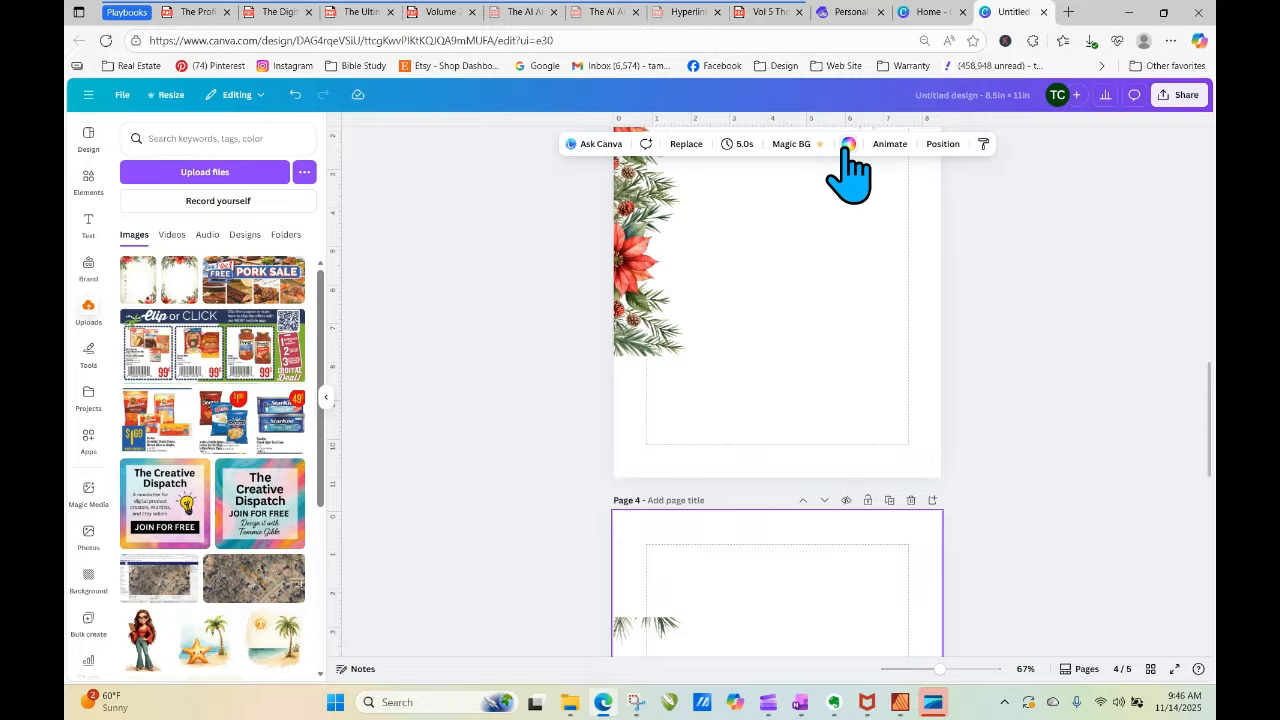
# Set page 4's background to black and extend the cropped poinsettia image back up to the page's upper edge.
pyautogui.click(848, 143)
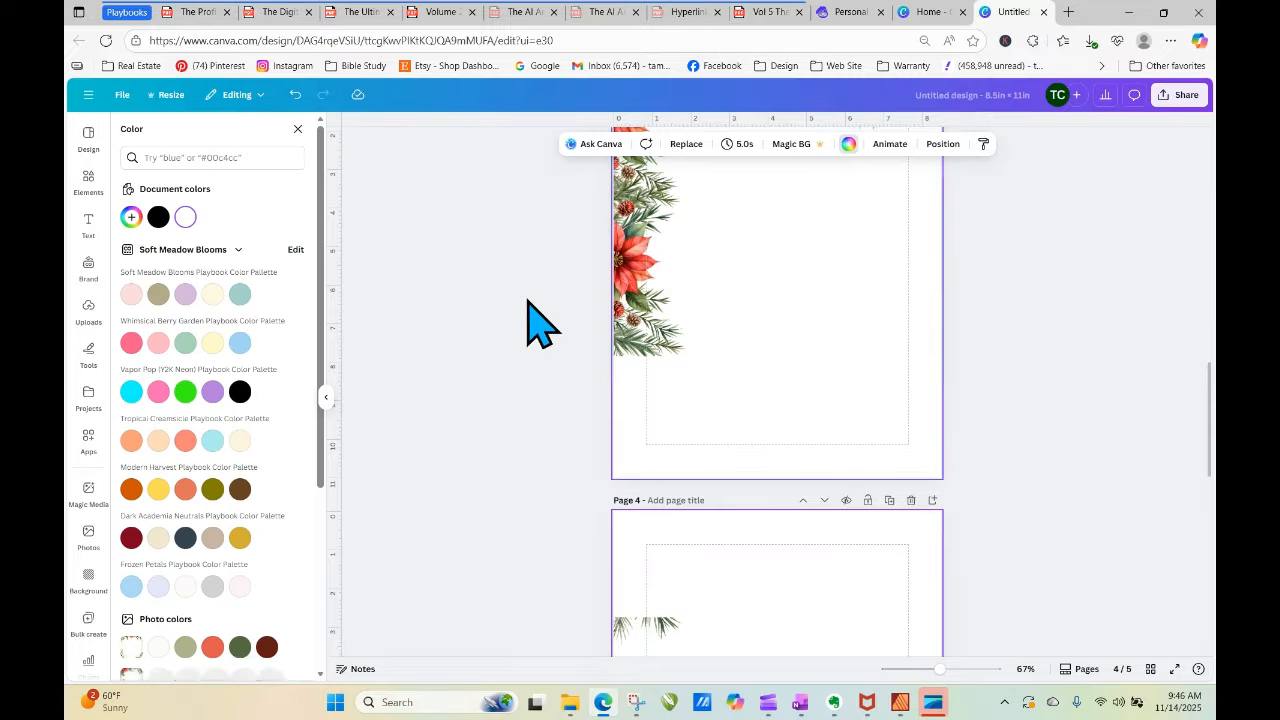
pyautogui.click(240, 391)
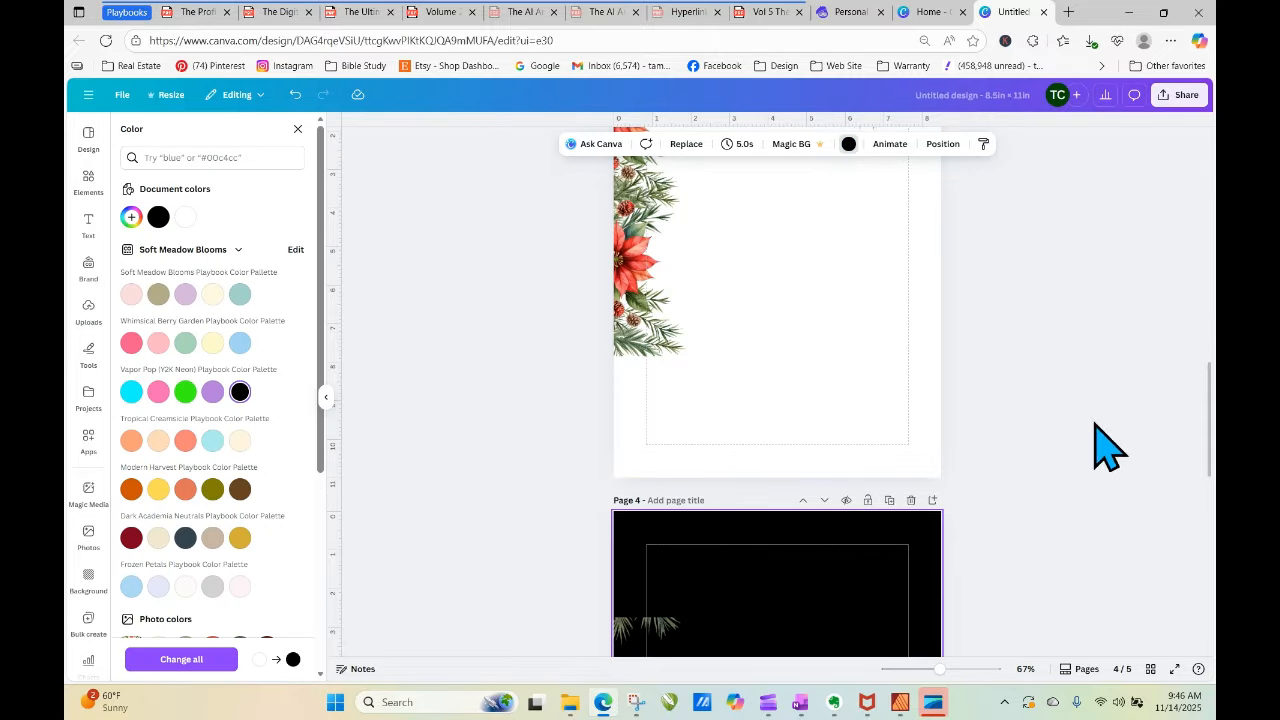
pyautogui.click(866, 628)
pyautogui.moveTo(777, 617); pyautogui.dragTo(777, 511)
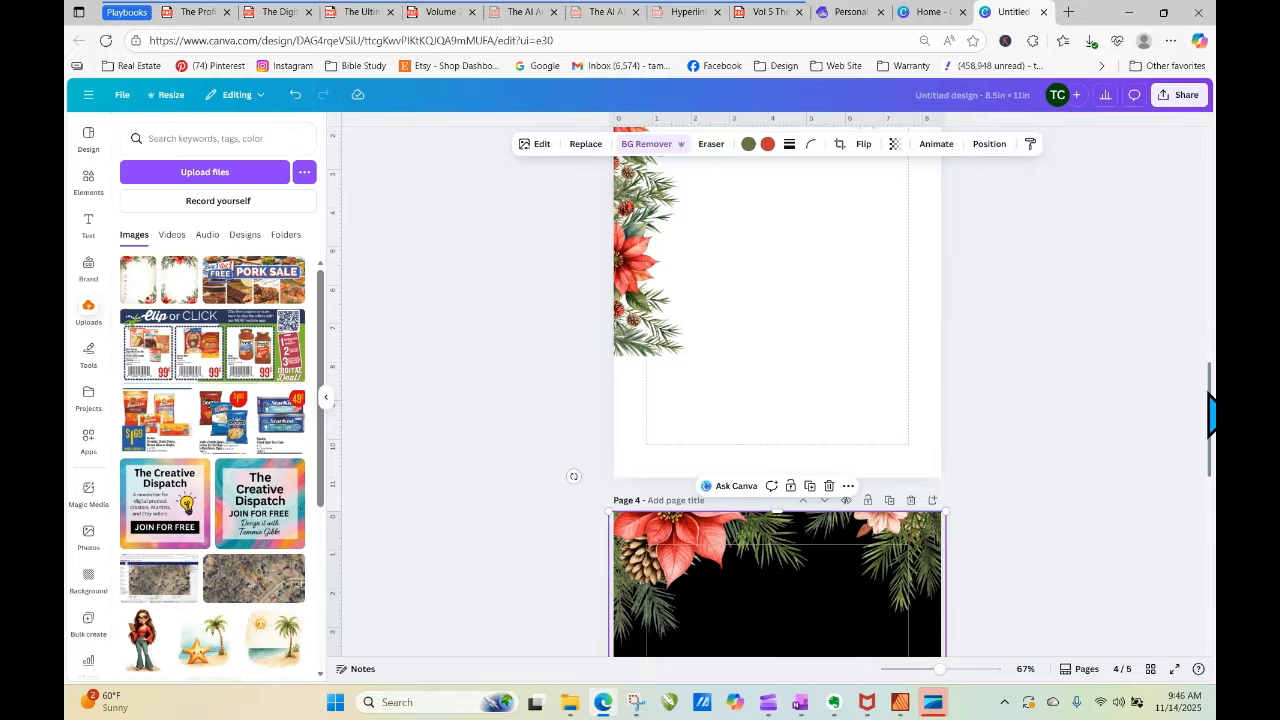
# Move the black poinsettia page 4 up one position in the page order.
pyautogui.moveTo(1212, 415); pyautogui.dragTo(1212, 478)
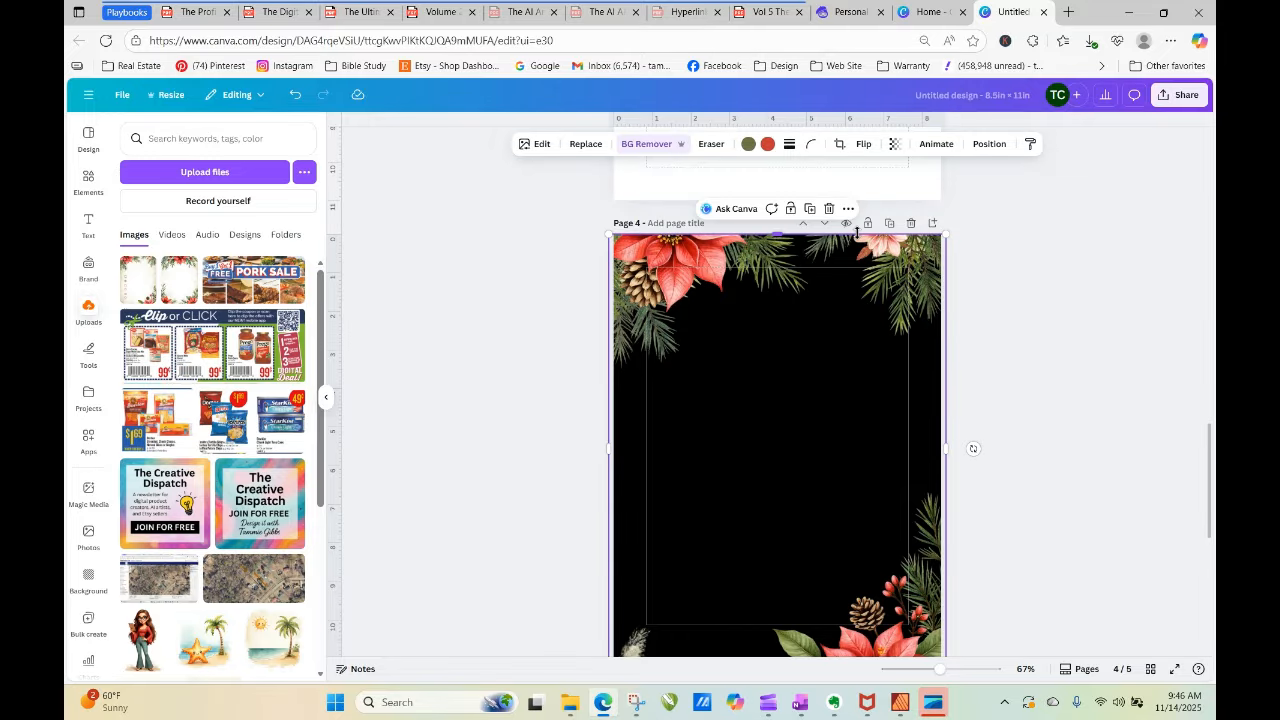
pyautogui.click(803, 224)
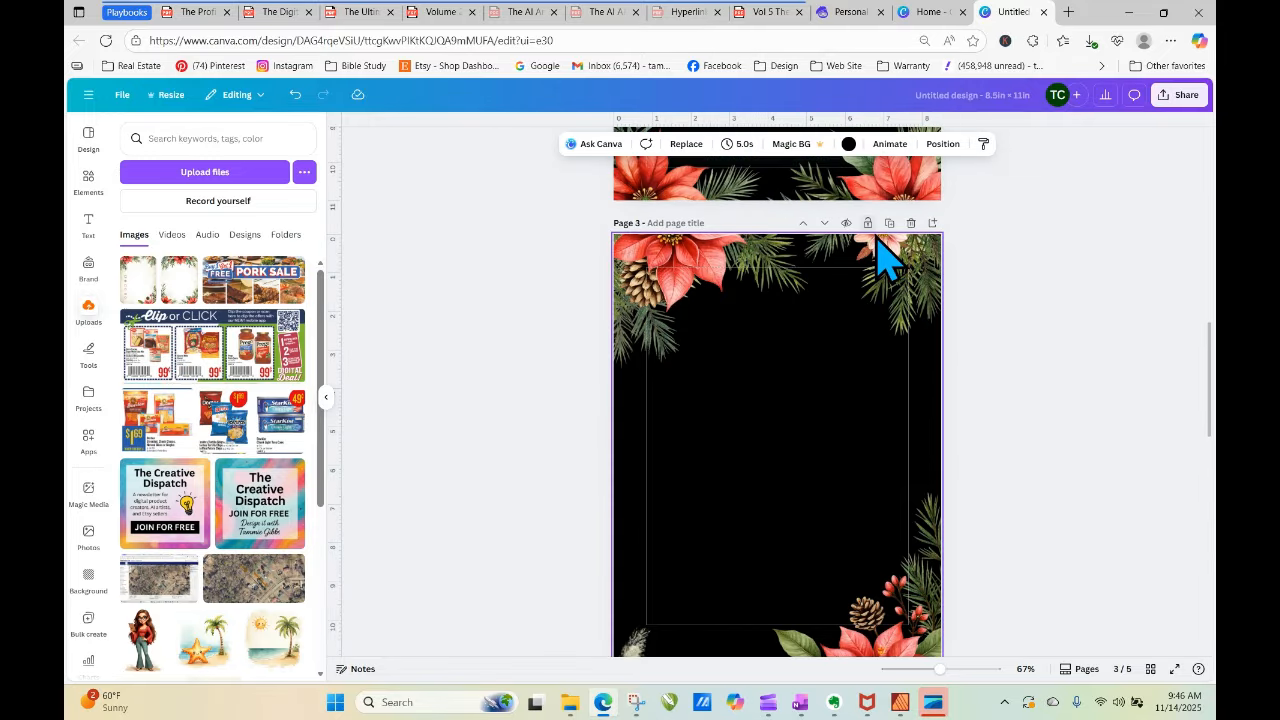
pyautogui.click(1020, 250)
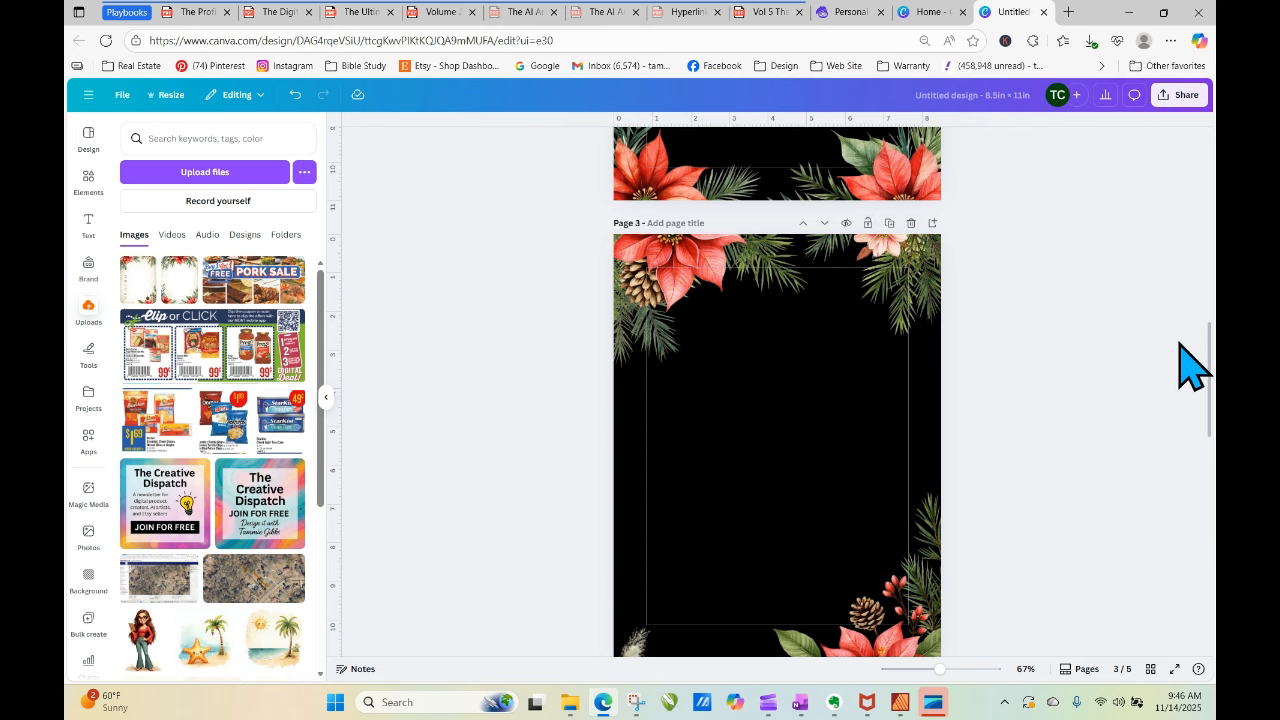
# Switch to Artistly's personal designs and view the details of the red-berry frame with the small bear in its corner.
pyautogui.moveTo(1210, 376)
pyautogui.mouseDown()
pyautogui.moveTo(1200, 280)
pyautogui.moveTo(1210, 390)
pyautogui.mouseUp()
pyautogui.click(840, 12)
pyautogui.moveTo(1209, 148); pyautogui.dragTo(1207, 242)
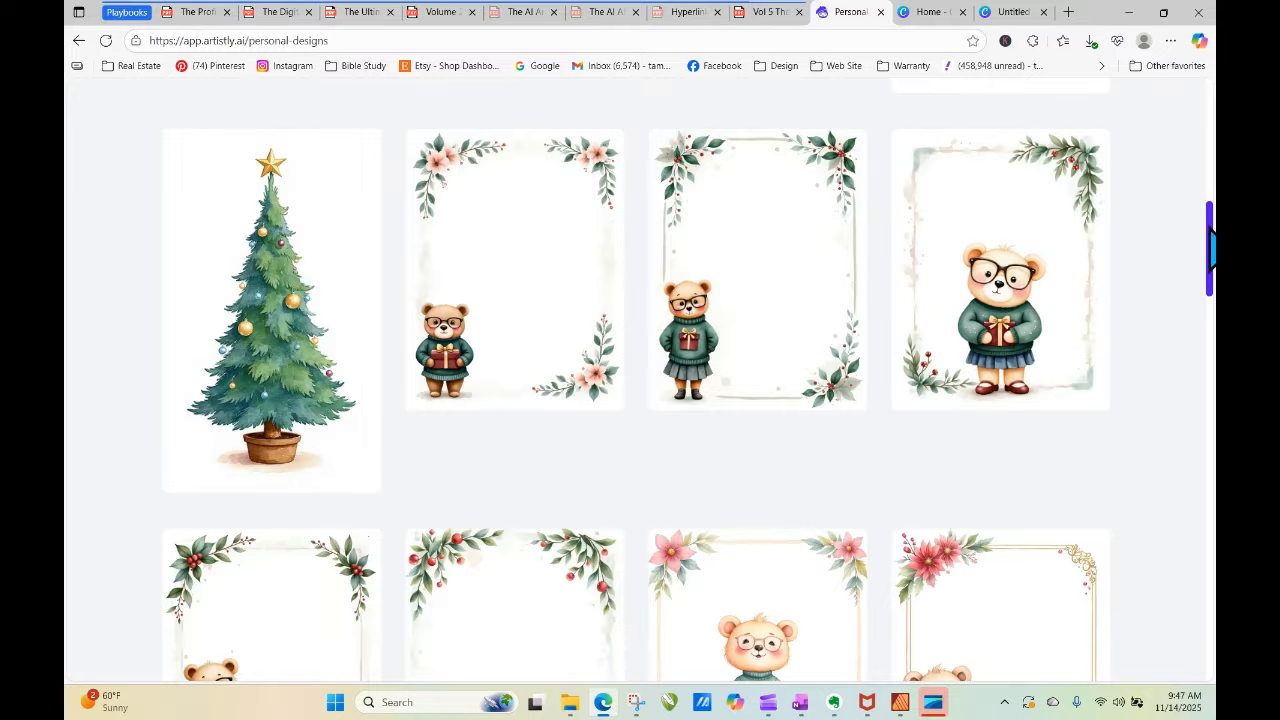
pyautogui.scroll(-3, 1210, 240)
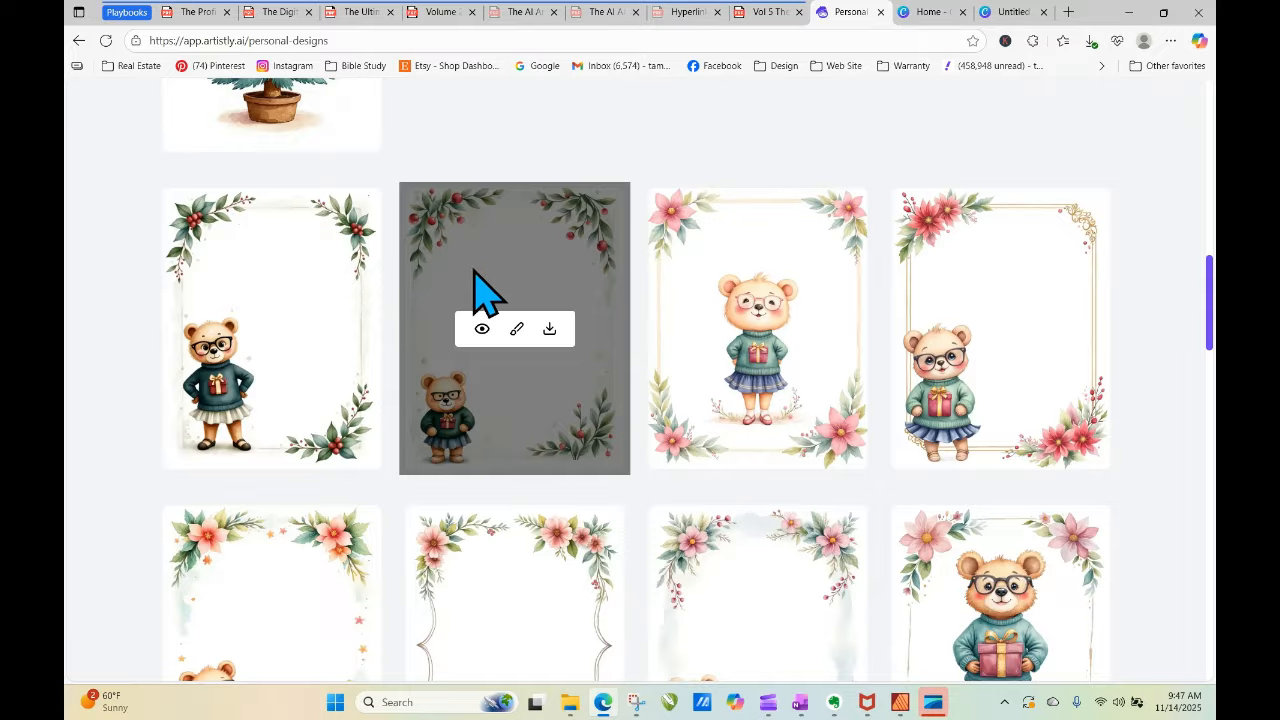
pyautogui.click(482, 329)
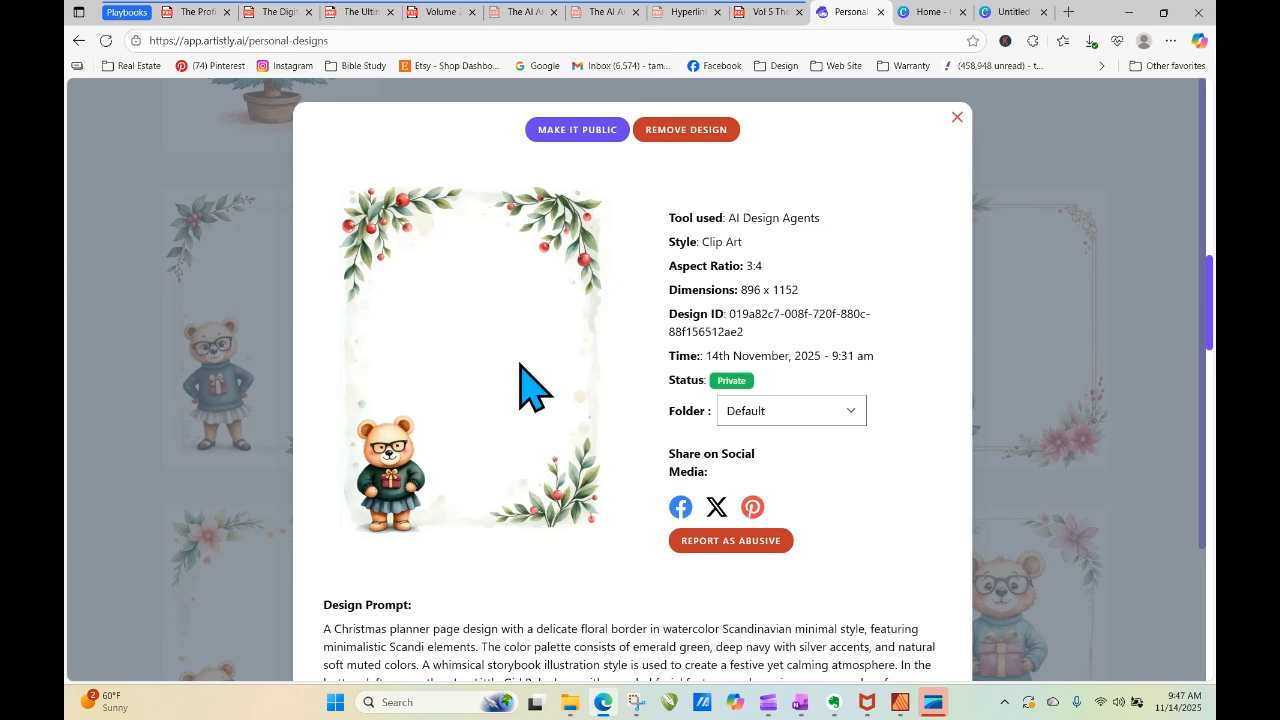
pyautogui.click(960, 116)
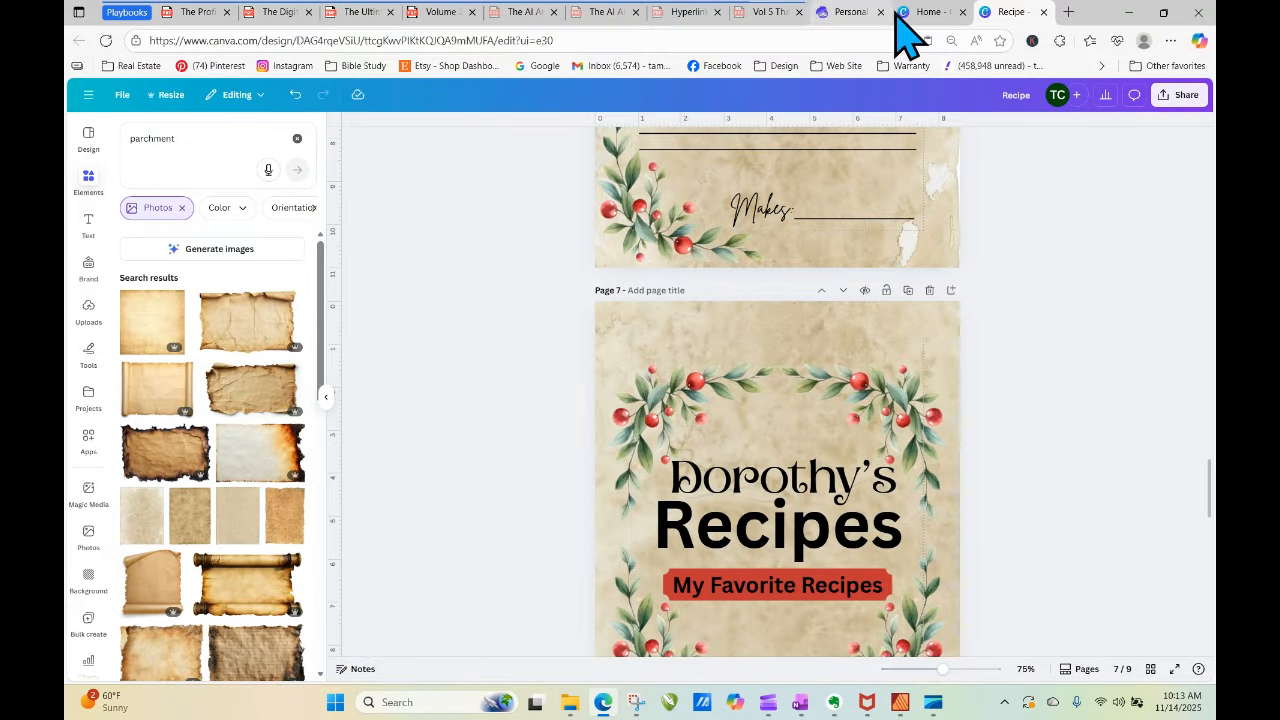
# Switch to Artistly and browse the bear and berry frames among the personal designs.
pyautogui.click(841, 16)
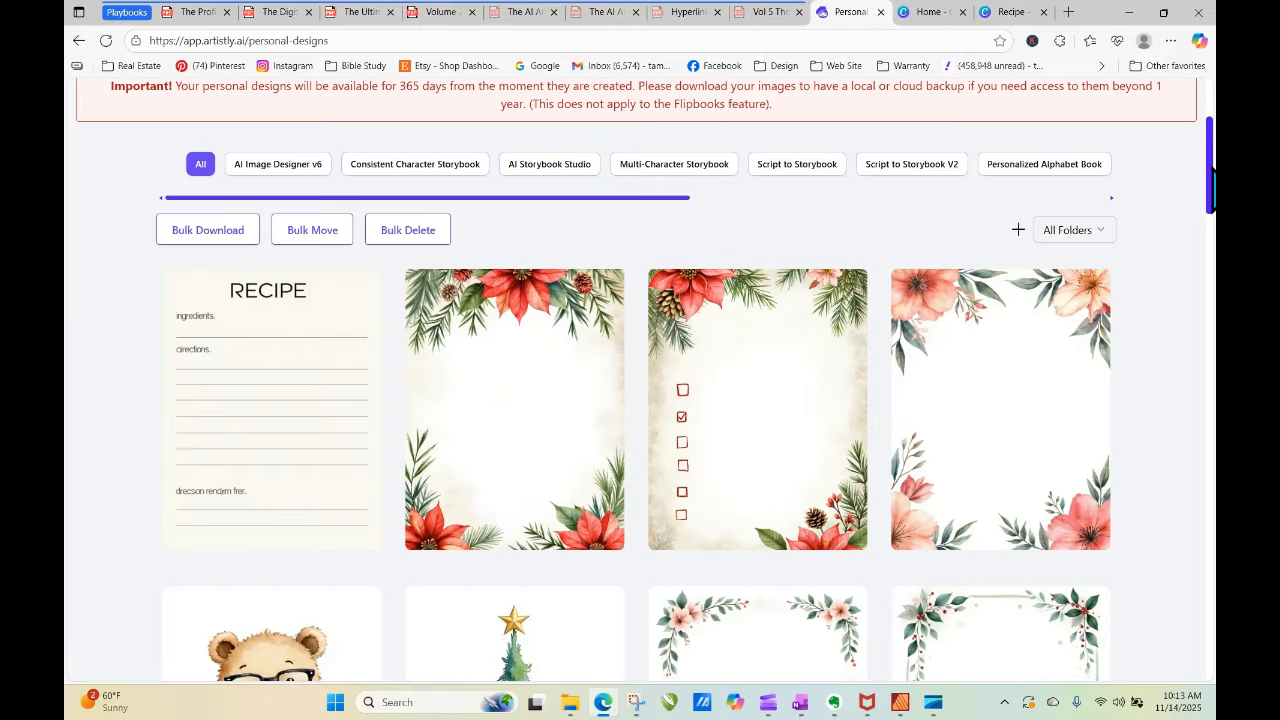
pyautogui.moveTo(1210, 165); pyautogui.dragTo(1210, 270)
pyautogui.moveTo(738, 385)
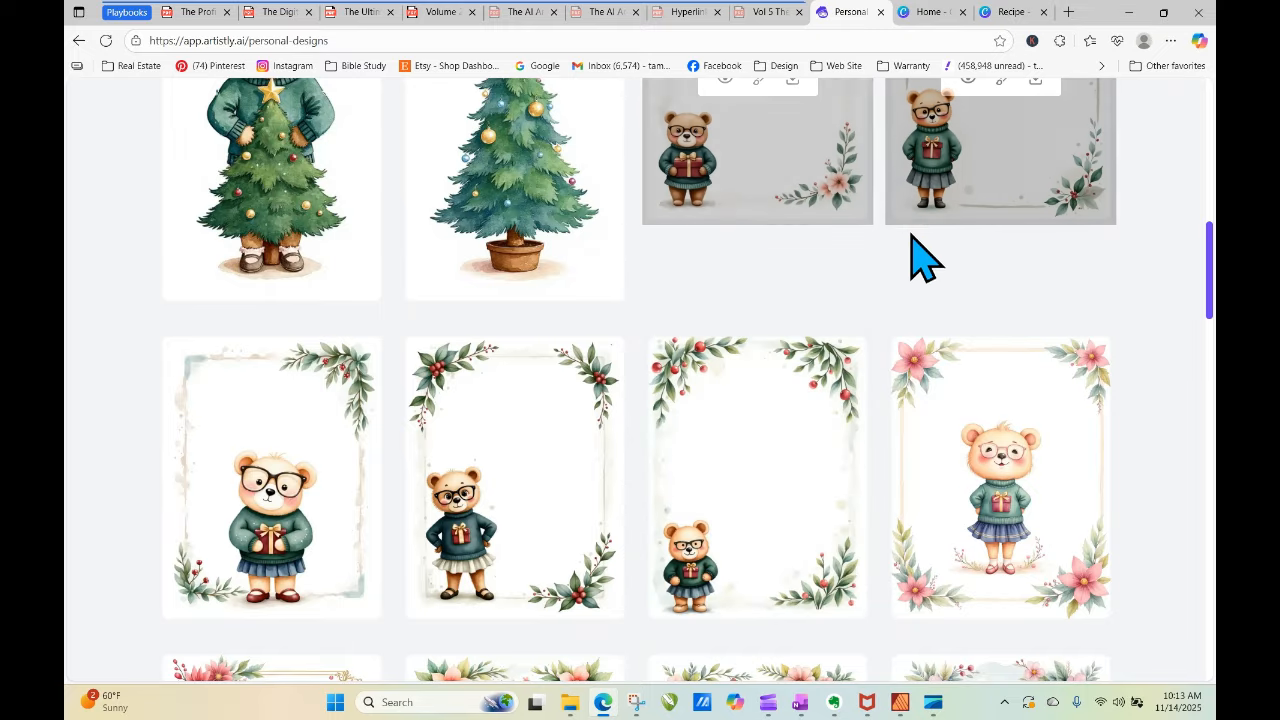
# Switch to the Recipe design in Canva, add a blank page after page 1, and open the uploaded images.
pyautogui.click(1010, 12)
pyautogui.scroll(-5, 1210, 455)
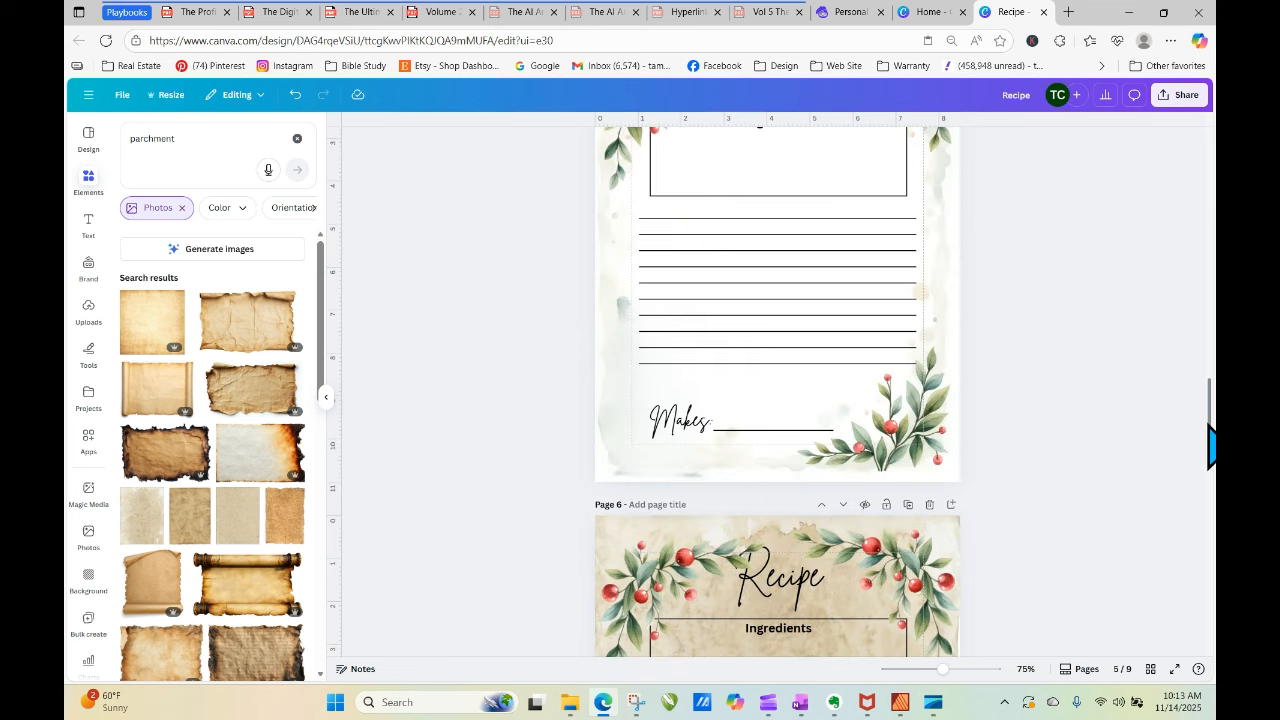
pyautogui.moveTo(1209, 428); pyautogui.dragTo(1204, 215)
pyautogui.click(950, 153)
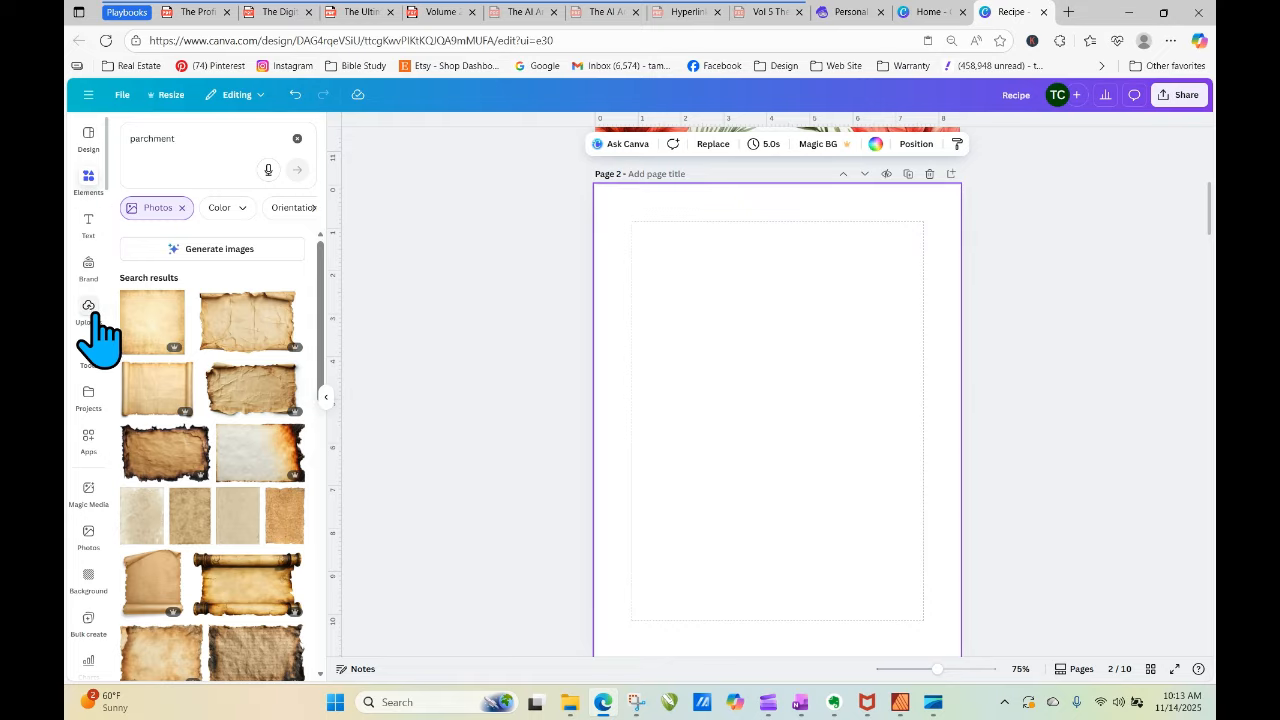
pyautogui.click(92, 312)
pyautogui.click(214, 309)
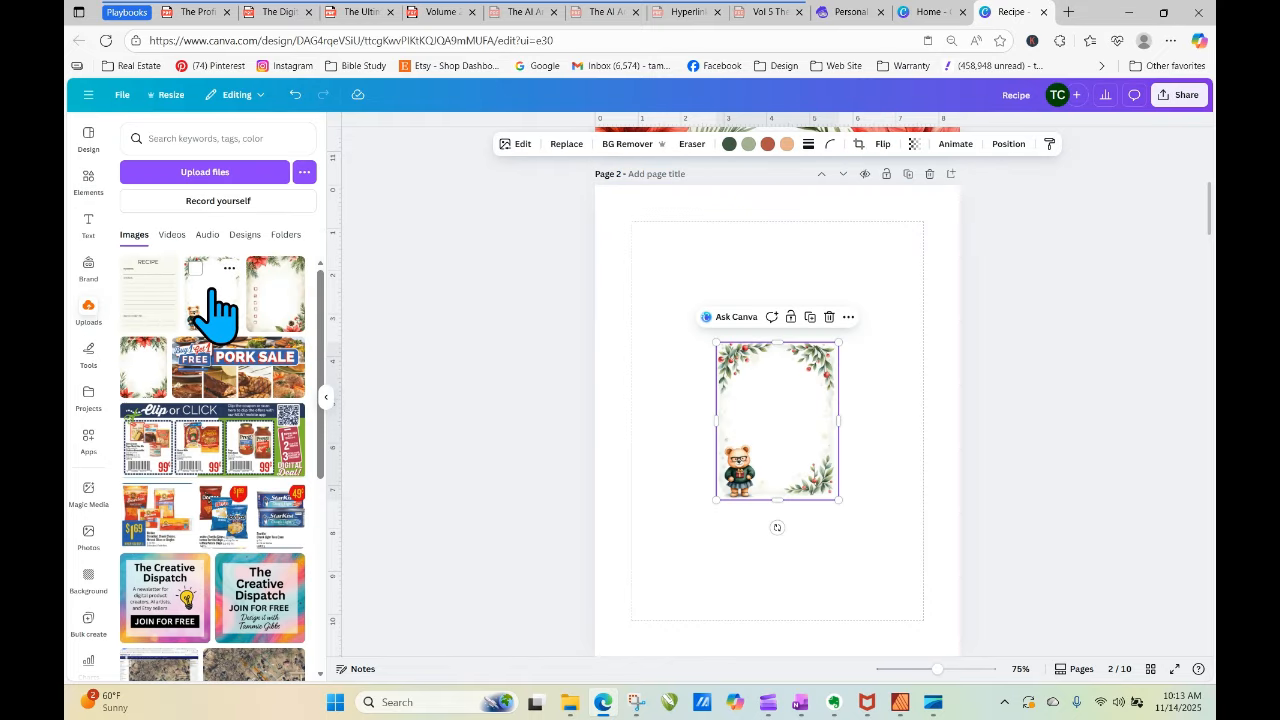
pyautogui.moveTo(752, 437); pyautogui.dragTo(927, 640)
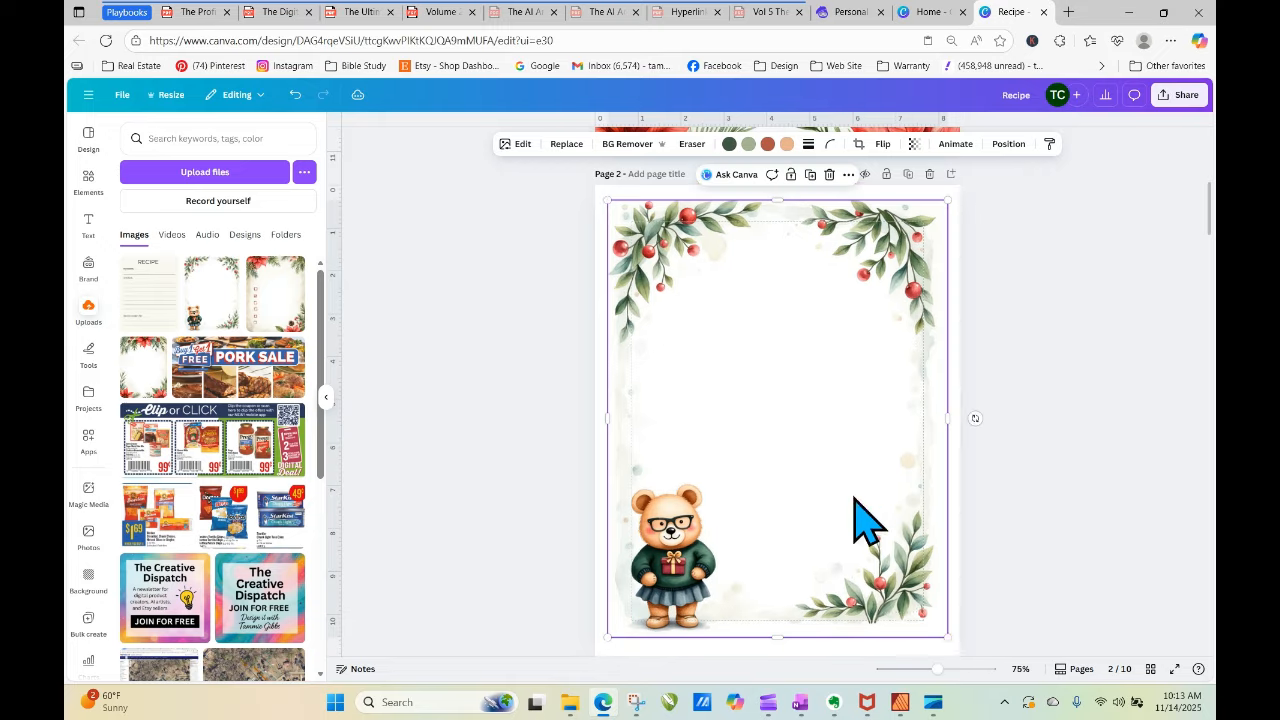
pyautogui.press('Delete')
# Fill page 2 with the uploaded berry-and-bear frame, and use Magic Grab to separate the bear and remove it.
pyautogui.moveTo(192, 305); pyautogui.dragTo(592, 355)
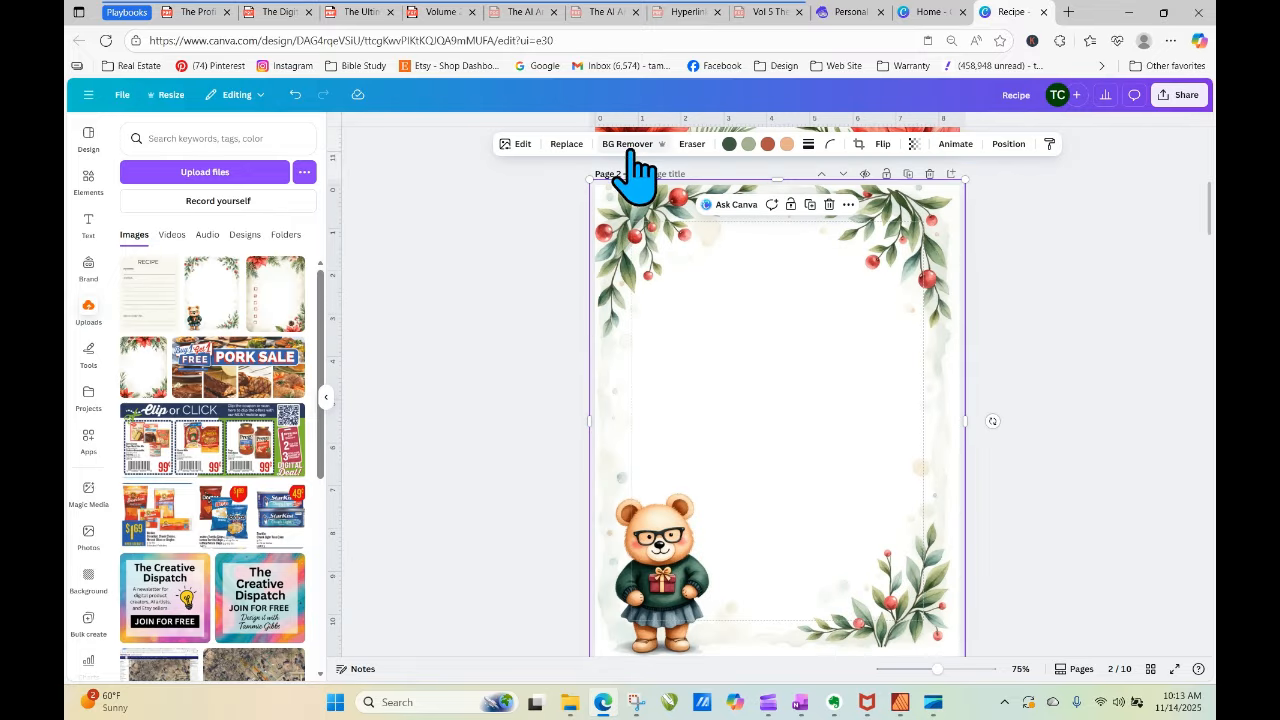
pyautogui.click(517, 144)
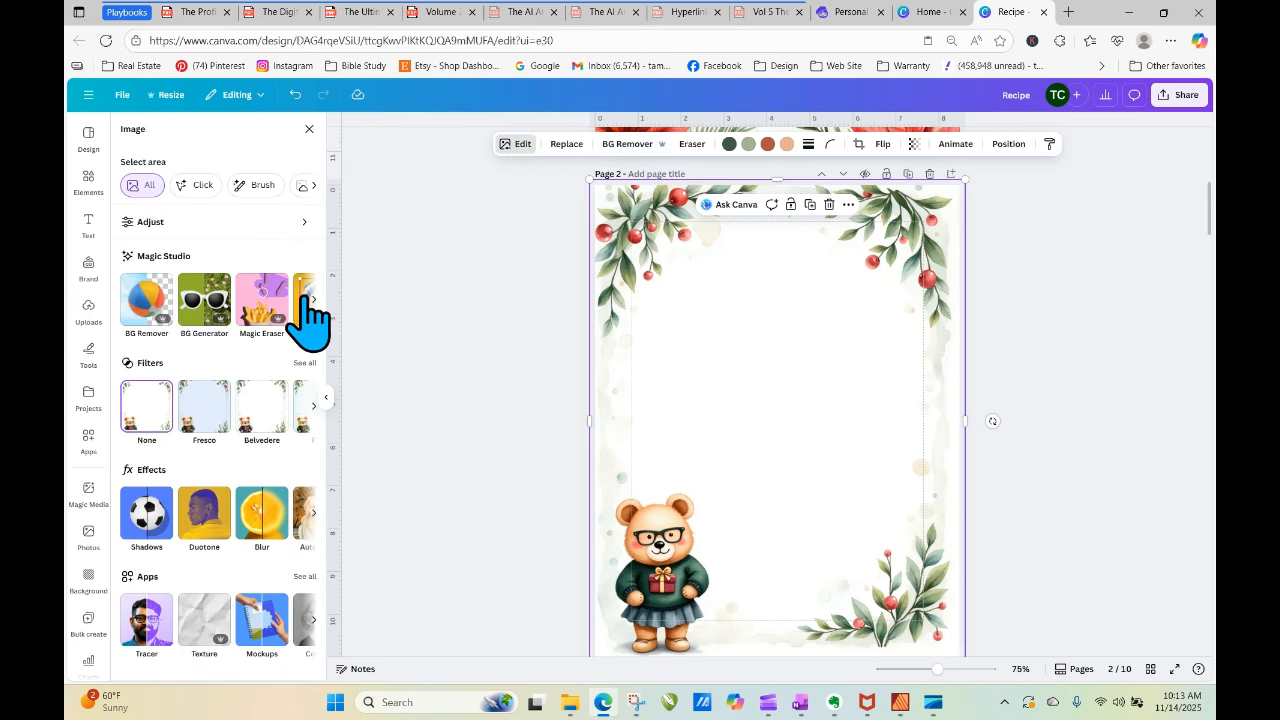
pyautogui.click(312, 298)
pyautogui.click(163, 305)
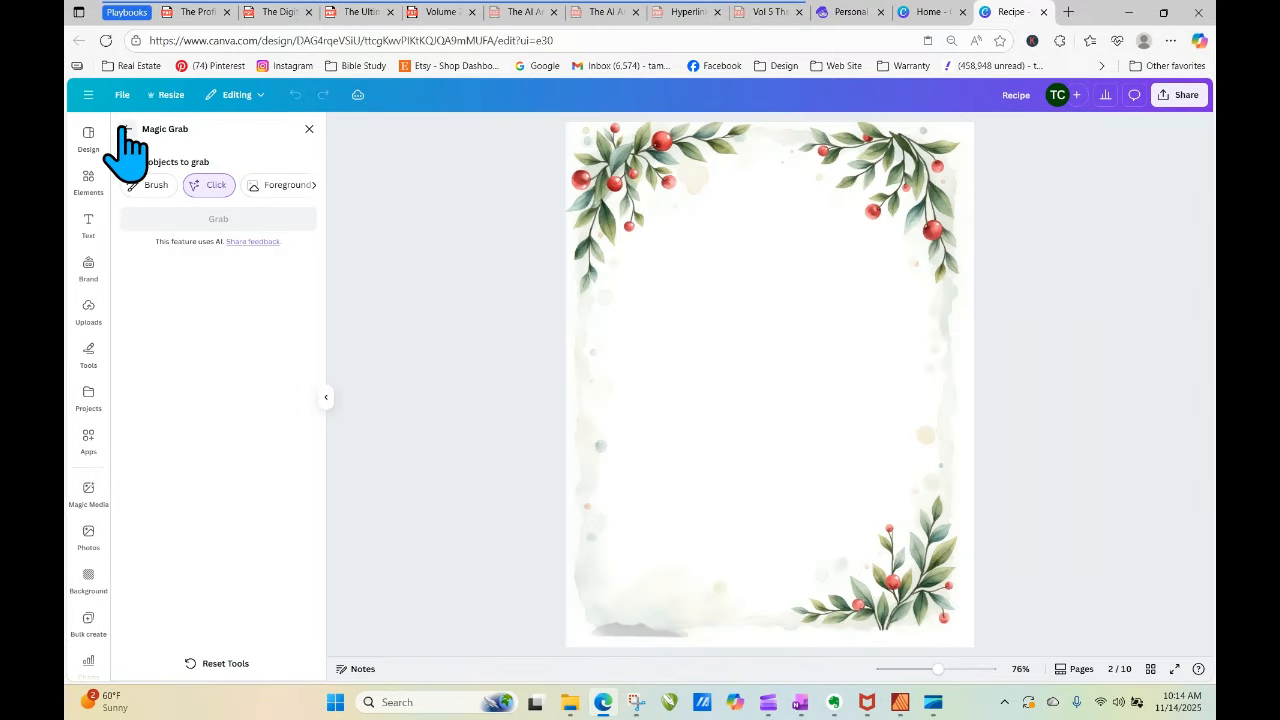
pyautogui.click(124, 129)
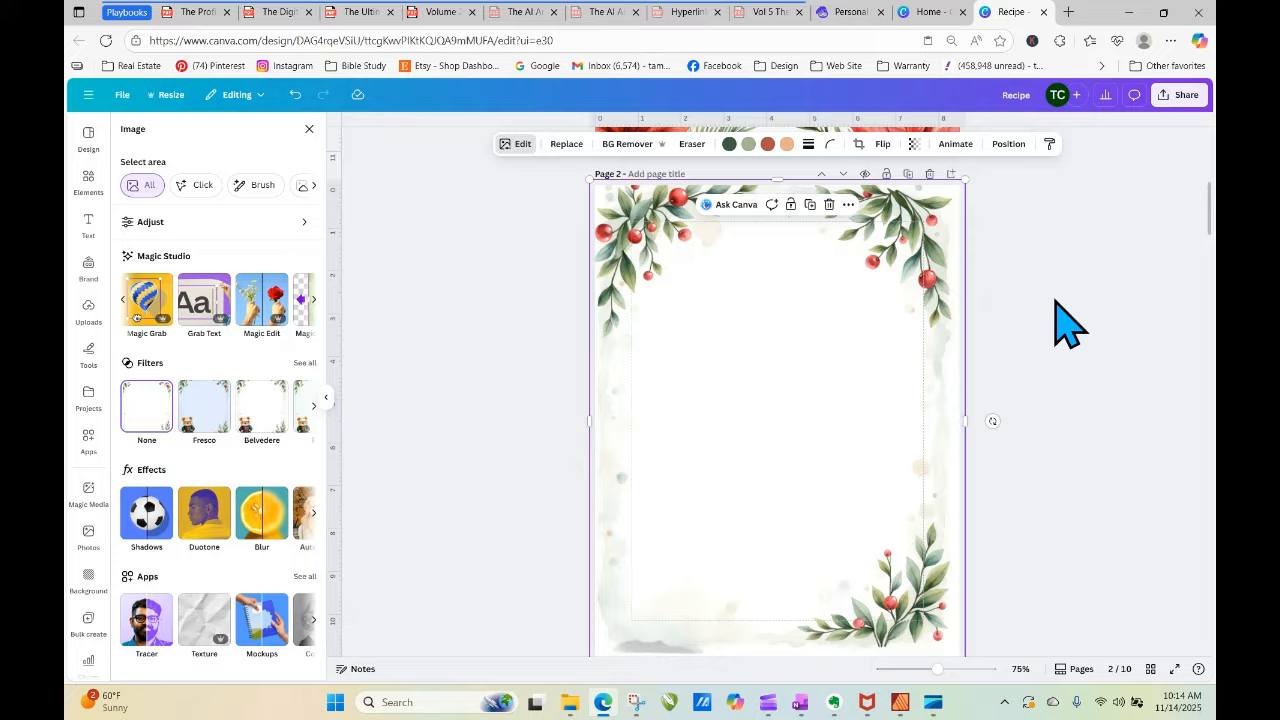
# Review the finished recipe page 5, then search the design templates for "recipe card" and browse the layouts for page 2.
pyautogui.scroll(-15, 1065, 318)
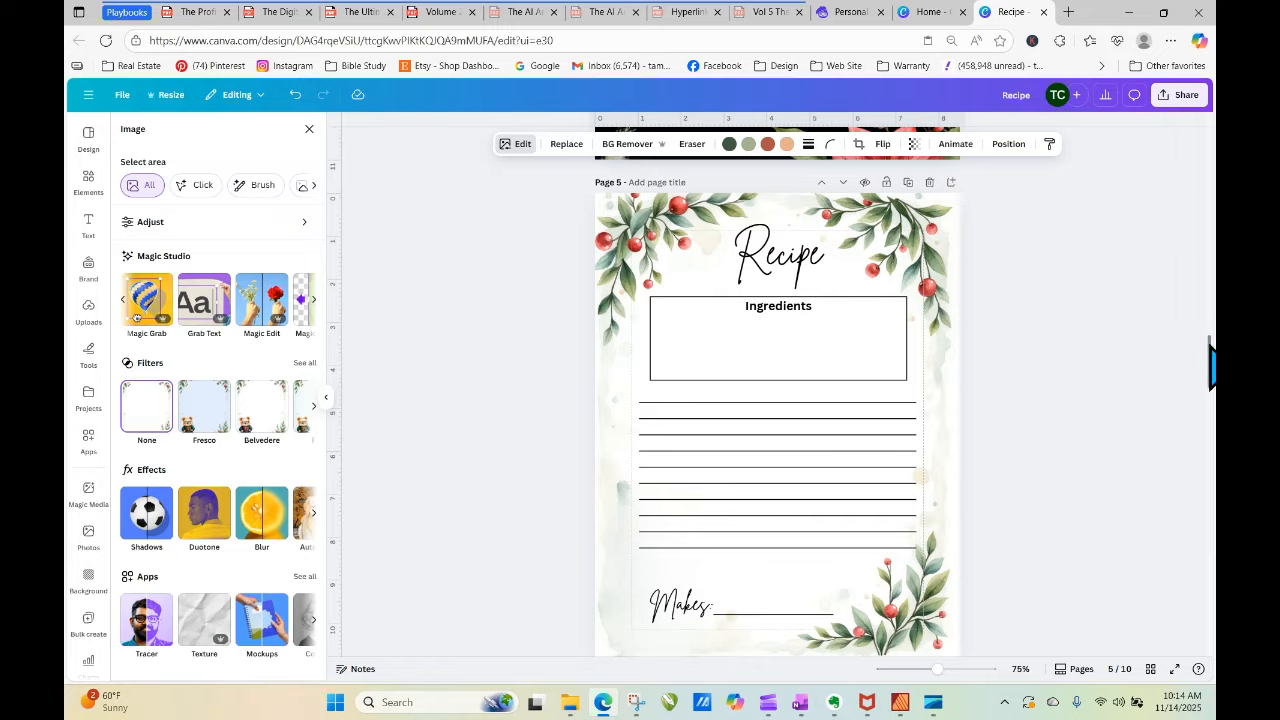
pyautogui.moveTo(1210, 365); pyautogui.dragTo(1210, 210)
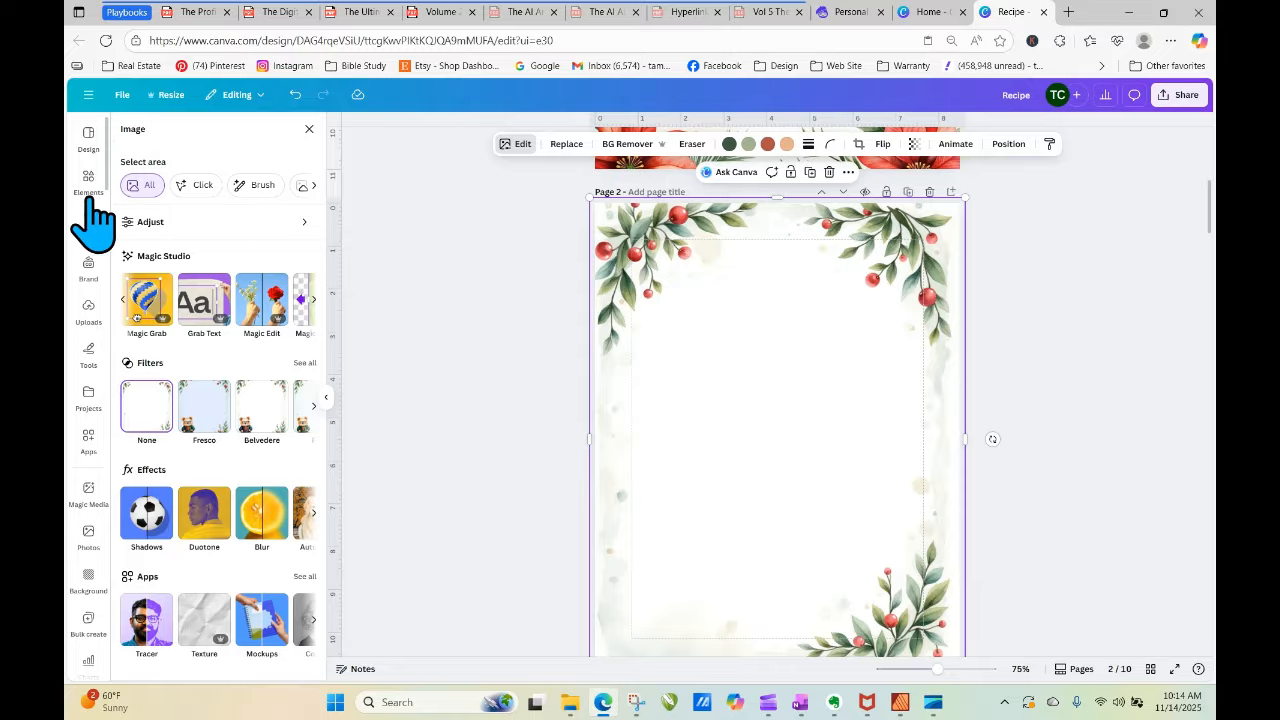
pyautogui.click(92, 140)
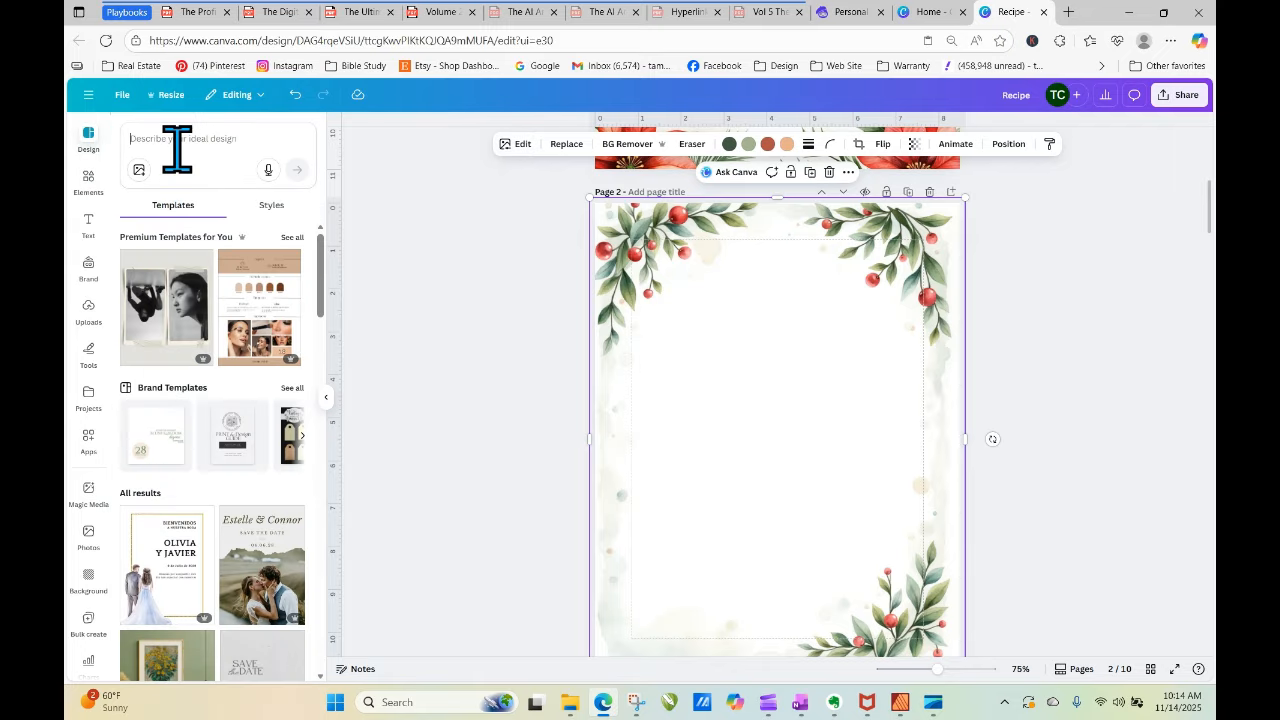
pyautogui.click(177, 148)
pyautogui.write('recipe card')
pyautogui.press('Return')
pyautogui.scroll(-5, 277, 314)
pyautogui.write('c')
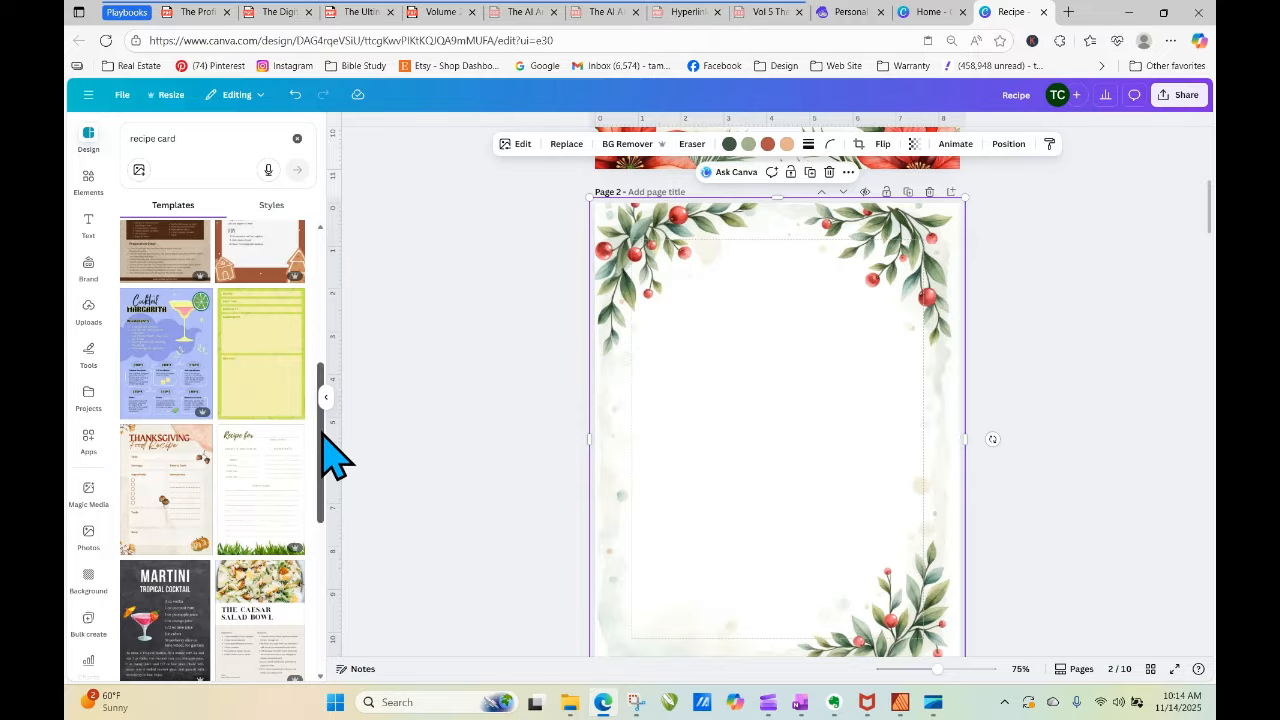
# Try the Green Leaves Illustration General Recipe Card template on page 2 and undo it.
pyautogui.scroll(-2, 330, 470)
pyautogui.click(257, 390)
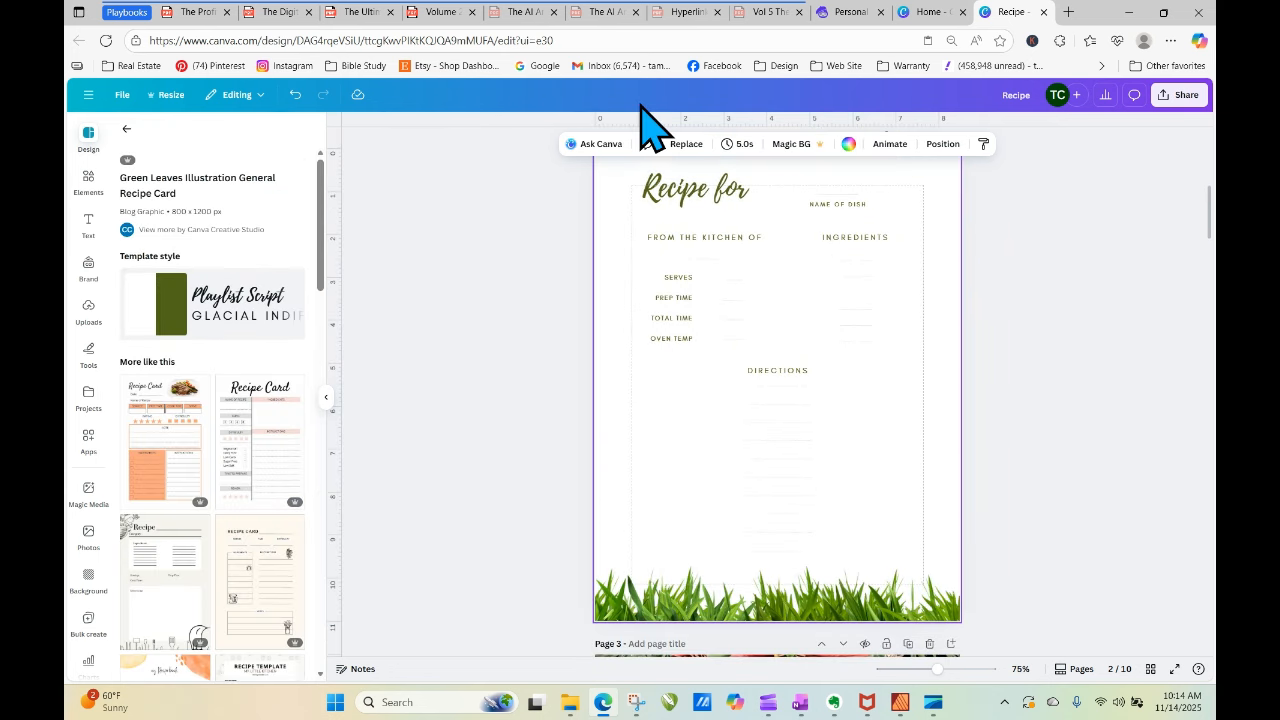
pyautogui.click(294, 96)
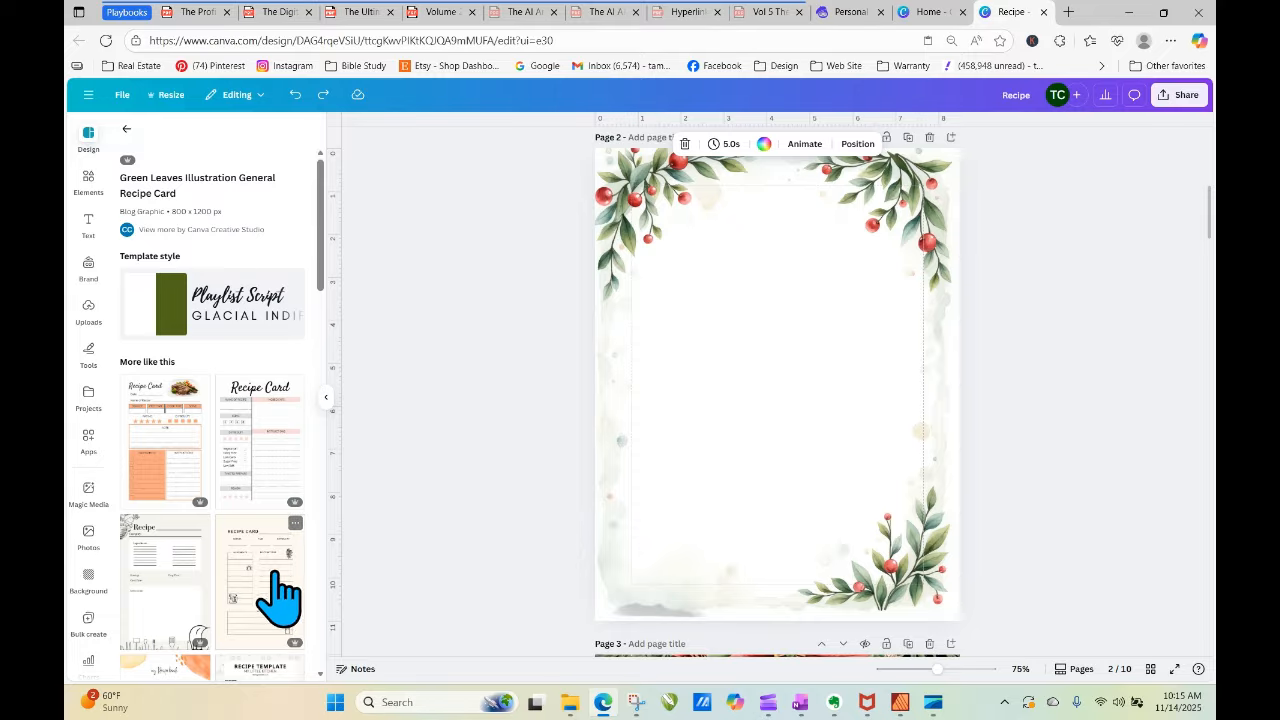
# Browse the similar recipe templates, try the Pastel Handwritten General Recipe Card on page 2, and undo it.
pyautogui.moveTo(322, 238); pyautogui.dragTo(327, 333)
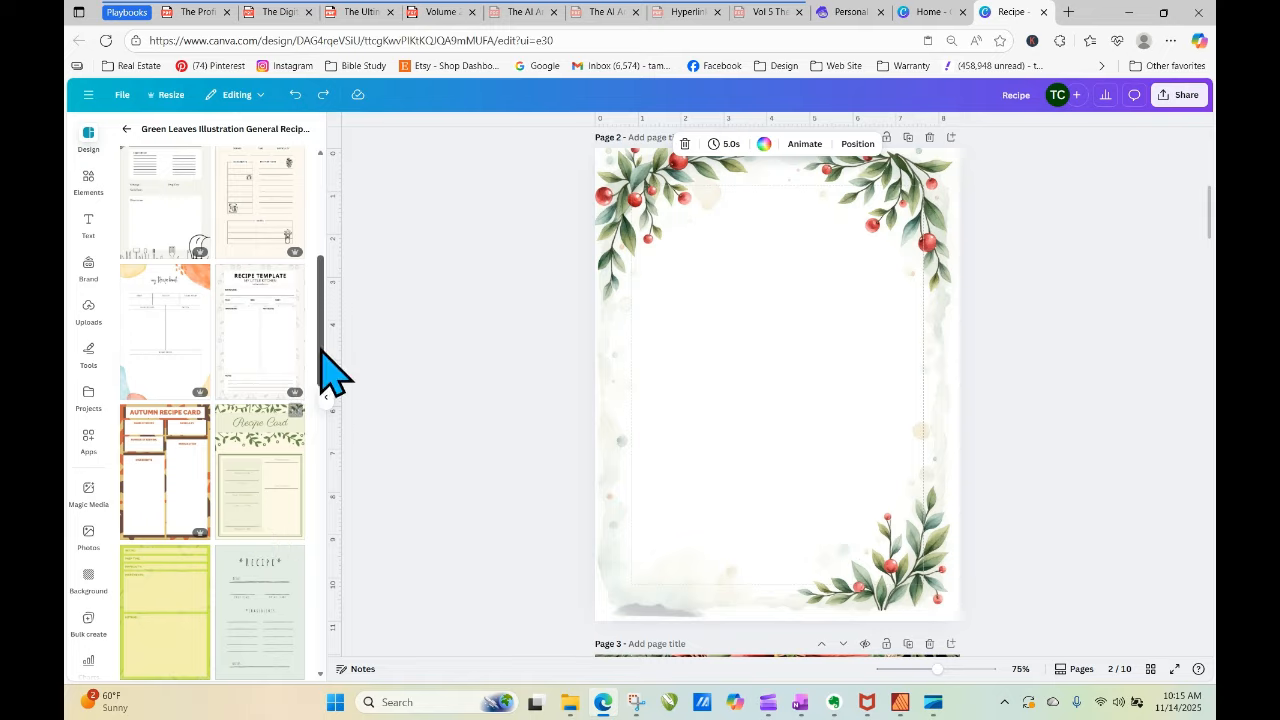
pyautogui.moveTo(322, 340); pyautogui.dragTo(334, 409)
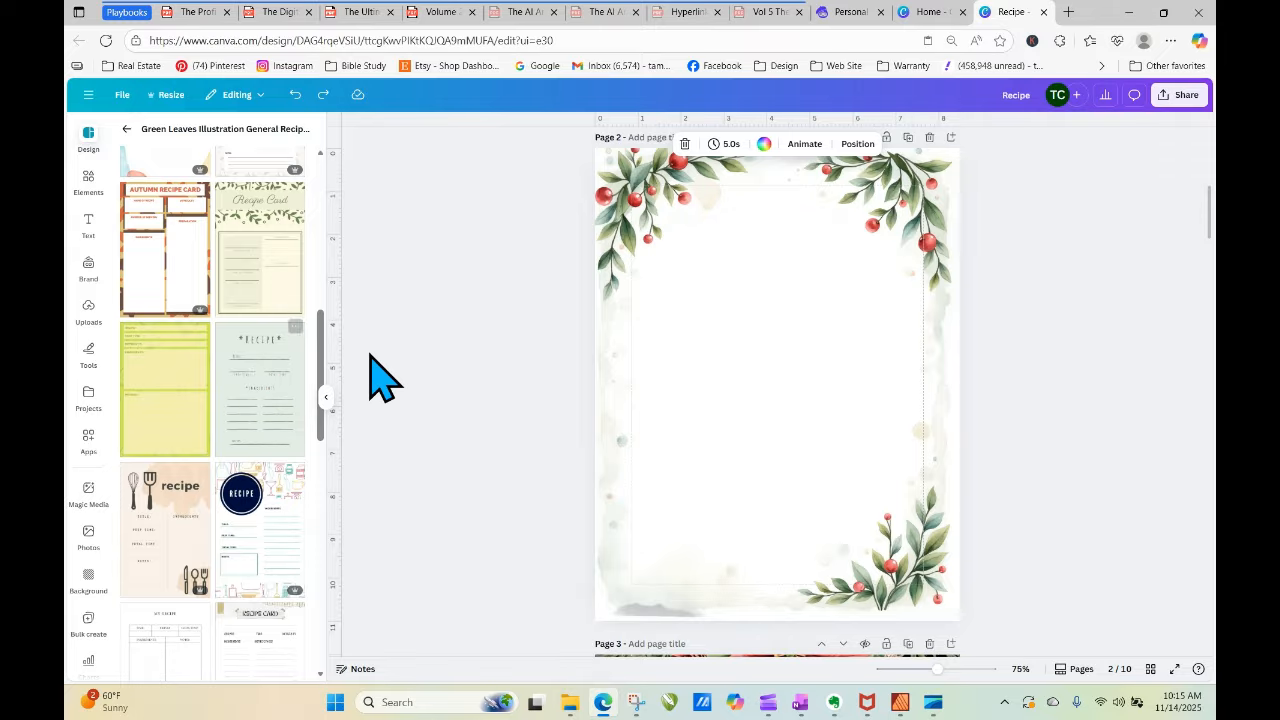
pyautogui.click(296, 332)
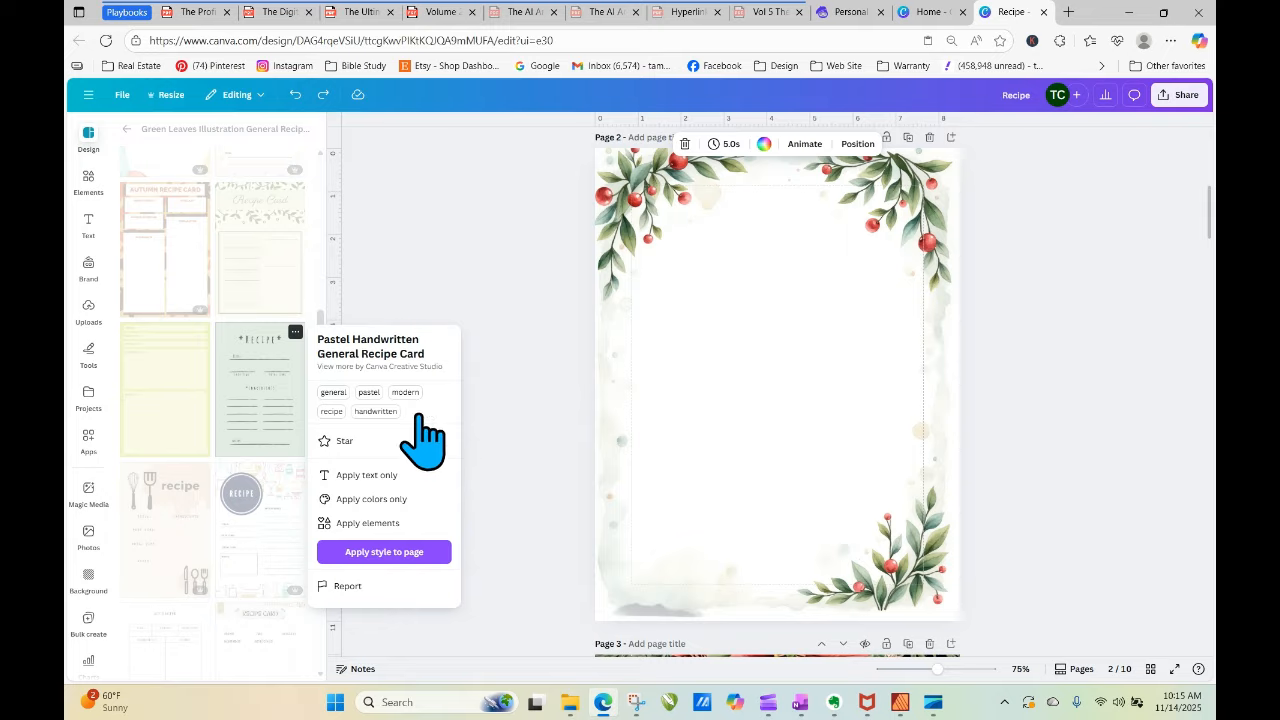
pyautogui.click(432, 283)
pyautogui.click(257, 400)
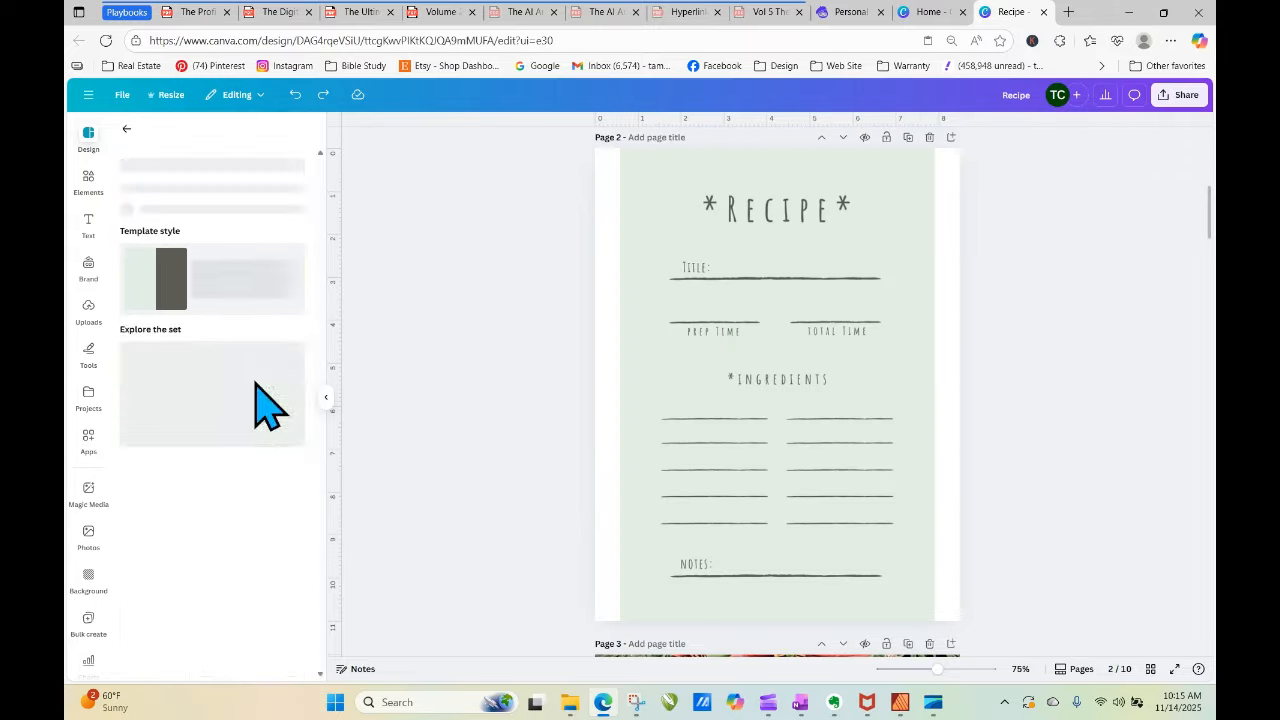
pyautogui.click(712, 362)
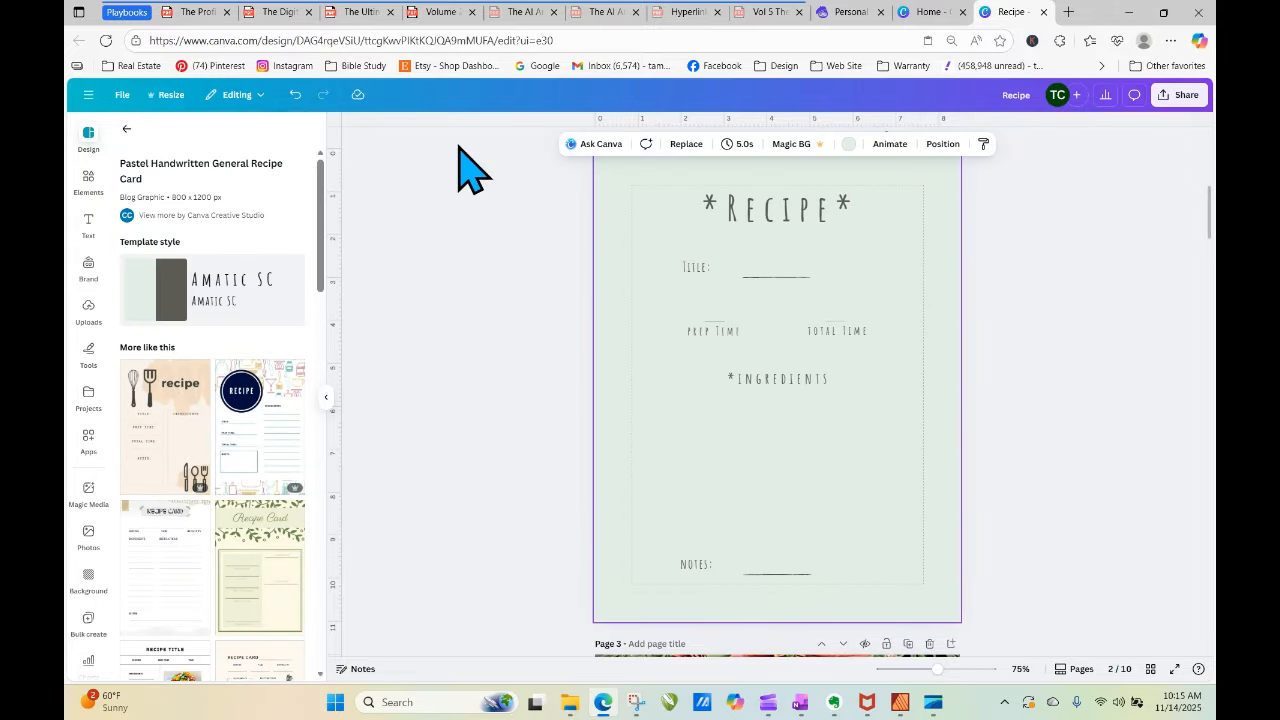
pyautogui.click(295, 96)
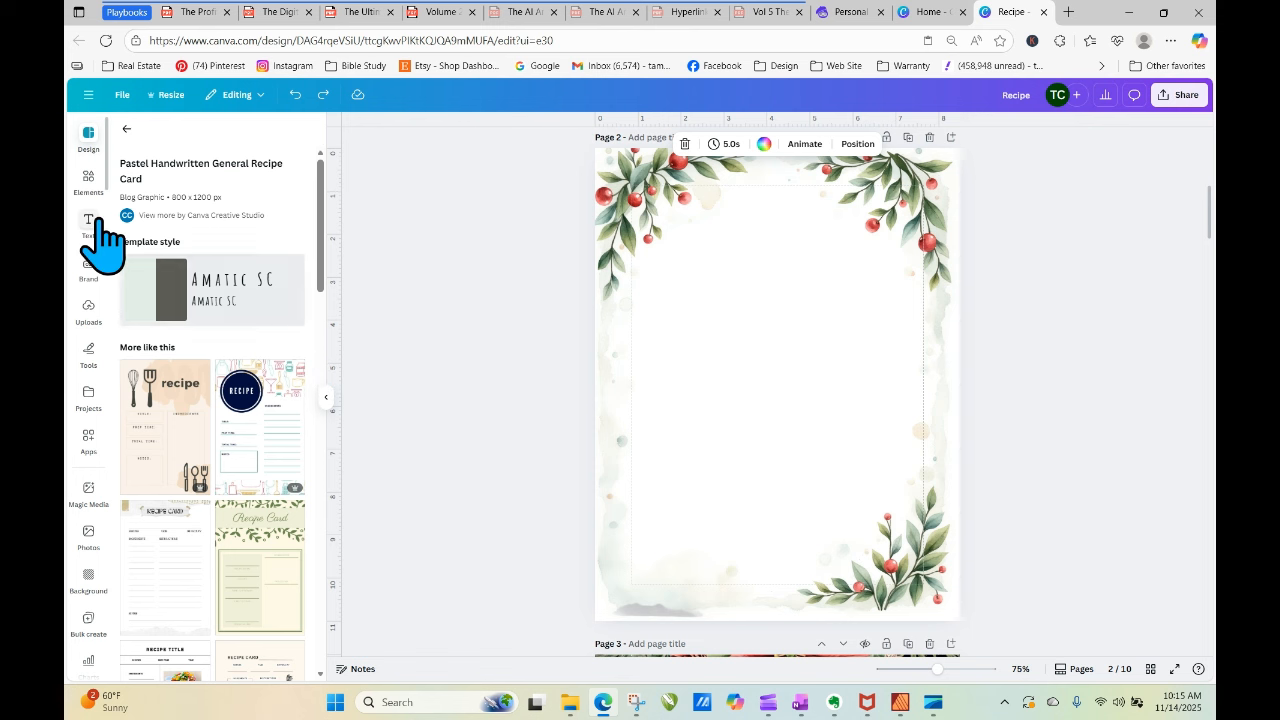
# Return to the "recipe card" results, try the Illustrated Fruit General Recipe Card template on page 2, and undo it.
pyautogui.click(126, 129)
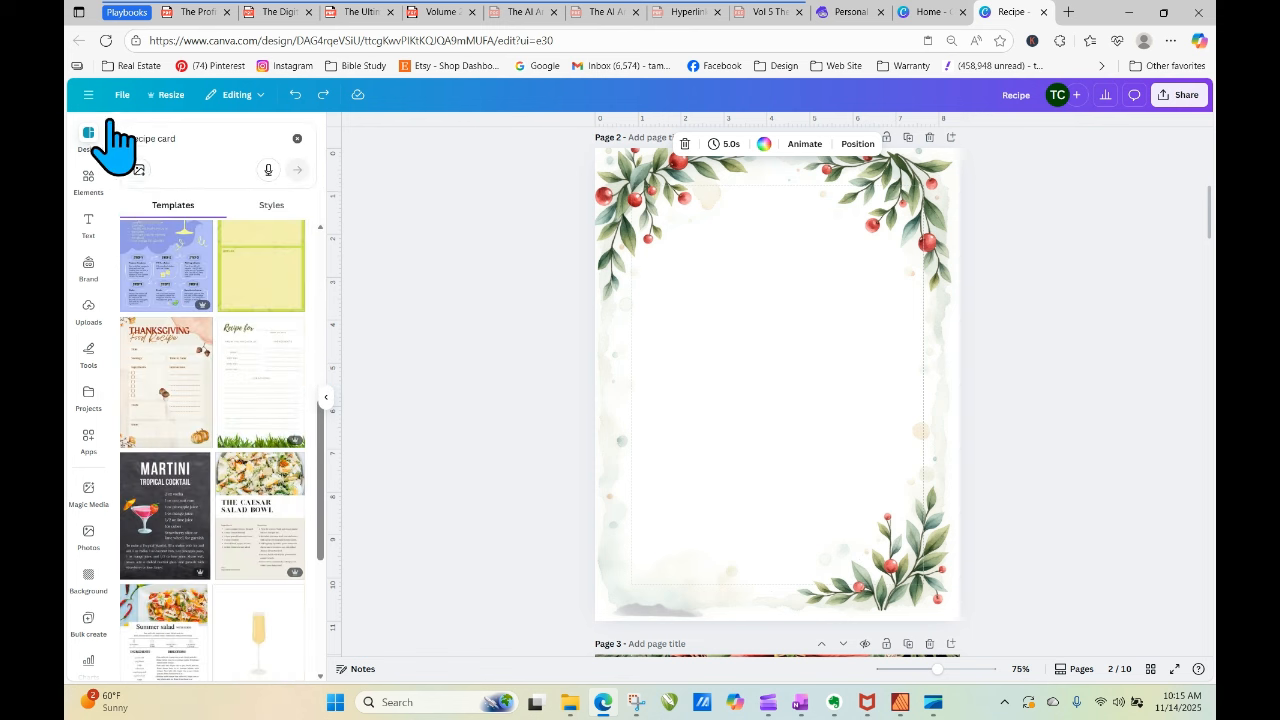
pyautogui.click(295, 326)
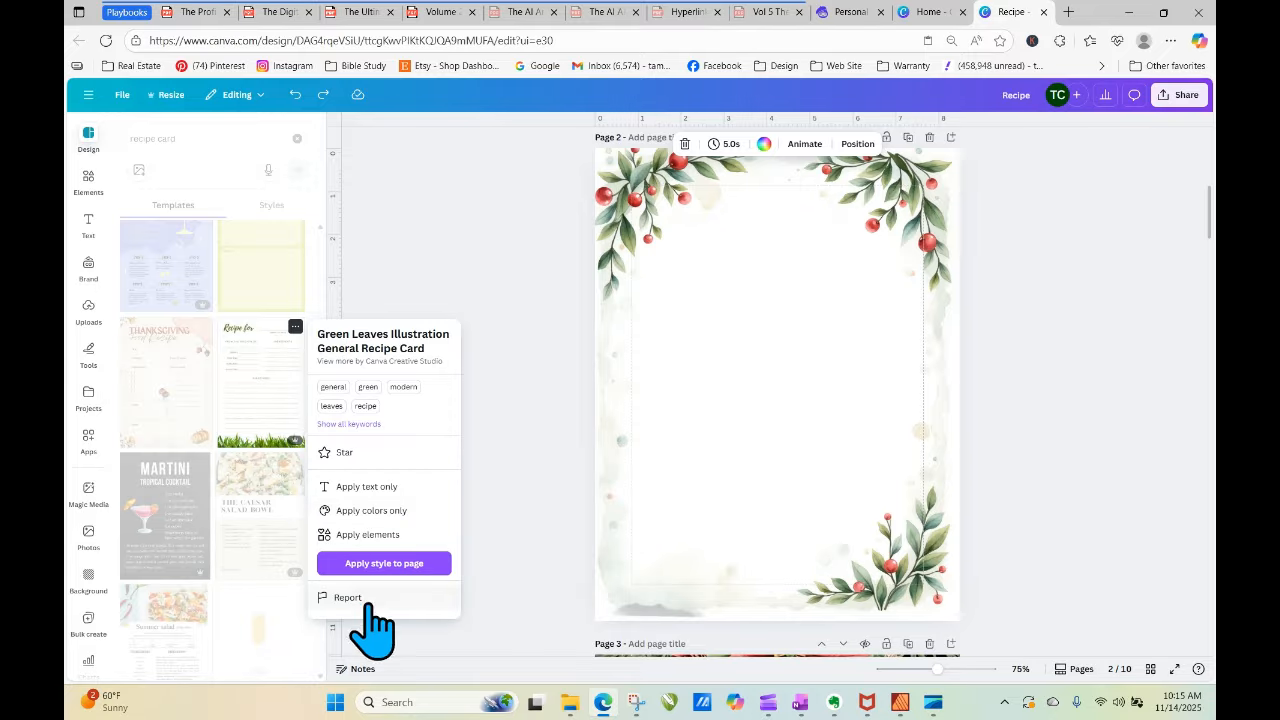
pyautogui.click(487, 214)
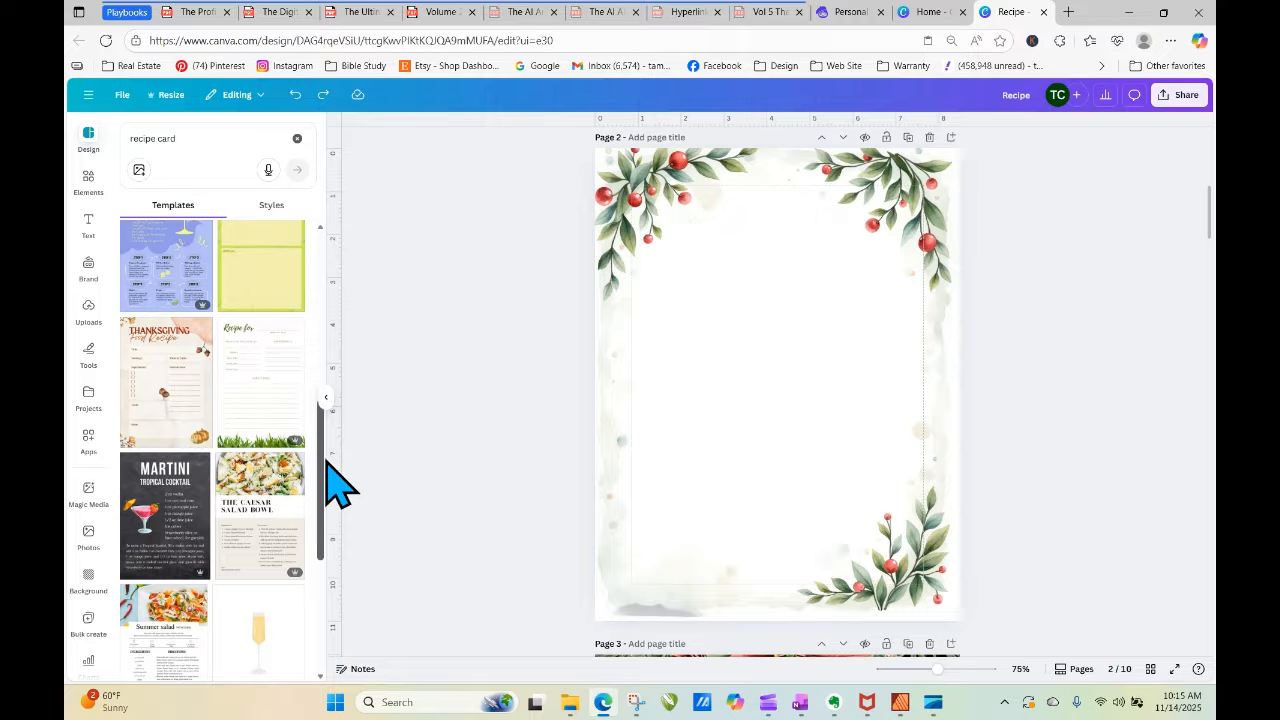
pyautogui.scroll(-5, 330, 470)
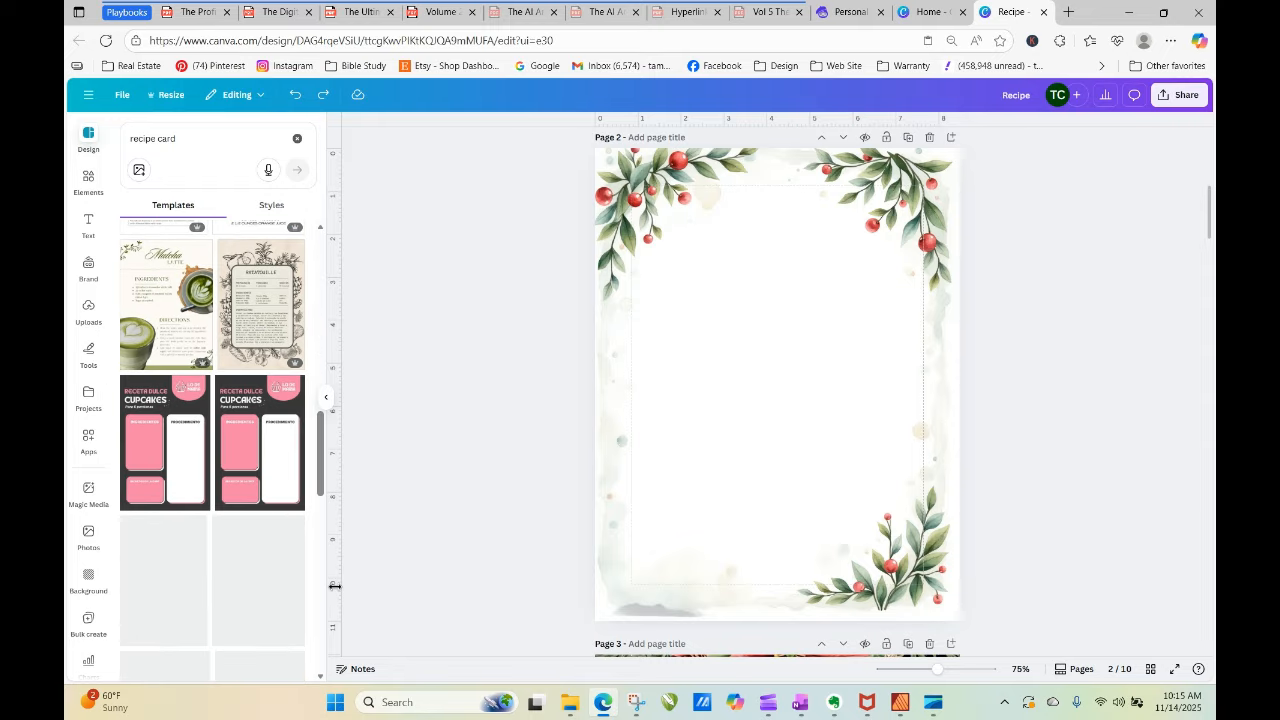
pyautogui.moveTo(322, 442); pyautogui.dragTo(343, 614)
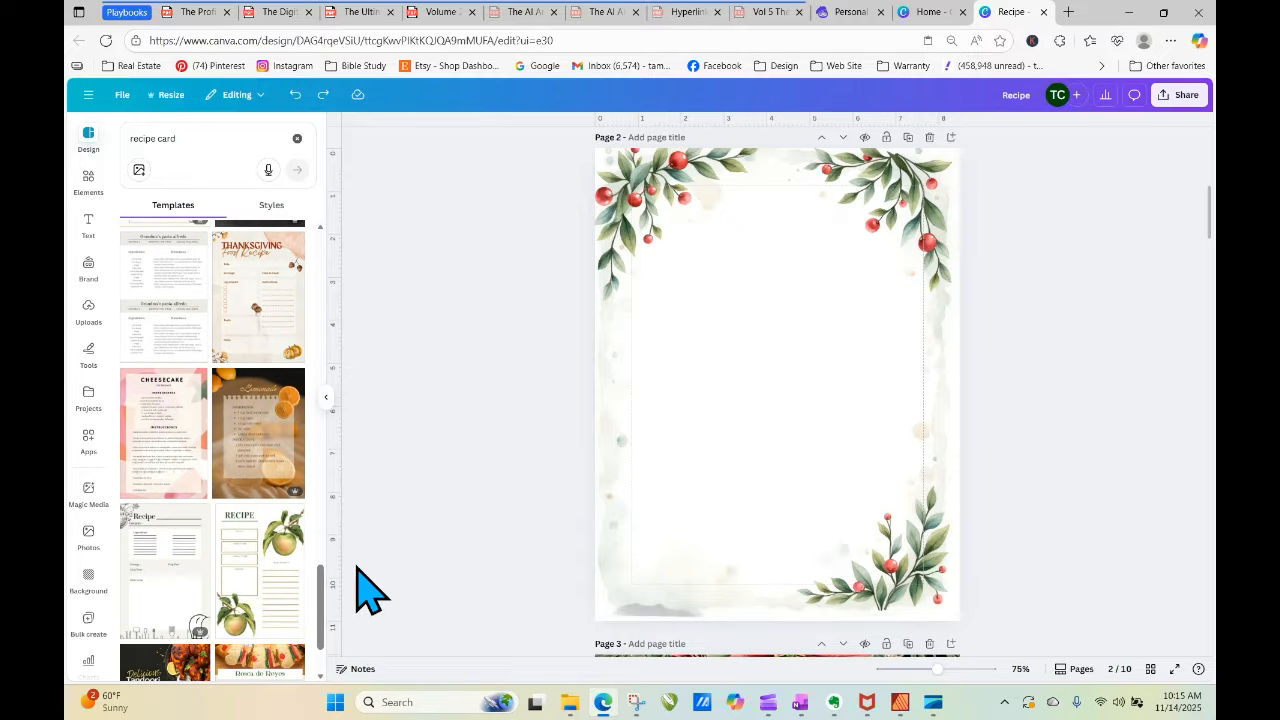
pyautogui.scroll(-2, 323, 610)
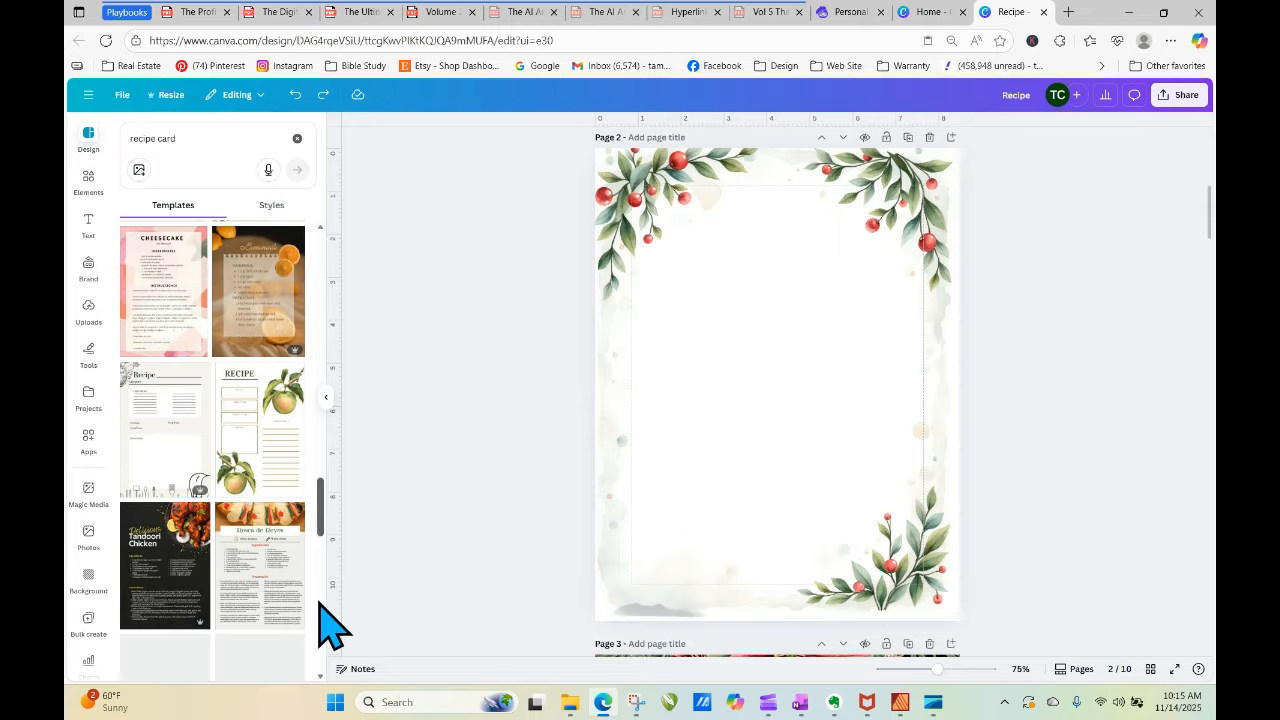
pyautogui.click(280, 436)
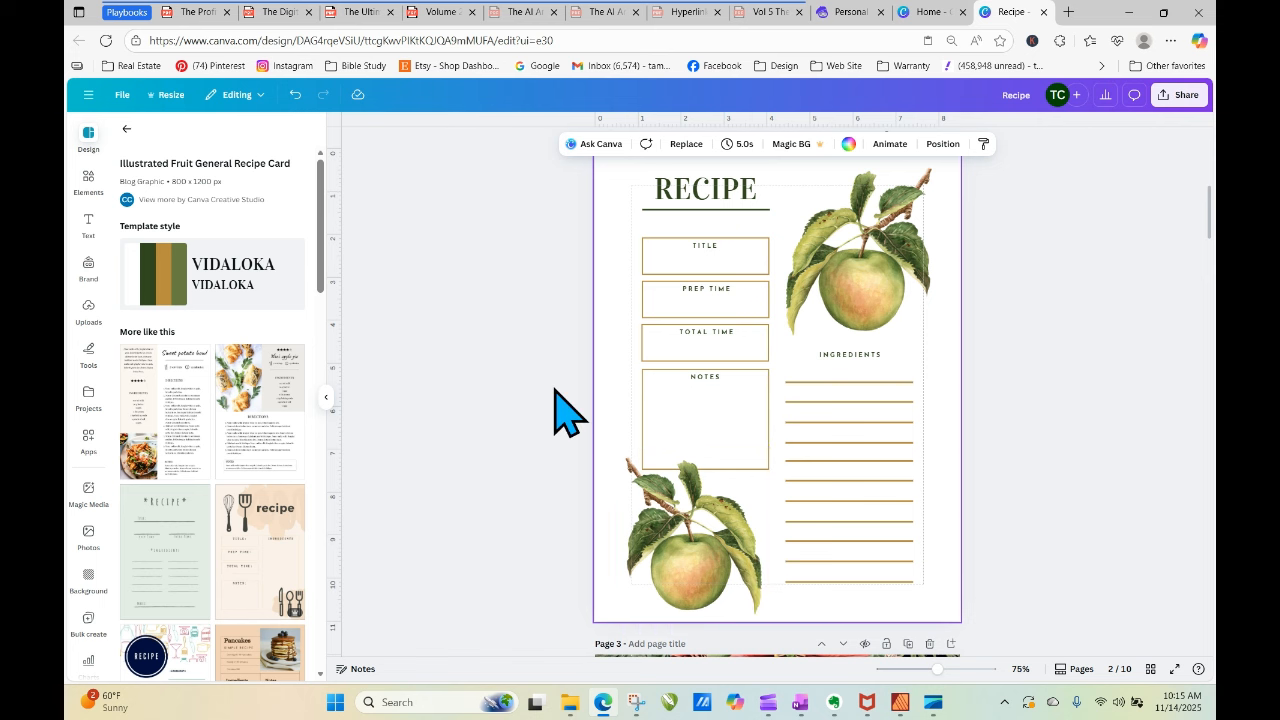
pyautogui.click(295, 95)
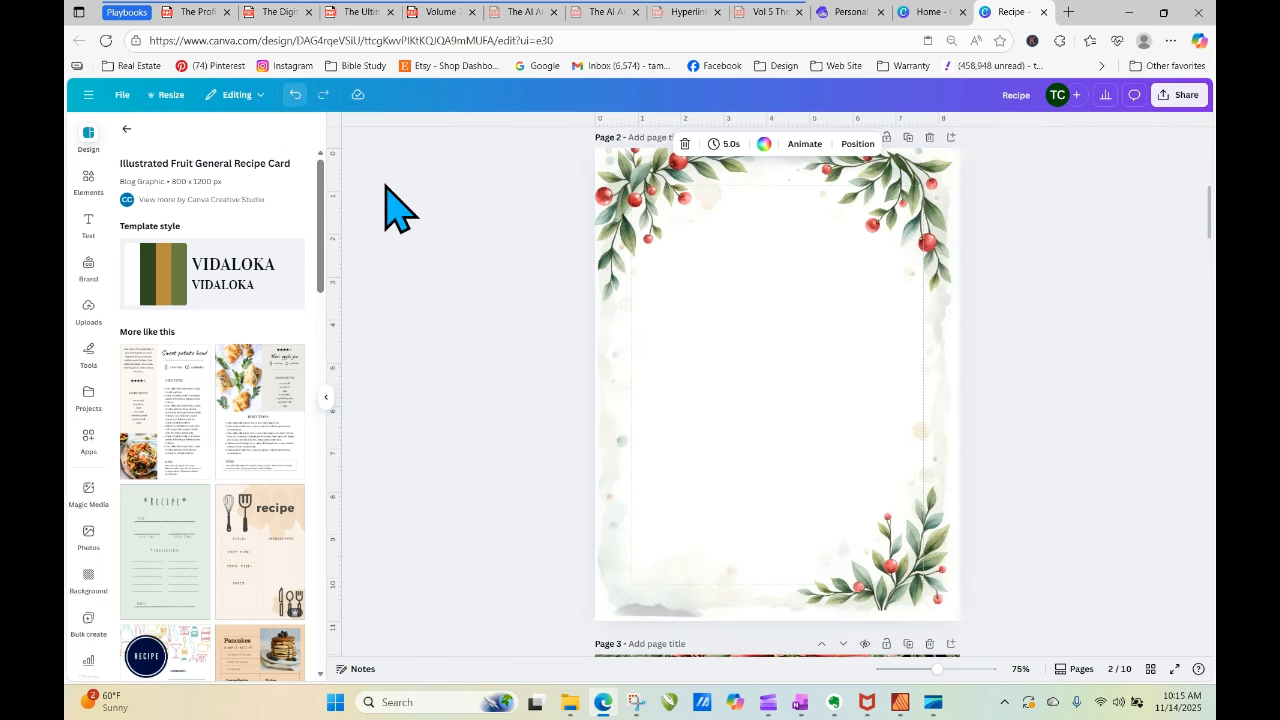
# Add a straight solid black line to page 2 and set its stroke weight to 2.
pyautogui.click(447, 270)
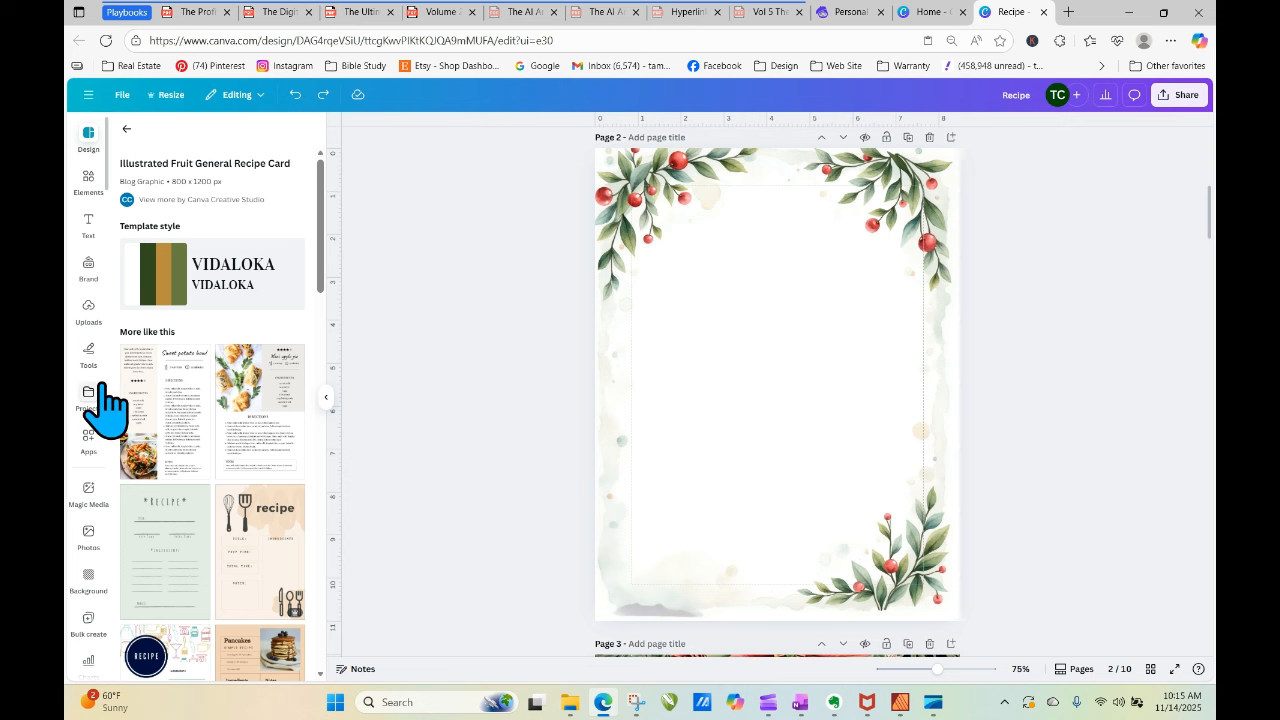
pyautogui.click(84, 355)
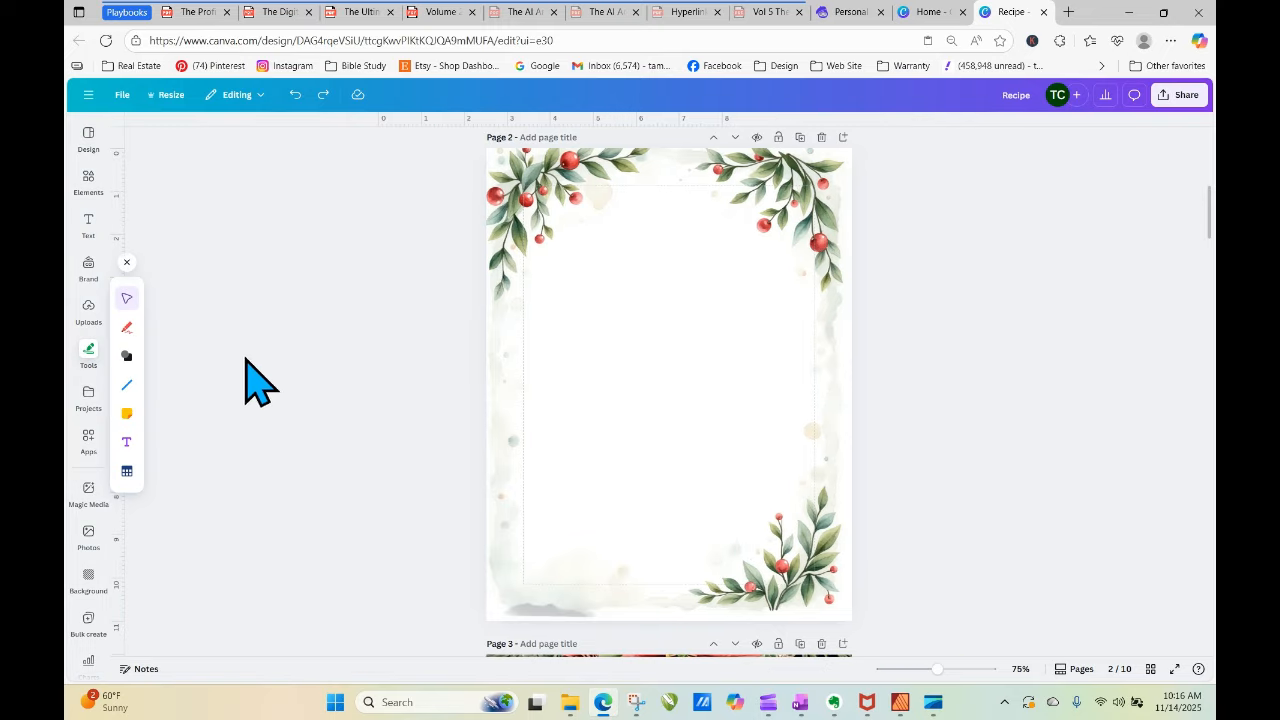
pyautogui.click(127, 388)
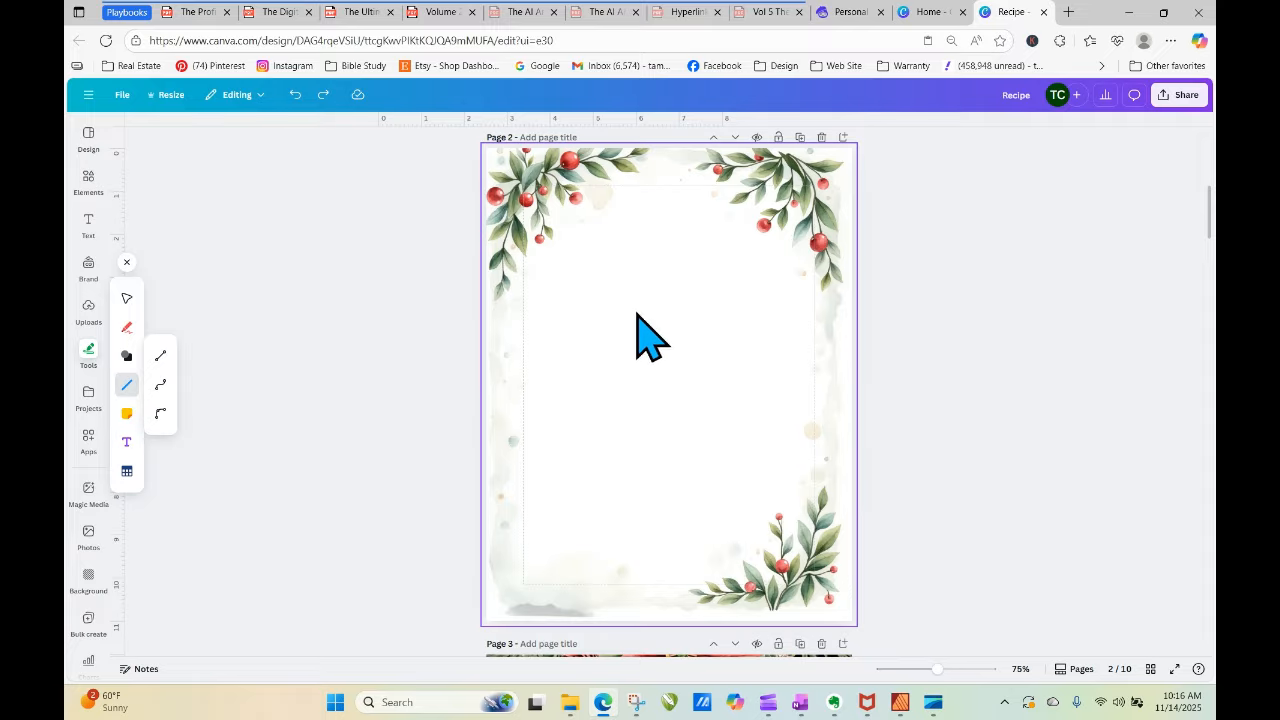
pyautogui.click(161, 385)
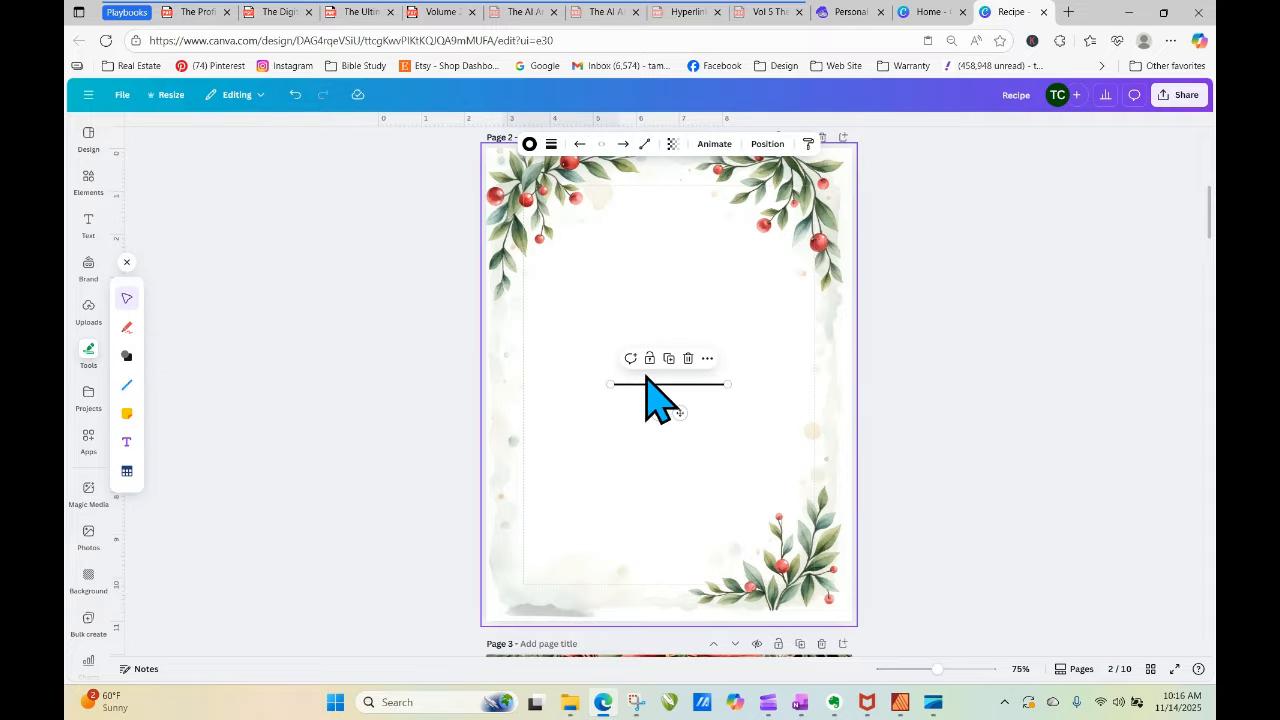
pyautogui.click(551, 145)
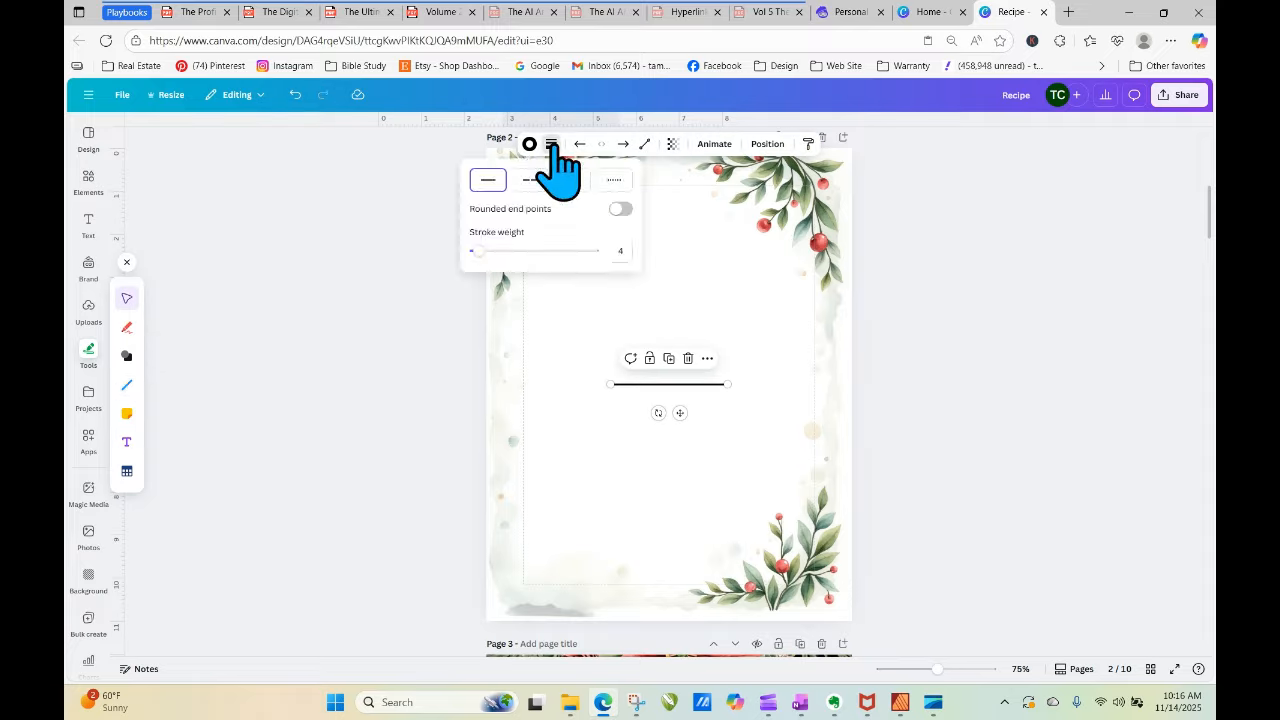
pyautogui.click(620, 251)
pyautogui.write('2')
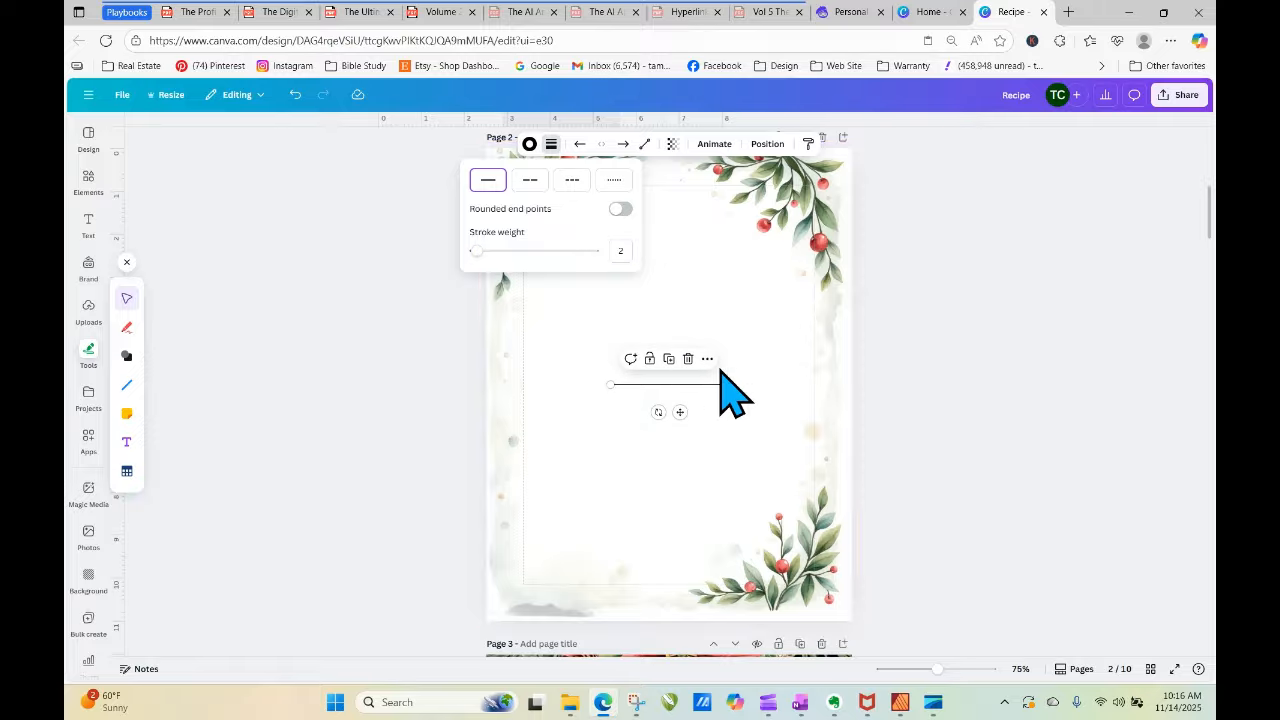
pyautogui.click(915, 330)
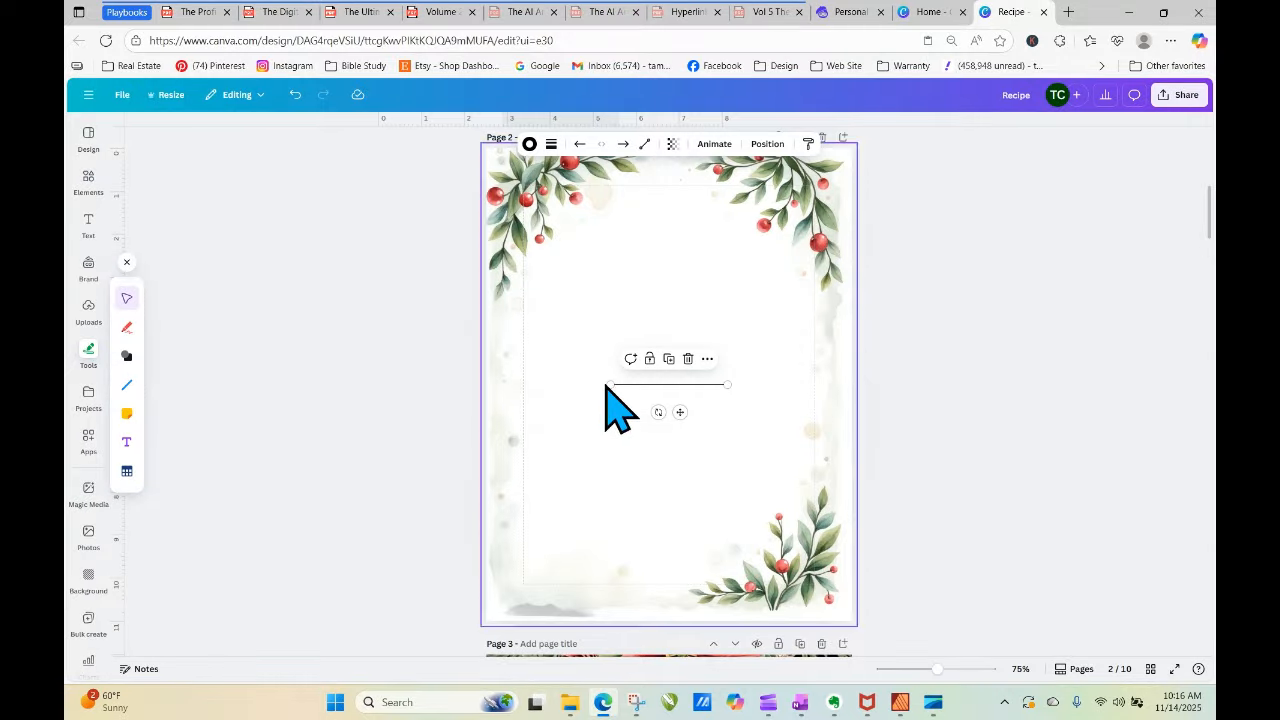
# Extend the line at both ends to nearly span the page margins, and move it slightly higher on page 2.
pyautogui.moveTo(610, 384); pyautogui.dragTo(535, 384)
pyautogui.moveTo(726, 383); pyautogui.dragTo(806, 383)
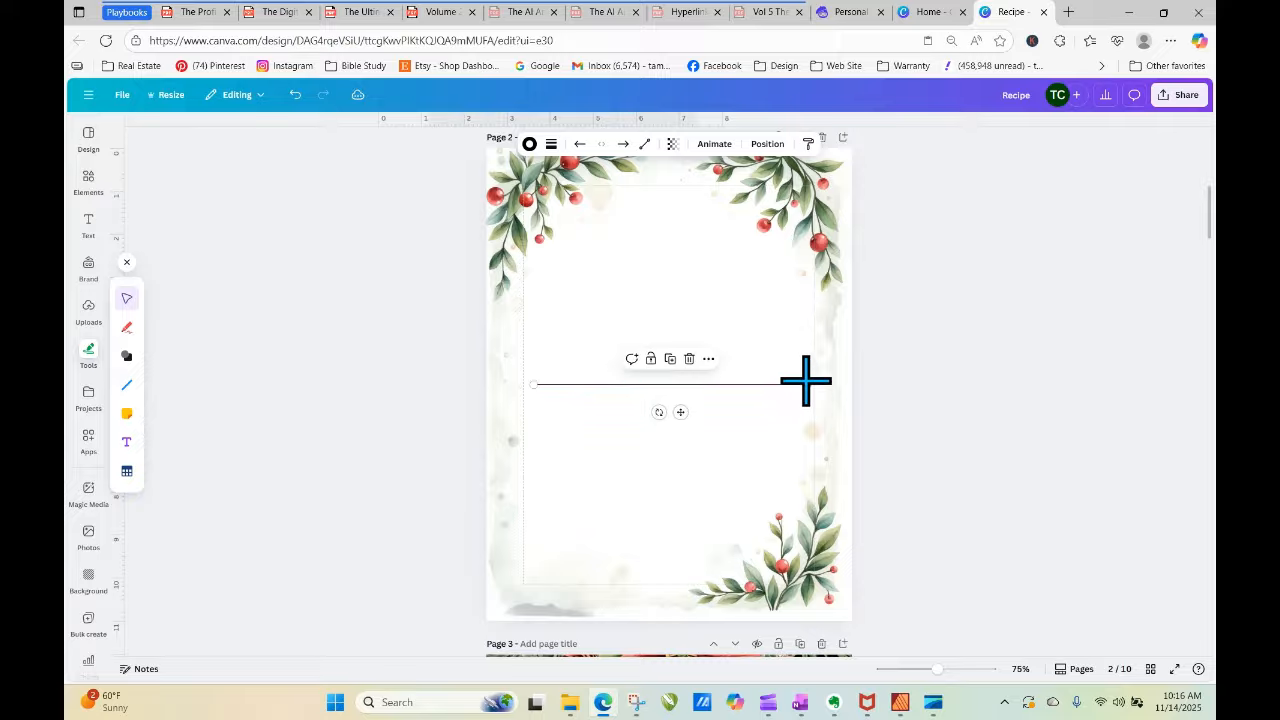
pyautogui.click(896, 410)
pyautogui.click(726, 383)
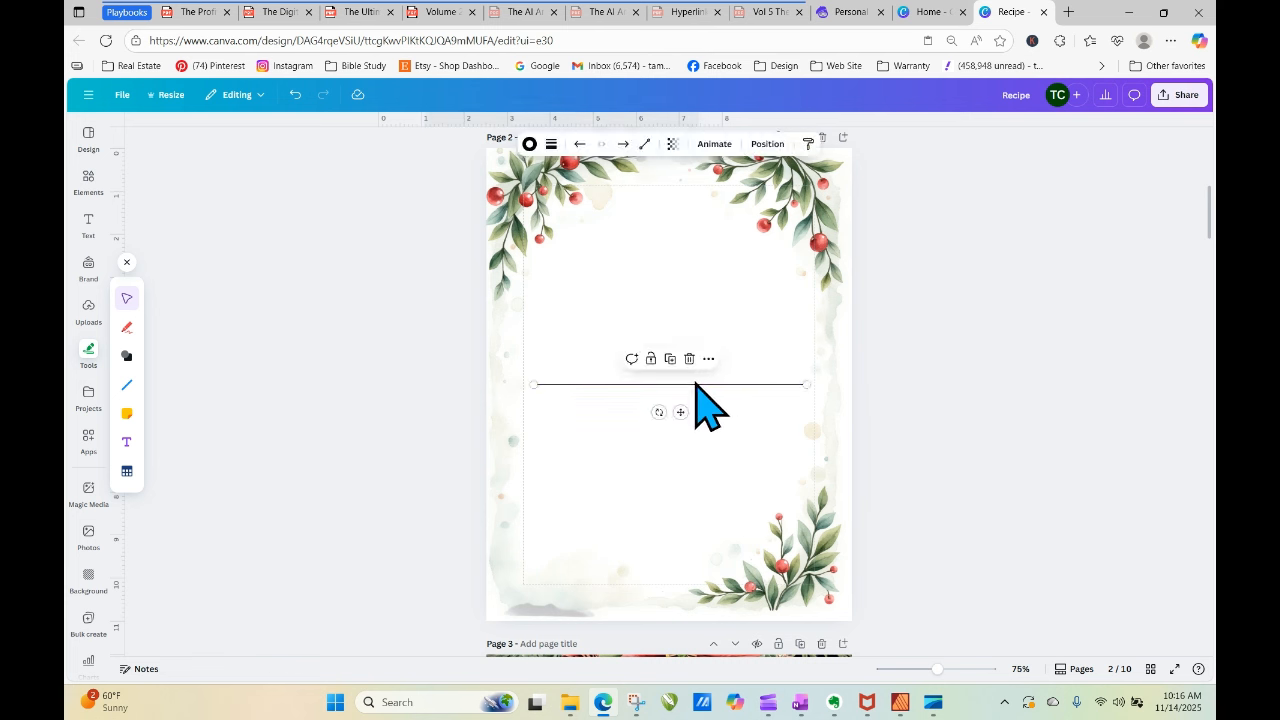
pyautogui.moveTo(698, 384); pyautogui.dragTo(675, 366)
# Duplicate the line eight times to build a block of nine evenly spaced writing lines on page 2.
pyautogui.click(669, 322)
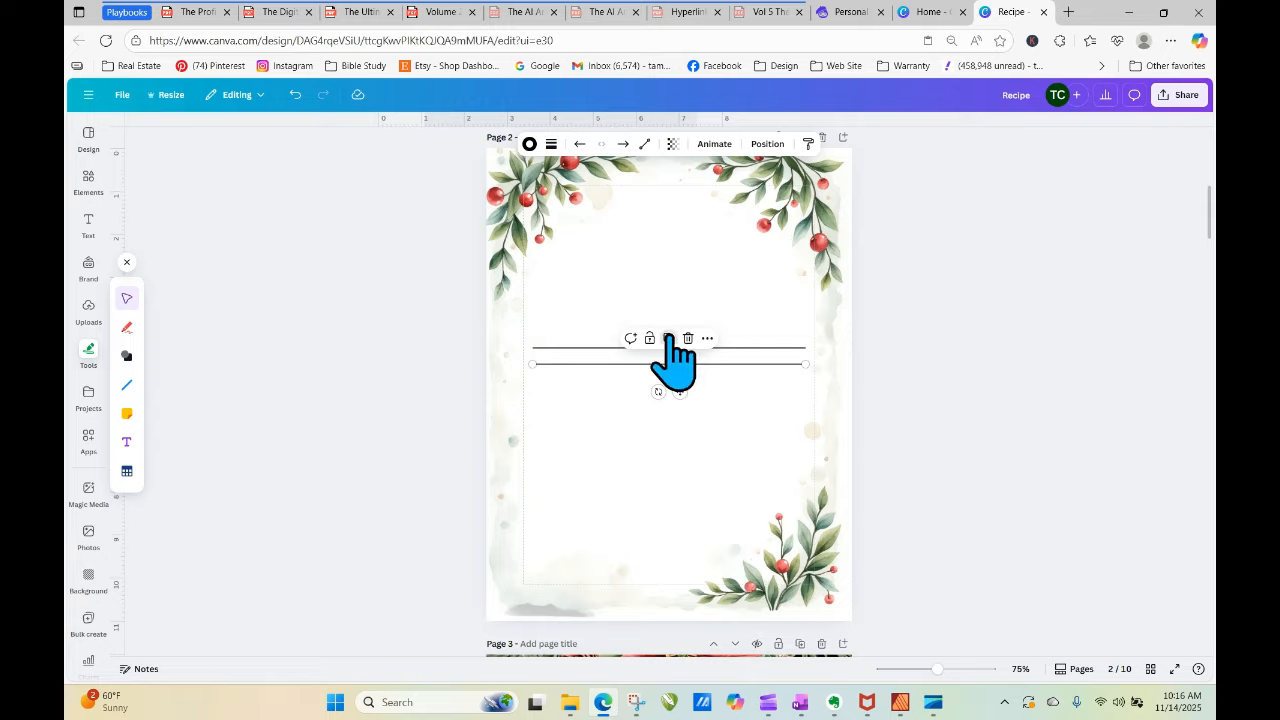
pyautogui.click(669, 338)
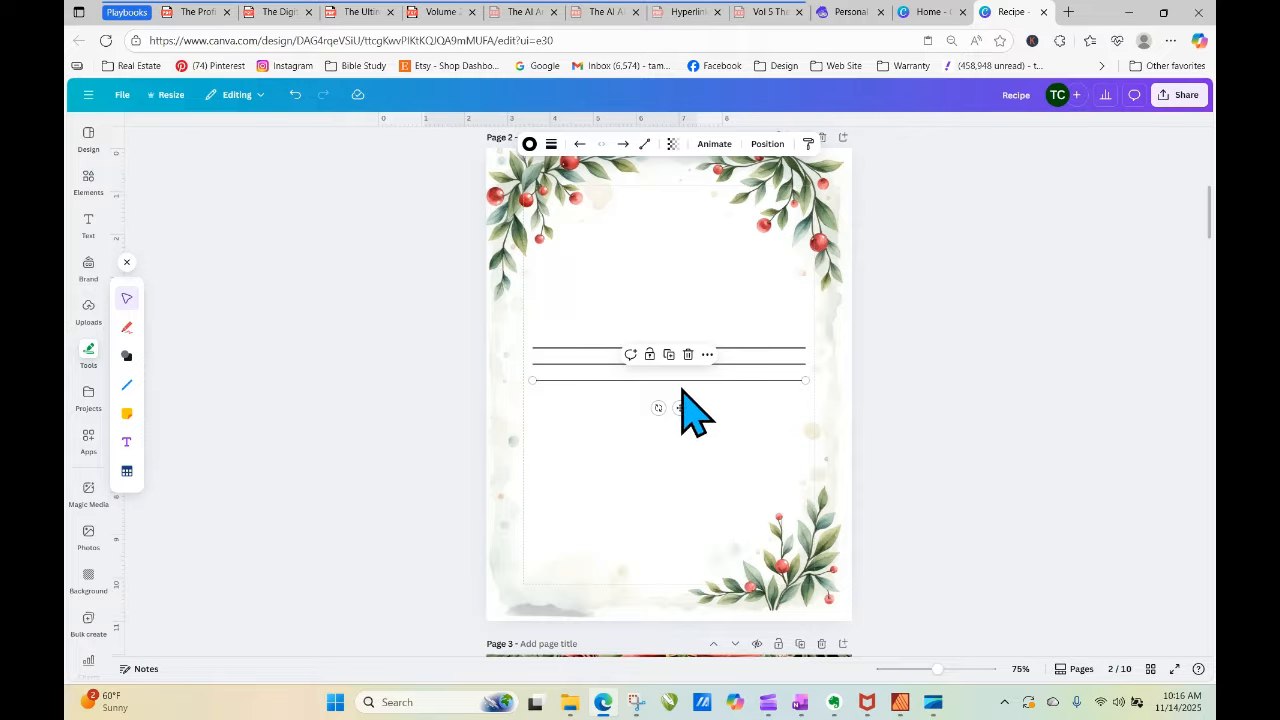
pyautogui.click(669, 354)
pyautogui.click(669, 370)
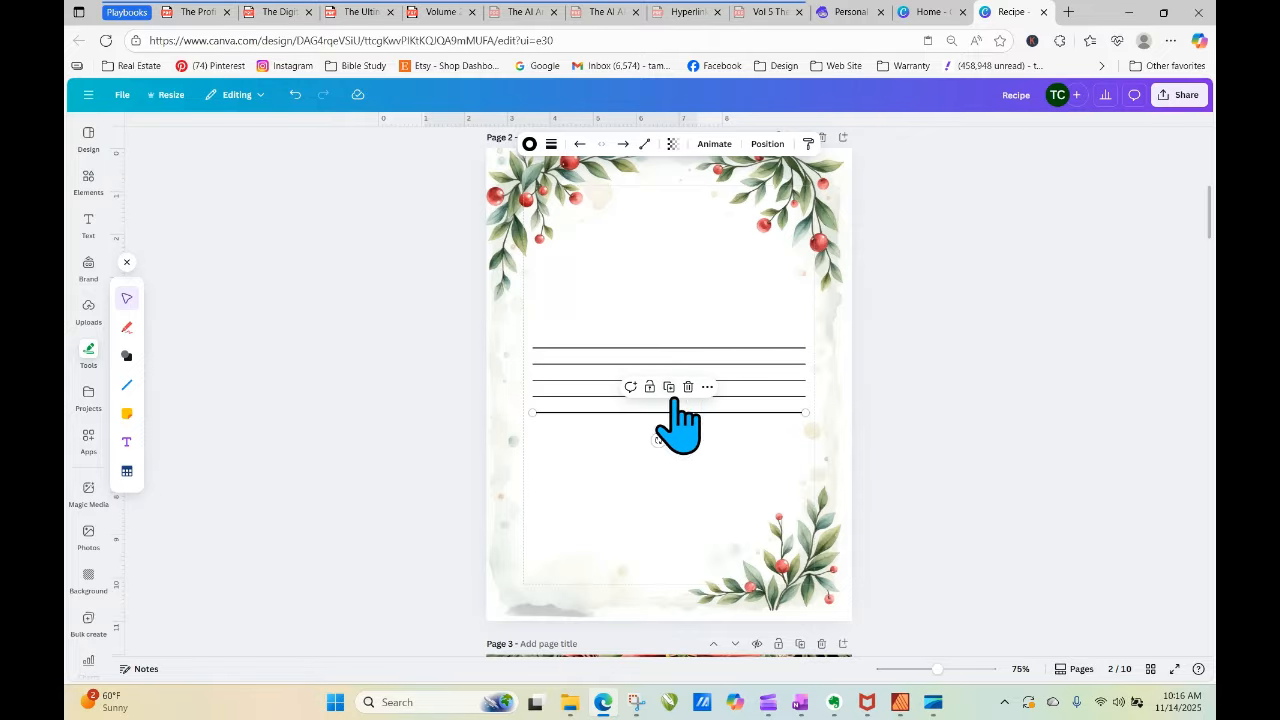
pyautogui.click(669, 386)
pyautogui.click(669, 402)
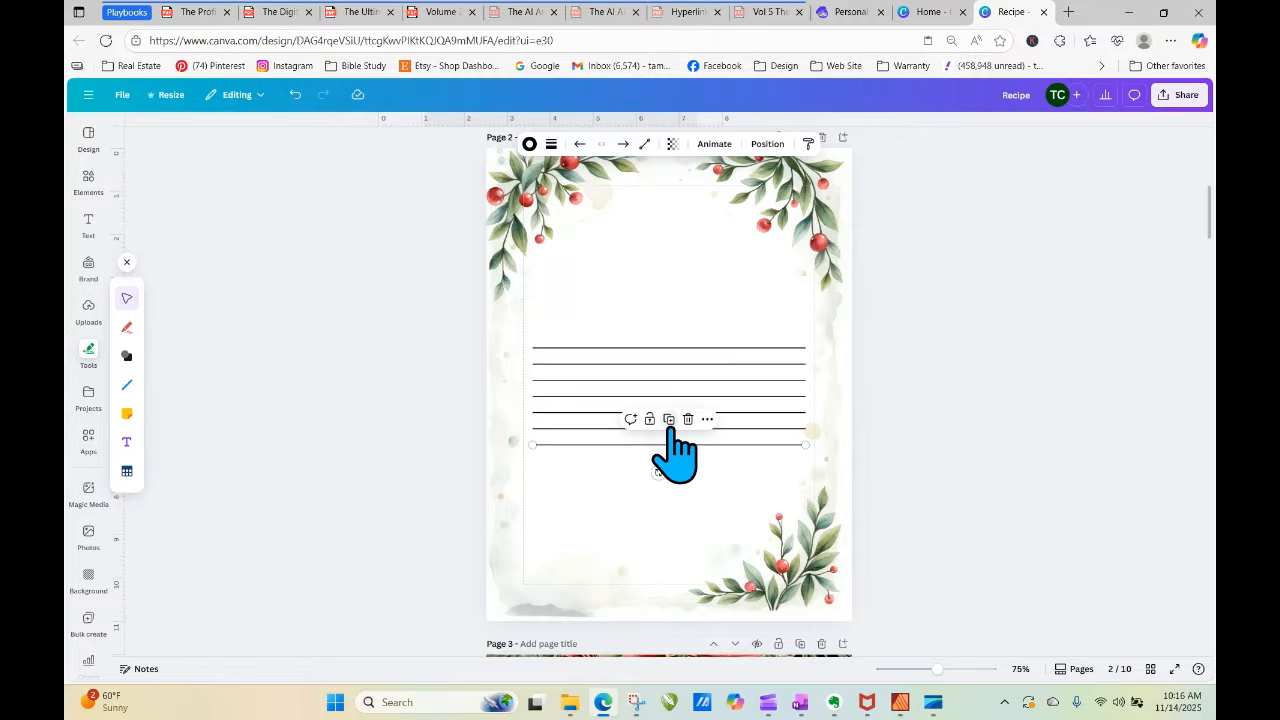
pyautogui.click(669, 418)
pyautogui.click(669, 436)
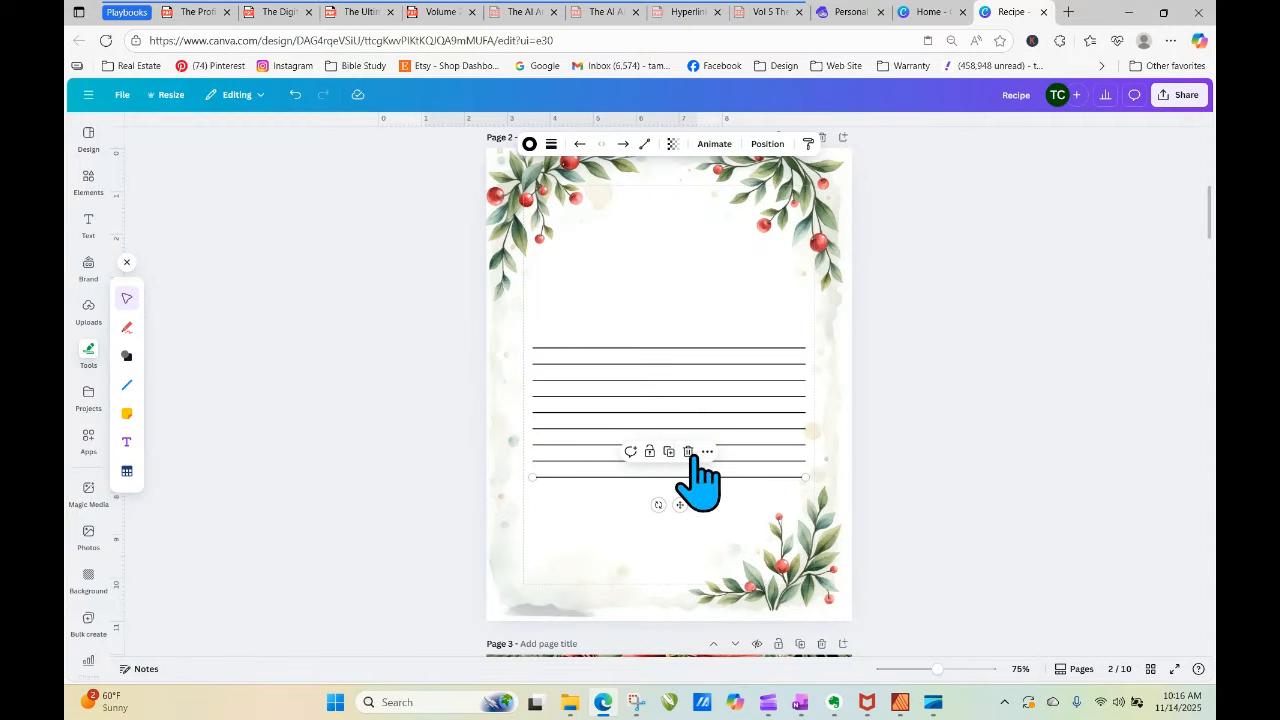
# Group the nine writing lines on page 2 and add a blank page after it.
pyautogui.click(958, 426)
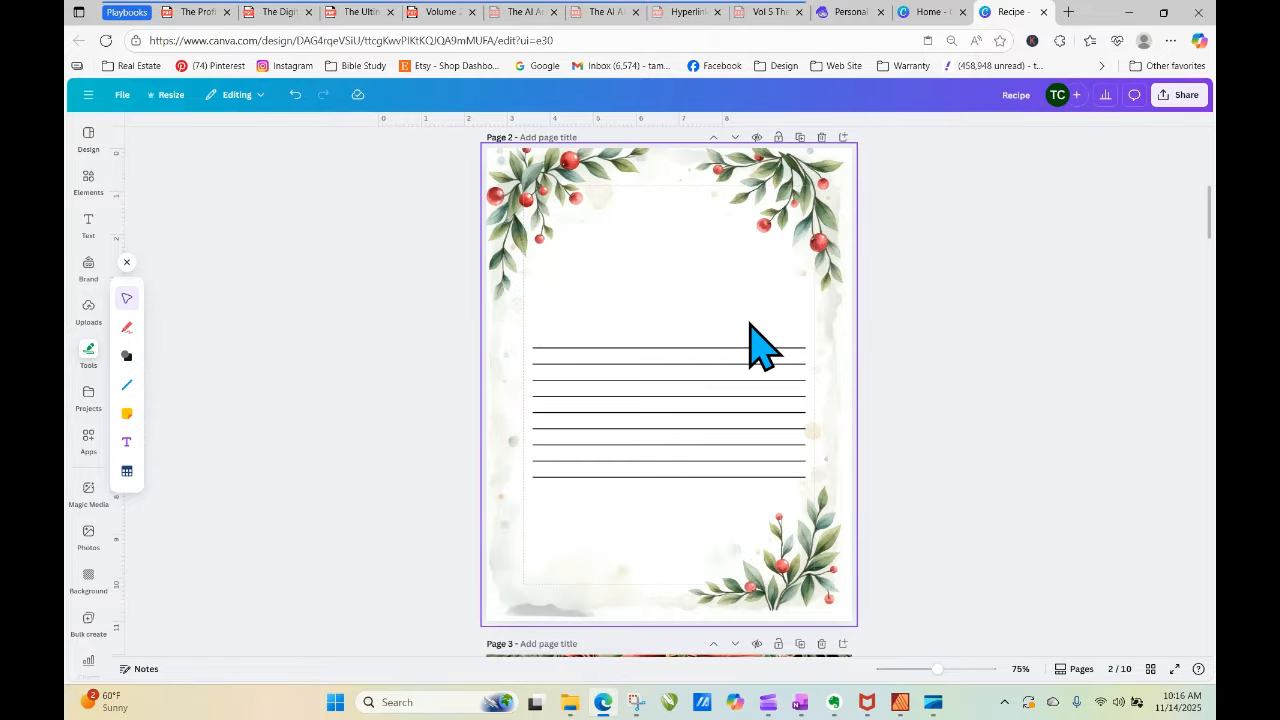
pyautogui.moveTo(750, 323); pyautogui.dragTo(765, 488)
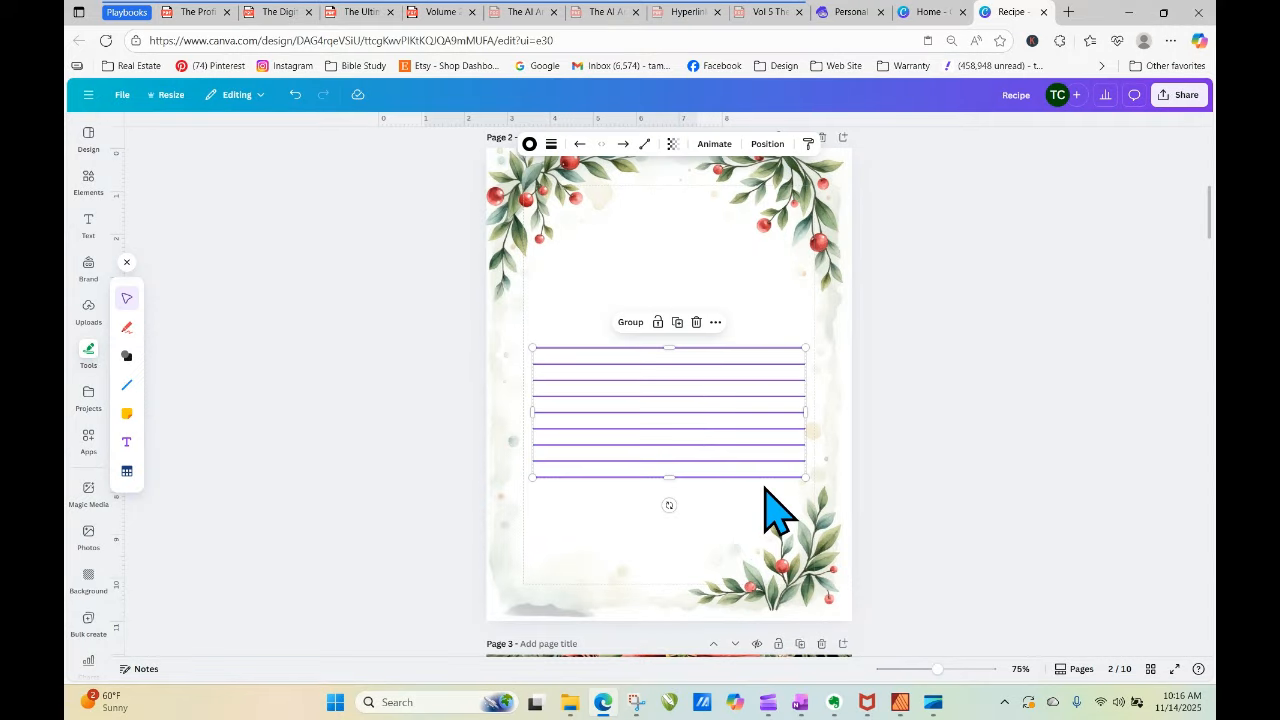
pyautogui.click(630, 322)
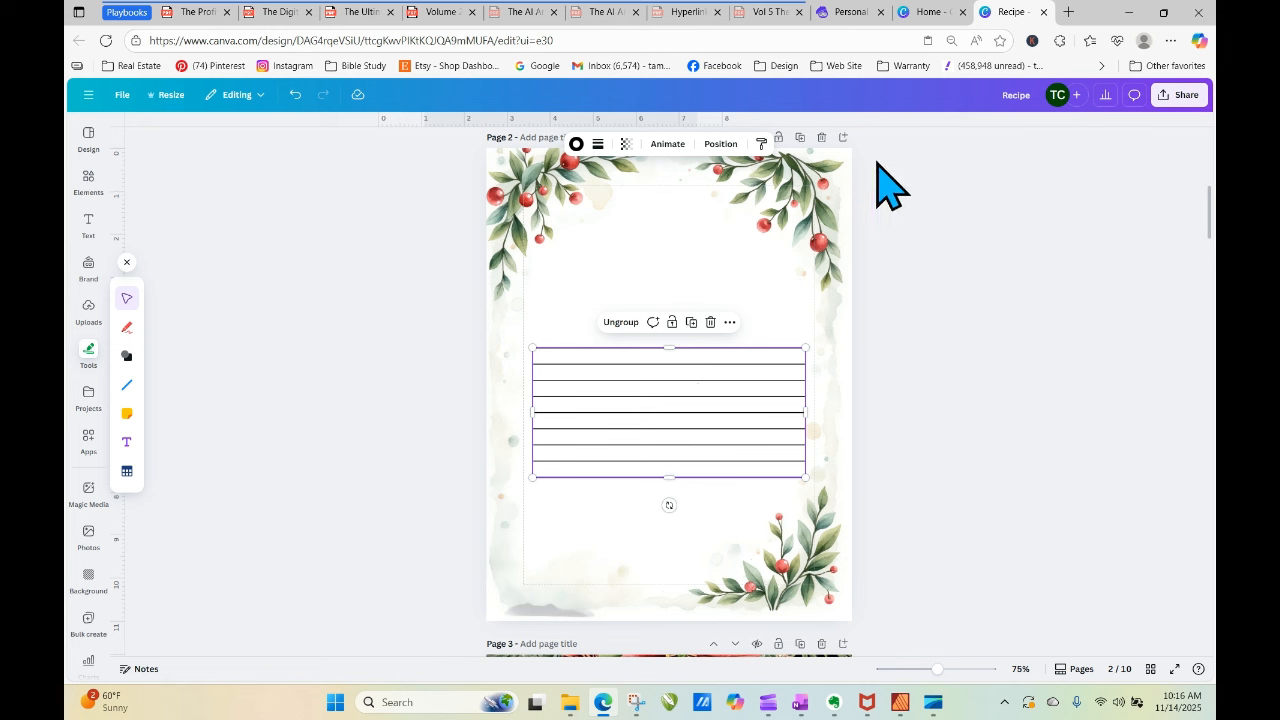
pyautogui.click(843, 138)
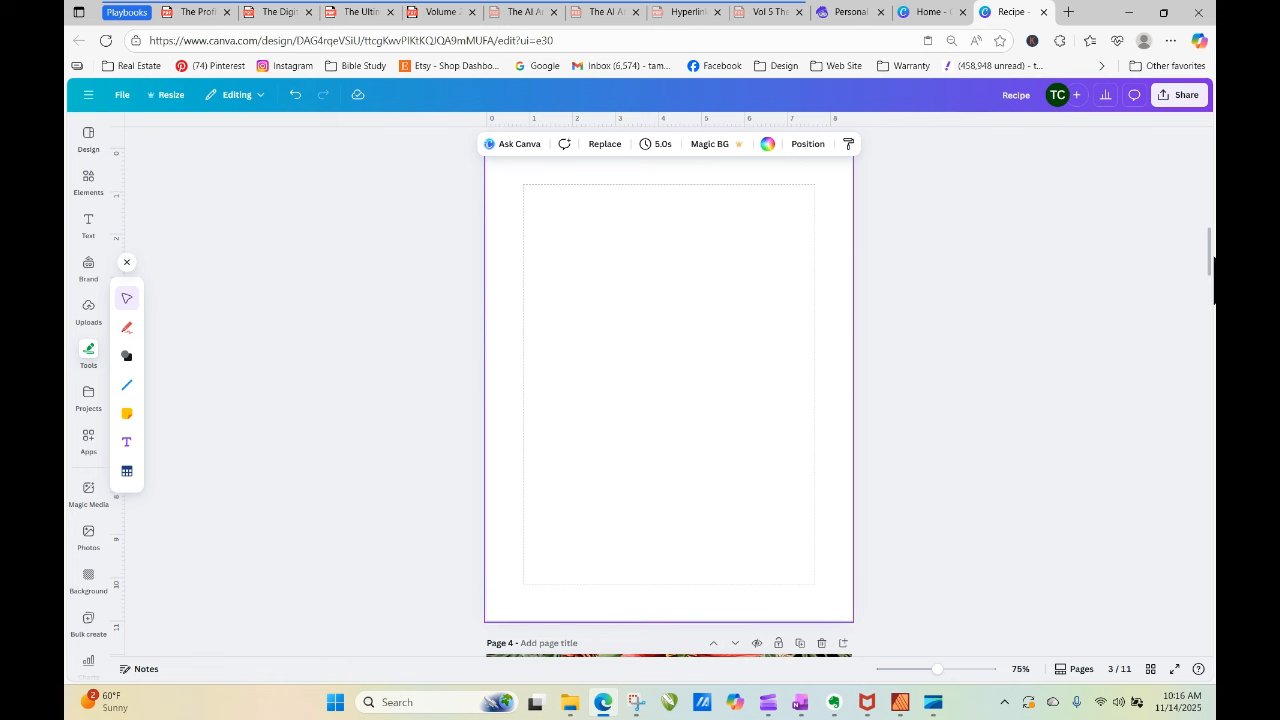
pyautogui.scroll(4, 1210, 280)
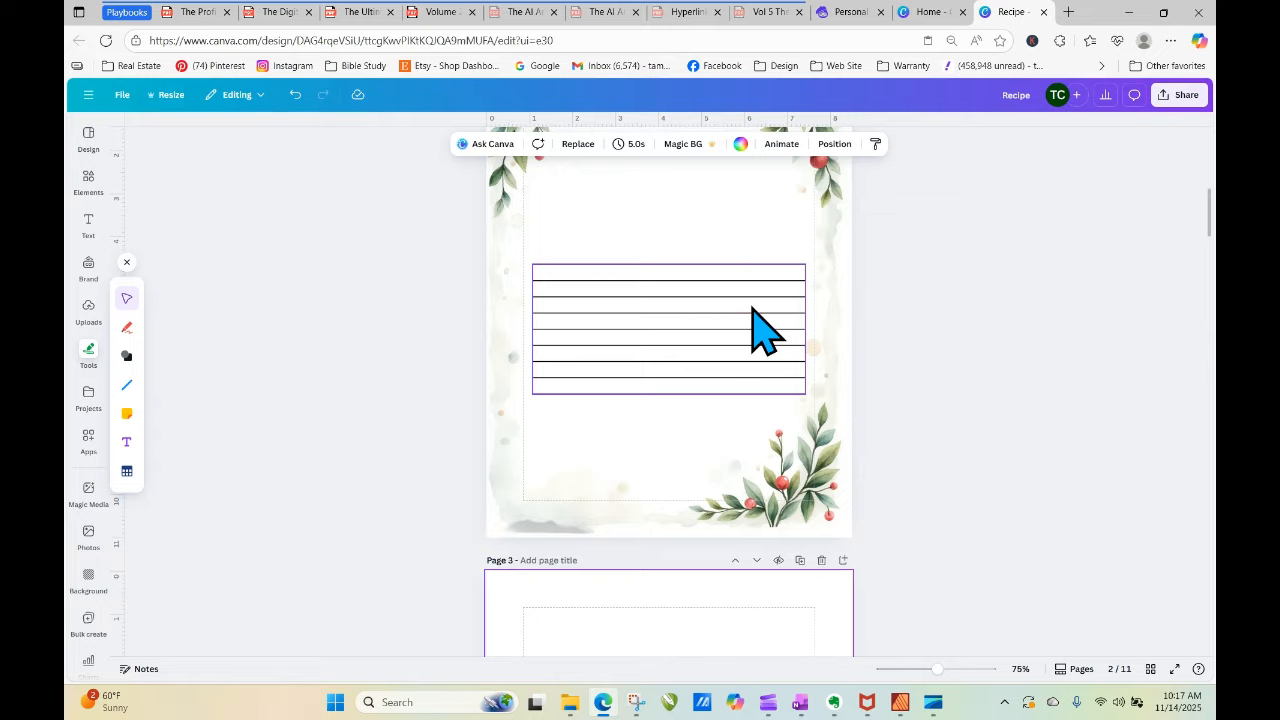
# Duplicate the group of nine writing lines on page 2 and move the copy to the upper-left margin corner of page 3.
pyautogui.click(752, 300)
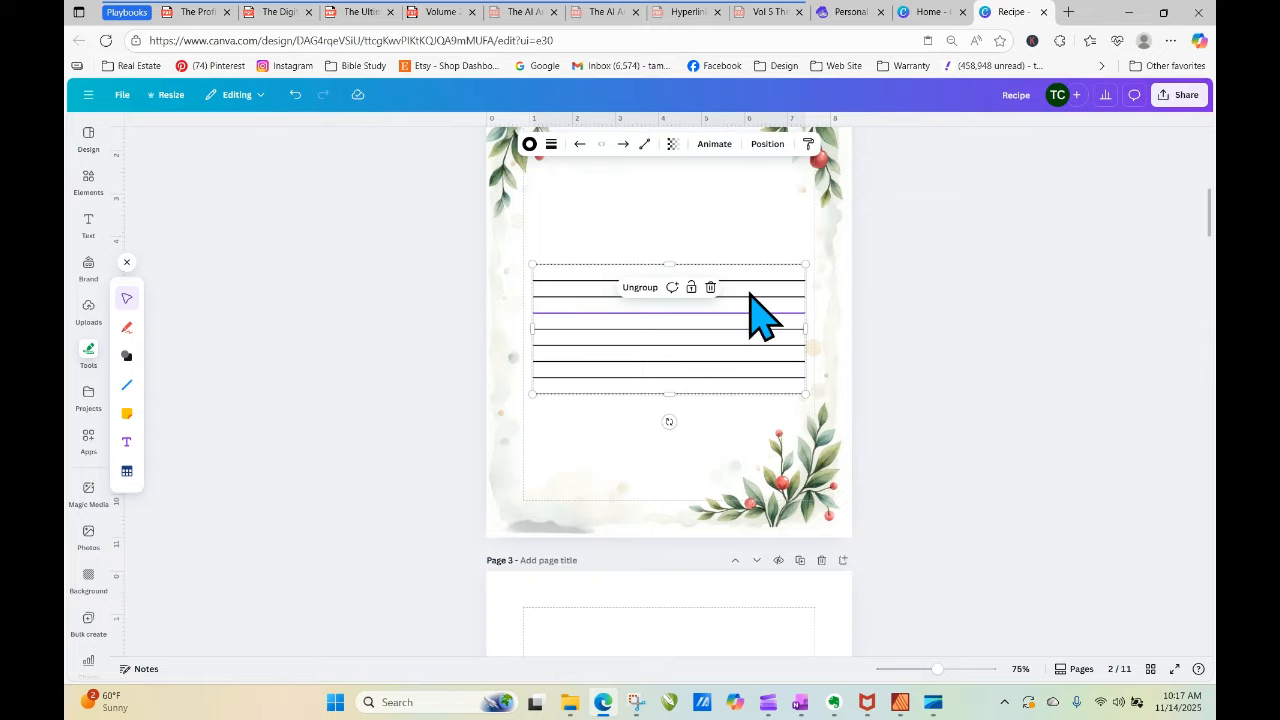
pyautogui.click(640, 288)
pyautogui.click(632, 239)
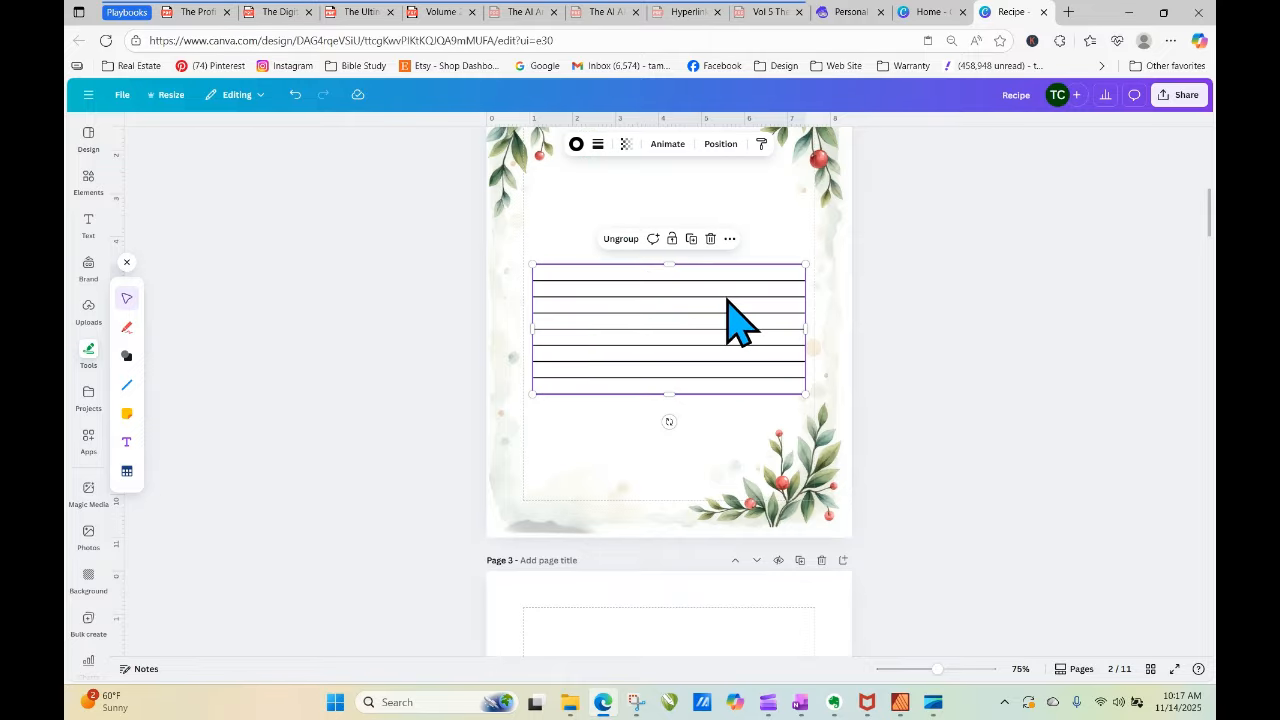
pyautogui.rightClick(728, 300)
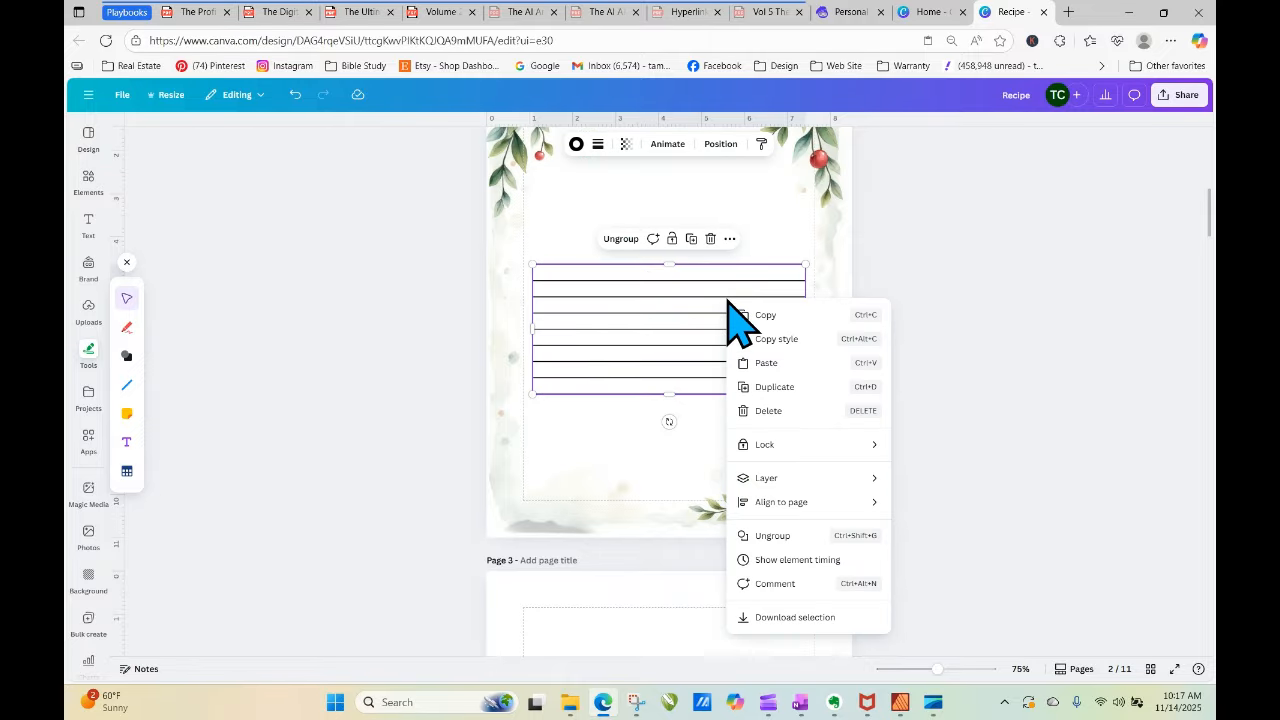
pyautogui.click(775, 387)
pyautogui.moveTo(677, 386); pyautogui.dragTo(714, 686)
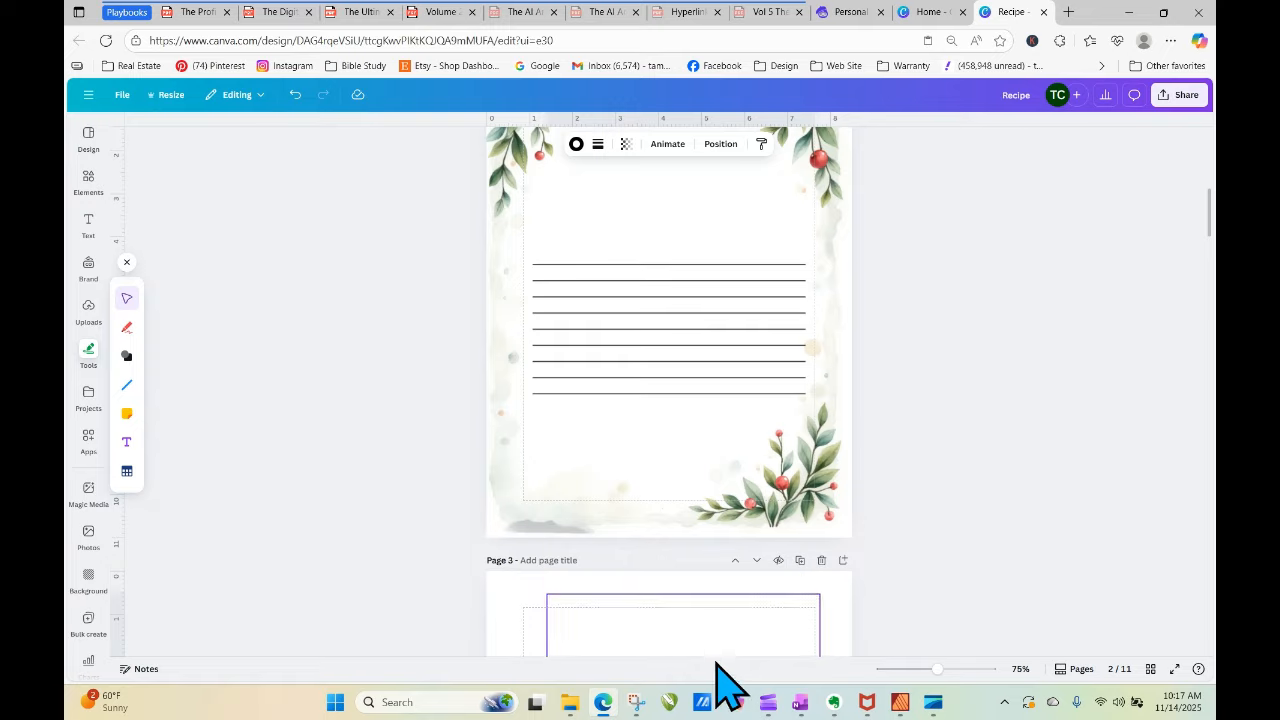
pyautogui.click(960, 560)
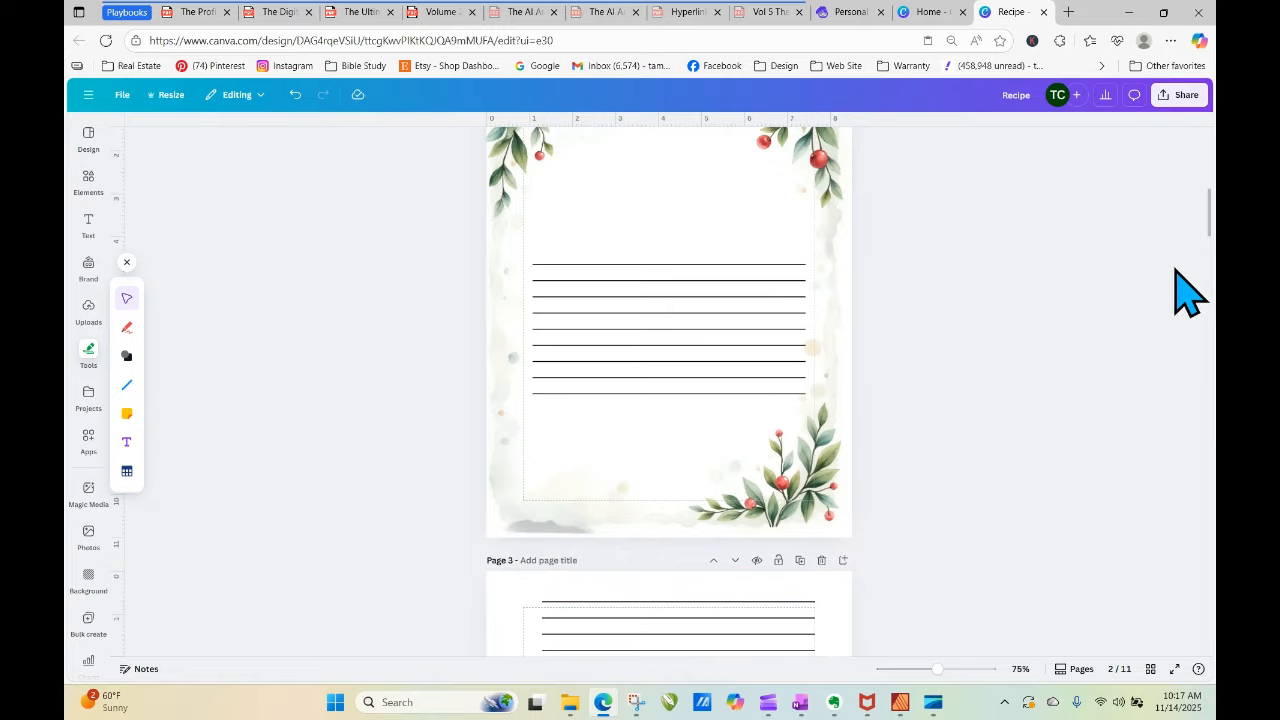
pyautogui.scroll(-3, 1210, 240)
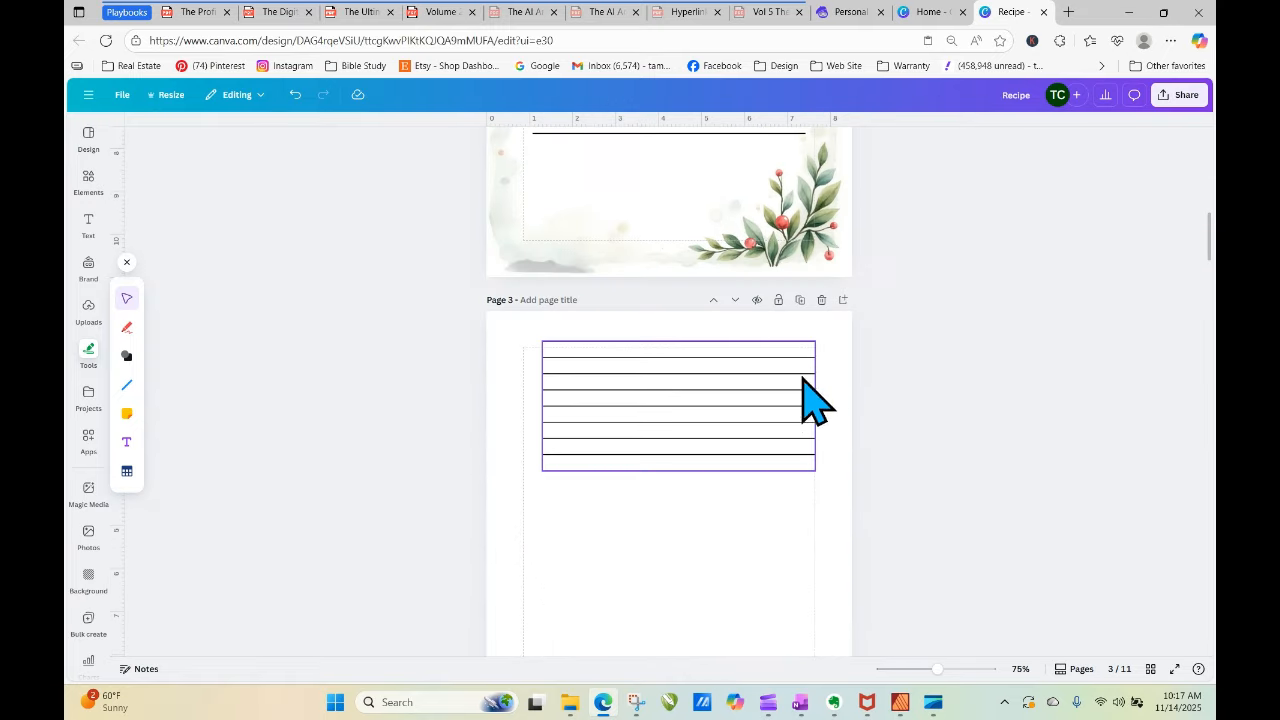
pyautogui.moveTo(800, 400); pyautogui.dragTo(762, 389)
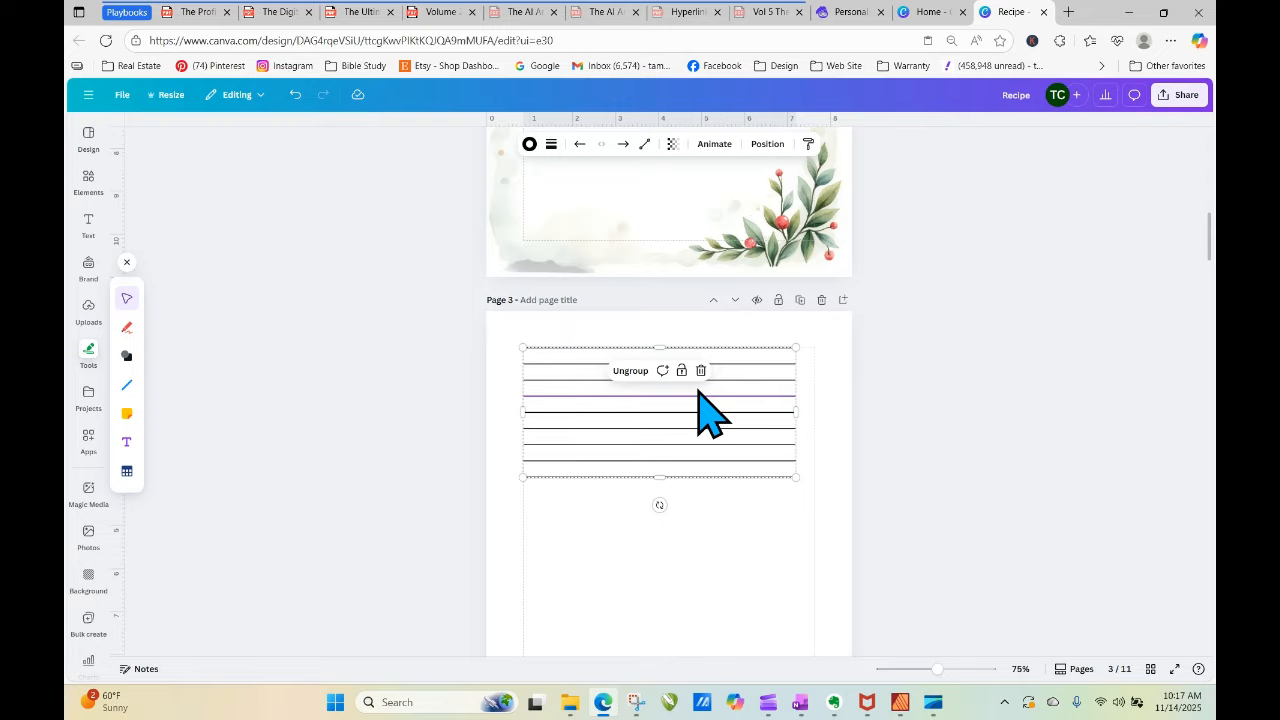
# Duplicate the line block on page 3 and center a narrower copy, about 3.75 in wide, below the original.
pyautogui.rightClick(698, 391)
pyautogui.click(740, 478)
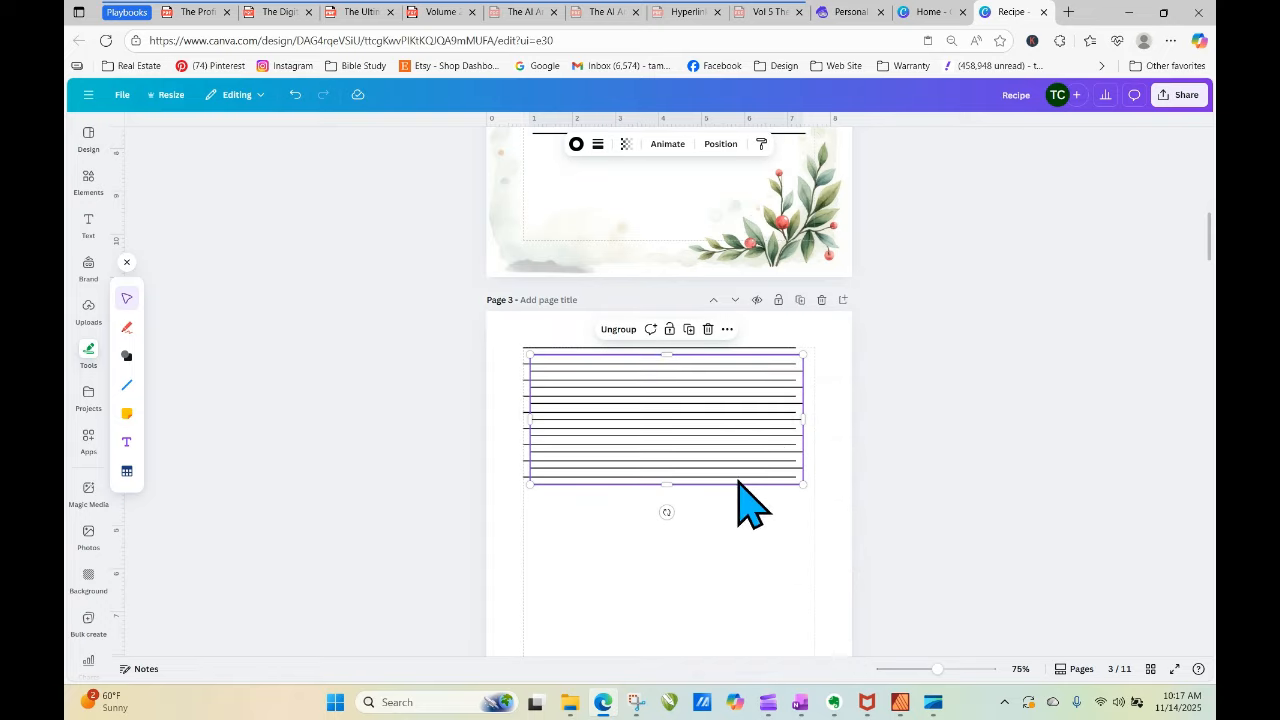
pyautogui.moveTo(804, 419); pyautogui.dragTo(657, 561)
pyautogui.click(885, 570)
pyautogui.click(930, 565)
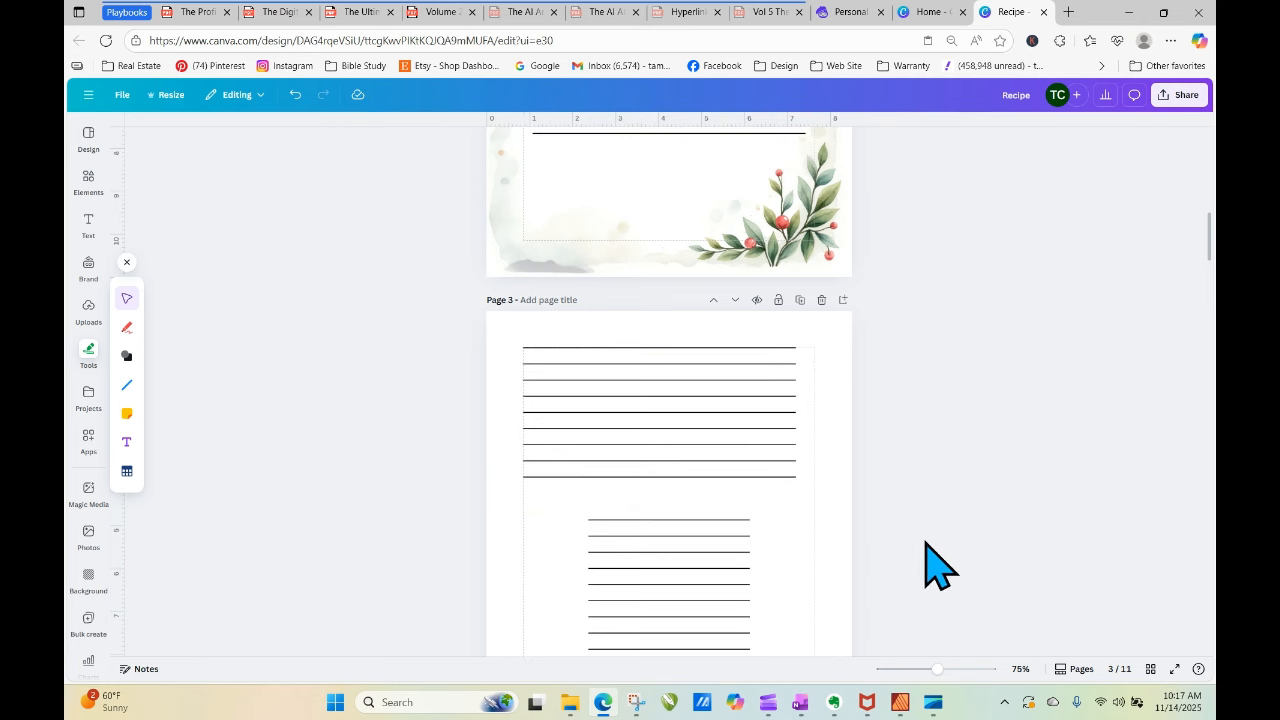
# Duplicate the narrow line block and arrange the two blocks side by side below the wide one on page 3.
pyautogui.click(686, 538)
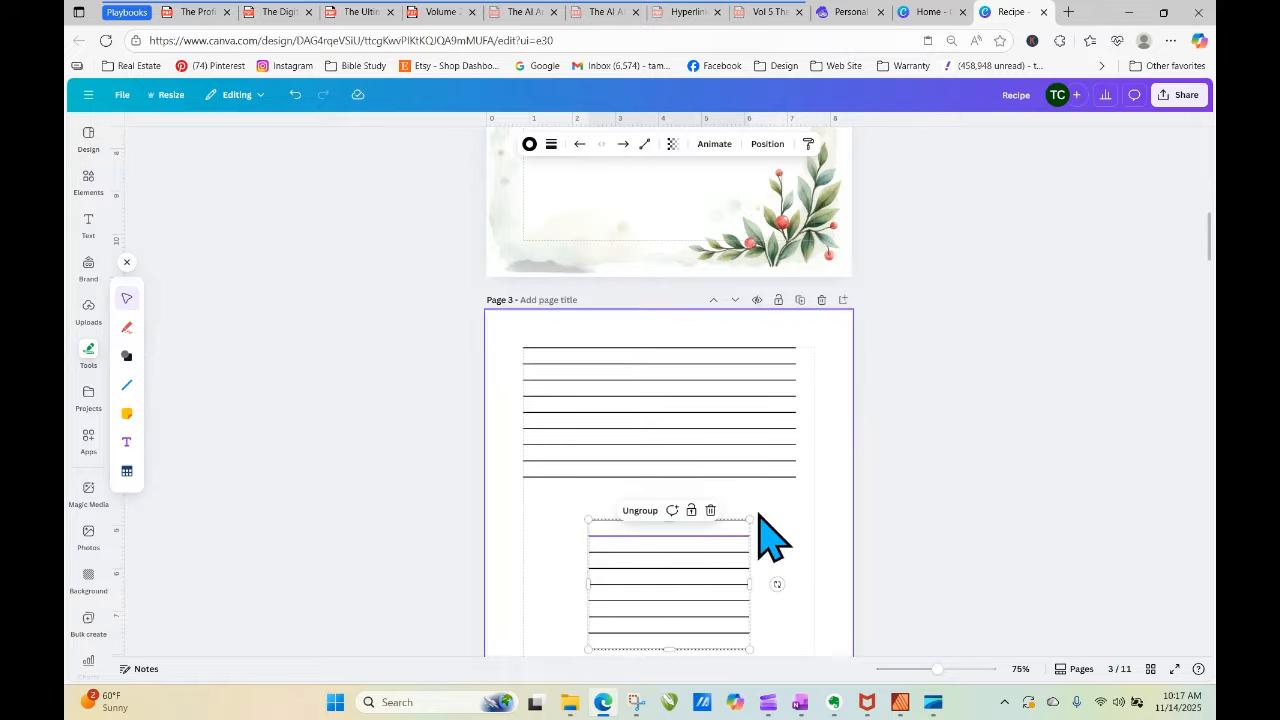
pyautogui.rightClick(677, 605)
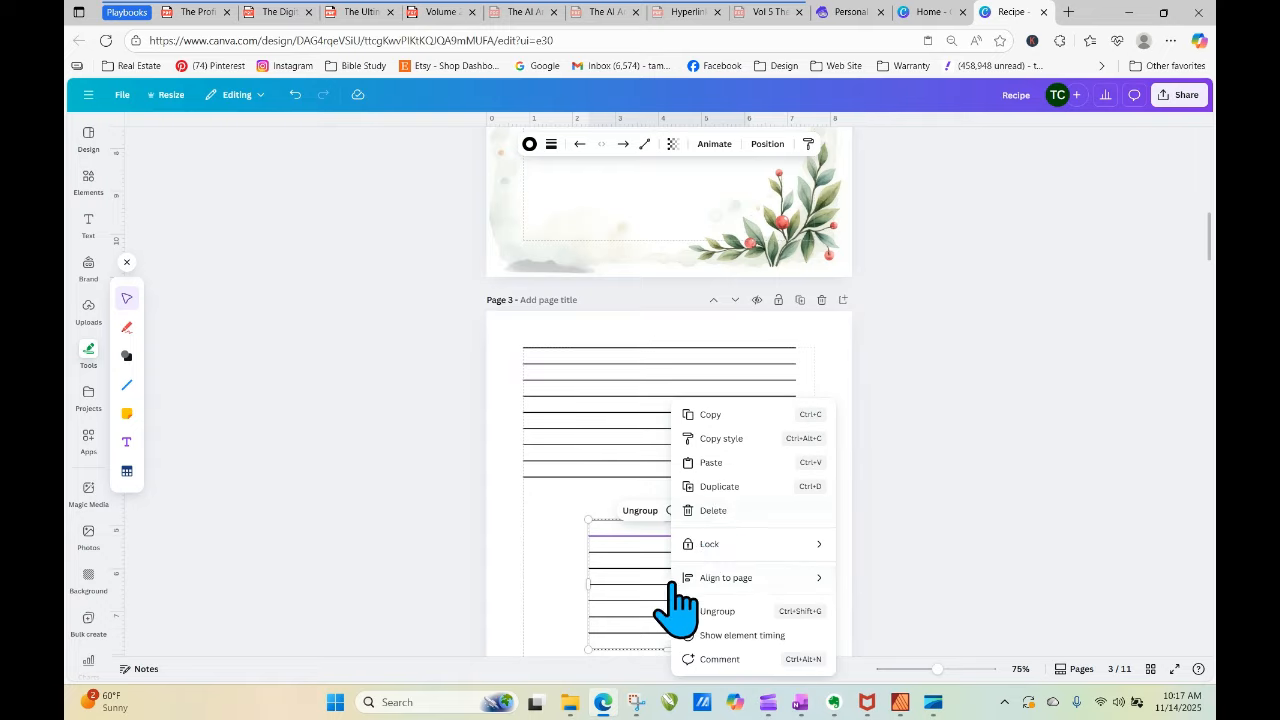
pyautogui.click(728, 487)
pyautogui.moveTo(712, 585); pyautogui.dragTo(745, 585)
pyautogui.click(617, 571)
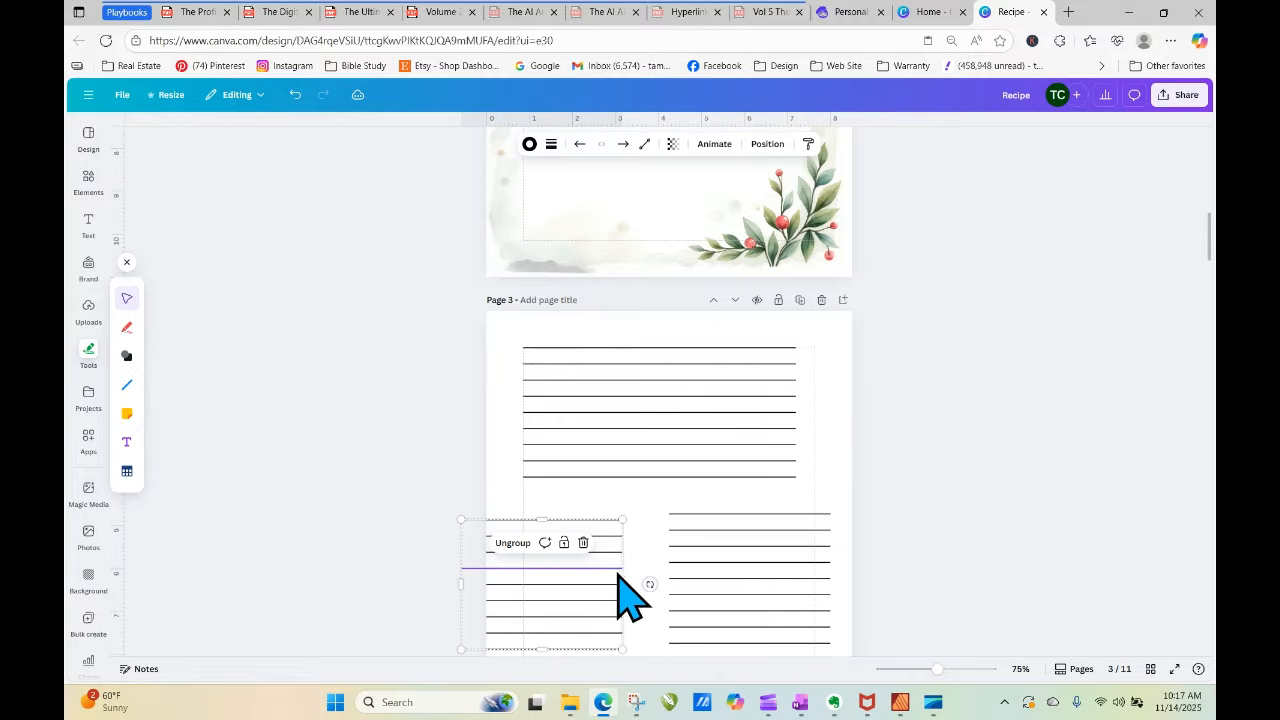
pyautogui.moveTo(617, 571); pyautogui.dragTo(640, 562)
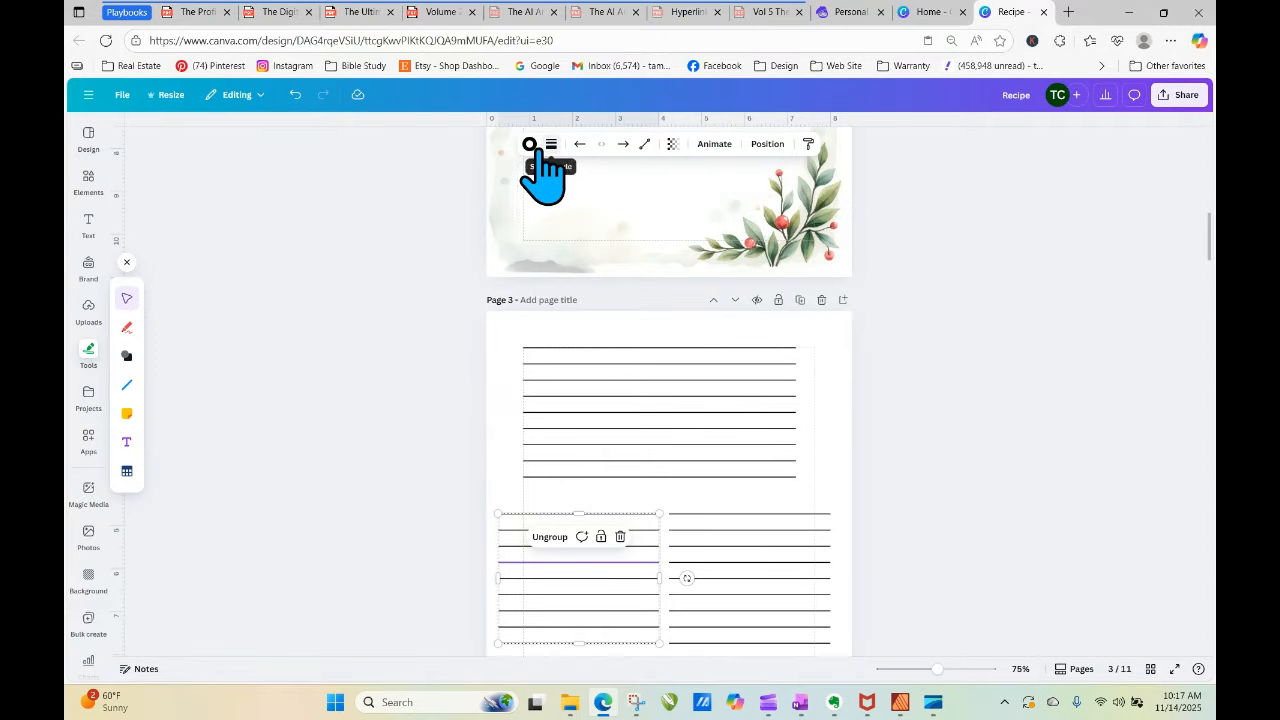
pyautogui.click(414, 416)
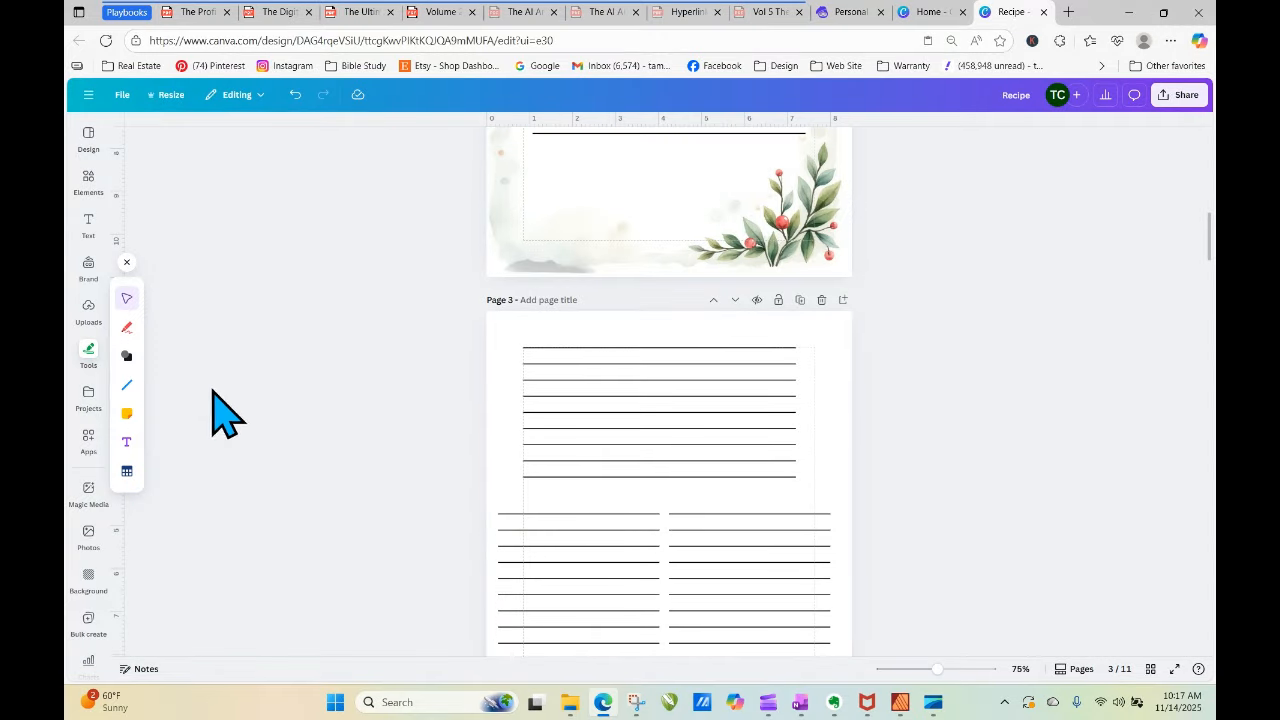
# Add a recently used square to page 3 and stretch it to about 3.75 by 3.03 in to cover the lower-left line block.
pyautogui.click(89, 180)
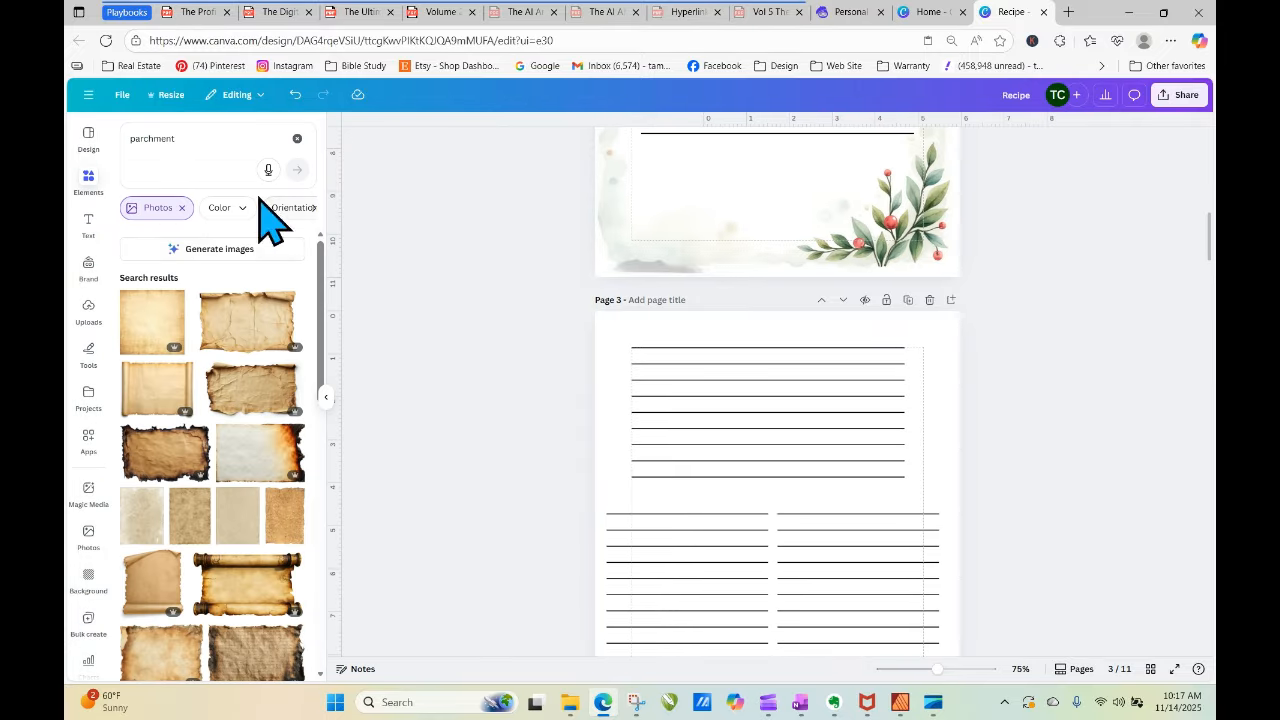
pyautogui.click(297, 139)
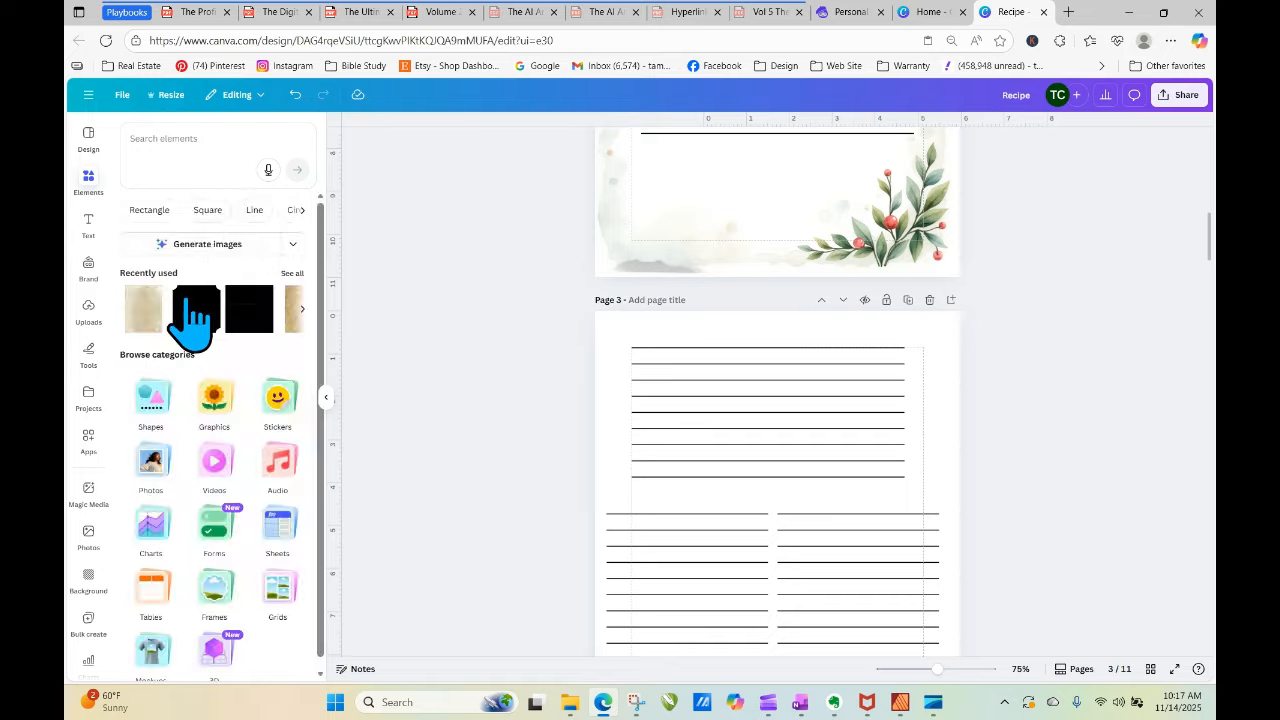
pyautogui.click(255, 318)
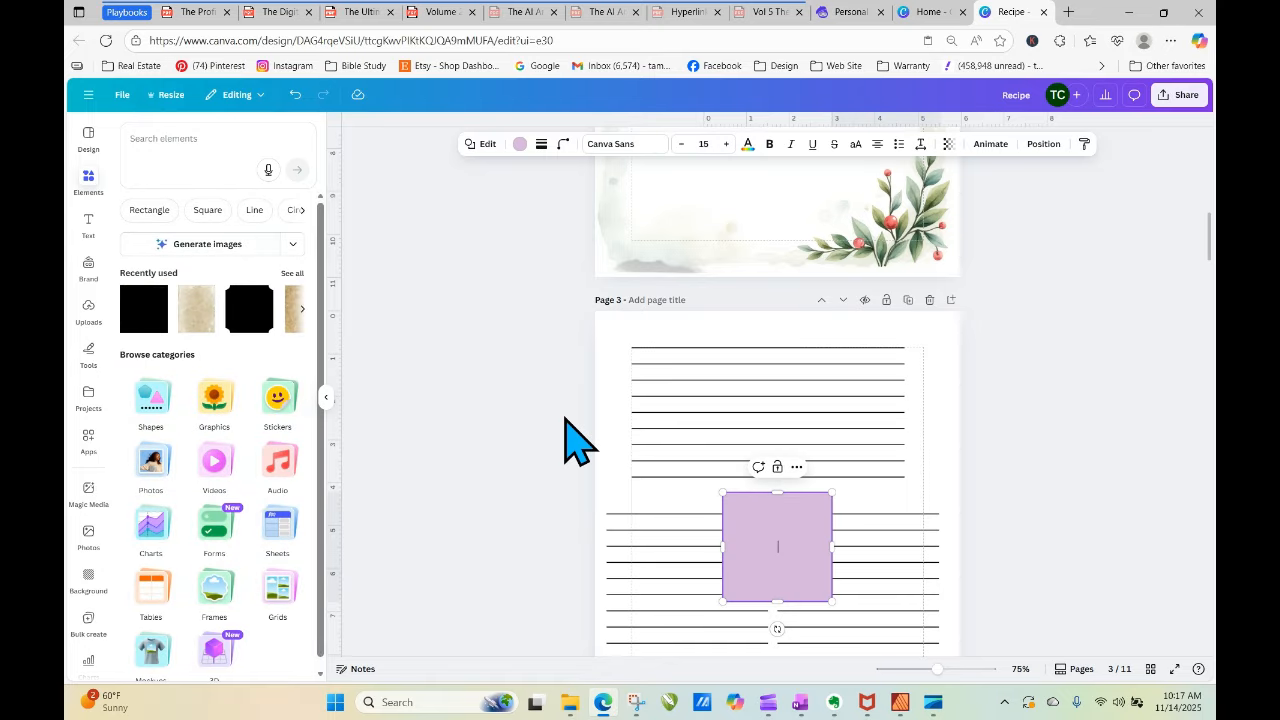
pyautogui.click(486, 528)
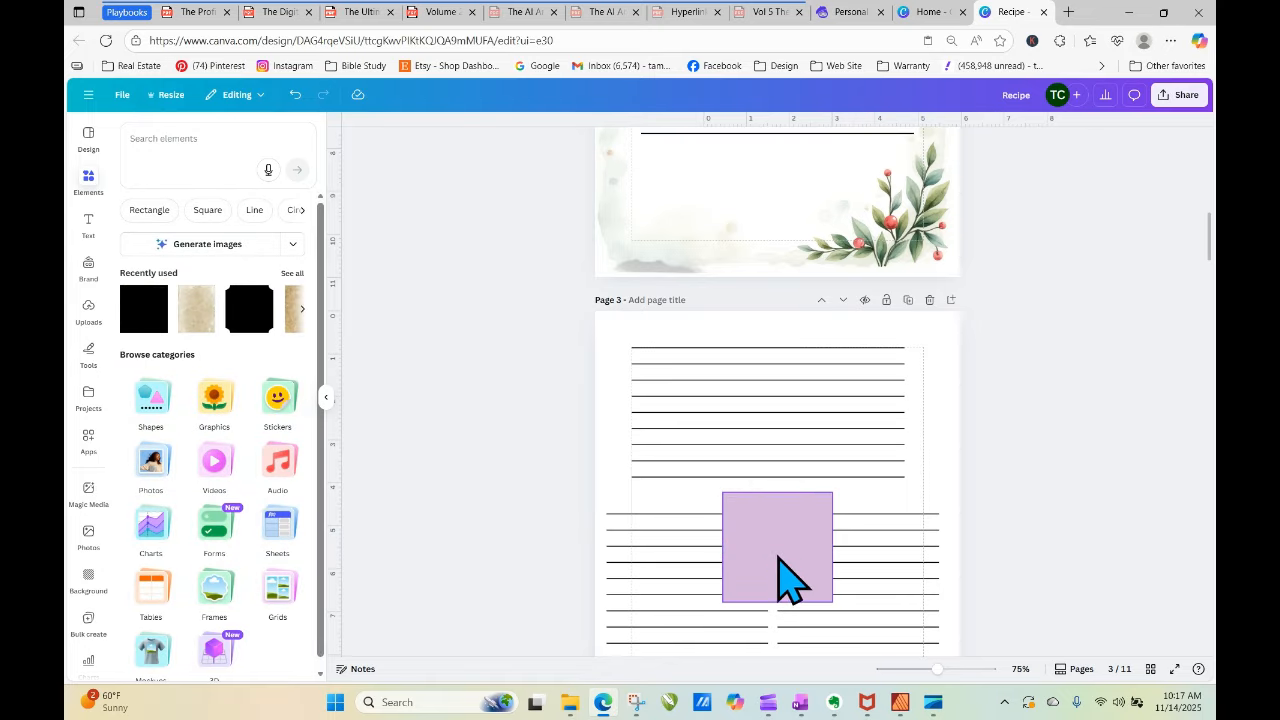
pyautogui.moveTo(791, 571); pyautogui.dragTo(679, 579)
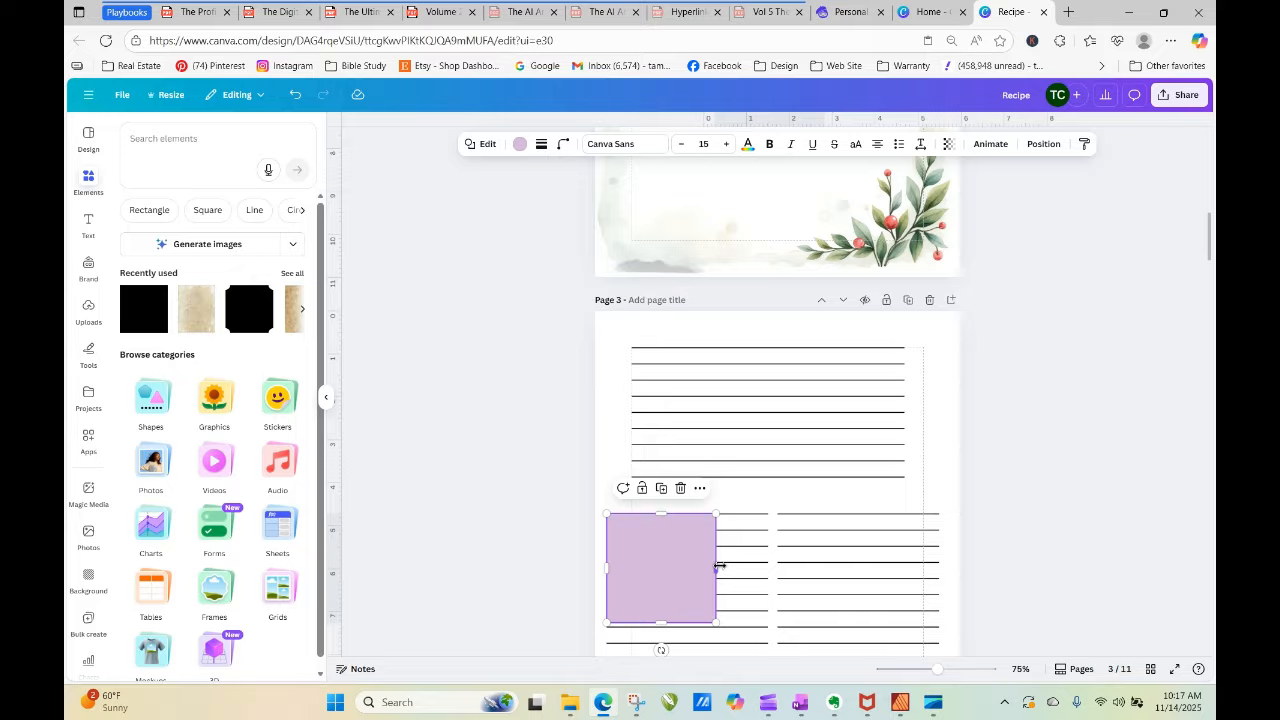
pyautogui.moveTo(718, 566); pyautogui.dragTo(768, 566)
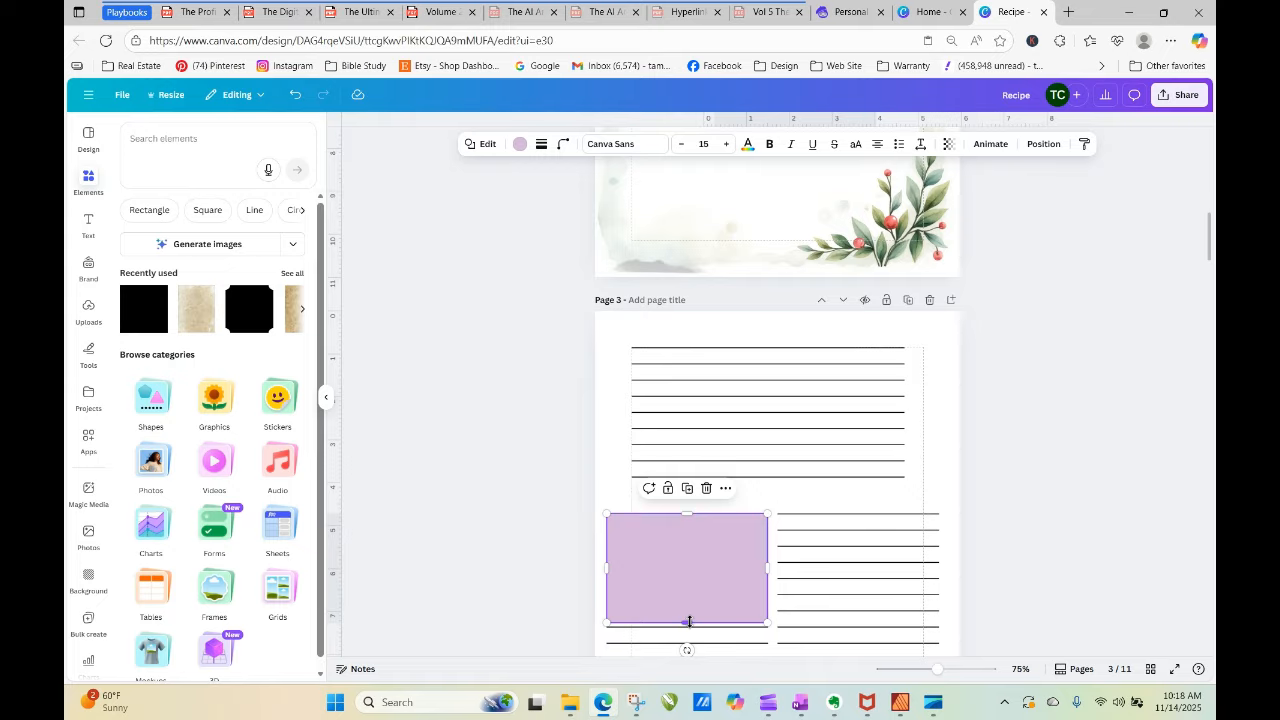
pyautogui.moveTo(689, 622); pyautogui.dragTo(688, 644)
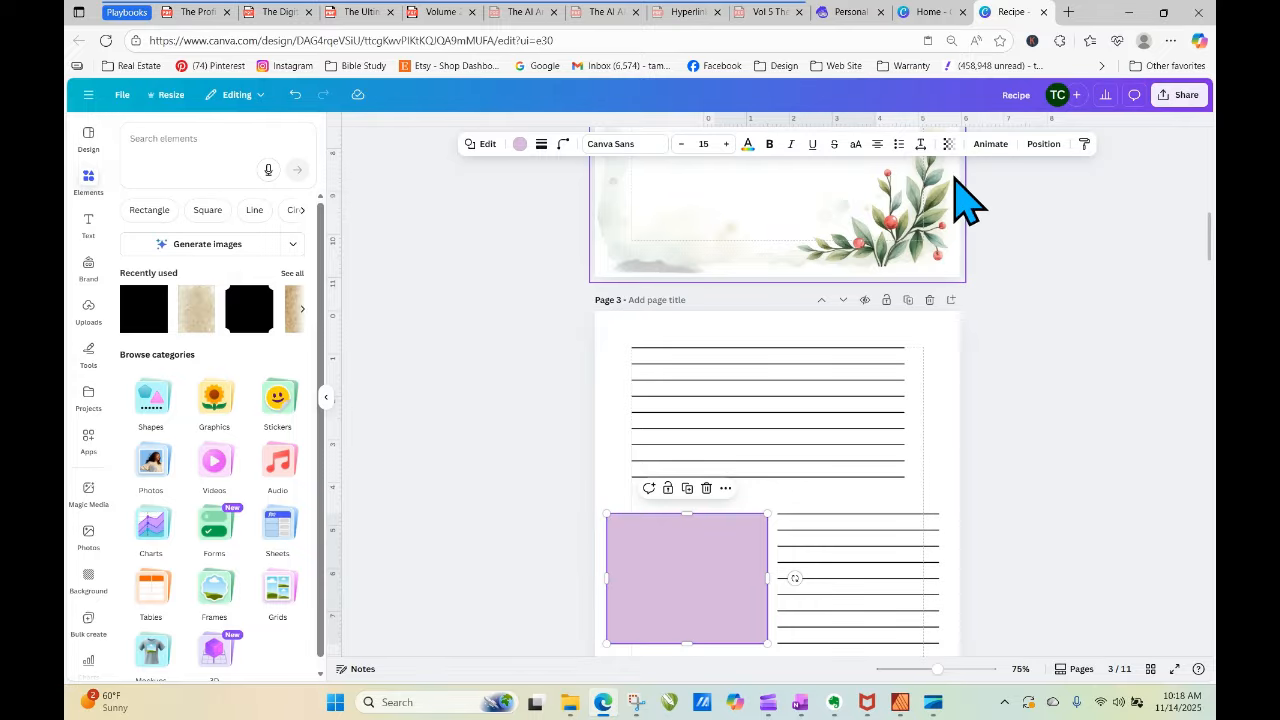
# Send the purple box behind the lower-left writing lines and give it a solid black outline.
pyautogui.click(1043, 145)
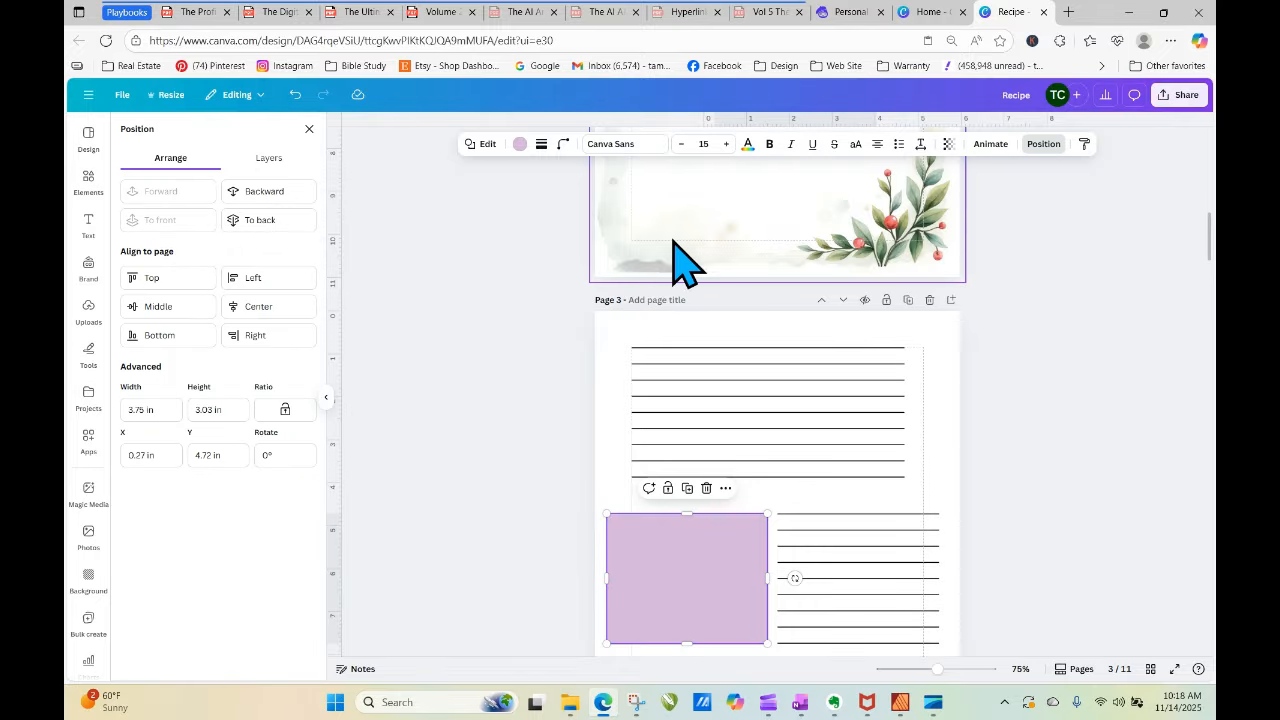
pyautogui.click(297, 198)
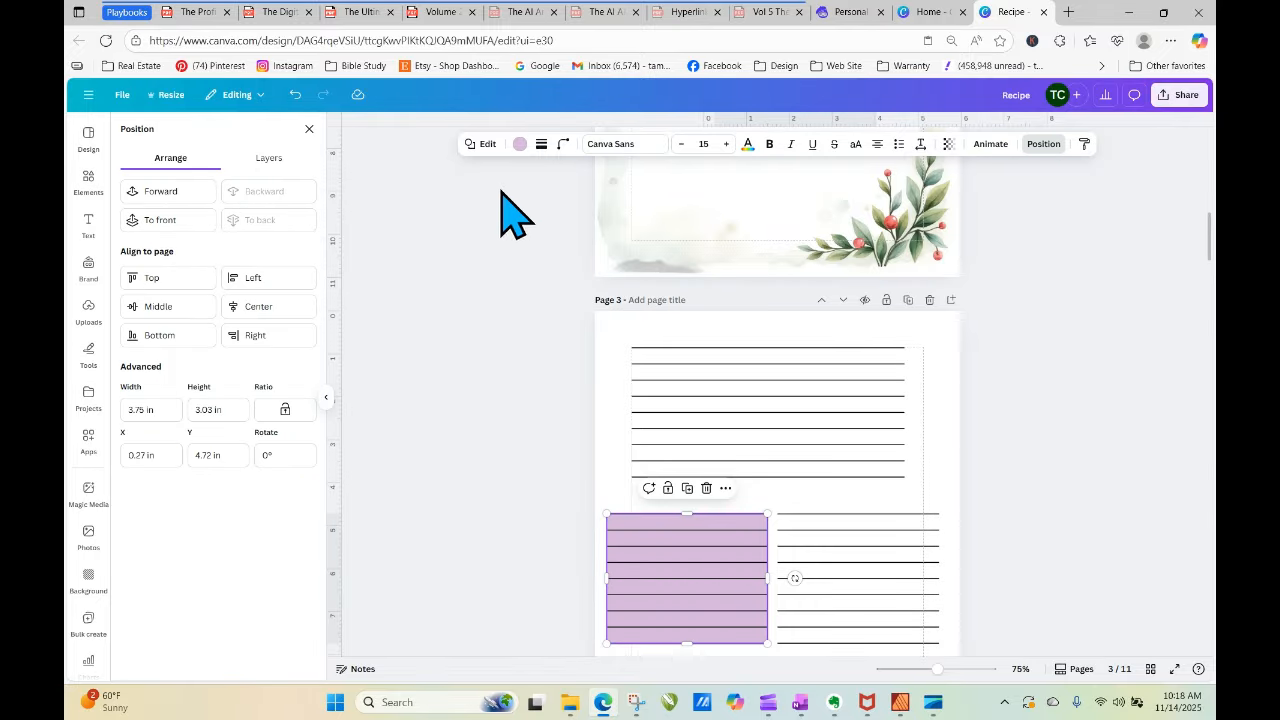
pyautogui.click(519, 145)
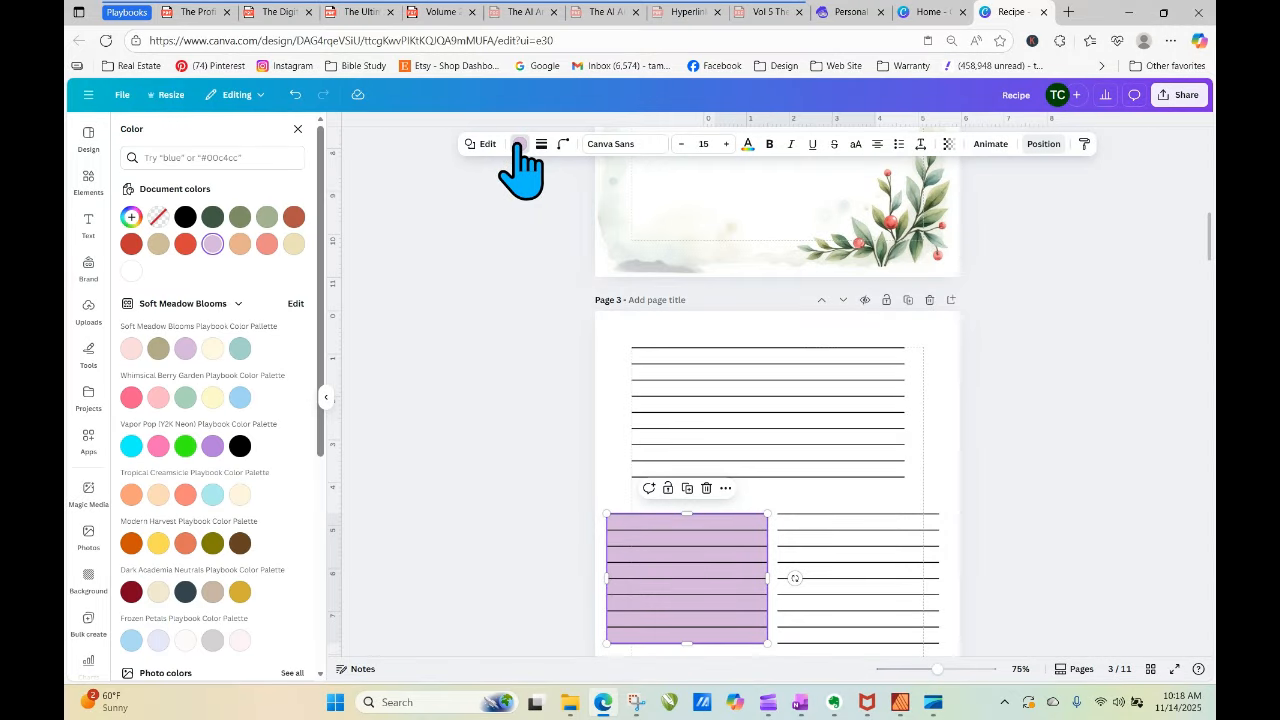
pyautogui.click(541, 145)
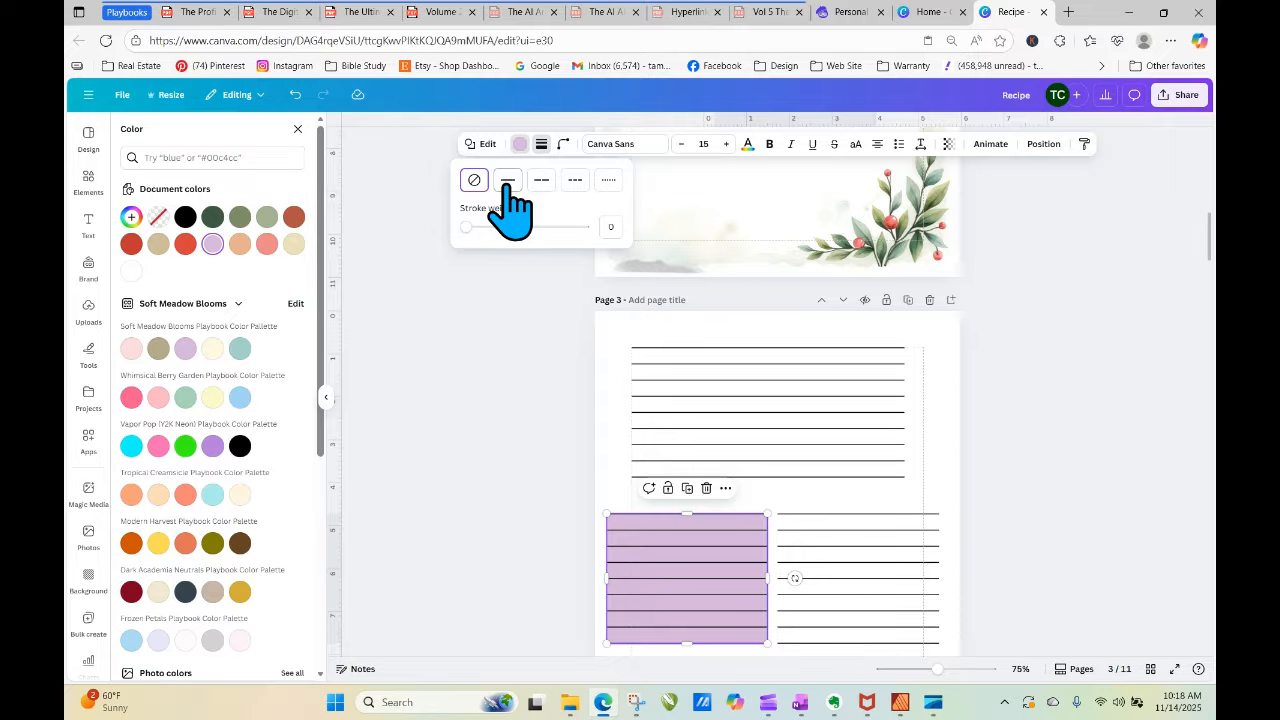
pyautogui.click(507, 181)
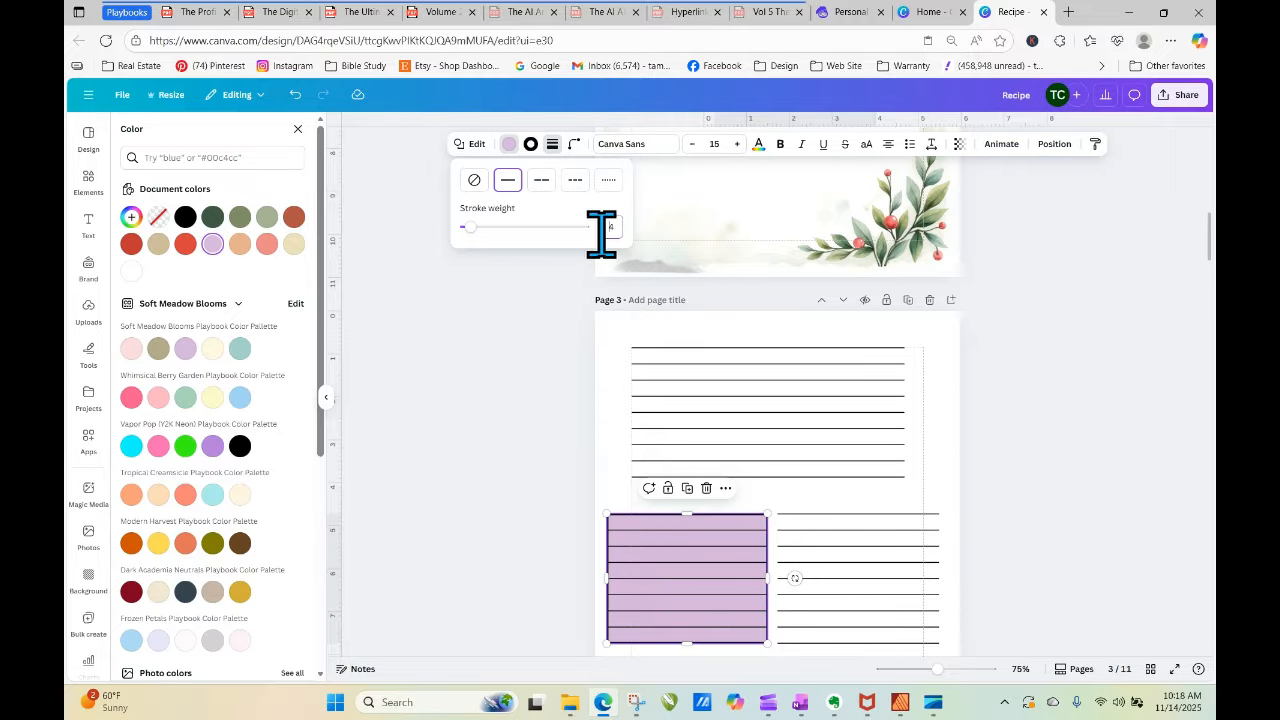
pyautogui.click(517, 353)
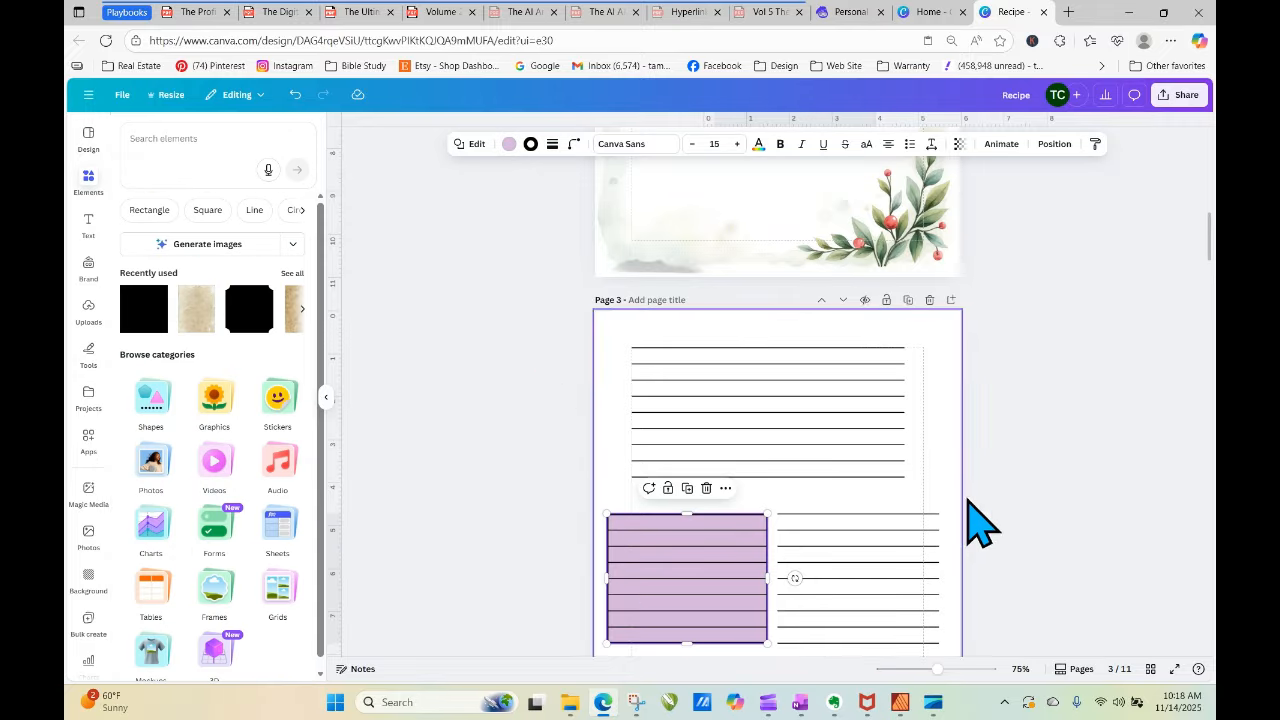
pyautogui.click(978, 520)
# Send the lower-left group of writing lines backward behind the purple box.
pyautogui.click(697, 555)
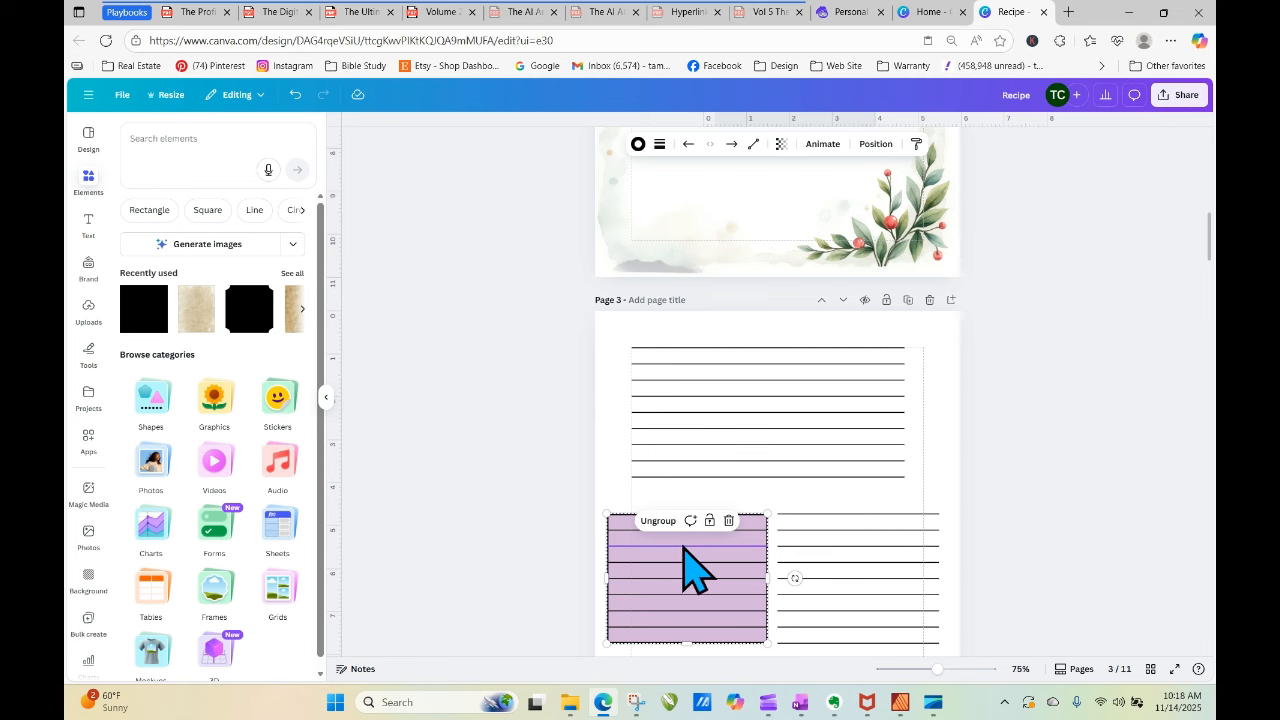
pyautogui.click(876, 144)
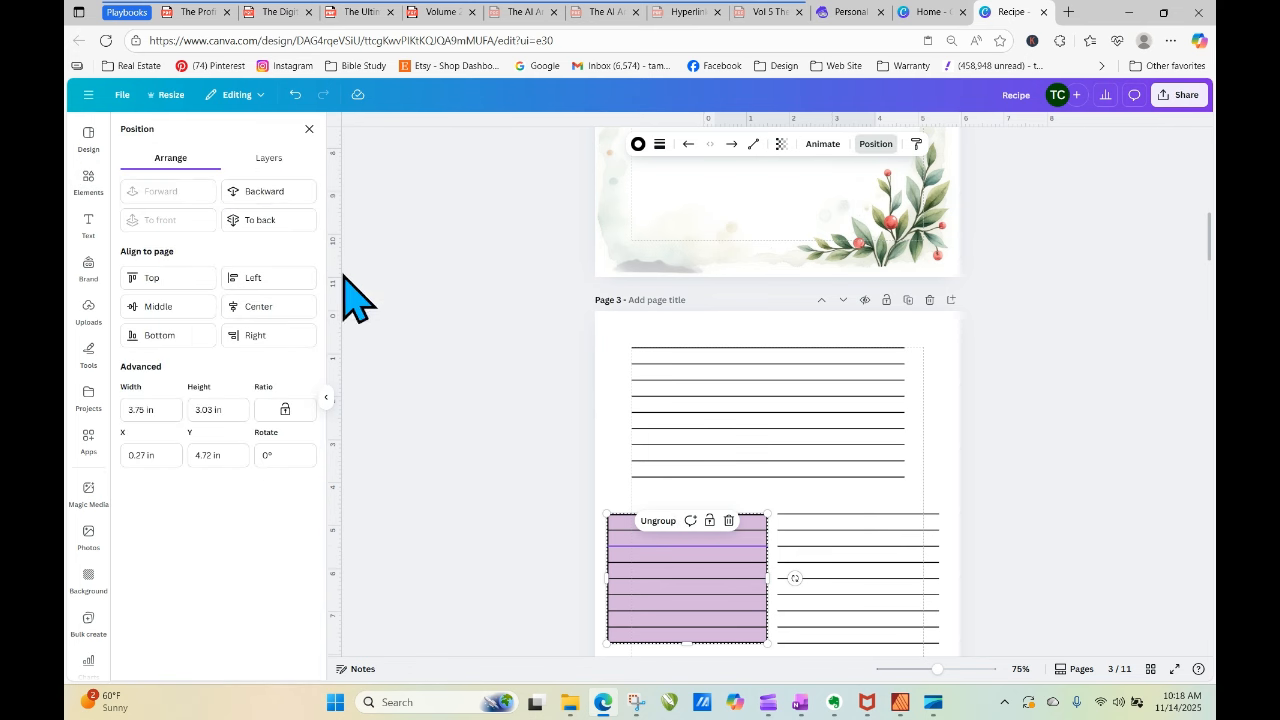
pyautogui.click(268, 191)
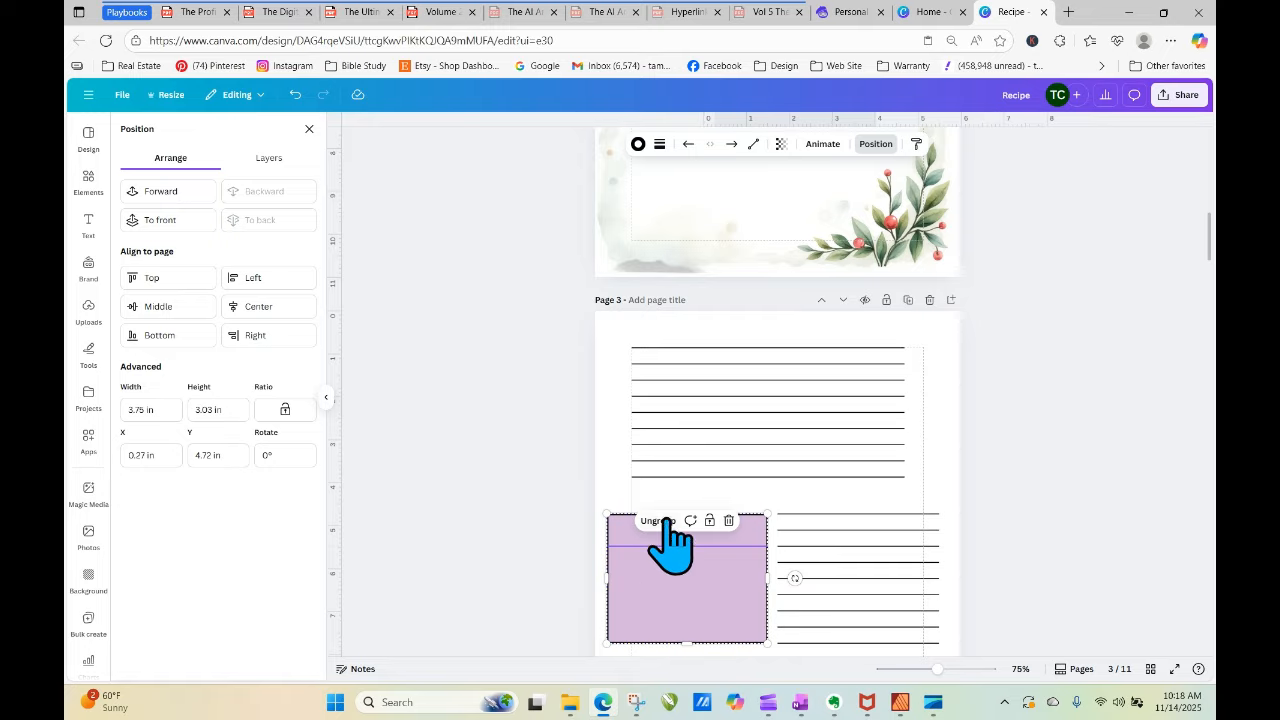
pyautogui.click(526, 486)
# Recolor the box with the peach document color and send it to the back, behind the writing lines.
pyautogui.click(735, 579)
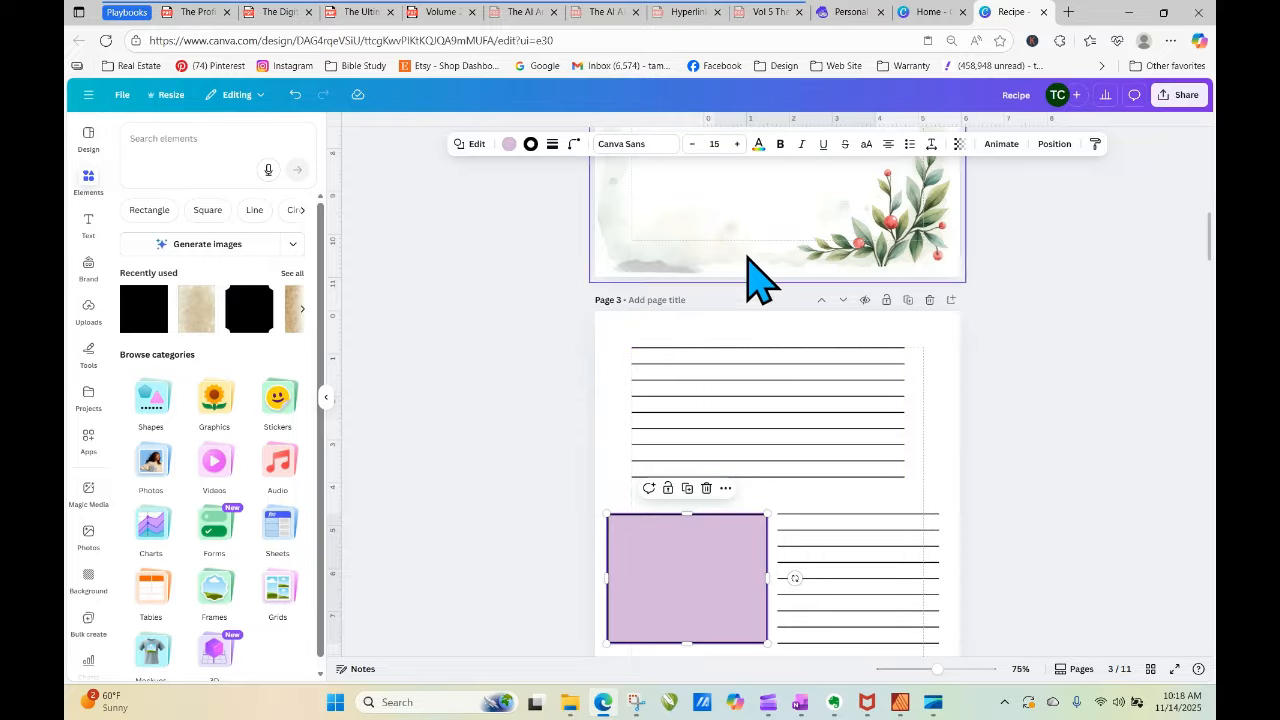
pyautogui.click(509, 144)
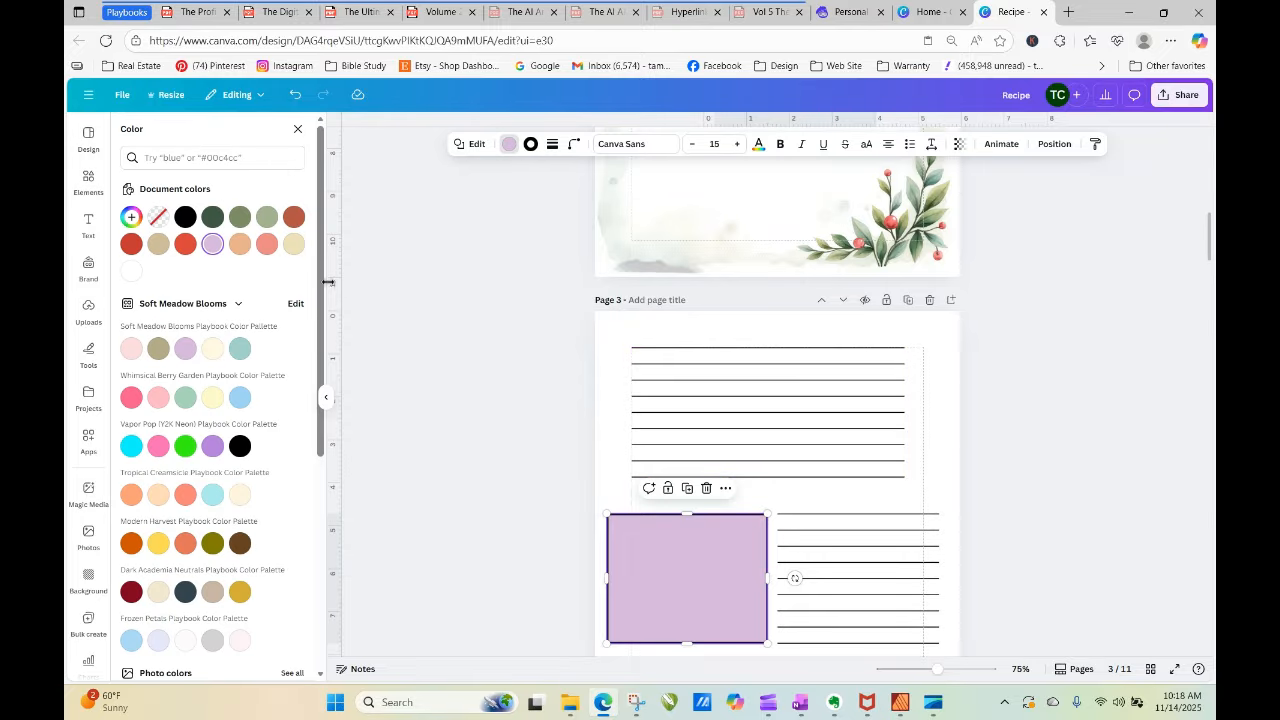
pyautogui.click(239, 244)
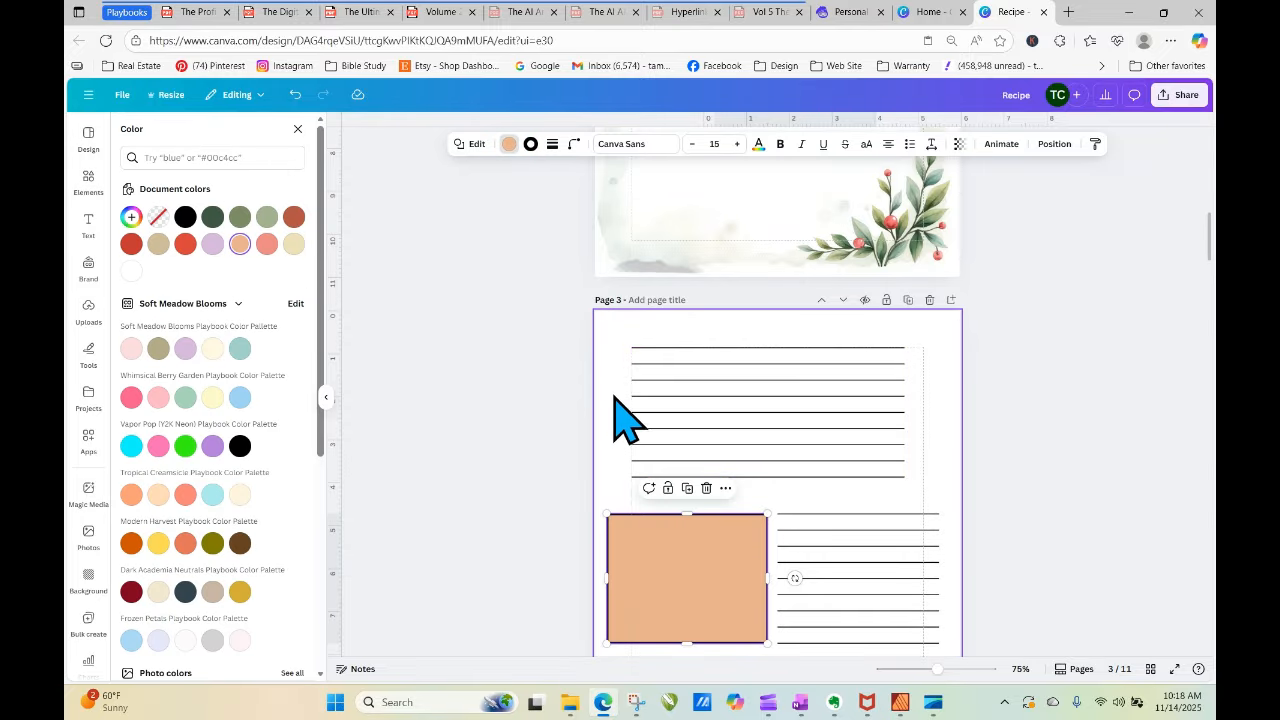
pyautogui.click(1052, 148)
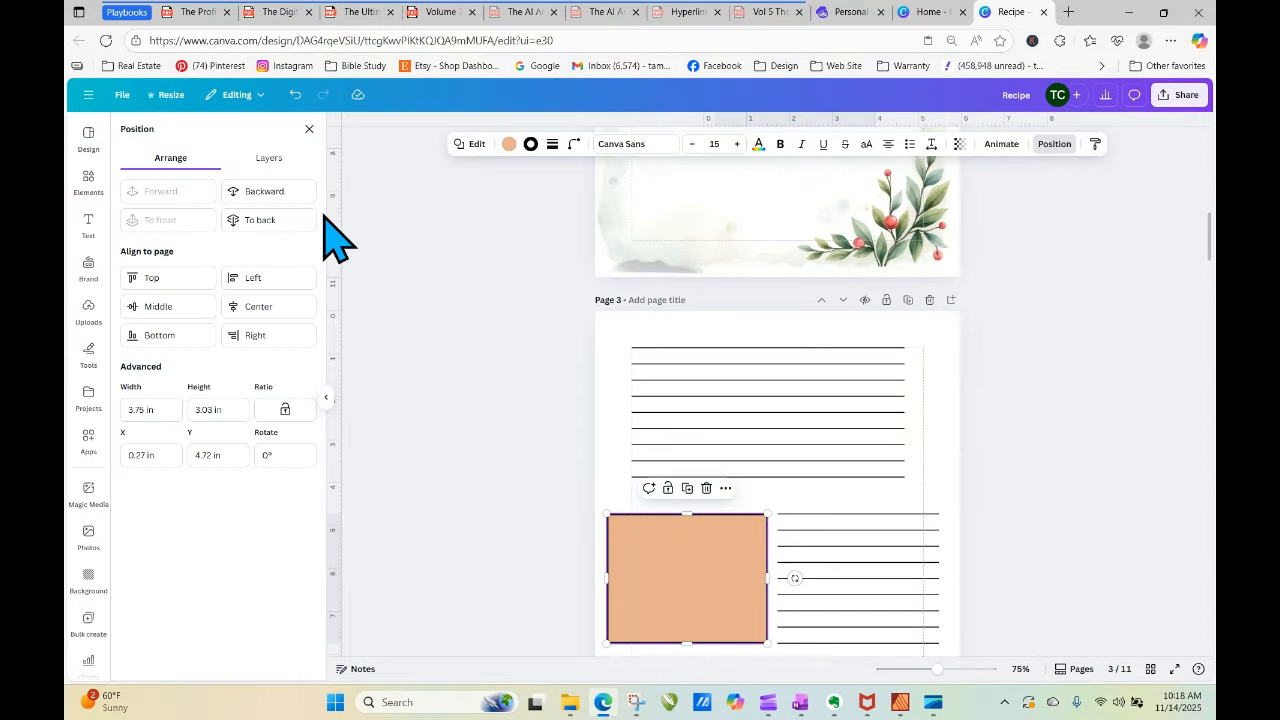
pyautogui.click(266, 220)
pyautogui.click(1110, 512)
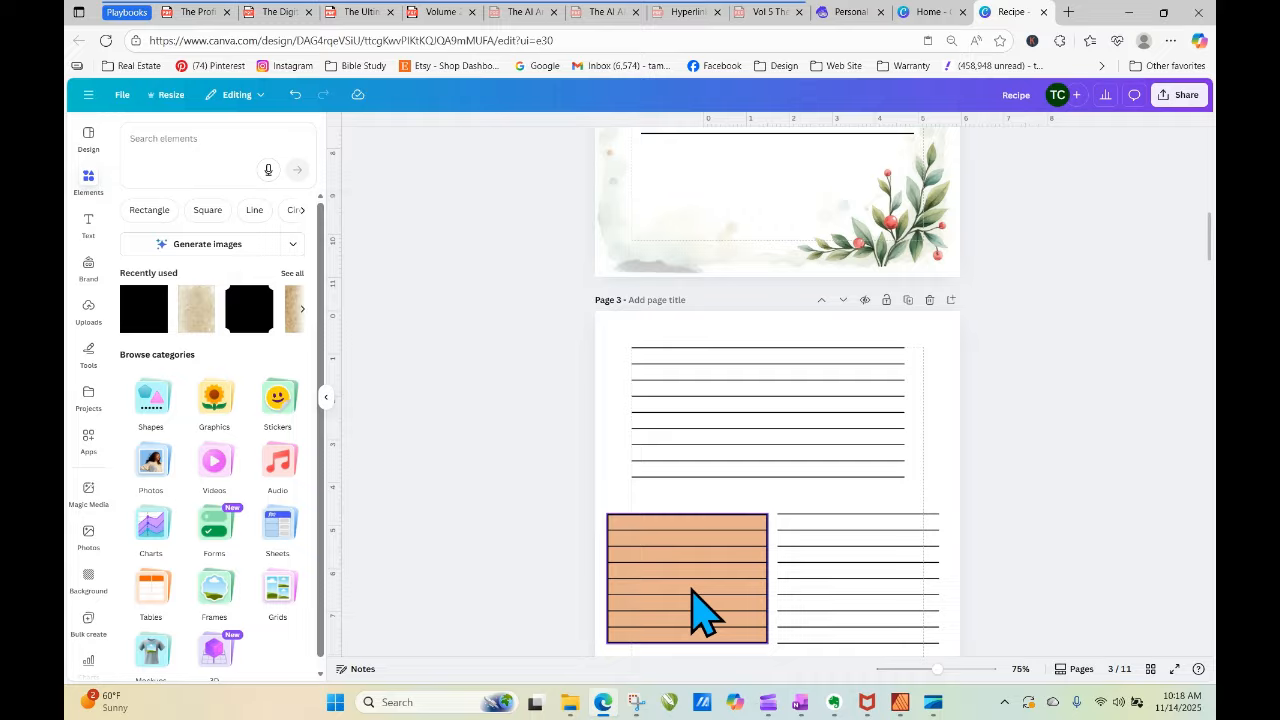
# Group the peach box on page 3 with the writing lines that lie on it.
pyautogui.moveTo(560, 508); pyautogui.dragTo(651, 517)
pyautogui.click(535, 500)
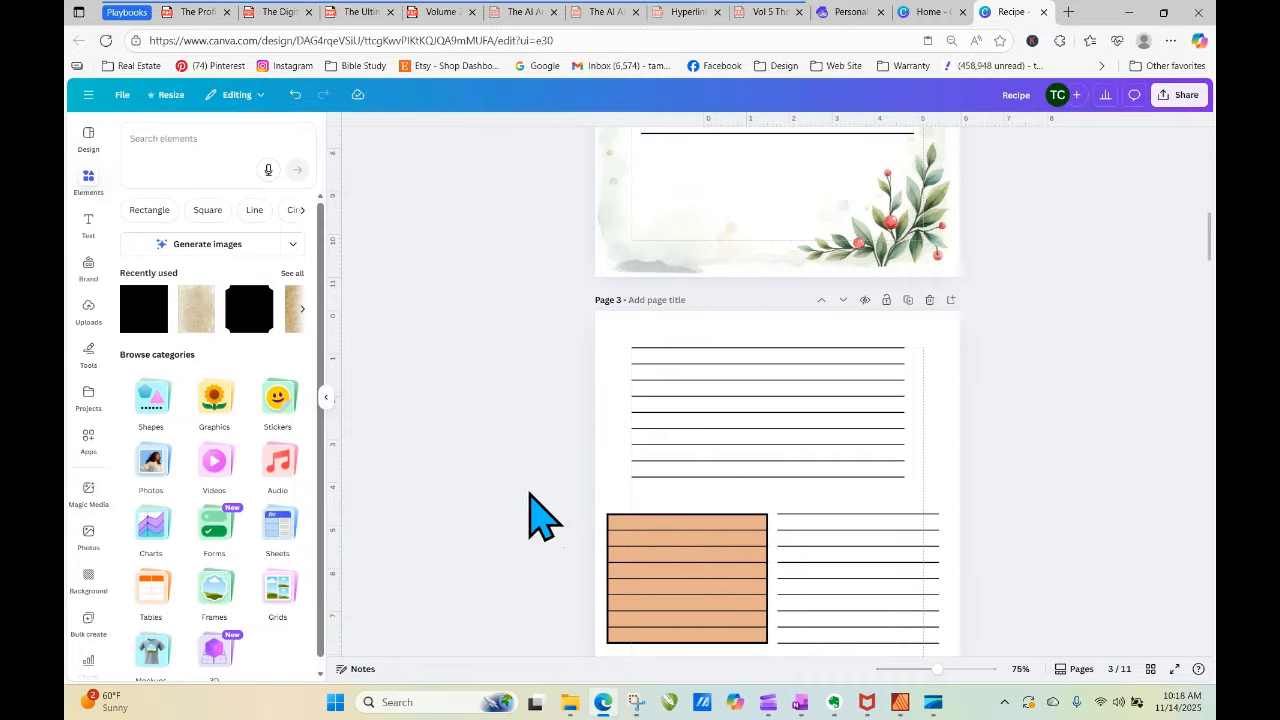
pyautogui.moveTo(543, 491); pyautogui.dragTo(705, 655)
pyautogui.click(649, 490)
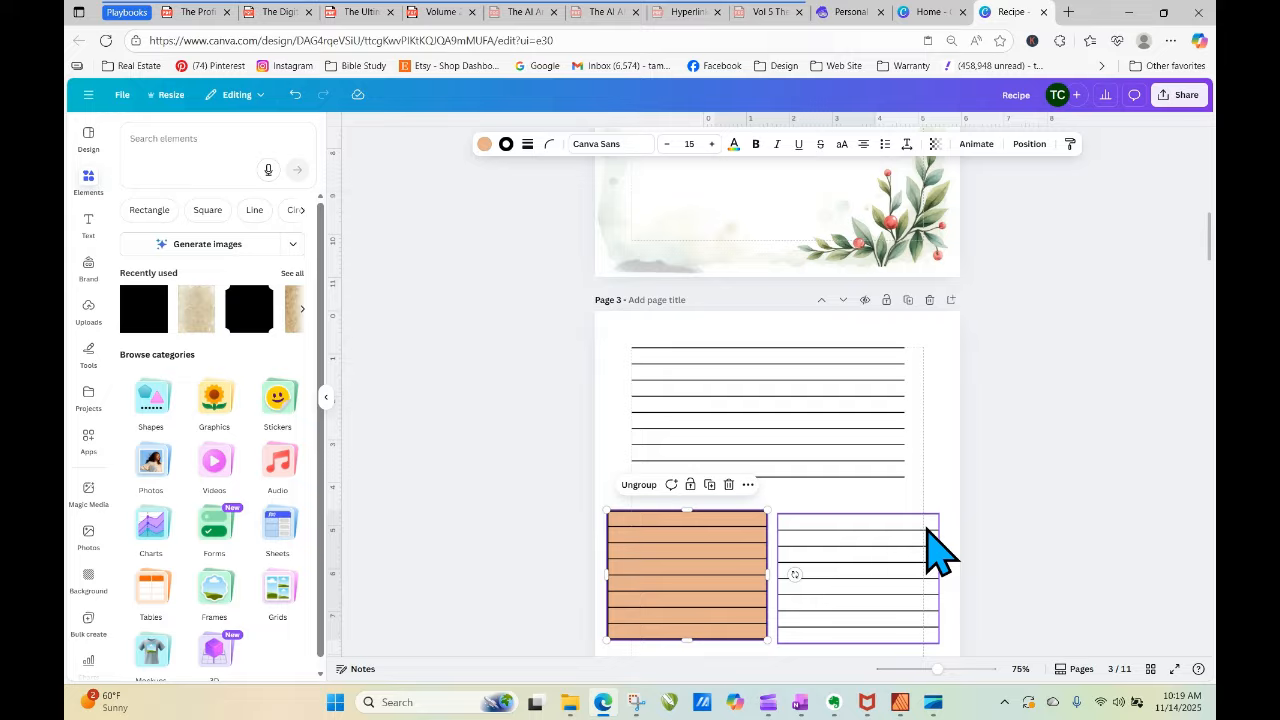
# Nudge the top block of writing lines on page 3 slightly to the right.
pyautogui.click(857, 606)
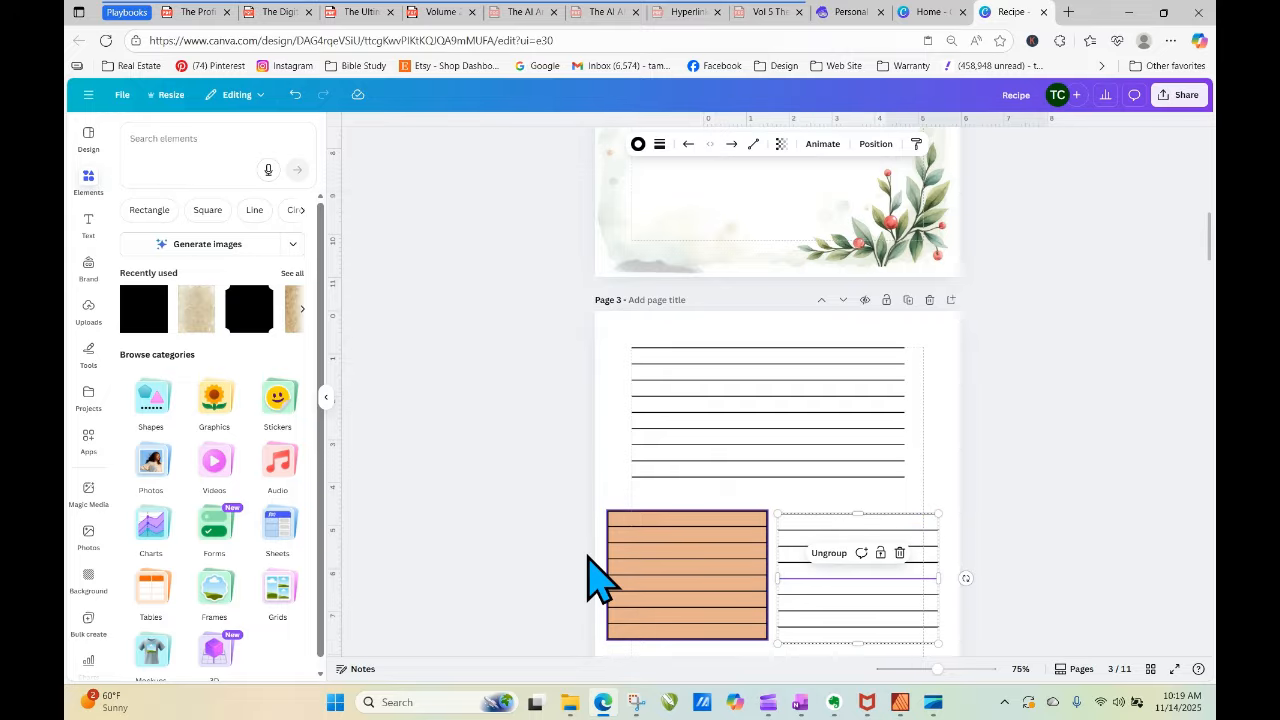
pyautogui.moveTo(776, 394); pyautogui.dragTo(828, 429)
pyautogui.click(1086, 371)
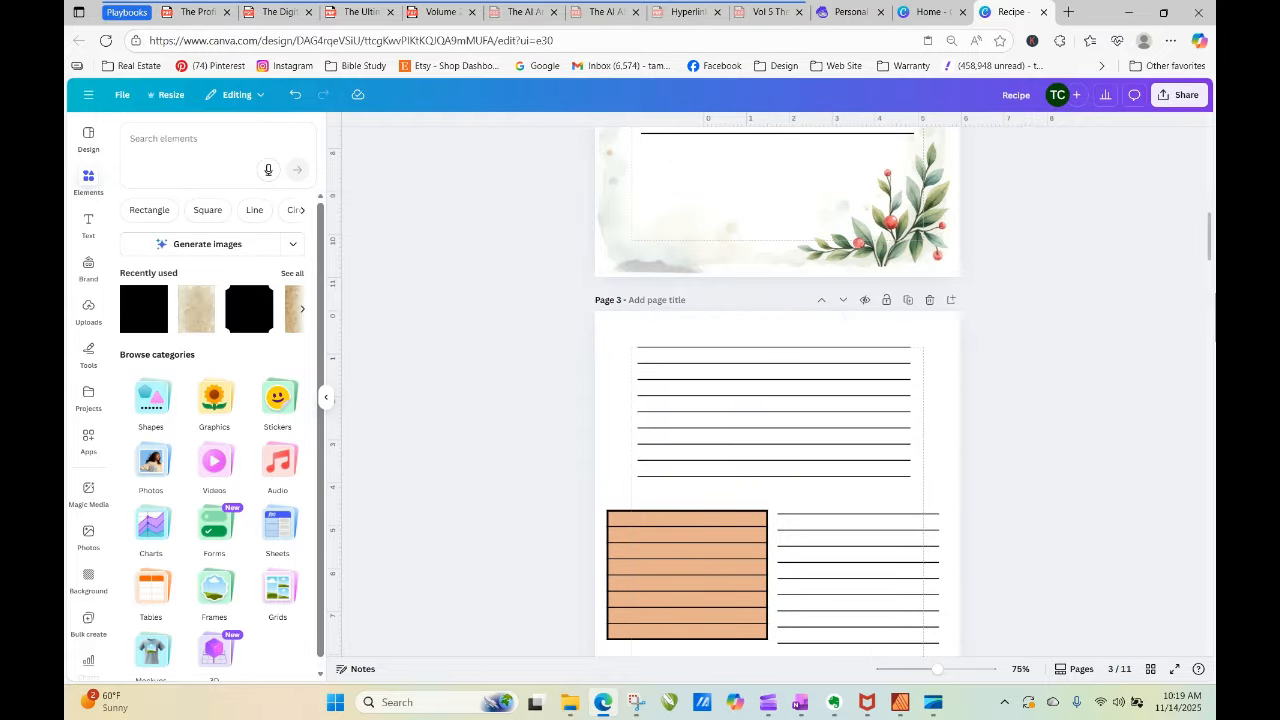
pyautogui.scroll(-3, 1205, 252)
pyautogui.scroll(2, 1190, 255)
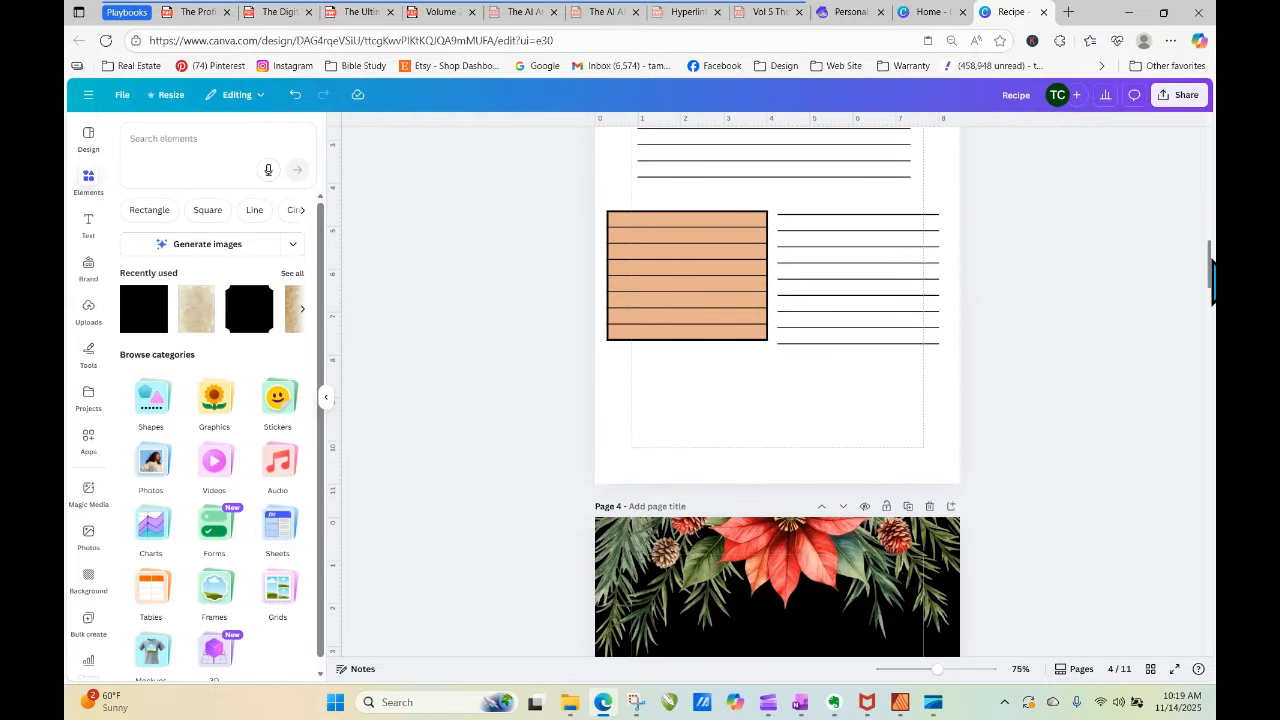
pyautogui.click(918, 492)
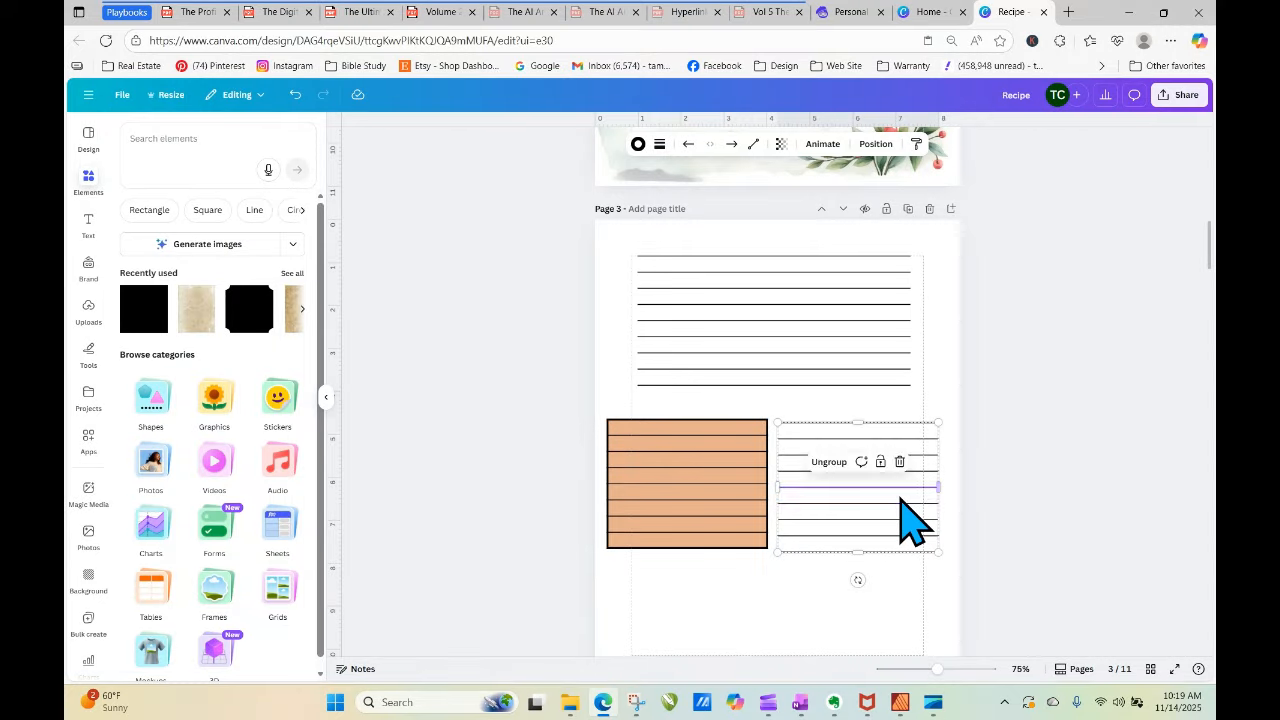
pyautogui.click(1035, 548)
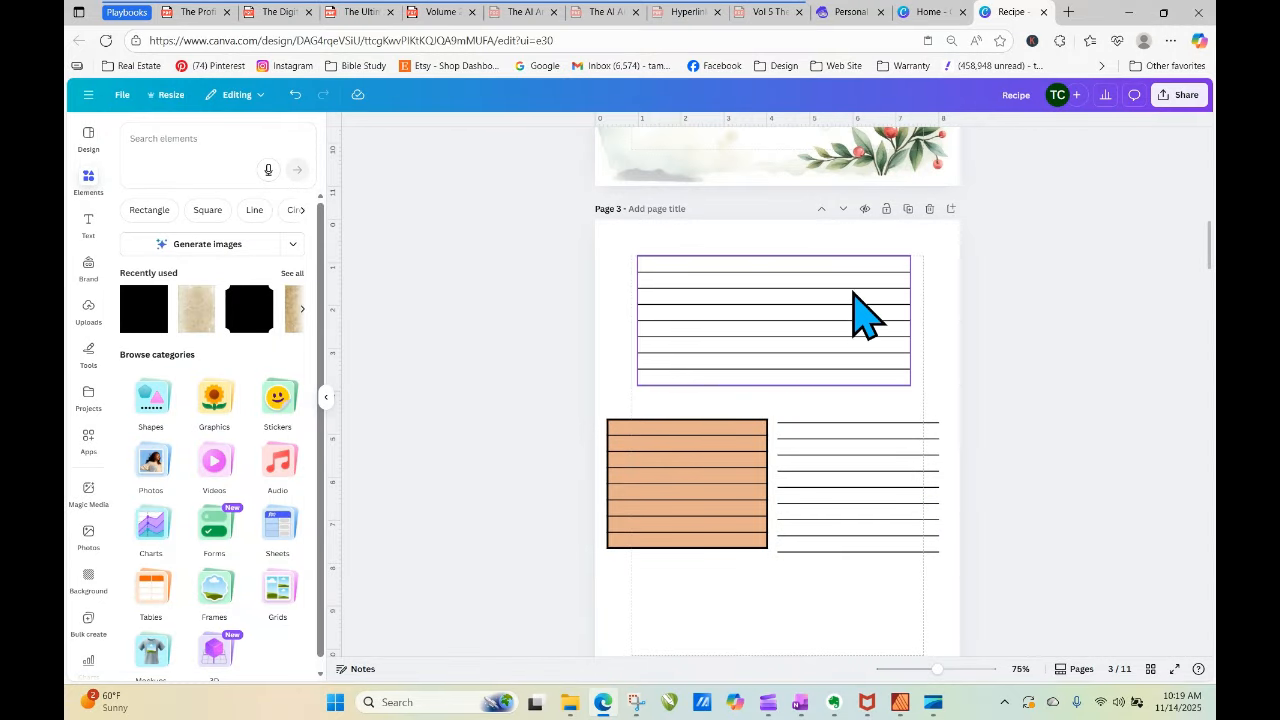
# Duplicate page 3's top block of writing lines onto the lower part of the page and add a blank page after page 3.
pyautogui.click(815, 300)
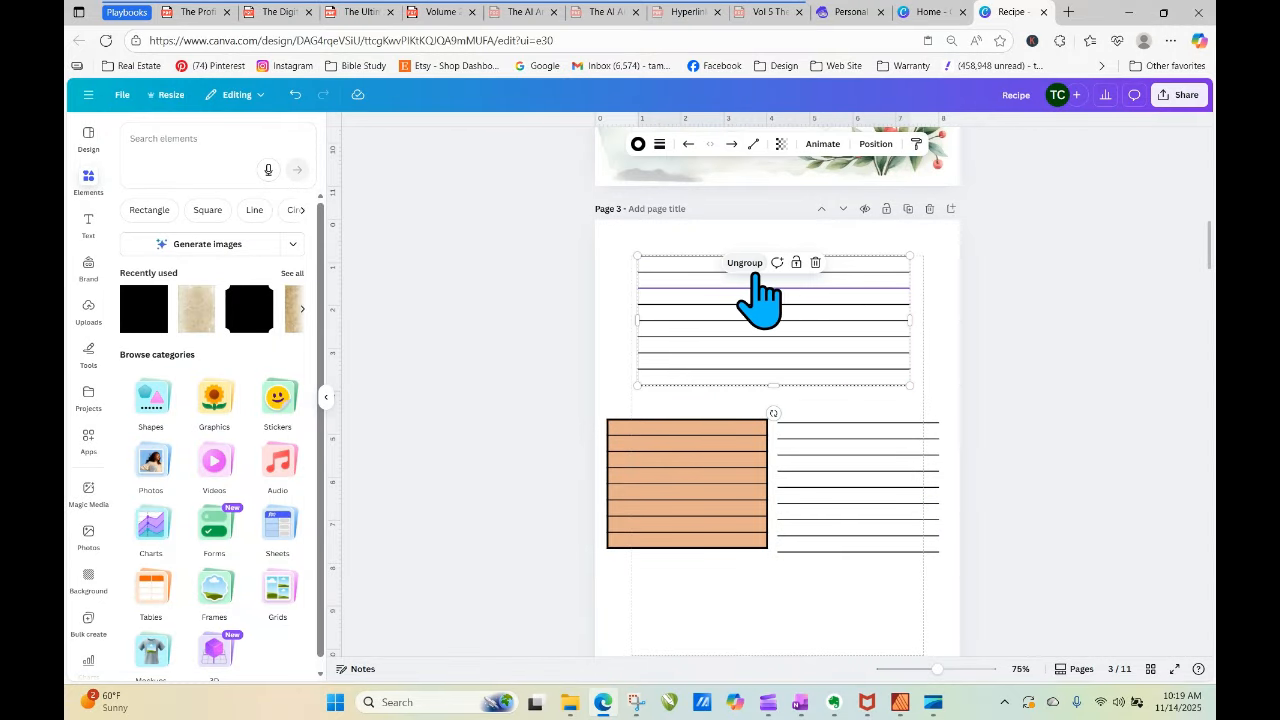
pyautogui.rightClick(818, 333)
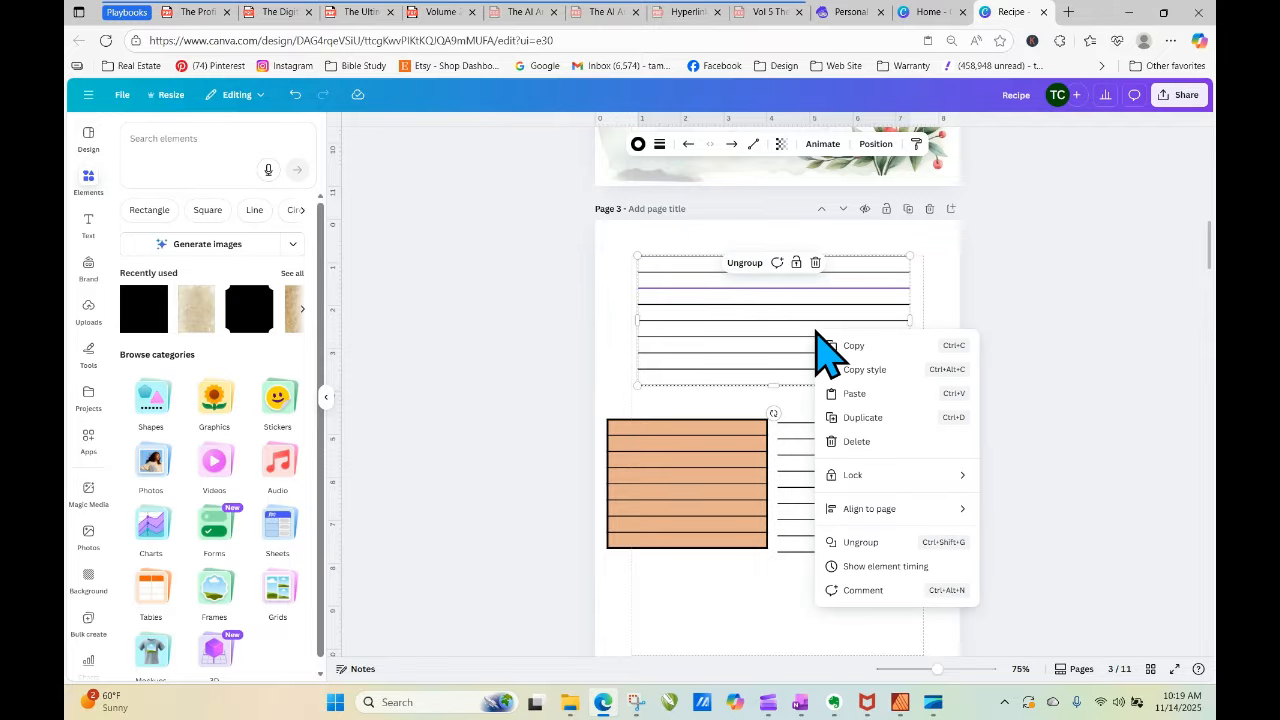
pyautogui.click(866, 418)
pyautogui.moveTo(835, 385); pyautogui.dragTo(847, 580)
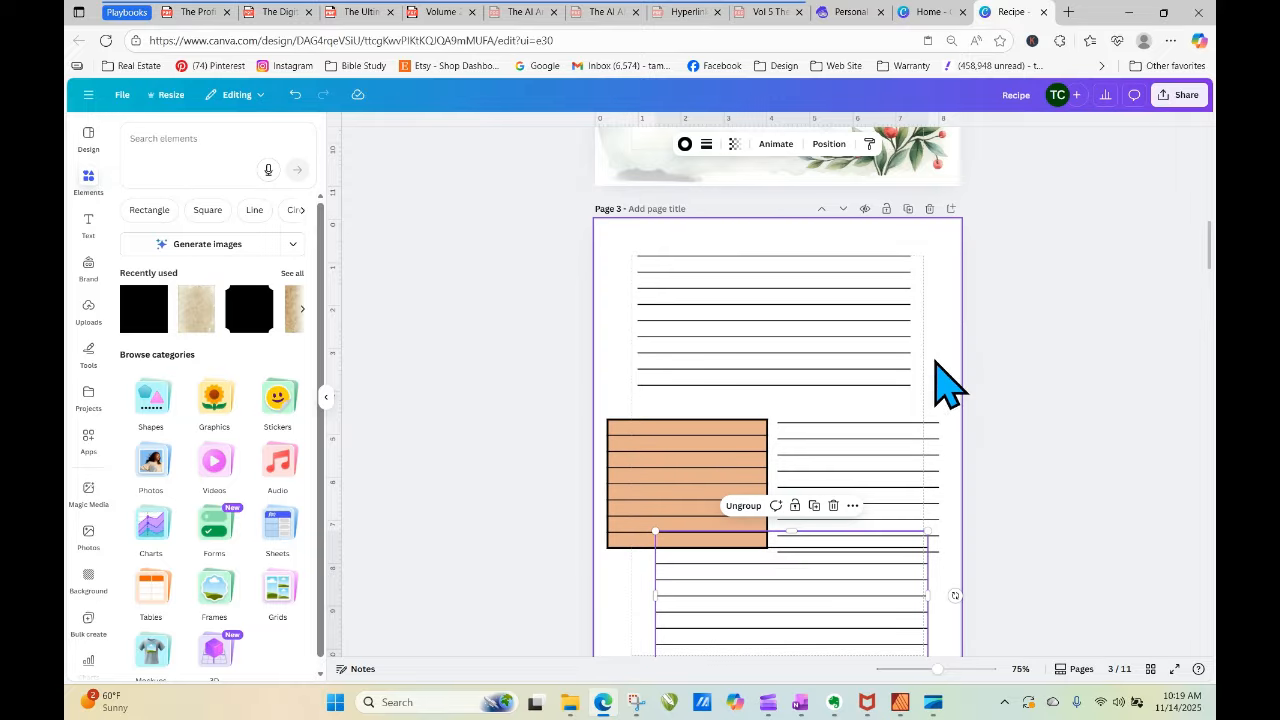
pyautogui.click(951, 209)
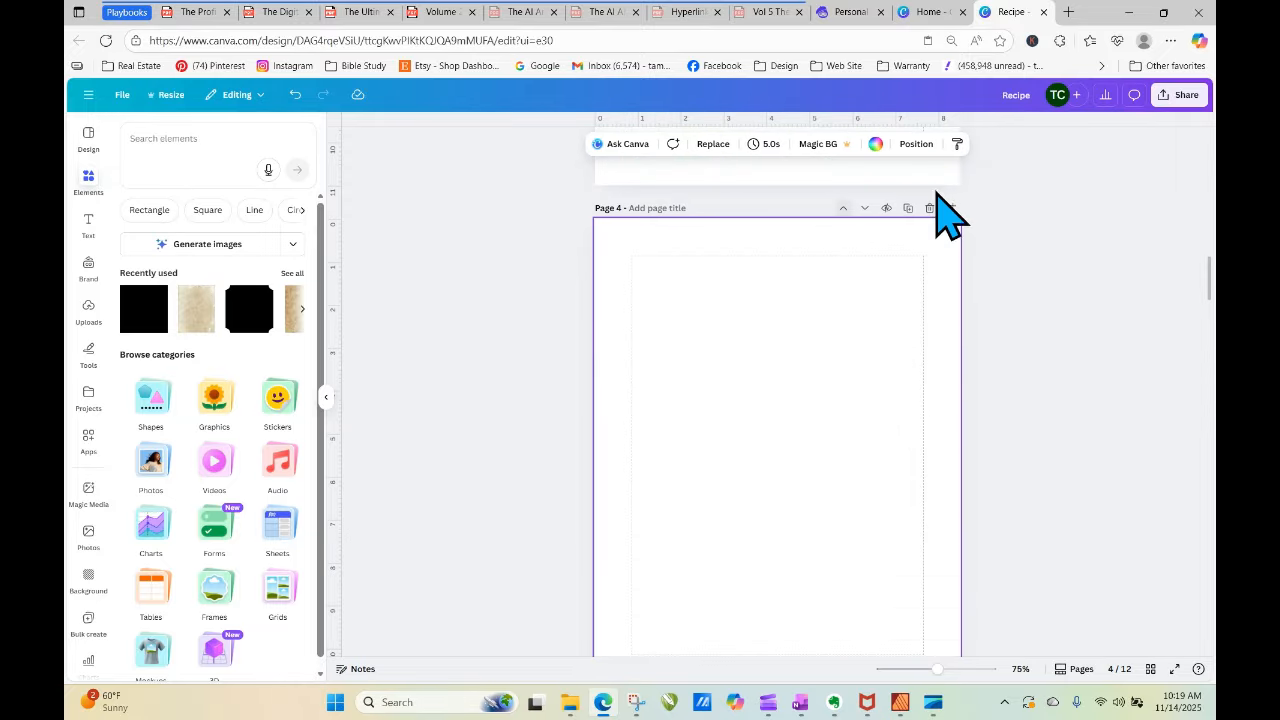
# Move the duplicated line block to page 4's upper-left margin corner, narrow it to about 2.5 in, and stretch it slightly taller.
pyautogui.scroll(5, 1212, 300)
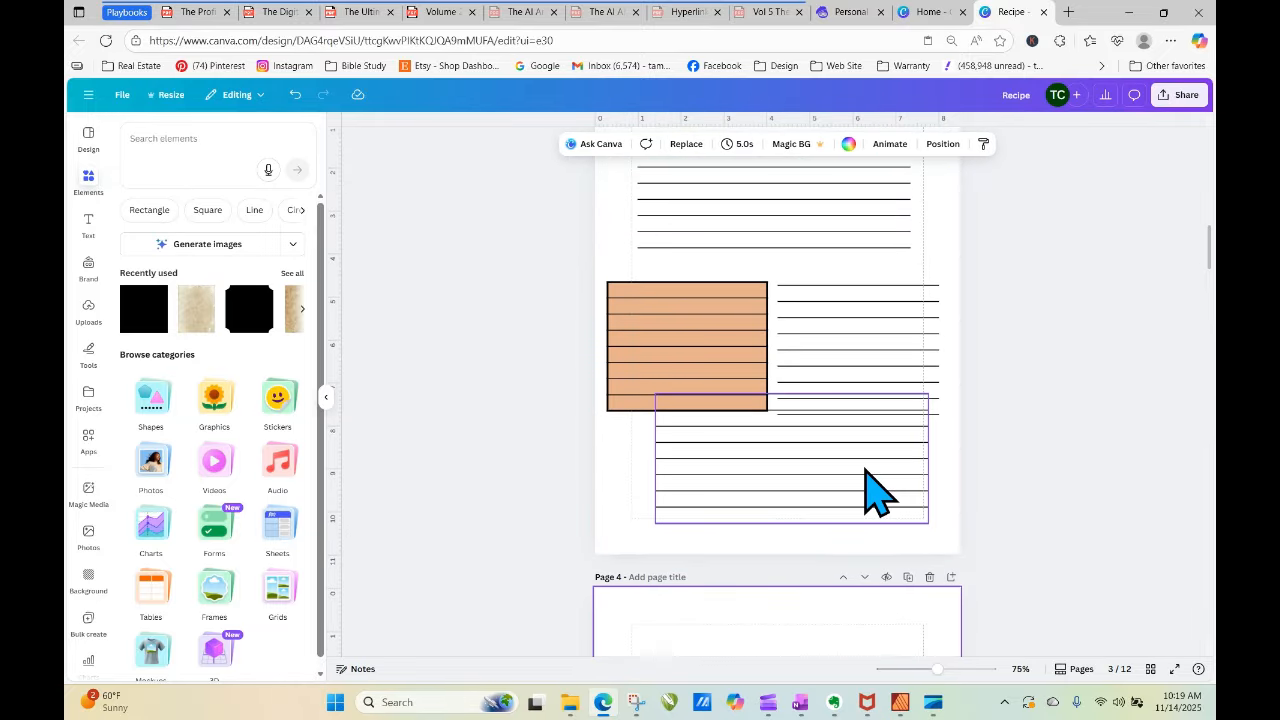
pyautogui.moveTo(884, 540); pyautogui.dragTo(860, 650)
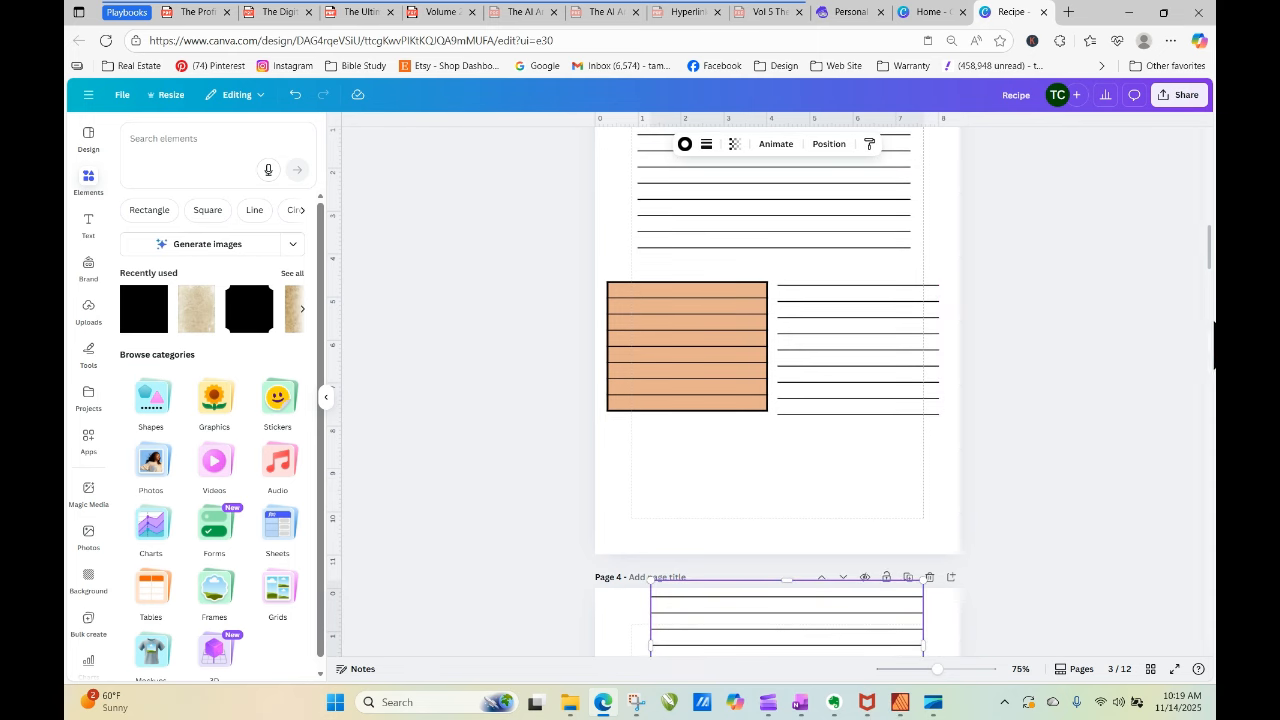
pyautogui.moveTo(1208, 243)
pyautogui.mouseDown()
pyautogui.moveTo(1208, 219)
pyautogui.moveTo(1208, 258)
pyautogui.mouseUp()
pyautogui.moveTo(871, 457); pyautogui.dragTo(846, 497)
pyautogui.moveTo(906, 469); pyautogui.dragTo(737, 469)
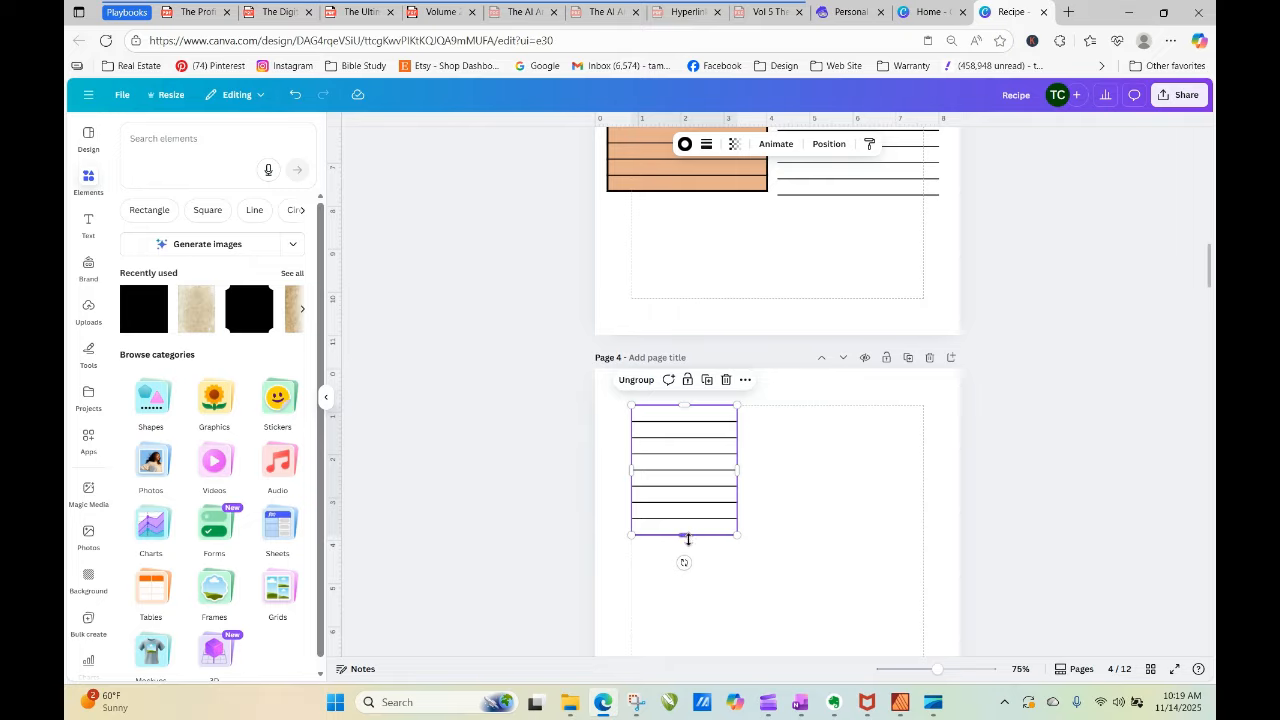
pyautogui.moveTo(687, 540)
pyautogui.mouseDown()
pyautogui.moveTo(694, 646)
pyautogui.moveTo(697, 545)
pyautogui.mouseUp()
pyautogui.click(771, 557)
pyautogui.click(698, 508)
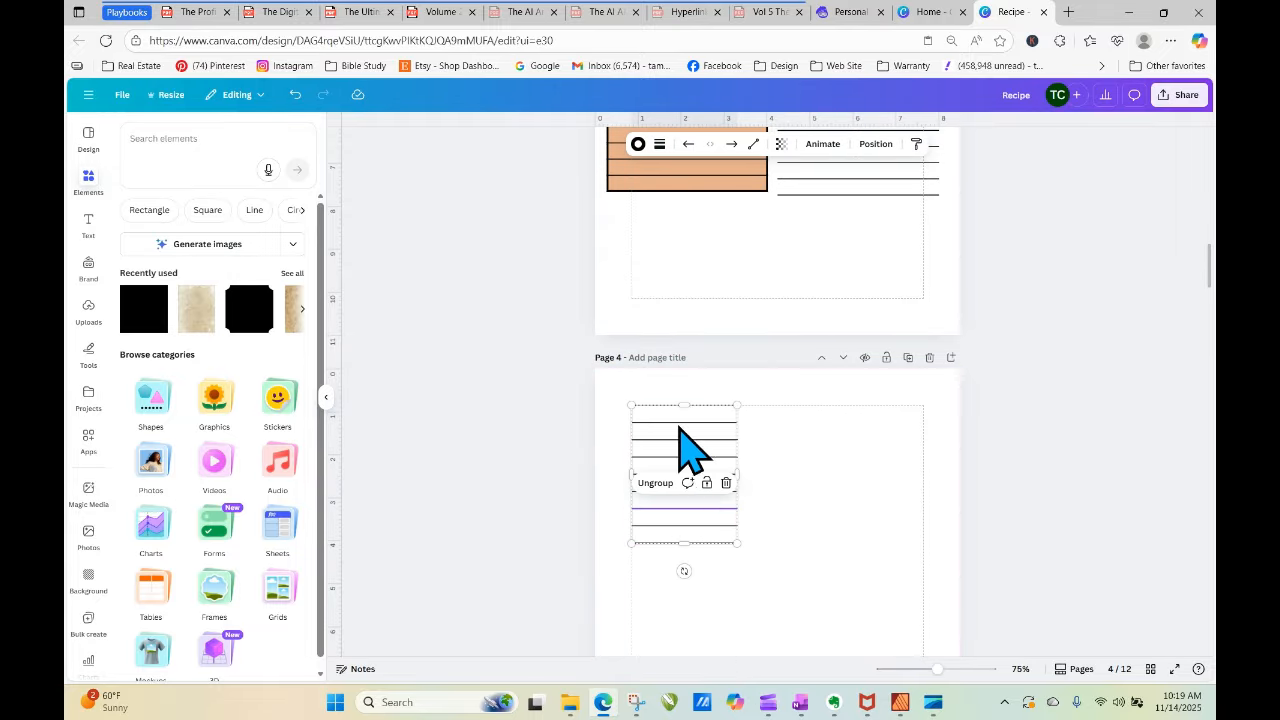
# Ungroup the line block on page 4 and extend it downward with evenly spaced duplicates of its bottom line.
pyautogui.click(659, 484)
pyautogui.click(834, 518)
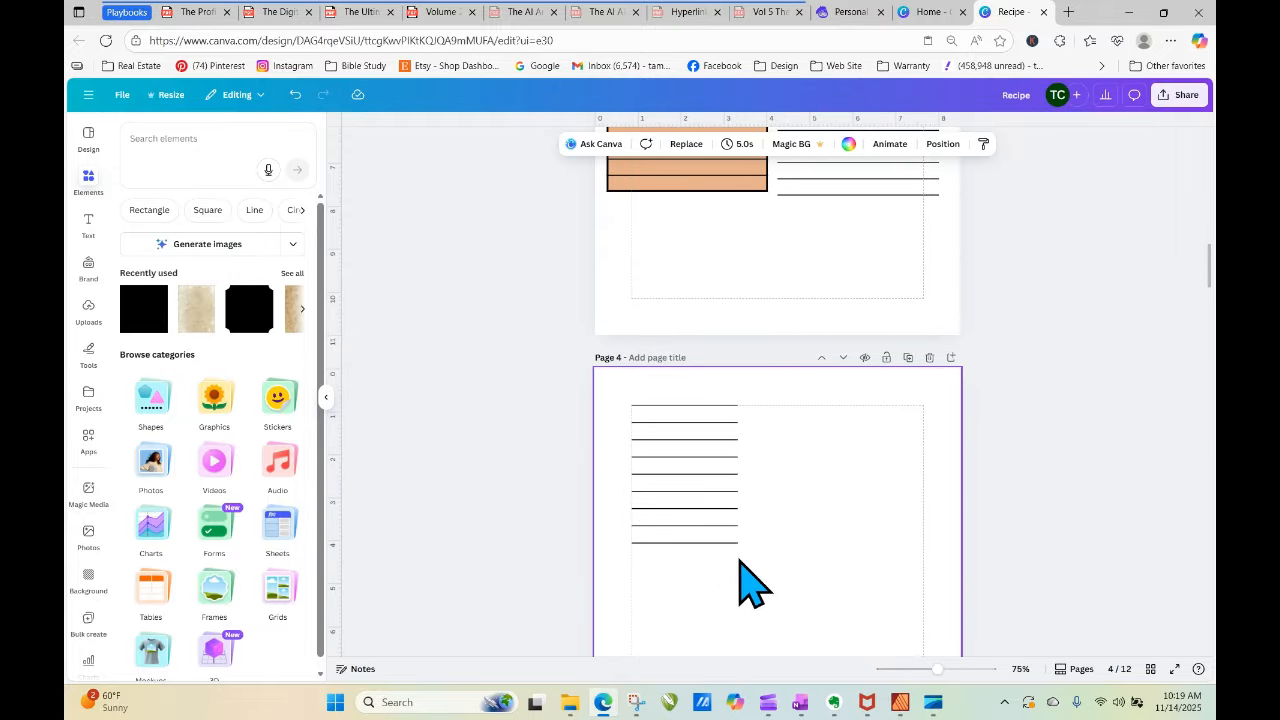
pyautogui.click(710, 545)
pyautogui.click(684, 518)
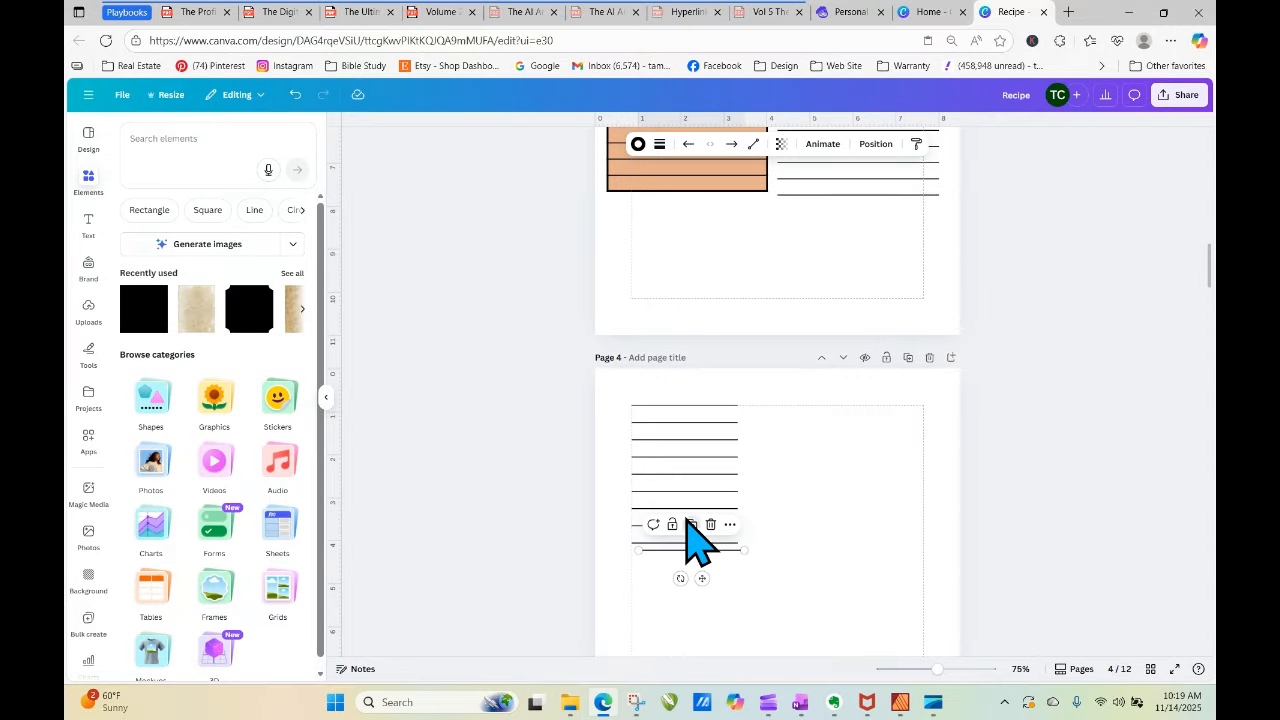
pyautogui.moveTo(712, 553); pyautogui.dragTo(705, 562)
pyautogui.click(684, 534)
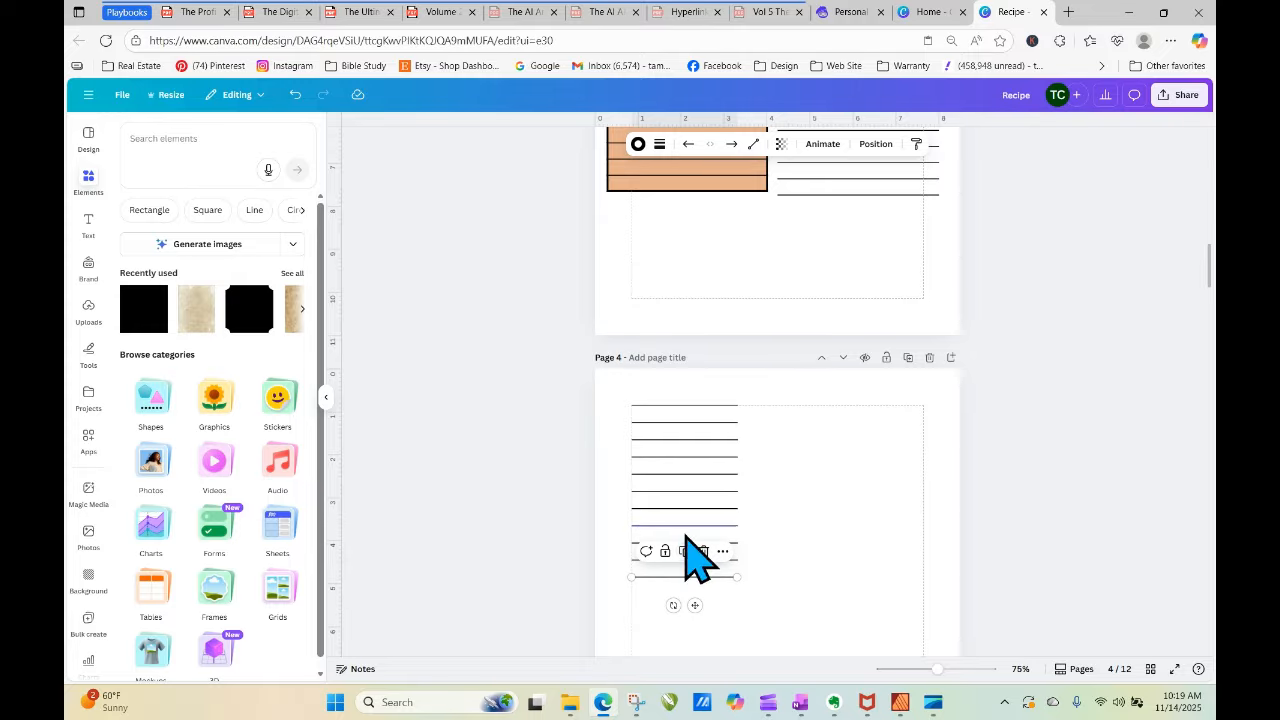
pyautogui.click(684, 551)
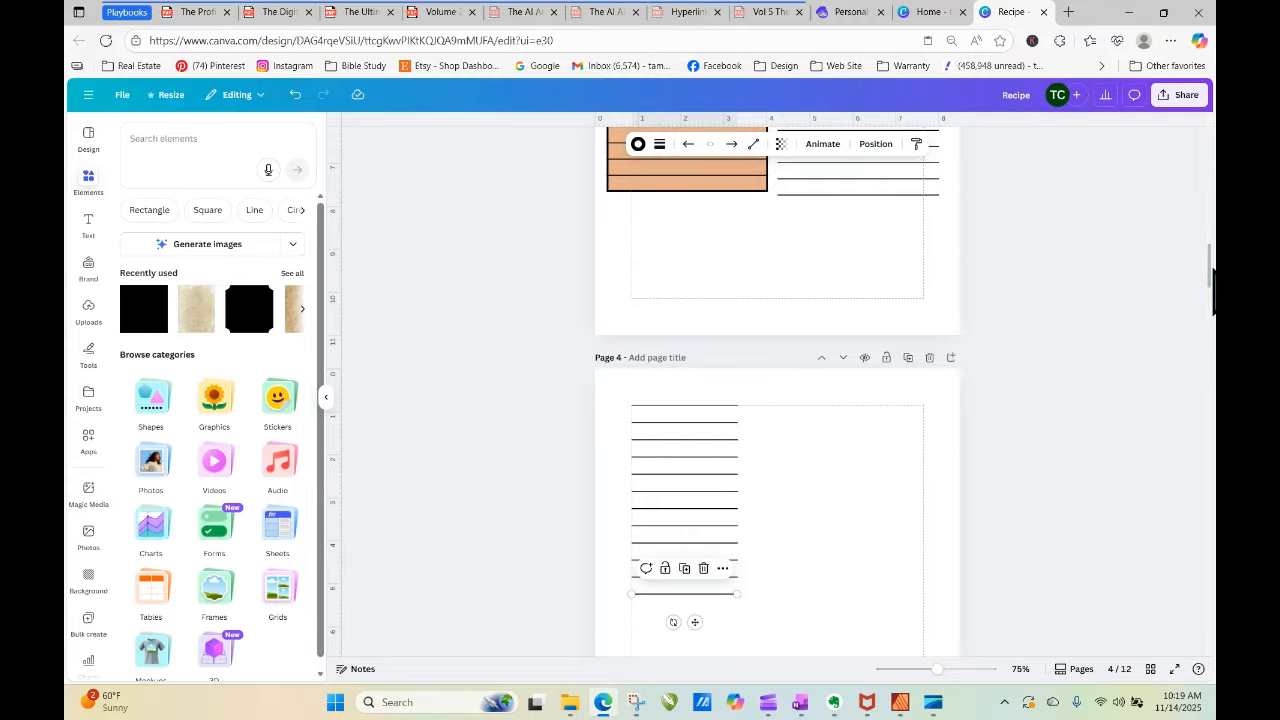
pyautogui.scroll(-5, 641, 216)
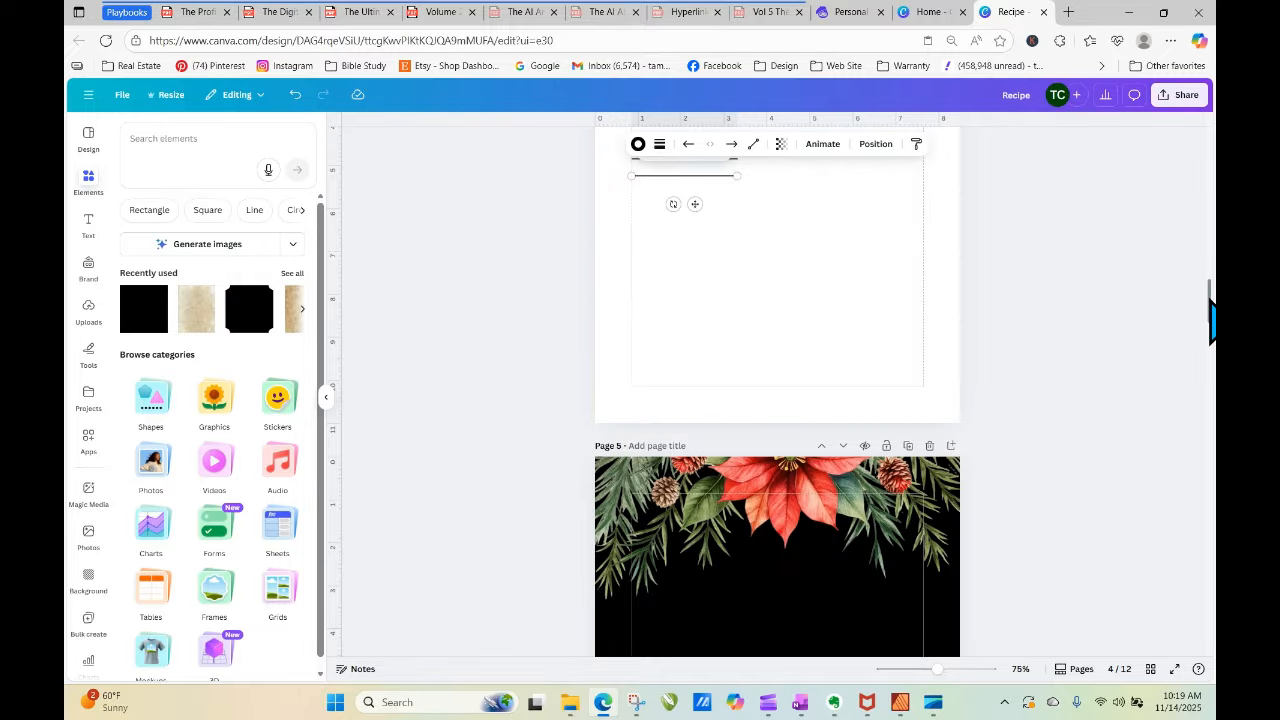
pyautogui.scroll(2, 1212, 320)
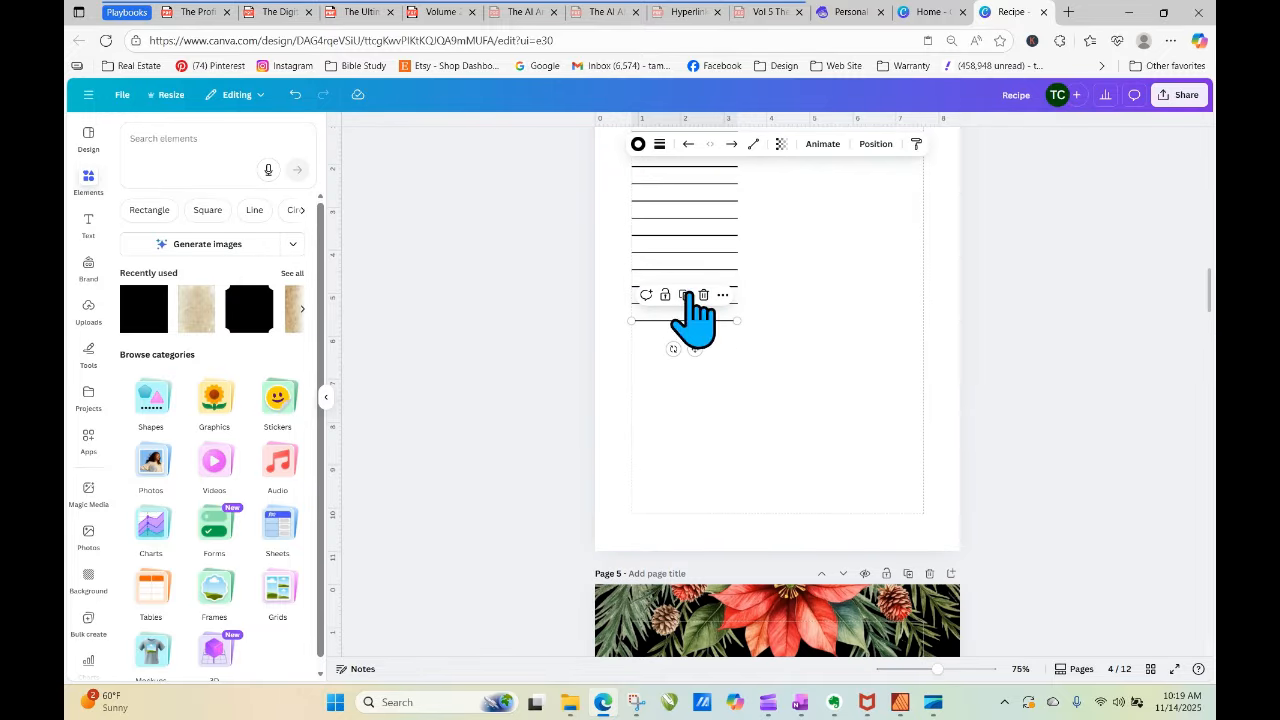
pyautogui.click(797, 344)
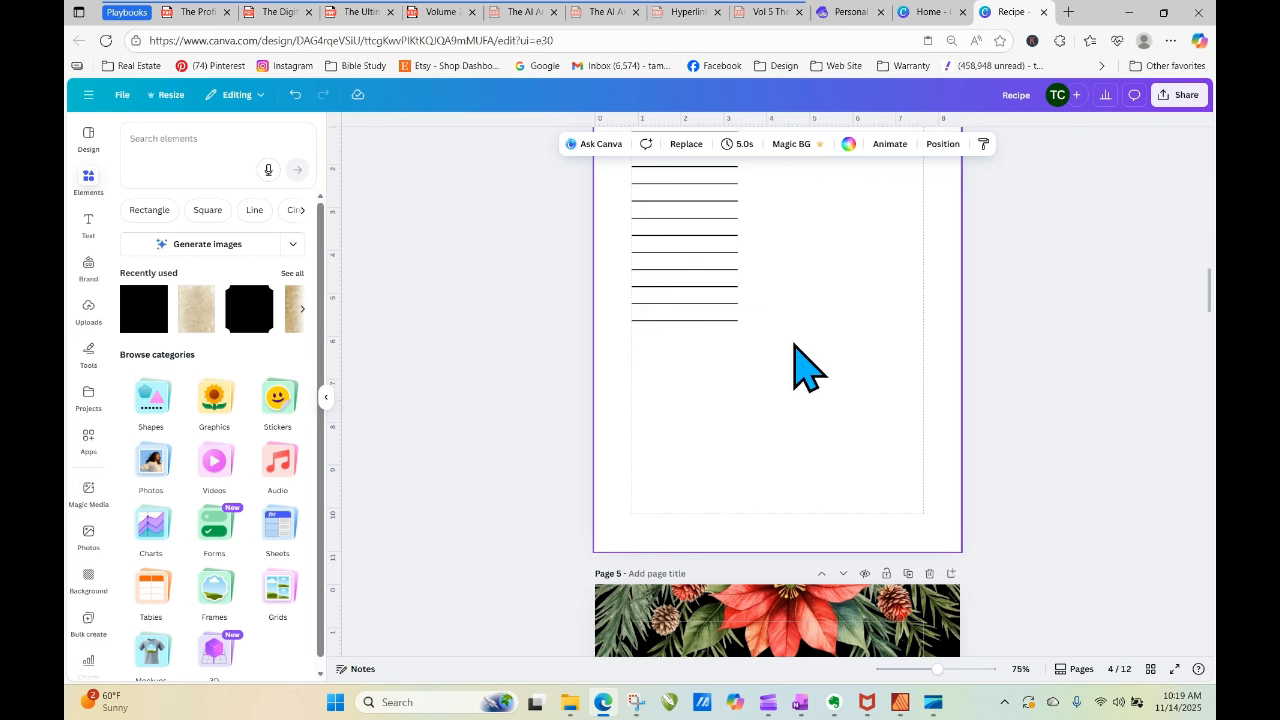
pyautogui.click(703, 320)
pyautogui.click(684, 295)
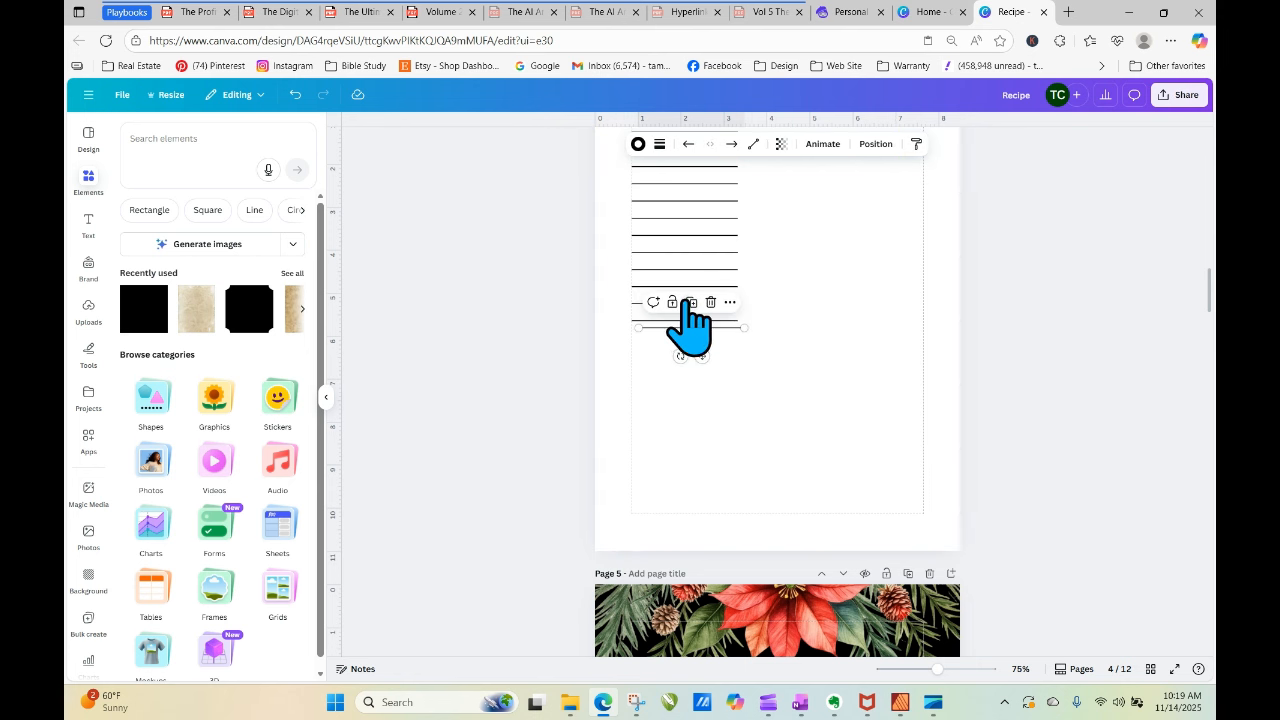
pyautogui.click(690, 302)
pyautogui.click(786, 369)
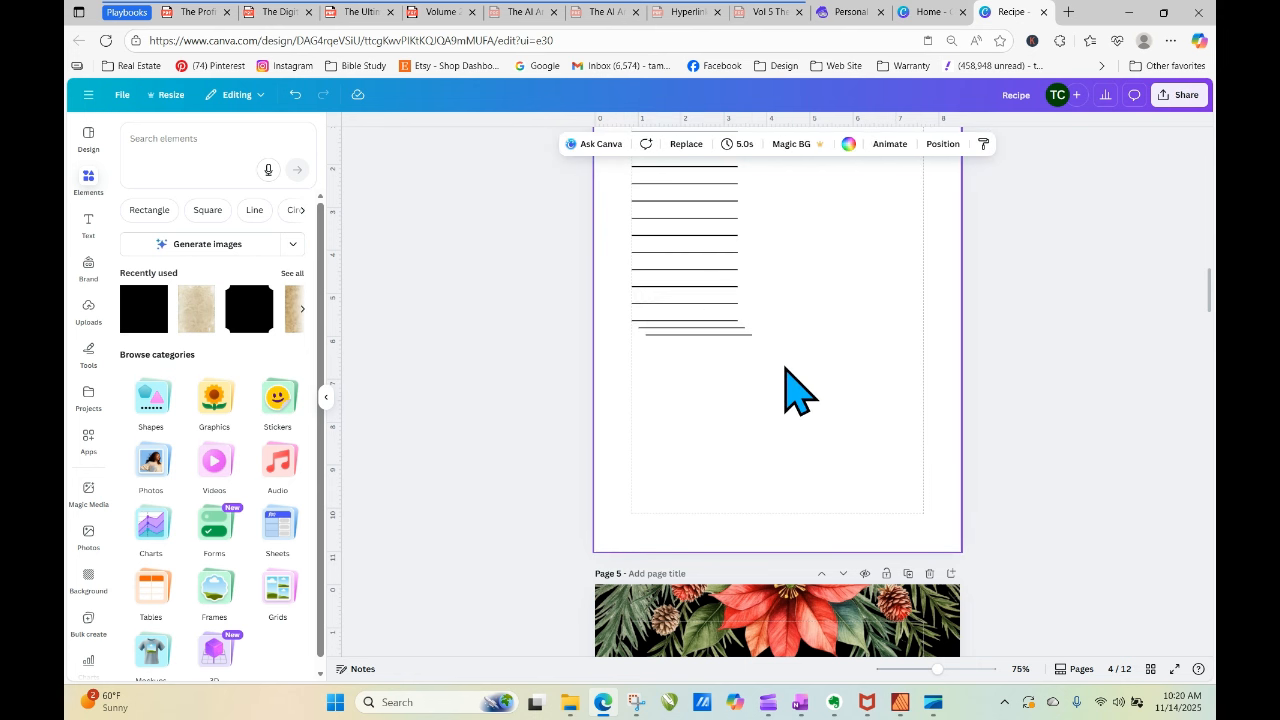
pyautogui.click(746, 335)
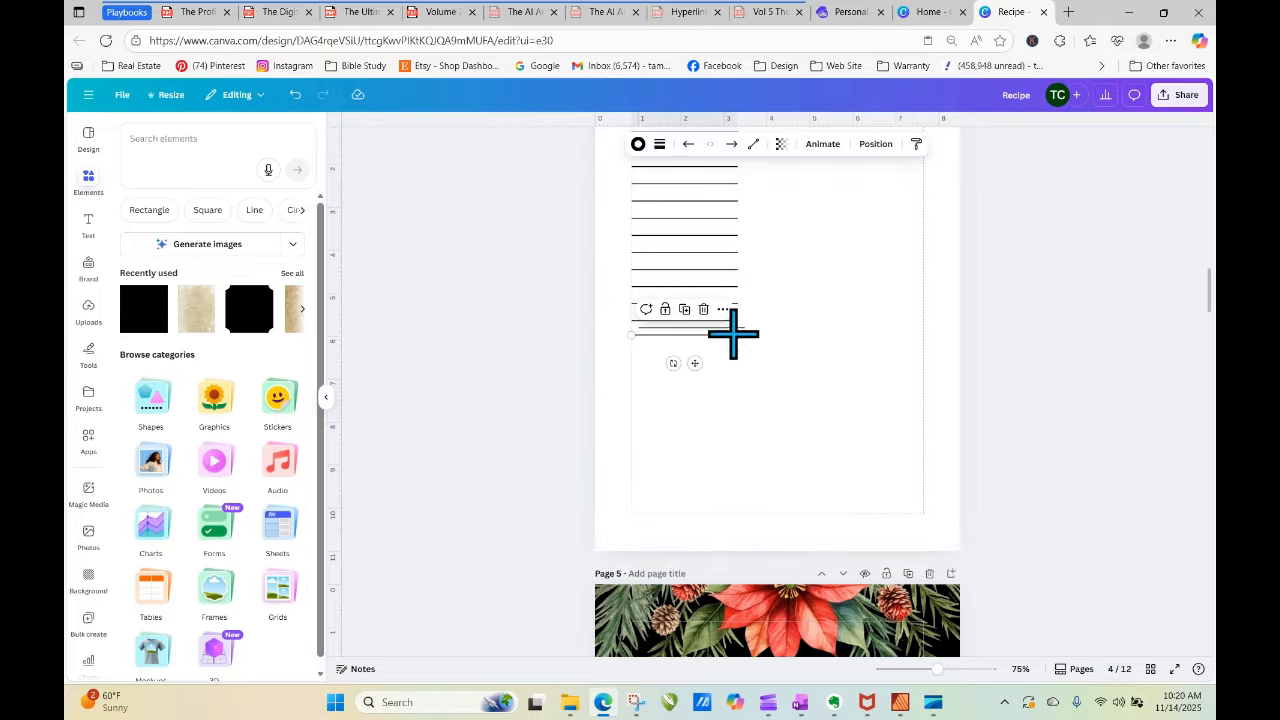
pyautogui.moveTo(733, 334); pyautogui.dragTo(420, 376)
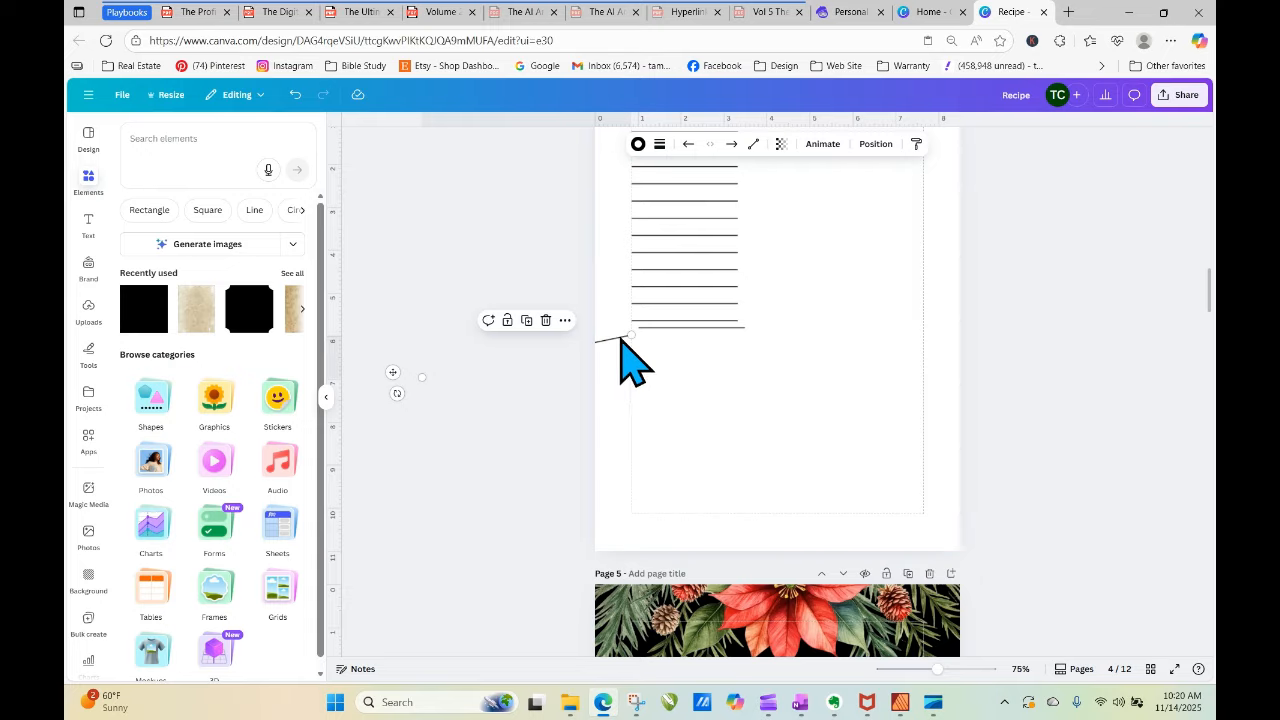
pyautogui.moveTo(620, 338); pyautogui.dragTo(488, 320)
pyautogui.moveTo(676, 330); pyautogui.dragTo(423, 369)
# Duplicate the column's bottom line repeatedly at the same spacing until the lines reach page 4's lower margin guide.
pyautogui.click(699, 321)
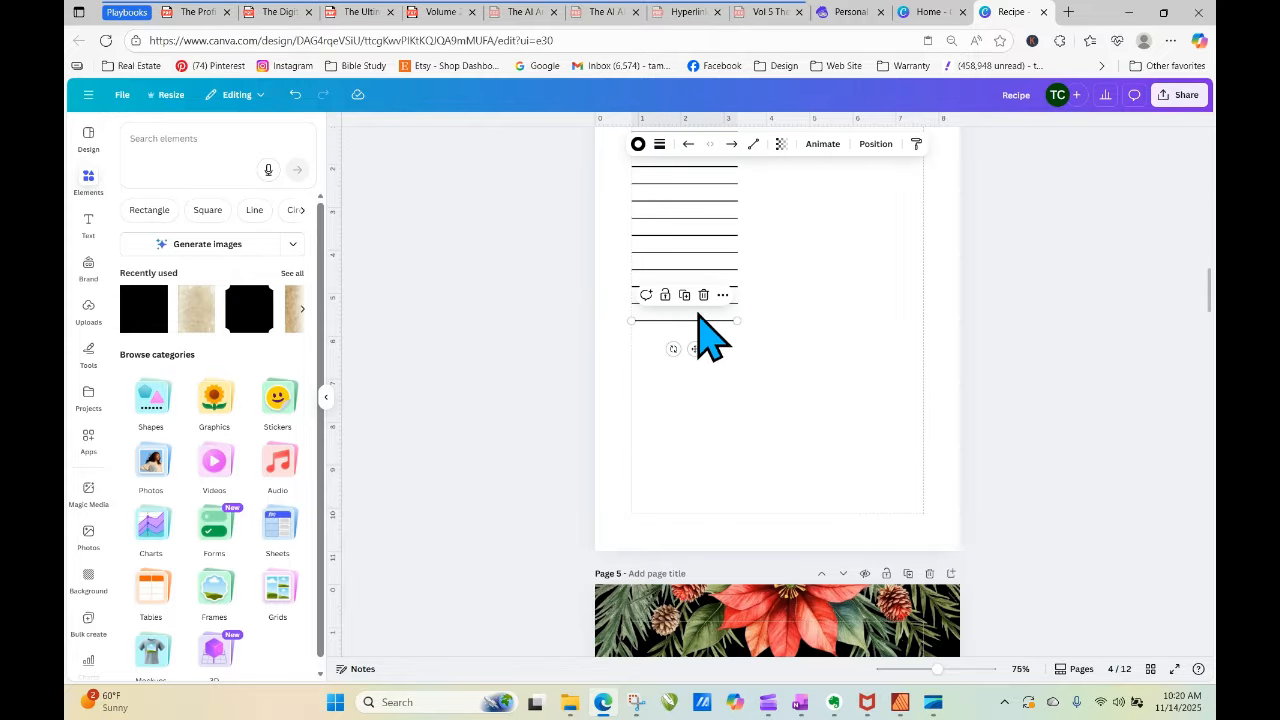
pyautogui.click(685, 296)
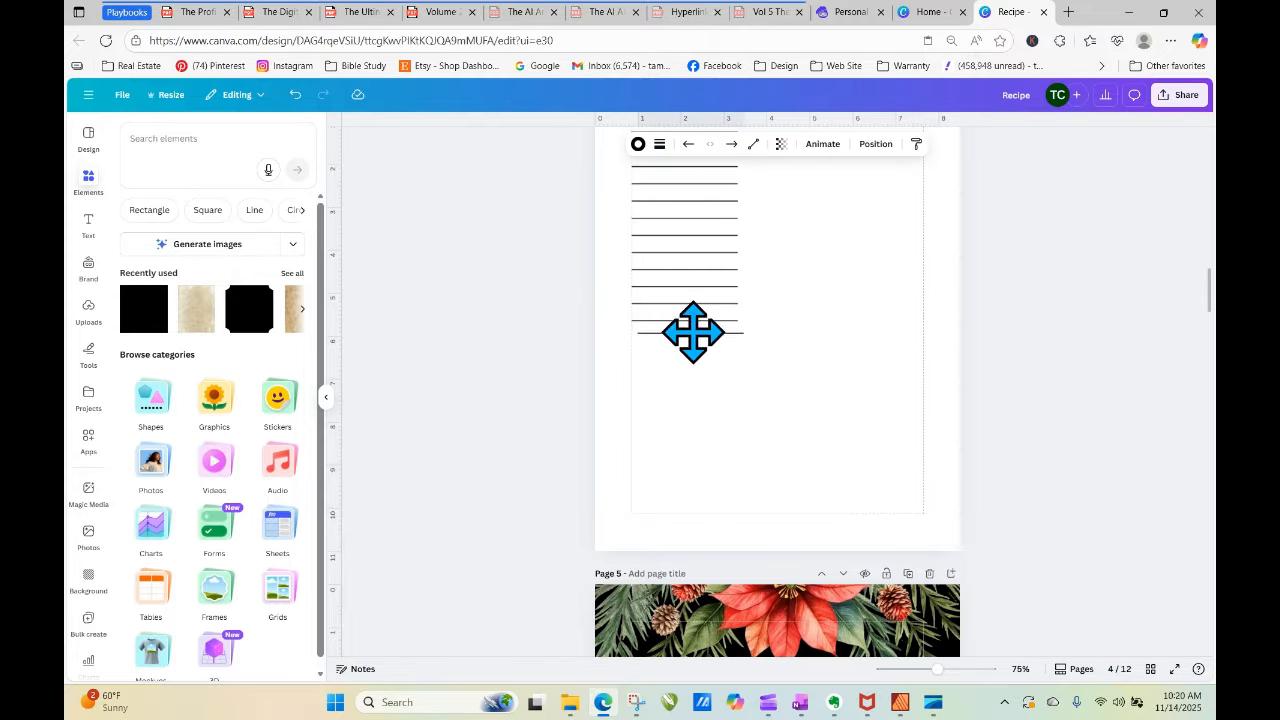
pyautogui.moveTo(689, 331); pyautogui.dragTo(695, 455)
pyautogui.click(685, 312)
pyautogui.click(685, 346)
pyautogui.click(685, 380)
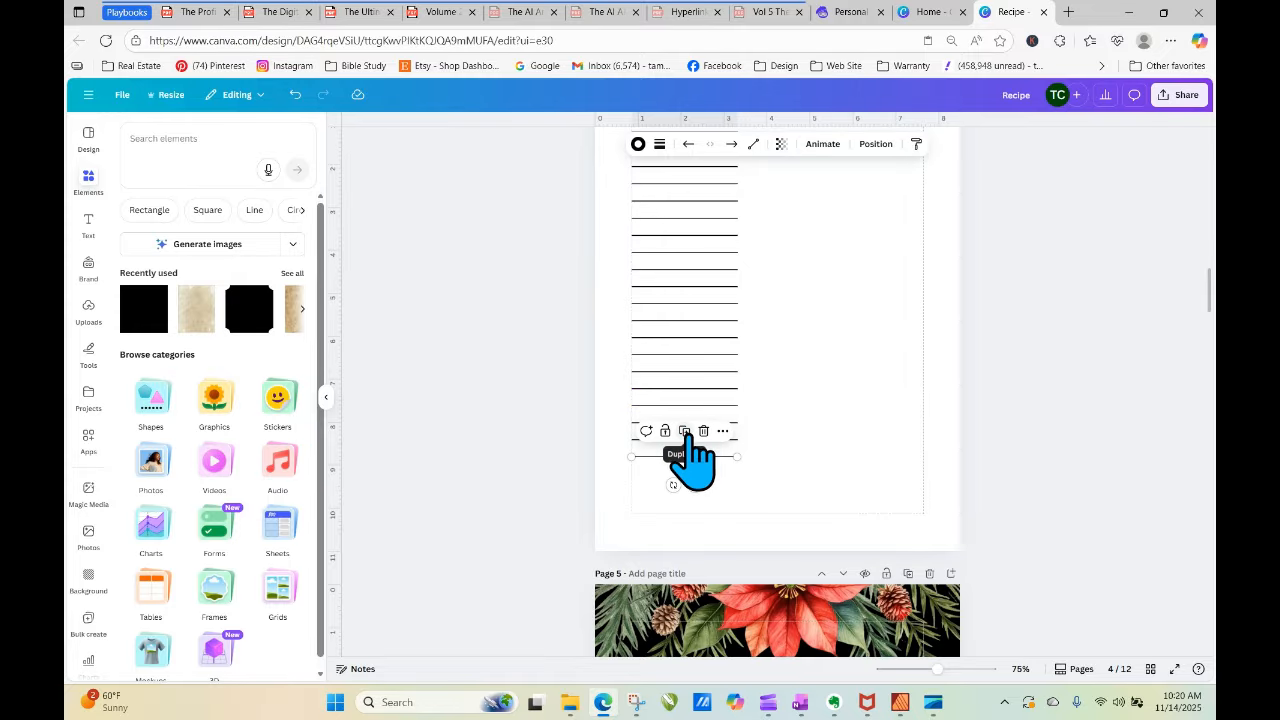
pyautogui.click(685, 437)
pyautogui.click(686, 448)
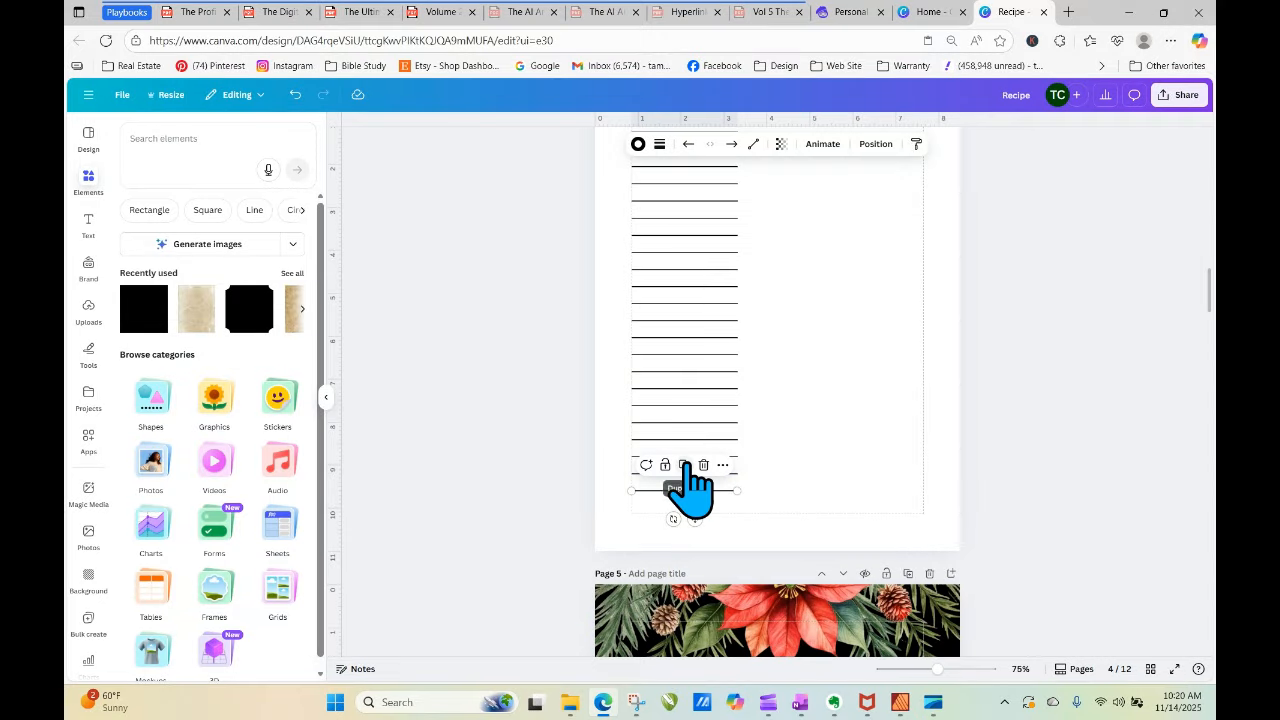
pyautogui.click(686, 464)
pyautogui.click(554, 418)
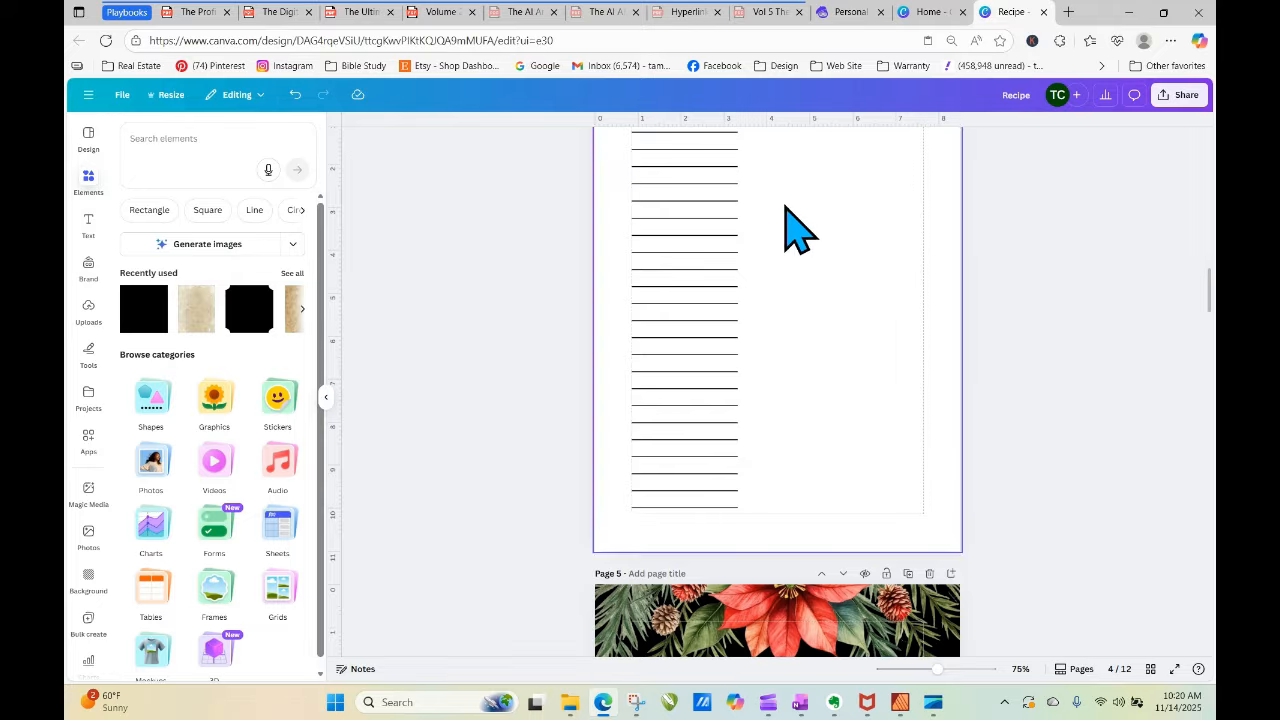
# Select all the lines in the narrow column on page 4 and check their stroke weight.
pyautogui.scroll(2, 1211, 318)
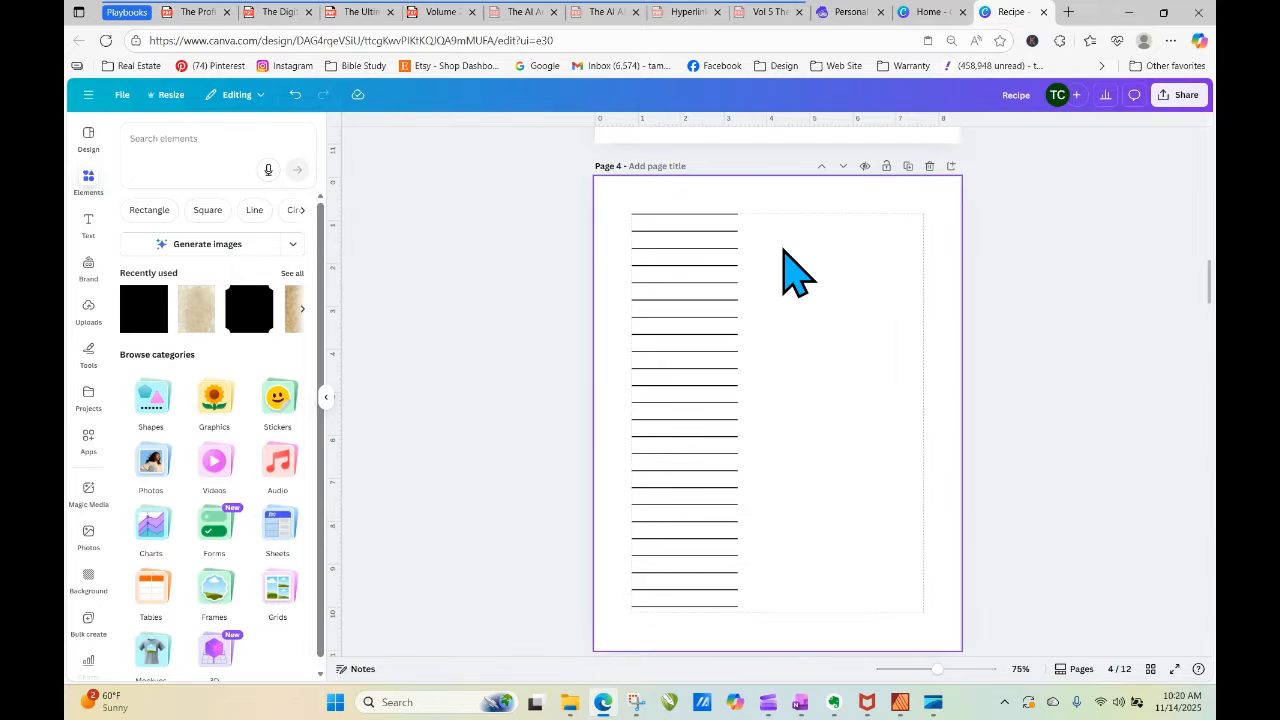
pyautogui.moveTo(599, 189); pyautogui.dragTo(757, 623)
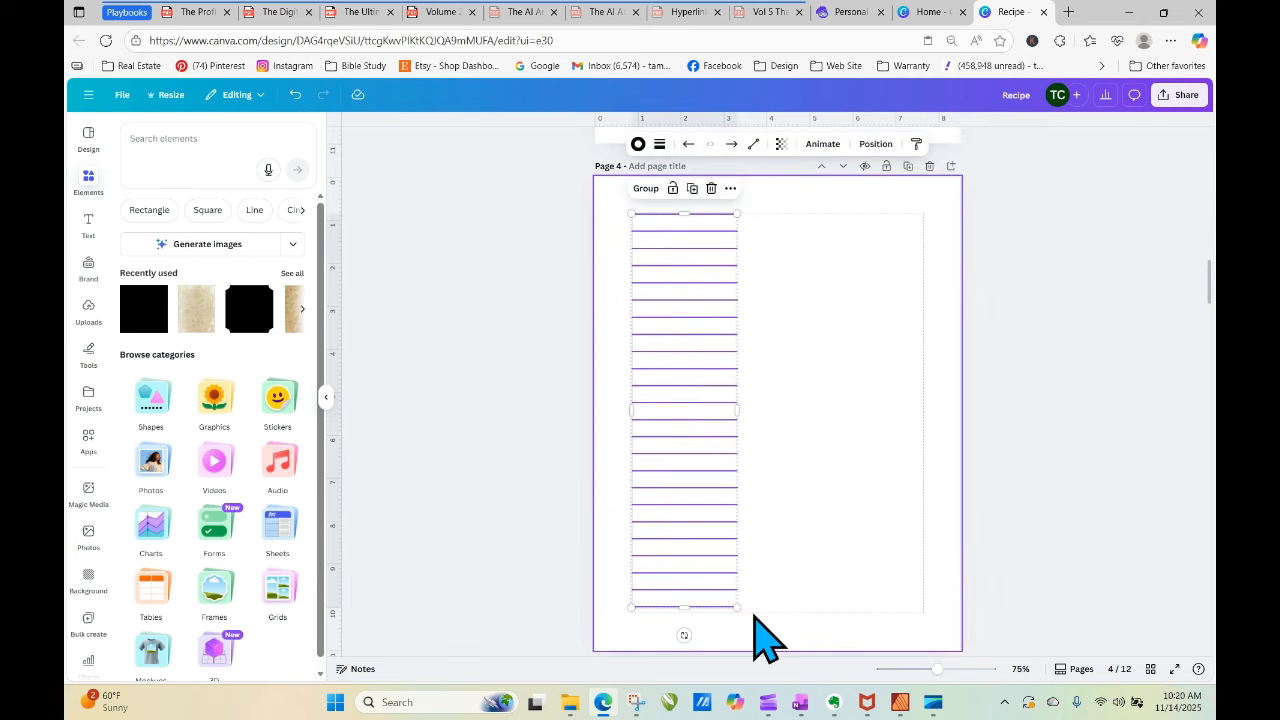
pyautogui.click(659, 145)
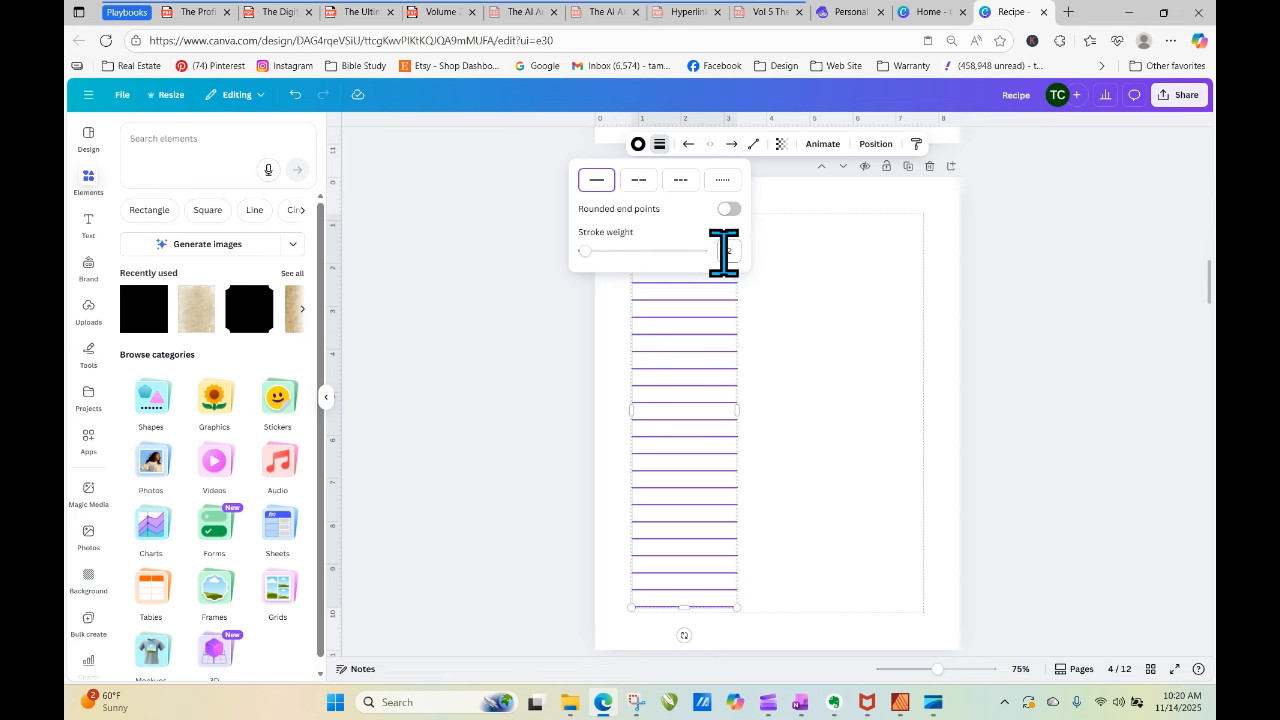
pyautogui.click(537, 229)
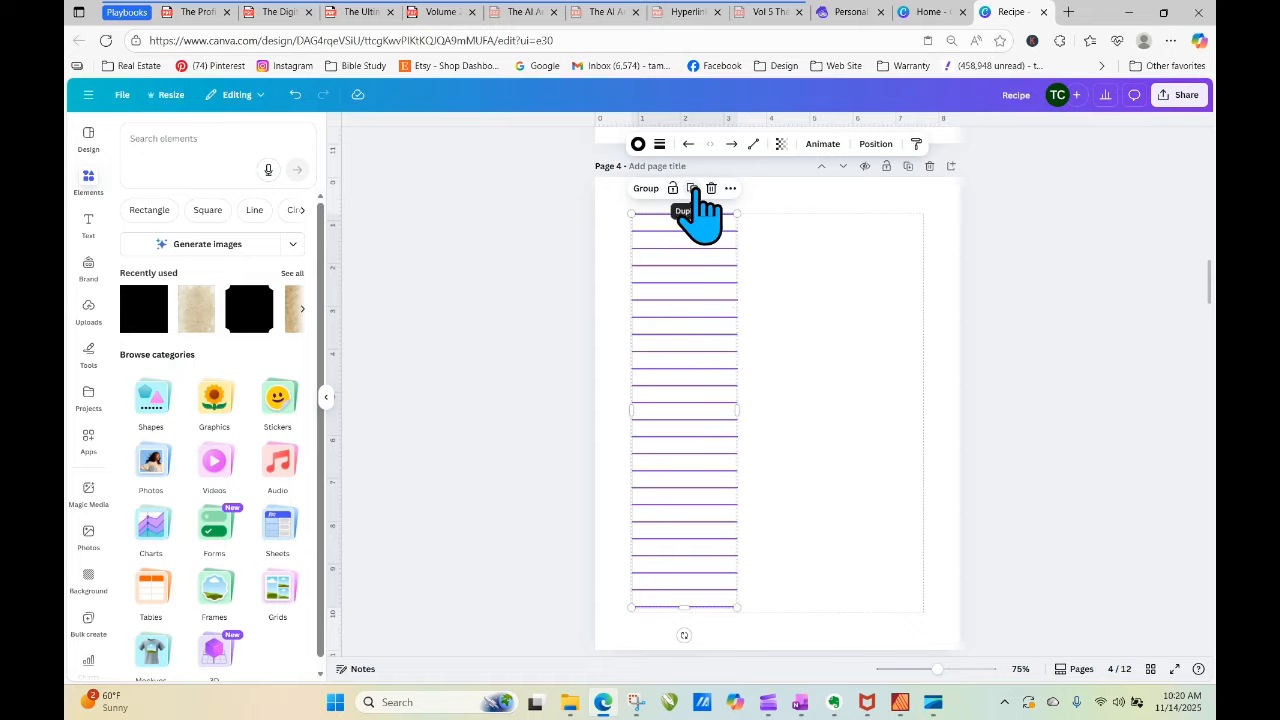
# Group the narrow column's lines on page 4 and move them down so the bottom line meets the lower margin guide.
pyautogui.click(857, 309)
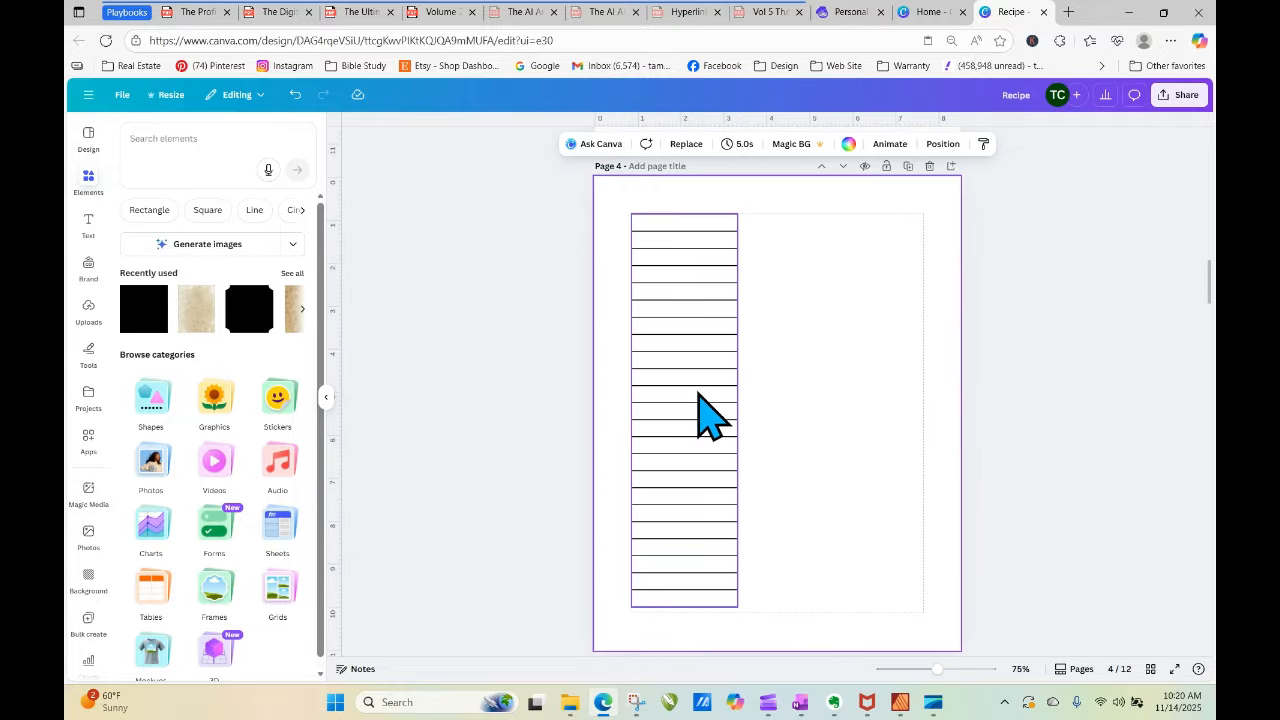
pyautogui.moveTo(705, 412)
pyautogui.mouseDown()
pyautogui.moveTo(860, 346)
pyautogui.moveTo(749, 394)
pyautogui.moveTo(694, 390)
pyautogui.mouseUp()
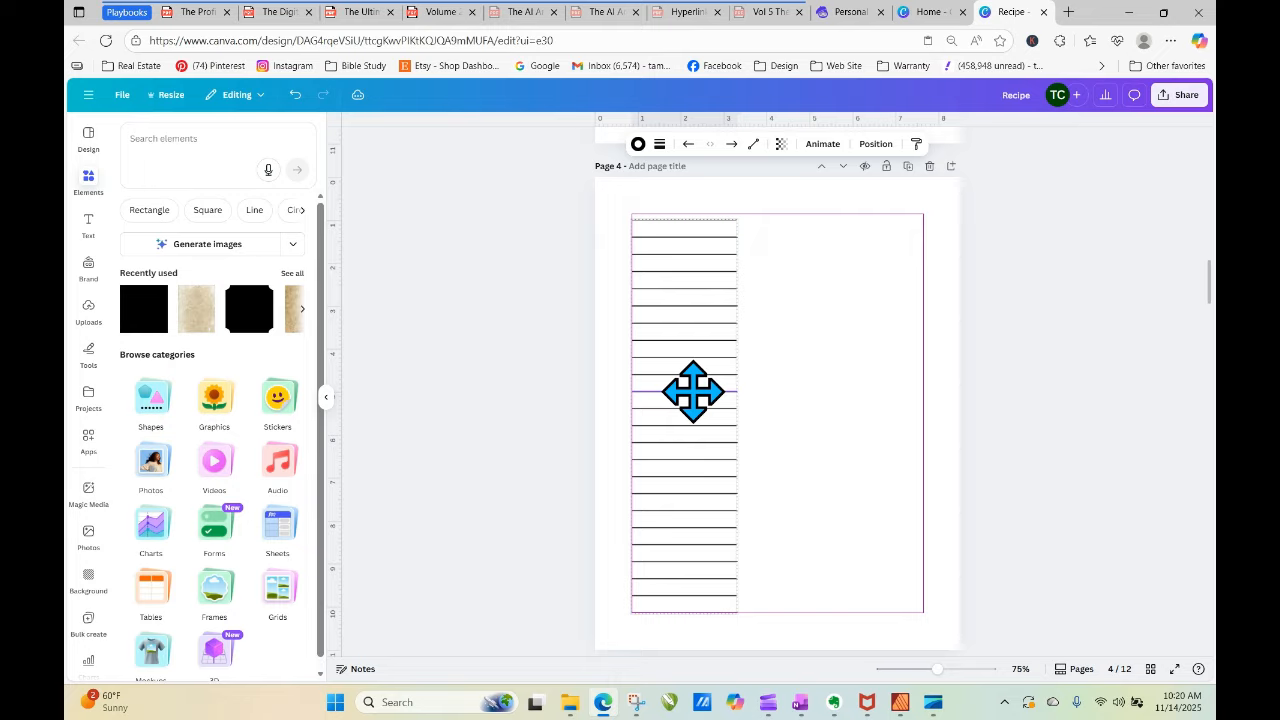
pyautogui.click(826, 383)
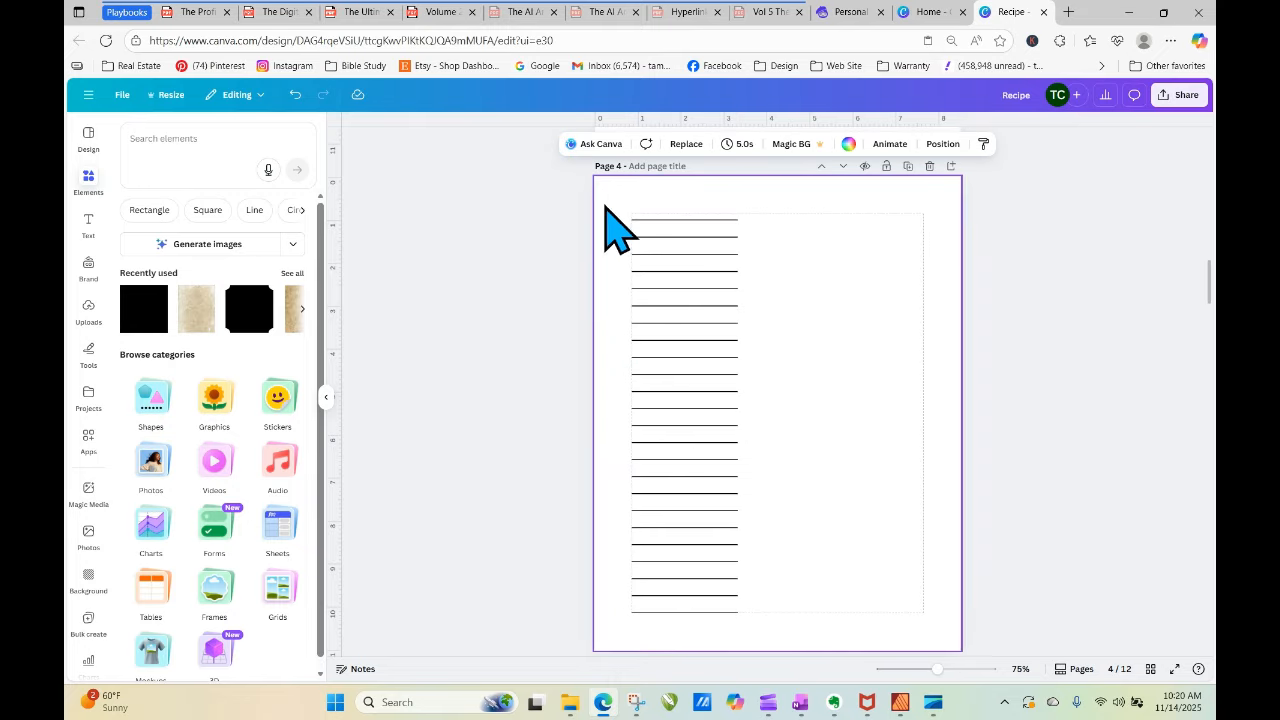
# Leave the Recipe design for the home page and open a blank untitled doc from the recent designs.
pyautogui.click(88, 94)
pyautogui.click(143, 118)
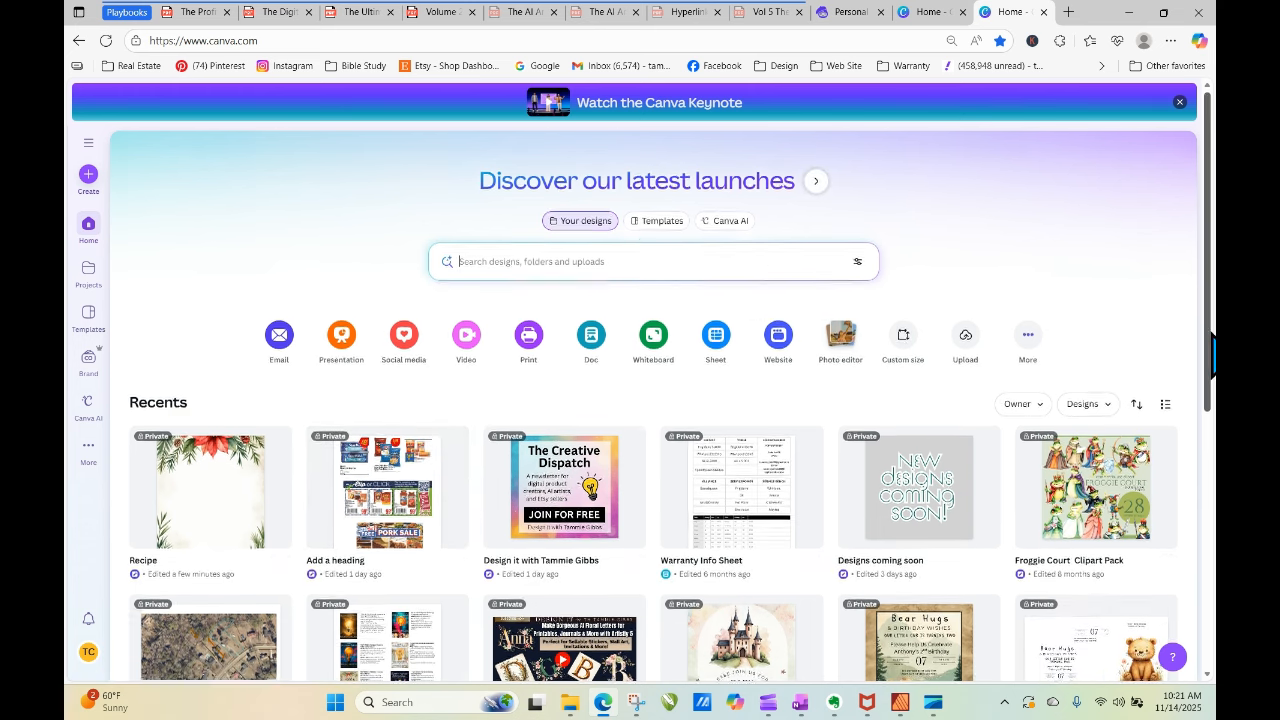
pyautogui.scroll(-3, 660, 400)
pyautogui.scroll(-1, 660, 400)
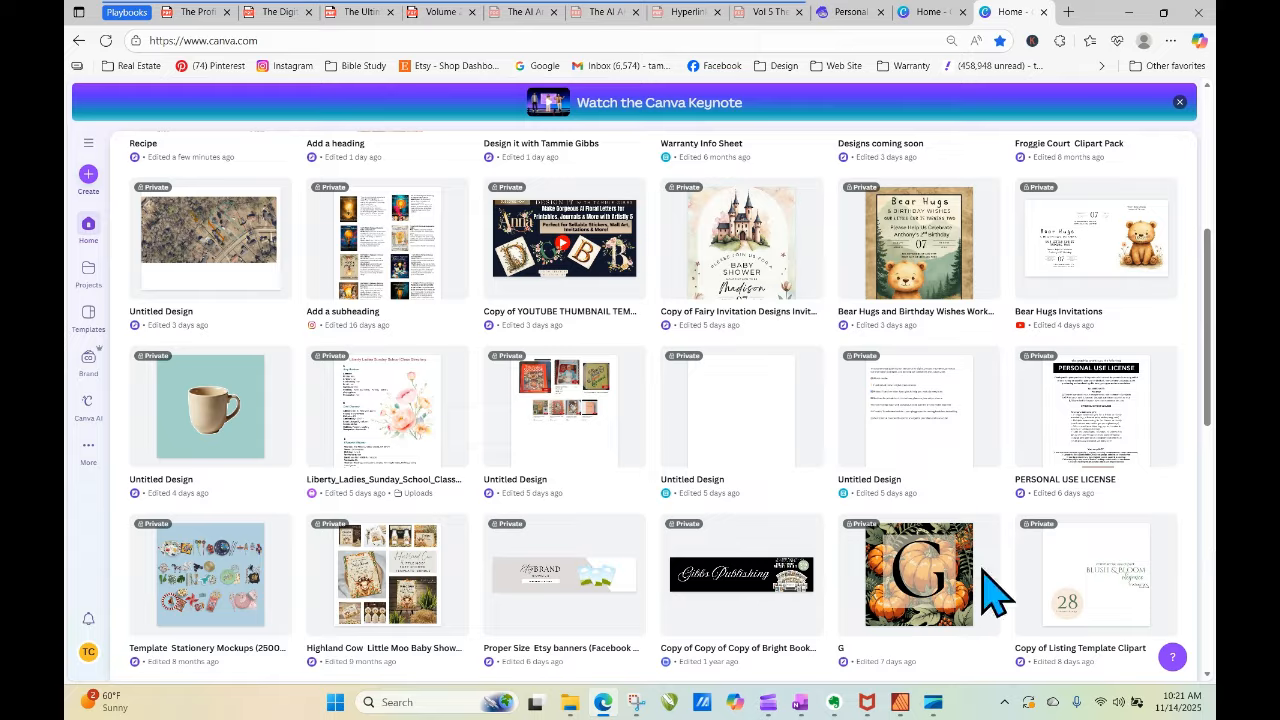
pyautogui.click(727, 400)
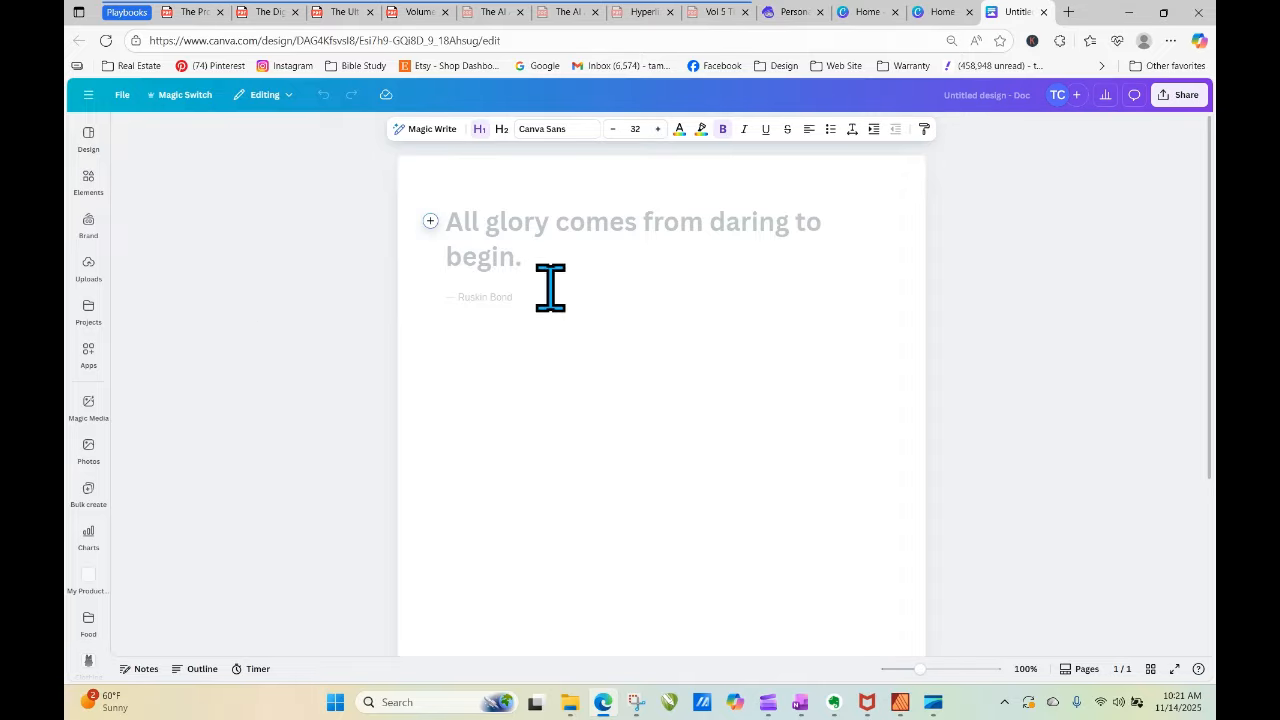
# Return to the home page and open the blank untitled email design edited 14 days ago from the recent designs.
pyautogui.click(88, 96)
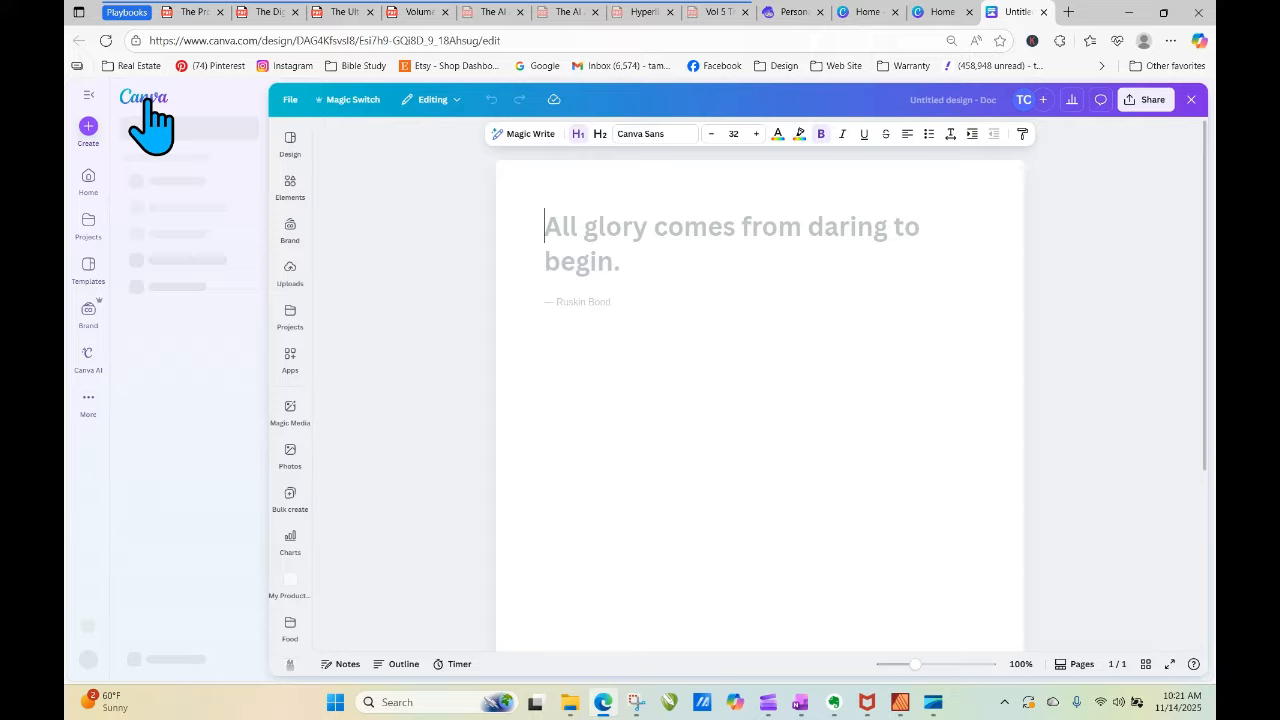
pyautogui.click(148, 100)
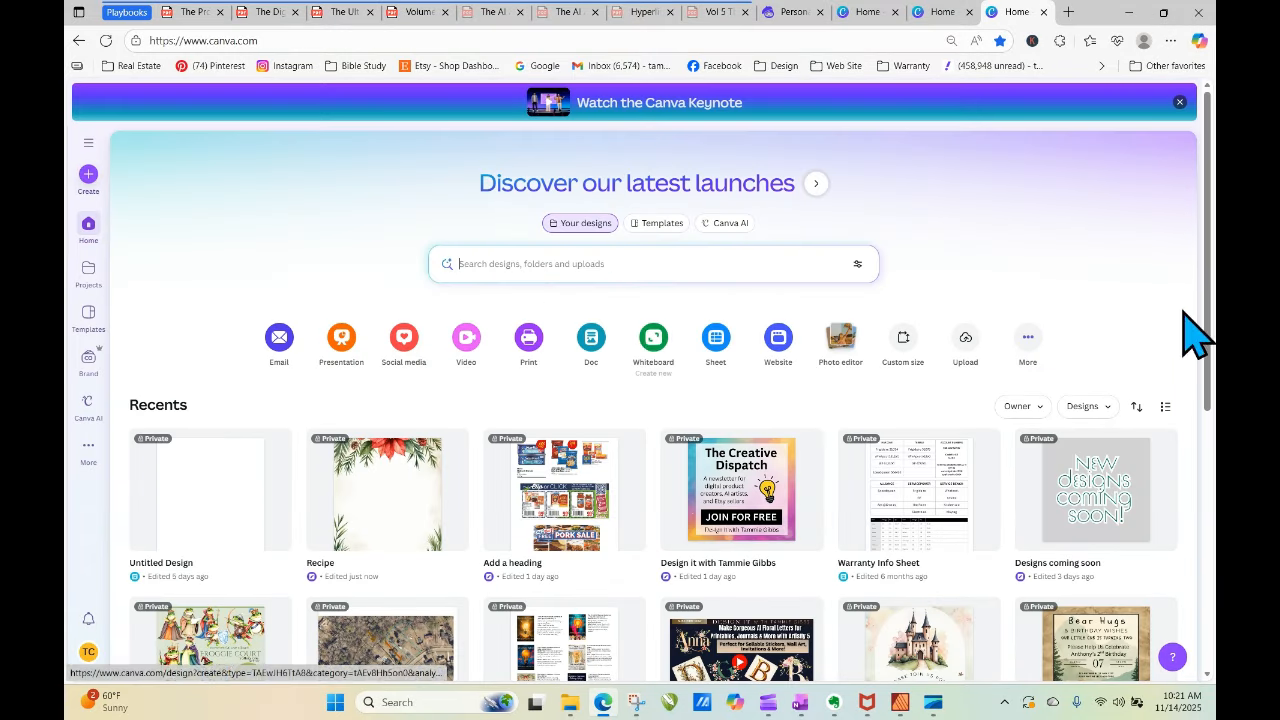
pyautogui.scroll(-6, 1210, 220)
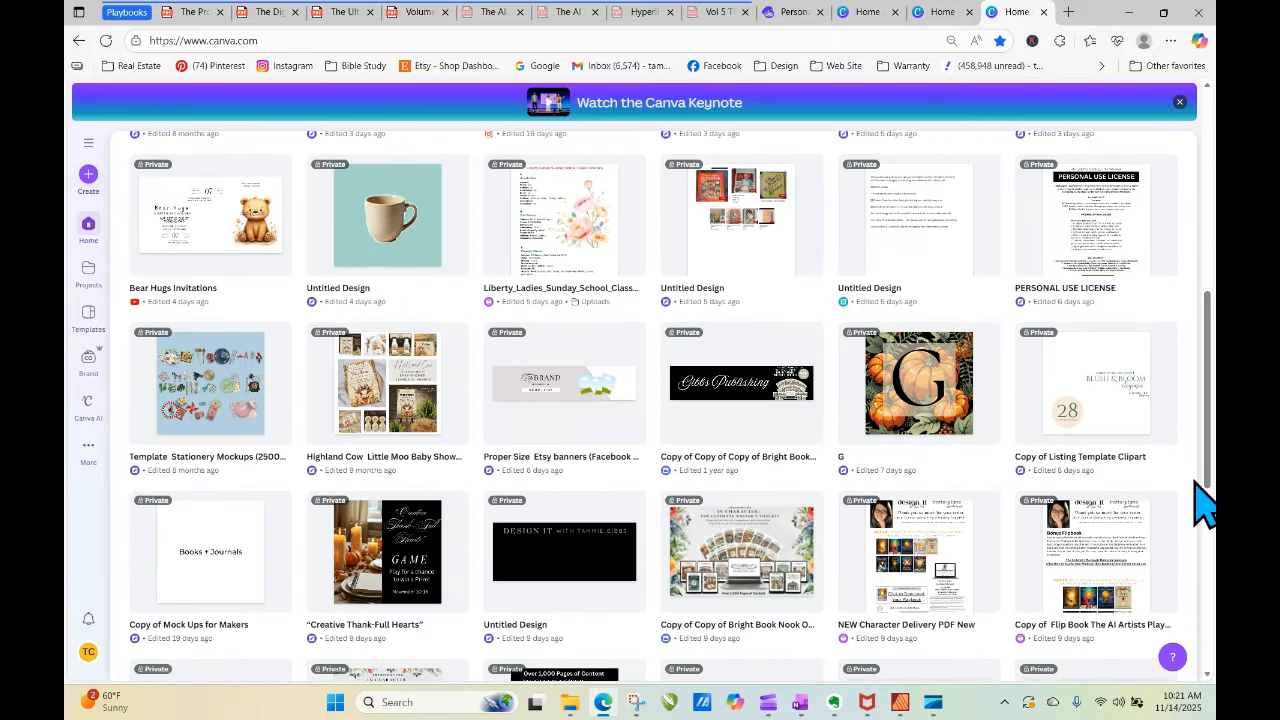
pyautogui.scroll(-1, 1210, 430)
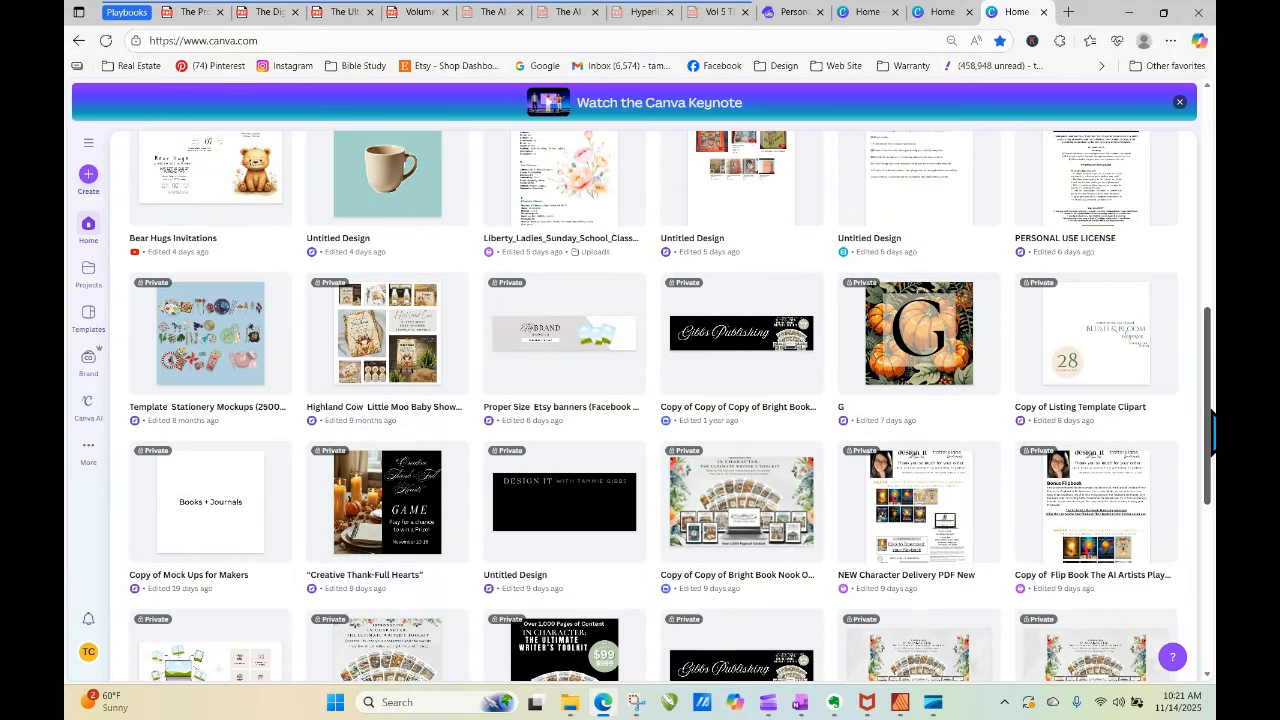
pyautogui.scroll(-10, 1211, 430)
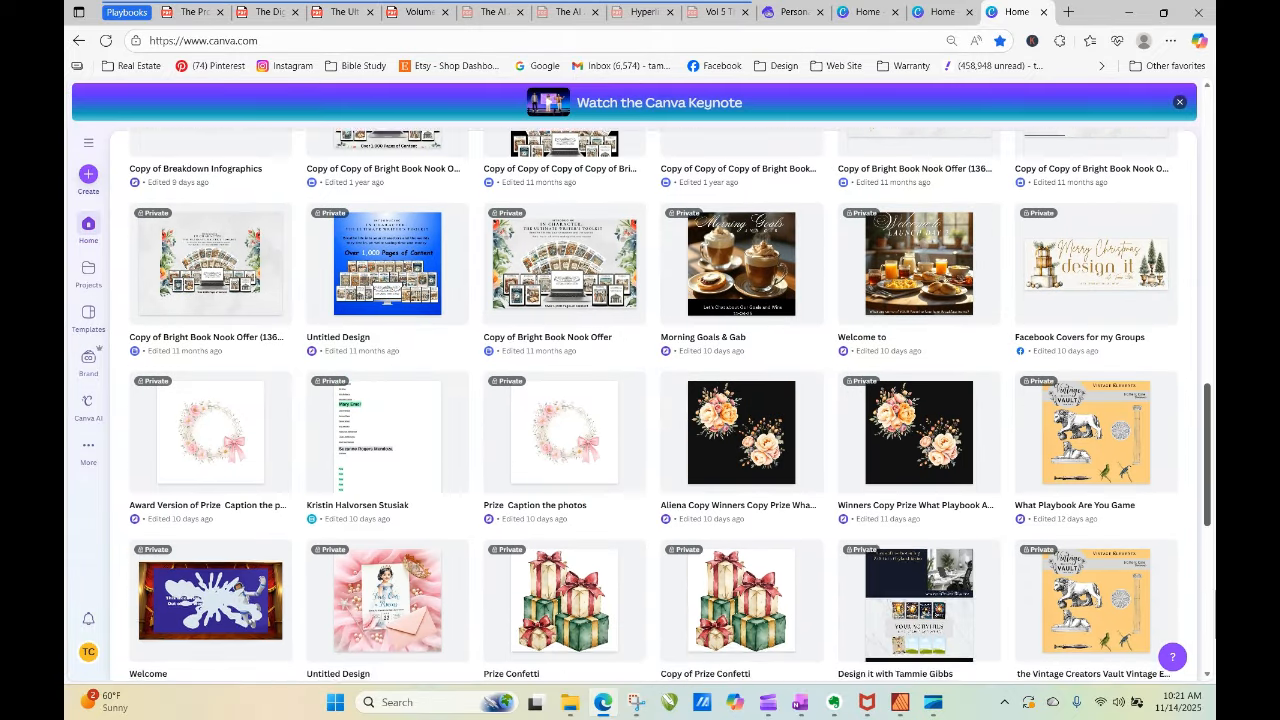
pyautogui.scroll(-1, 1210, 430)
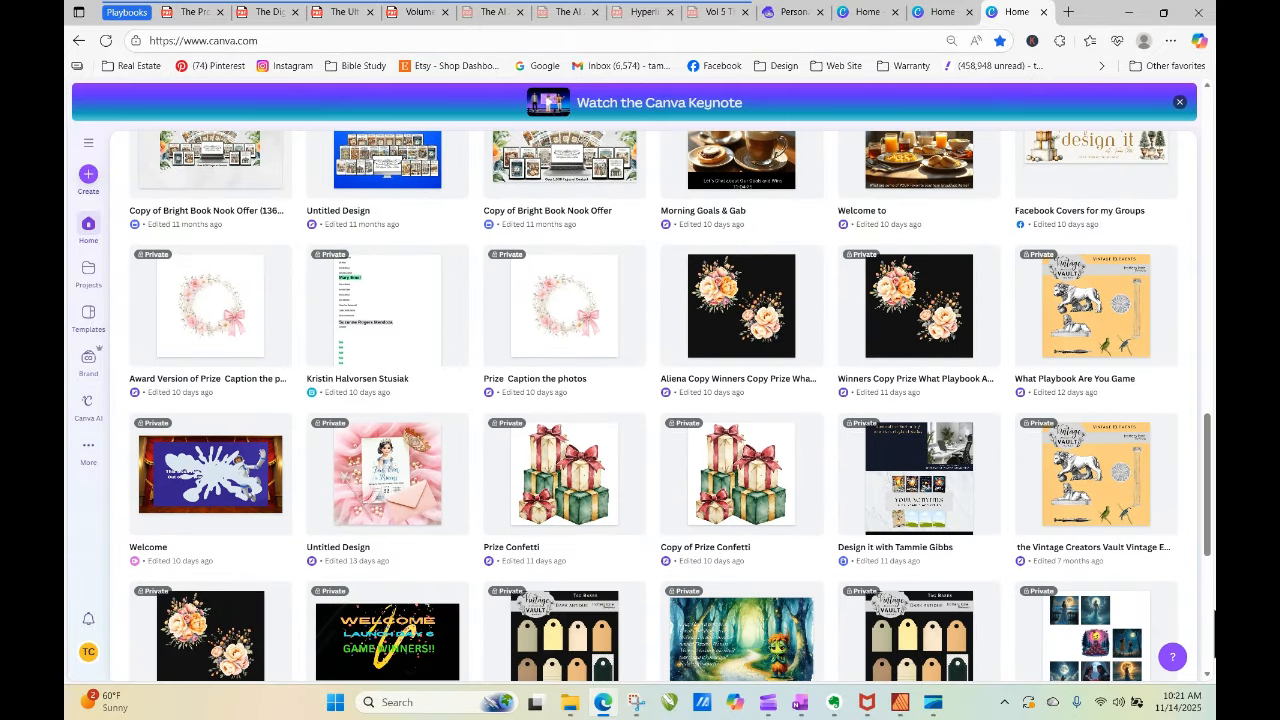
pyautogui.scroll(-5, 1211, 440)
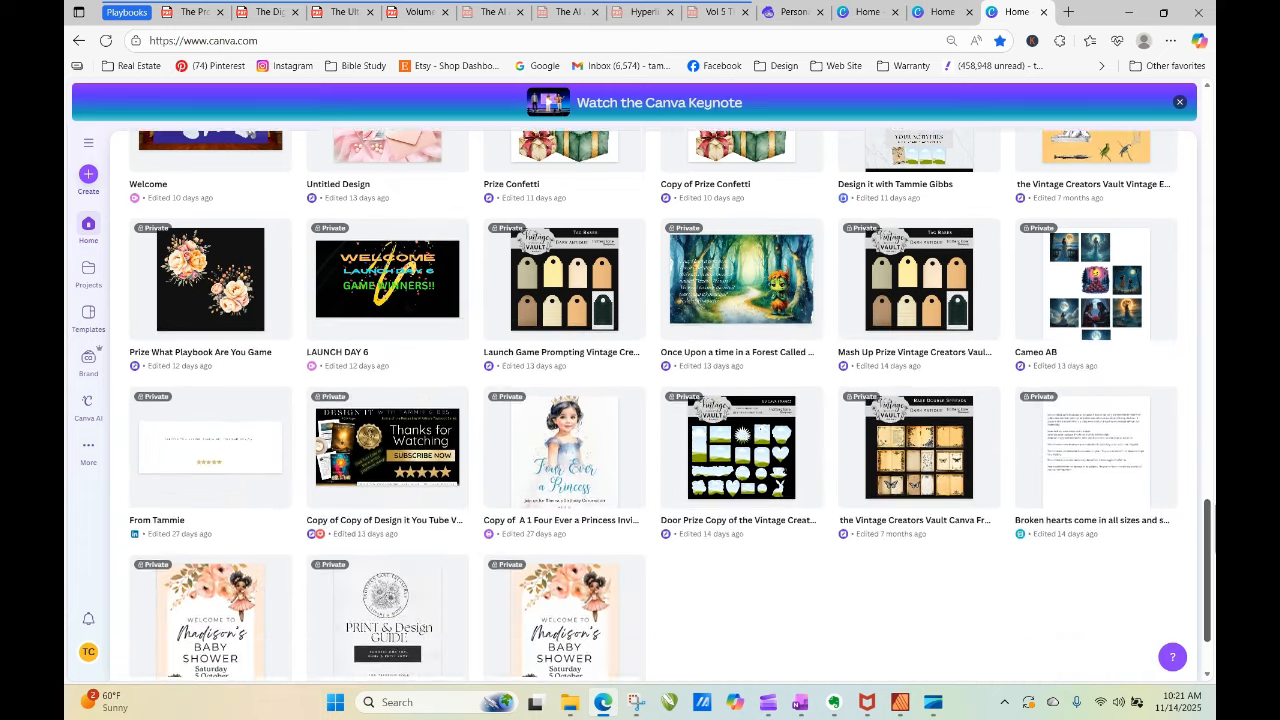
pyautogui.scroll(-2, 1175, 465)
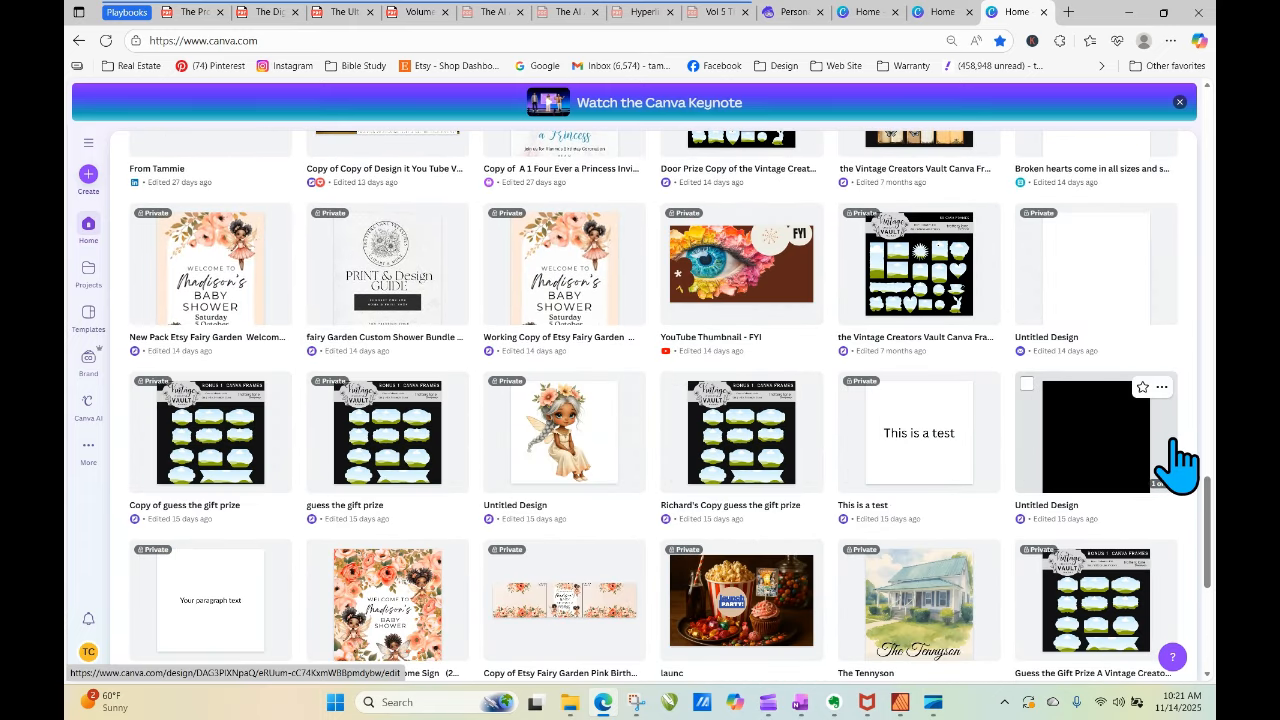
pyautogui.click(1110, 287)
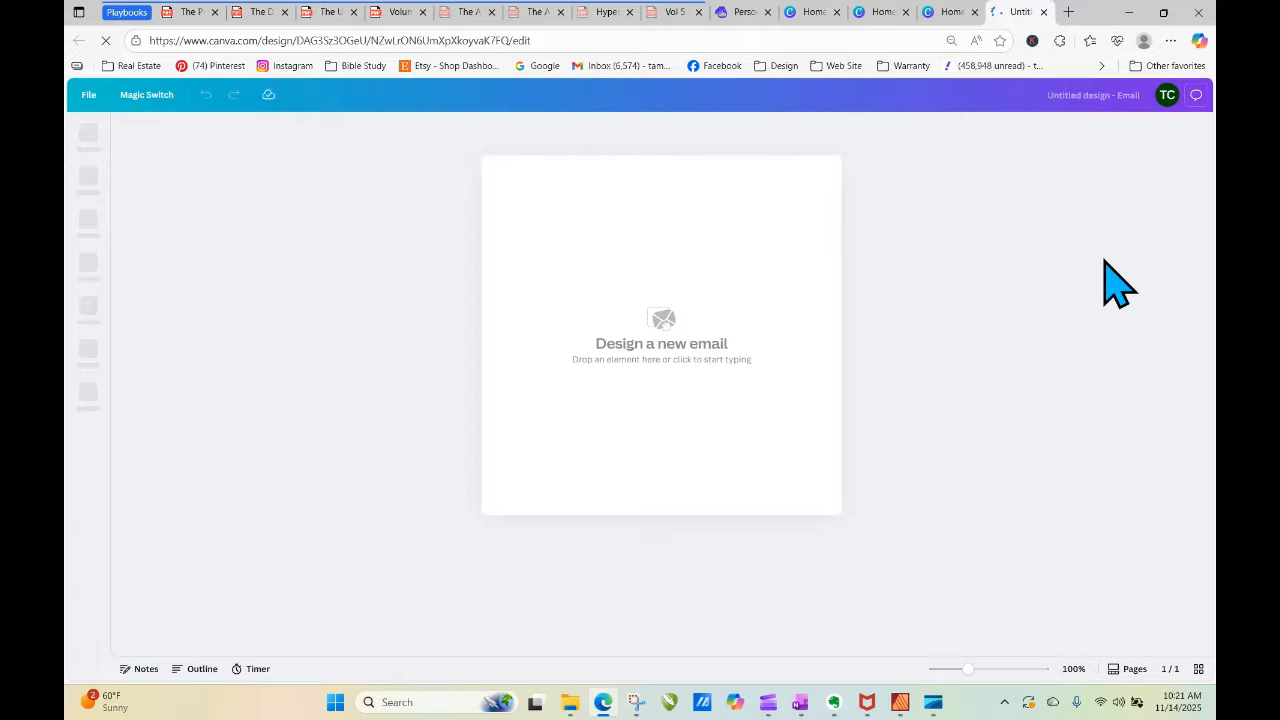
# Insert the Recipe project's page with the line blocks and tan lined box into the blank email design.
pyautogui.click(669, 333)
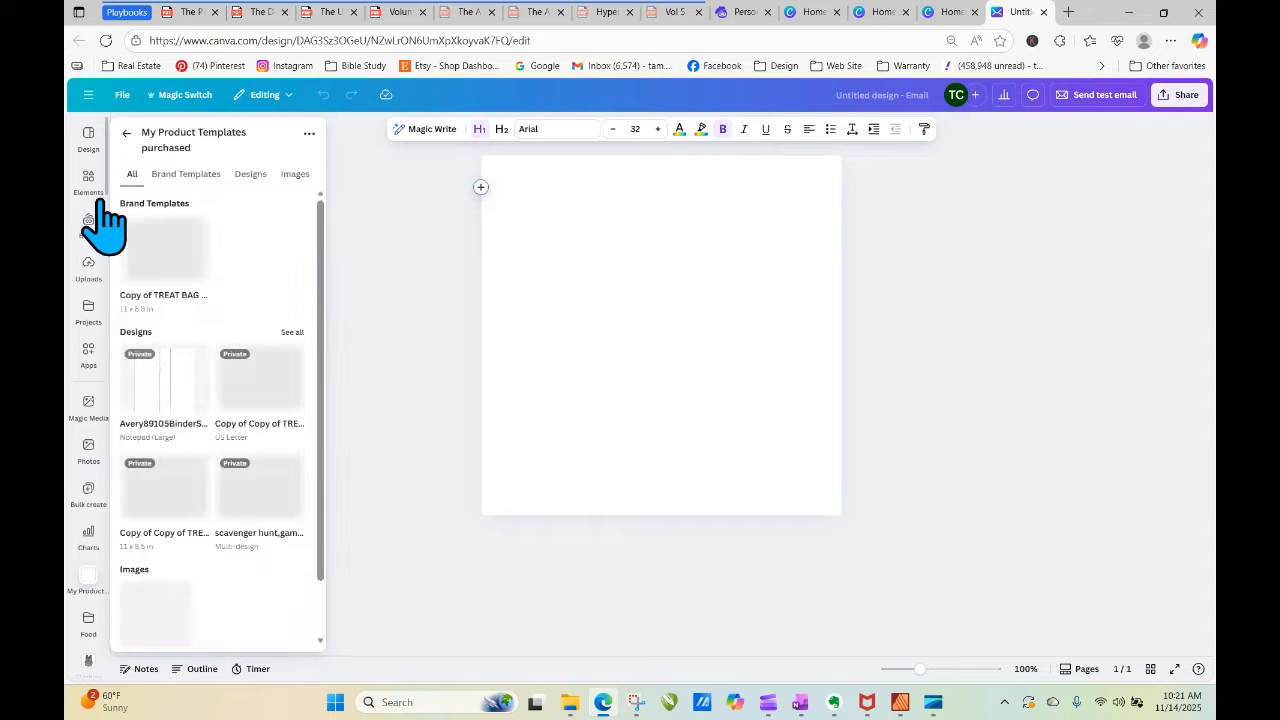
pyautogui.click(90, 312)
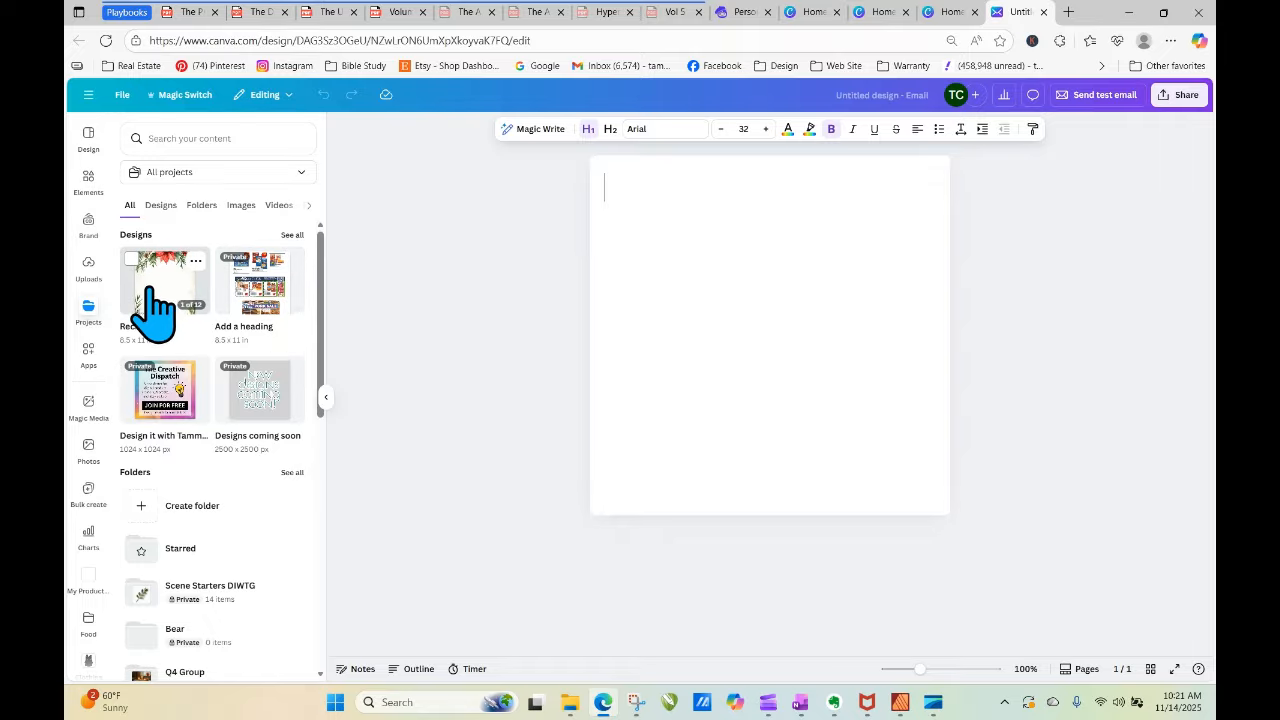
pyautogui.click(153, 284)
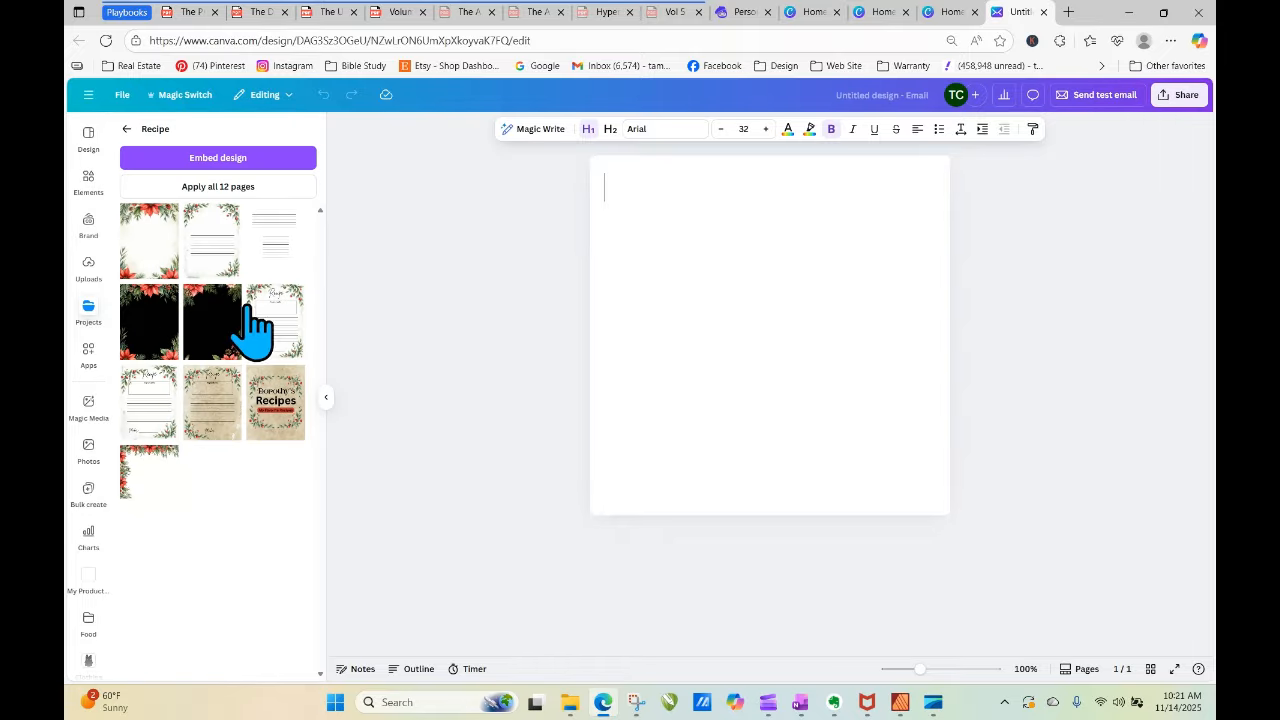
pyautogui.click(290, 260)
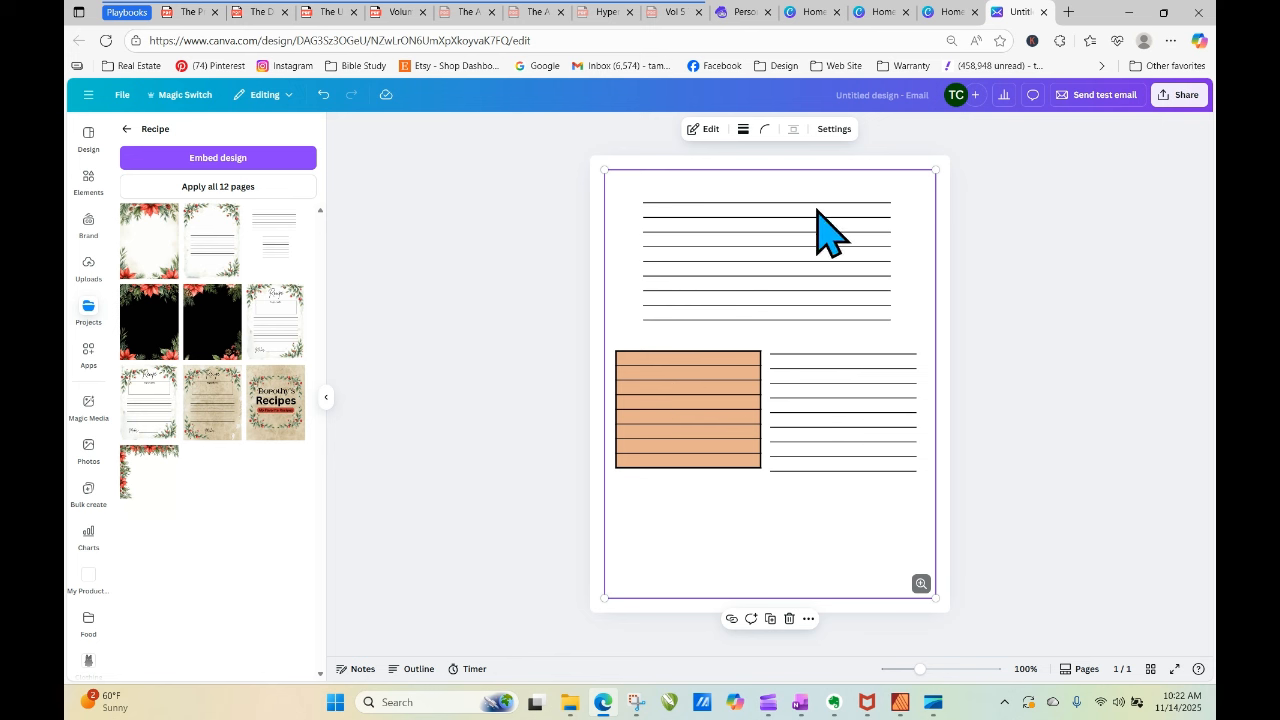
# Try to open the inserted line page for editing, and reload the site.
pyautogui.click(703, 129)
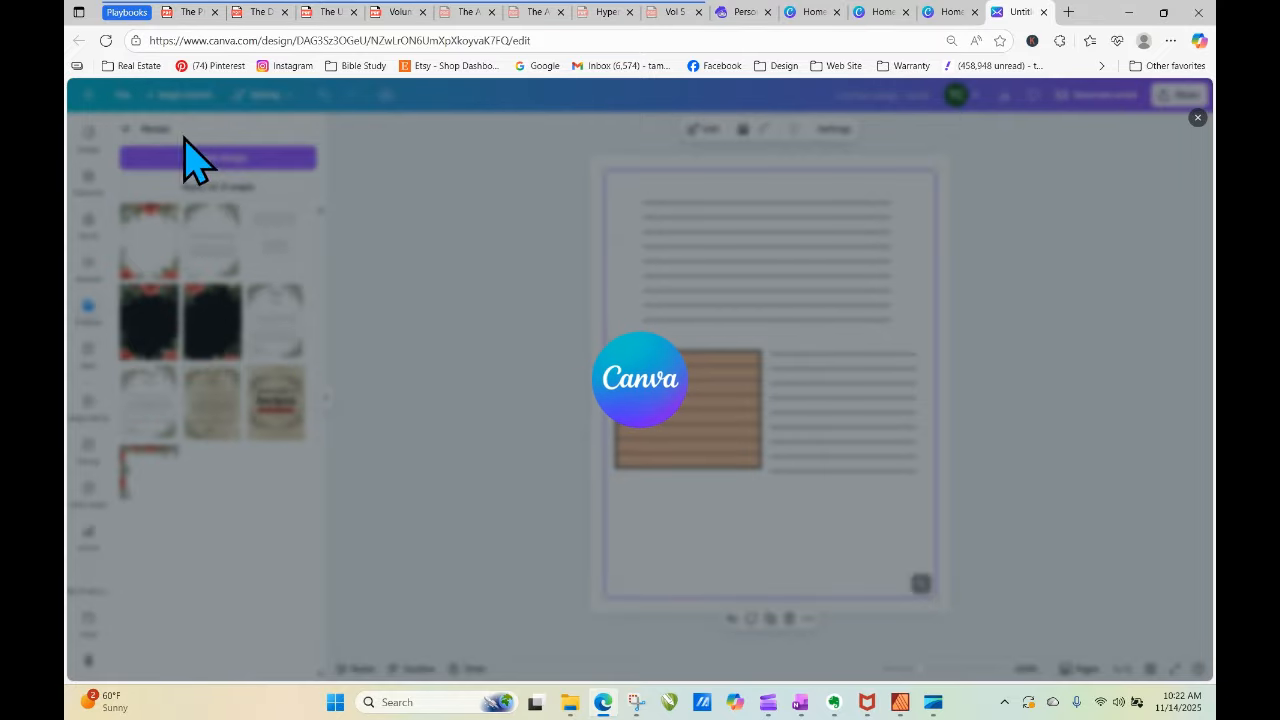
pyautogui.click(107, 42)
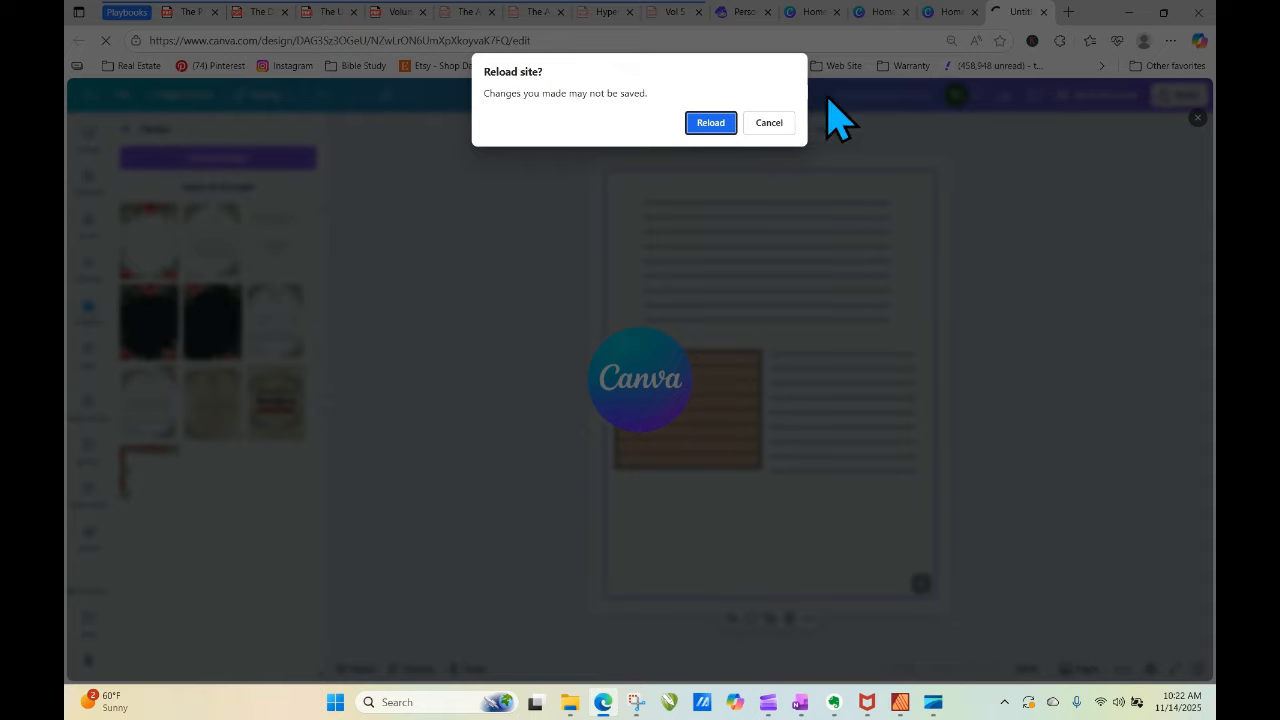
pyautogui.click(718, 128)
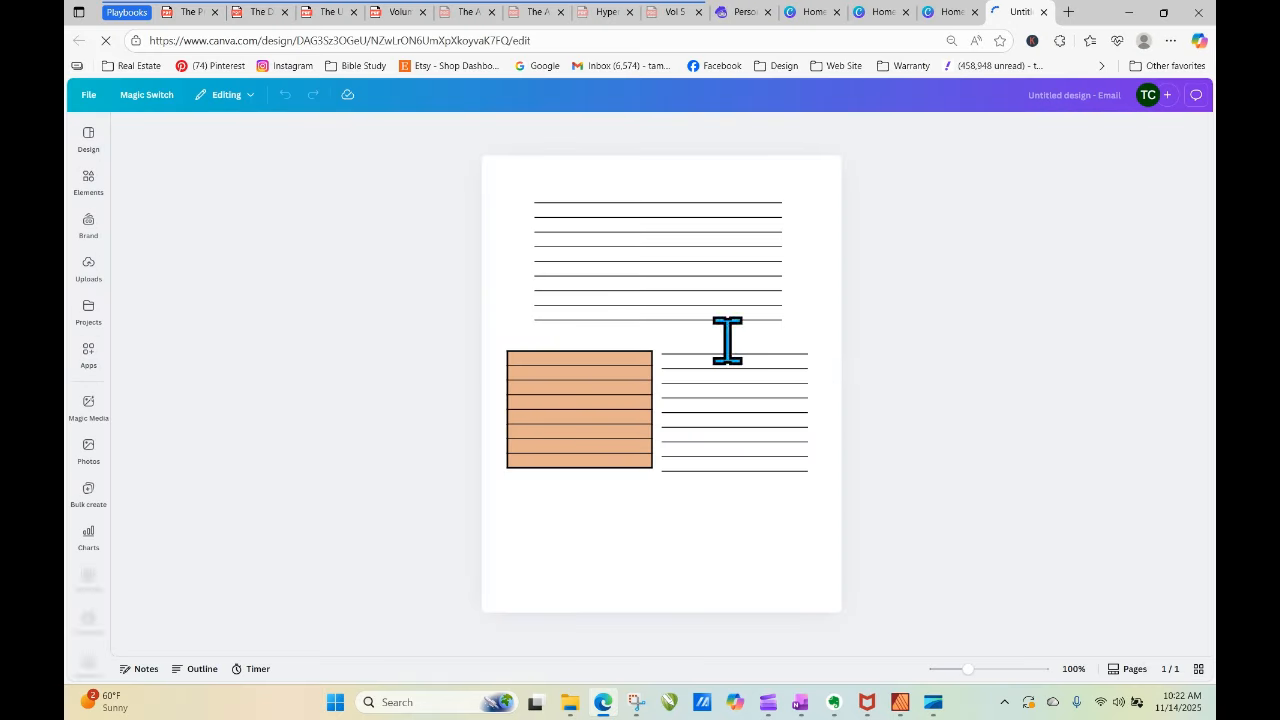
# Try to move the lines directly within the inserted page, and deselect it.
pyautogui.click(699, 315)
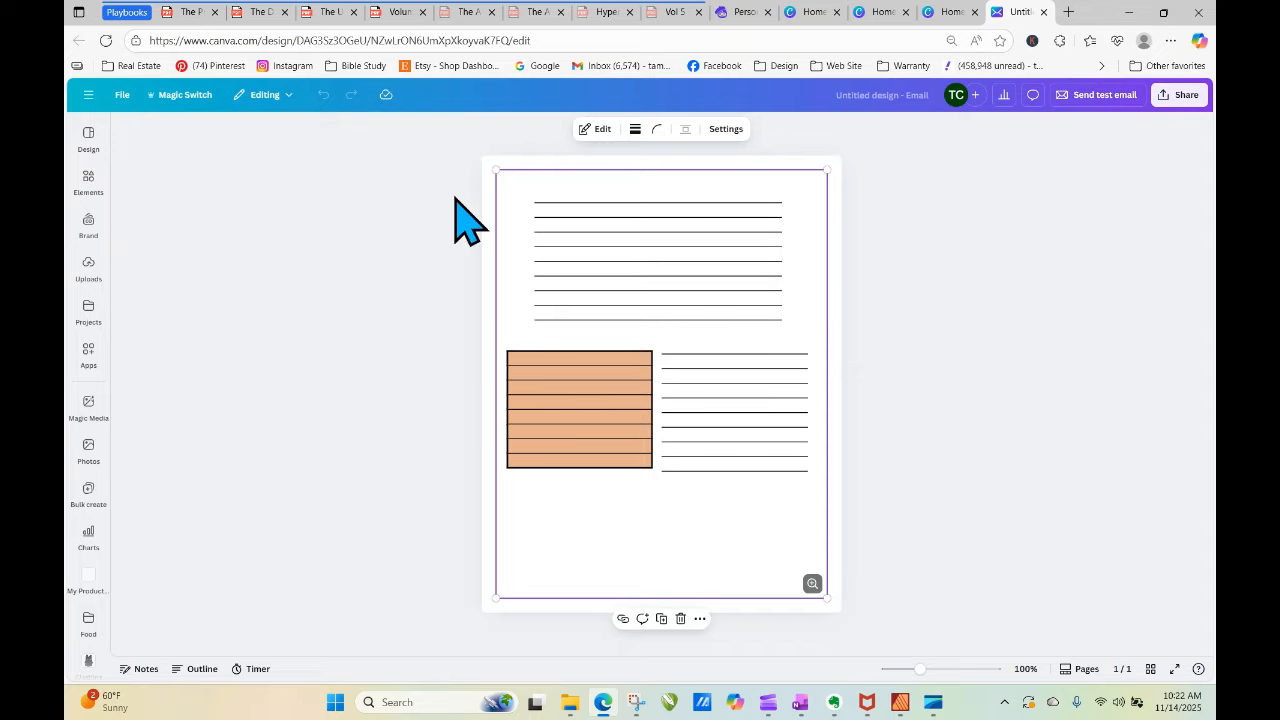
pyautogui.moveTo(561, 228); pyautogui.dragTo(624, 250)
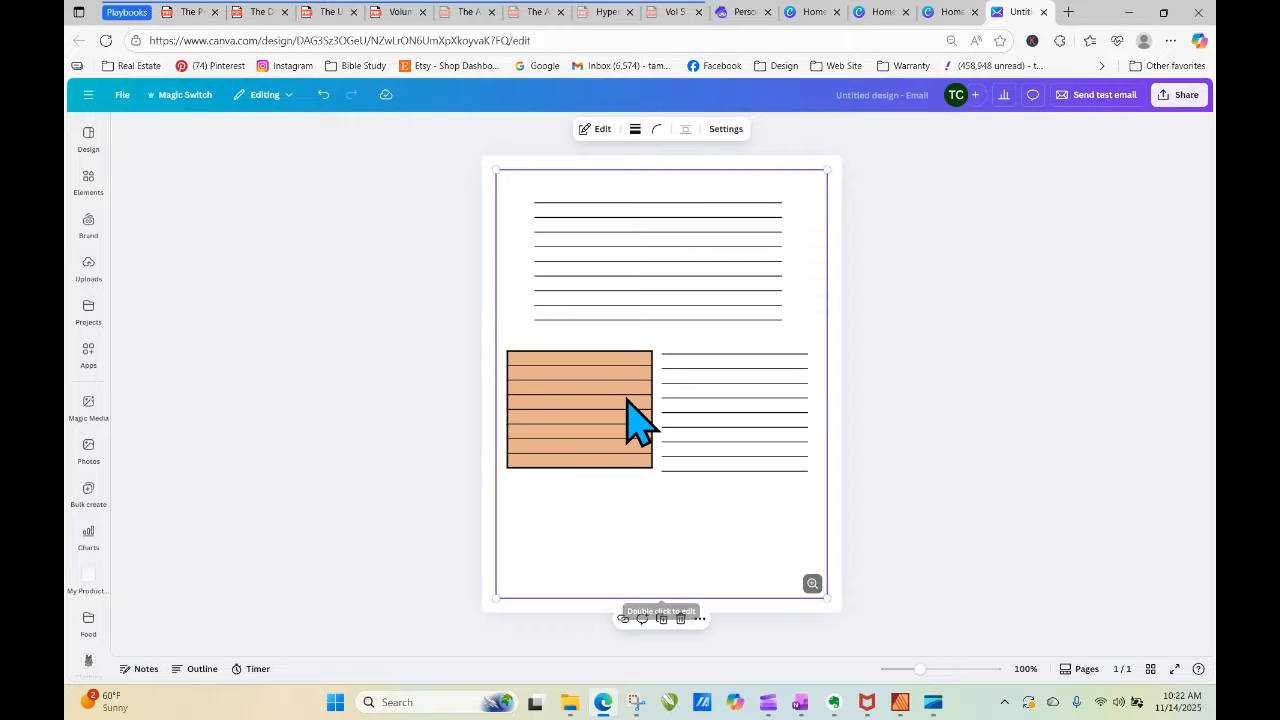
pyautogui.click(414, 375)
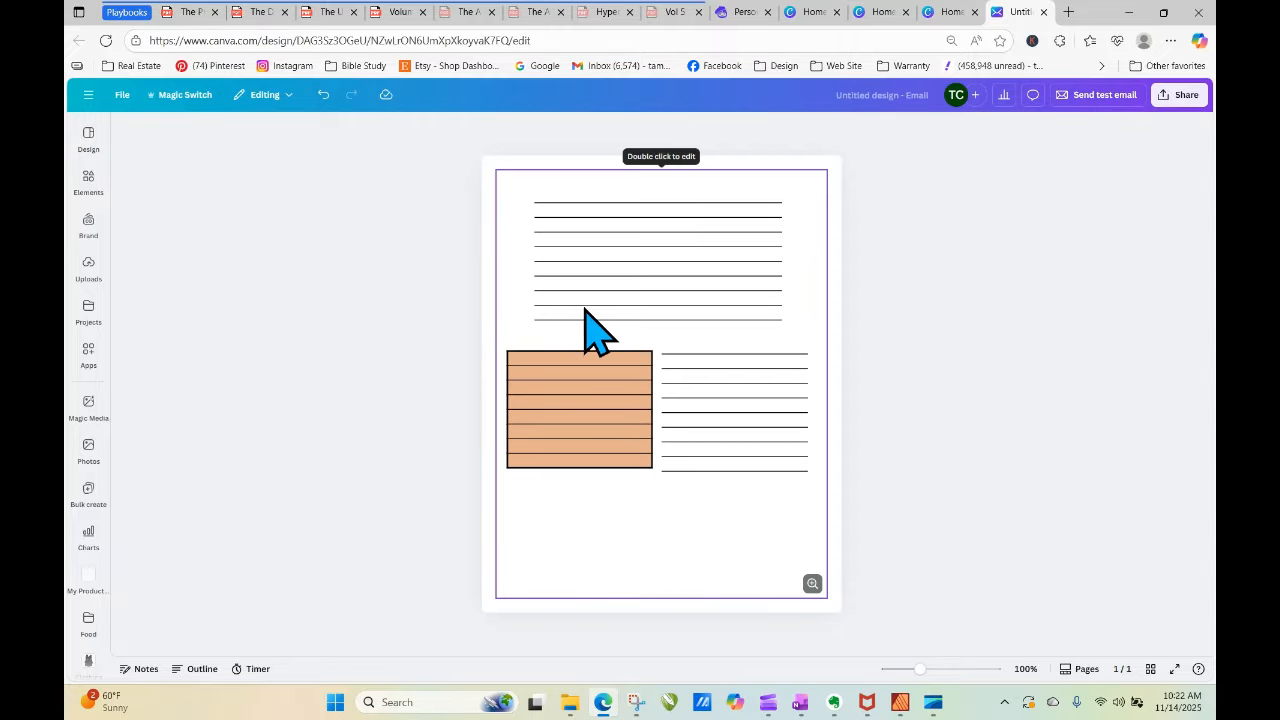
# Open the inserted page in its embedded editor, shift the tan lined box slightly, and close the editor without saving.
pyautogui.doubleClick(676, 219)
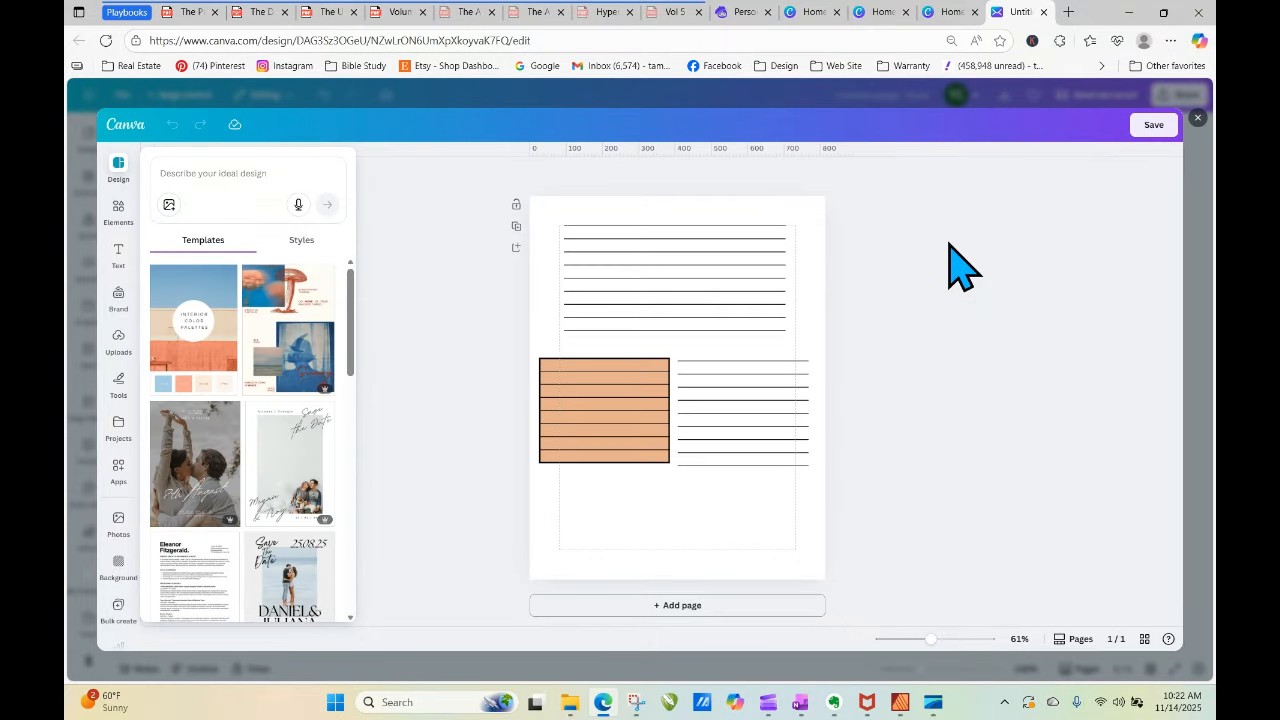
pyautogui.click(627, 425)
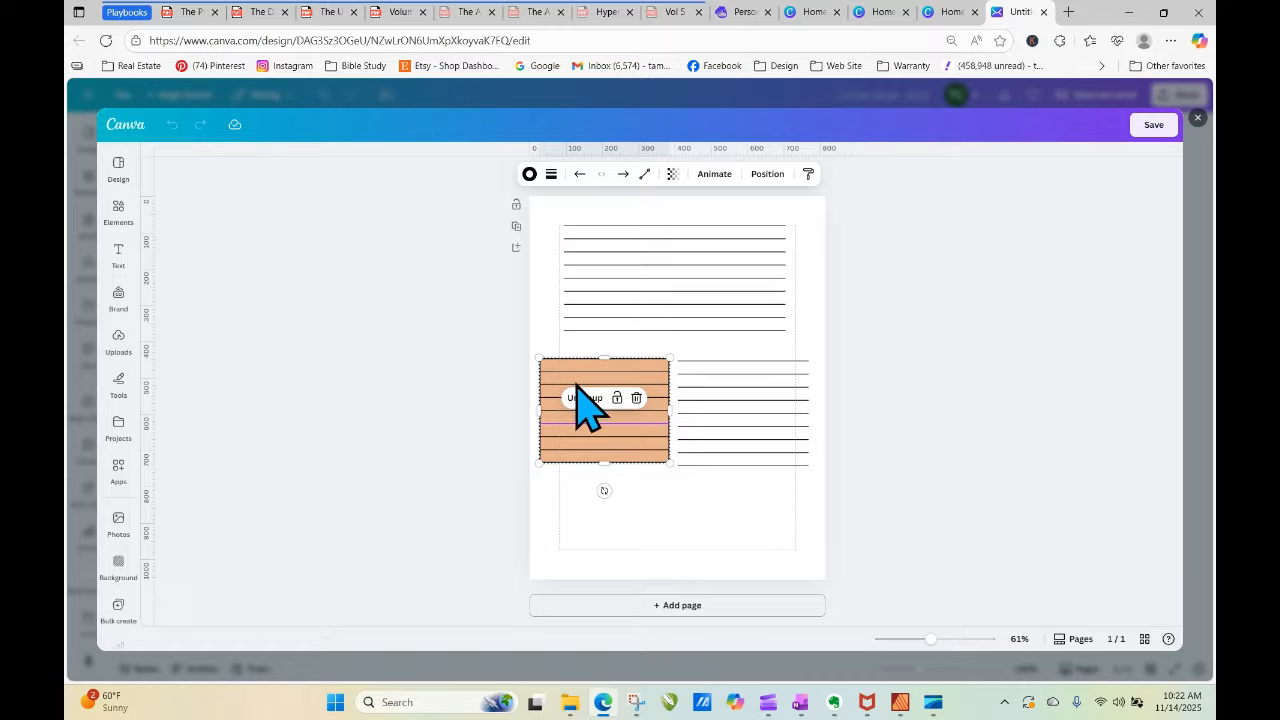
pyautogui.moveTo(577, 384)
pyautogui.mouseDown()
pyautogui.moveTo(589, 366)
pyautogui.moveTo(578, 373)
pyautogui.mouseUp()
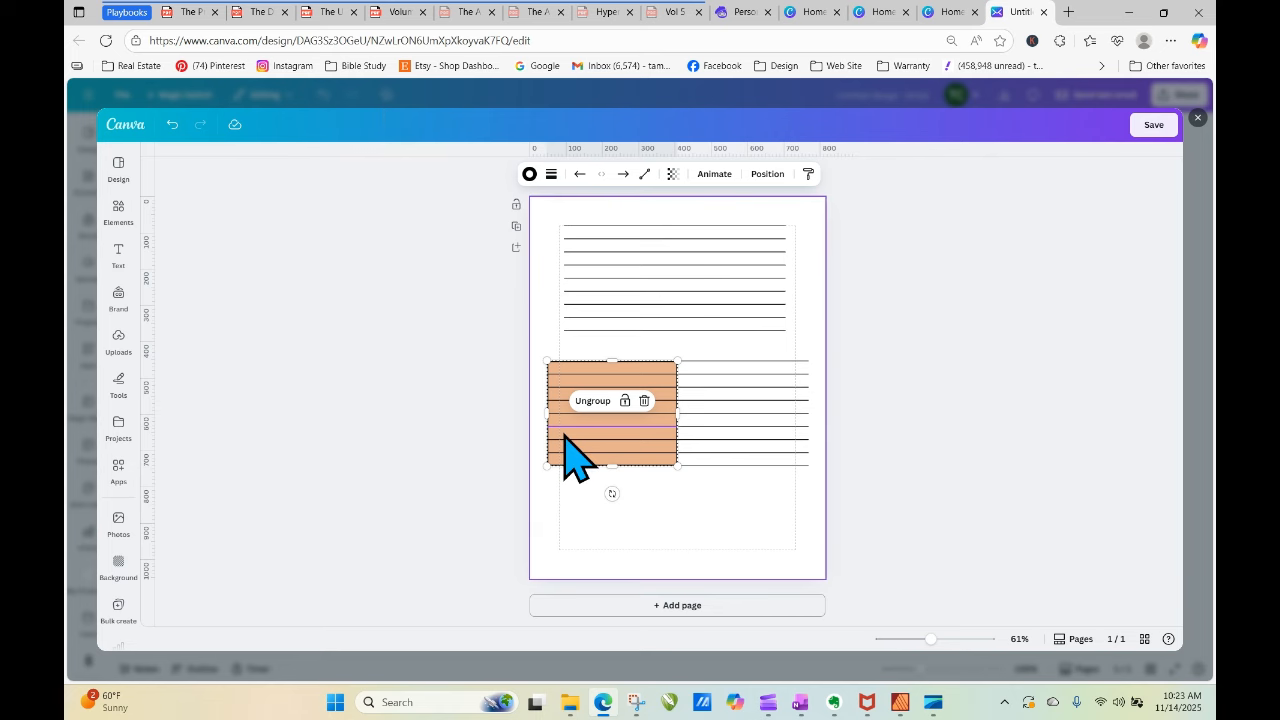
pyautogui.click(1197, 119)
pyautogui.click(725, 413)
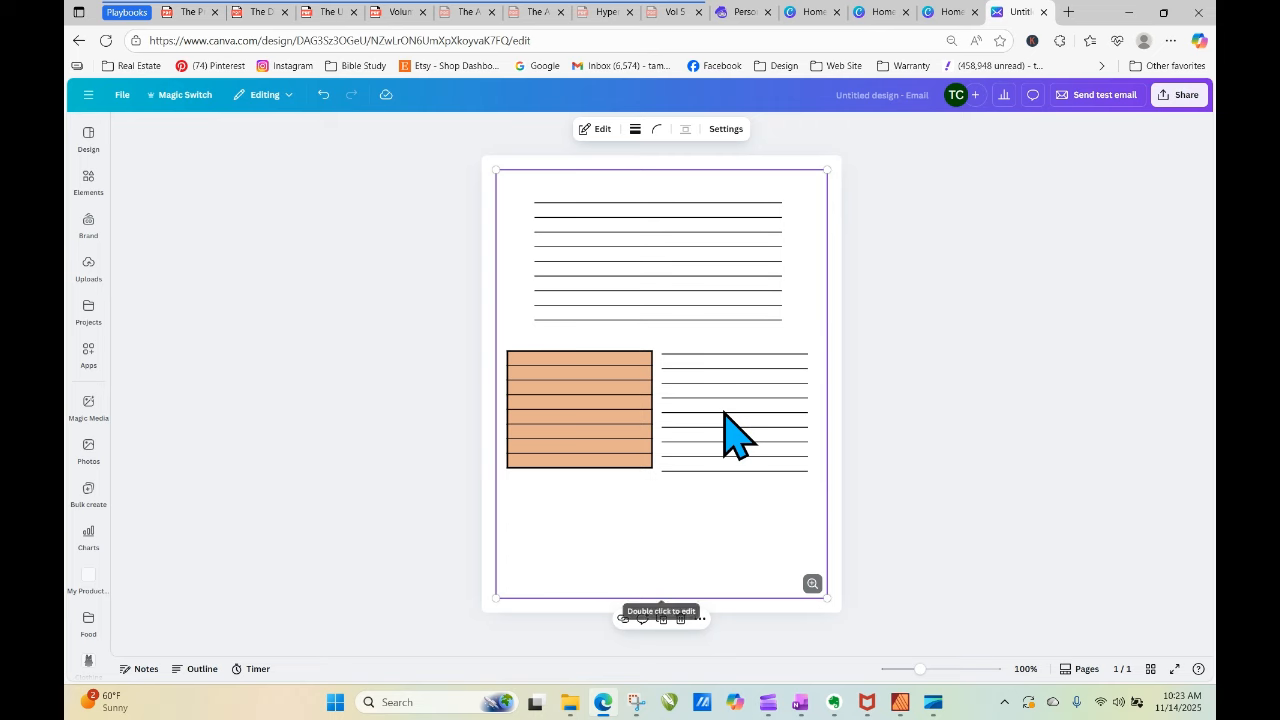
# Go back to the home page and reopen the Recipe design from the recent designs.
pyautogui.click(952, 14)
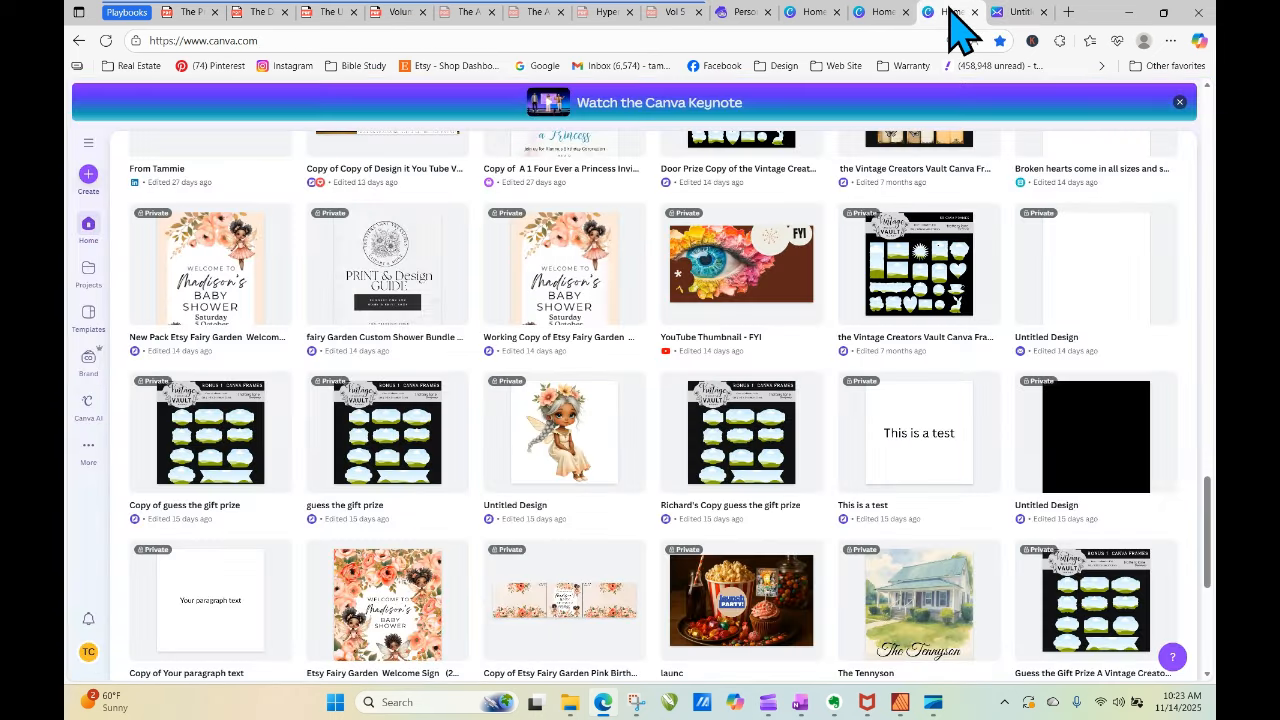
pyautogui.click(882, 13)
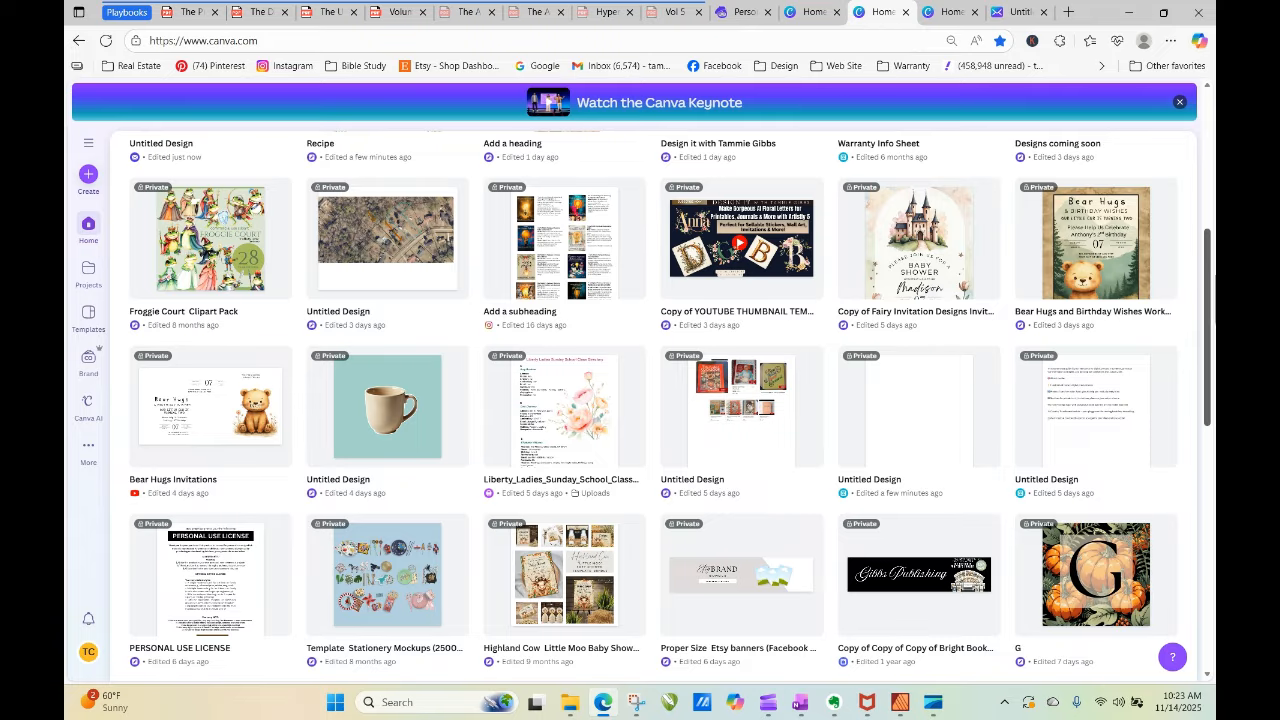
pyautogui.scroll(5, 1208, 300)
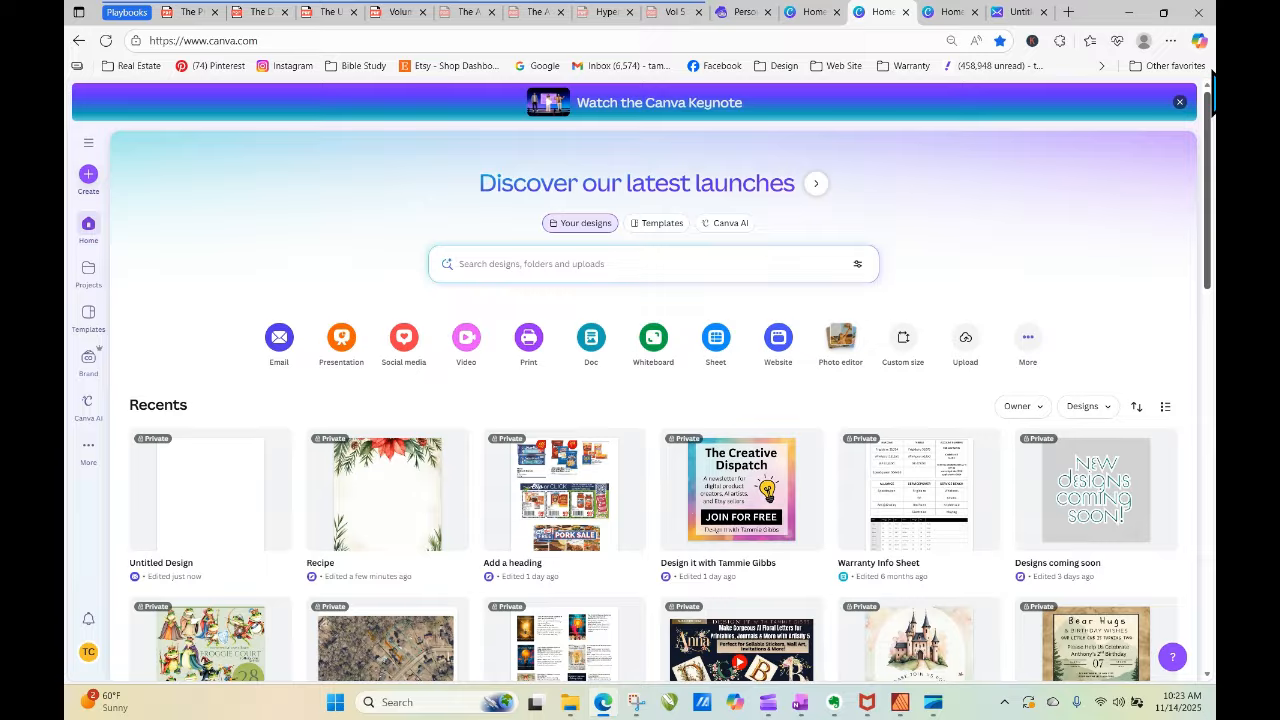
pyautogui.click(337, 487)
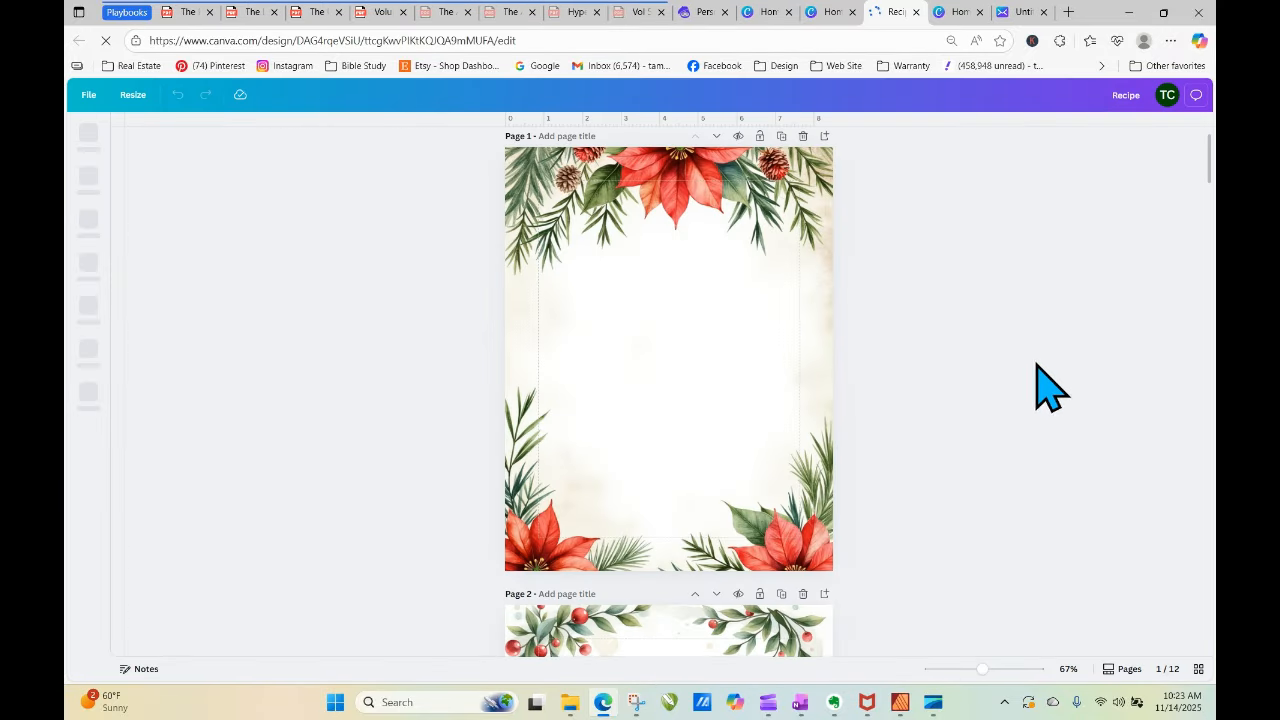
# Review the Recipe design's black poinsettia page, lined recipe pages and recipe book cover, ending on page 9.
pyautogui.moveTo(1210, 147); pyautogui.dragTo(1118, 312)
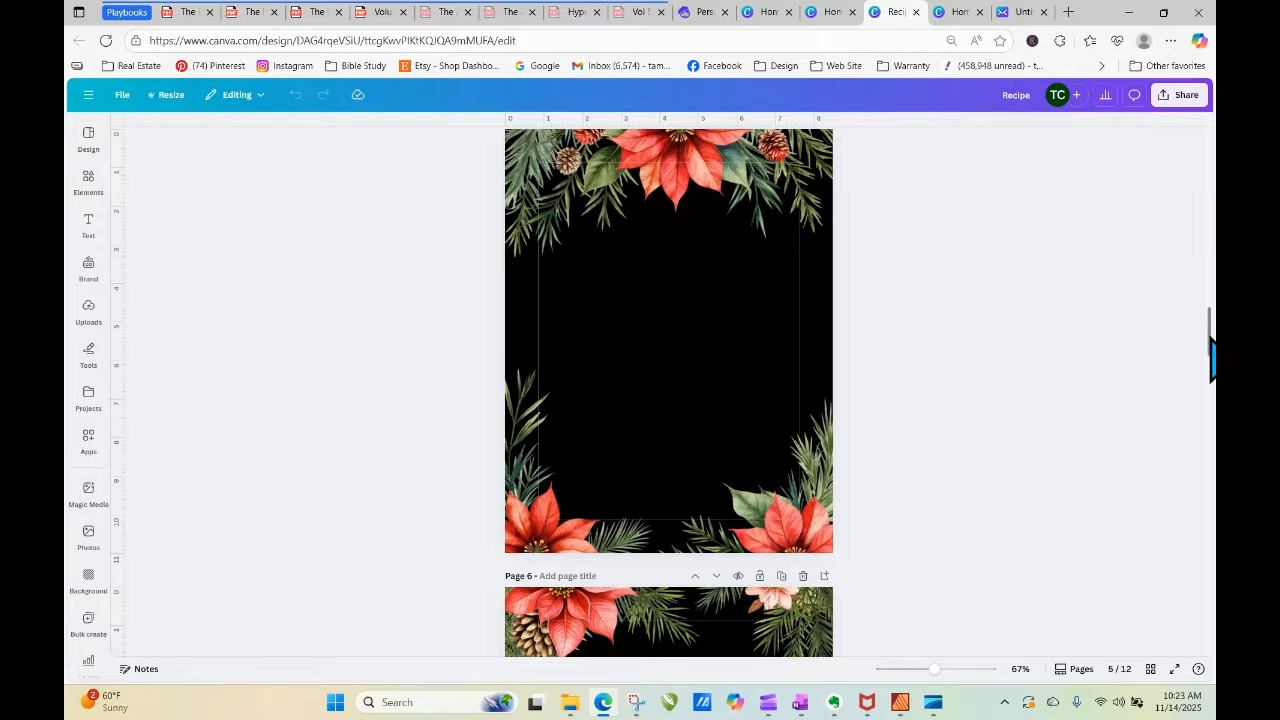
pyautogui.moveTo(1211, 355); pyautogui.dragTo(1210, 440)
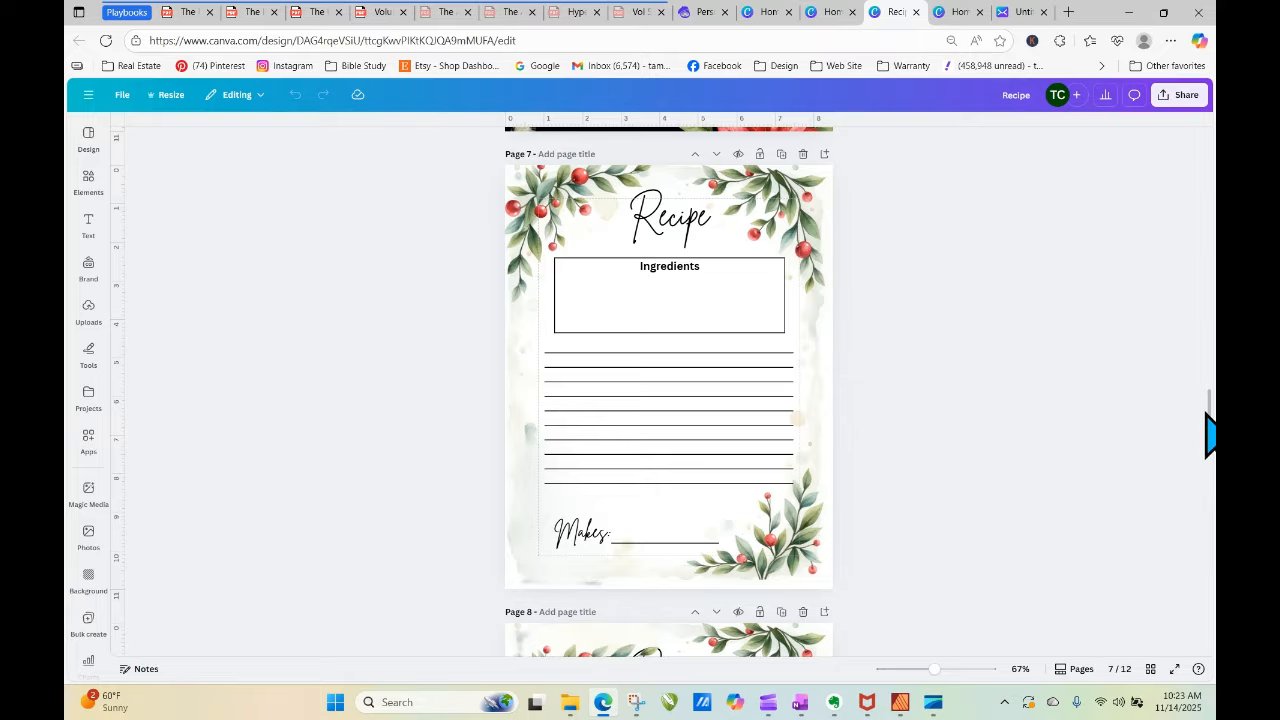
pyautogui.moveTo(1211, 435); pyautogui.dragTo(1211, 542)
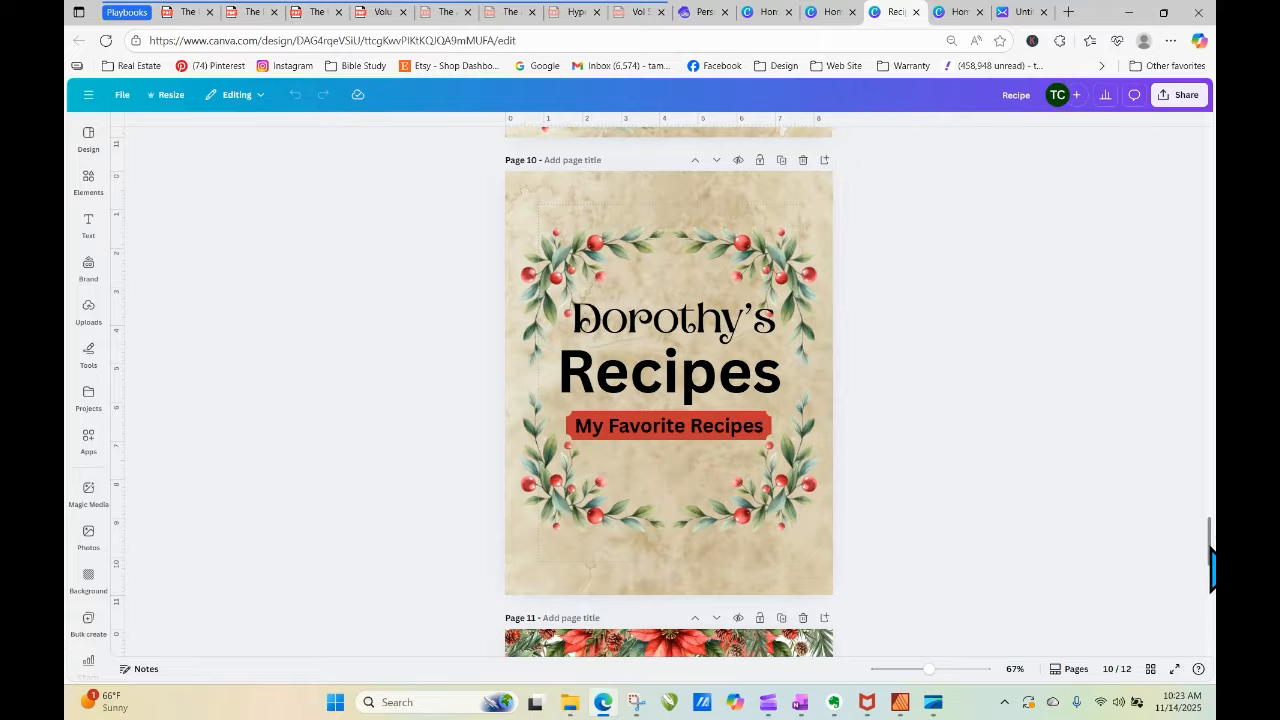
pyautogui.moveTo(1210, 570); pyautogui.dragTo(1210, 530)
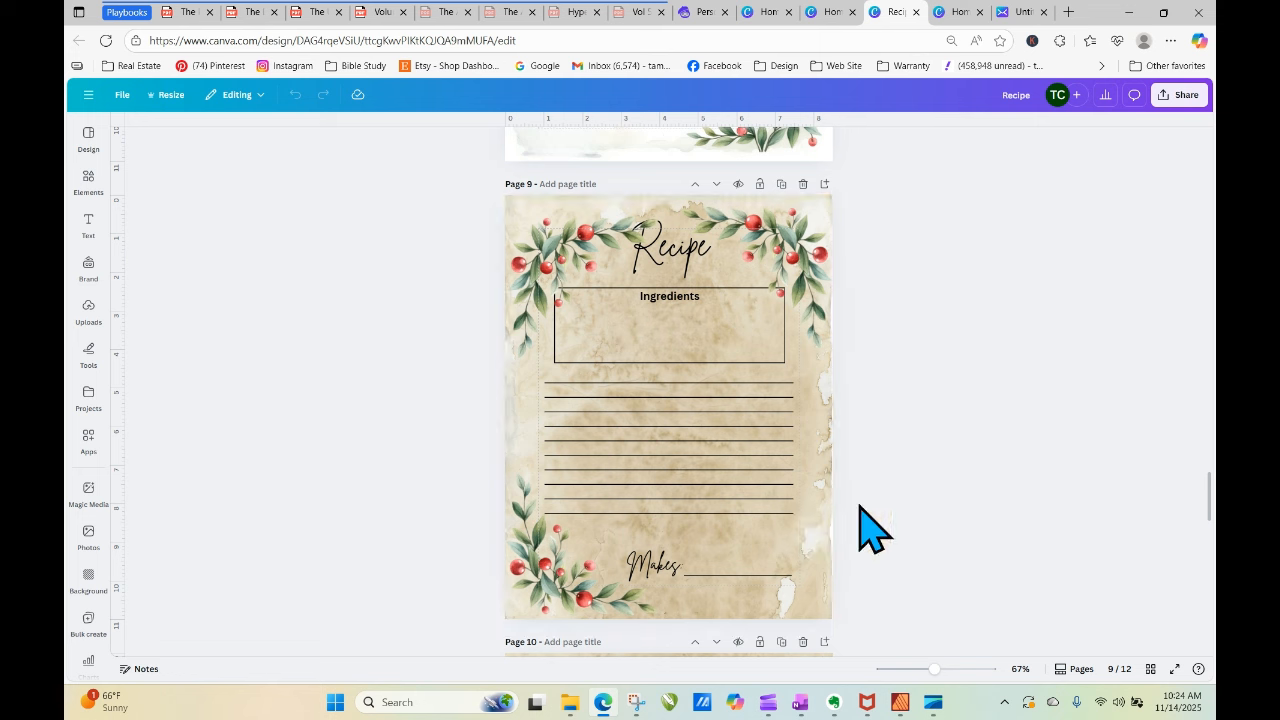